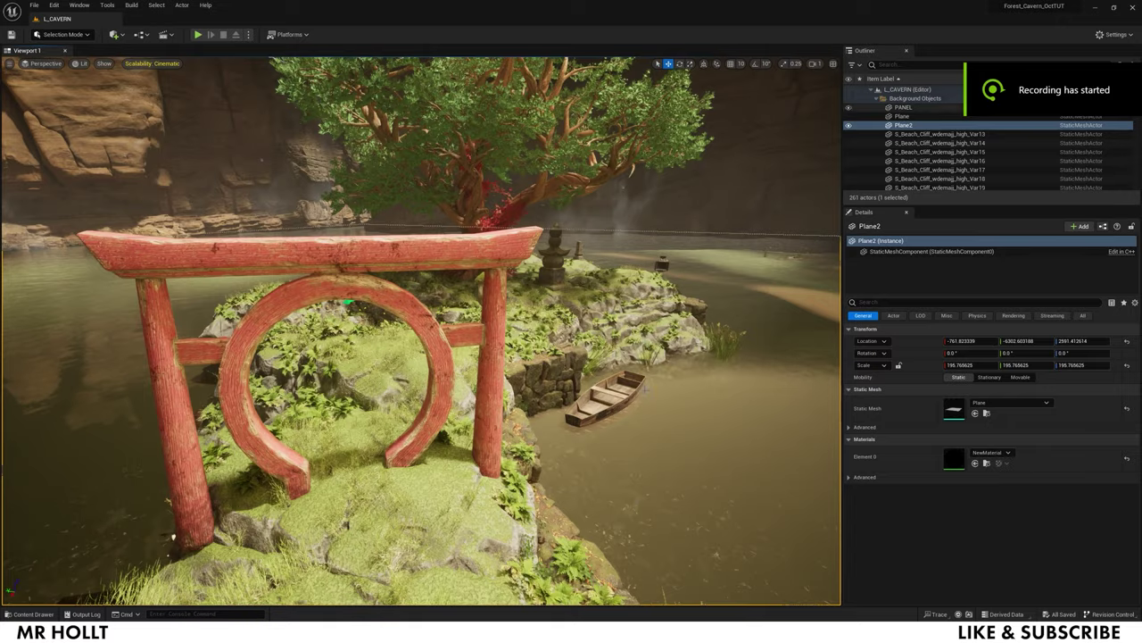
Examine the finished cavern level around the torii gate, tree island, shallow water and surrounding cliffs
key("s")
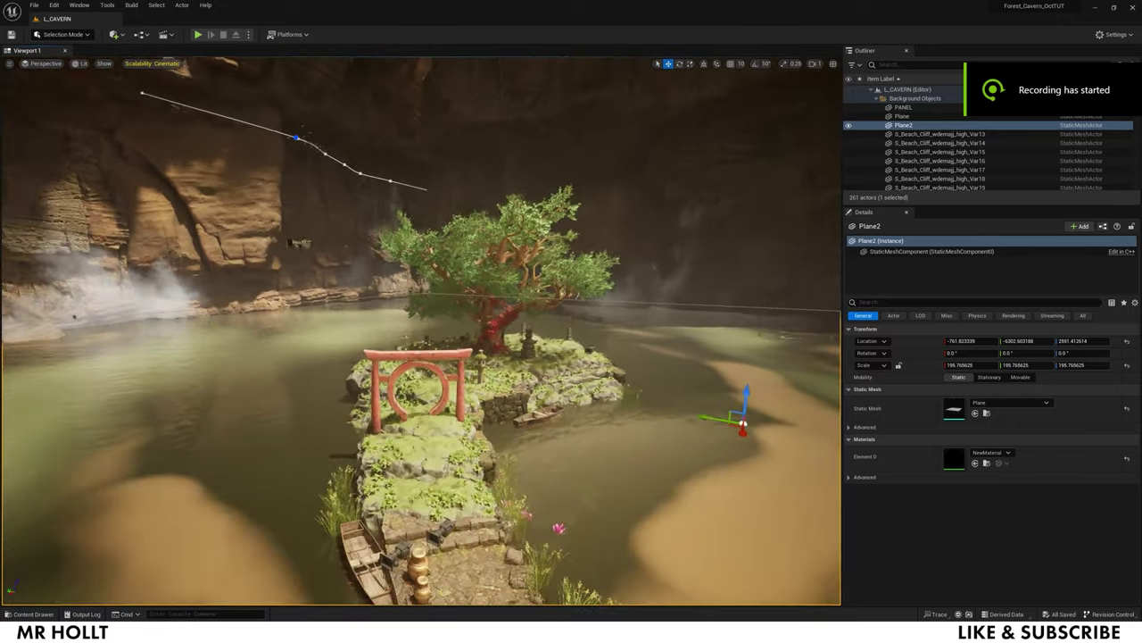
key("q")
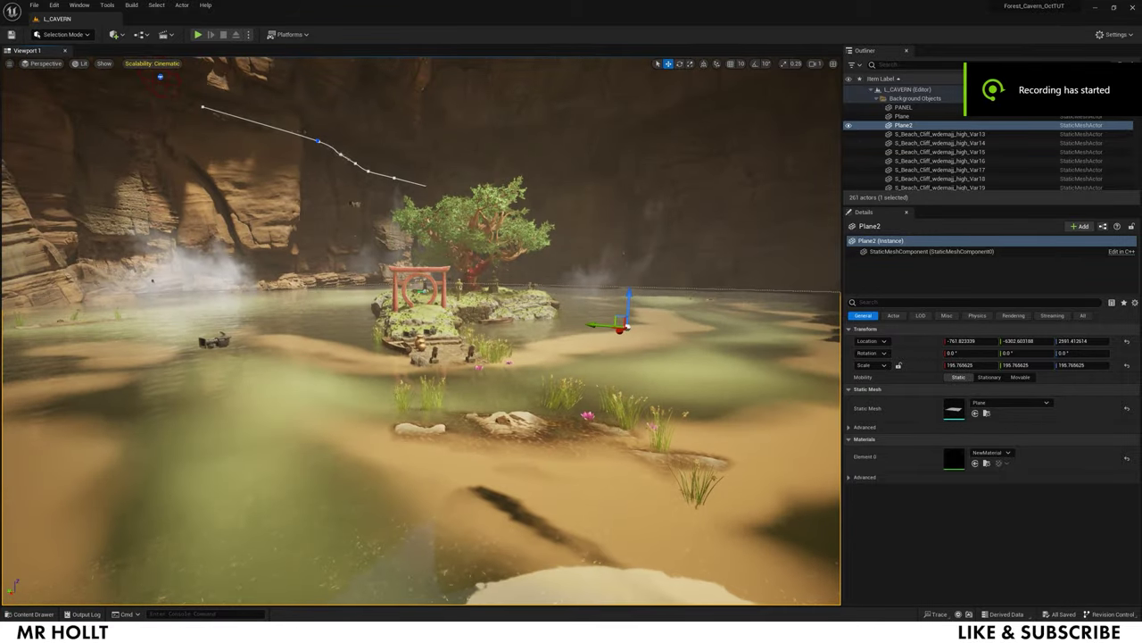
key("d")
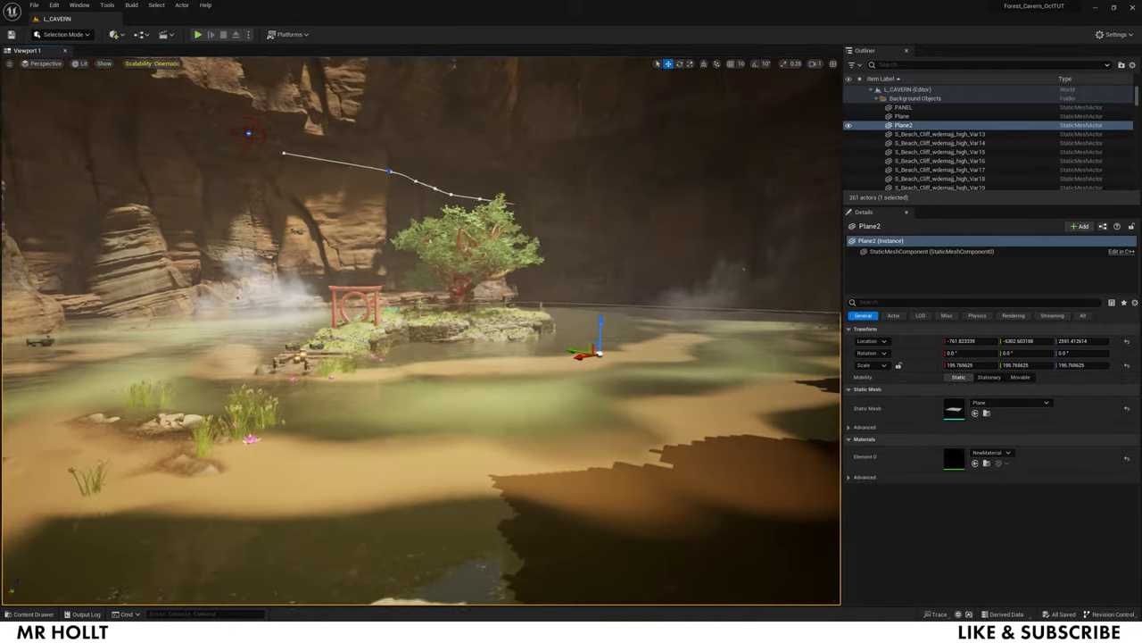
key("a")
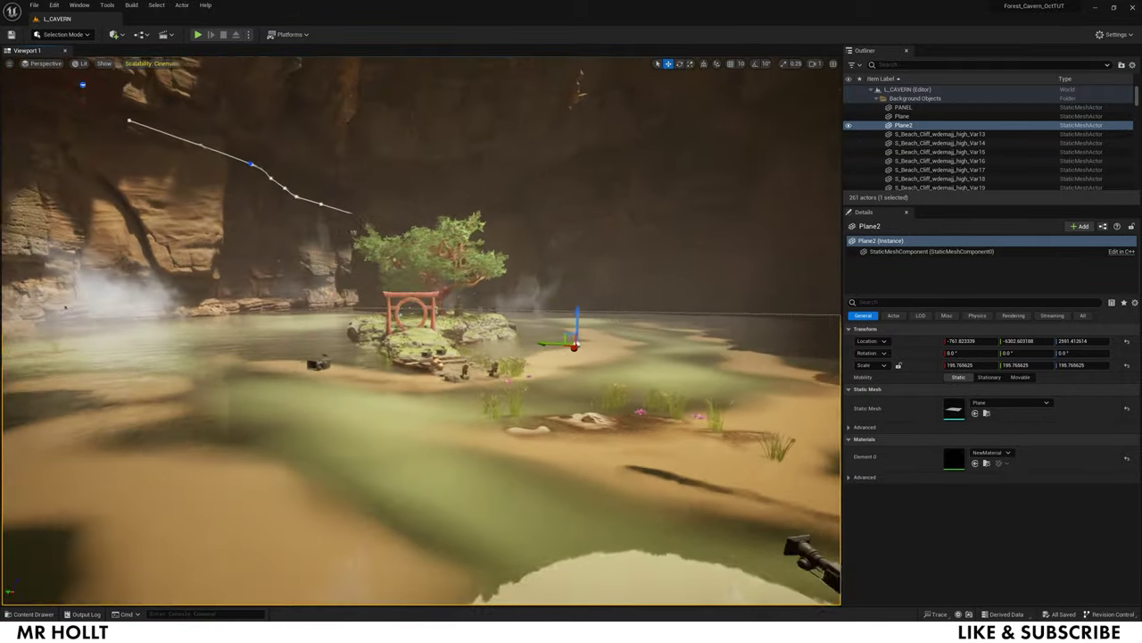
key("w")
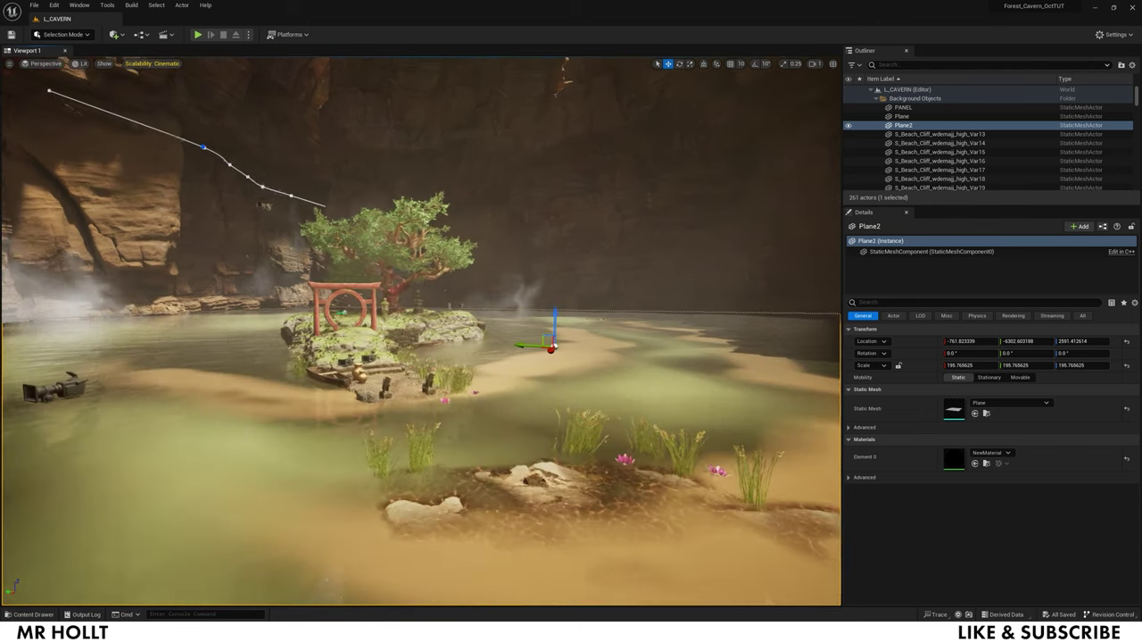
right_click_drag(452, 395, 389, 369)
key("w")
left_click(259, 267)
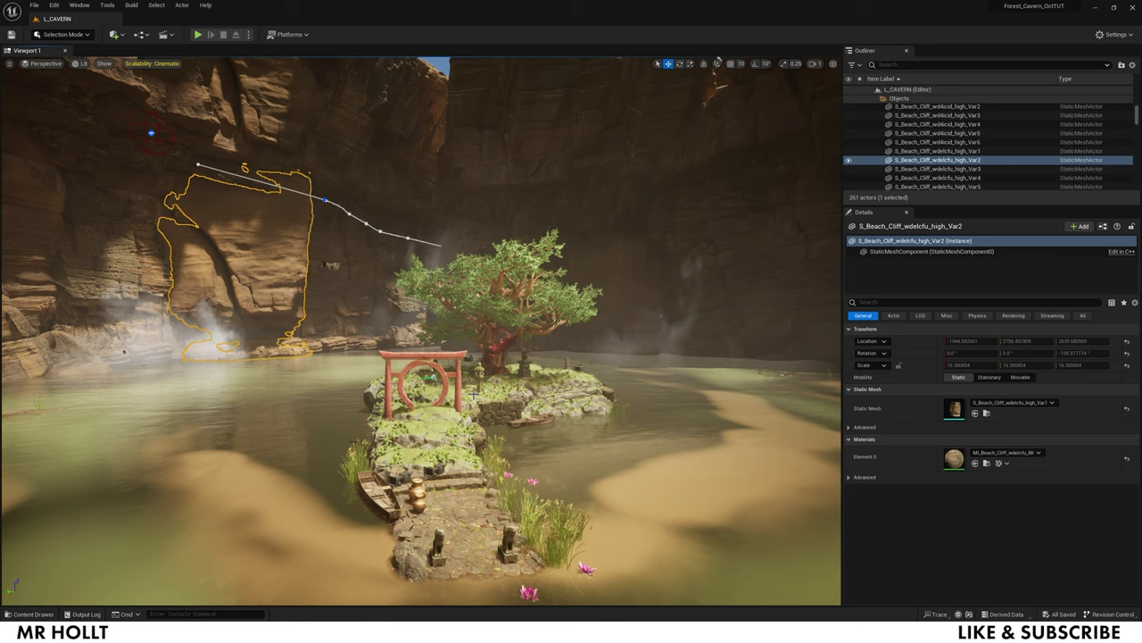
key("ctrl+space")
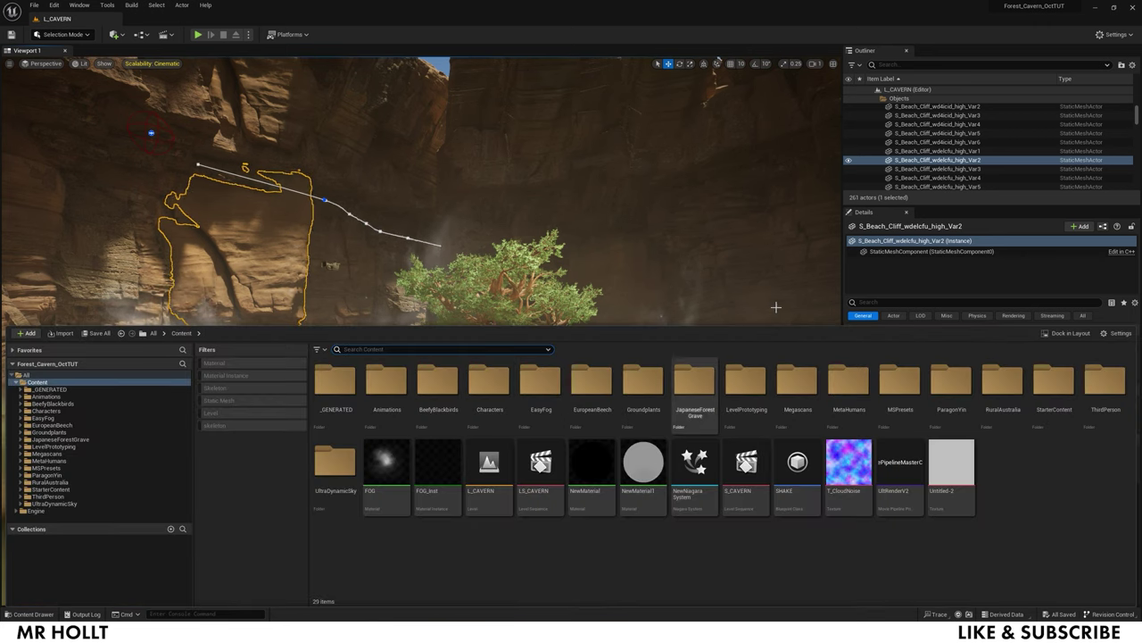
right_click_drag(658, 302, 658, 347)
key("s")
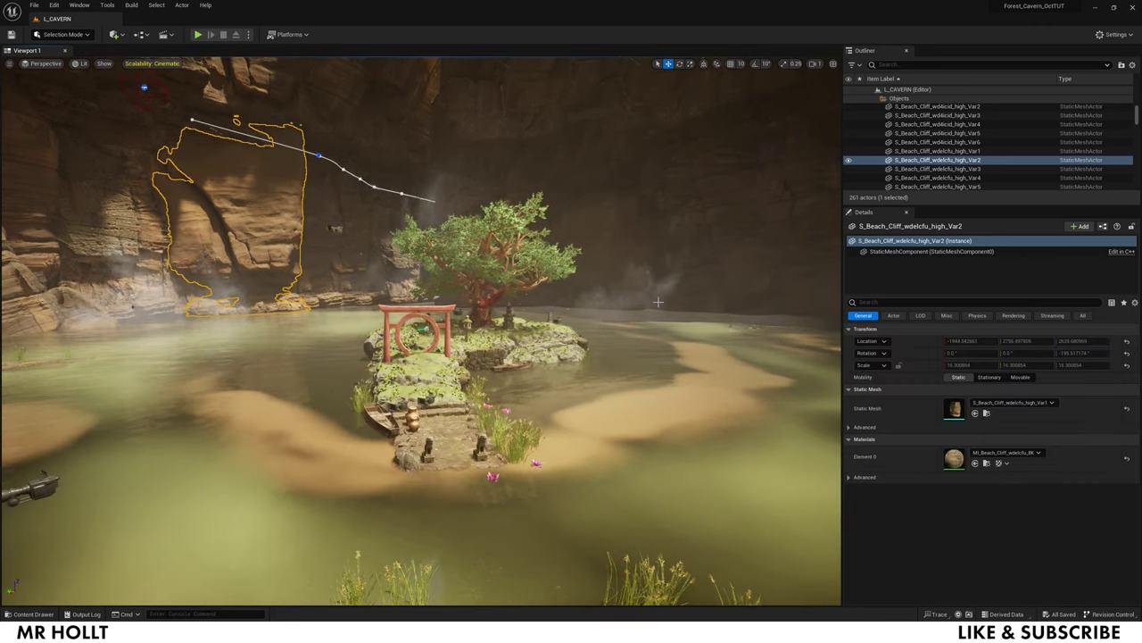
Create a new level from the Empty Level template
left_click(35, 5)
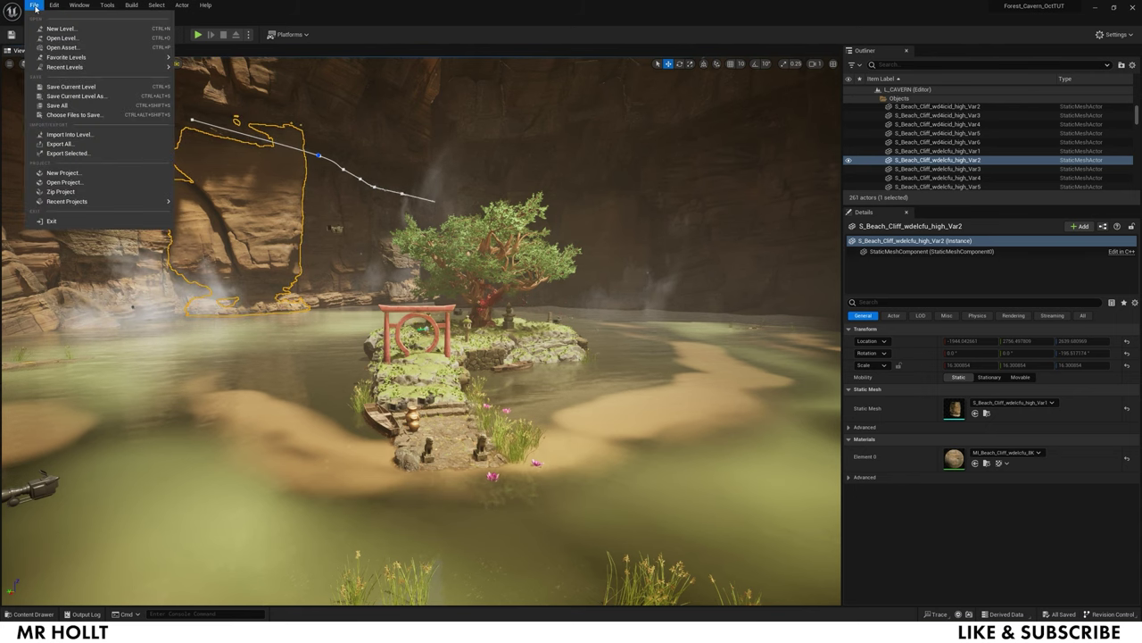
left_click(49, 29)
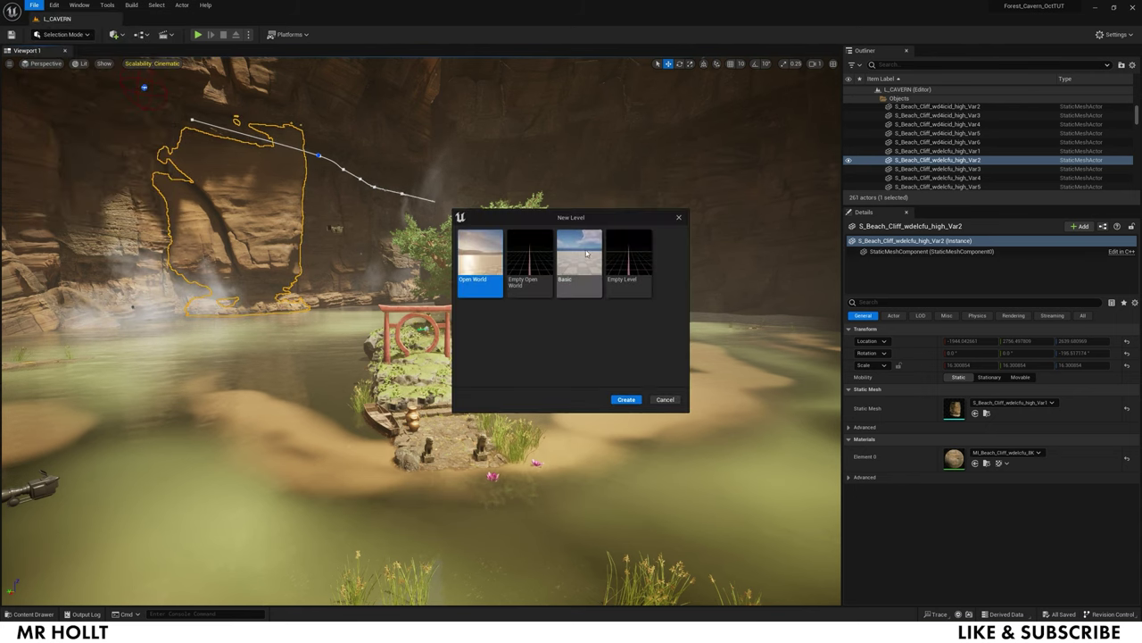
left_click(629, 259)
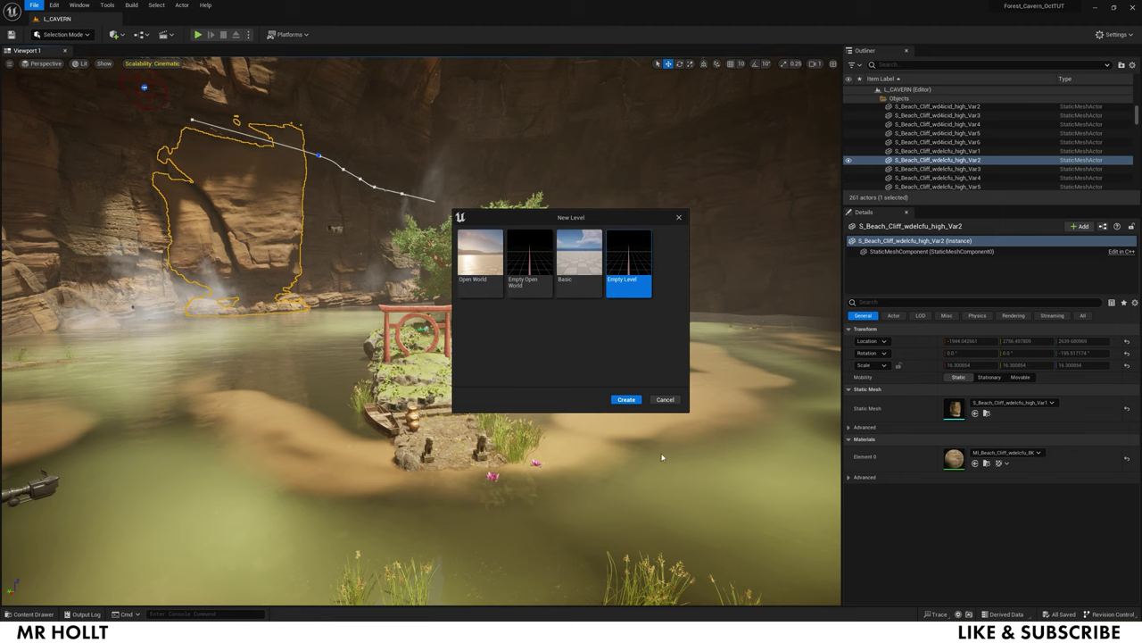
left_click(629, 400)
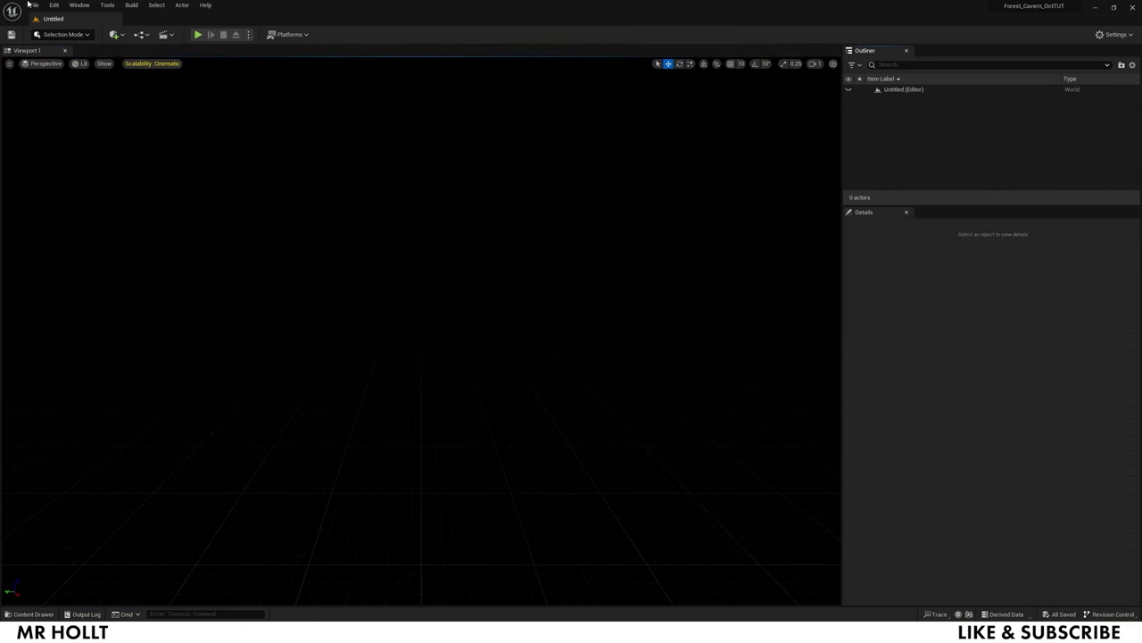
Save the new level in the Content folder as L_CAVERN2
left_click(33, 5)
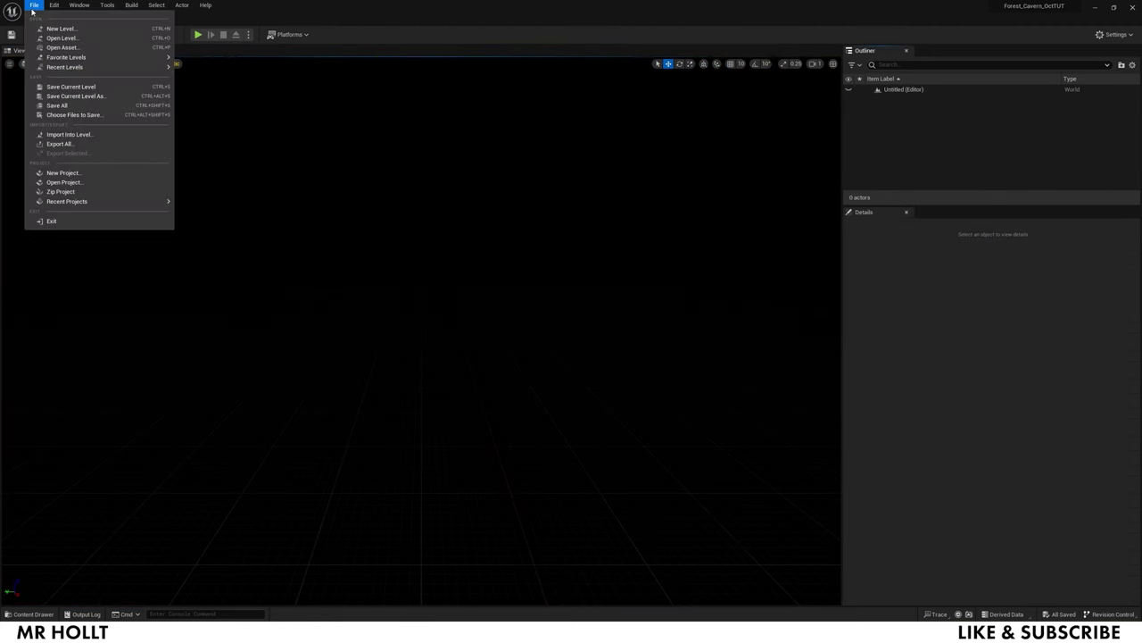
left_click(60, 87)
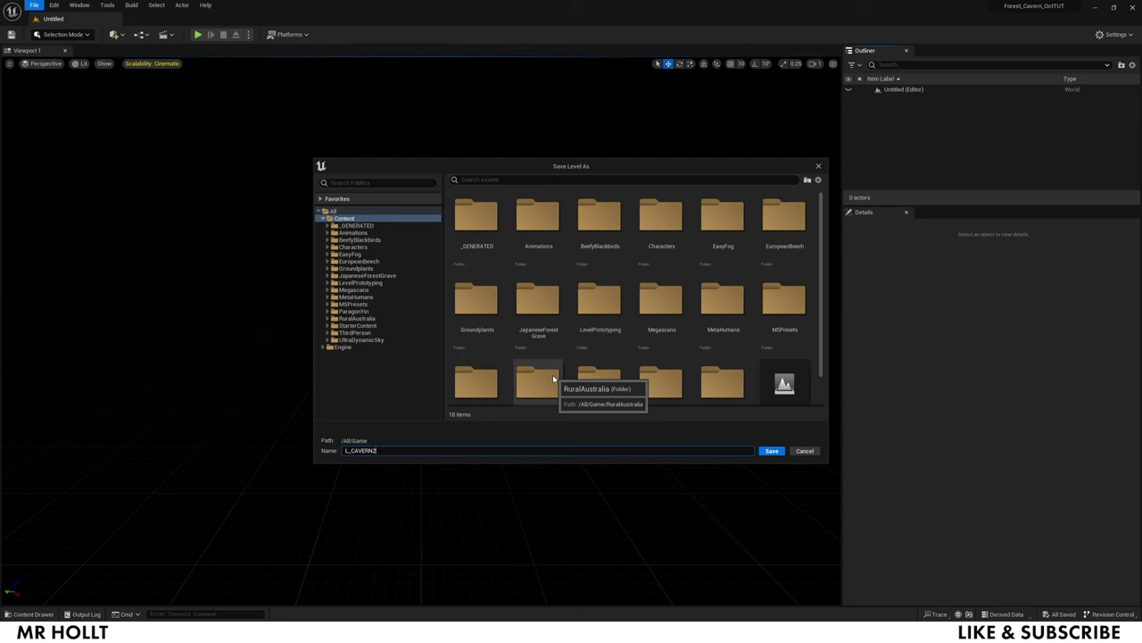
left_click(773, 451)
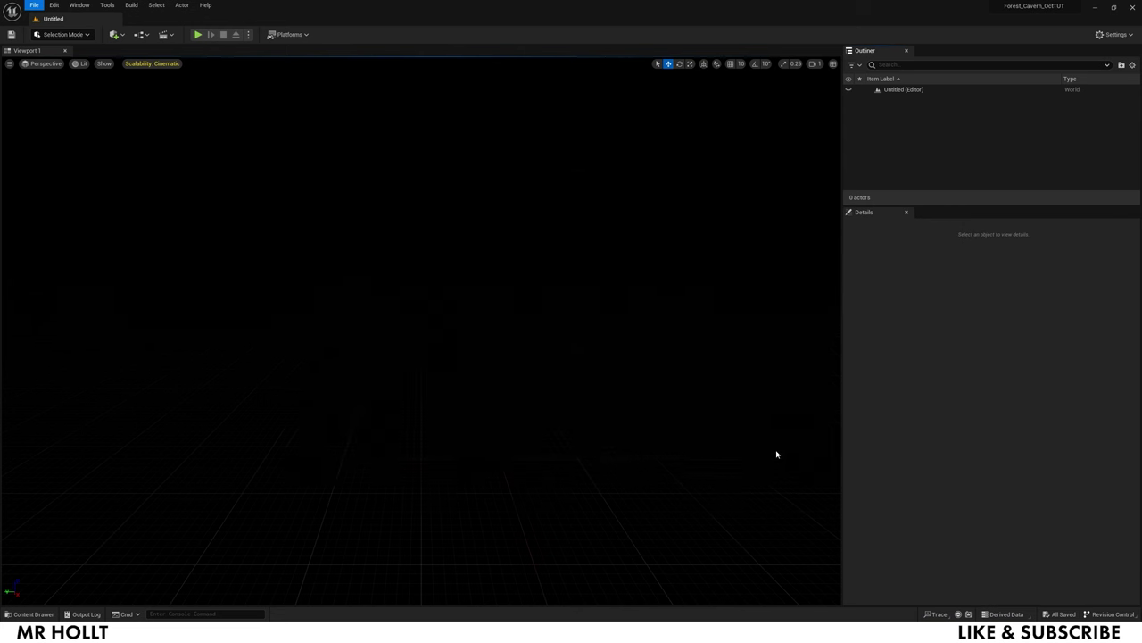
right_click_drag(456, 360, 462, 365)
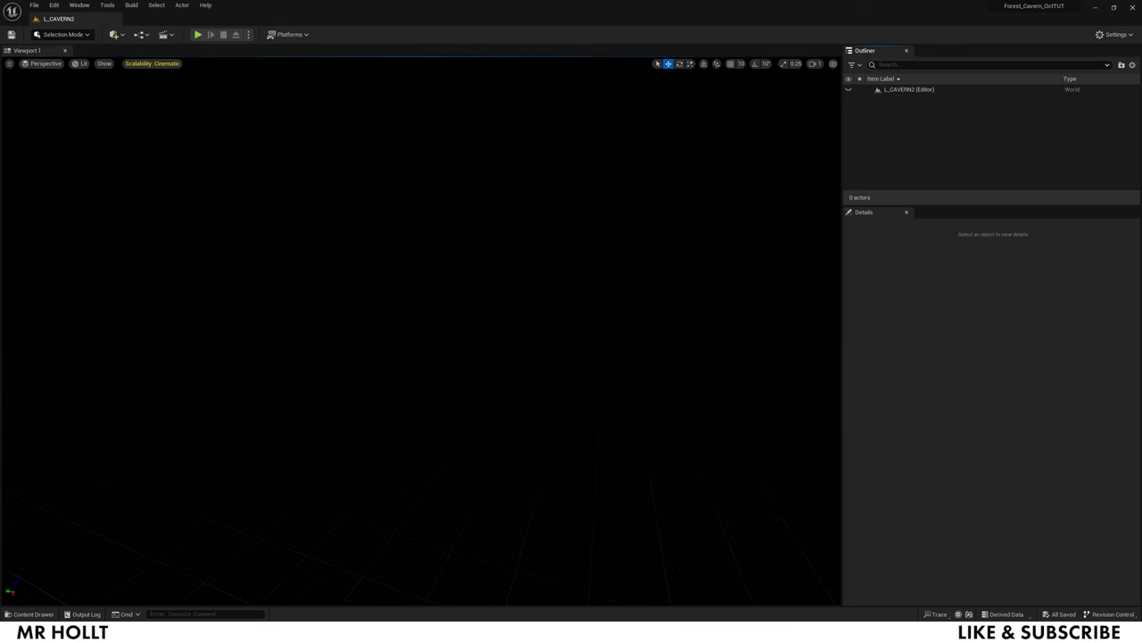
Use the Env. Light Mixer to create a sky light, atmospheric light, sky atmosphere, volumetric cloud and height fog
left_click(80, 4)
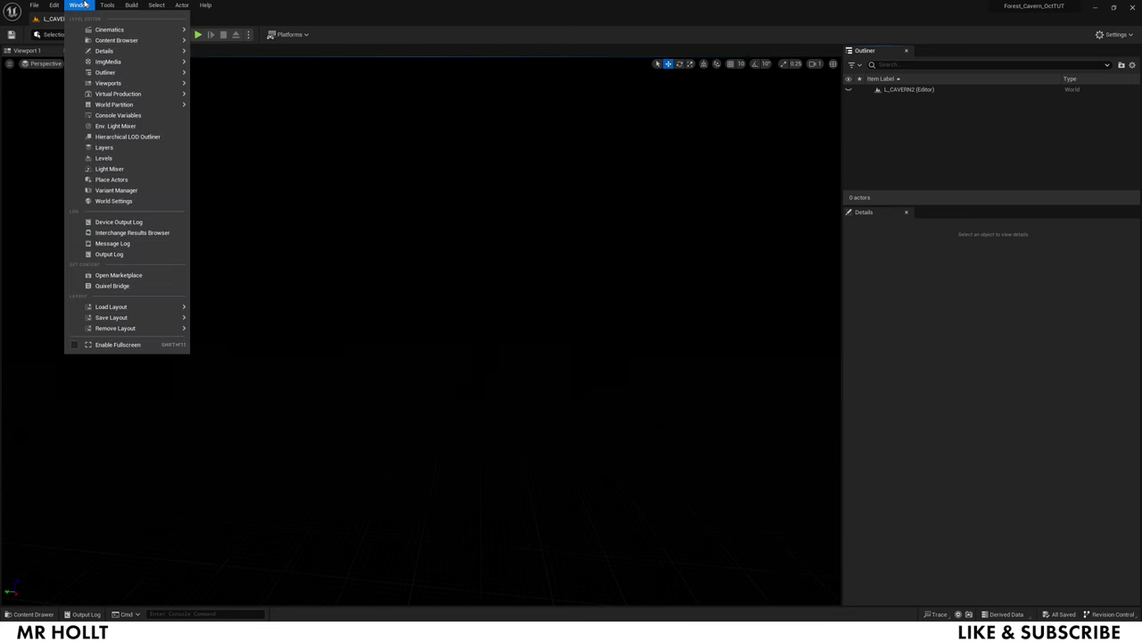
left_click(165, 126)
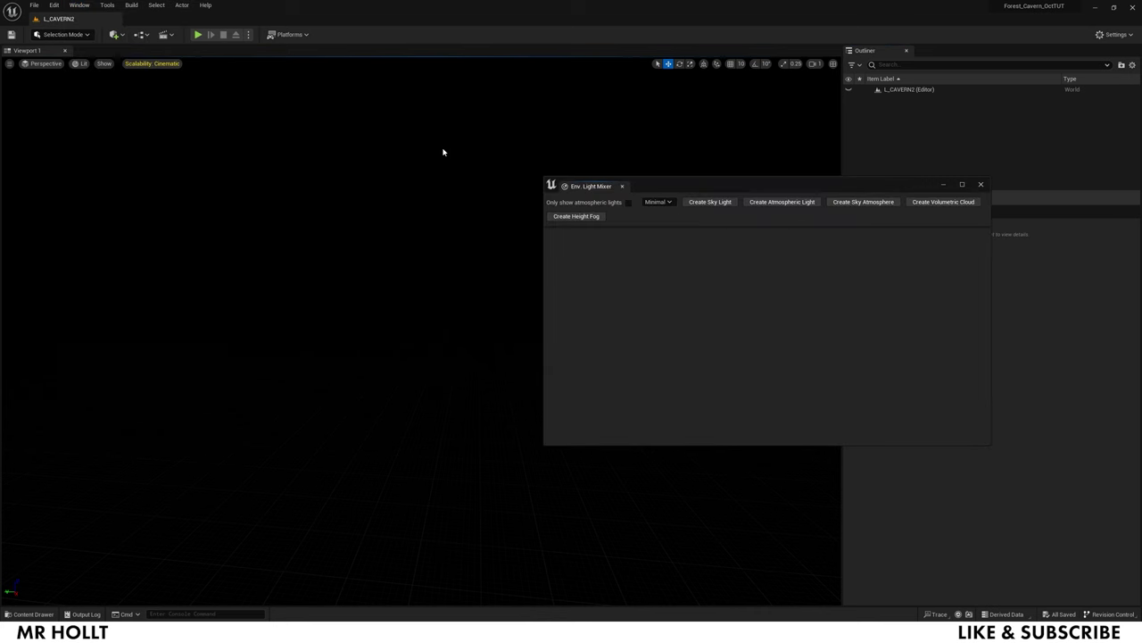
left_click(710, 203)
left_click(744, 203)
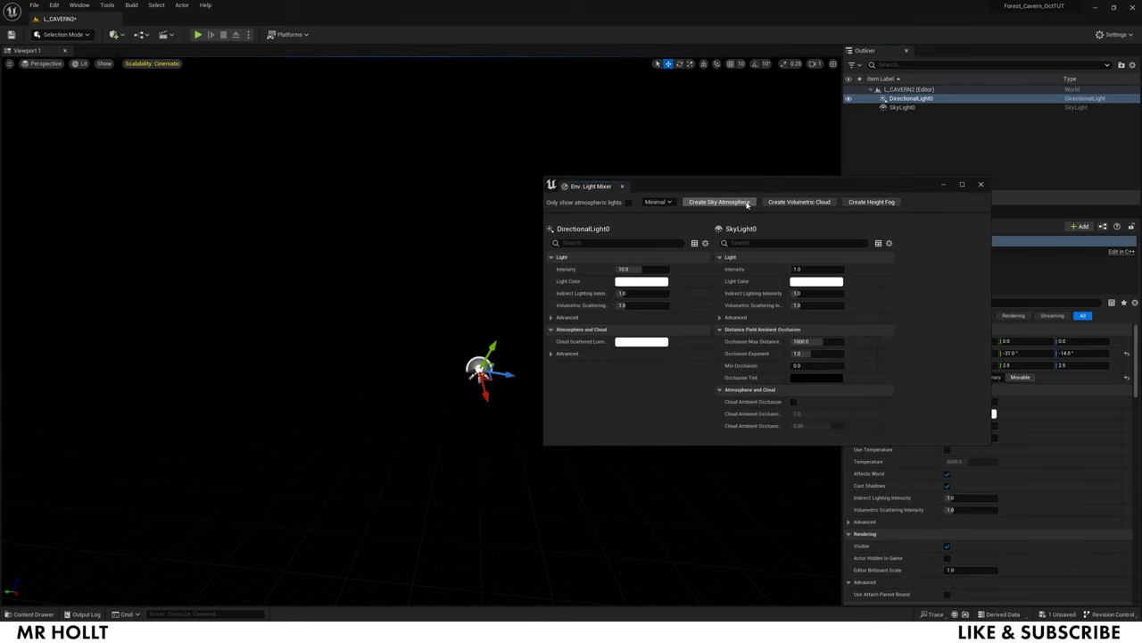
left_click(748, 204)
left_click(749, 202)
left_click(735, 203)
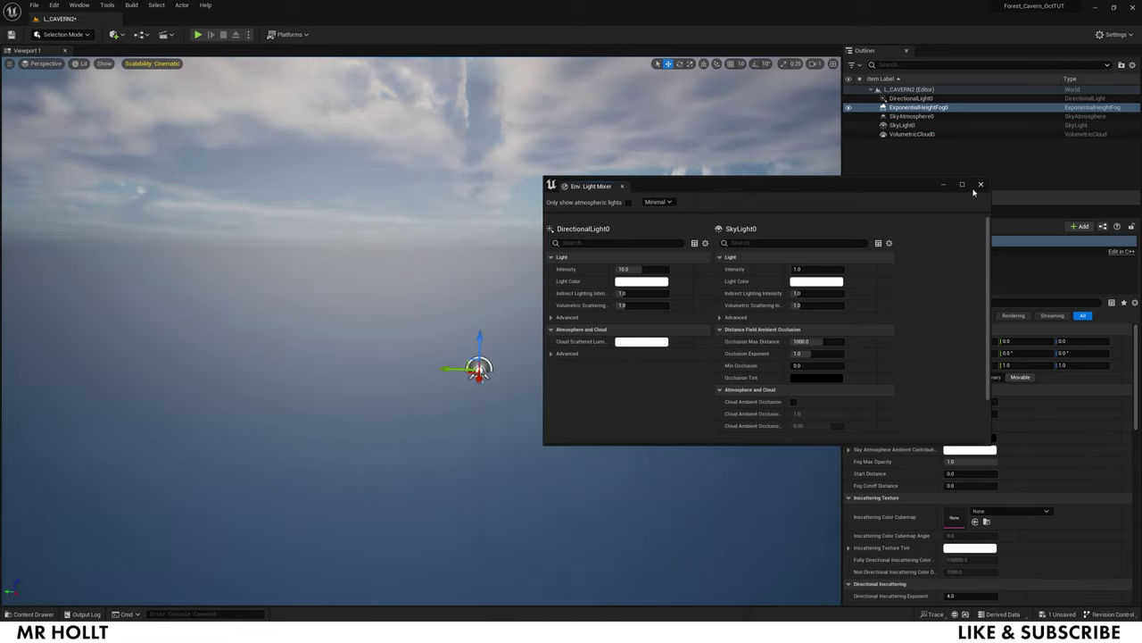
left_click(981, 184)
Add a Plane shape to the level
right_click_drag(598, 295, 659, 377)
right_click_drag(633, 304, 595, 295)
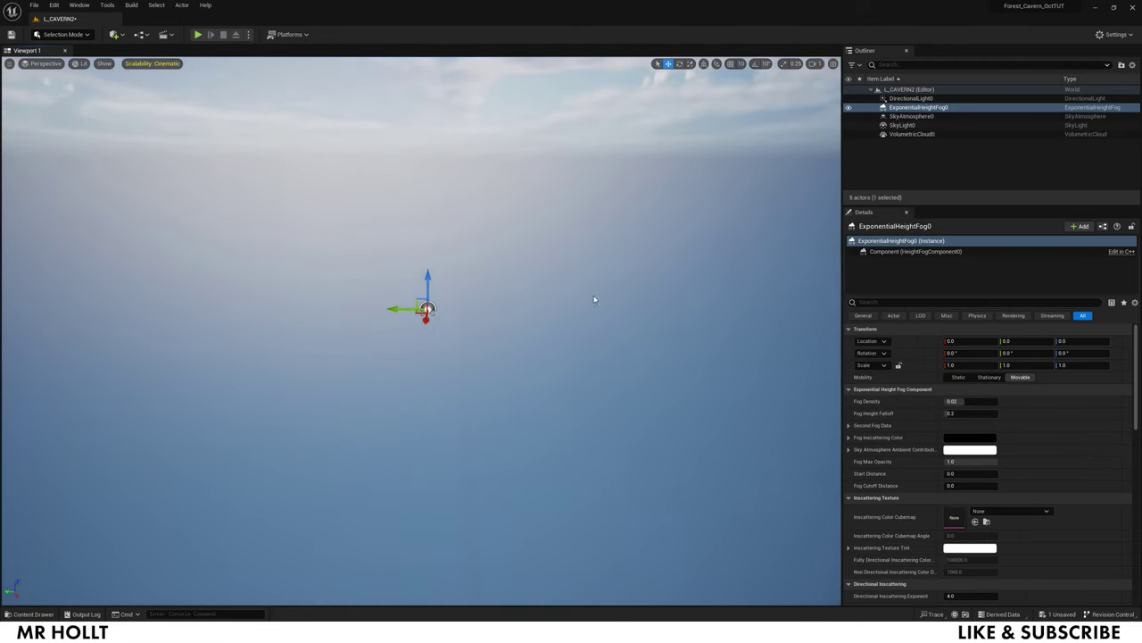
left_click(125, 34)
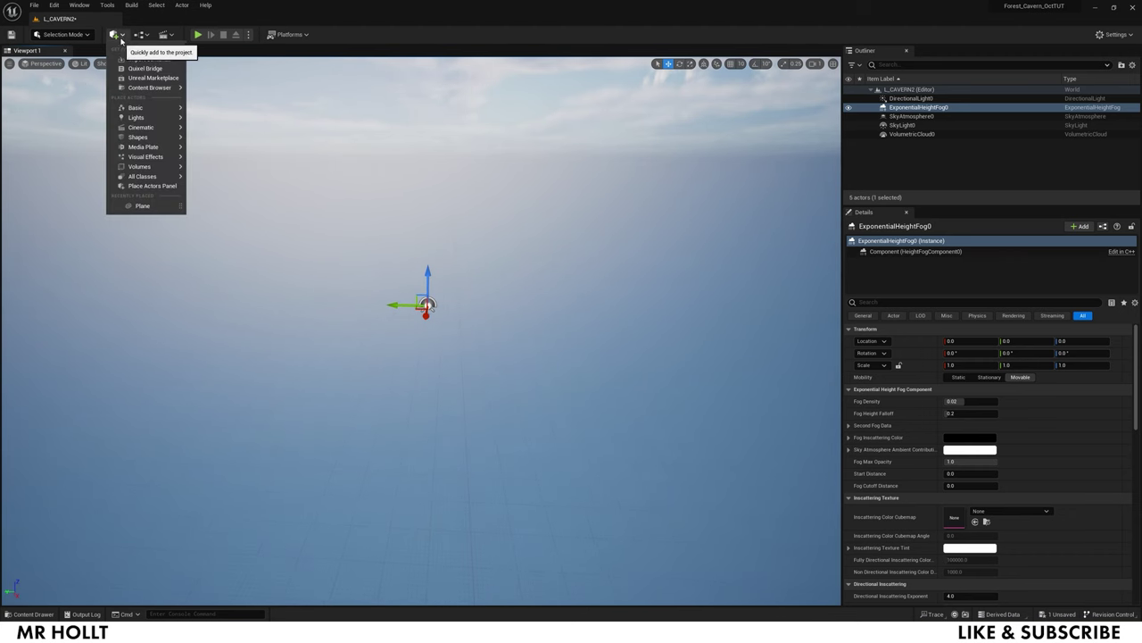
mouse_move(140, 116)
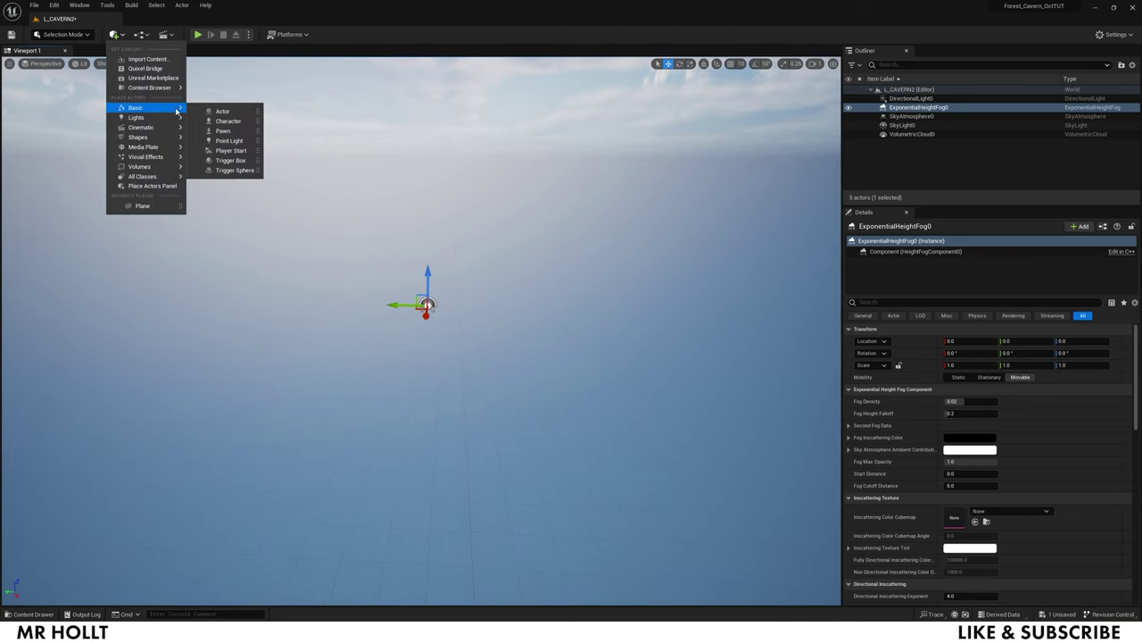
mouse_move(158, 139)
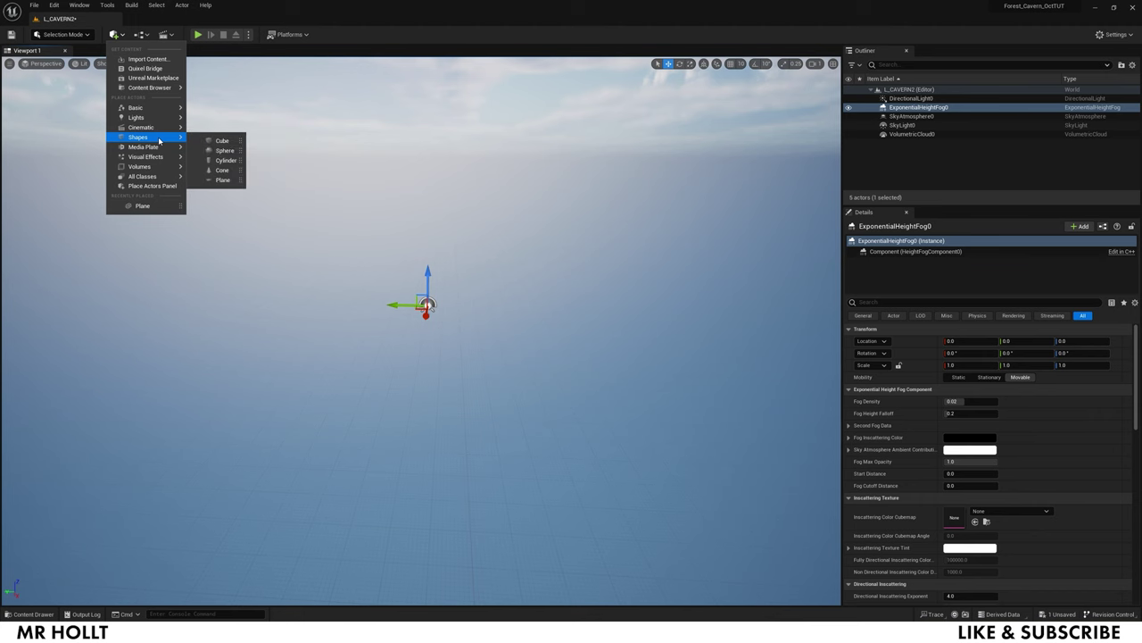
left_click(221, 181)
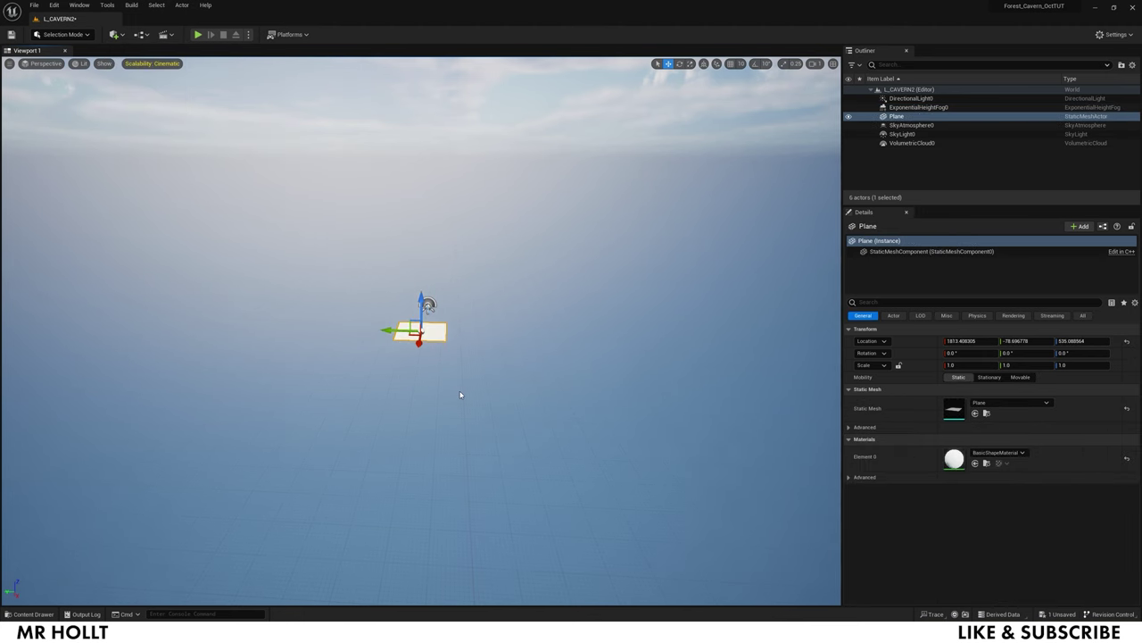
Scale the plane to about 135.7 on X and Y and lower it to about -121 on Z
key("r")
mouse_move(419, 393)
right_mouse_down()
mouse_move(420, 410)
mouse_move(419, 393)
right_mouse_up()
key("e")
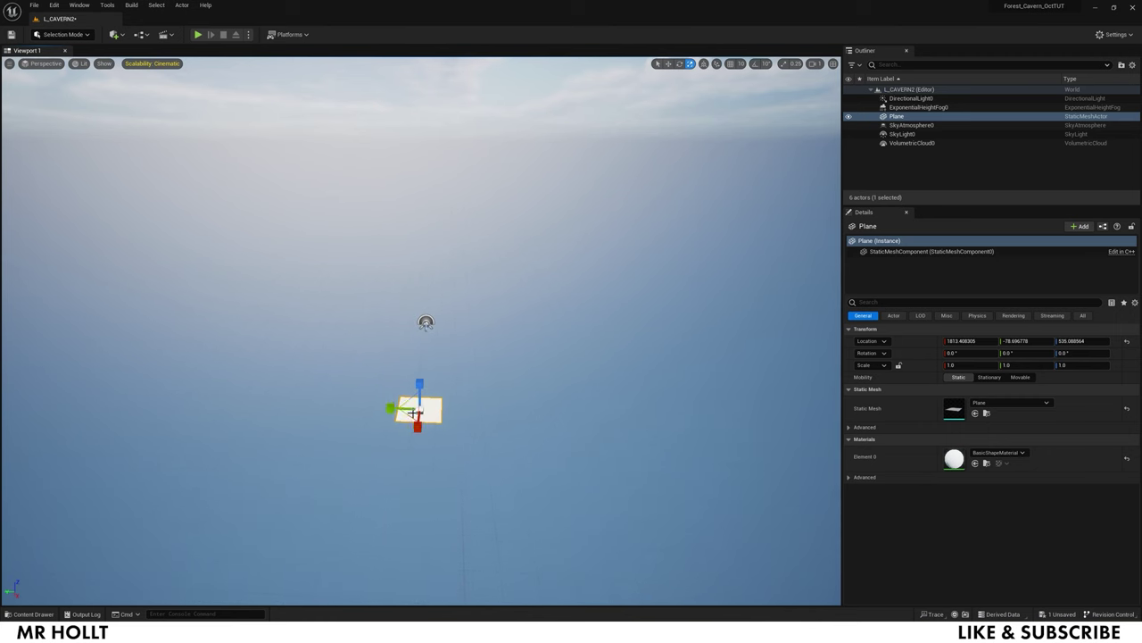
left_click_drag(413, 416, 658, 410)
right_click_drag(587, 375, 575, 309)
key("w")
left_click_drag(415, 343, 439, 484)
right_click_drag(439, 484, 420, 518)
Search the project content for "mann" and place the SK_Mannequin on the plane as a scale reference
key("ctrl+space")
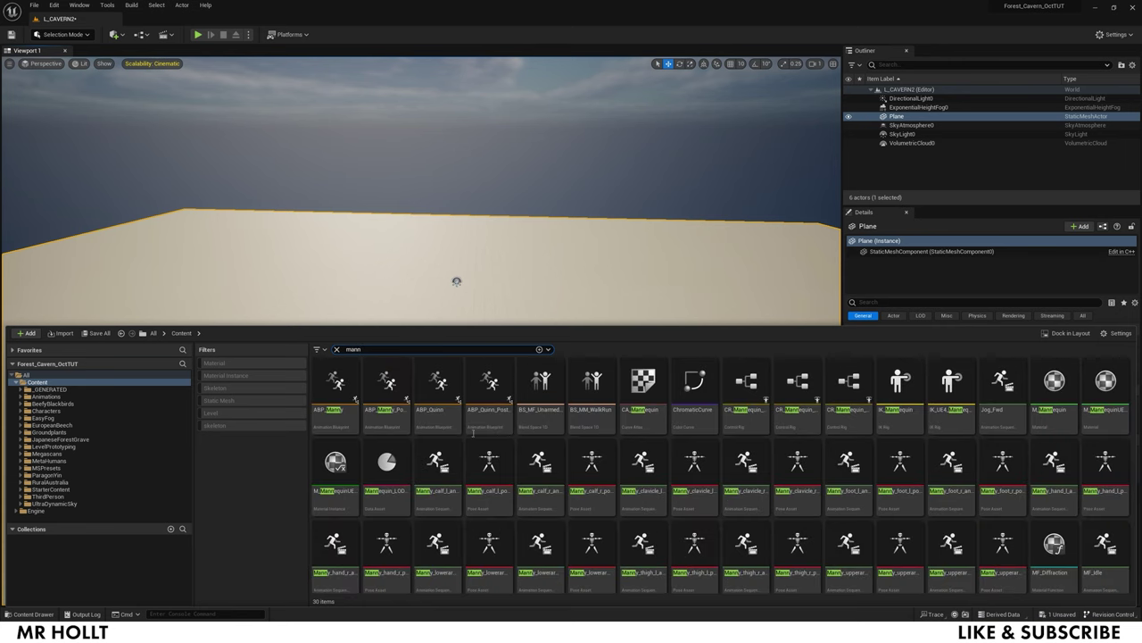
scroll(473, 433, "down", 3)
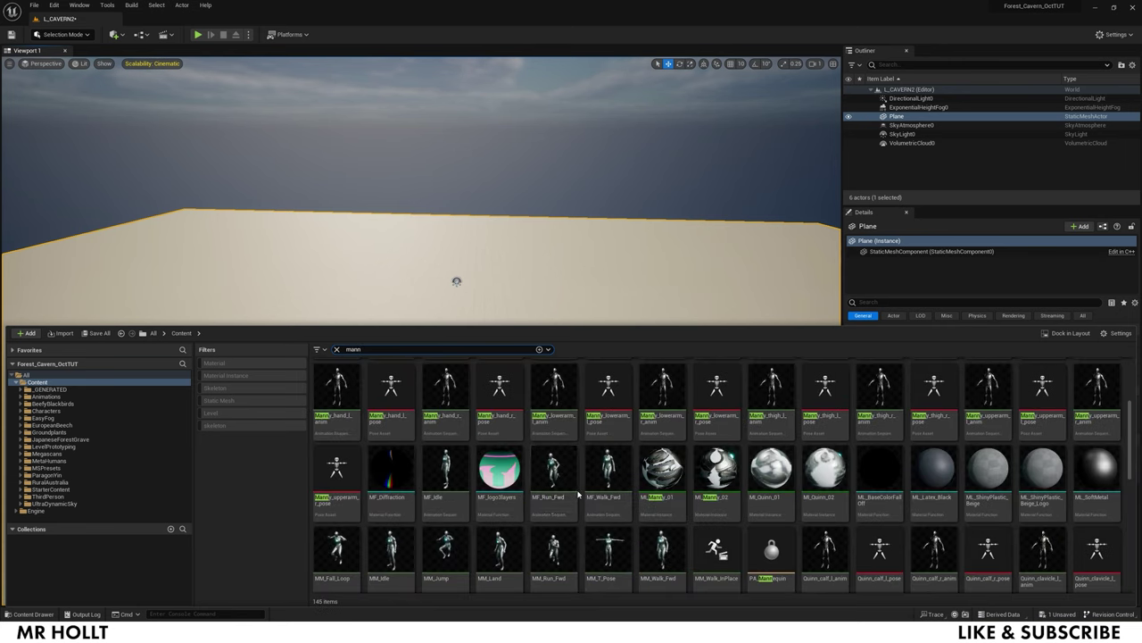
scroll(464, 513, "down", 1)
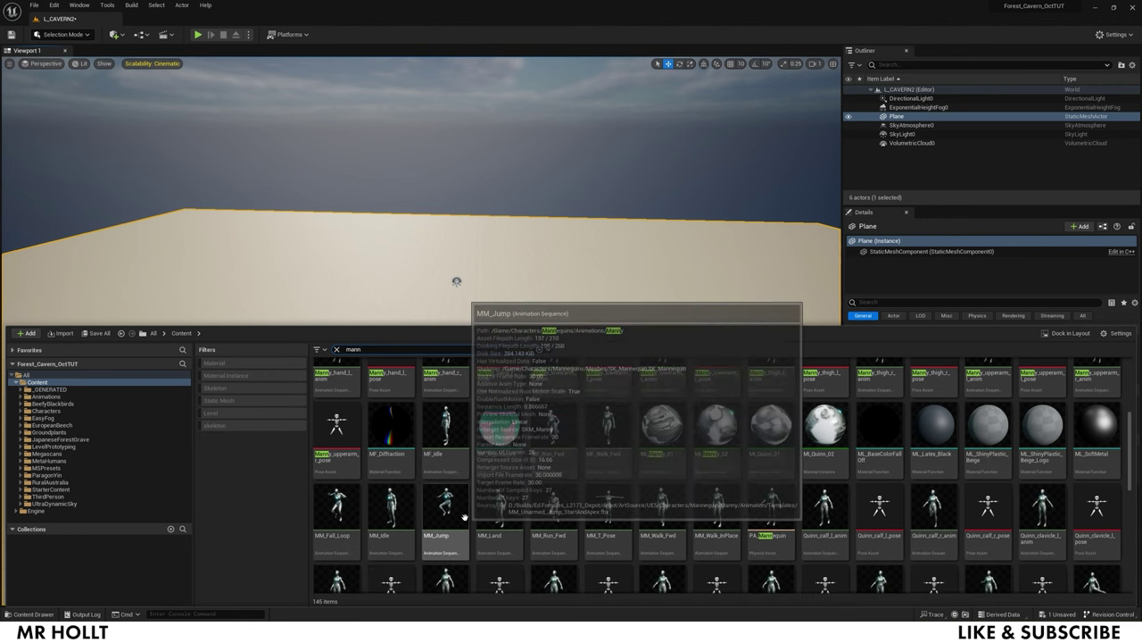
scroll(464, 516, "down", 3)
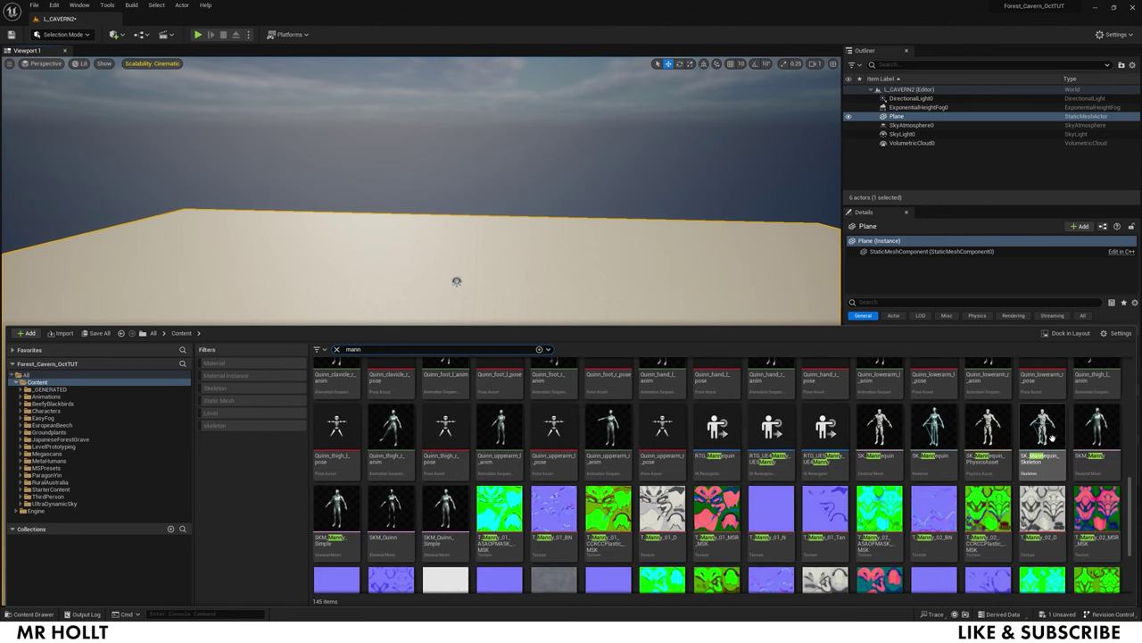
left_click_drag(1052, 437, 446, 380)
right_click_drag(446, 380, 459, 431)
Enlarge the ground plane evenly to a scale of about 221.6 on X and Y
key("r")
left_click_drag(372, 394, 476, 414)
key("ctrl+z")
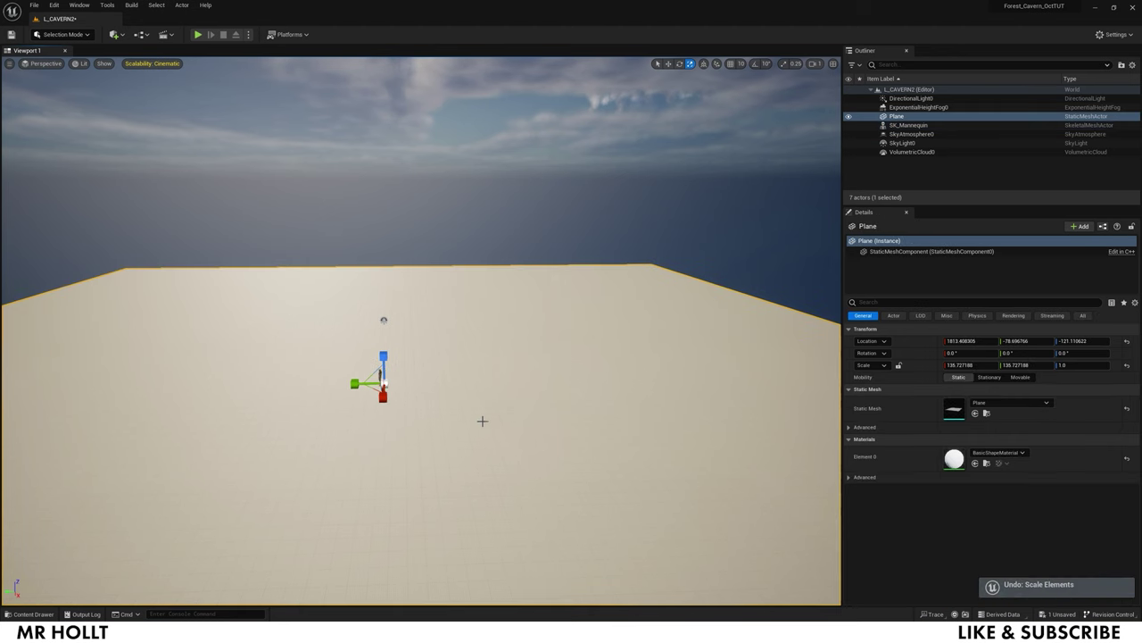
left_click_drag(374, 392, 928, 387)
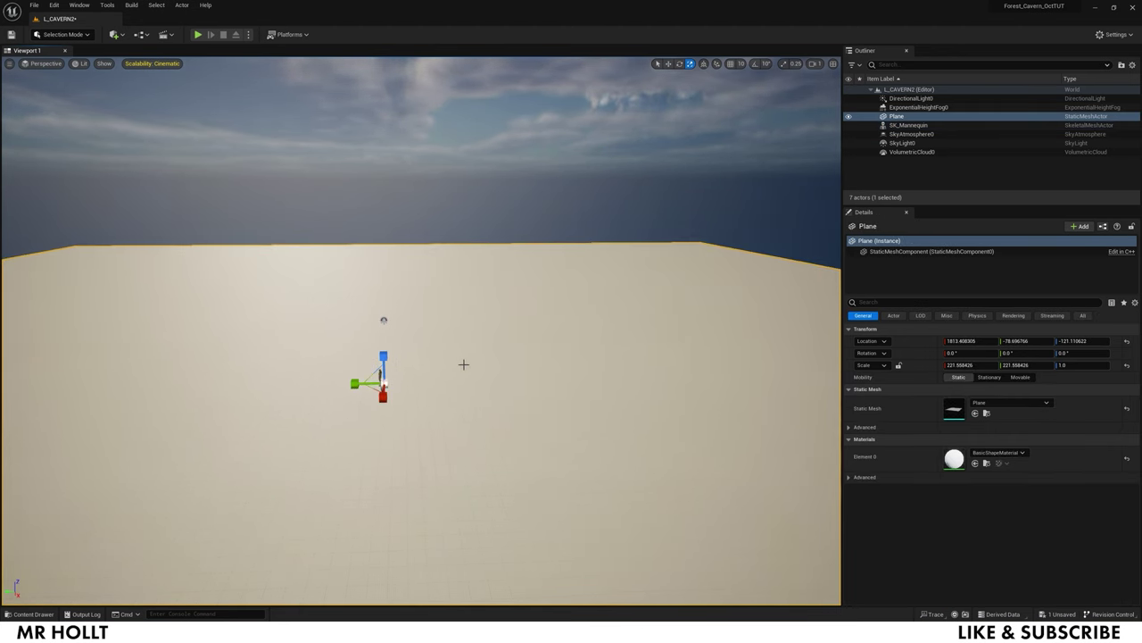
right_click_drag(464, 365, 458, 407)
key("w")
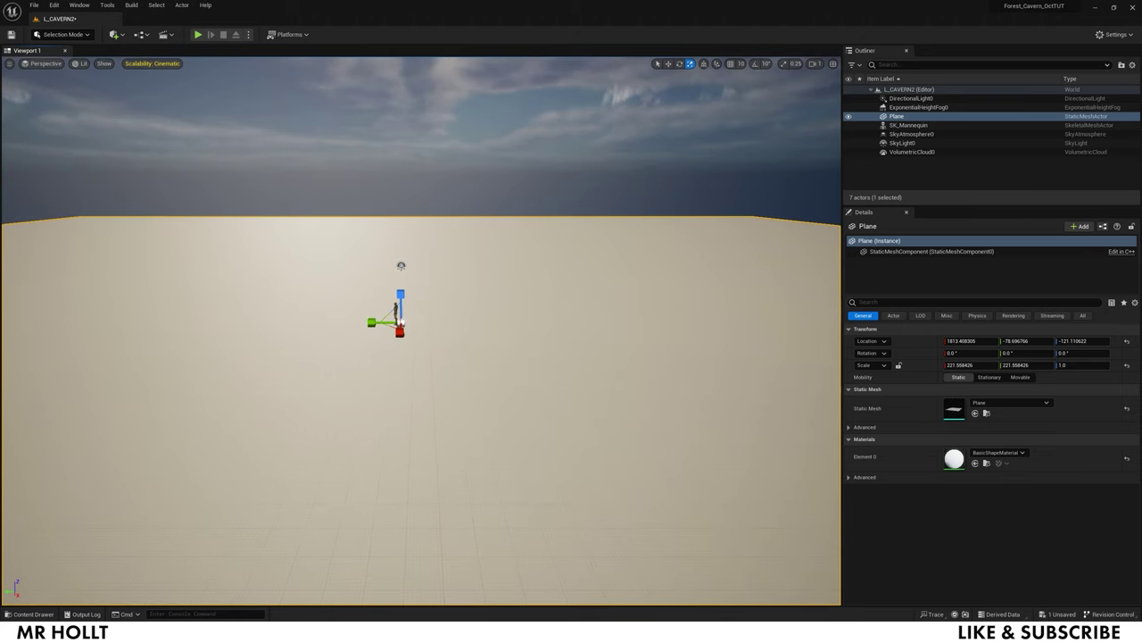
right_click(472, 365)
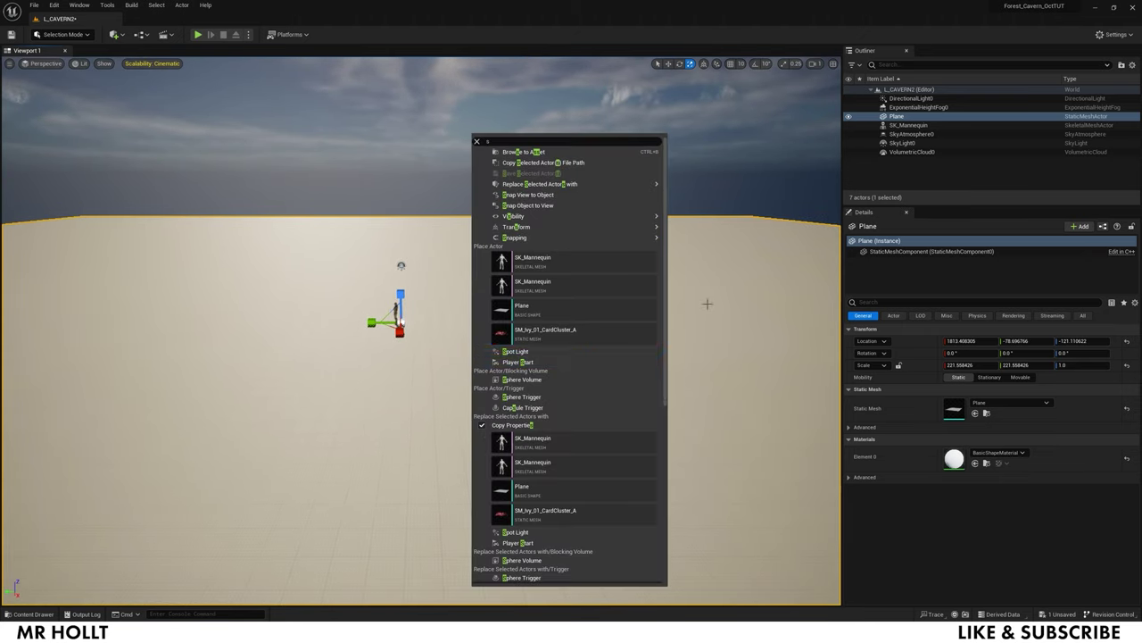
right_click_drag(708, 304, 500, 297)
right_click_drag(607, 312, 696, 302)
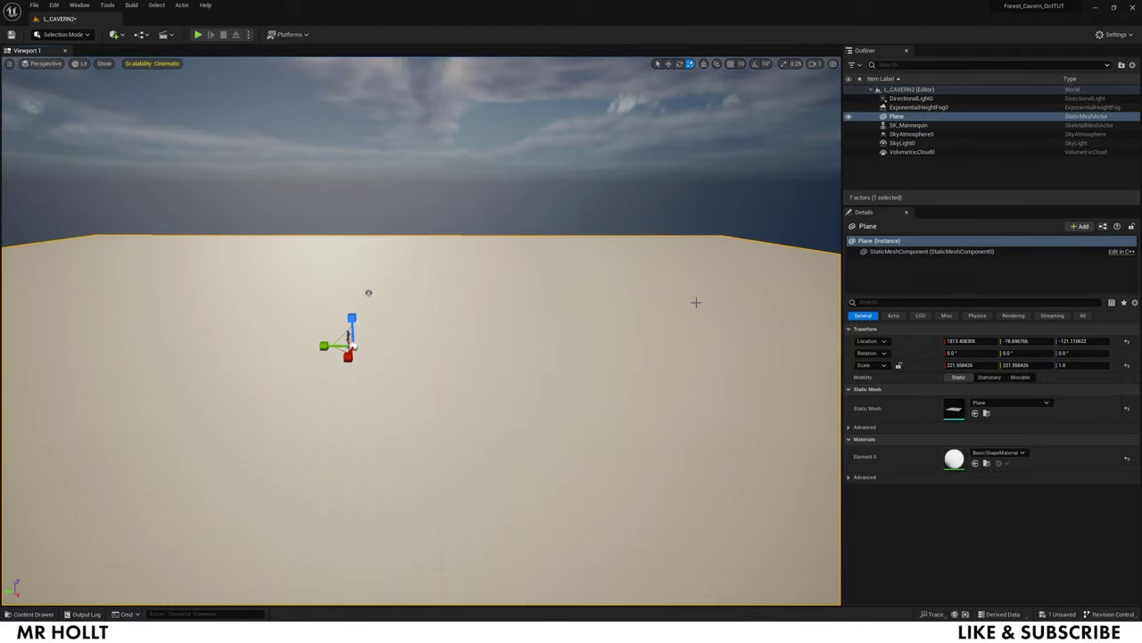
Open the Quixel Bridge asset library and switch the viewport to Unlit shading
right_click_drag(451, 389, 410, 381)
key("w")
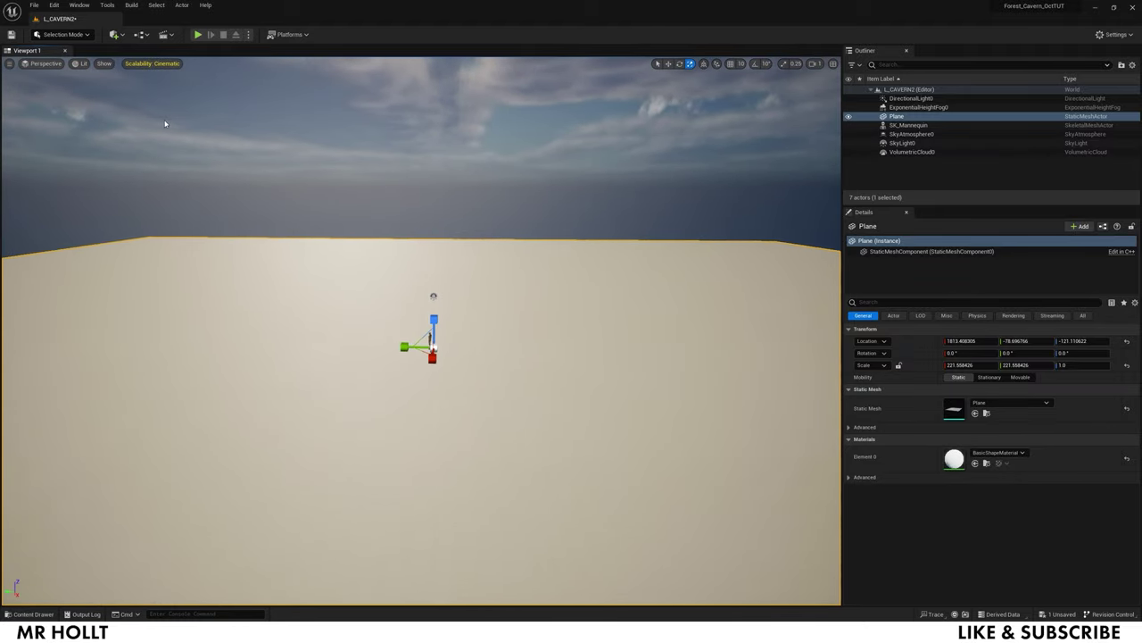
left_click(82, 5)
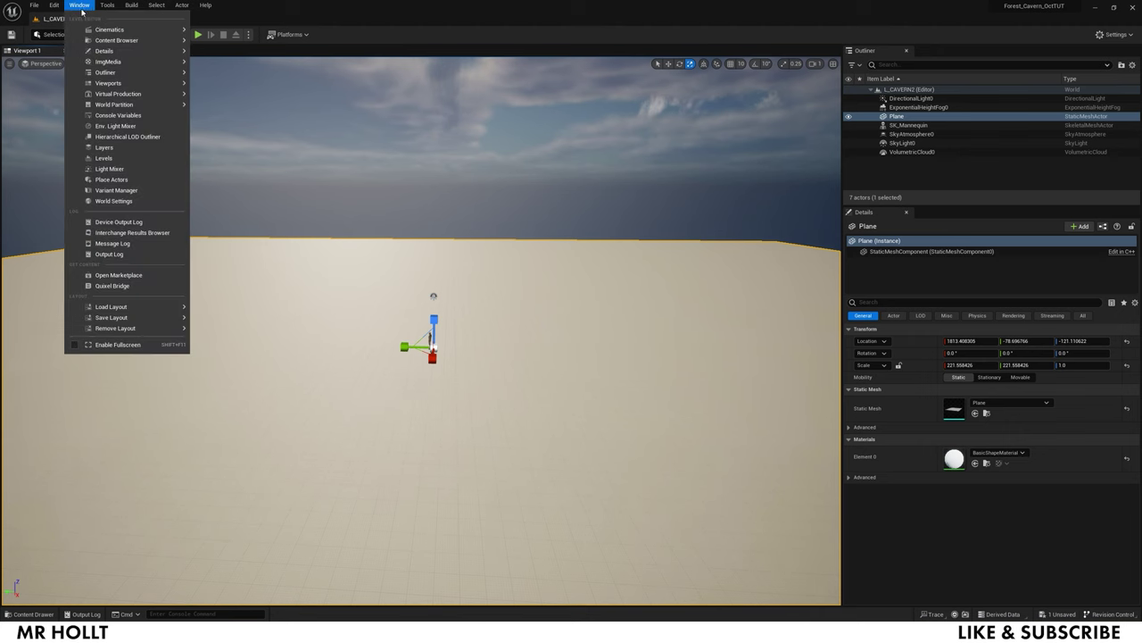
left_click(133, 287)
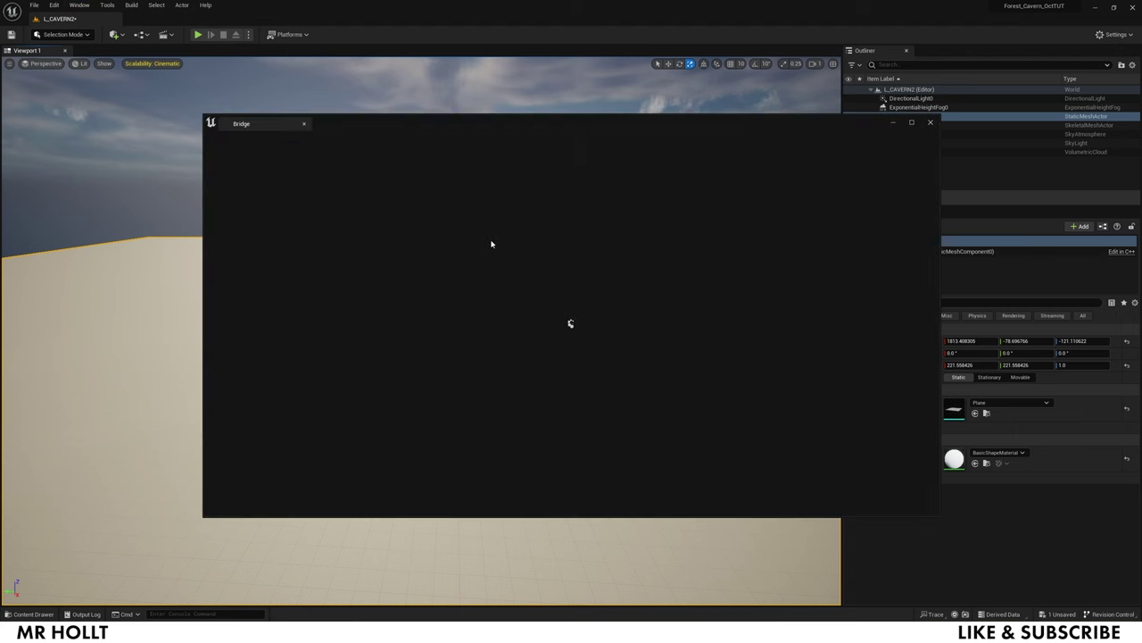
left_click(80, 63)
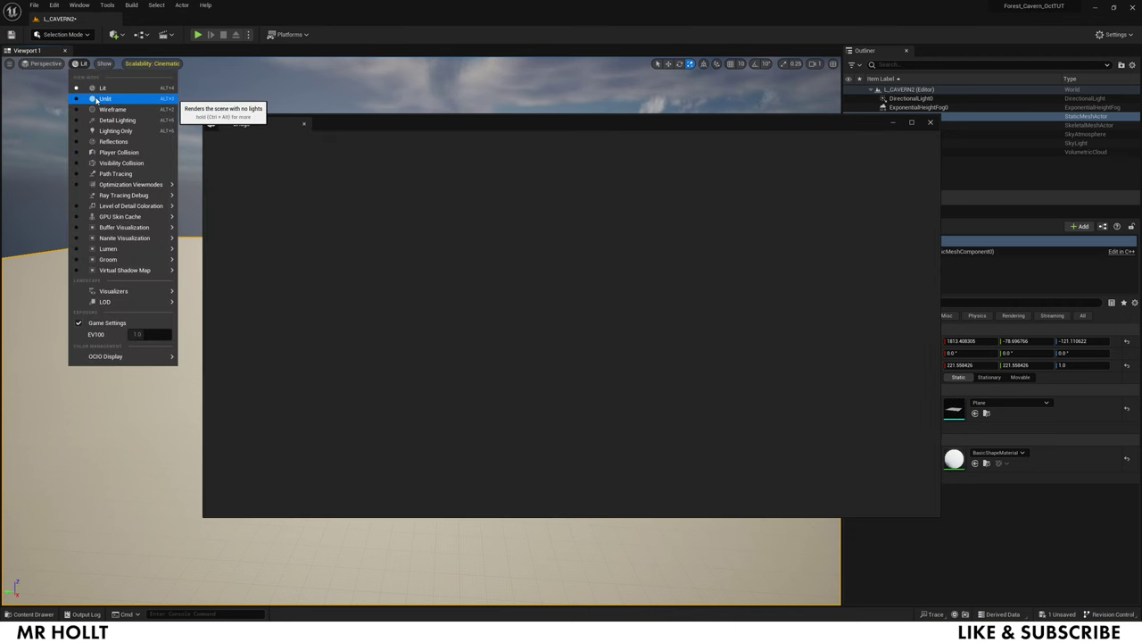
left_click(100, 98)
left_click_drag(585, 122, 542, 118)
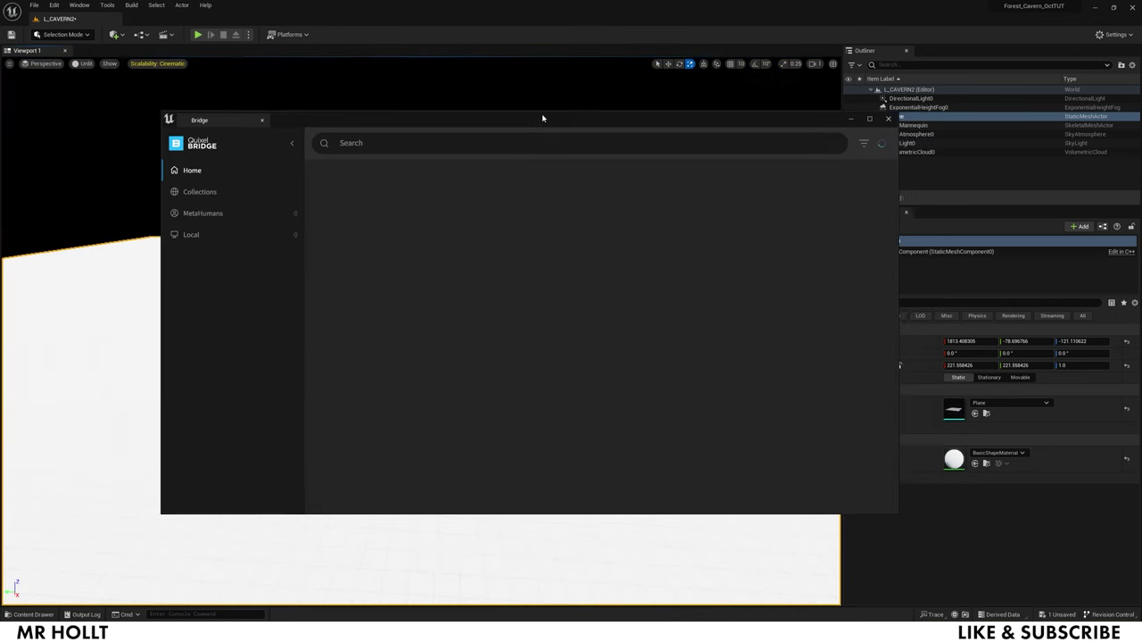
Search Quixel Bridge for "Beach Cliff" and browse the available cliff and rock assets
left_click(407, 143)
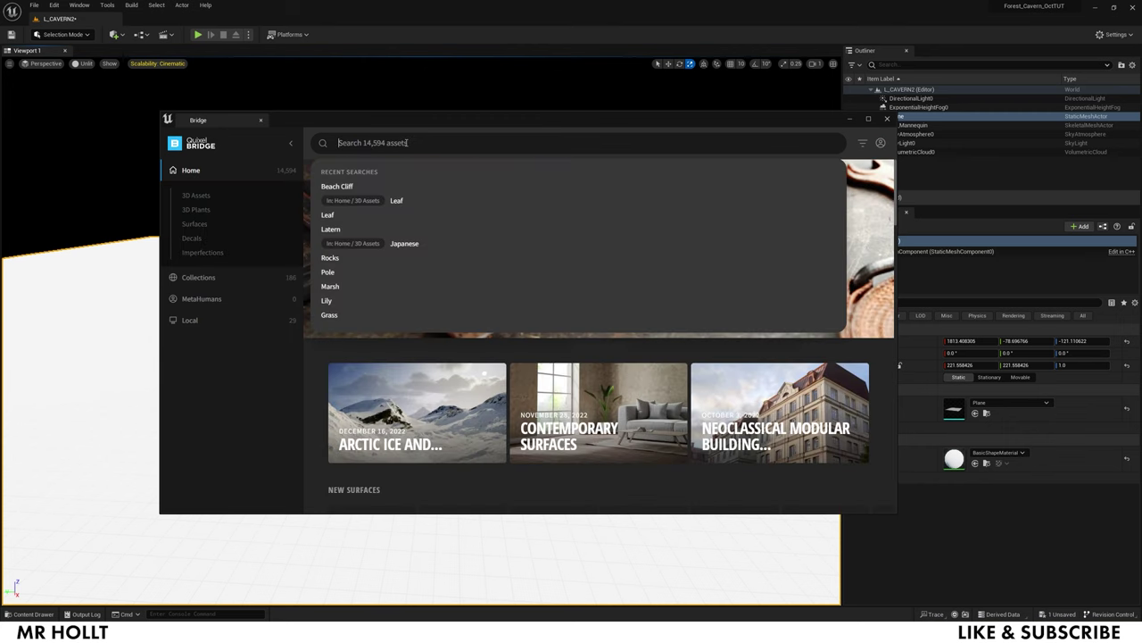
type("beach")
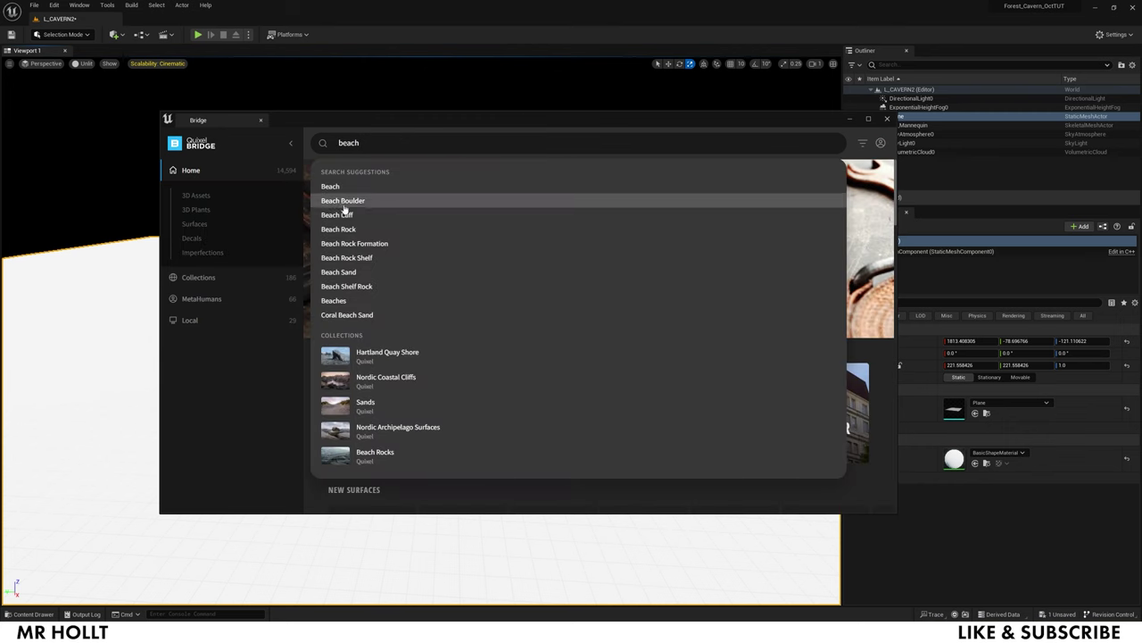
left_click(509, 218)
scroll(584, 266, "down", 2)
scroll(584, 266, "down", 1)
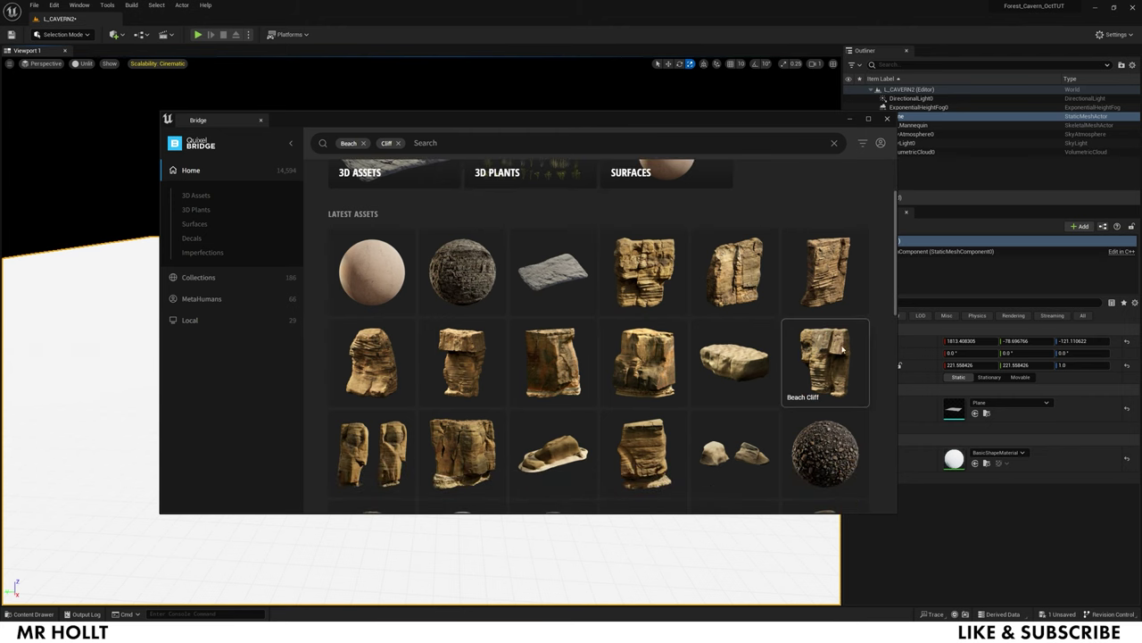
scroll(636, 437, "down", 3)
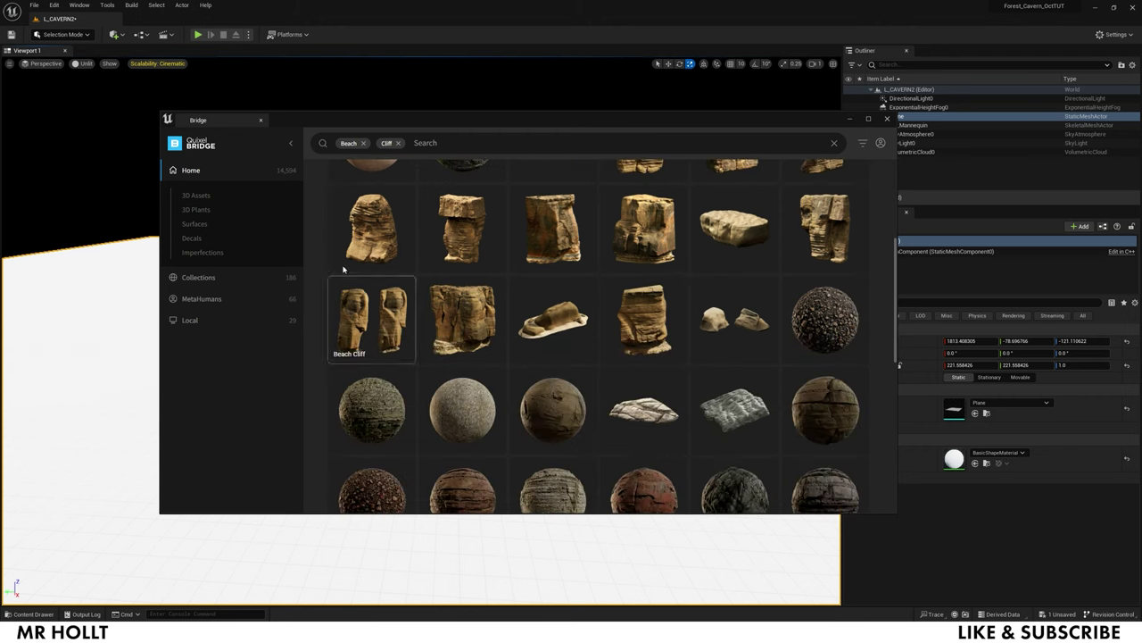
scroll(775, 213, "up", 3)
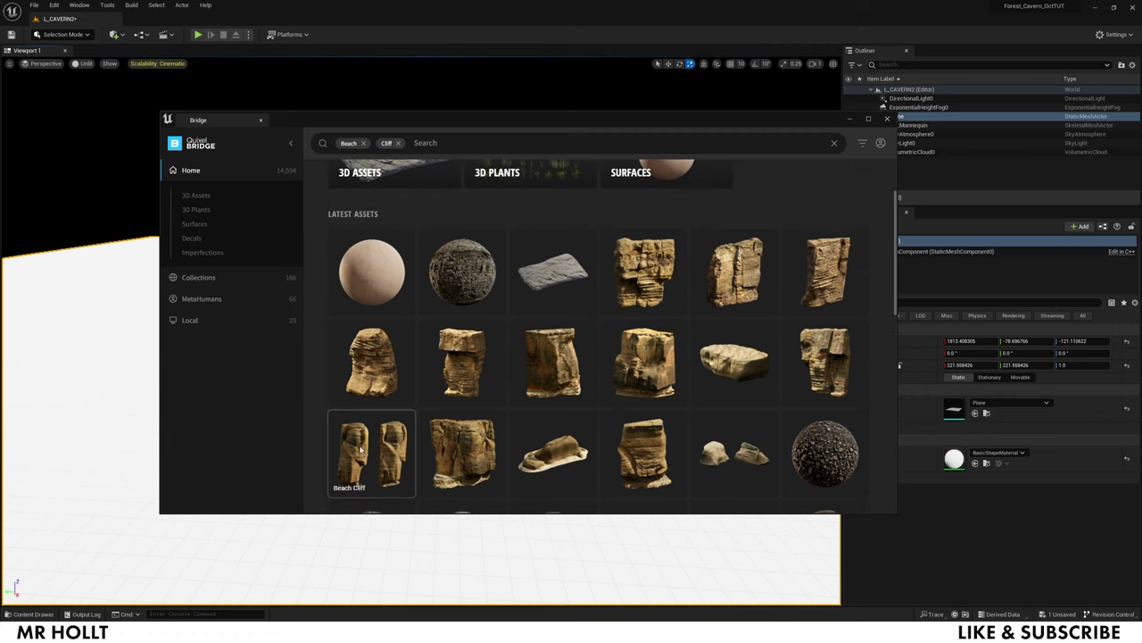
scroll(361, 451, "down", 5)
scroll(497, 297, "down", 10)
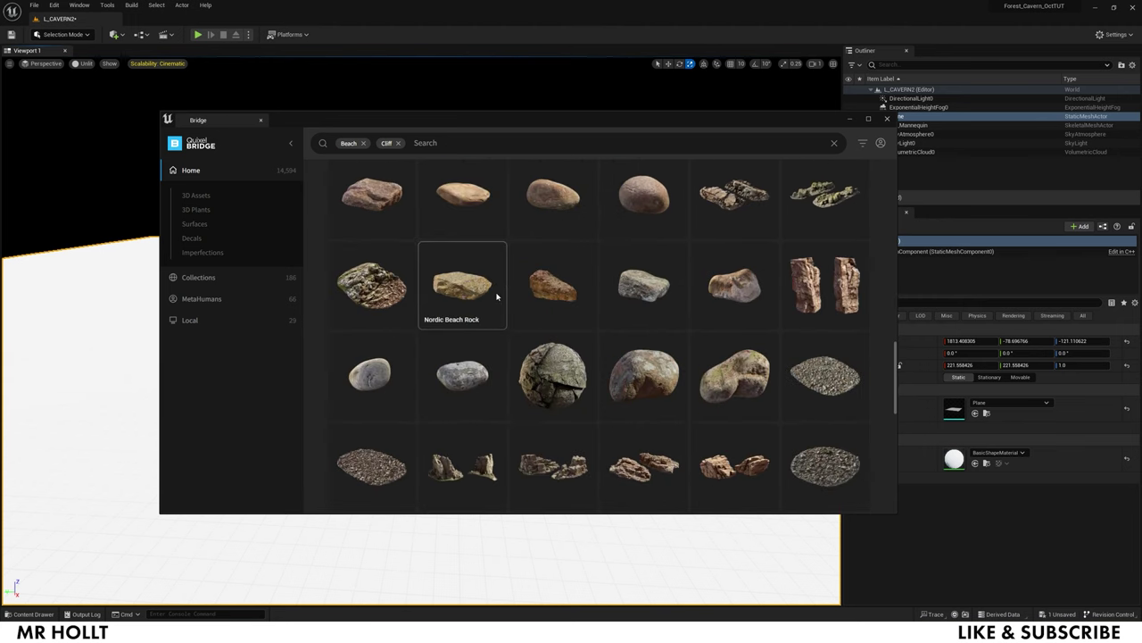
scroll(498, 297, "down", 5)
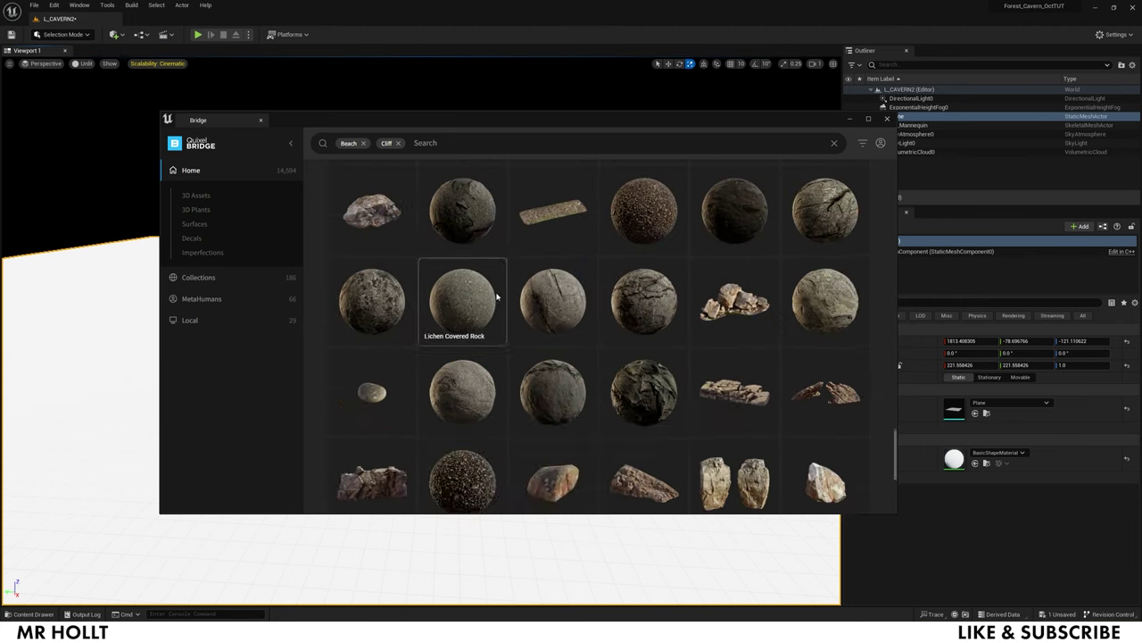
scroll(517, 282, "down", 5)
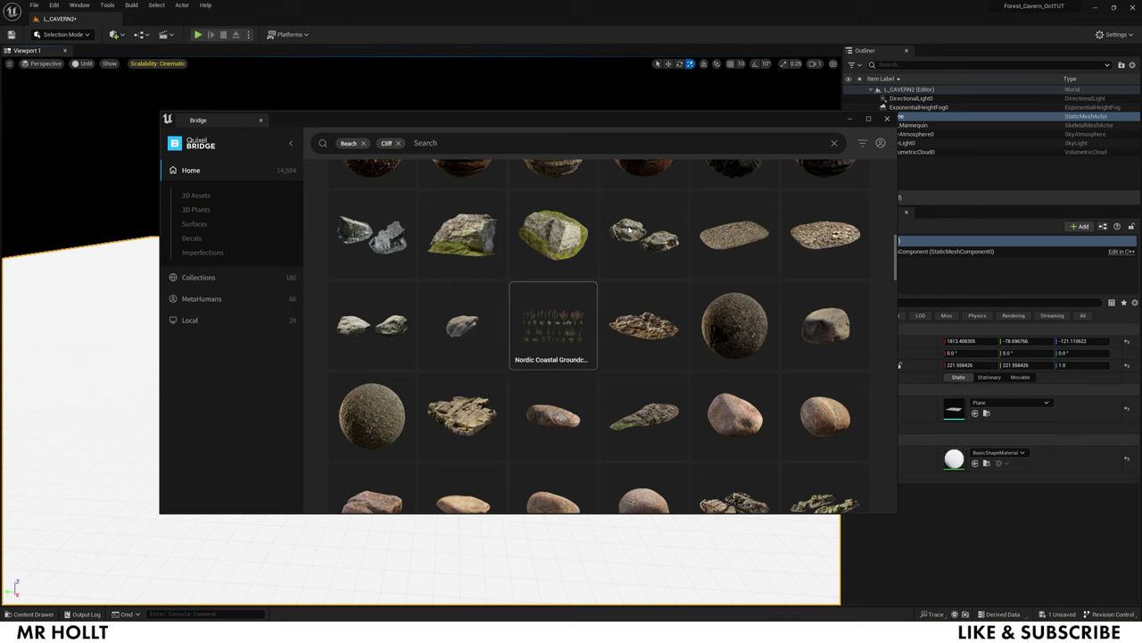
Close Quixel Bridge and return the viewport to Lit shading
left_click(885, 119)
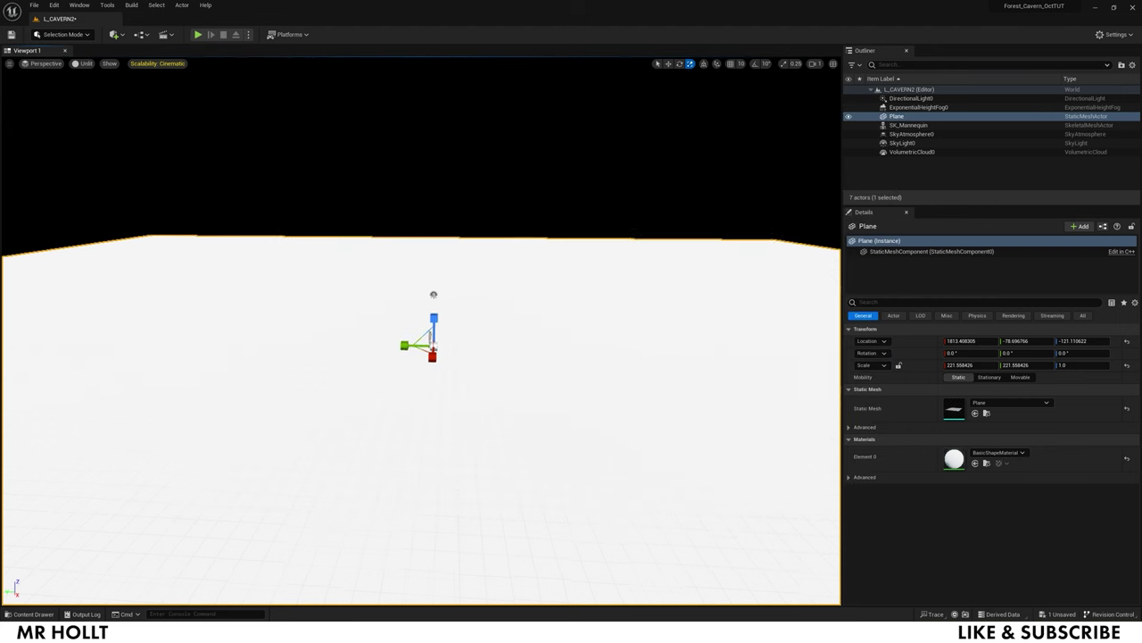
left_click(83, 63)
left_click(99, 89)
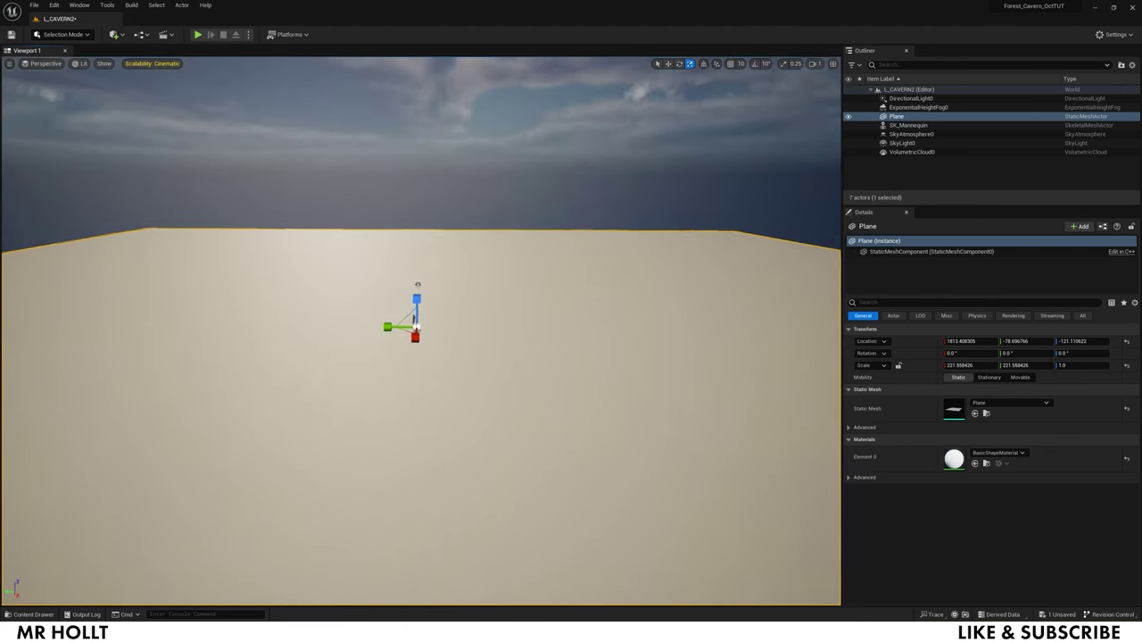
Show the Megascans folder's content without the "mann" search, filtered to static meshes only
key("ctrl+space")
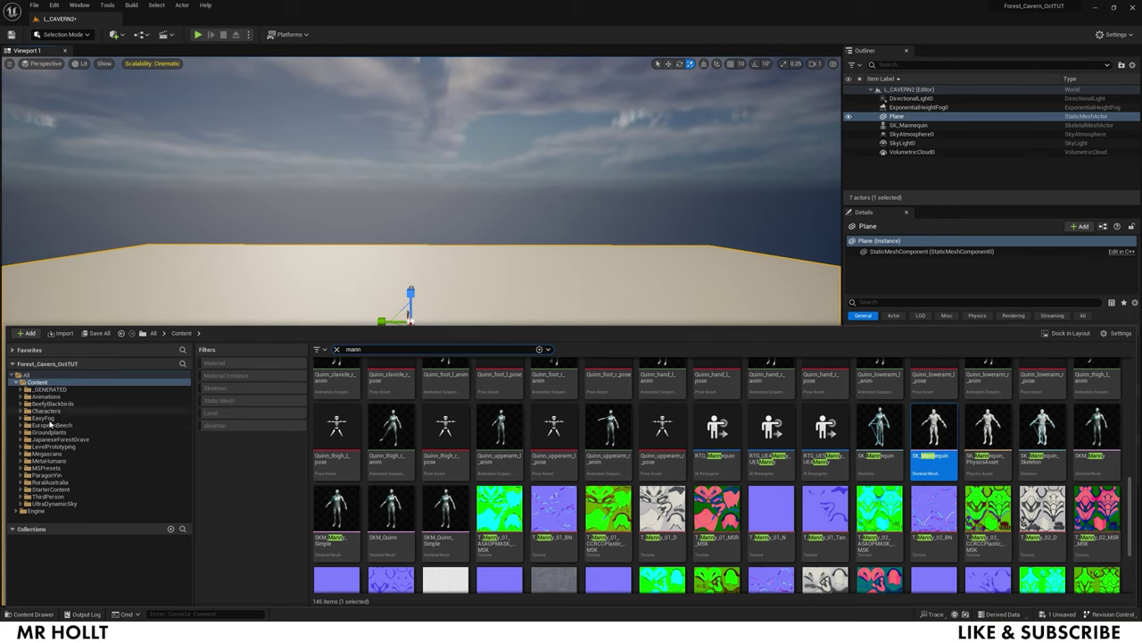
left_click(49, 454)
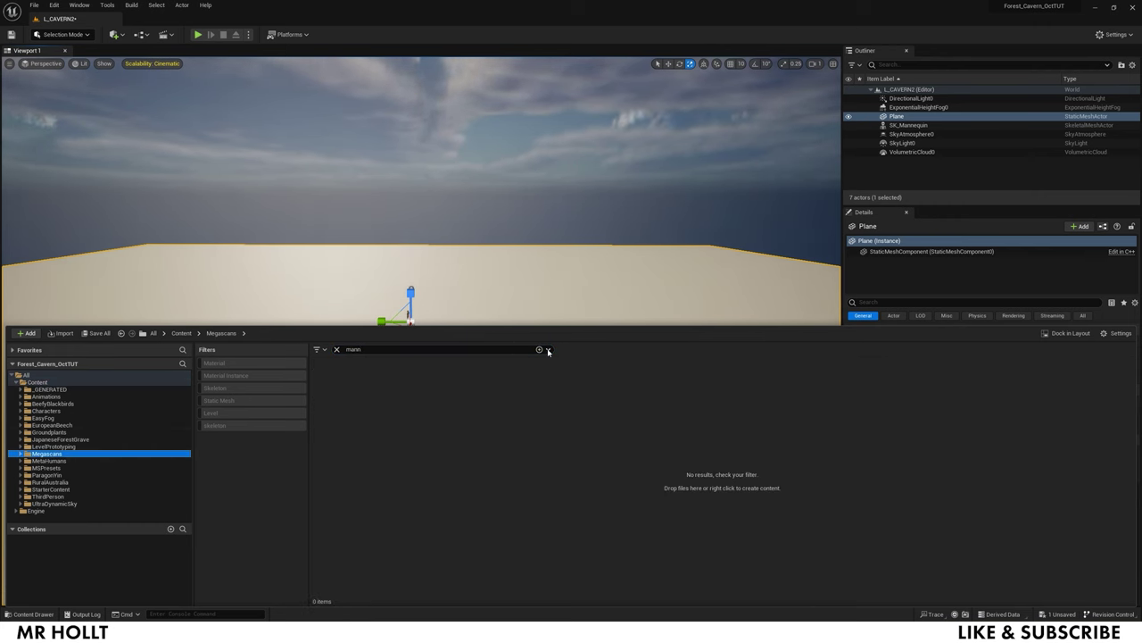
left_click(337, 349)
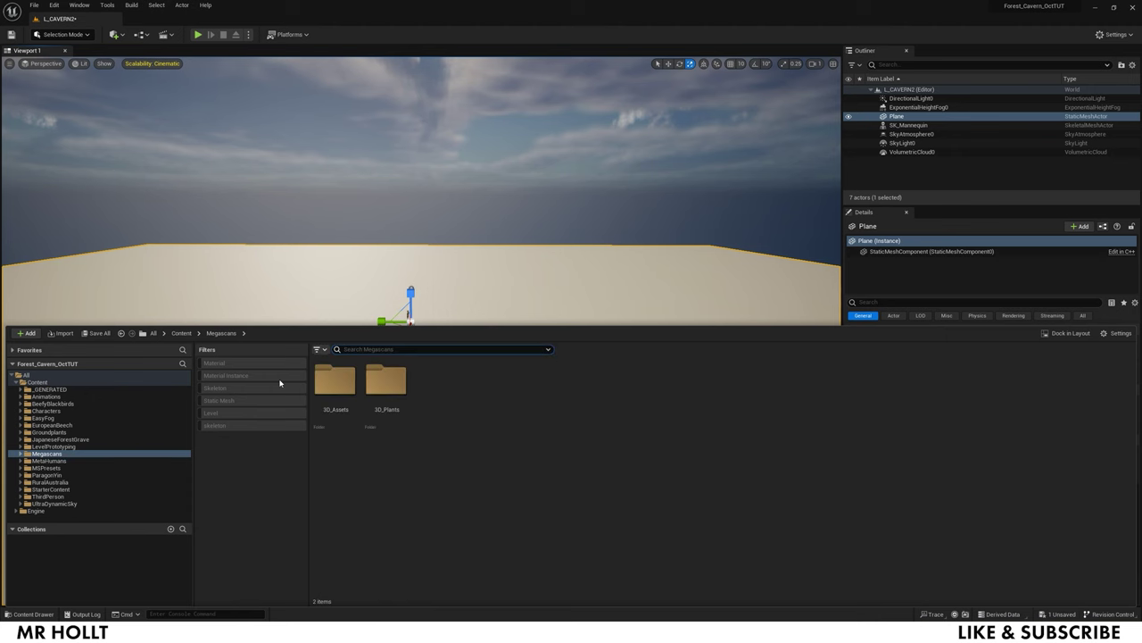
left_click(233, 400)
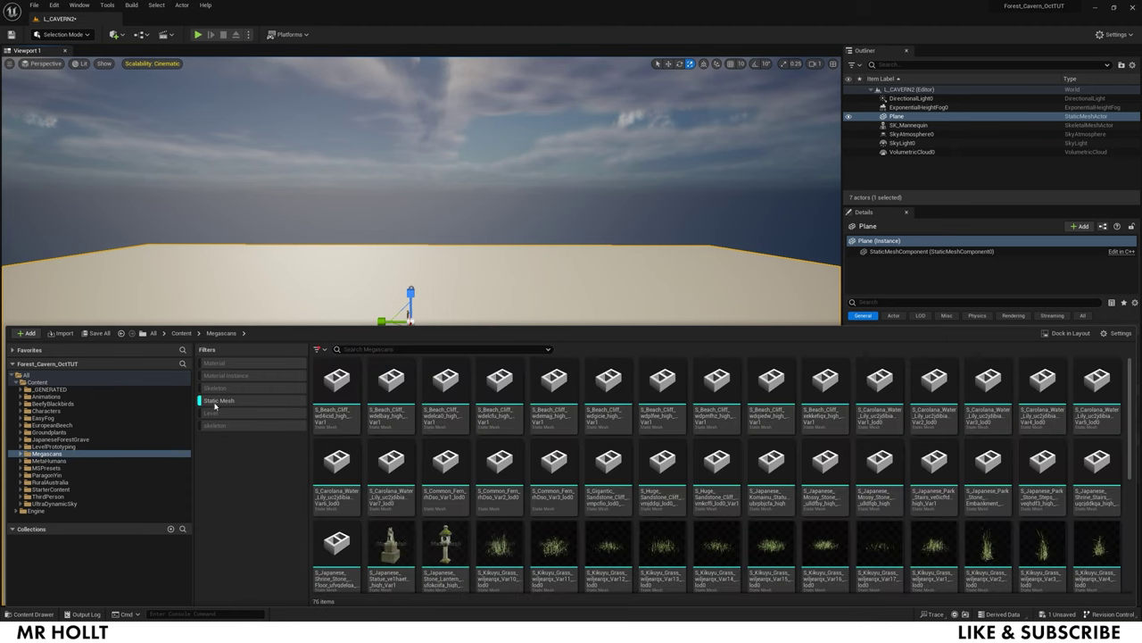
left_click(317, 349)
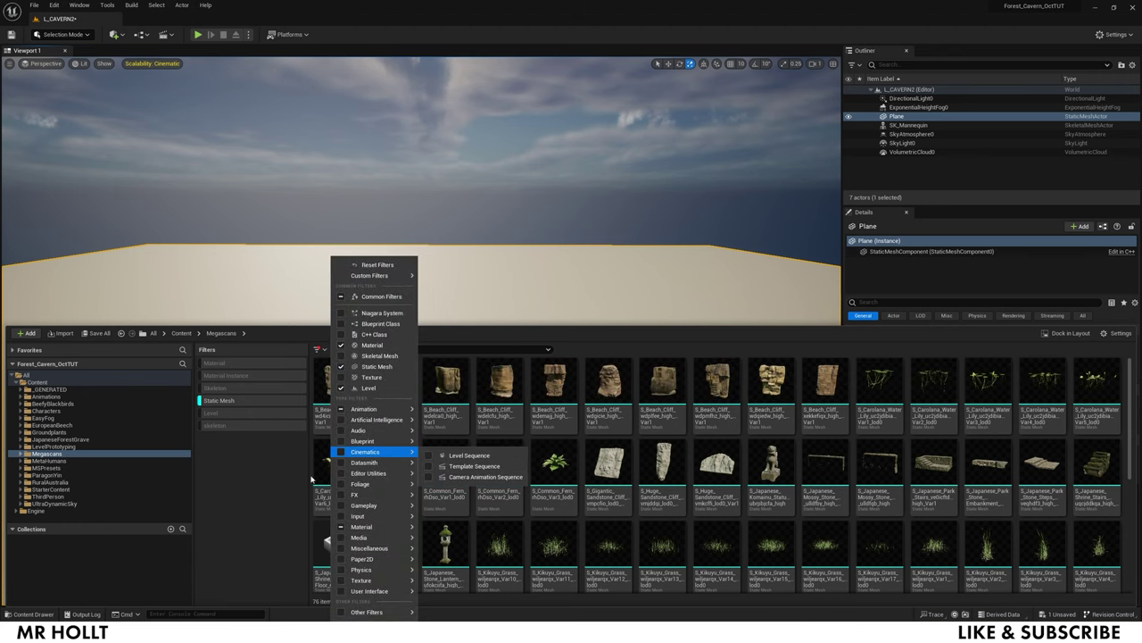
left_click(237, 512)
Place the S_Beach_Cliff_wdelca0_high_Var1 mesh on the plane near the mannequin and scale it uniformly to about 11.53
left_click(337, 384)
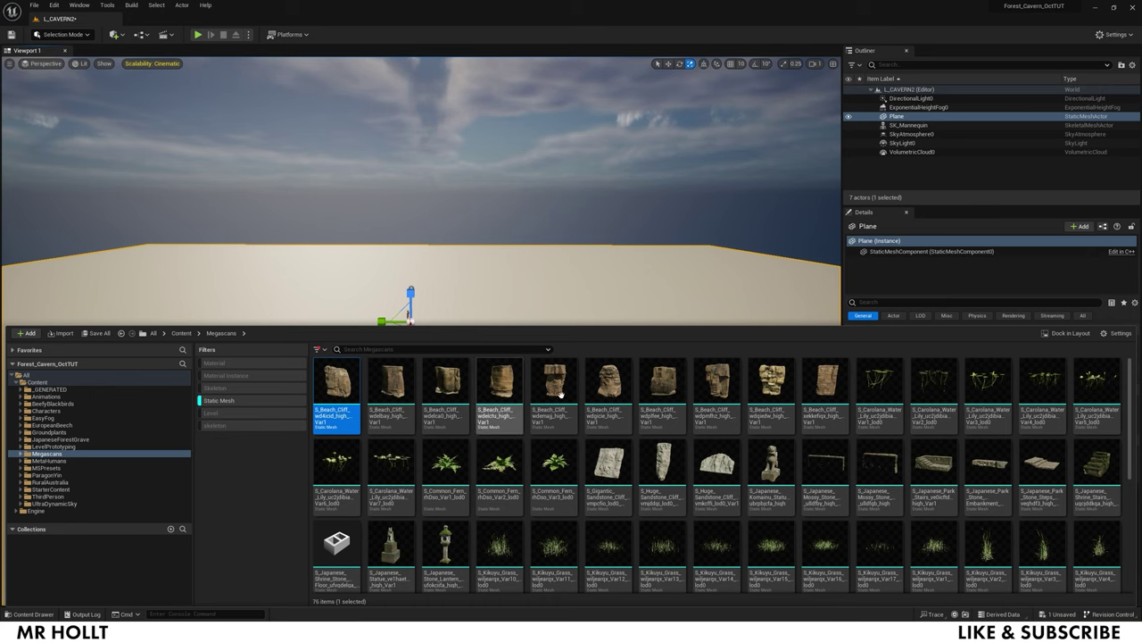
left_click_drag(443, 394, 451, 288)
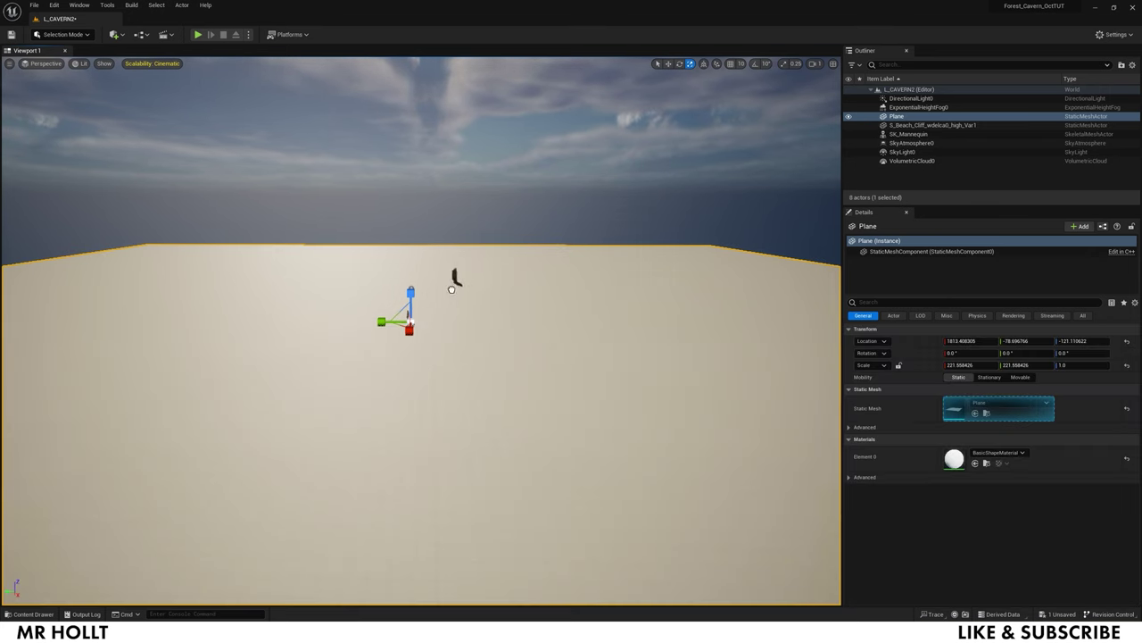
left_click(432, 319)
right_click_drag(431, 319, 473, 322)
key("w")
right_click_drag(396, 306, 433, 293)
left_click_drag(427, 291, 577, 292)
key("s")
right_click_drag(560, 383, 571, 420)
key("s")
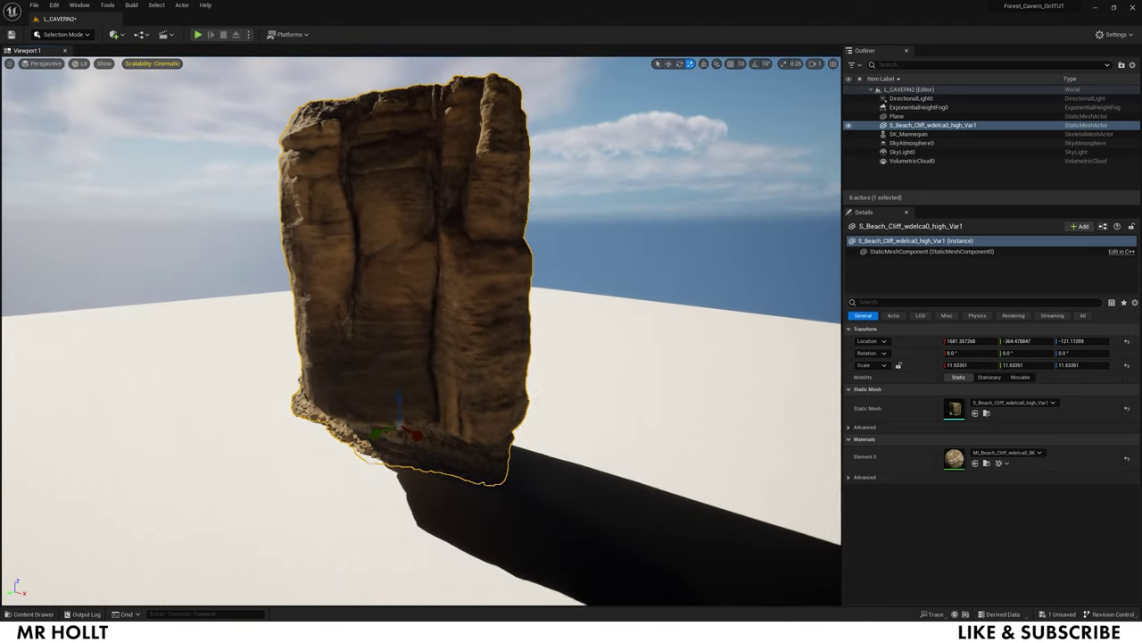
Rotate the beach cliff around Z to about -72°
key("w")
left_click_drag(402, 444, 308, 445)
key("e")
right_click_drag(457, 456, 429, 478)
key("w")
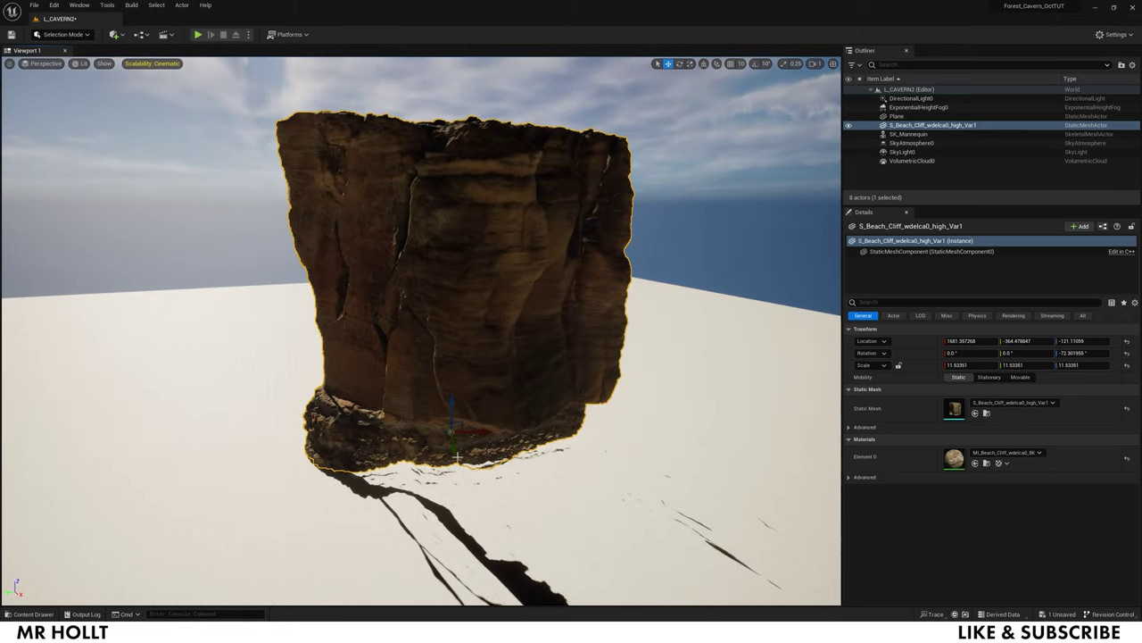
Duplicate the cliff to about -5644 on X and 2634 on Y, and delete the original
left_click_drag(463, 437, 236, 313, "alt")
left_click(424, 277)
key("Delete")
right_click_drag(479, 290, 370, 284)
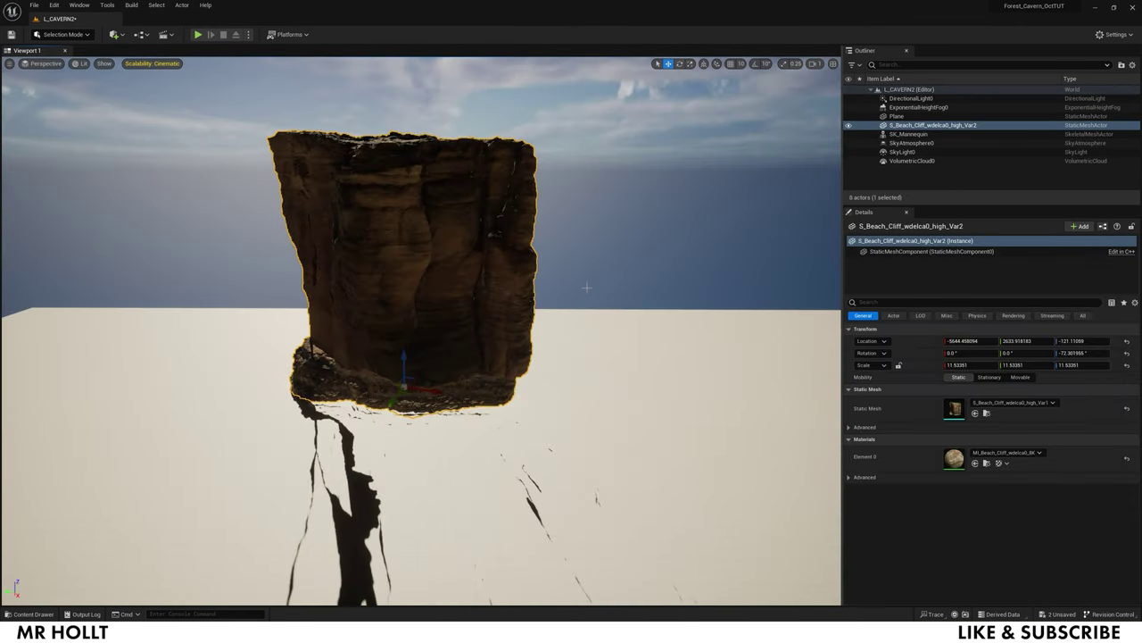
right_click_drag(441, 256, 439, 228)
key("f")
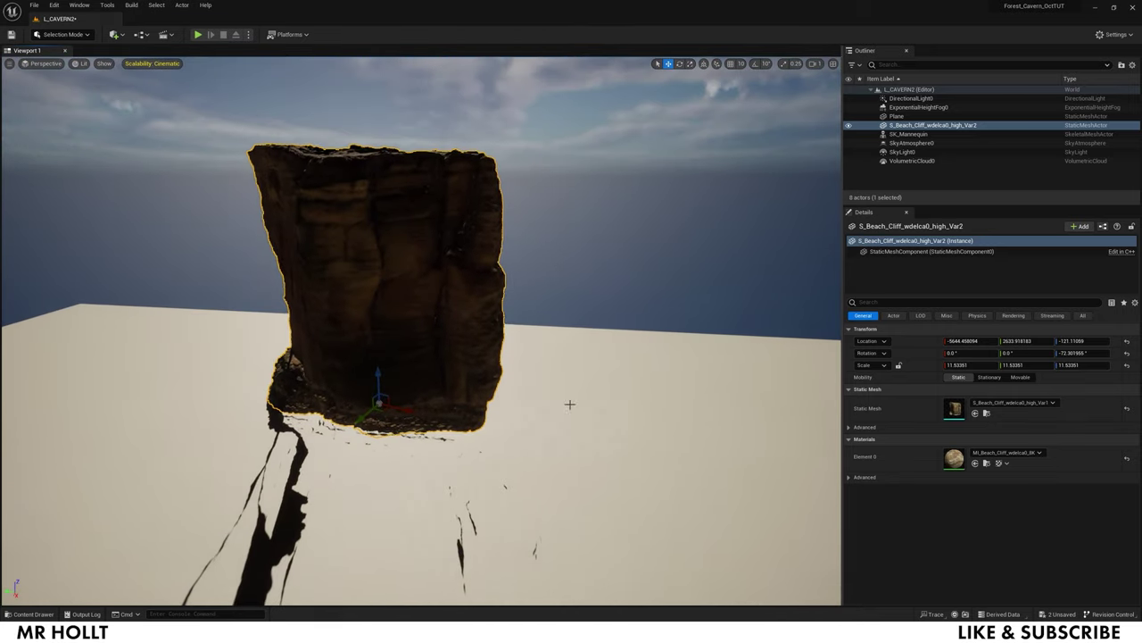
Enable the Two Sided override in the cliff's material instance, save it and close the material editor
double_click(954, 458)
scroll(589, 352, "down", 5)
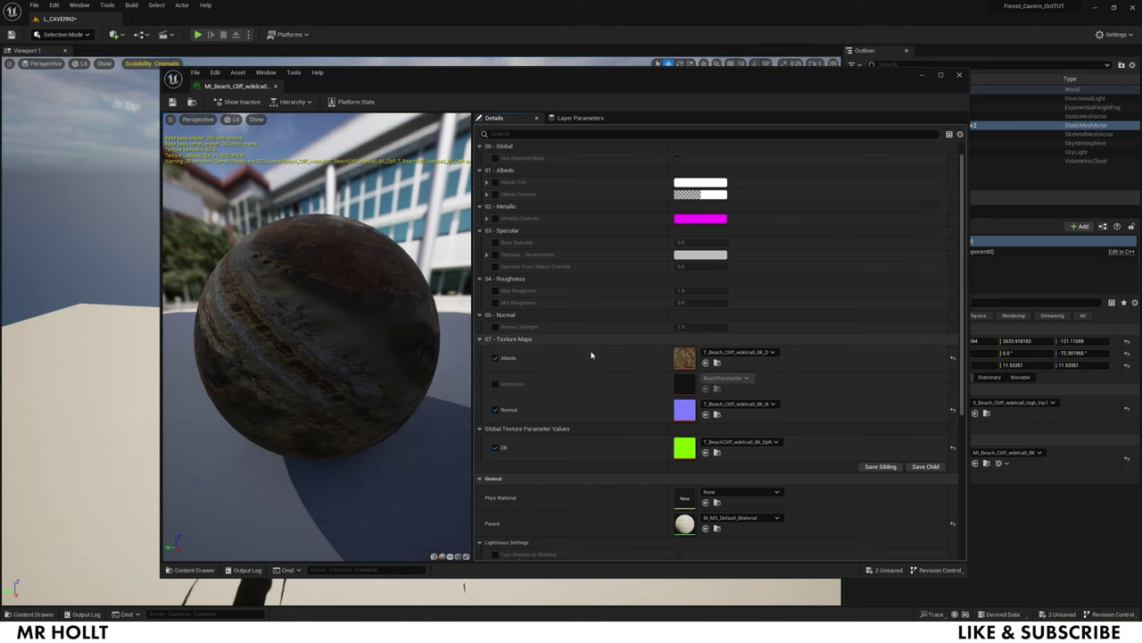
left_click(553, 131)
type("t")
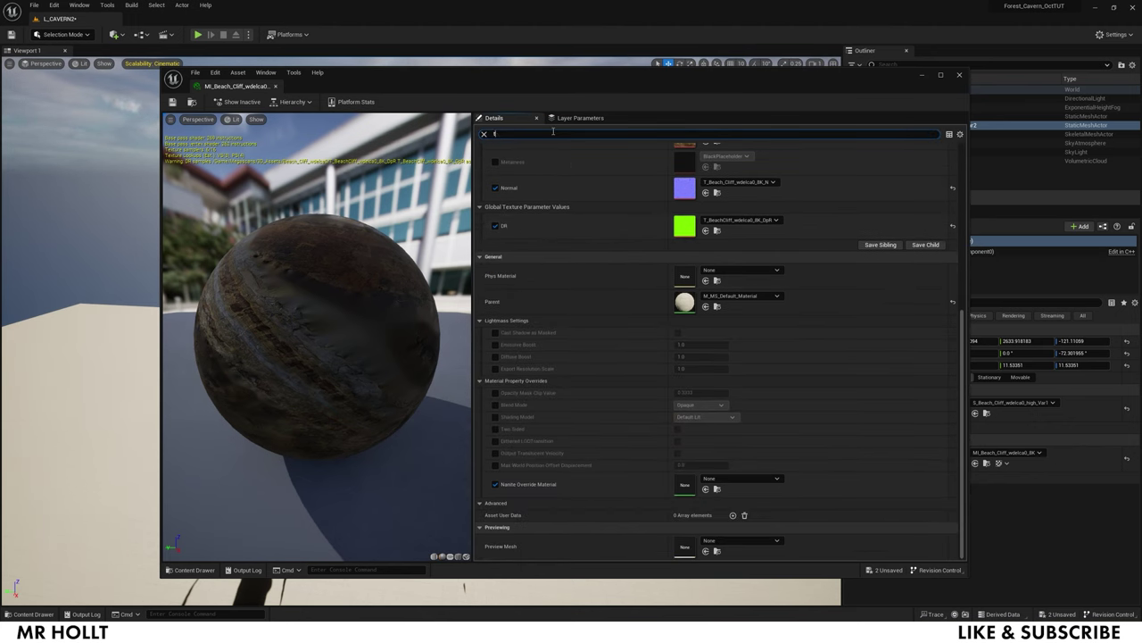
type("wo")
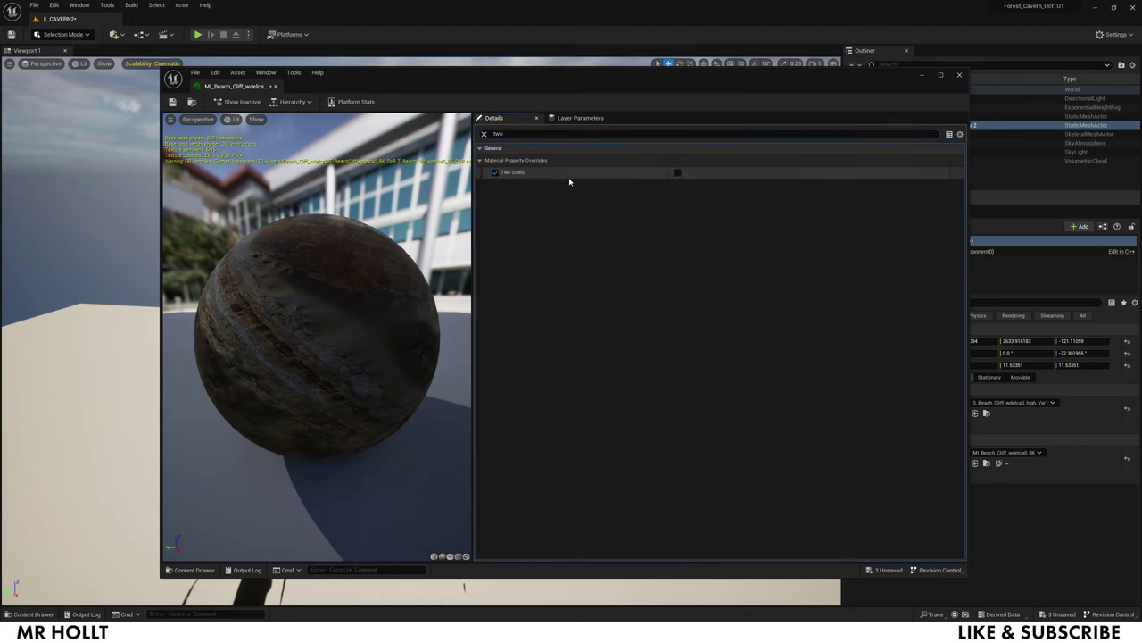
left_click(678, 172)
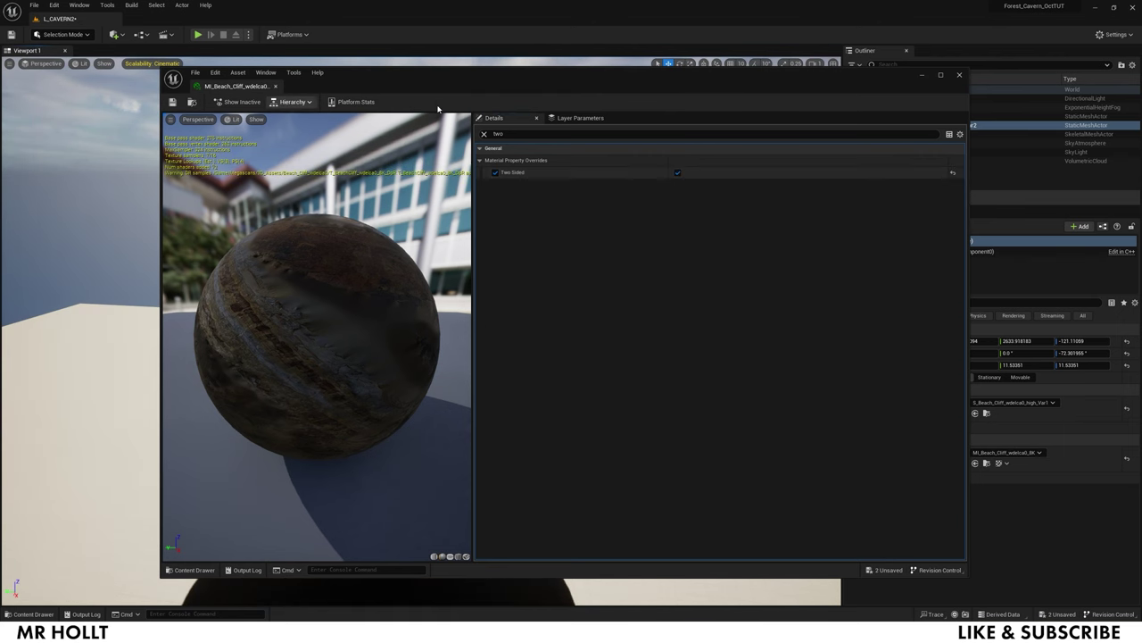
left_click(959, 75)
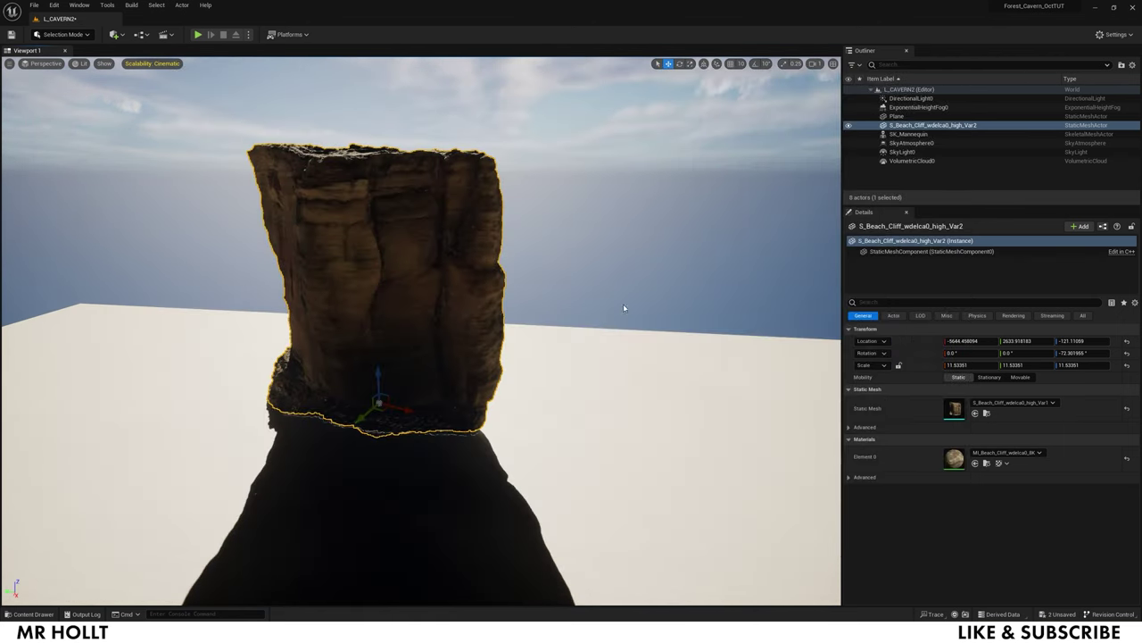
Rotate DirectionalLight0 to about -252.7°, -41.8° and 146.4° to light the face of the cliff
right_click_drag(623, 303, 607, 223)
left_click(932, 107)
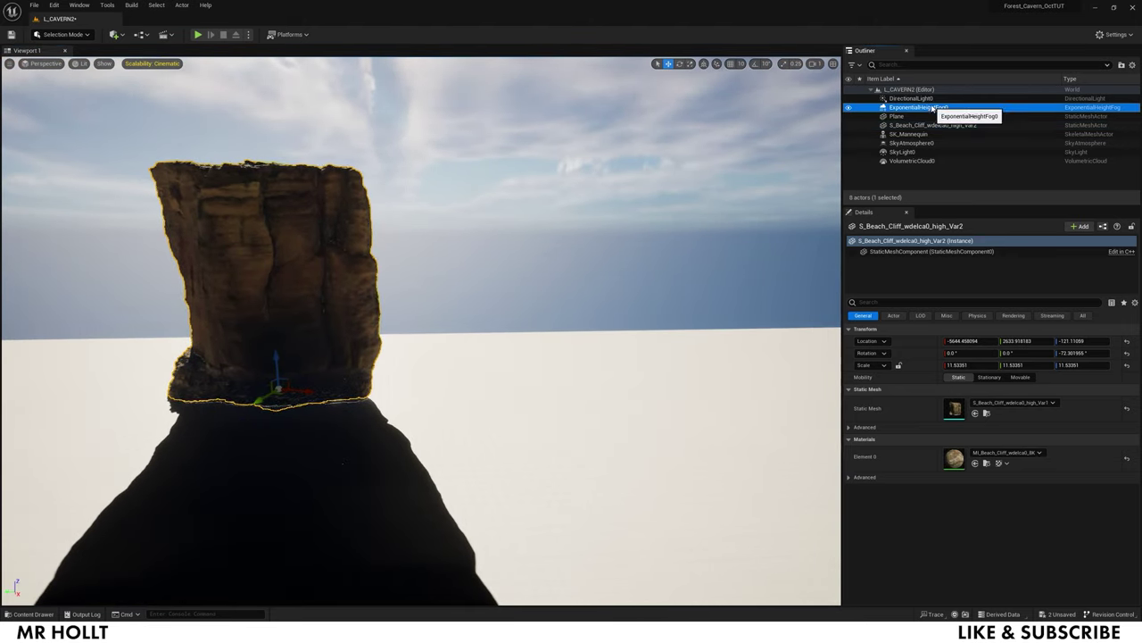
right_click_drag(572, 339, 357, 464)
right_click_drag(623, 304, 623, 303)
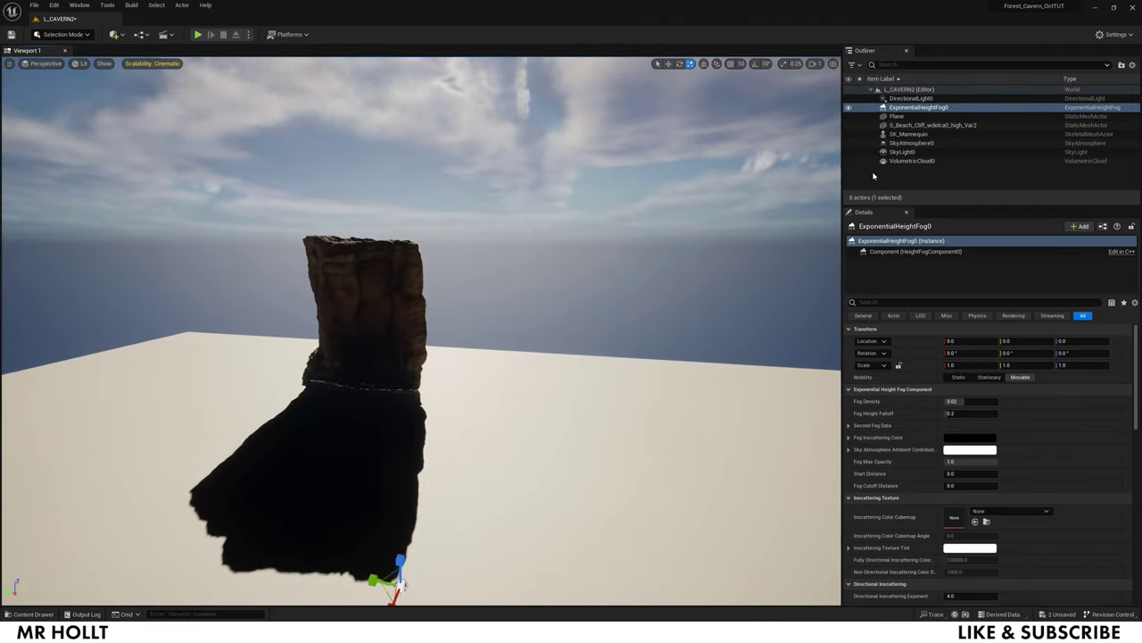
left_click(911, 98)
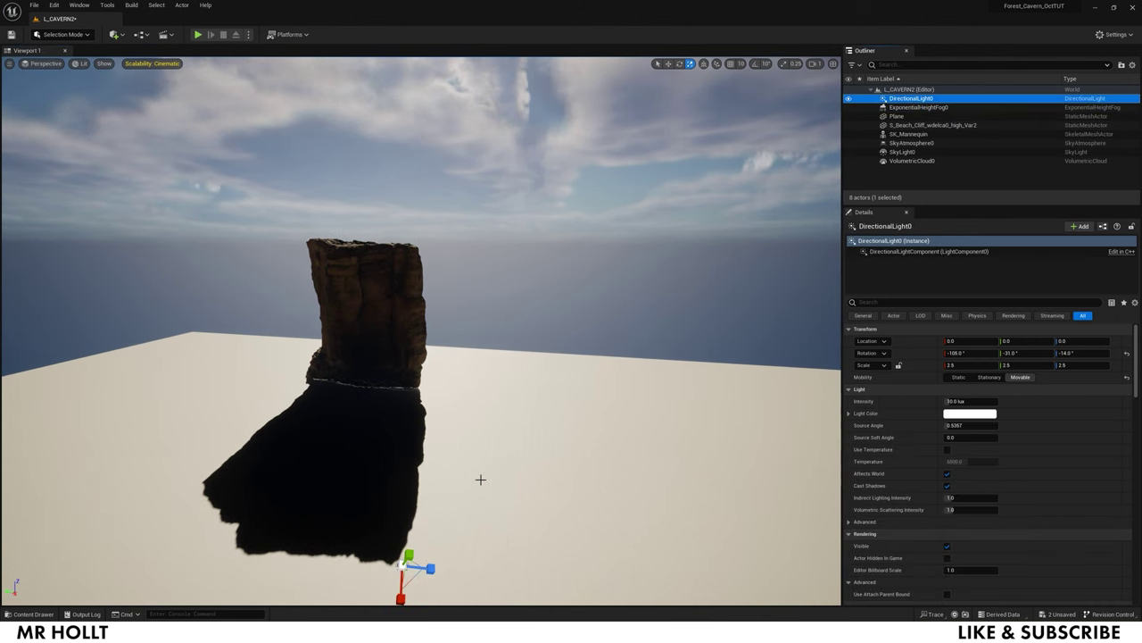
mouse_move(410, 569)
left_mouse_down()
mouse_move(416, 510)
mouse_move(388, 596)
mouse_move(398, 571)
left_mouse_up()
mouse_move(435, 522)
right_mouse_down()
mouse_move(436, 598)
mouse_move(435, 518)
mouse_move(420, 527)
right_mouse_up()
key("w")
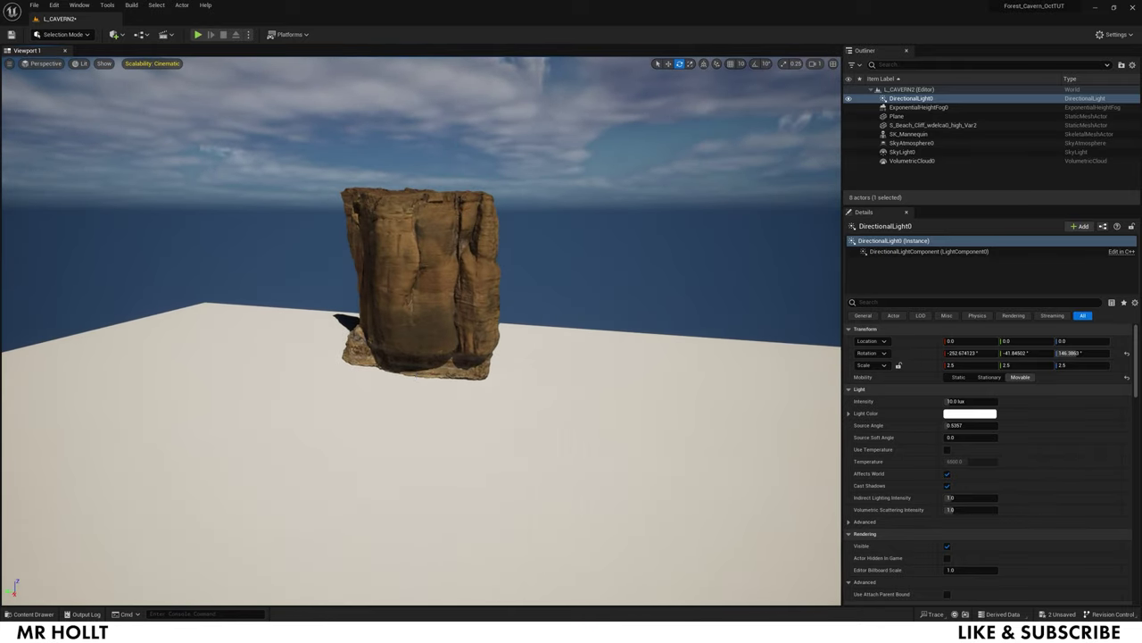
Duplicate the beach cliff alongside the first, at about -3668 on X and 288 on Y, rotated to about -94° around Z
left_click(423, 360)
left_click_drag(431, 367, 537, 437)
scroll(538, 437, "down", 5)
Place the S_Beach_Cliff_wdplfee_high_Var1 mesh in front of the cliffs, rotated to about -73.8° around Z and scaled uniformly to about 12
key("ctrl+space")
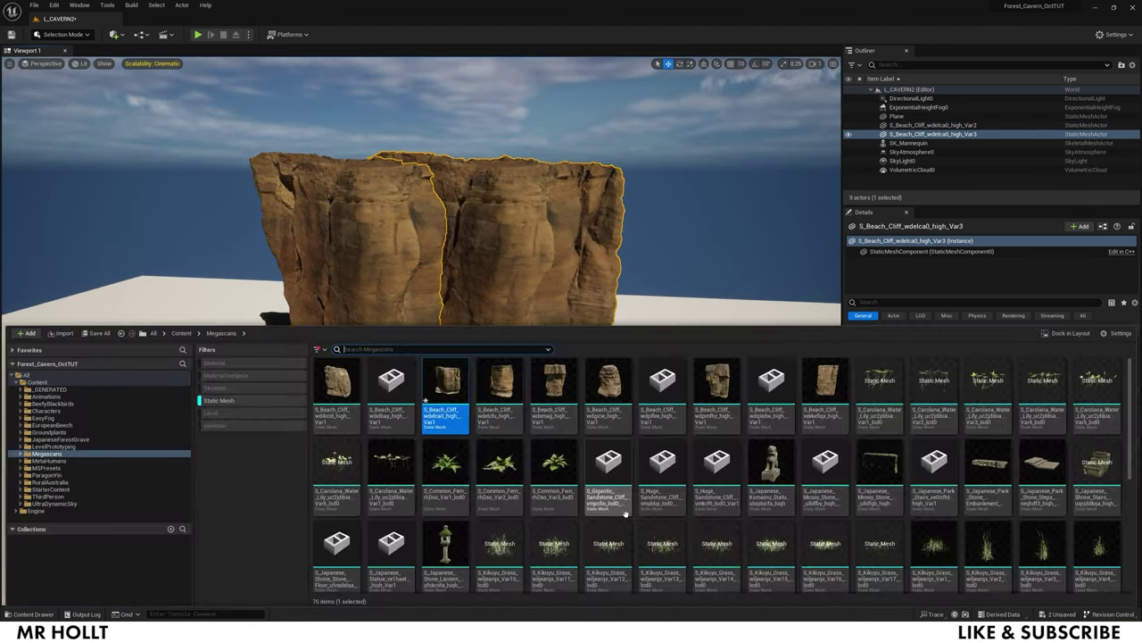
mouse_move(467, 390)
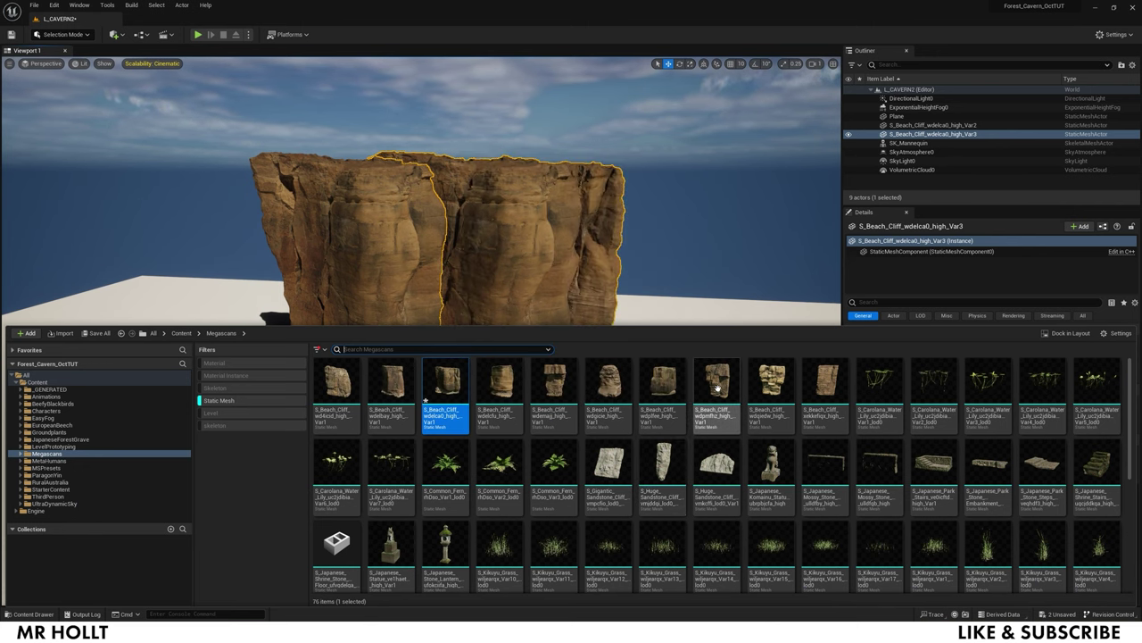
left_click_drag(662, 384, 559, 288)
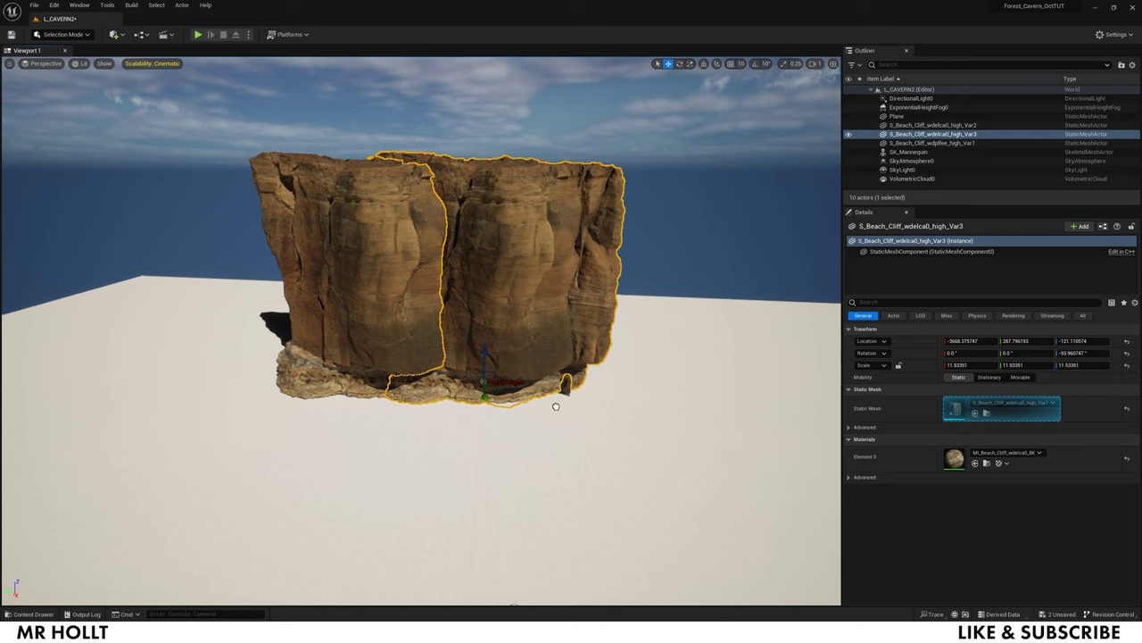
left_click(539, 432)
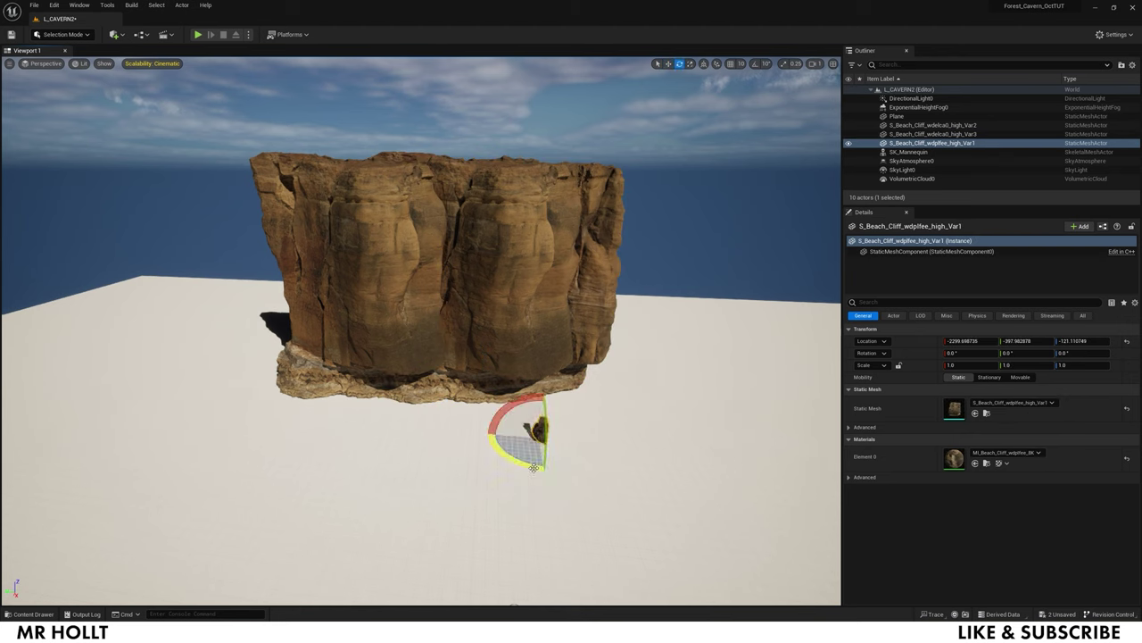
left_click_drag(532, 467, 500, 450)
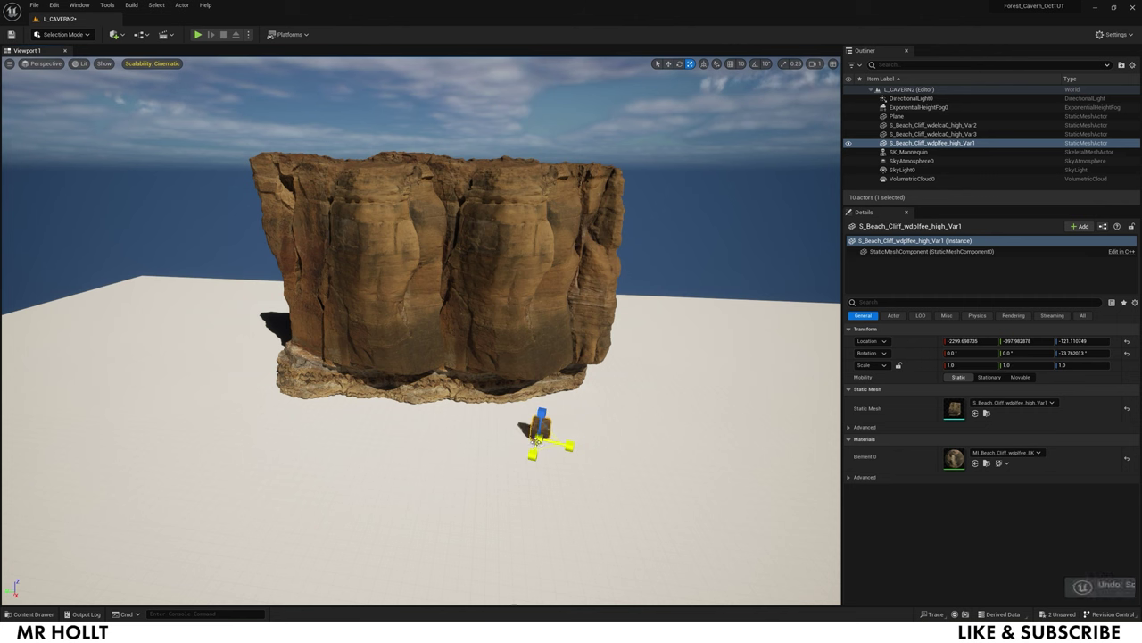
left_click_drag(538, 439, 638, 343)
Extend the cliff wall in a curve with rotated duplicates of the wdplfee cliff, ending at about 84 on X and -5157 on Y
left_click(474, 515)
key("s")
mouse_move(474, 515)
right_mouse_down()
mouse_move(484, 486)
mouse_move(486, 496)
right_mouse_up()
key("w")
left_click(495, 462)
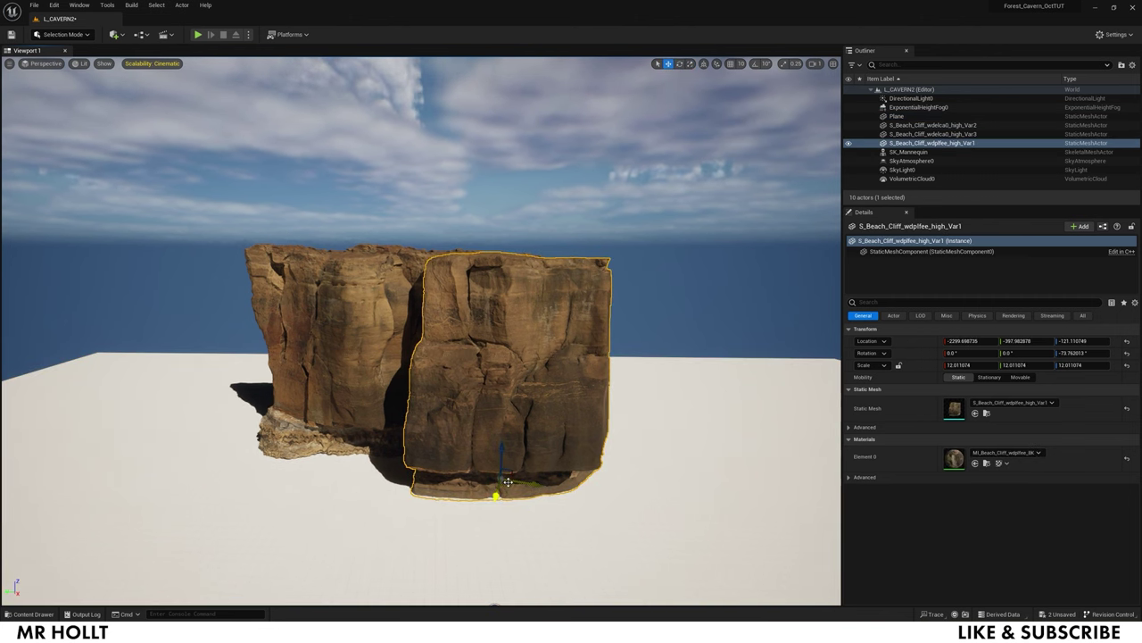
left_click_drag(507, 482, 732, 473)
right_click_drag(732, 473, 782, 544)
key("e")
left_click_drag(530, 320, 555, 304)
key("w")
left_click_drag(536, 317, 727, 378, "alt")
key("e")
key("w")
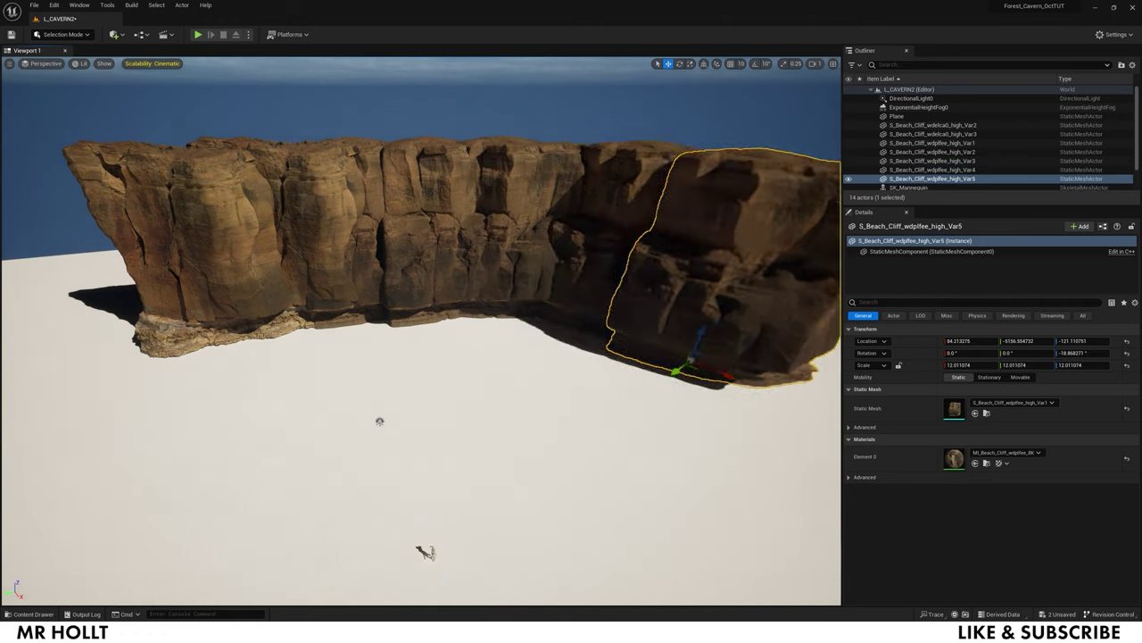
Continue the curved wall with three more duplicates of the wdplfee cliff, rotating the first to about 15° around Z
right_click_drag(728, 377, 786, 415)
key("e")
left_click_drag(374, 237, 489, 245)
key("w")
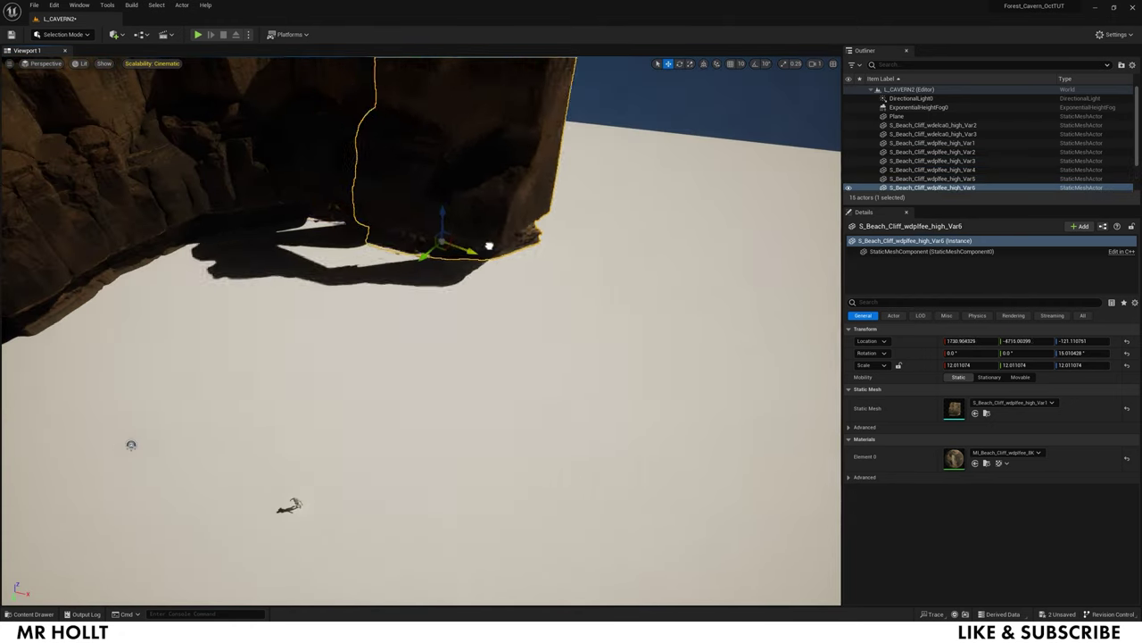
right_click_drag(489, 246, 489, 183)
left_click_drag(434, 373, 507, 353)
left_click_drag(519, 354, 592, 382, "alt")
right_click_drag(591, 382, 571, 382)
left_click_drag(594, 384, 607, 381)
Duplicate the wdelca0 cliff three times around the other end of the wall, rotating the middle copy to about -116° around Z
right_click_drag(607, 380, 304, 437)
left_click(267, 259)
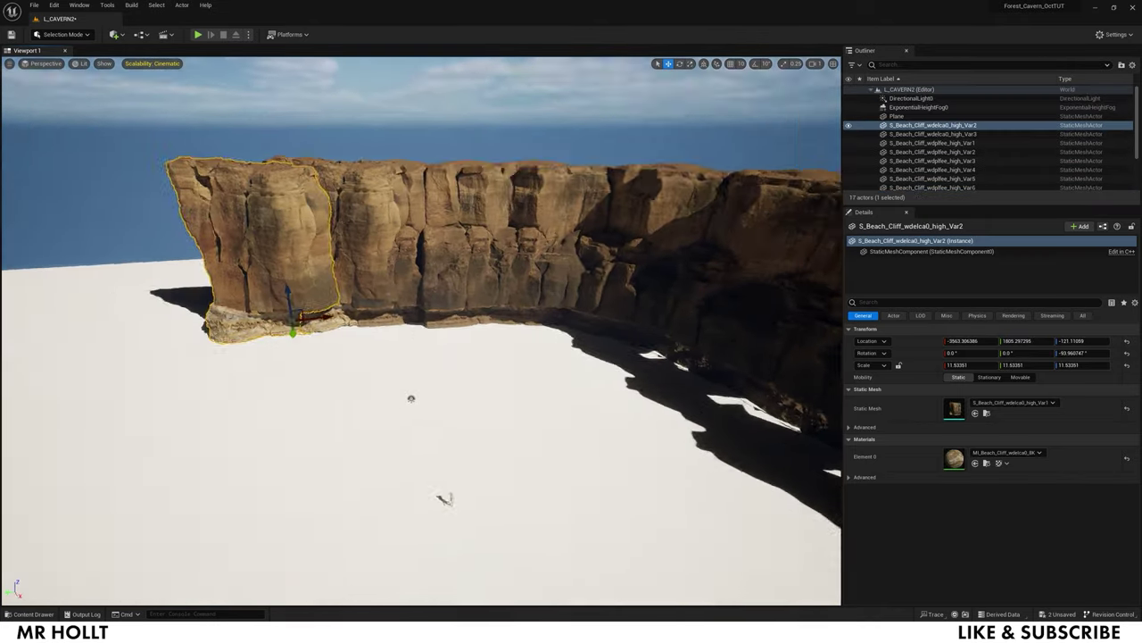
right_click_drag(303, 312, 241, 339)
left_click_drag(384, 276, 202, 293, "alt")
right_click_drag(202, 294, 98, 294)
left_click_drag(504, 292, 348, 366)
key("e")
key("r")
left_click(458, 284)
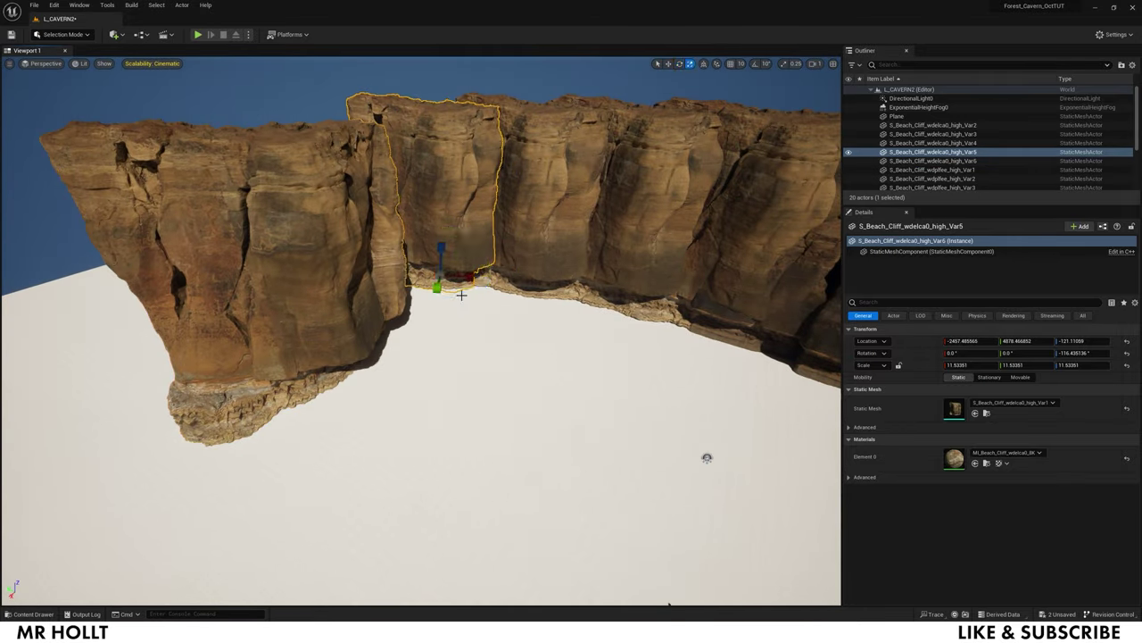
key("e")
key("w")
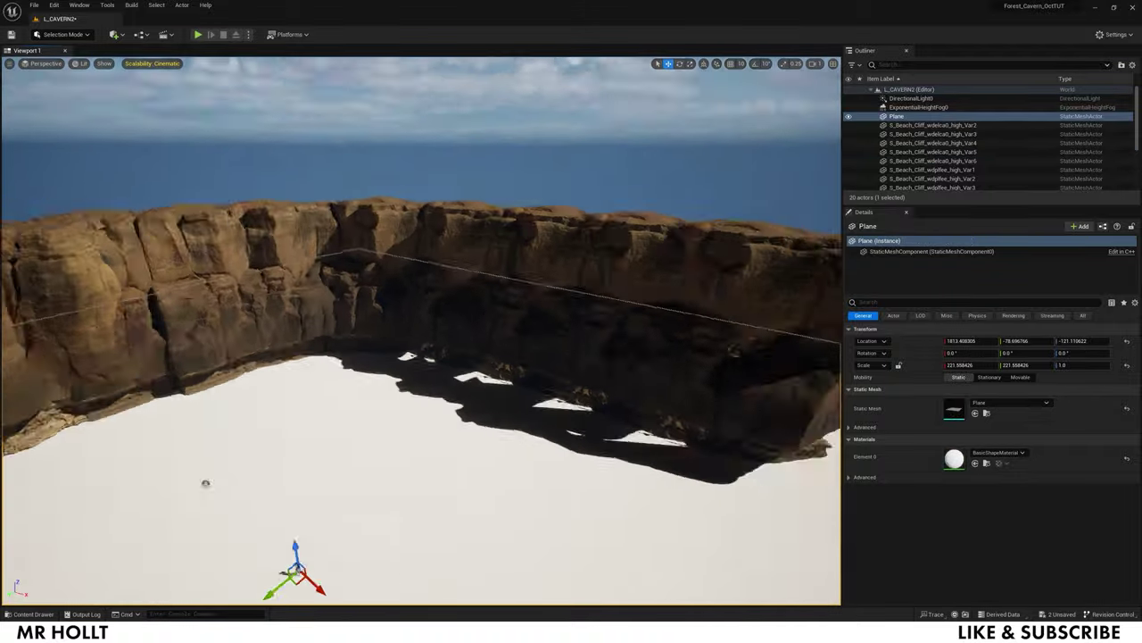
Examine the enclosing cliff wall from ground level and look through the level's list of actors
right_click_drag(419, 330, 607, 281)
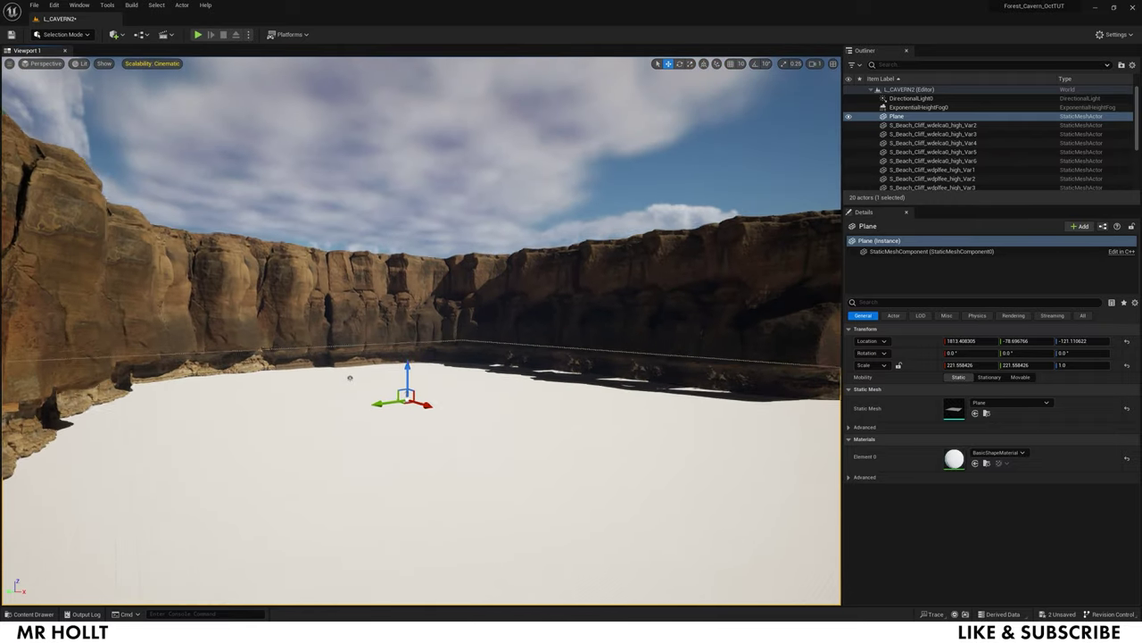
right_click_drag(350, 377, 335, 338)
key("w")
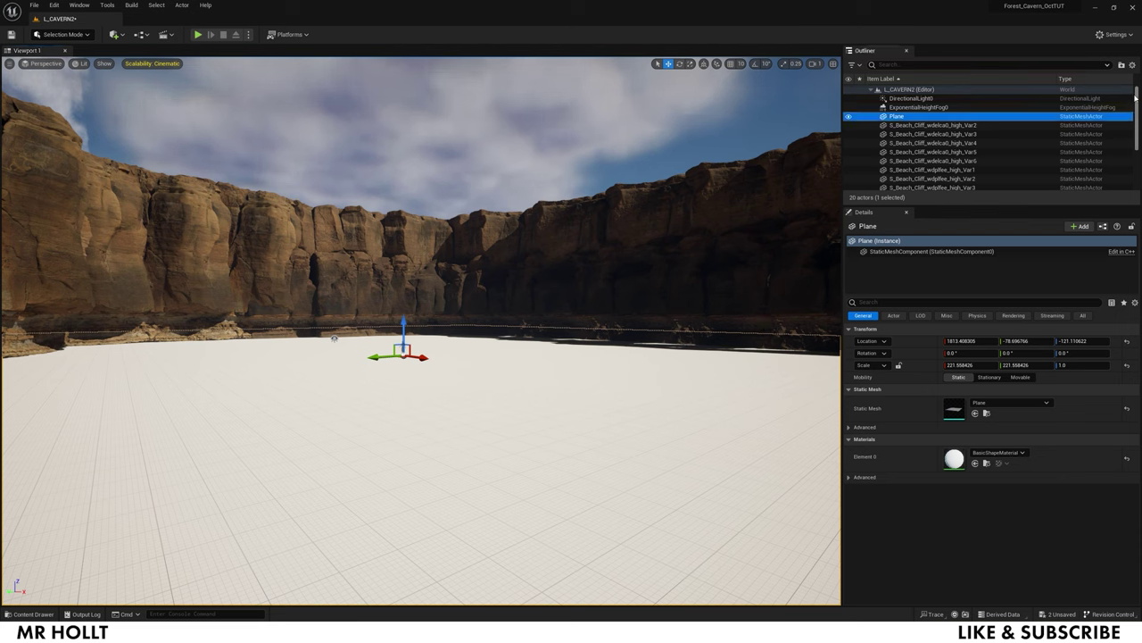
left_click_drag(1138, 94, 1133, 70)
left_click(873, 90)
left_click(872, 90)
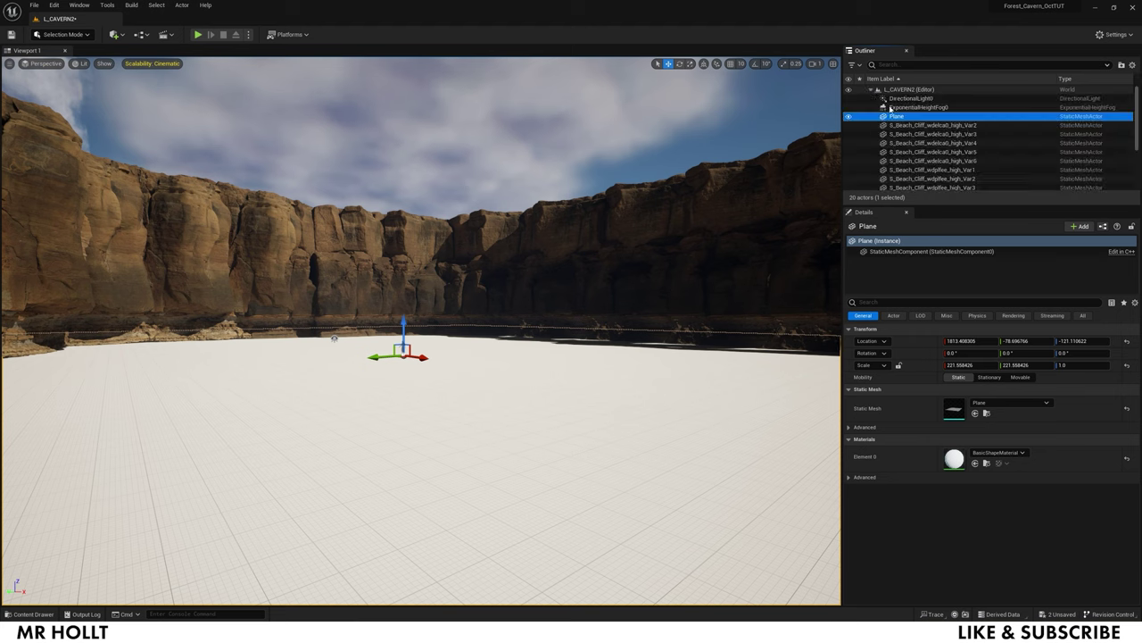
left_click_drag(1138, 108, 1139, 159)
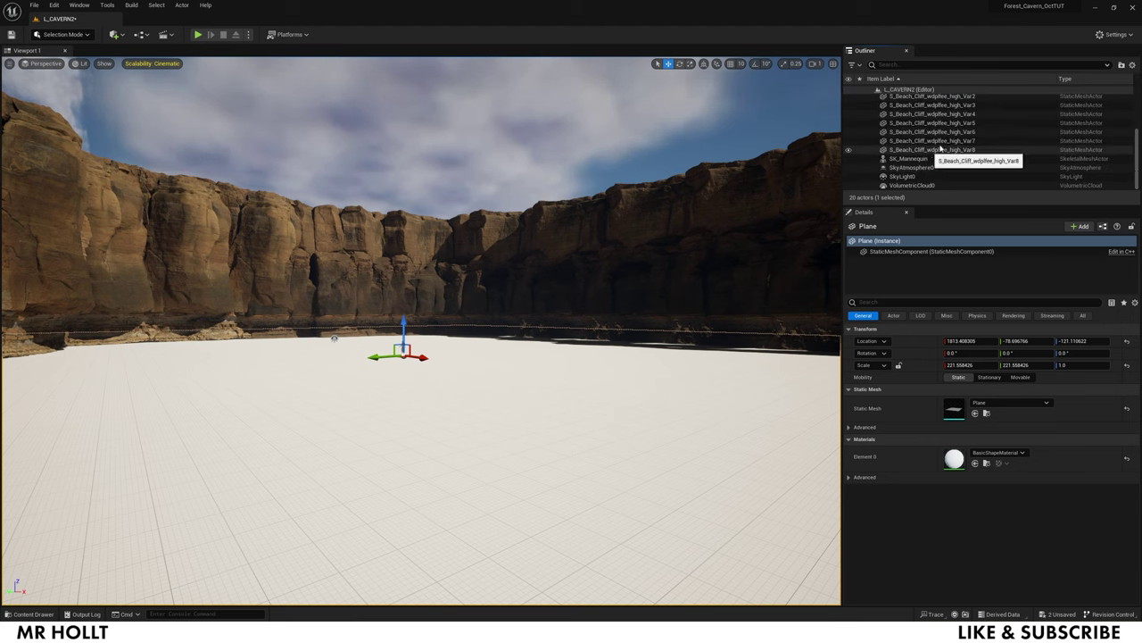
scroll(921, 155, "up", 5)
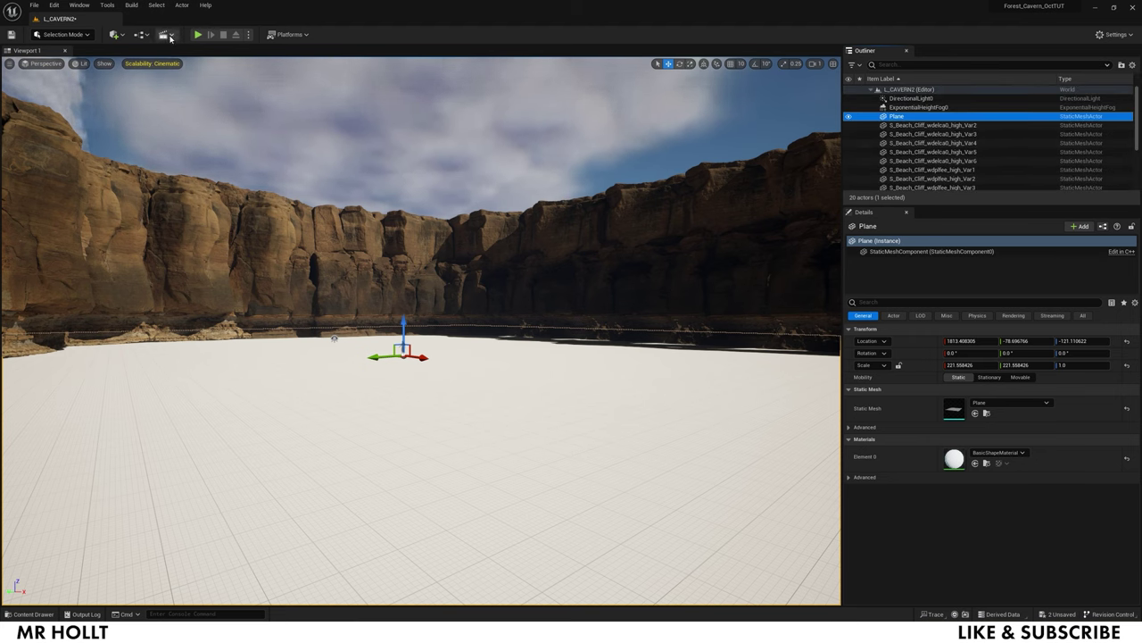
Add a Cine Camera Actor to the level and pilot it
left_click(122, 35)
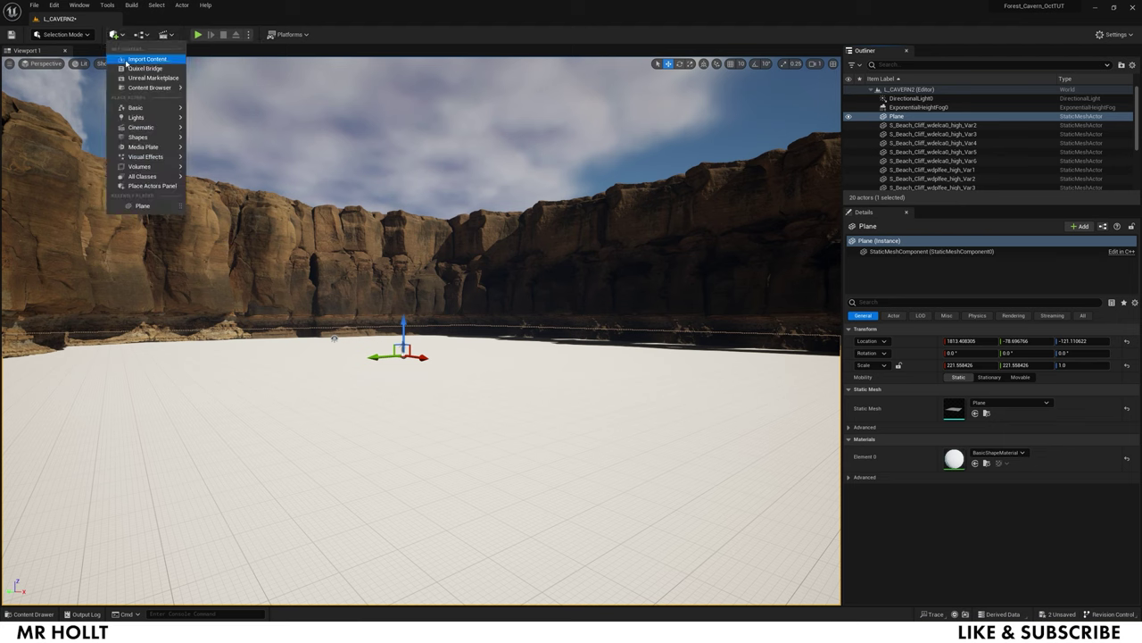
mouse_move(134, 130)
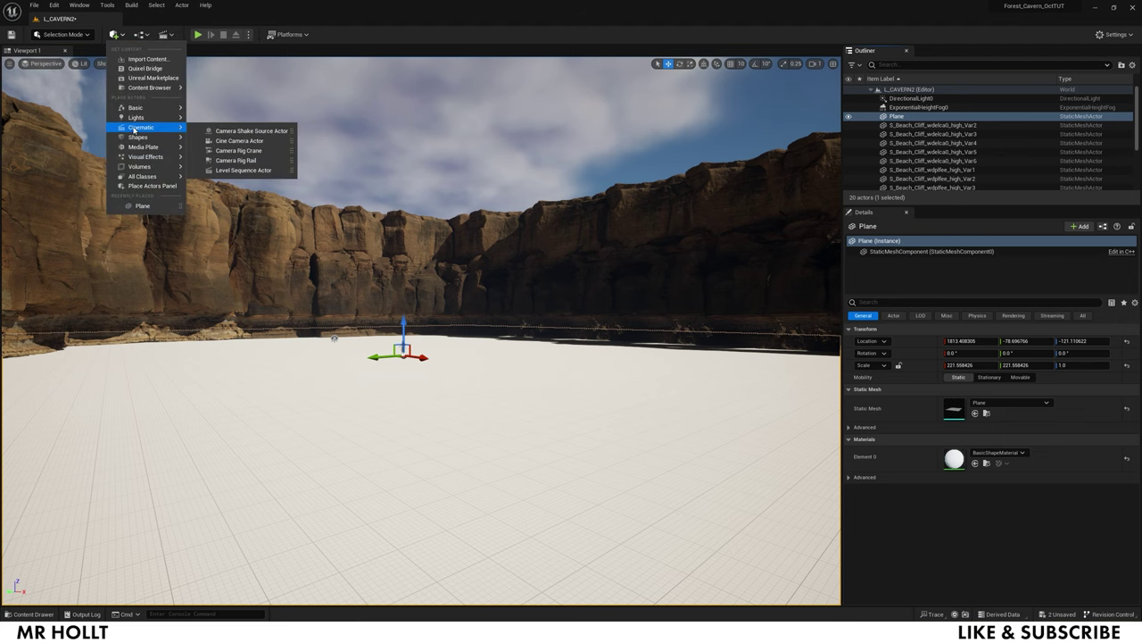
left_click(234, 140)
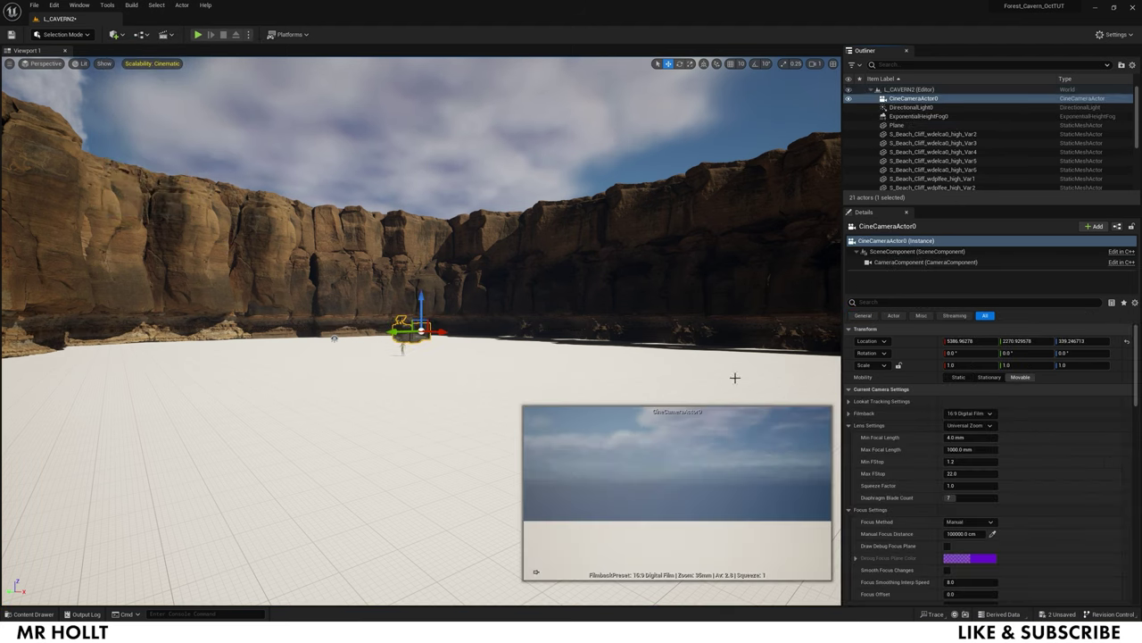
right_click(897, 100)
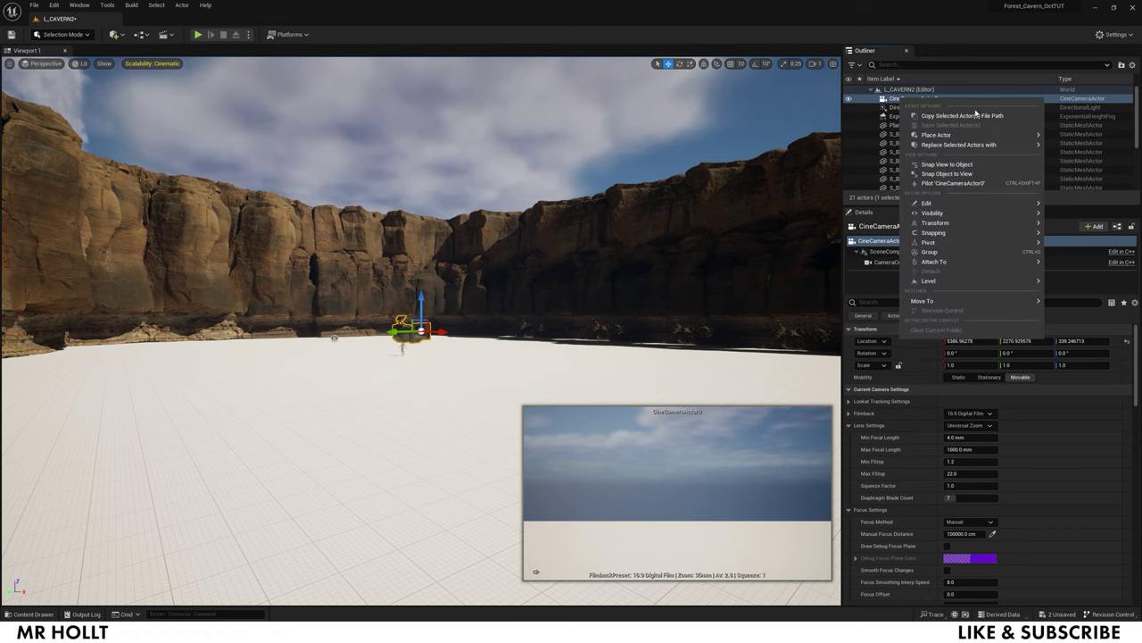
left_click(937, 161)
Aim the piloted camera at the cliff wall from about 8798 on X and 3946 on Y, rotated to about 209° around Z
key("e")
right_click_drag(422, 330, 678, 321)
key("s")
key("e")
right_click_drag(421, 331, 457, 311)
key("s")
key("q")
Set the camera's filmback to 16:9 DSLR and its current focal length to 28
left_click(972, 414)
left_click(959, 448)
key("w")
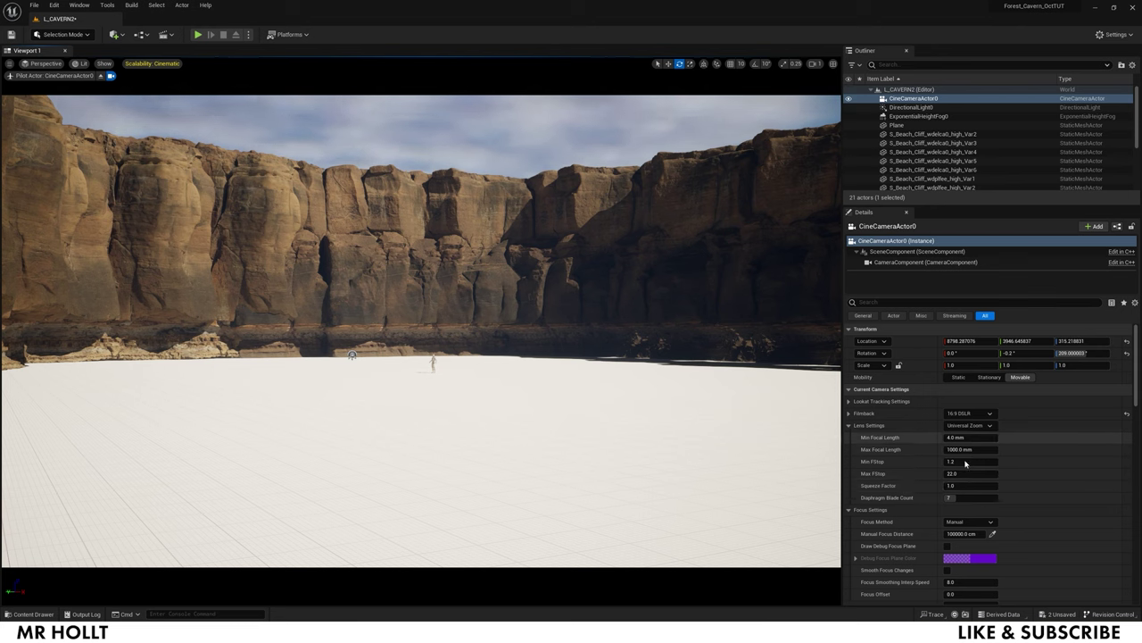
scroll(962, 544, "down", 2)
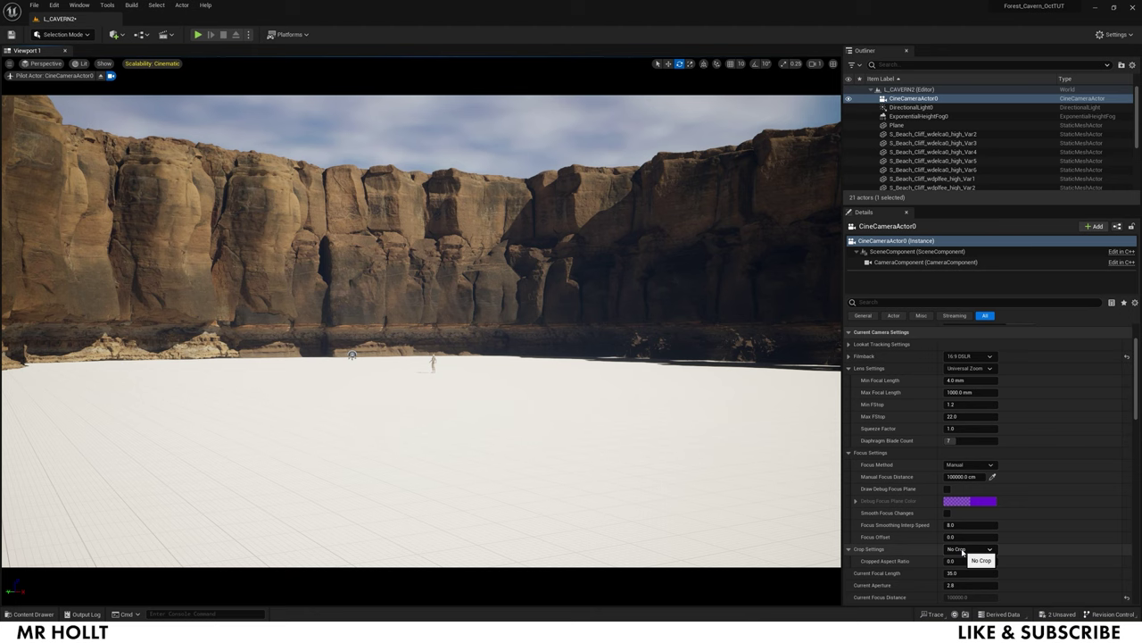
scroll(962, 552, "down", 1)
type("28")
key("Return")
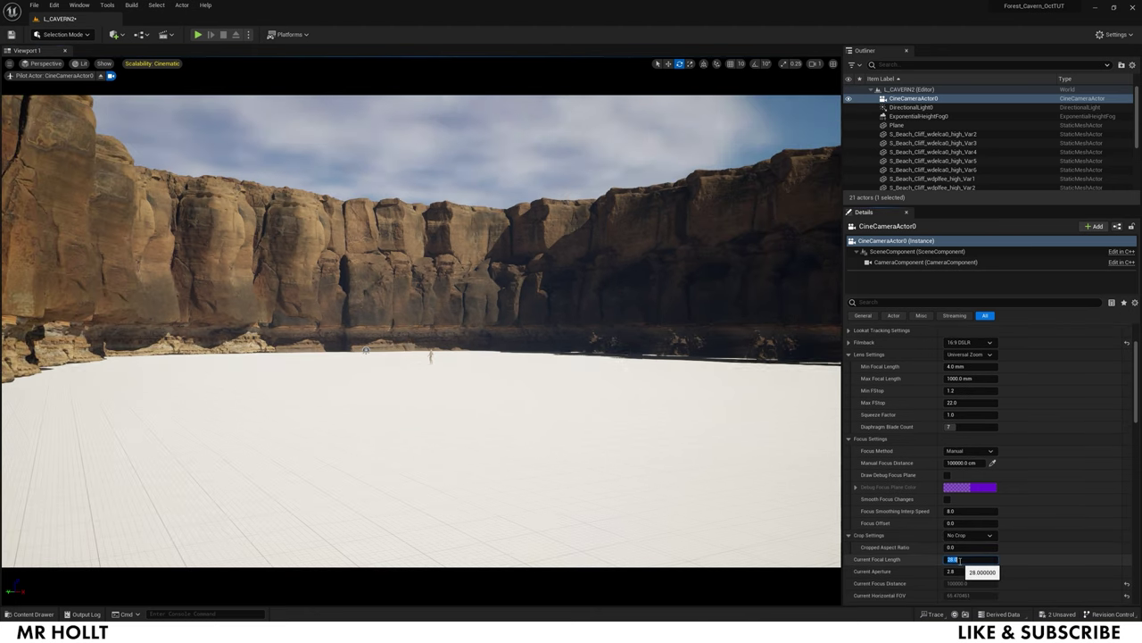
Reframe the camera on the mannequin and the cliff wall, and stop piloting it
right_click_drag(558, 424, 572, 424)
right_click_drag(481, 306, 515, 306)
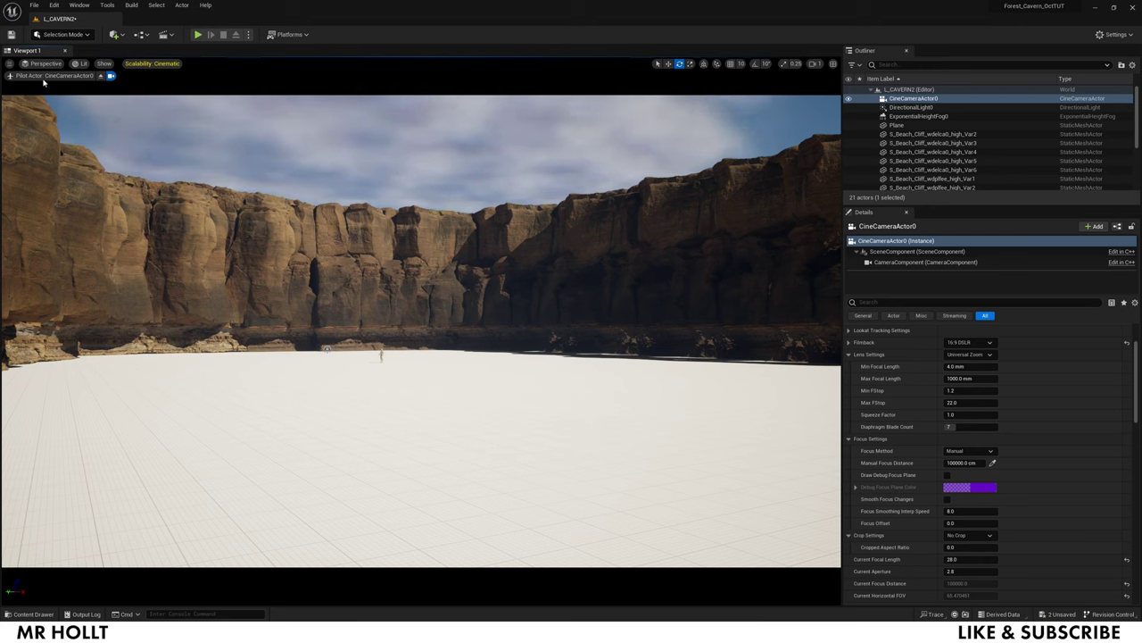
left_click(110, 76)
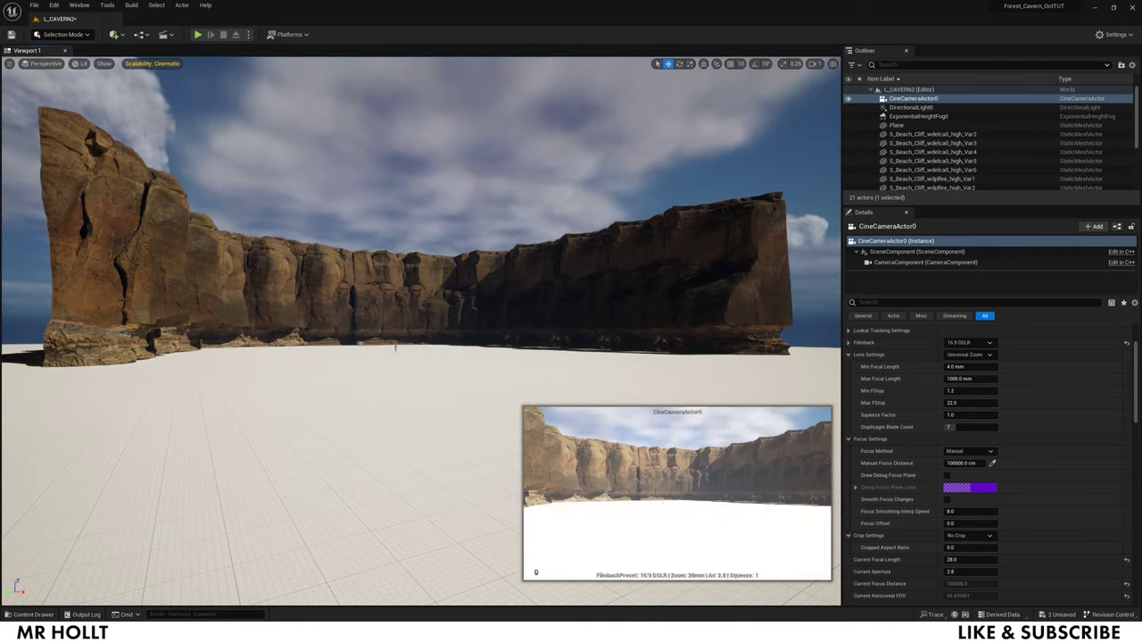
Scale the central cliff, S_Beach_Cliff_wdplfee_high_Var3, uniformly to about 25.1 and lower it to about -135 on Z
scroll(451, 296, "up", 2)
left_click(428, 282)
key("r")
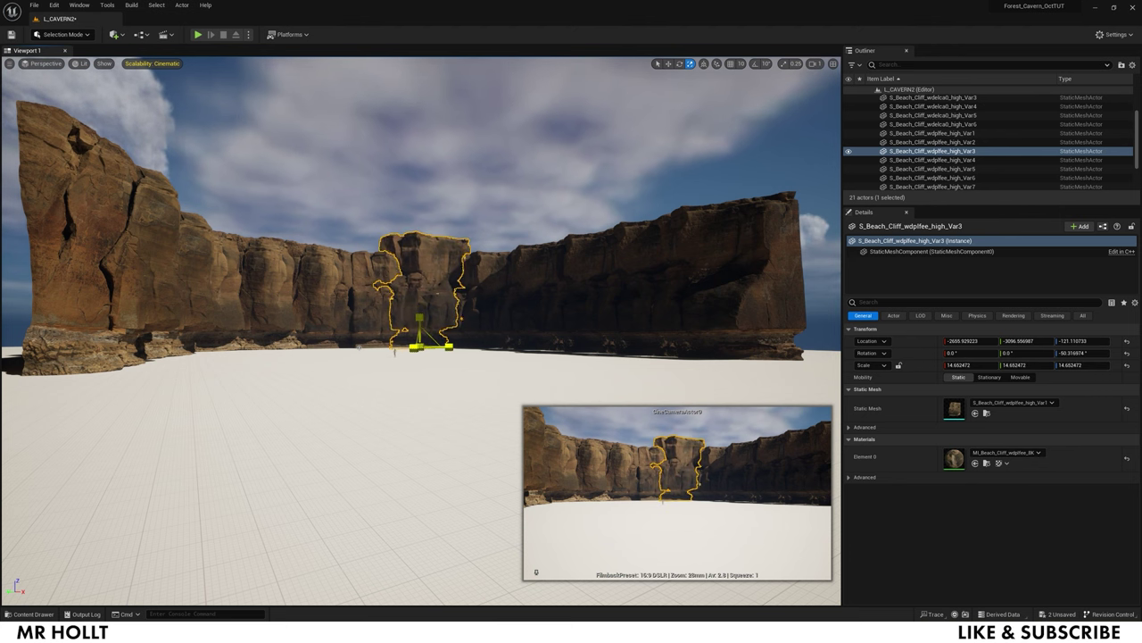
left_click_drag(417, 346, 424, 311)
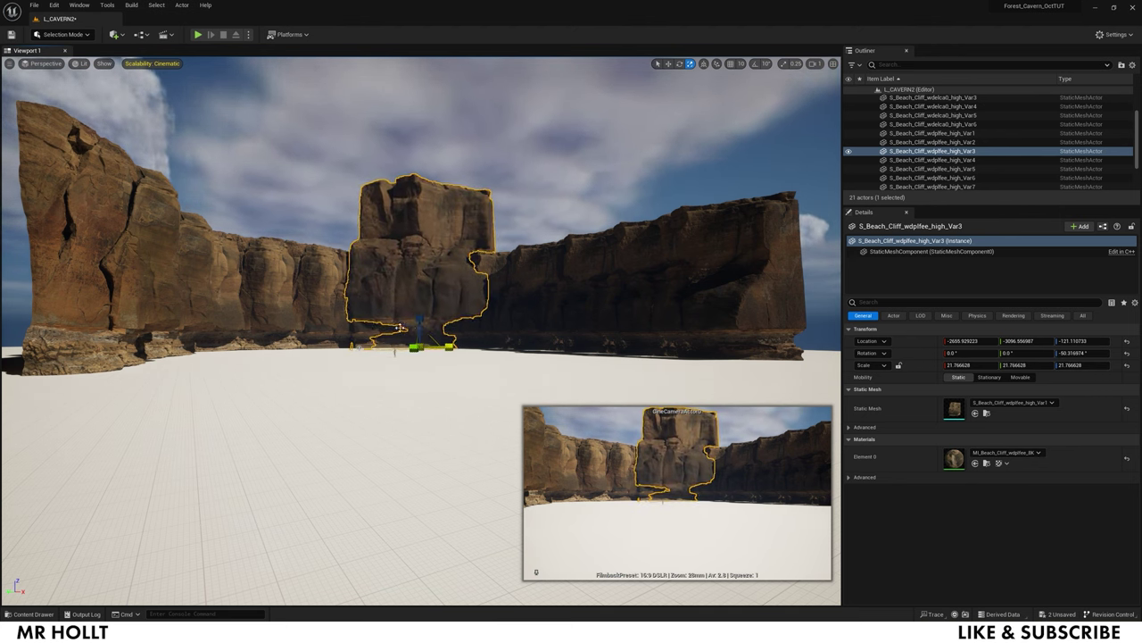
scroll(401, 328, "up", 5)
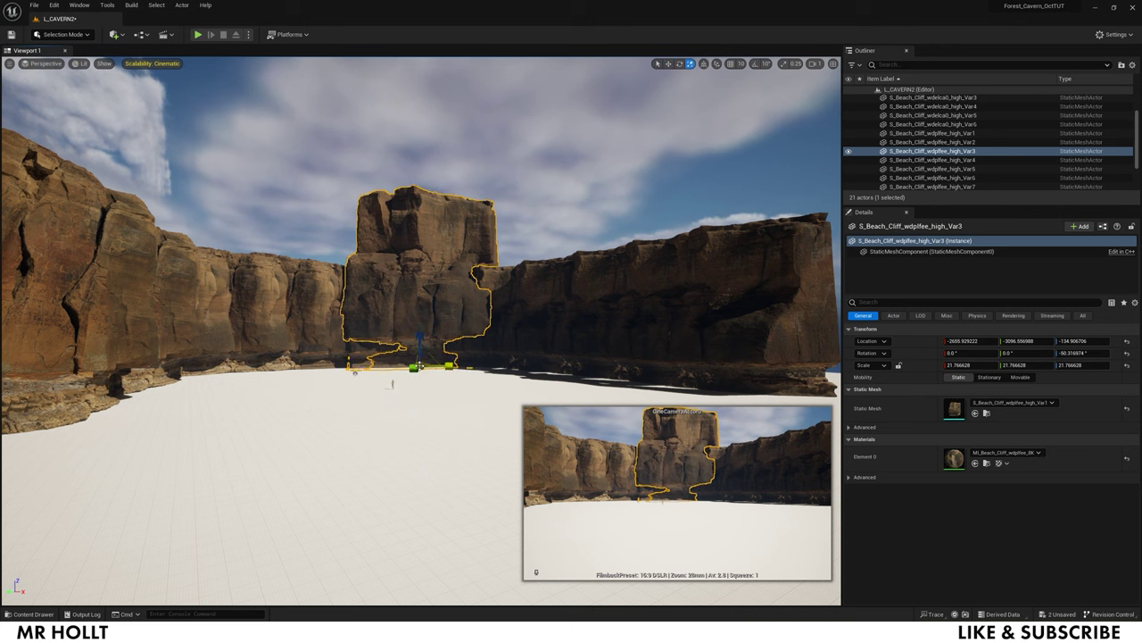
left_click_drag(420, 364, 439, 344)
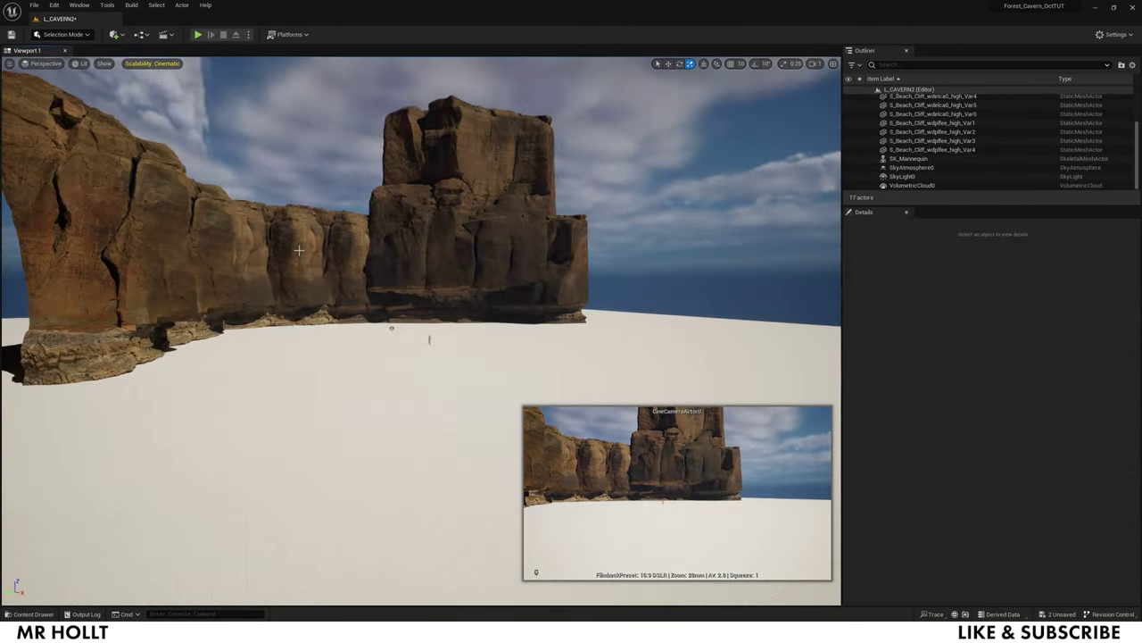
Delete the smaller cliffs standing around the enlarged central cliff
left_click(299, 250)
key("Delete")
left_click(153, 268)
key("Delete")
left_click(234, 261)
key("Delete")
left_click(312, 261)
key("Delete")
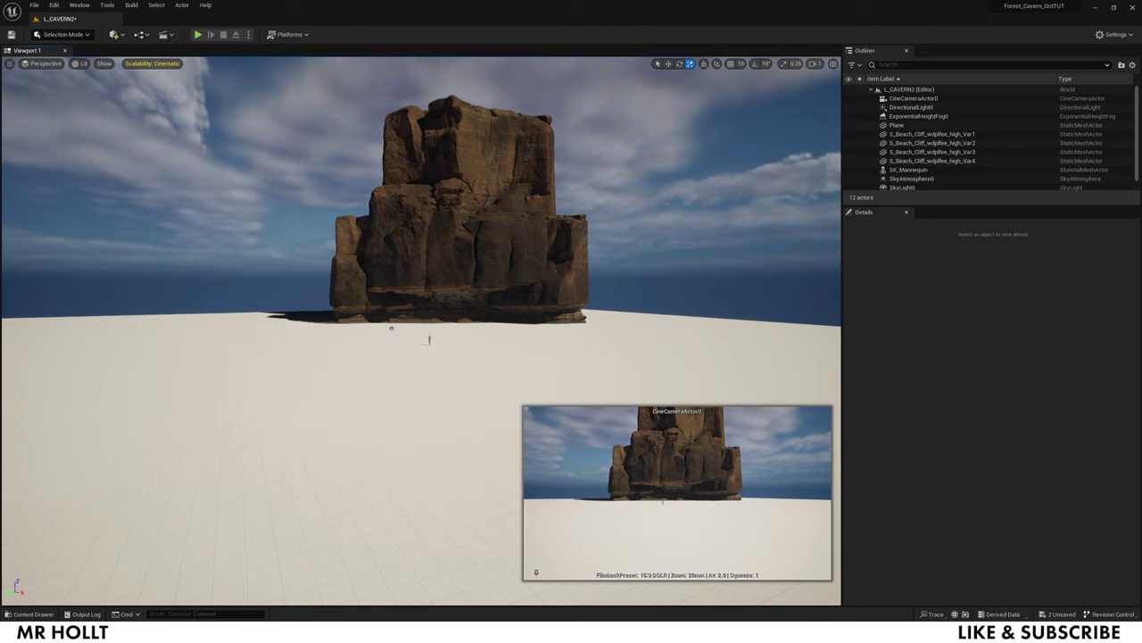
left_click(356, 258)
key("Delete")
Duplicate the enlarged cliff to the side facing the sunlit end and rotate the copy to about -88° around Z
left_click(490, 291)
right_click_drag(490, 291, 466, 295)
key("e")
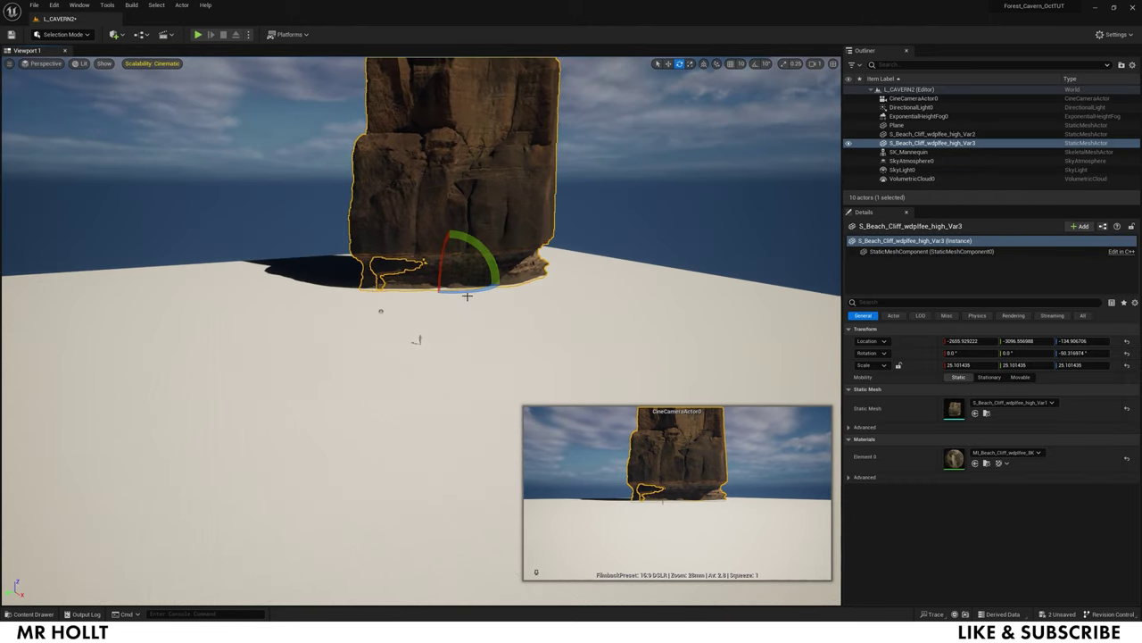
left_click_drag(478, 284, 440, 279, "alt")
key("e")
key("w")
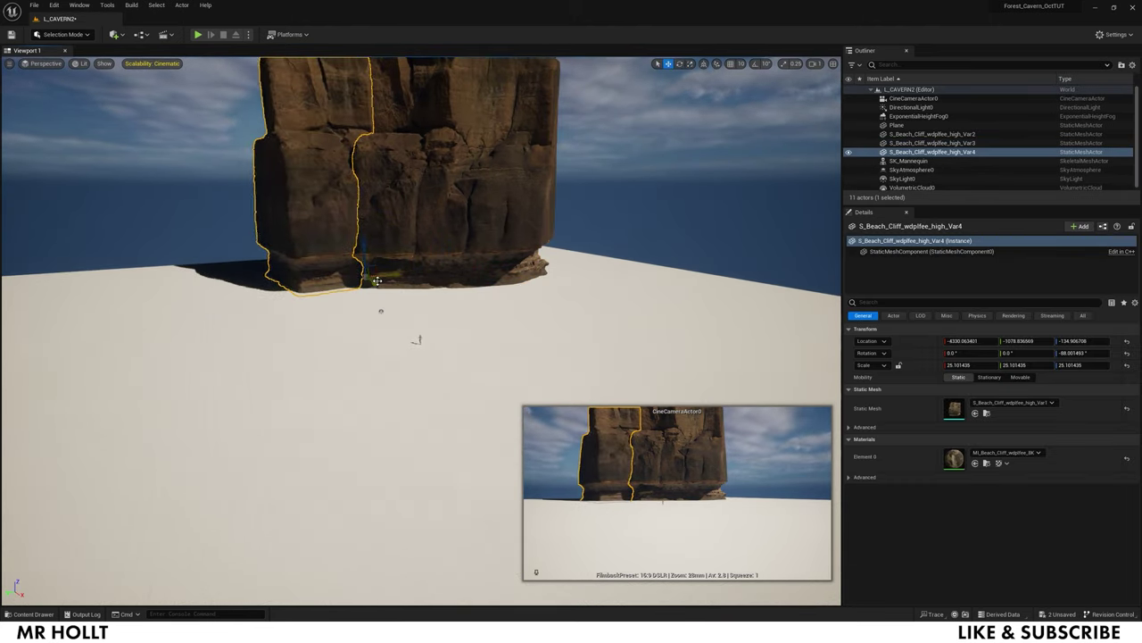
left_click_drag(371, 280, 335, 297)
Extend the large wall with two more duplicates, rotated to about -106° and -144° around Z
right_click_drag(335, 298, 267, 297)
left_click_drag(490, 290, 415, 294, "alt")
key("e")
right_click_drag(416, 295, 393, 281)
key("w")
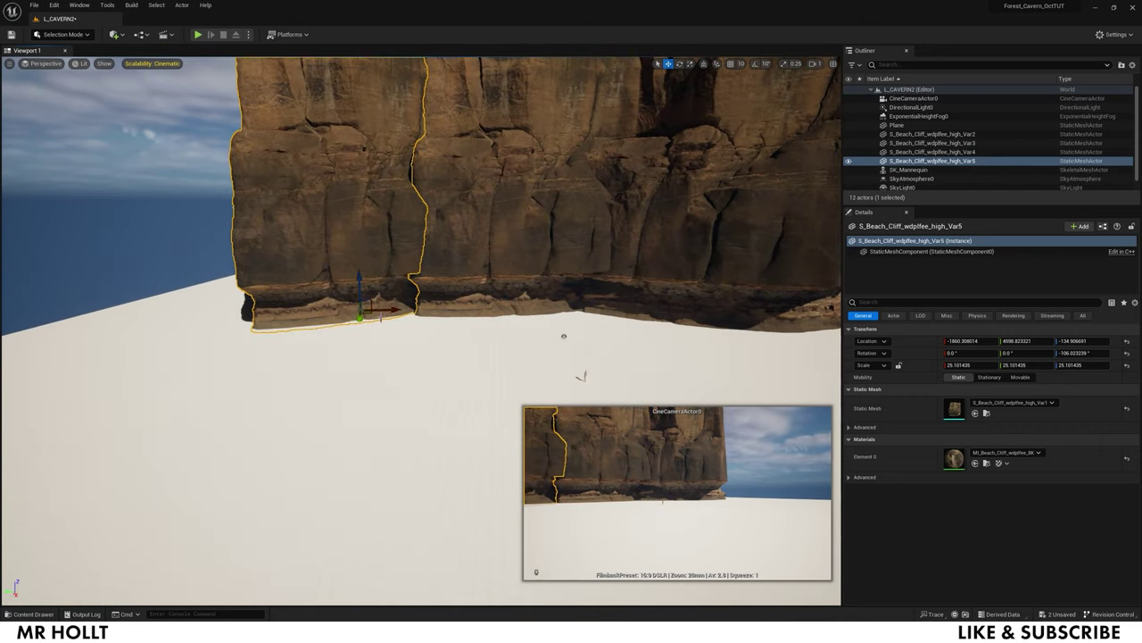
left_click_drag(385, 317, 258, 324, "alt")
key("e")
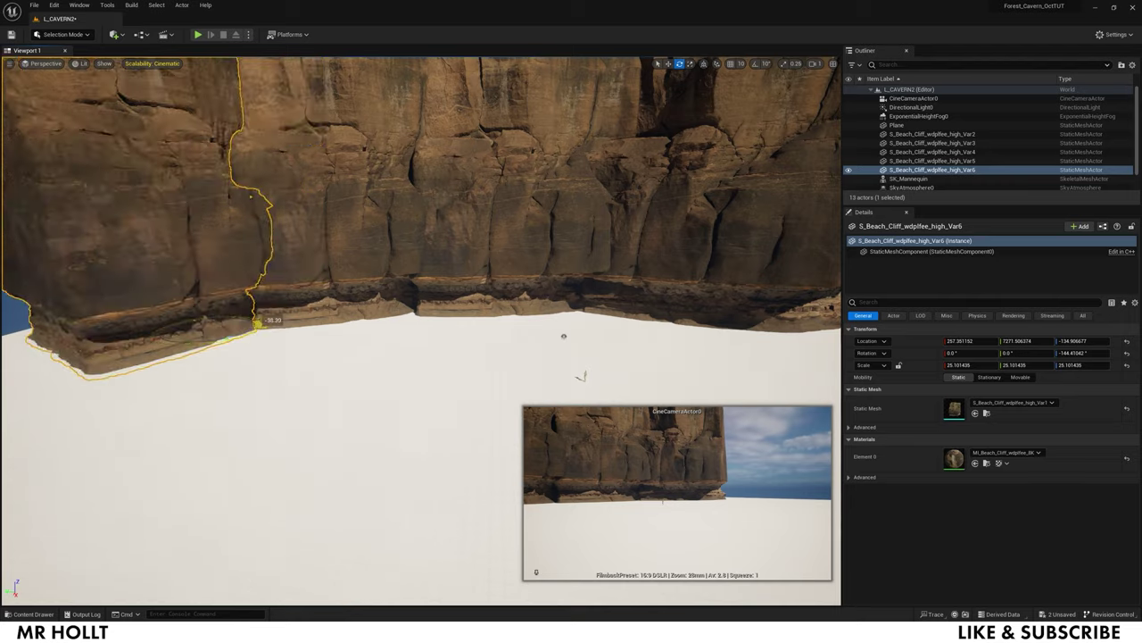
Duplicate a large cliff to the wall's opposite end at about 913 on X and -5421 on Y, rotated to about -38.5° around Z
right_click_drag(359, 243, 291, 287)
left_click(359, 243)
key("w")
right_click_drag(437, 254, 438, 253)
left_click_drag(432, 266, 593, 303, "alt")
right_click_drag(594, 303, 558, 201)
key("e")
left_click_drag(490, 465, 455, 500)
left_click(454, 500)
right_click_drag(455, 500, 562, 531)
left_click(418, 391)
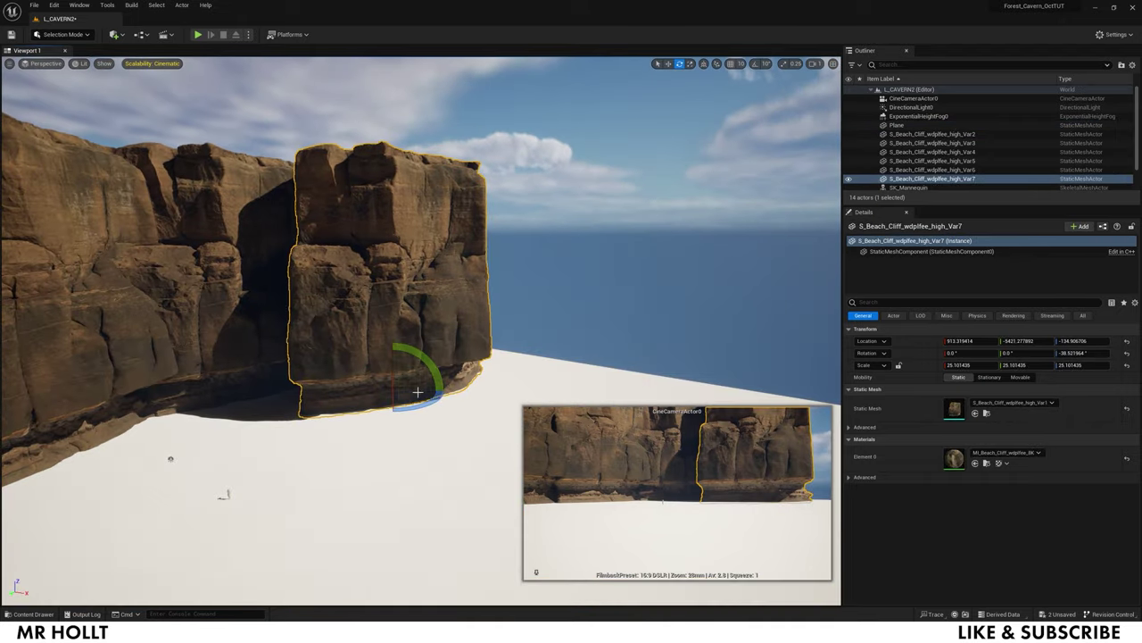
Extend the large wall with two more cliff duplicates, rotated to about -25° and 13° around Z, and nudge the first into line
left_click_drag(406, 393, 551, 387, "alt")
right_click_drag(550, 387, 544, 491)
key("w")
left_click_drag(519, 317, 681, 301, "alt")
right_click_drag(681, 301, 712, 410)
key("s")
left_click(419, 187)
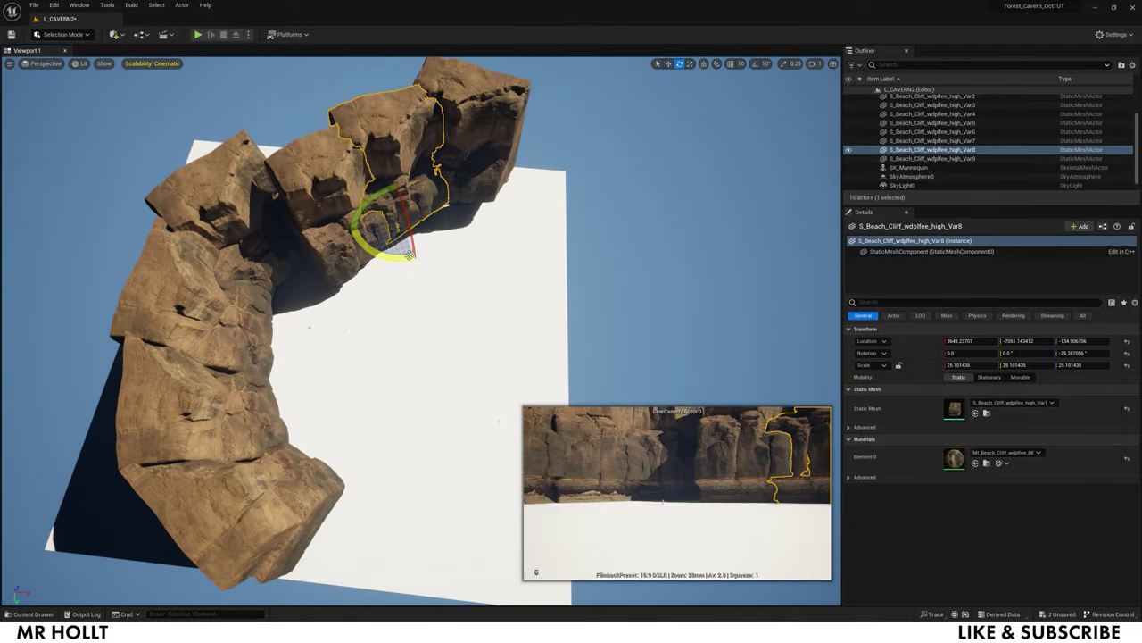
key("w")
left_click_drag(413, 239, 437, 246)
Duplicate the wall's new 13° end cliff repeatedly to carry the wall around the far side of the ground plane
left_click(482, 161)
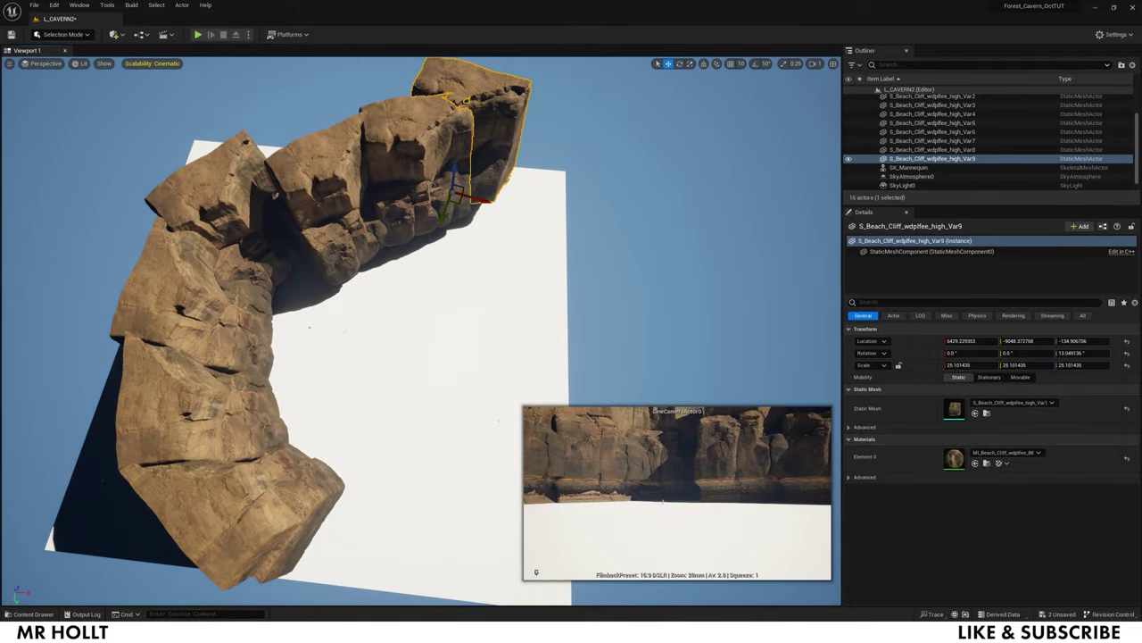
right_click_drag(482, 161, 500, 162)
left_click_drag(447, 191, 563, 268)
left_click_drag(562, 267, 571, 304, "alt")
right_click_drag(579, 270, 579, 348)
left_click_drag(573, 217, 609, 293, "alt")
right_click_drag(610, 293, 404, 286)
left_click(402, 284)
left_click_drag(405, 284, 406, 360, "alt")
right_click_drag(437, 349, 643, 294)
Rotate the first three far-side duplicates around Z so their faces follow the curve of the wall
left_click(397, 298)
key("e")
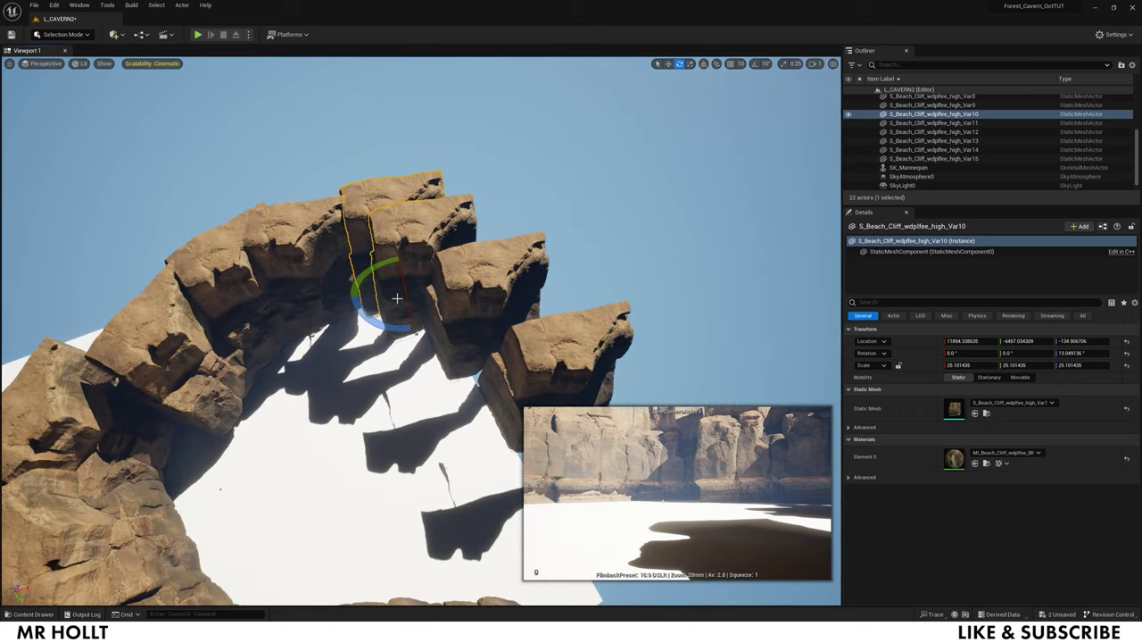
left_click(403, 295)
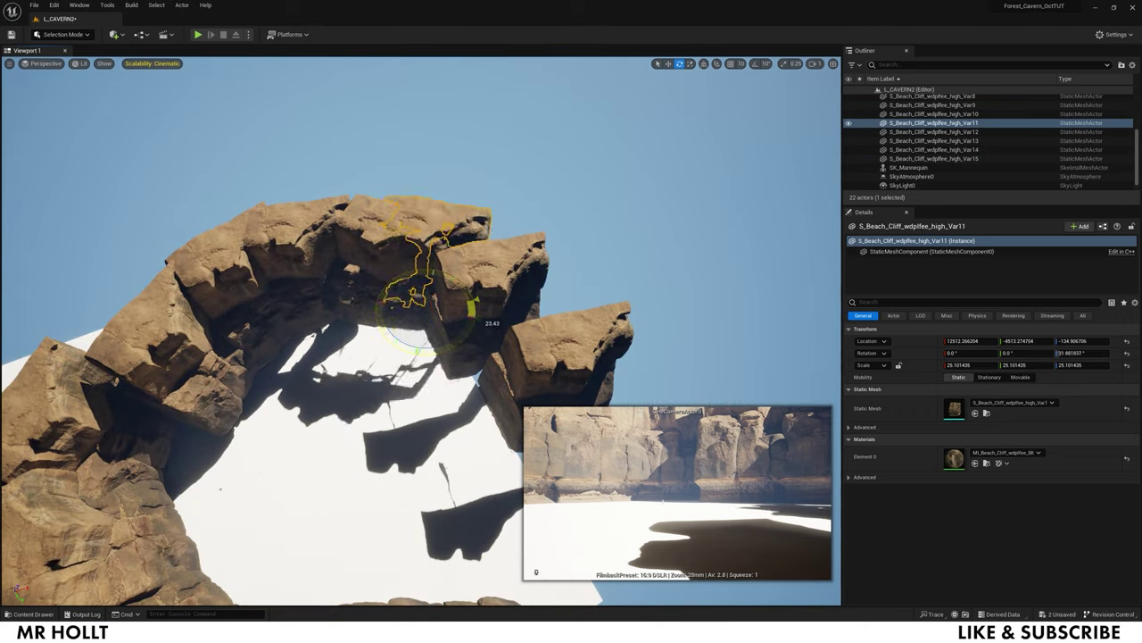
left_click(482, 340)
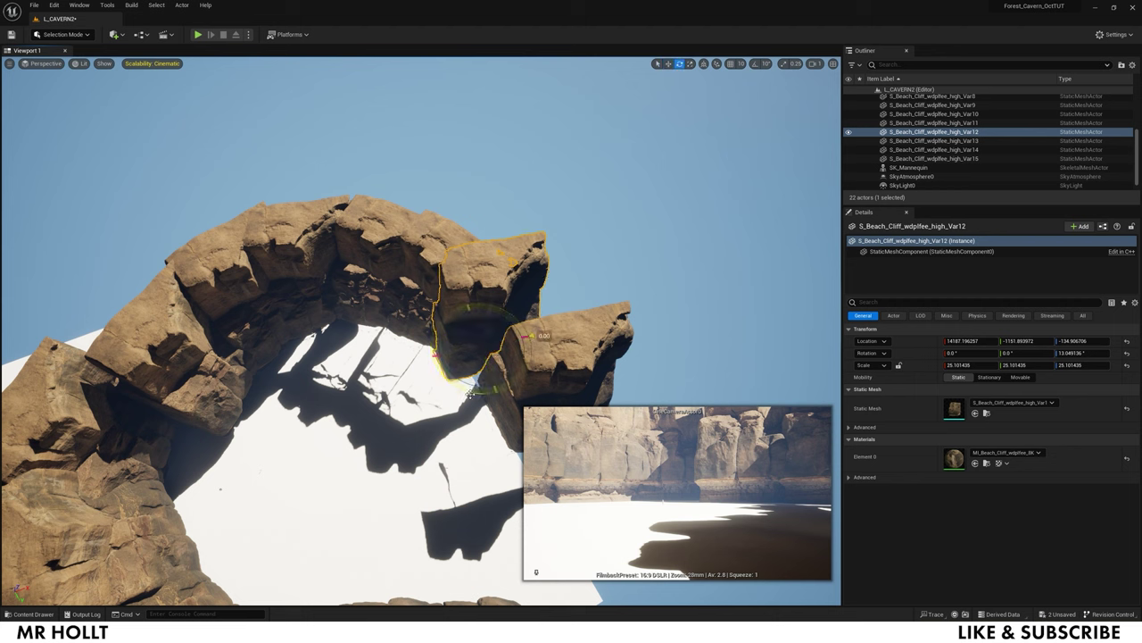
mouse_move(471, 394)
left_mouse_down()
mouse_move(459, 366)
mouse_move(461, 383)
left_mouse_up()
Rotate the last far-side cliff around Z and shift it to close up with its neighbour, leaving nothing selected
left_click(562, 348)
key("w")
right_click_drag(562, 348, 635, 336)
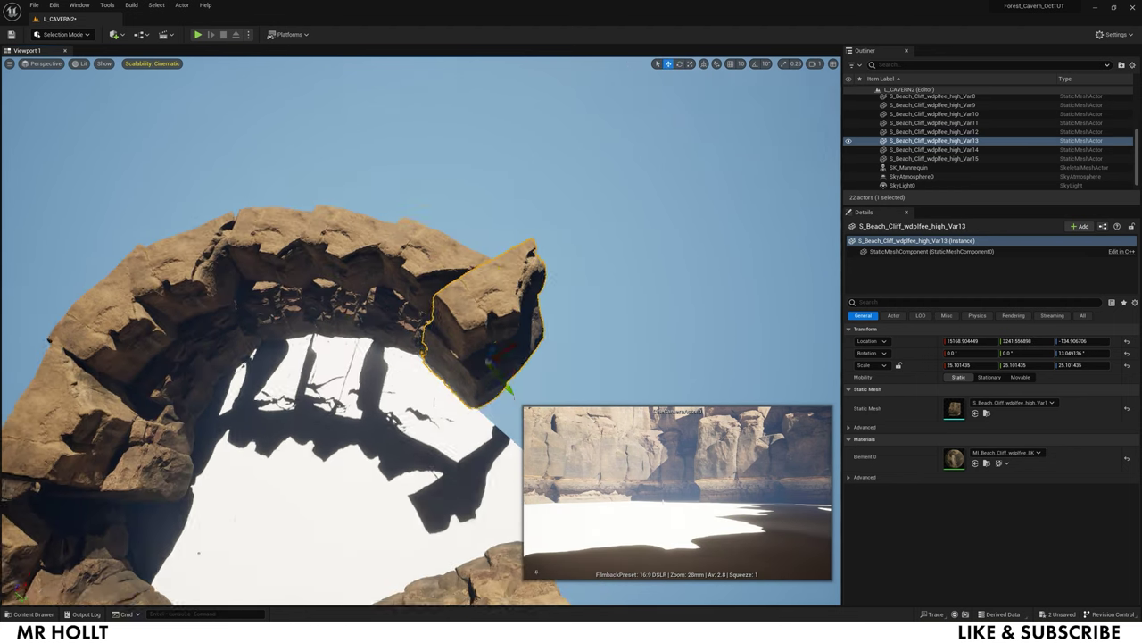
key("e")
left_click_drag(516, 393, 541, 375)
key("w")
left_click_drag(472, 390, 479, 387)
key("Escape")
right_click_drag(478, 386, 343, 451)
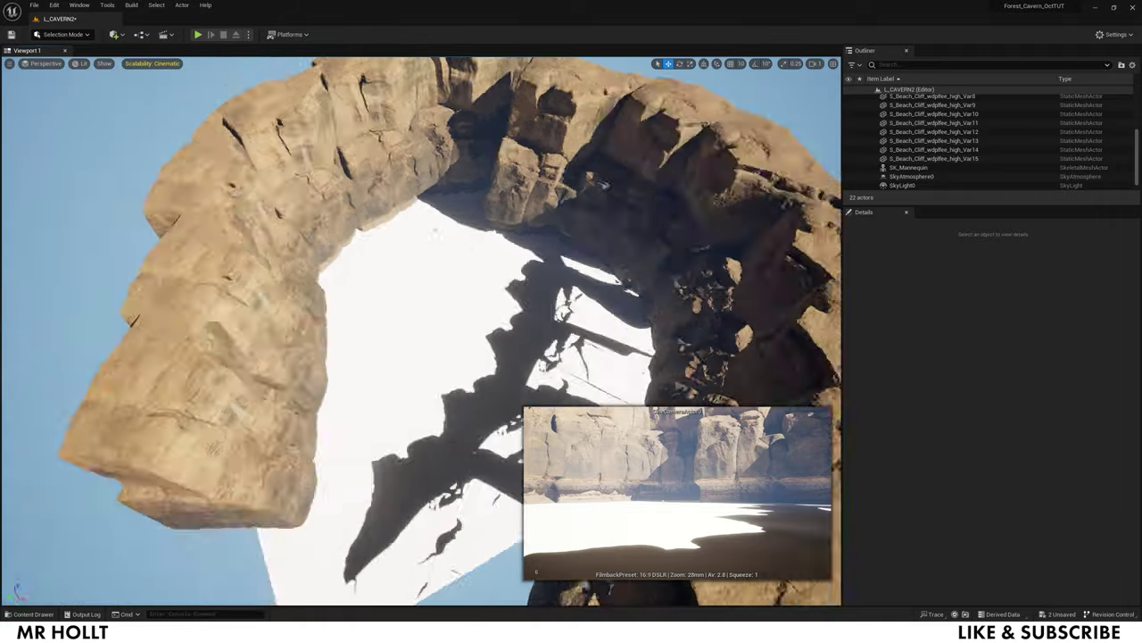
Reposition the two outermost cliffs at the wall's sunlit end so they continue its curve without gaps
right_click_drag(536, 258, 406, 237)
left_click(406, 237)
left_click_drag(406, 325, 432, 257)
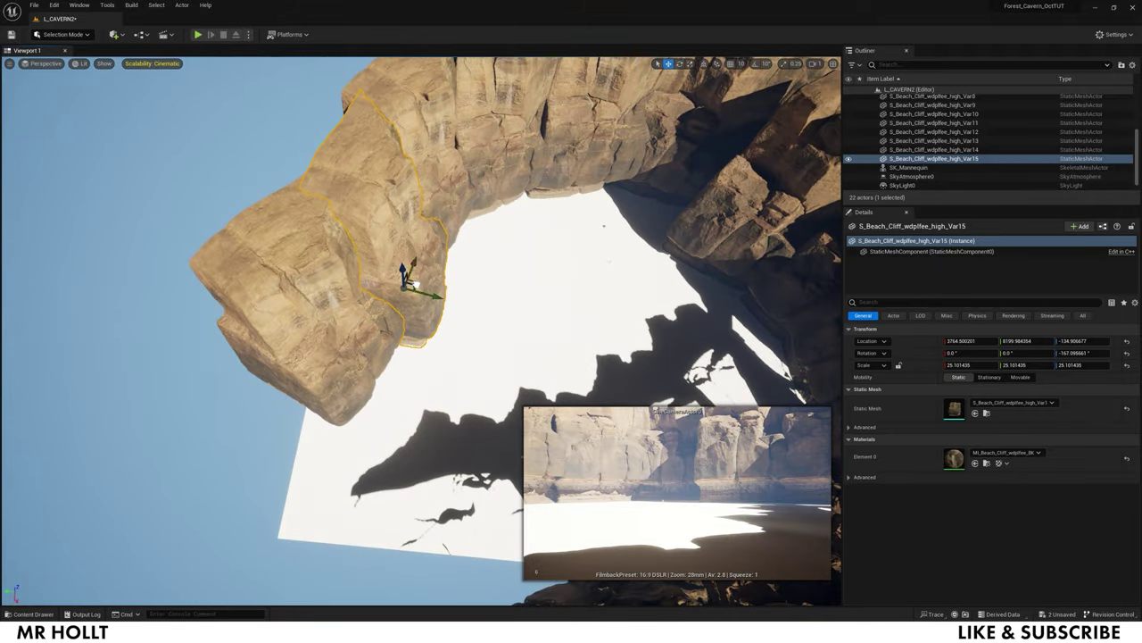
left_click(357, 316)
key("w")
left_click_drag(375, 383, 414, 360)
Enable the Two Sided override in the beach cliff's material instance and close its editor
right_click_drag(414, 360, 509, 290)
right_click_drag(579, 268, 236, 284)
left_click(174, 227)
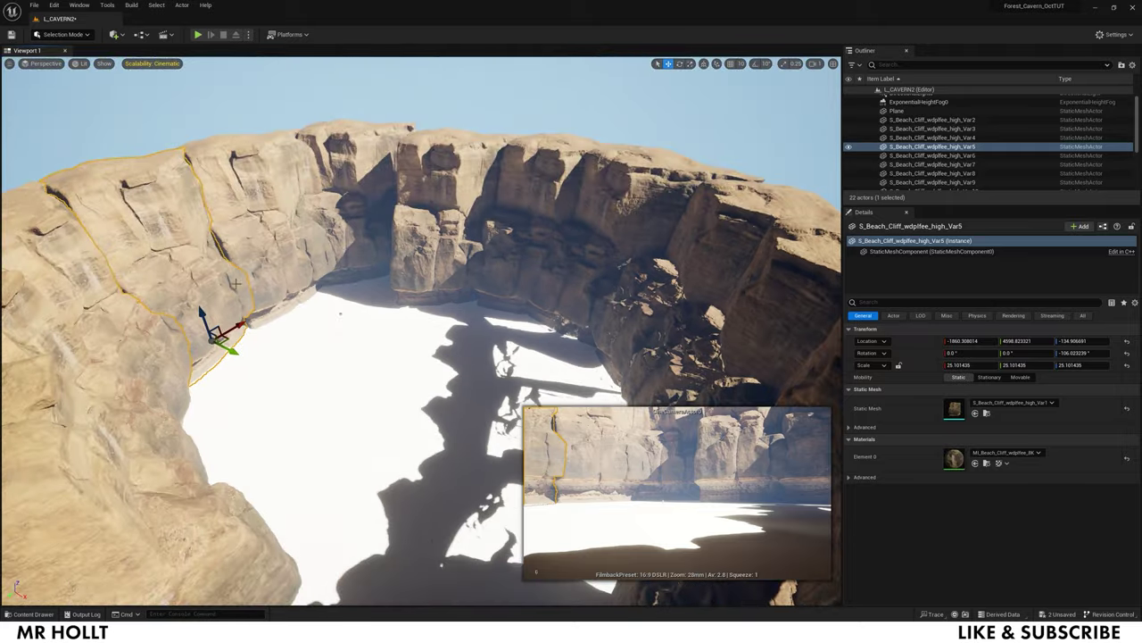
double_click(953, 459)
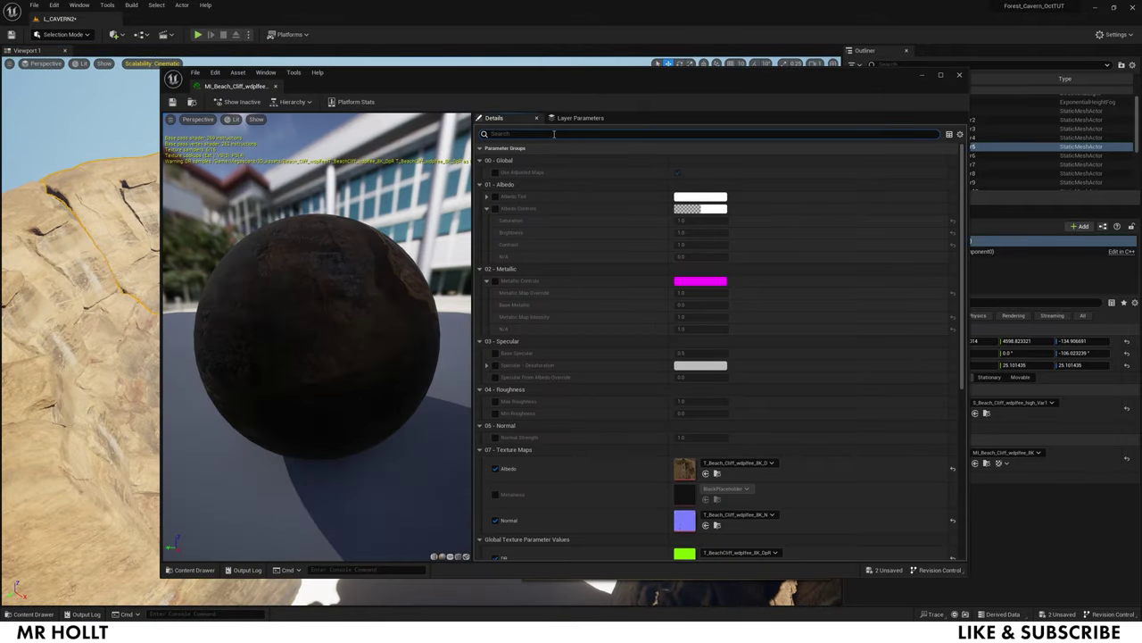
left_click(554, 134)
type("two")
left_click(496, 172)
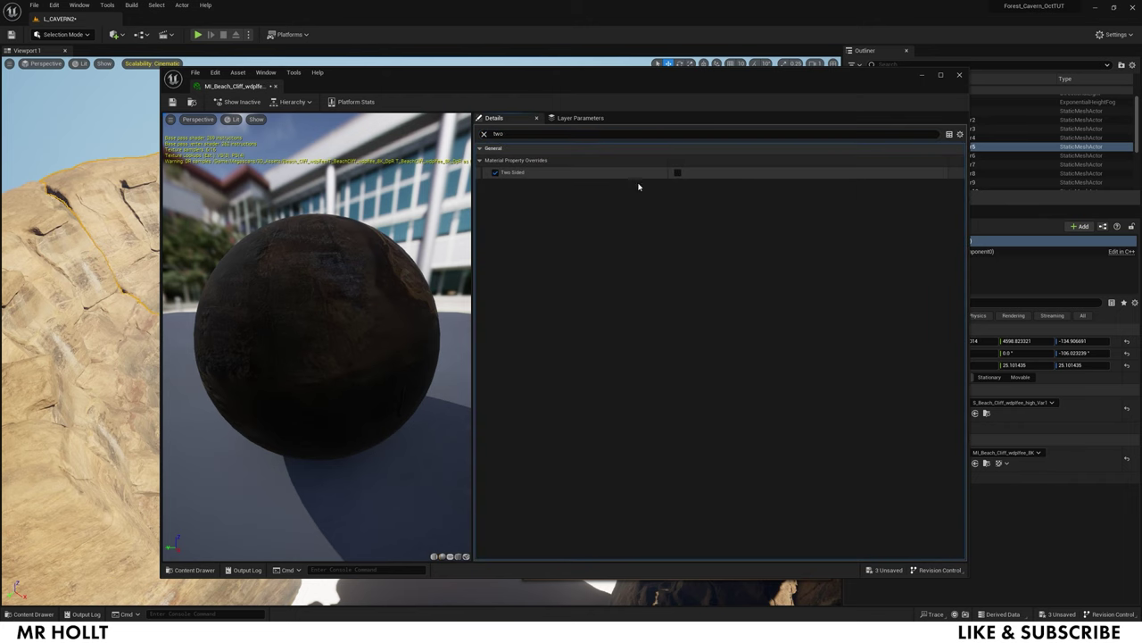
left_click(679, 173)
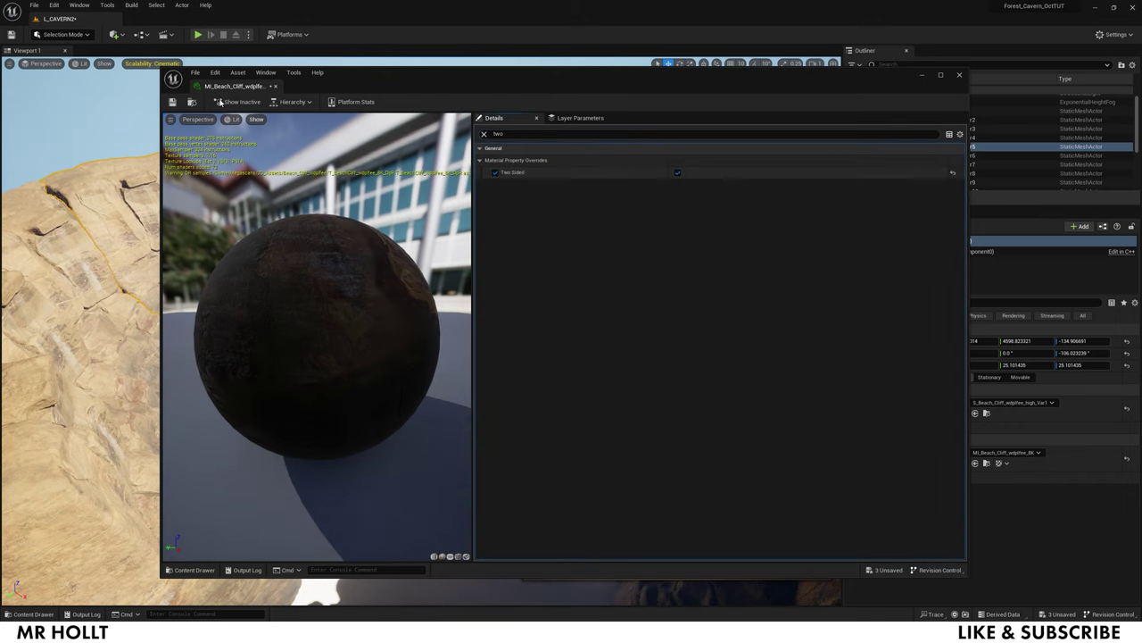
left_click(961, 76)
Move the ground plane to about 5779 on X and 294 on Y to cover more of the cavern floor
left_click(527, 387)
mouse_move(525, 395)
right_mouse_down()
mouse_move(541, 456)
mouse_move(532, 498)
mouse_move(543, 502)
mouse_move(542, 467)
mouse_move(546, 504)
mouse_move(524, 447)
mouse_move(528, 332)
mouse_move(536, 410)
right_mouse_up()
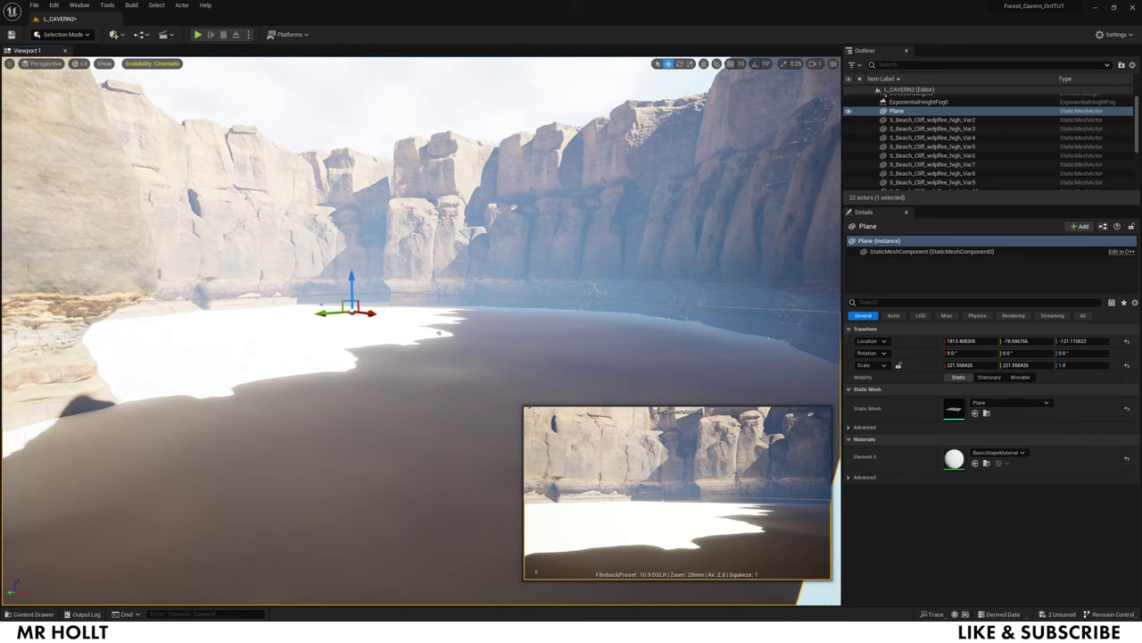
mouse_move(421, 330)
right_mouse_down()
mouse_move(451, 324)
mouse_move(330, 305)
mouse_move(464, 283)
mouse_move(643, 286)
mouse_move(505, 328)
mouse_move(678, 323)
mouse_move(428, 357)
mouse_move(214, 362)
mouse_move(461, 342)
mouse_move(490, 427)
mouse_move(486, 405)
mouse_move(414, 378)
mouse_move(417, 321)
right_mouse_up()
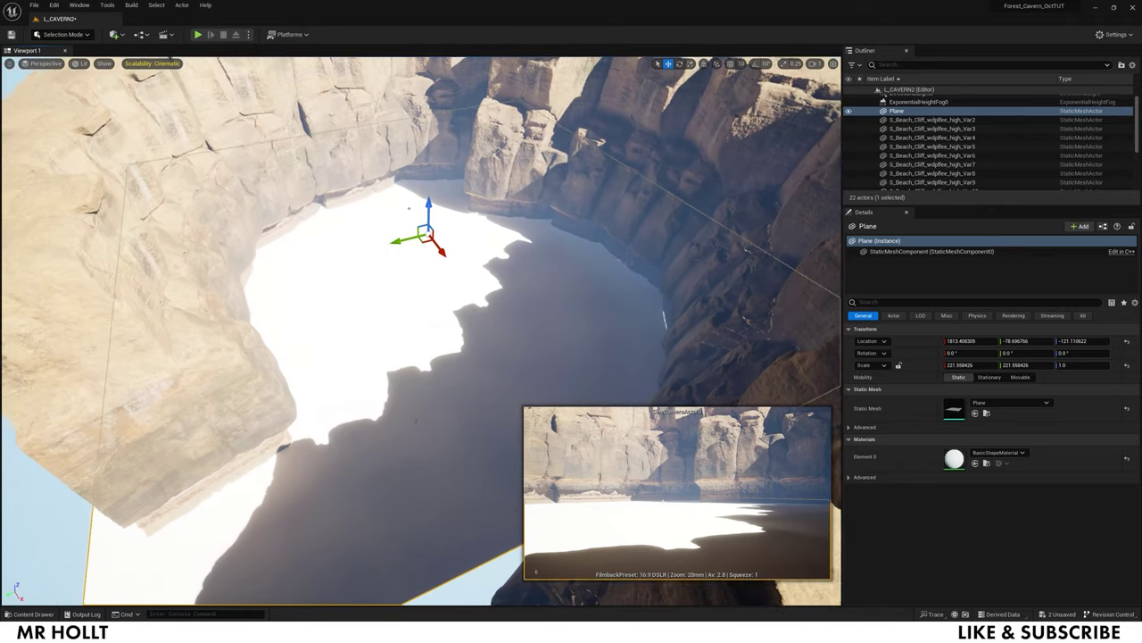
right_click(423, 242)
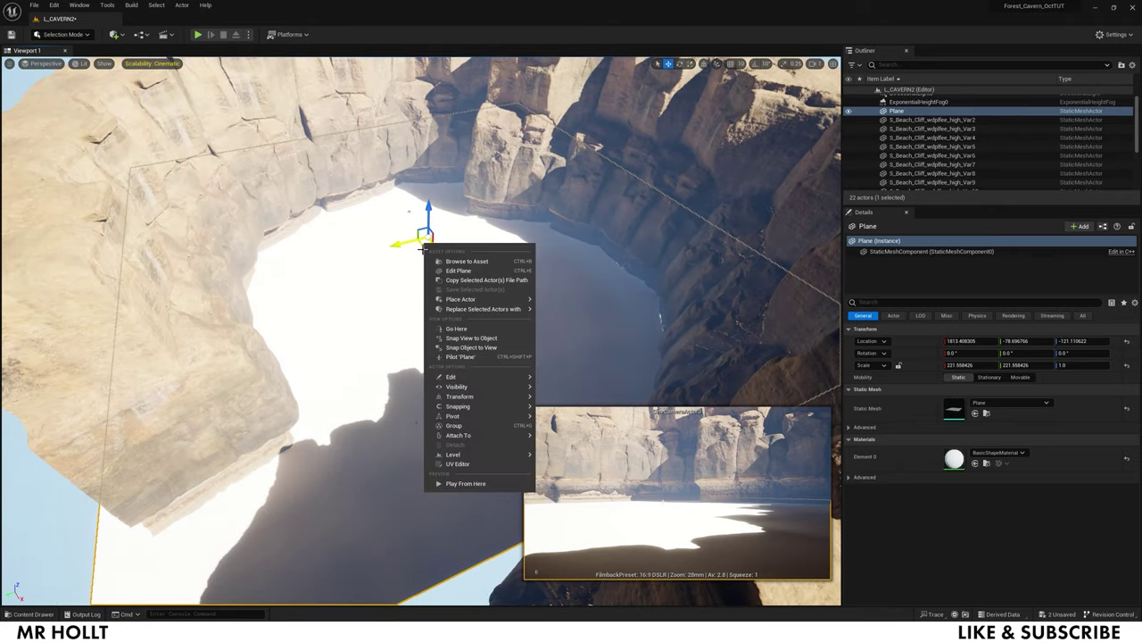
left_click(413, 270)
left_click_drag(424, 247, 463, 314)
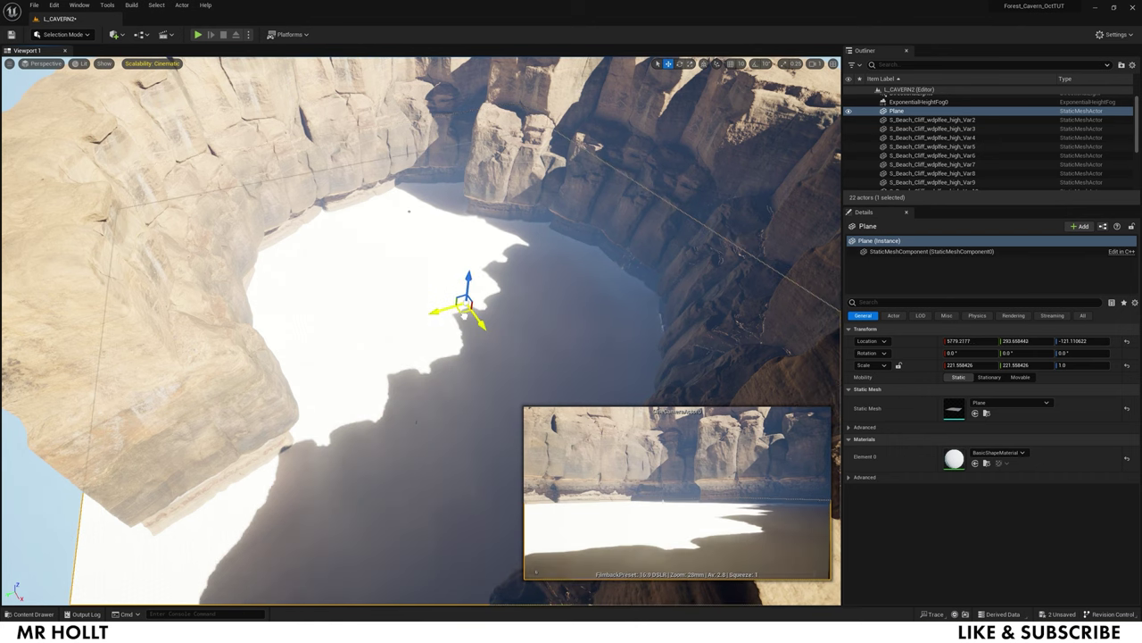
Shift the two outermost cliffs at the sunlit end slightly outward, away from the cavern floor
right_click_drag(620, 313, 626, 307)
left_click(184, 413)
right_click_drag(324, 398, 252, 401)
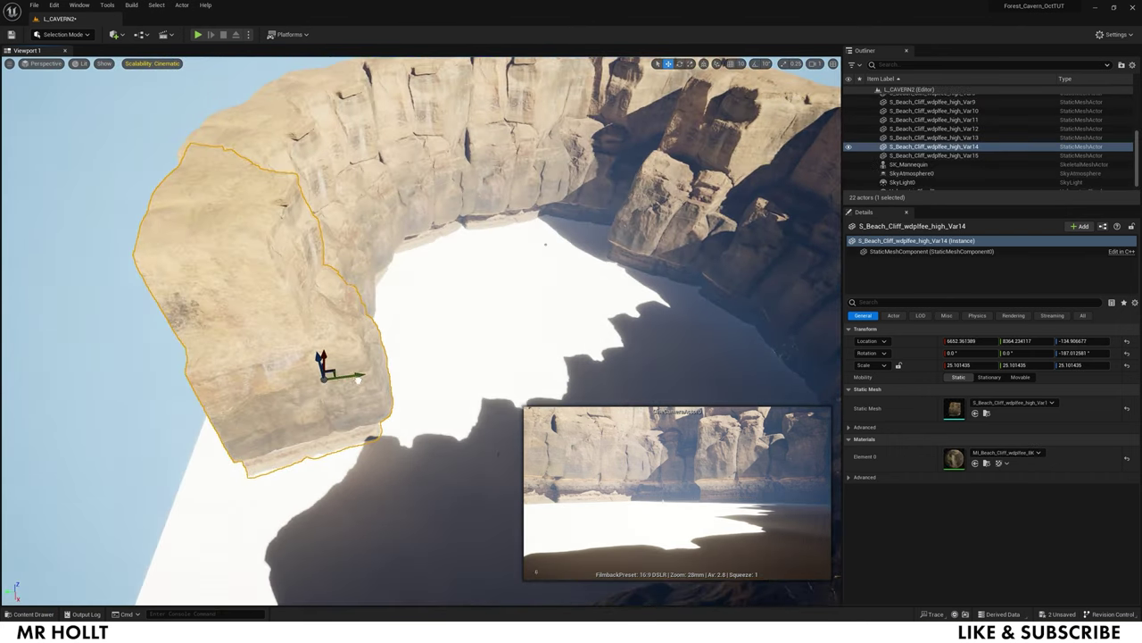
left_click_drag(358, 378, 327, 380)
left_click(371, 296)
mouse_move(364, 314)
left_mouse_down()
mouse_move(342, 311)
mouse_move(356, 315)
left_mouse_up()
left_click(446, 348)
right_click_drag(446, 348, 568, 335)
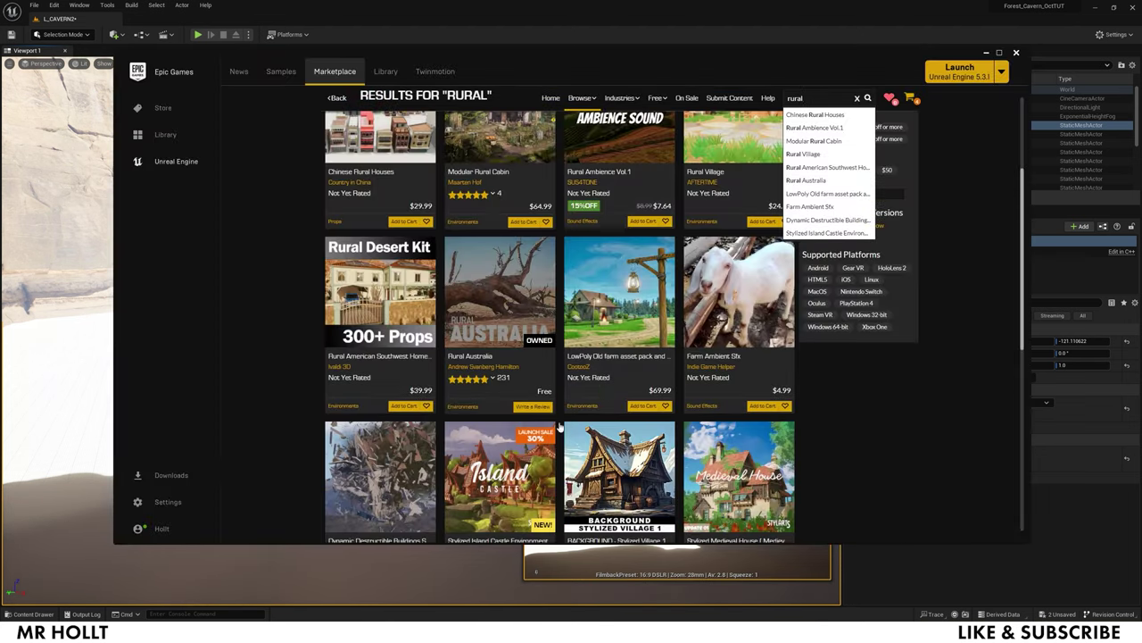
Open the Rural Australia asset pack in the Epic Games Launcher marketplace and look through its preview images and description
left_click(480, 358)
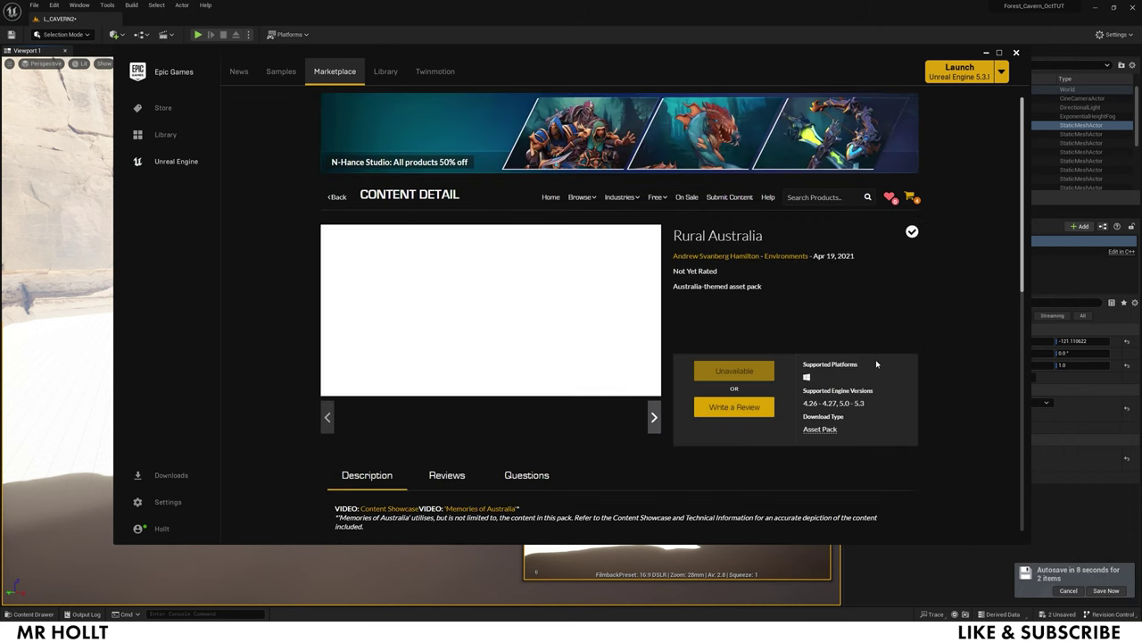
scroll(506, 327, "down", 3)
scroll(505, 326, "up", 5)
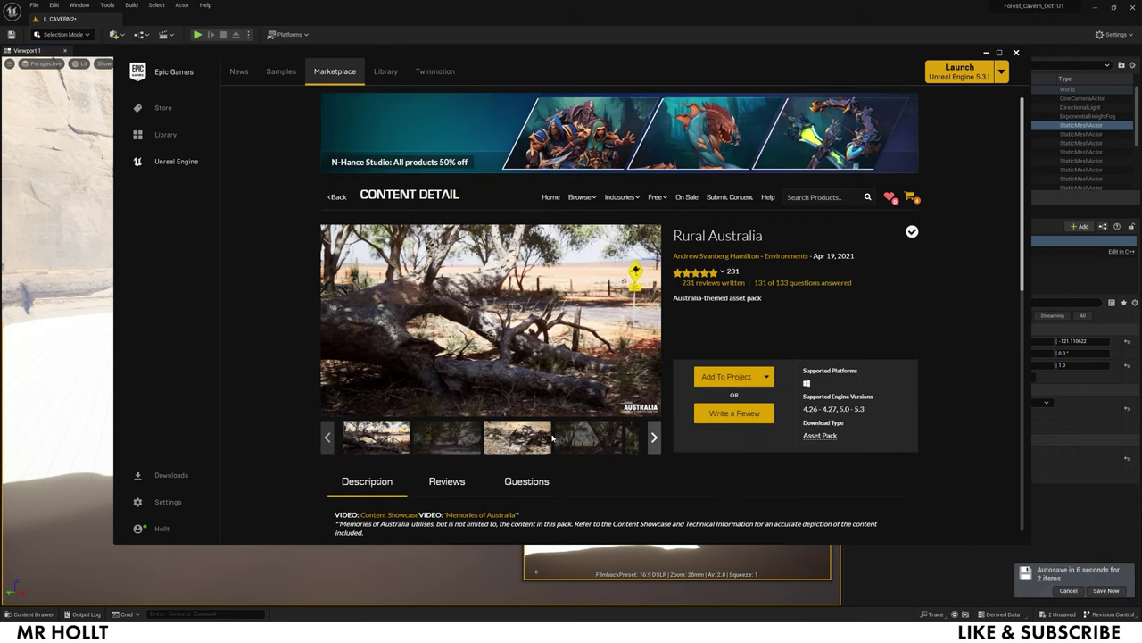
left_click(592, 442)
left_click(520, 442)
left_click(395, 443)
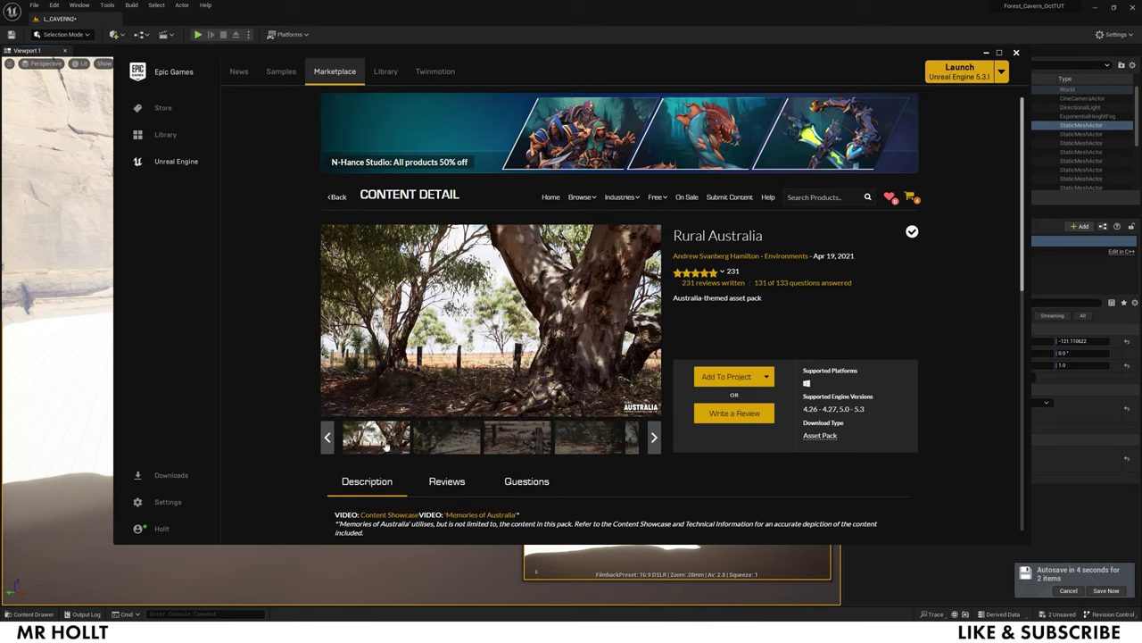
left_click(607, 442)
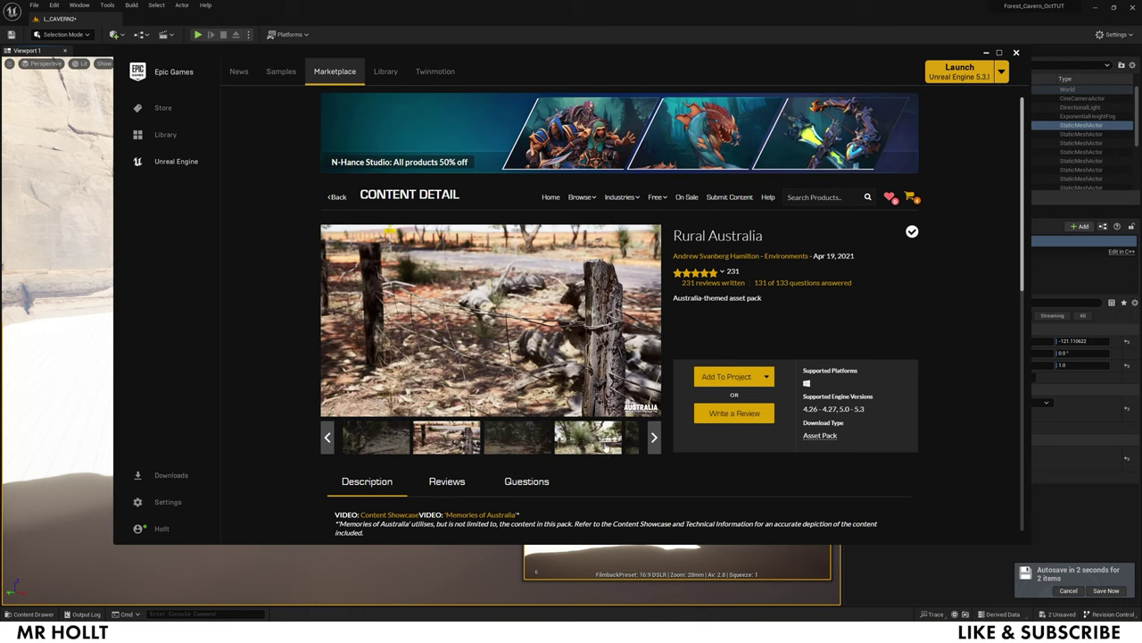
left_click(605, 442)
left_click(606, 443)
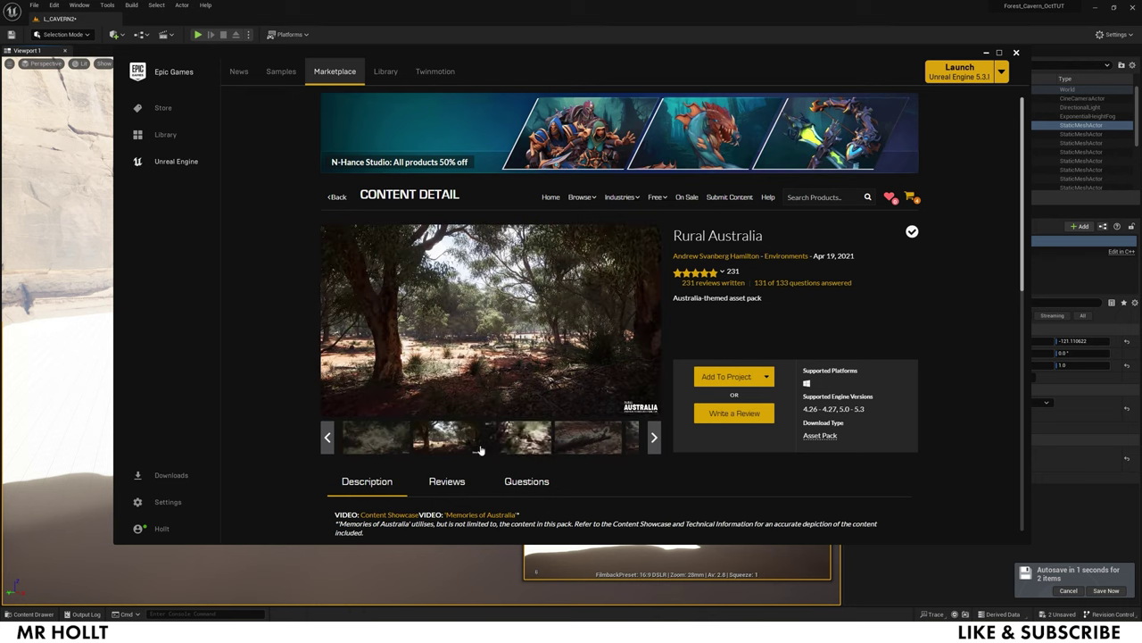
left_click(513, 440)
left_click(571, 441)
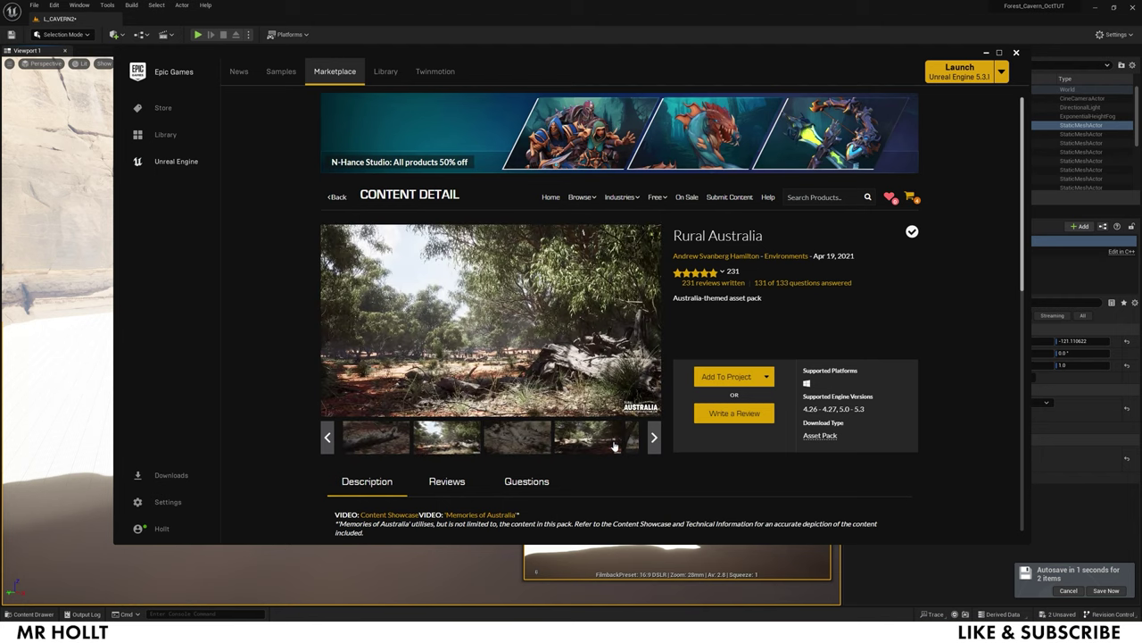
left_click(613, 446)
left_click(613, 446)
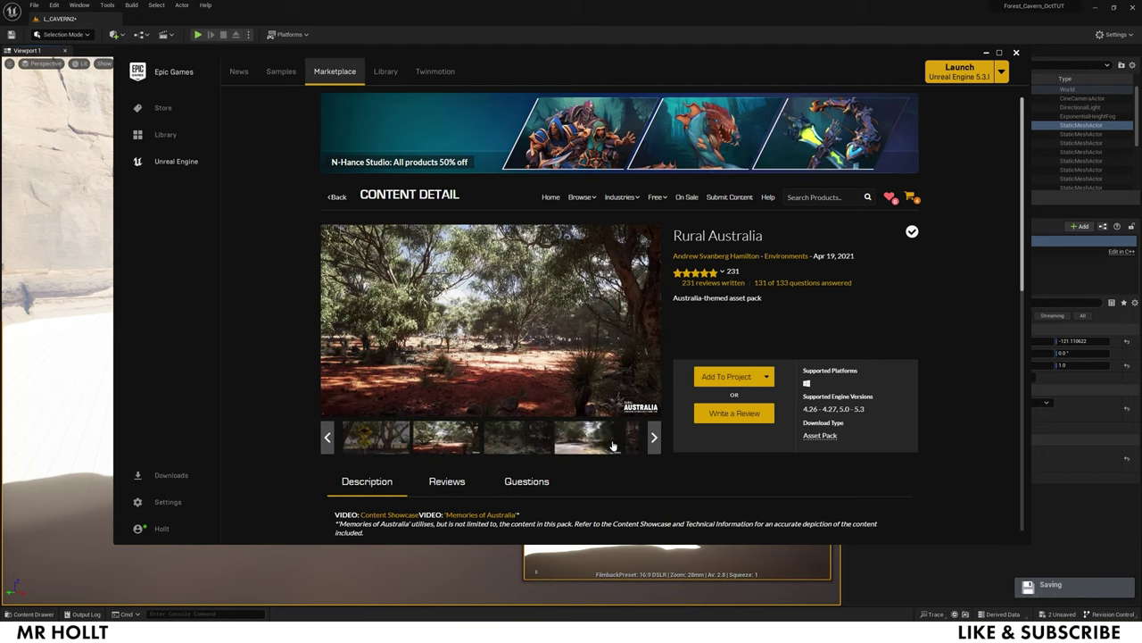
left_click(614, 446)
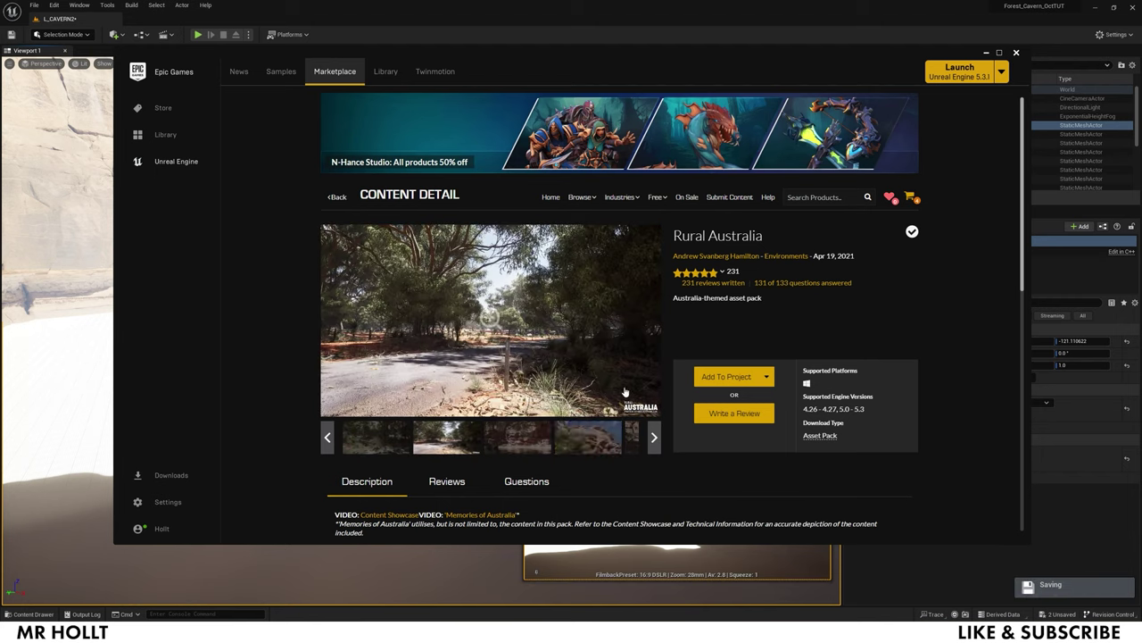
scroll(579, 394, "down", 3)
scroll(579, 394, "up", 3)
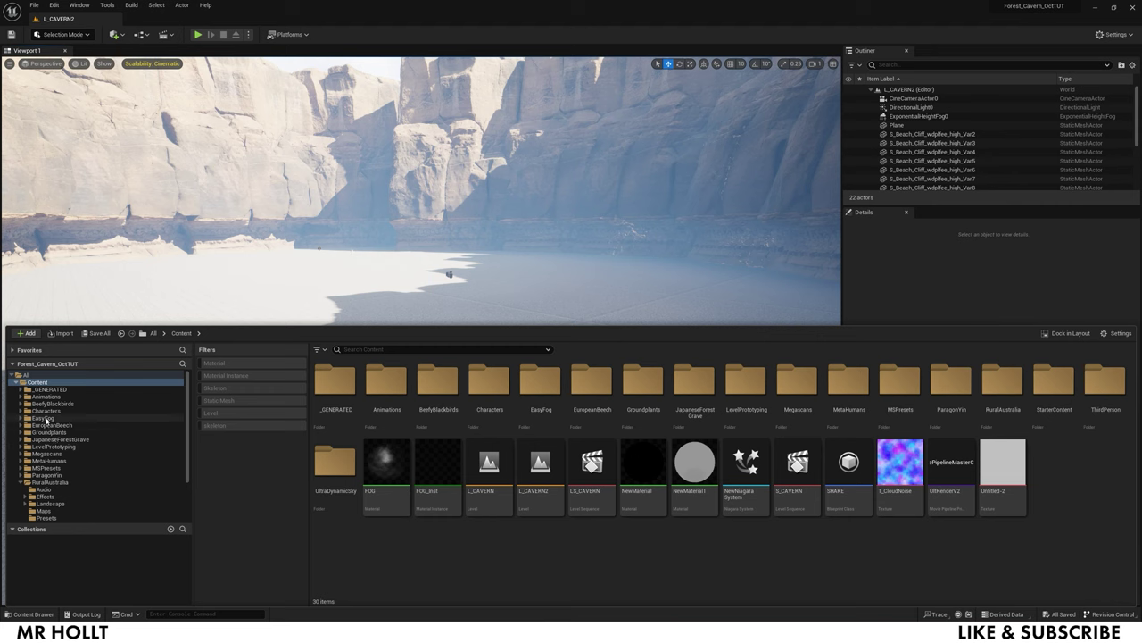
In Unreal Editor, apply the MI_Water_01 material instance from the RuralAustralia Water folder to the ground plane
left_click(50, 482)
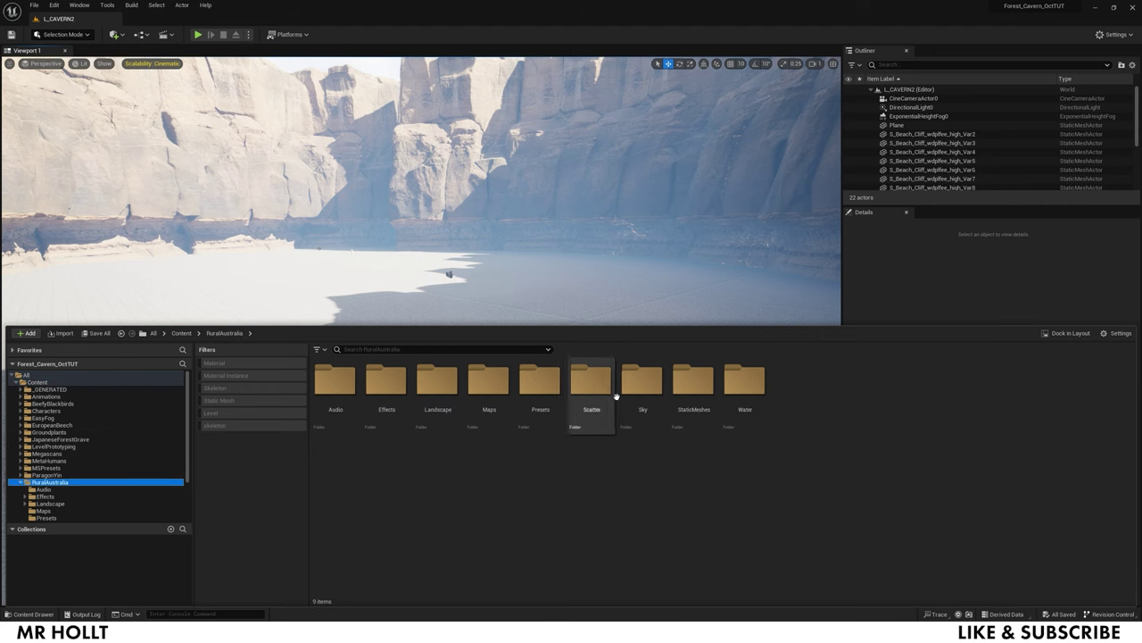
double_click(754, 396)
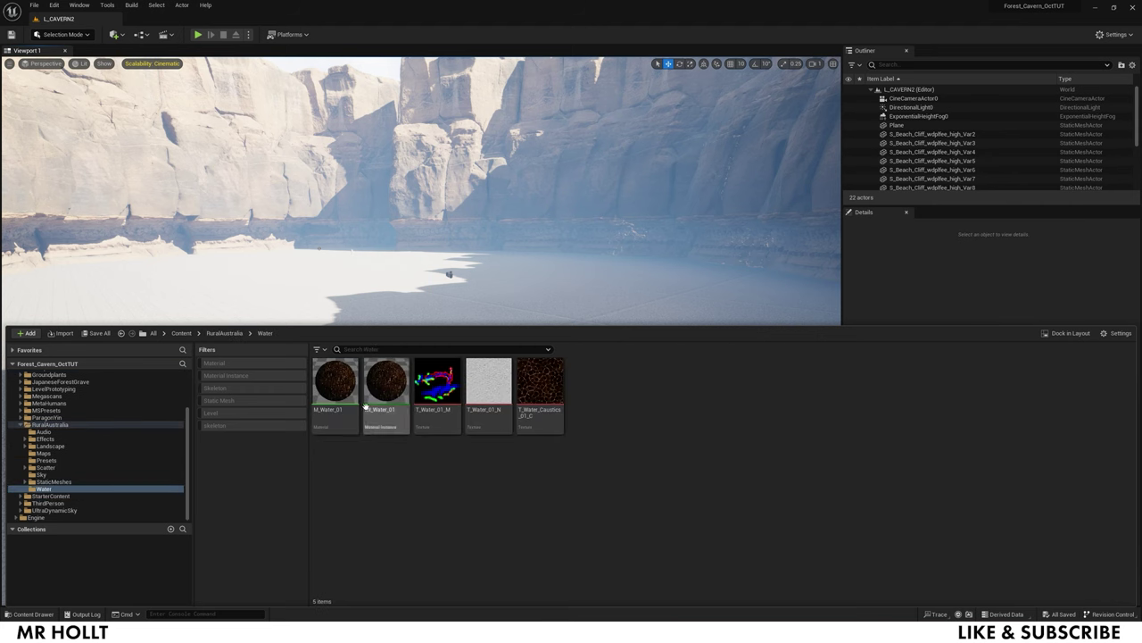
left_click(384, 388)
left_click_drag(365, 293, 375, 299)
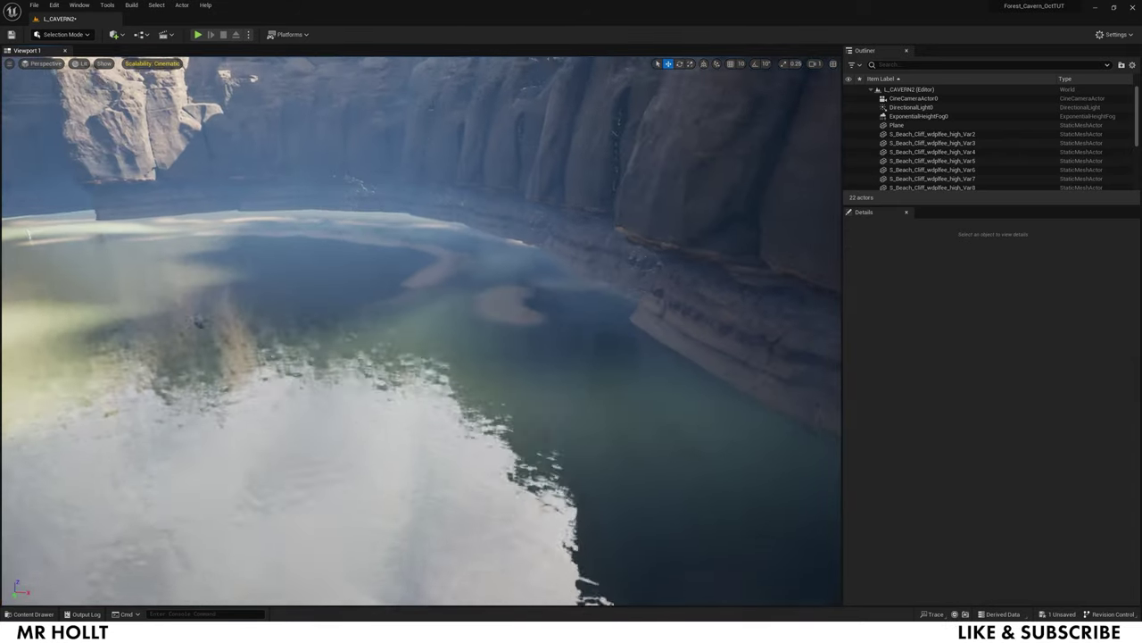
right_click_drag(421, 331, 282, 298)
key("w")
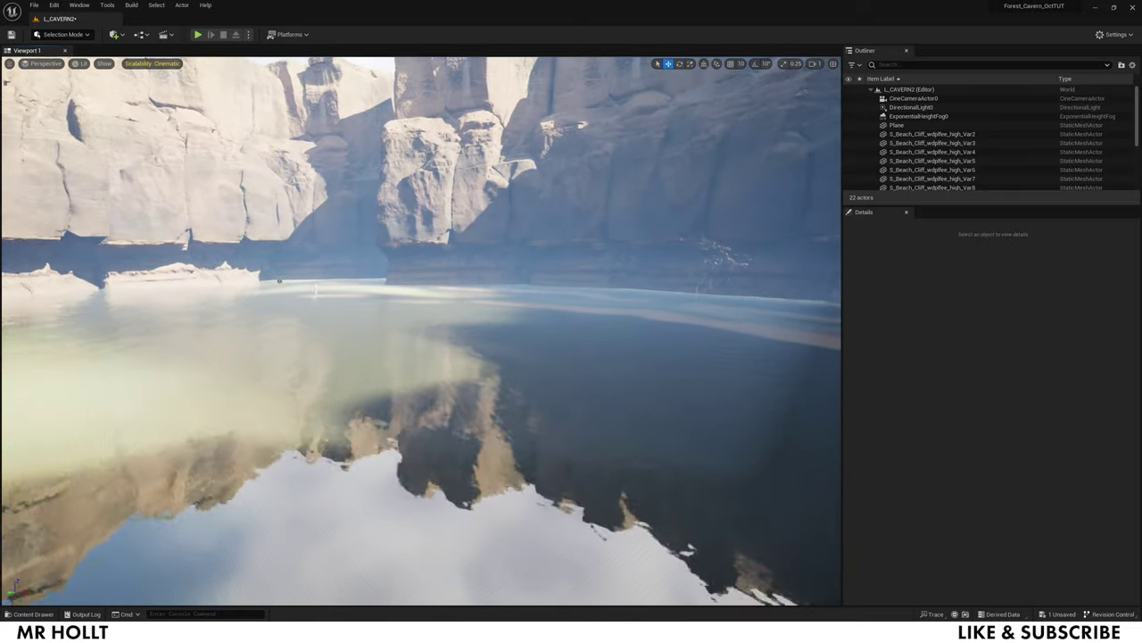
key("s")
right_click_drag(585, 432, 584, 432)
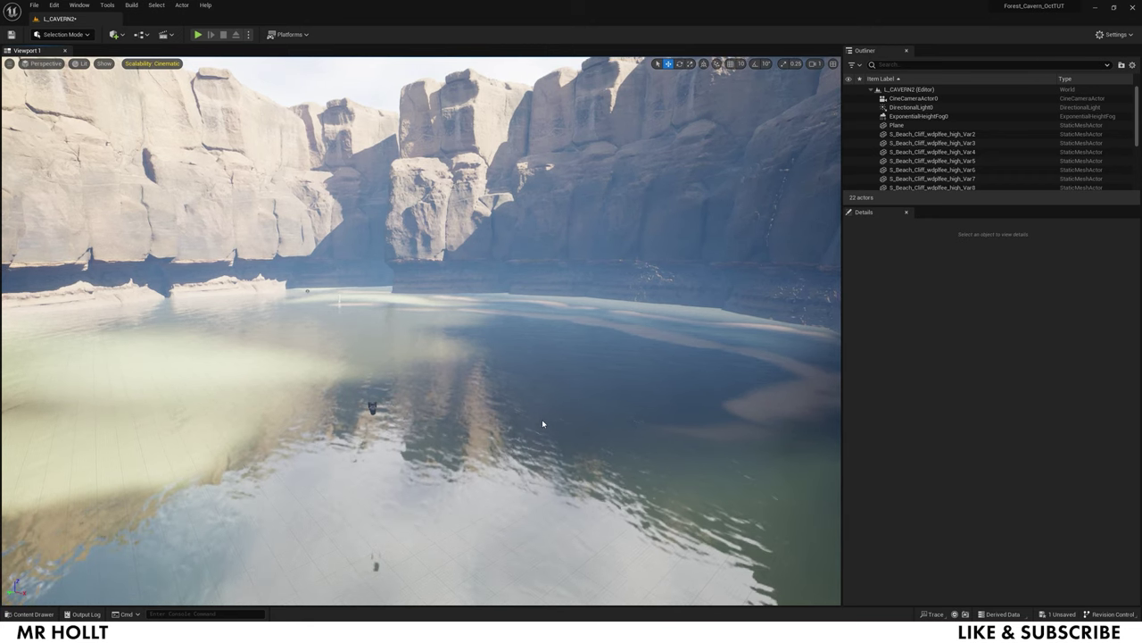
Set the translucency lighting mode of the M_Water_01 material in the RuralAustralia Water folder to Surface ForwardShading, then apply and save it
key("ctrl+space")
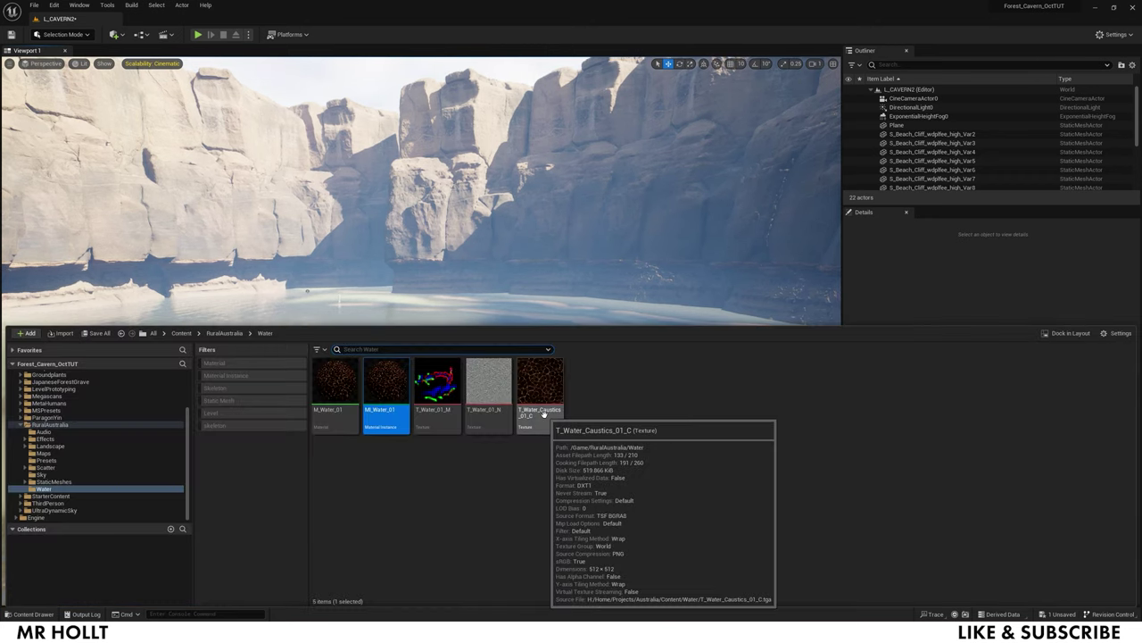
double_click(332, 384)
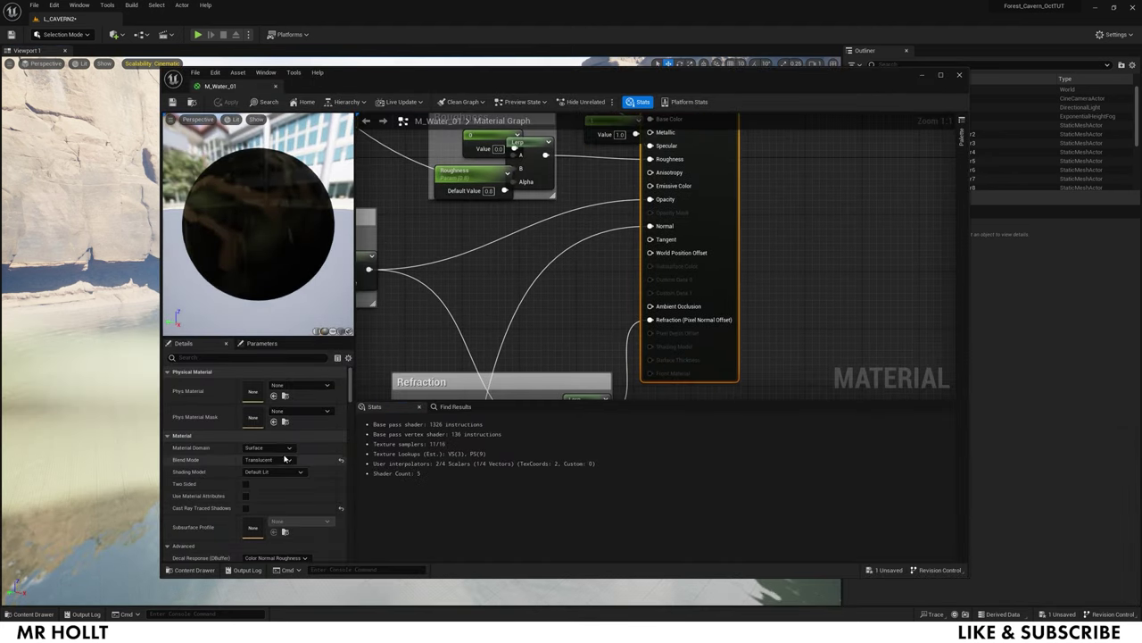
scroll(270, 471, "down", 8)
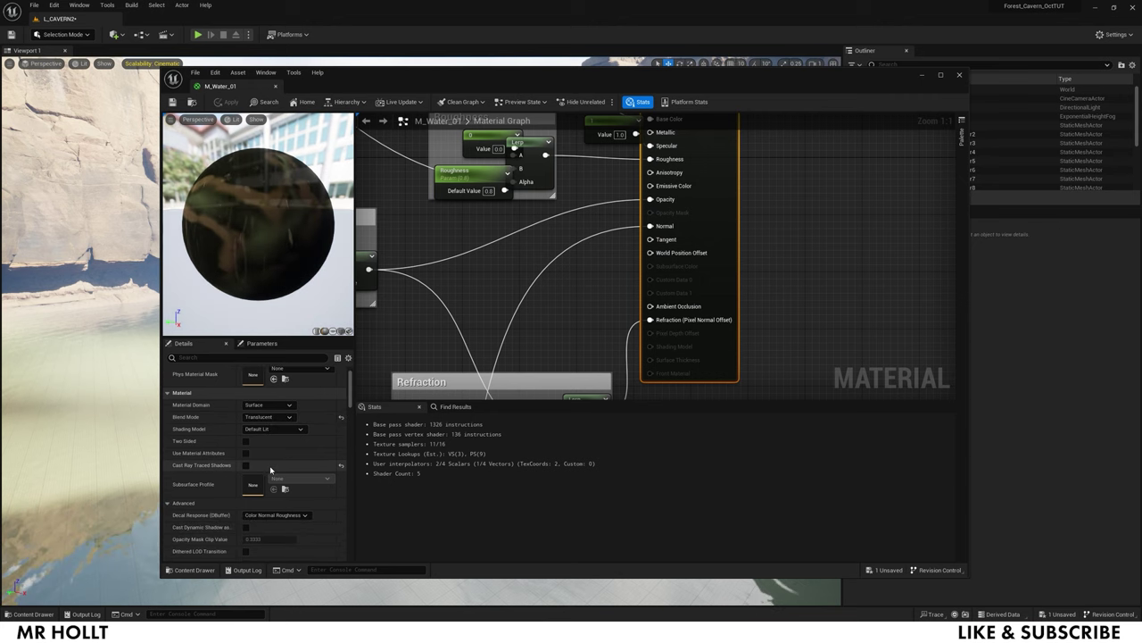
left_click(282, 470)
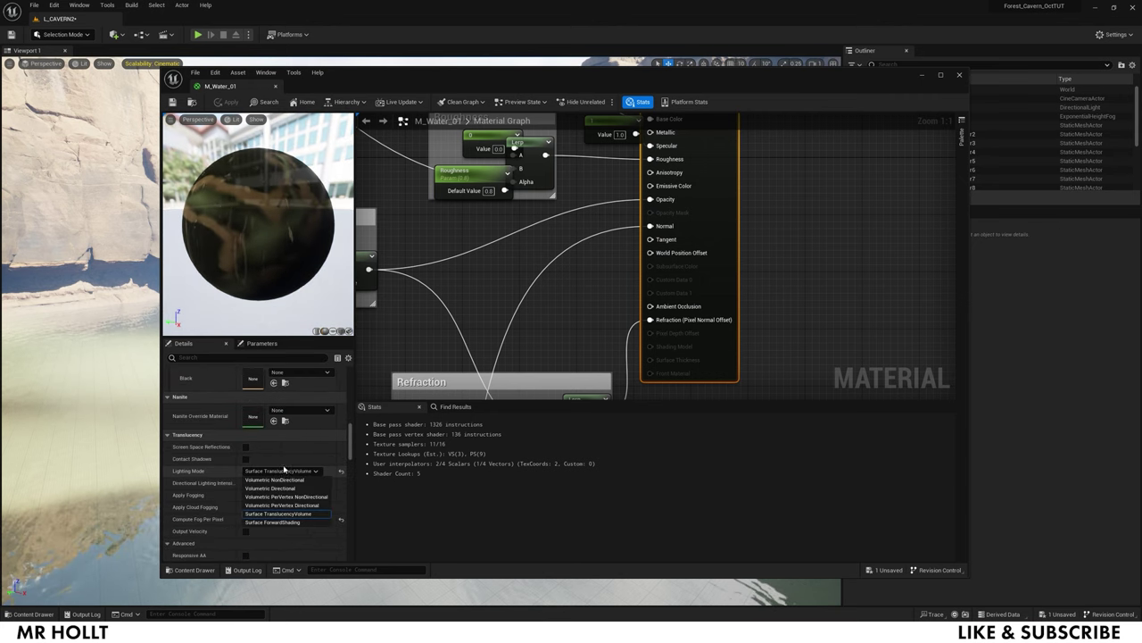
left_click(274, 523)
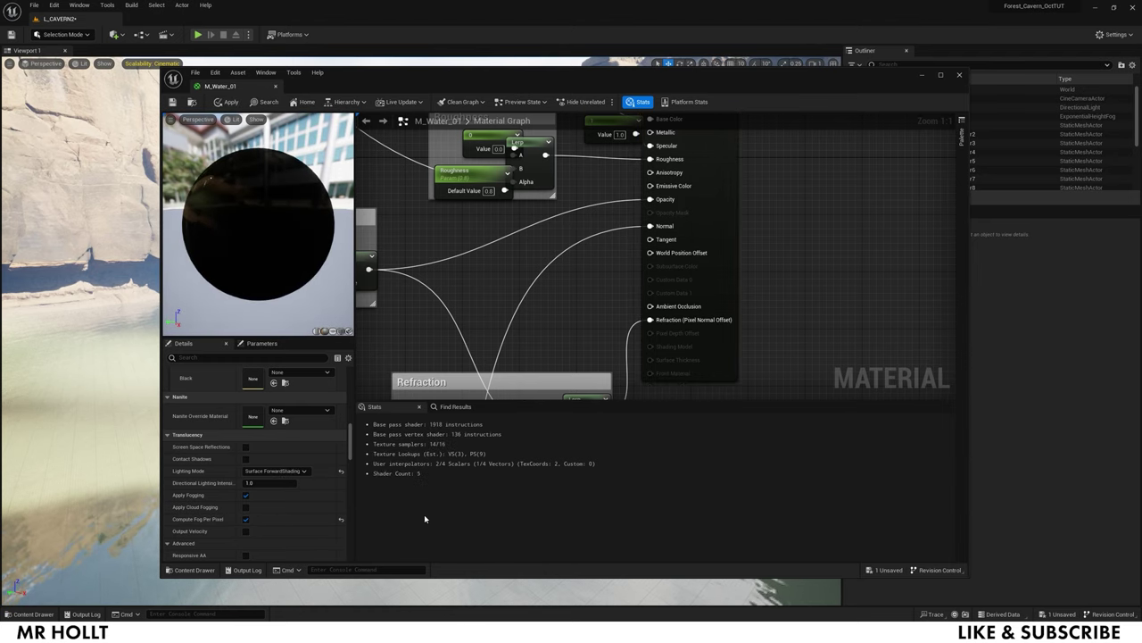
right_click_drag(477, 290, 603, 304)
left_click(227, 103)
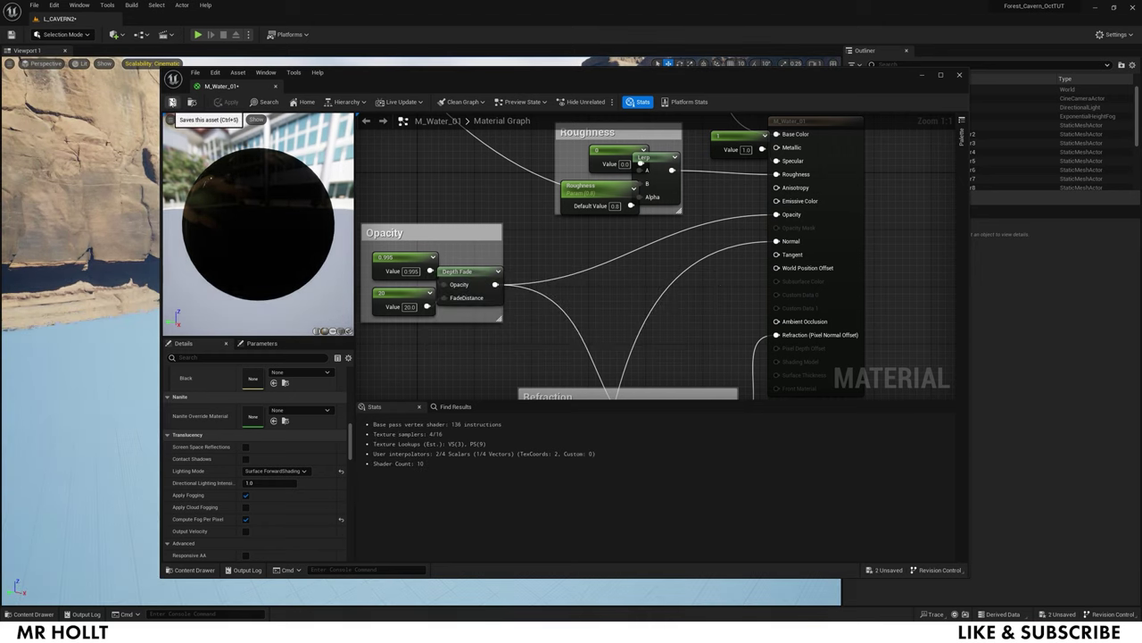
left_click(171, 102)
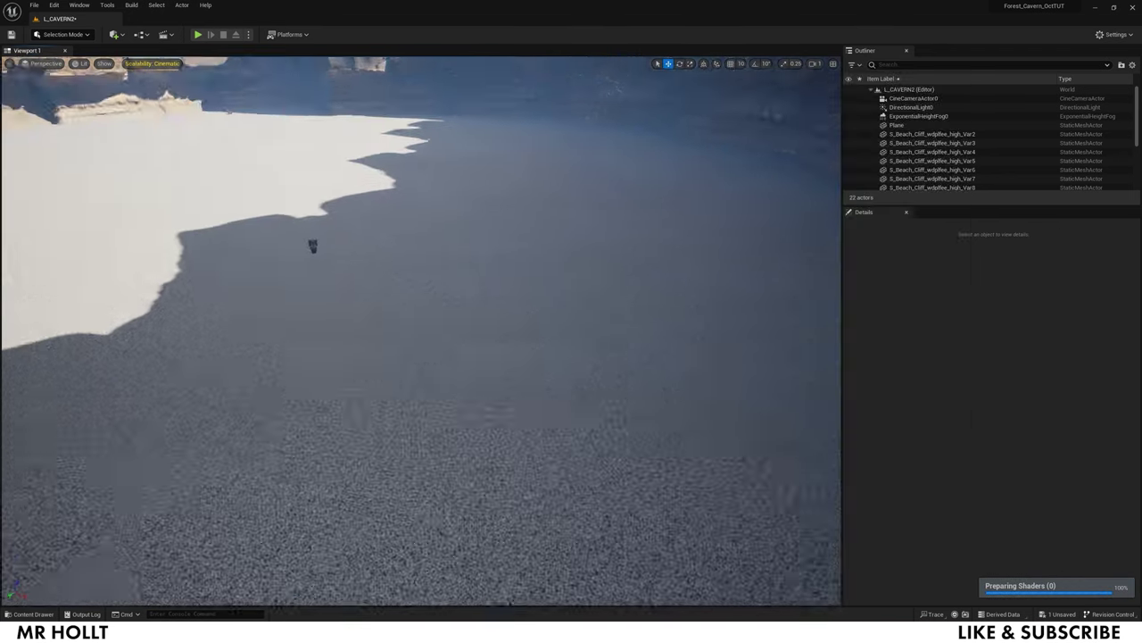
Reopen the M_Water_01 material and set the sampler source of both base Normals Texture nodes to Shared: Wrap
right_click_drag(421, 330, 446, 129)
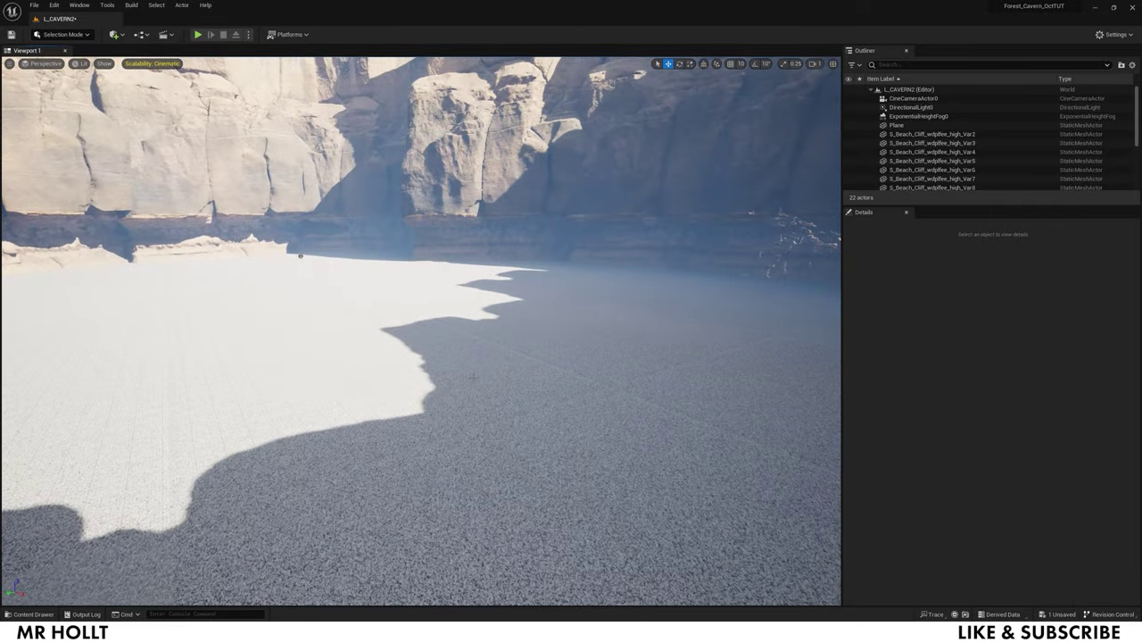
key("ctrl+space")
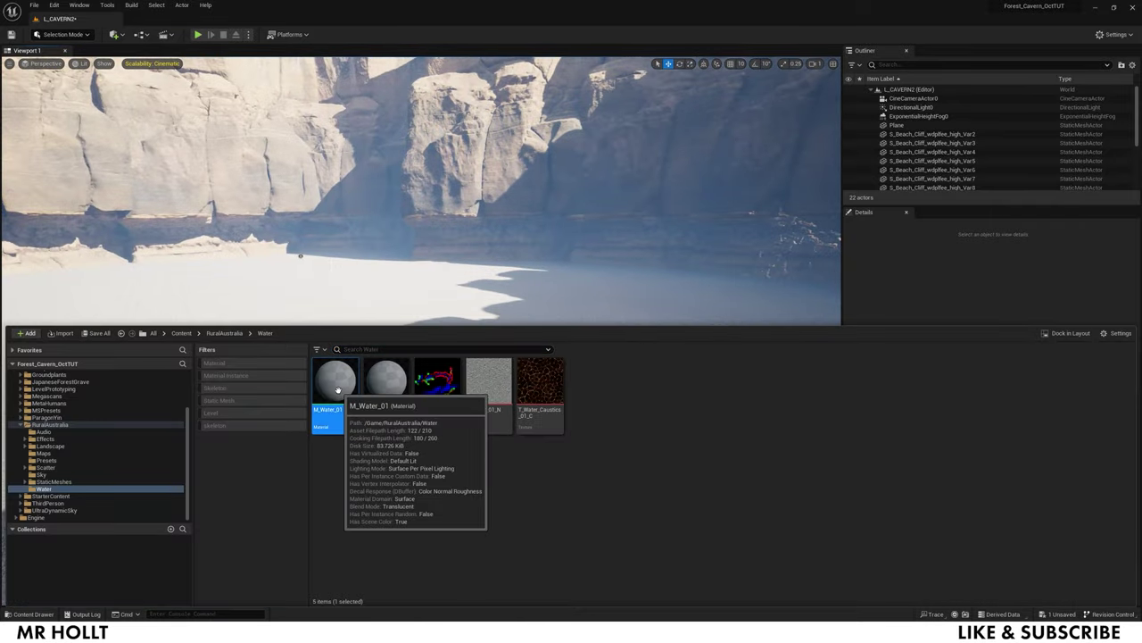
left_click(346, 464)
double_click(337, 418)
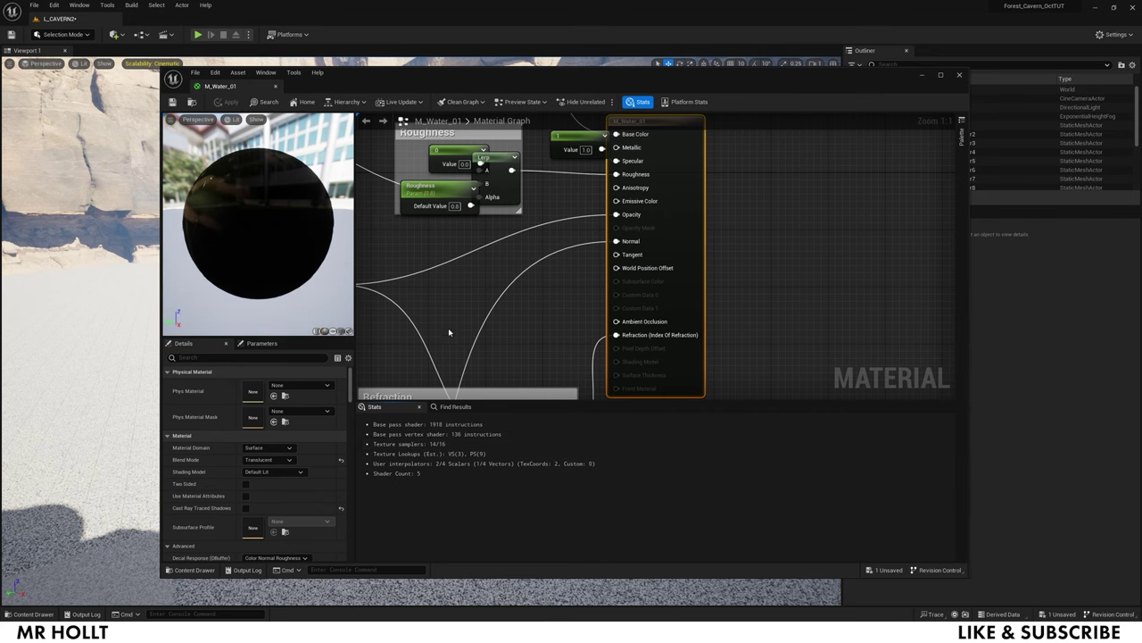
scroll(449, 332, "down", 8)
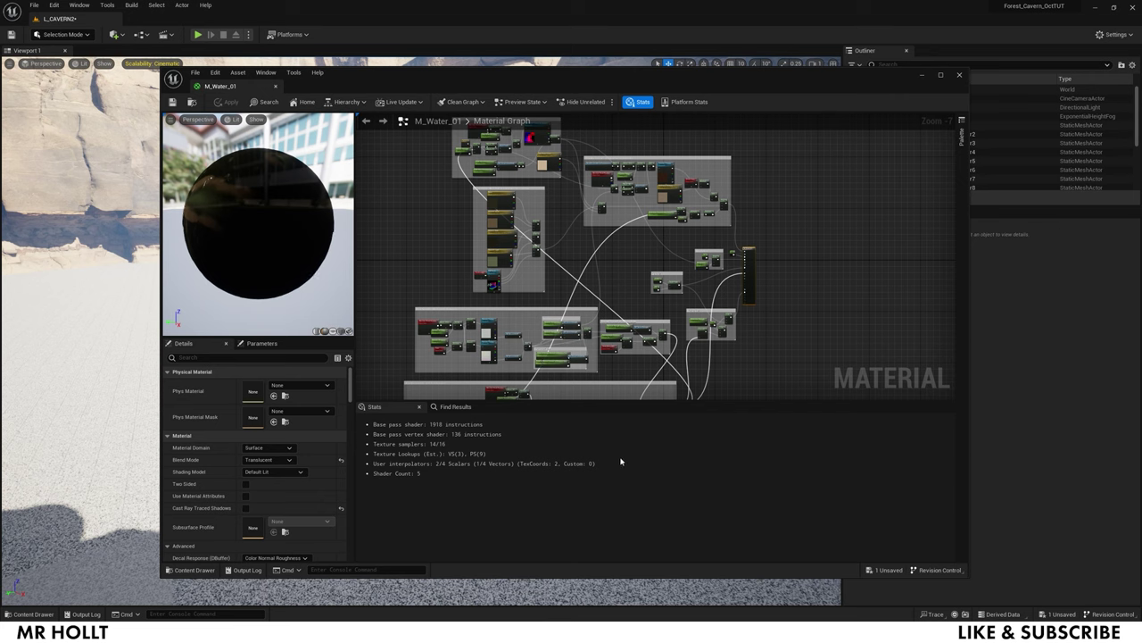
scroll(497, 267, "up", 5)
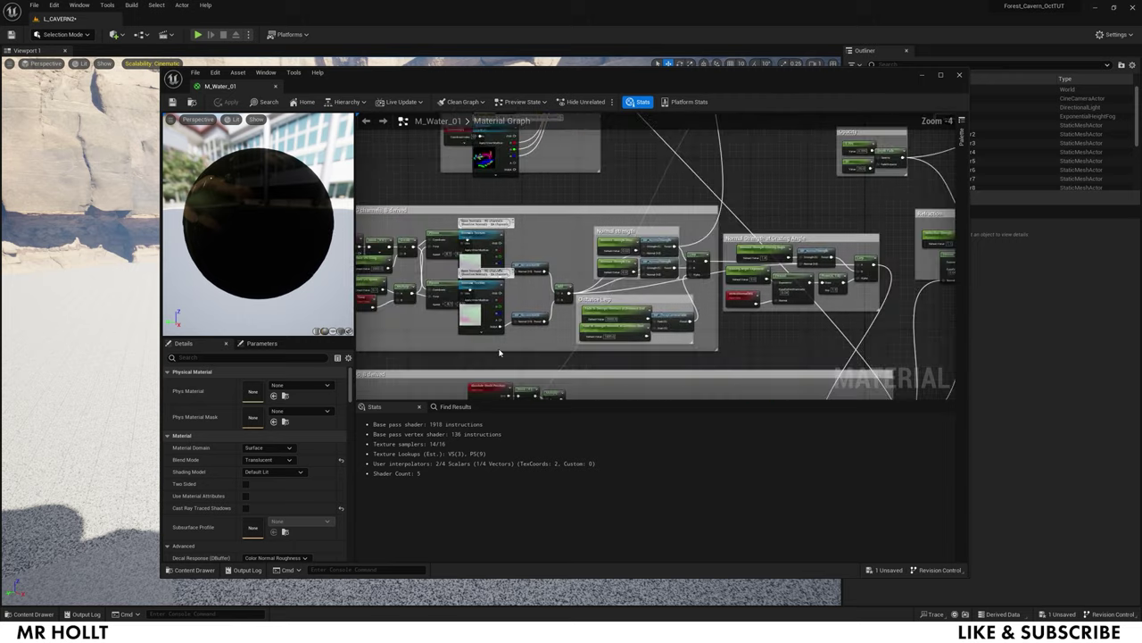
left_click(511, 236)
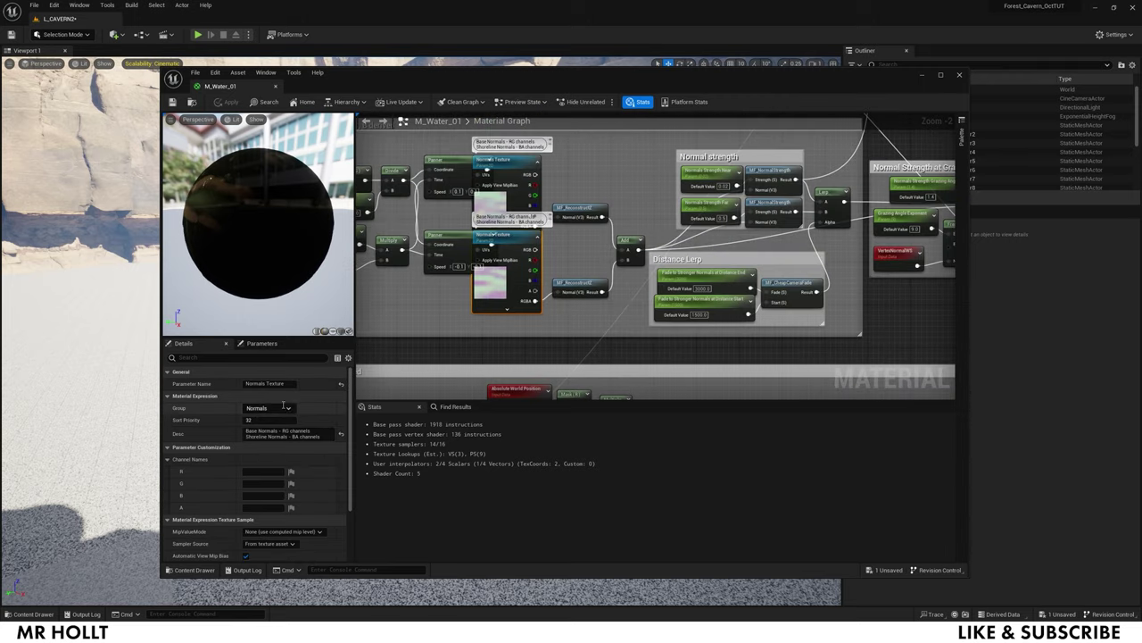
scroll(300, 413, "down", 5)
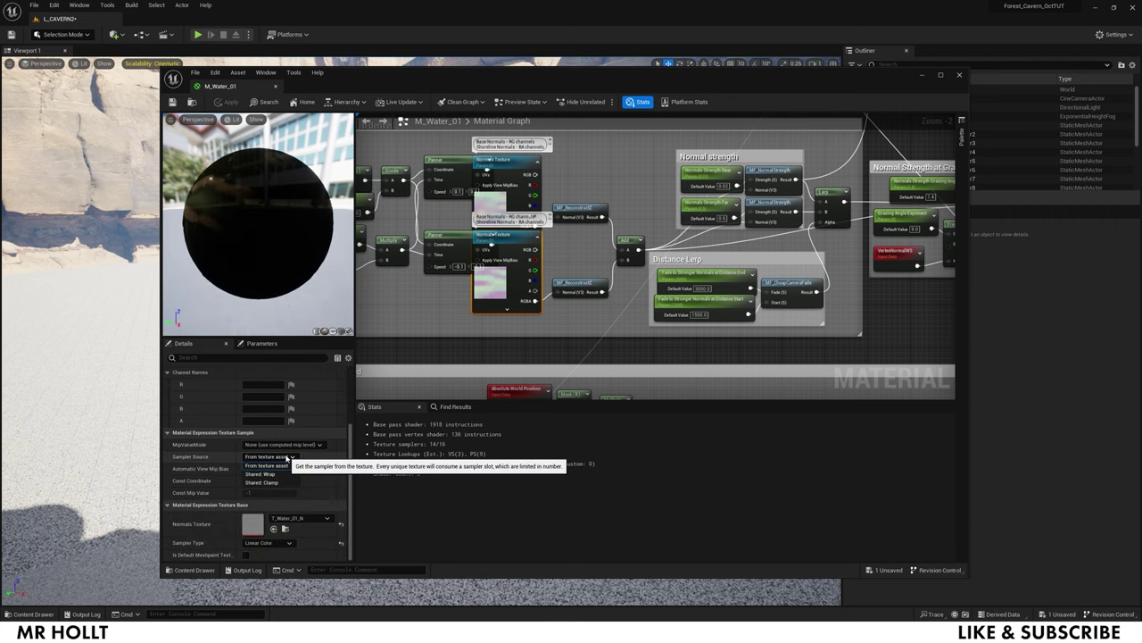
left_click(268, 456)
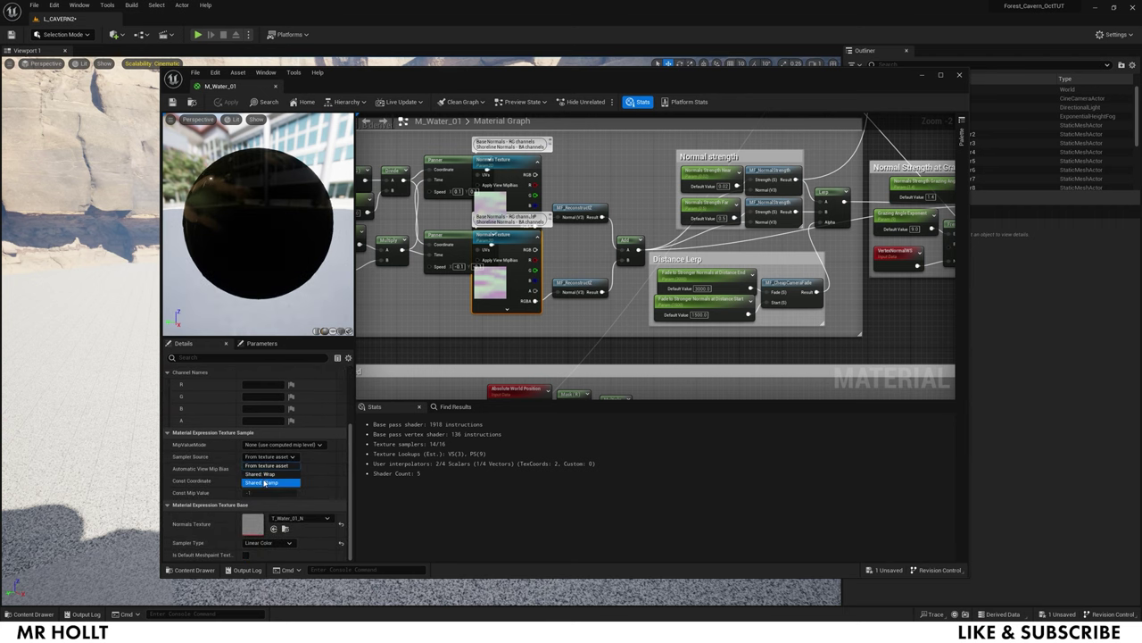
left_click(261, 474)
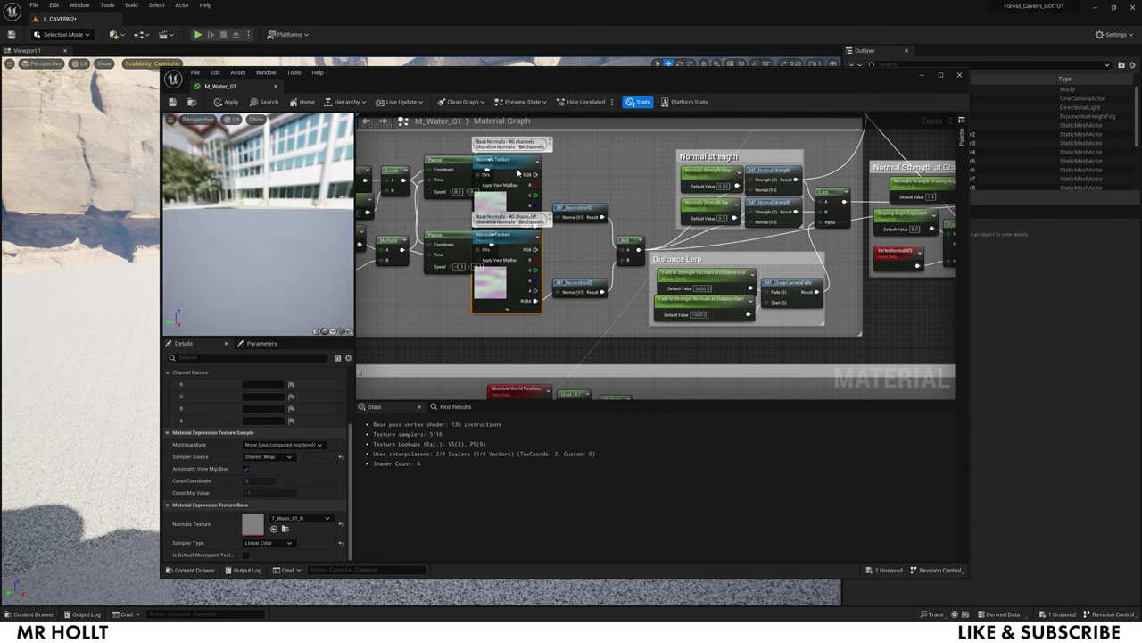
left_click(516, 166)
left_click(282, 457)
left_click(267, 474)
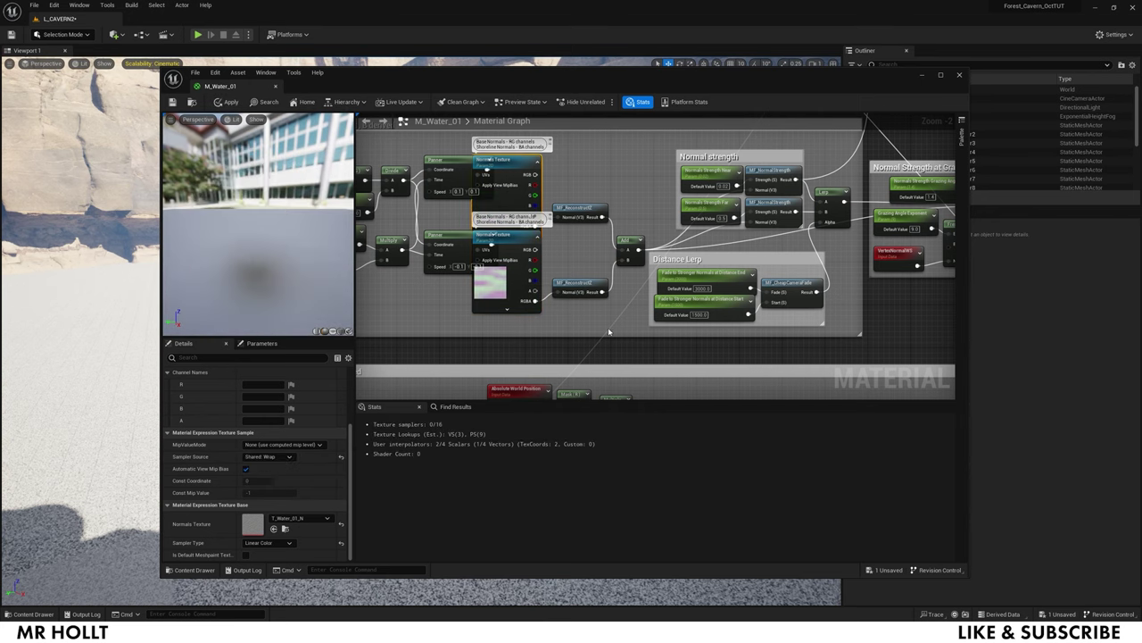
Set the sampler source of the Normals Texture node in the ripples section of the graph to Shared: Wrap
right_click_drag(609, 331, 592, 102)
left_click(731, 230)
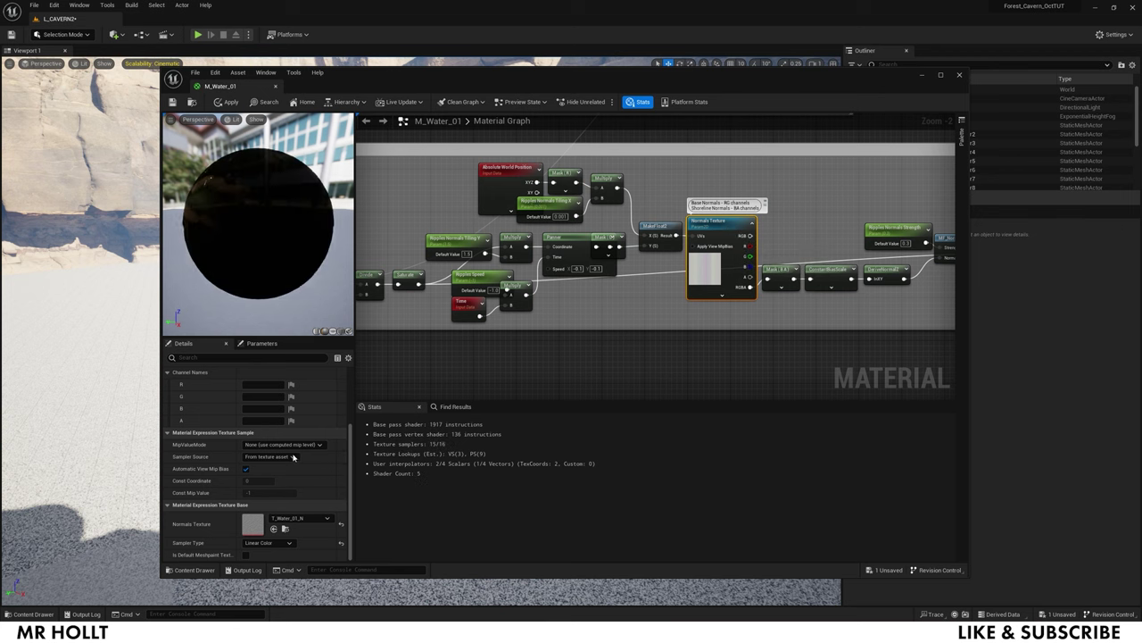
left_click(281, 457)
left_click(273, 474)
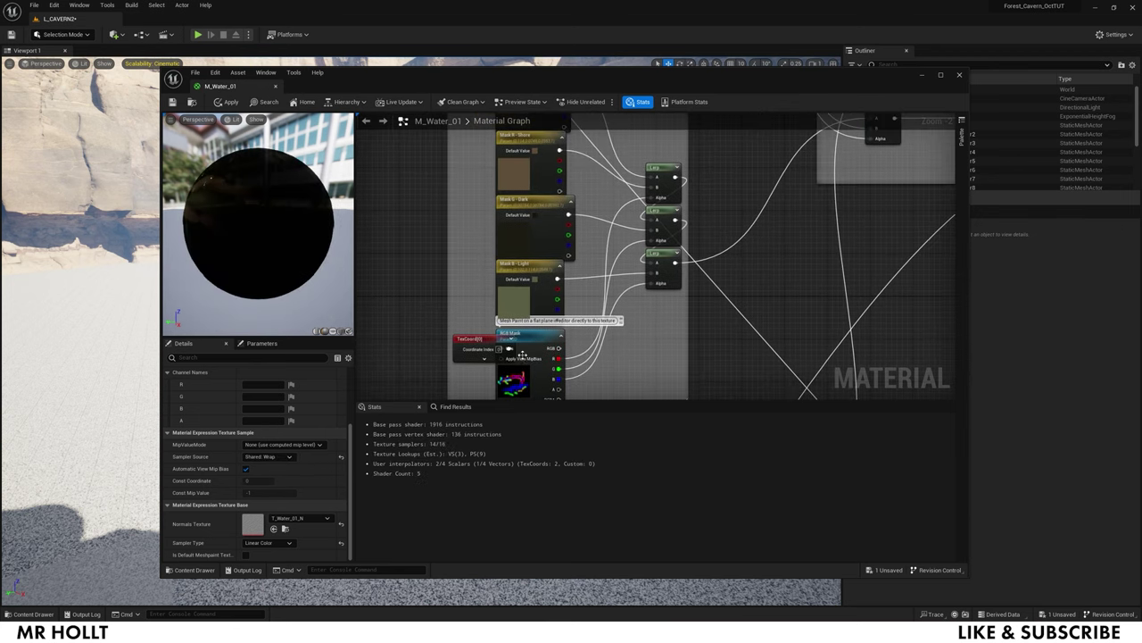
Change the RGB Mask texture node's sampler source to Shared: Wrap
left_click(530, 343)
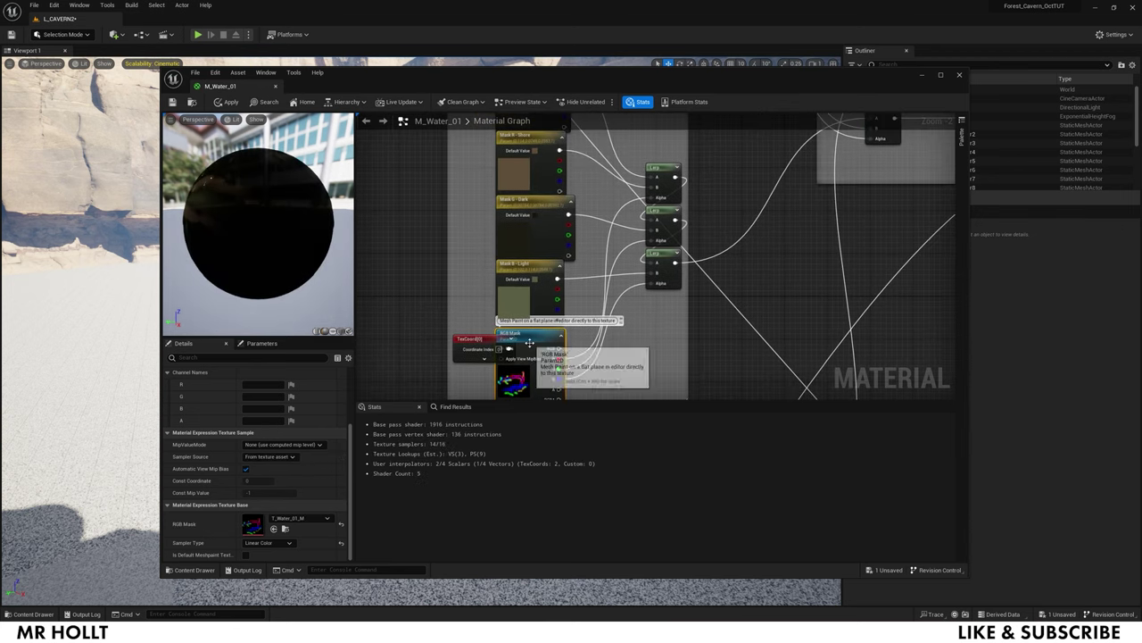
left_click(267, 456)
left_click(271, 466)
left_click(271, 459)
left_click(266, 474)
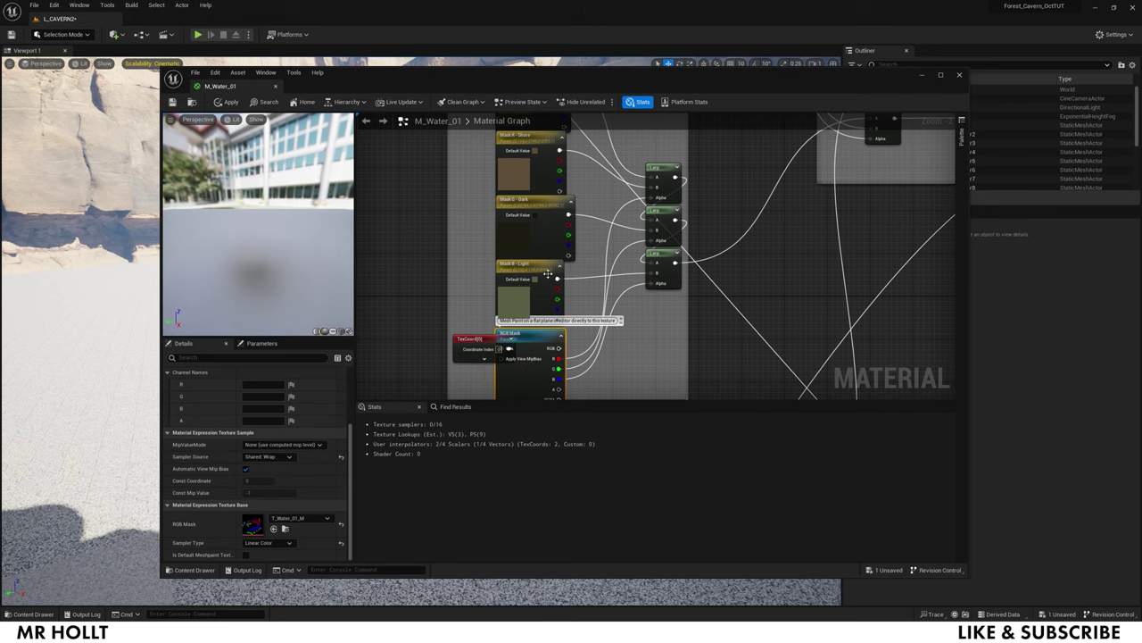
Set the sampler source of the Dirty Water Texture and Caustics Texture nodes to Shared: Wrap
left_click(536, 265)
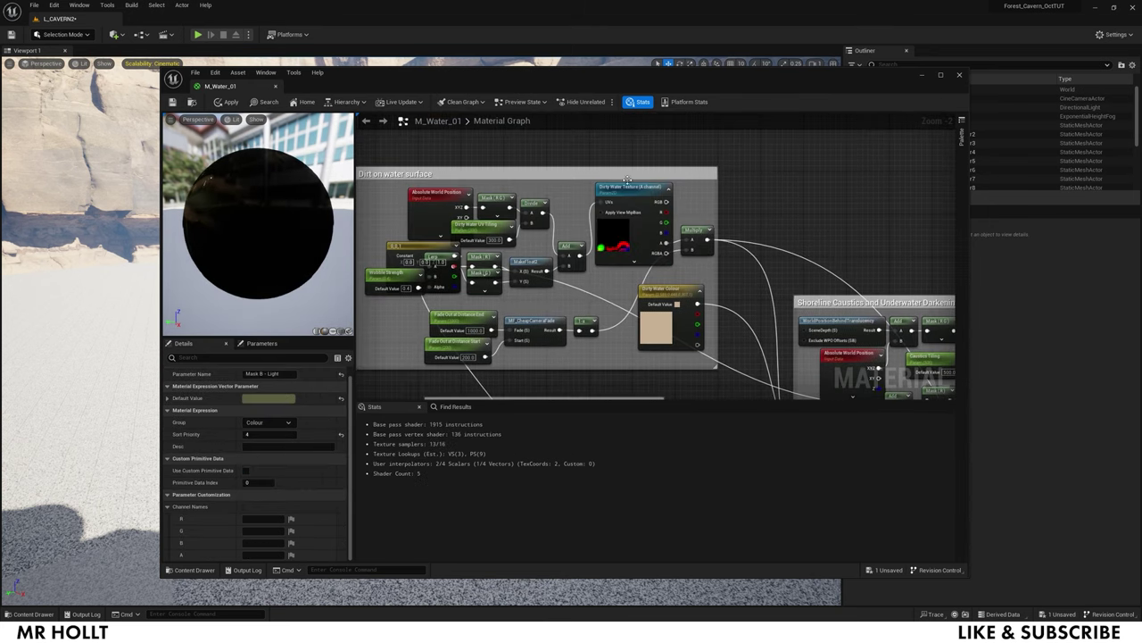
left_click(631, 188)
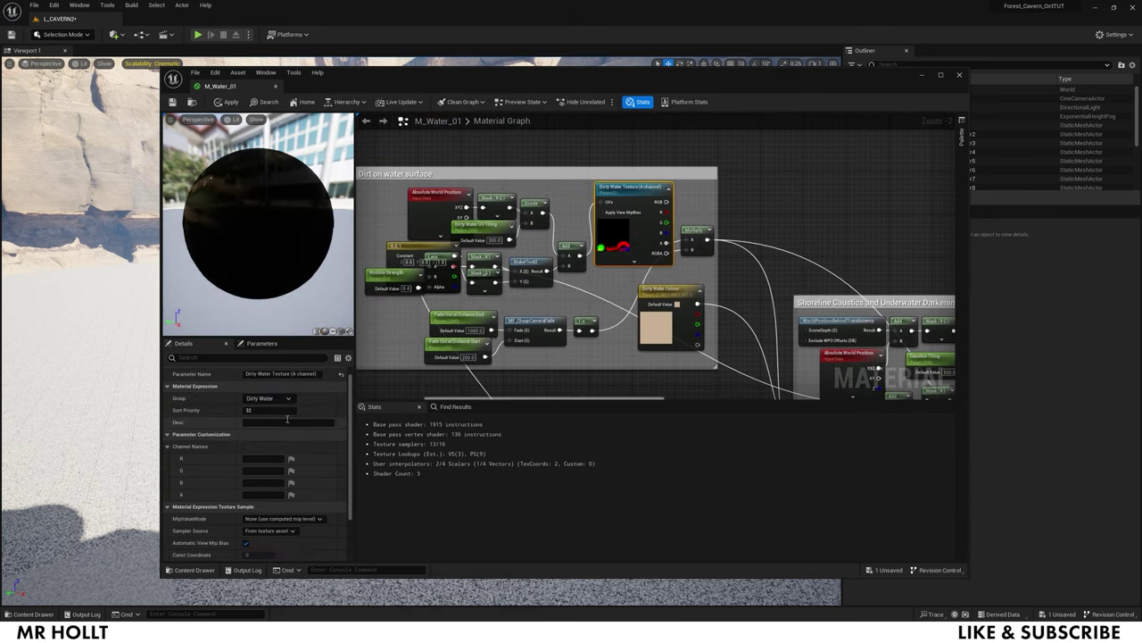
left_click(268, 530)
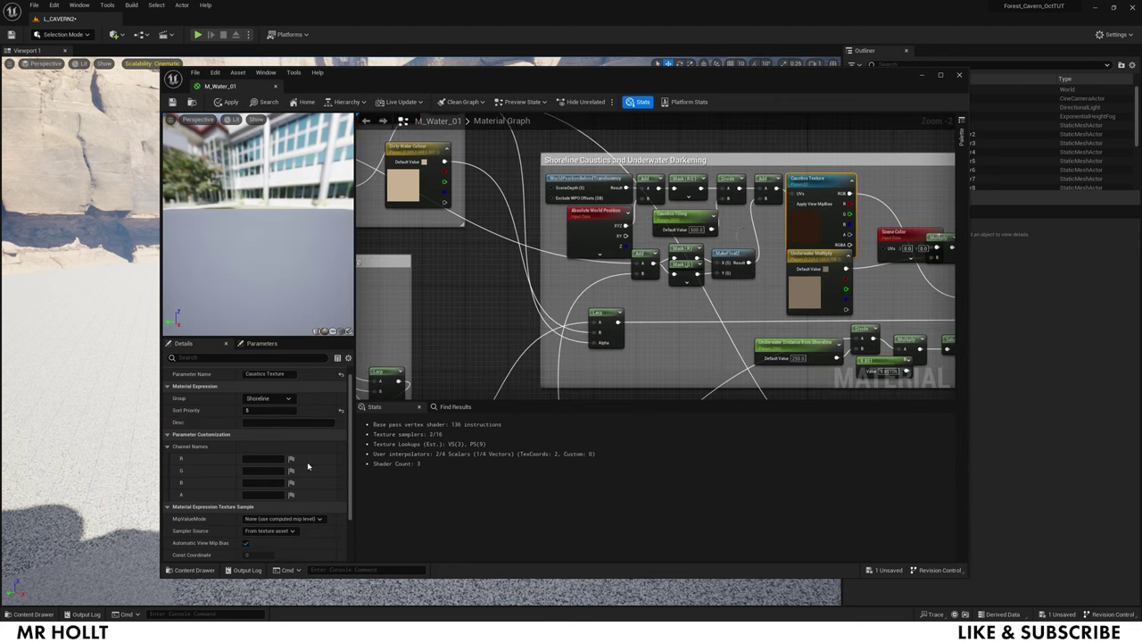
left_click(269, 530)
left_click(264, 546)
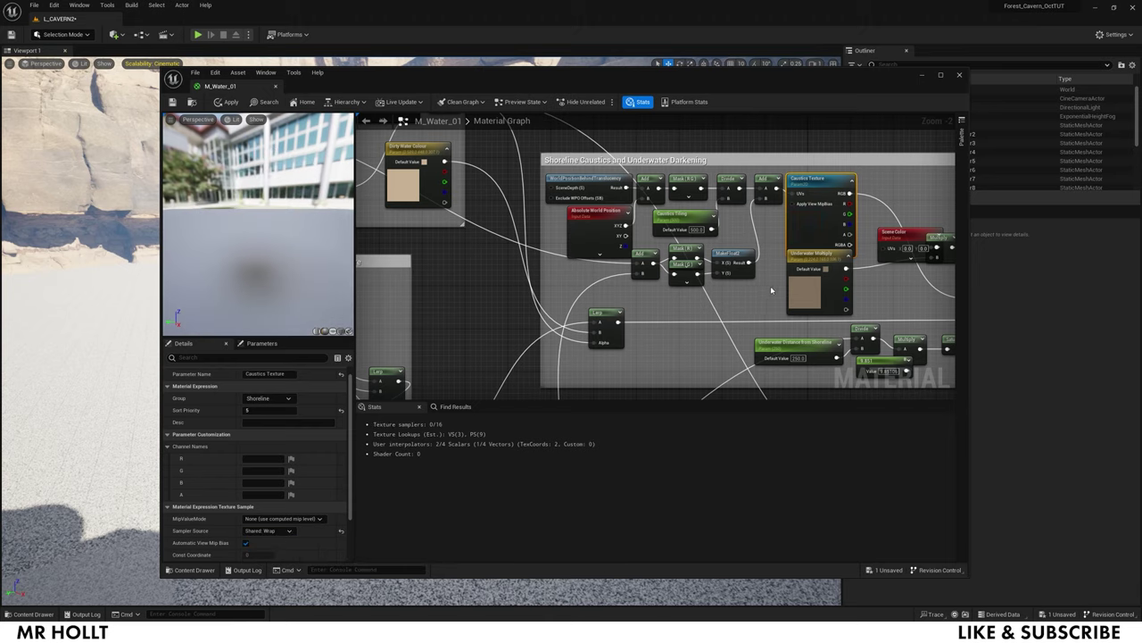
Save the changes to the M_Water_01 material and inspect the water surface across the cavern in the level viewport
right_click_drag(914, 357, 587, 234)
scroll(636, 312, "down", 1)
right_click_drag(665, 328, 672, 158)
scroll(672, 158, "down", 4)
key("ctrl+s")
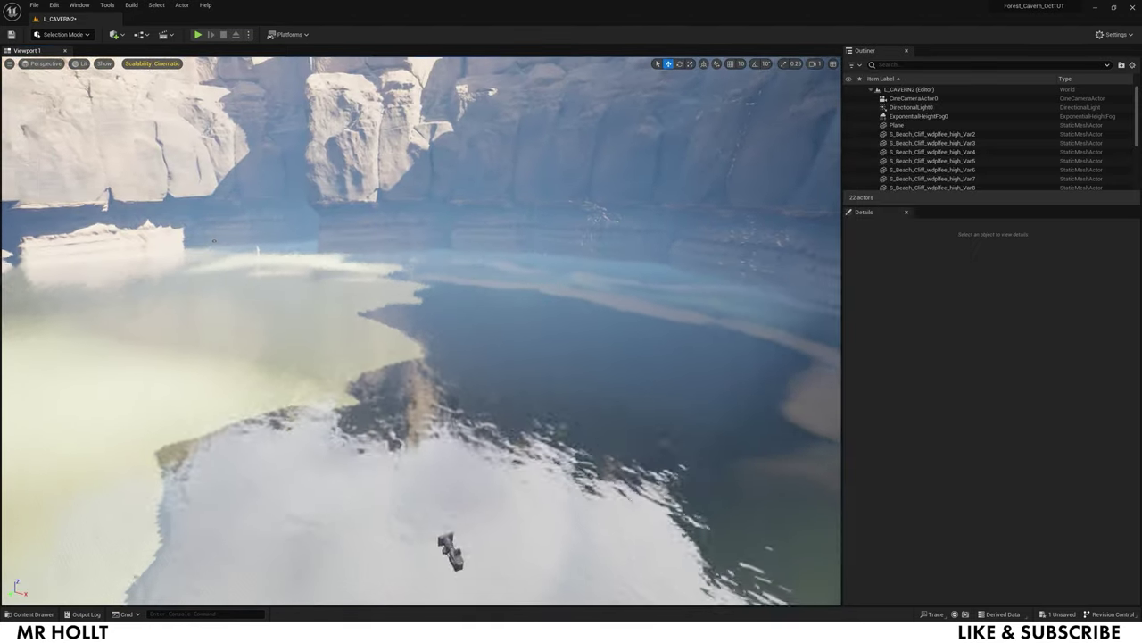
key("s")
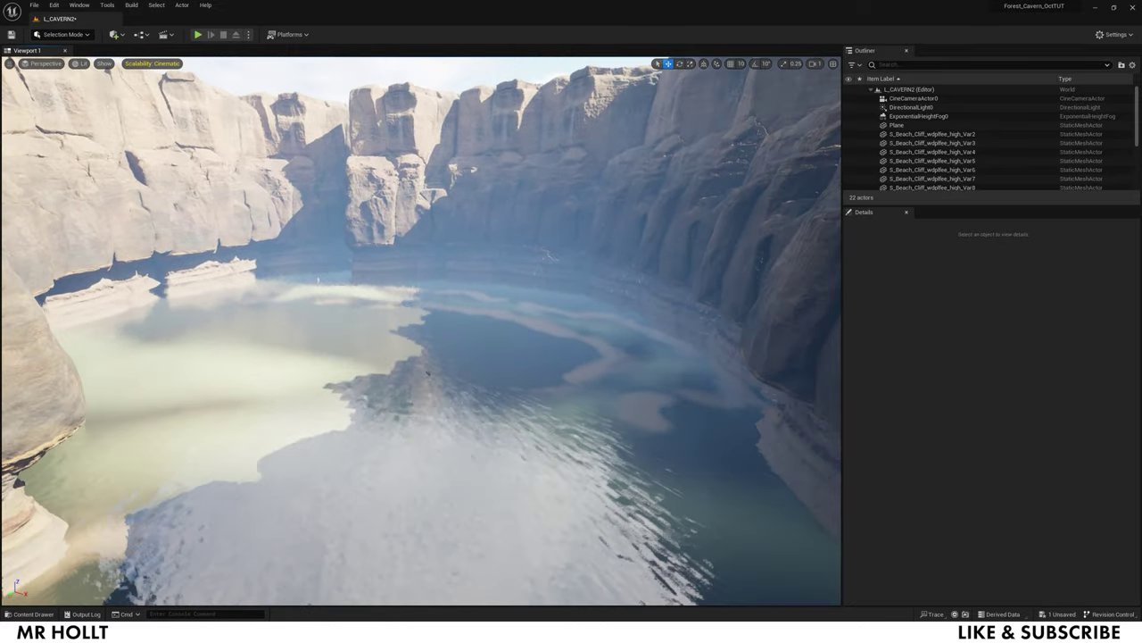
key("s")
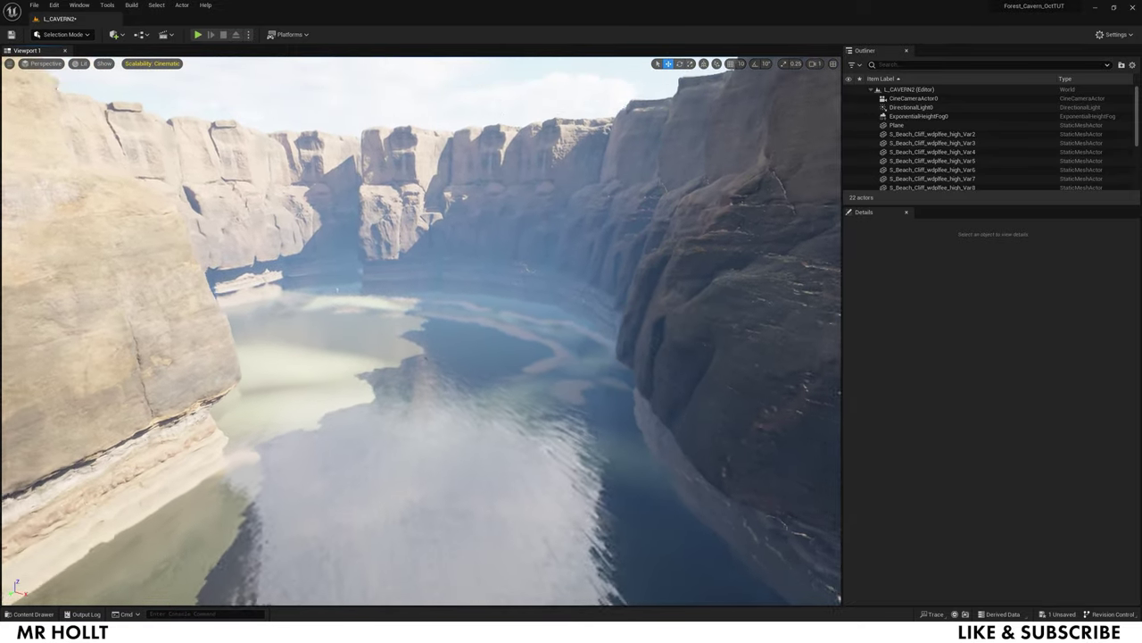
key("s")
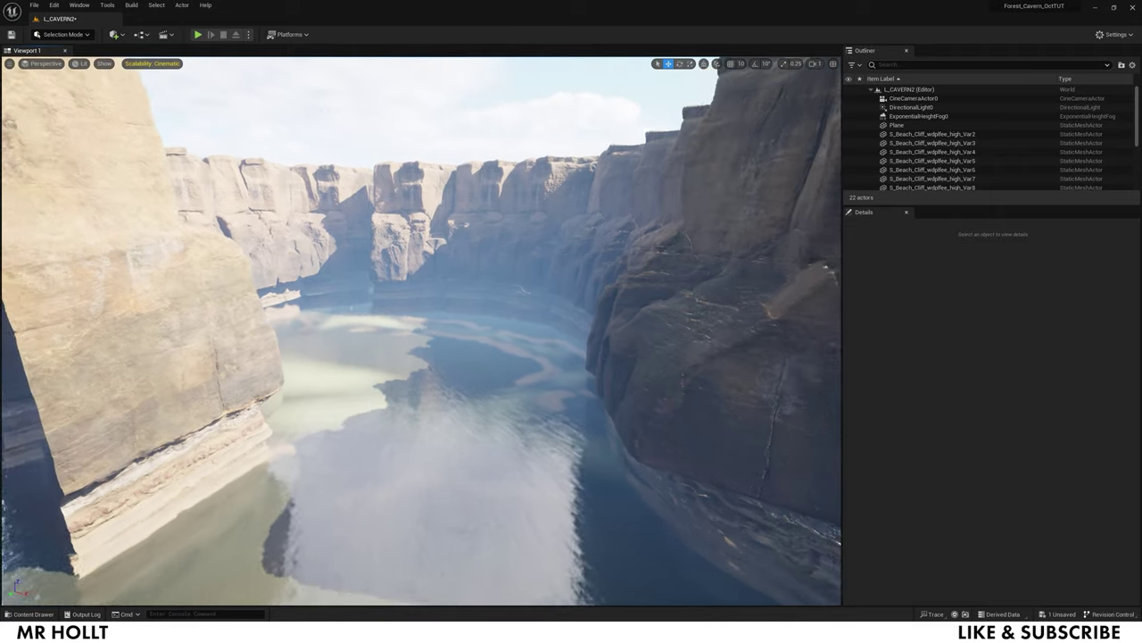
right_click_drag(504, 325, 504, 325)
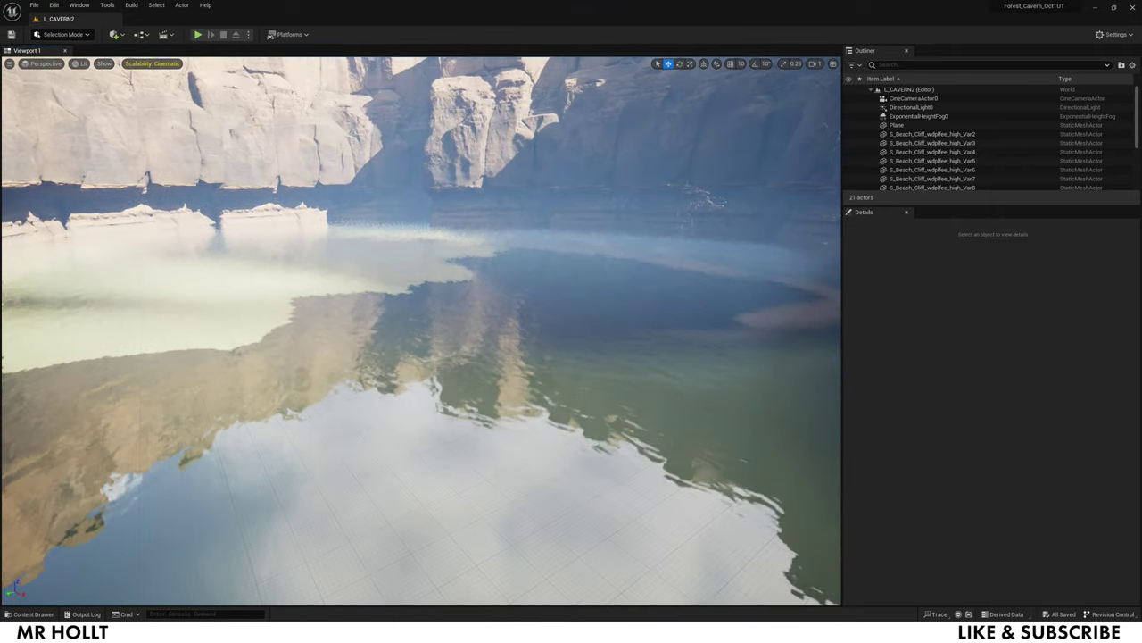
Switch to the Epic Games Launcher and look up the Japanese Forest Grave pack in the Unreal Engine library vault
left_click(612, 631)
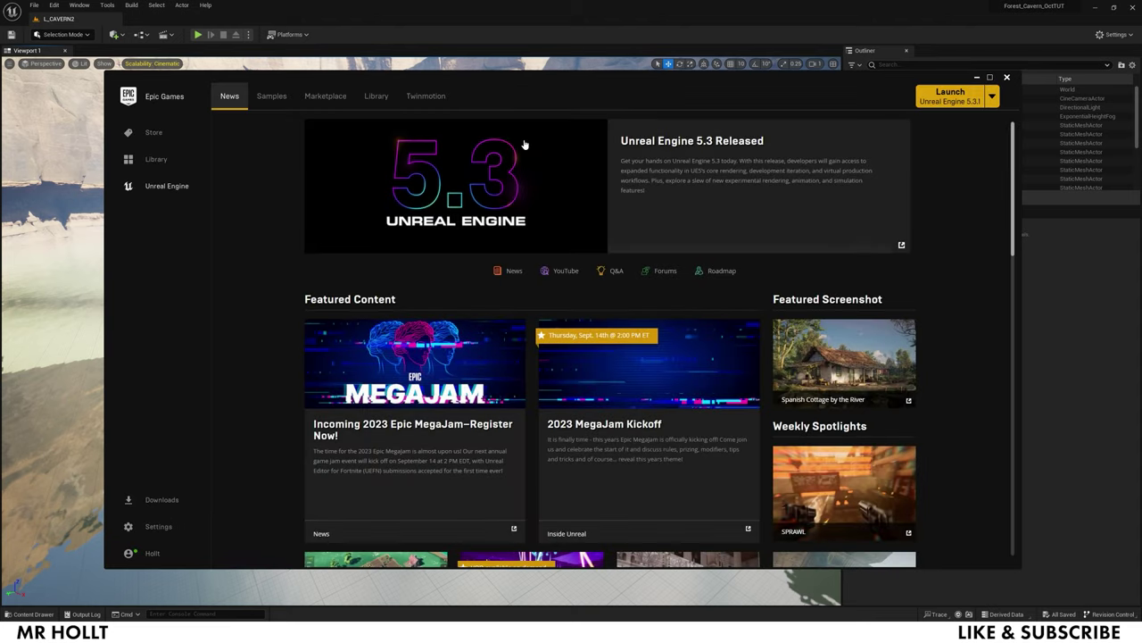
left_click(376, 96)
scroll(594, 306, "down", 3)
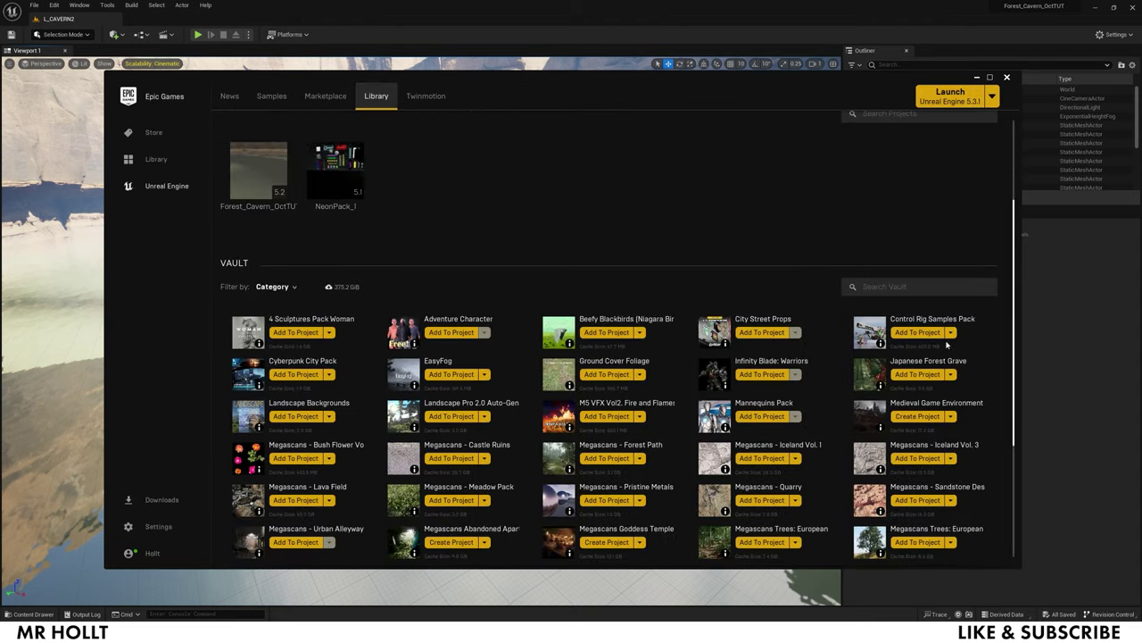
left_click(947, 361)
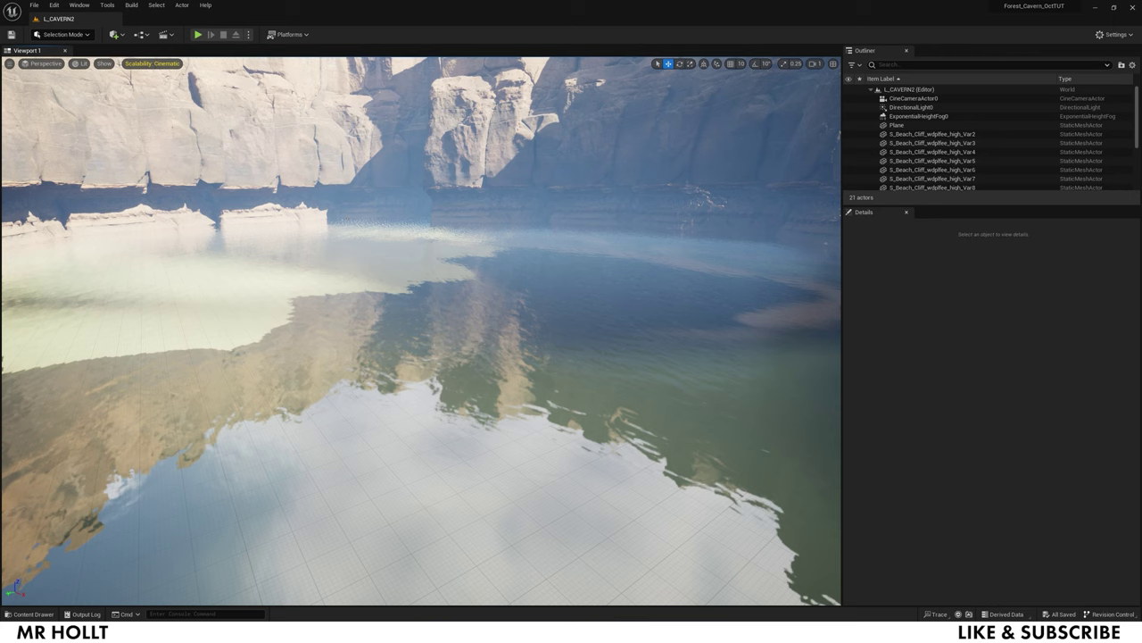
key("alt+Tab")
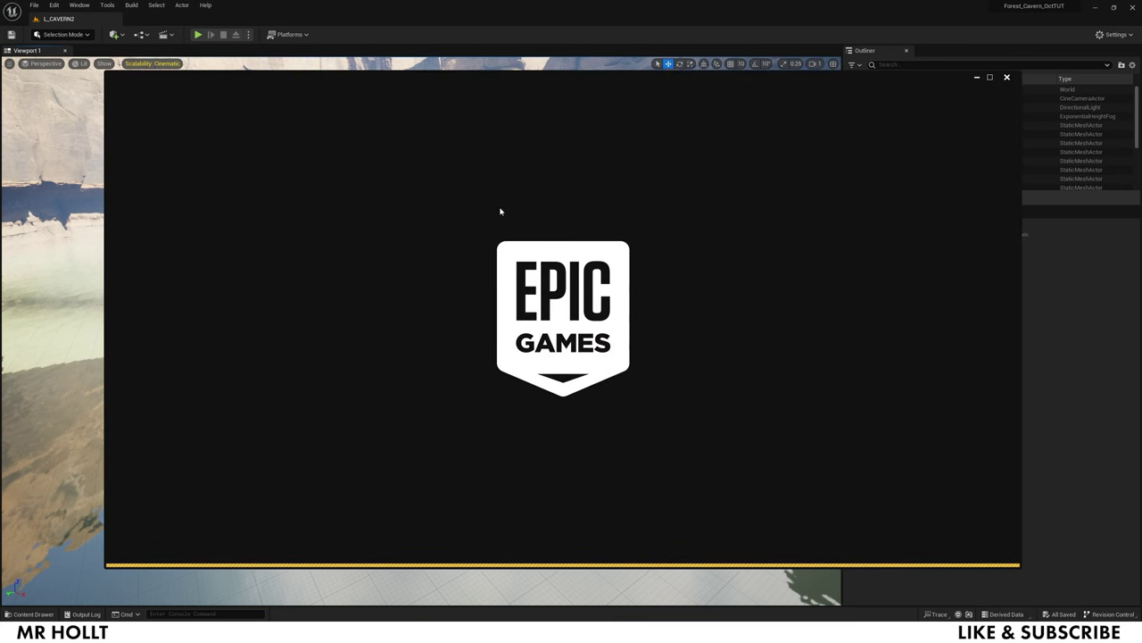
left_click(377, 97)
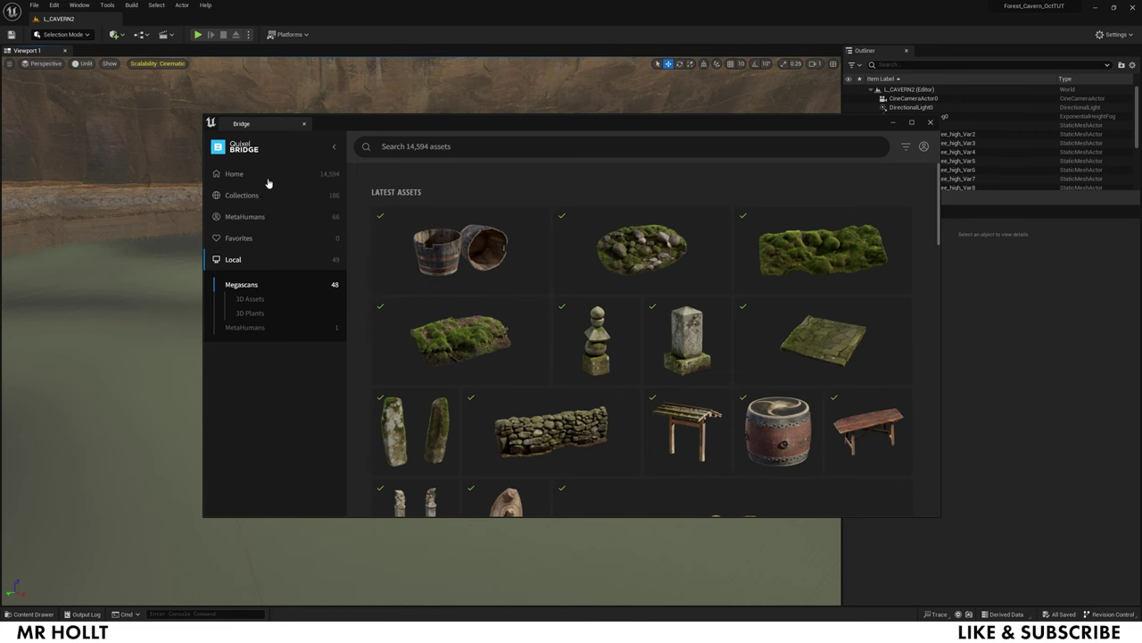
Search Bridge's 3D Assets category for Japanese assets
left_click(236, 174)
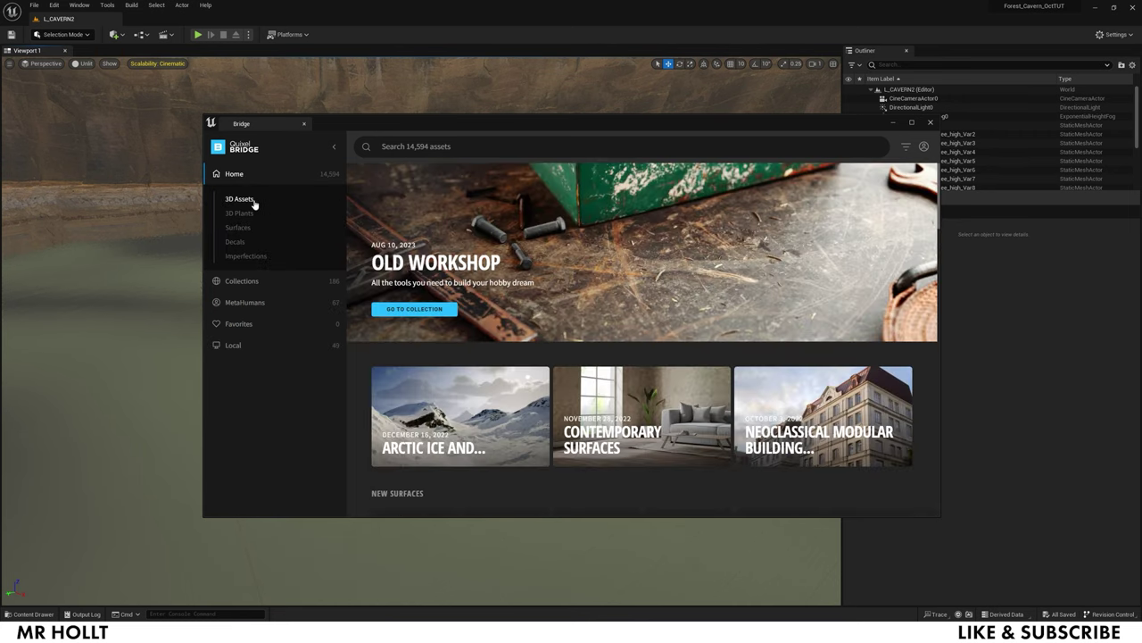
left_click(239, 199)
left_click(475, 146)
type("j")
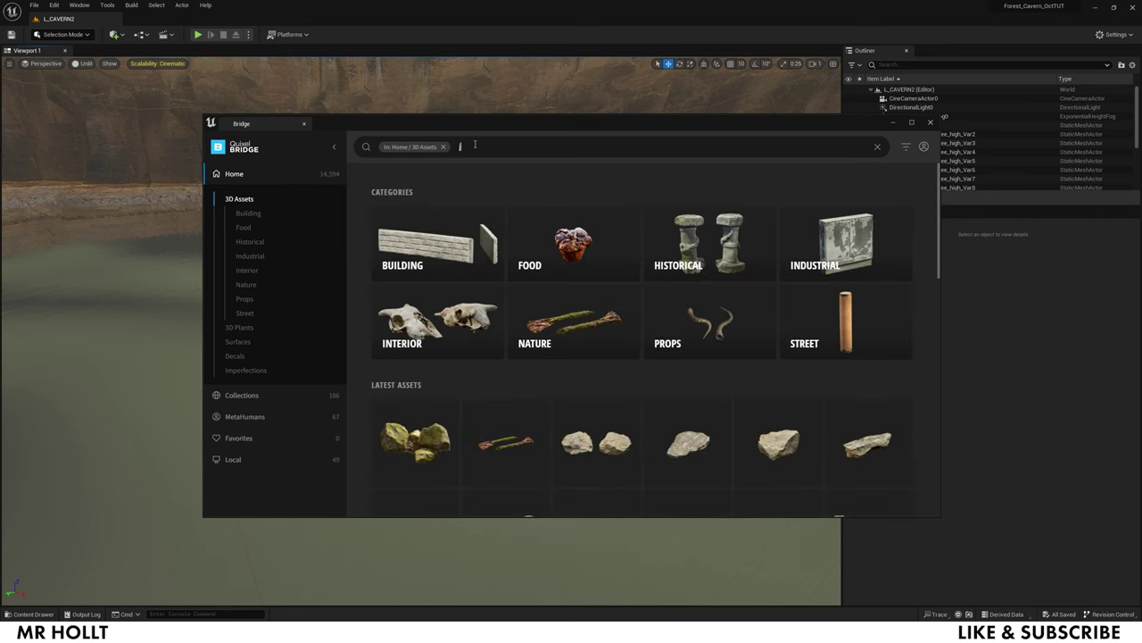
type("apa")
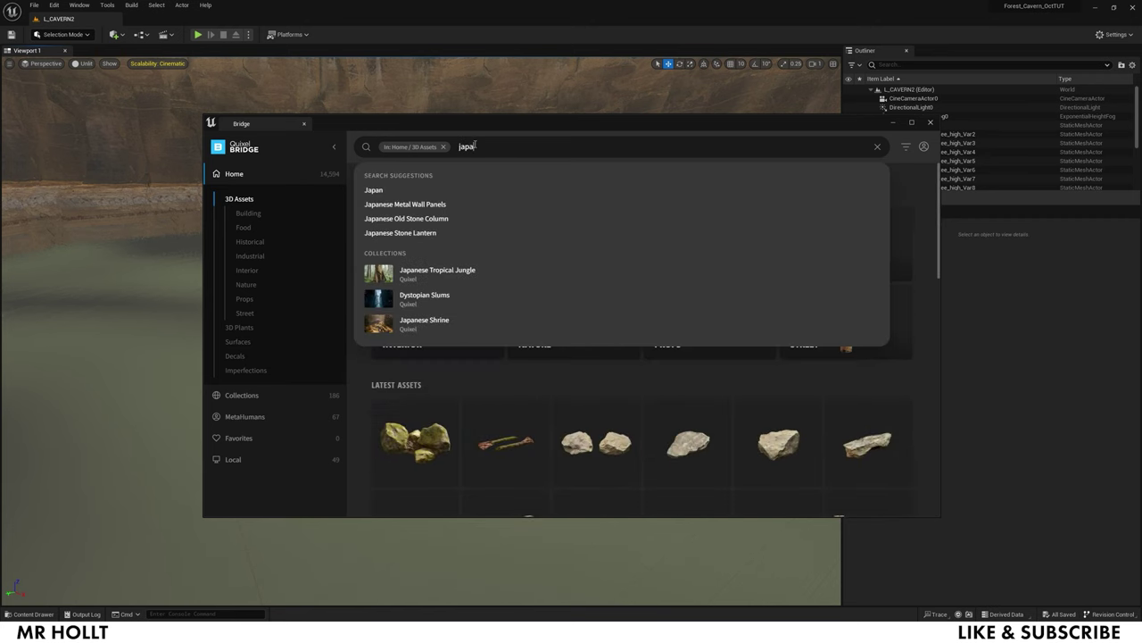
type("nese")
left_click(405, 190)
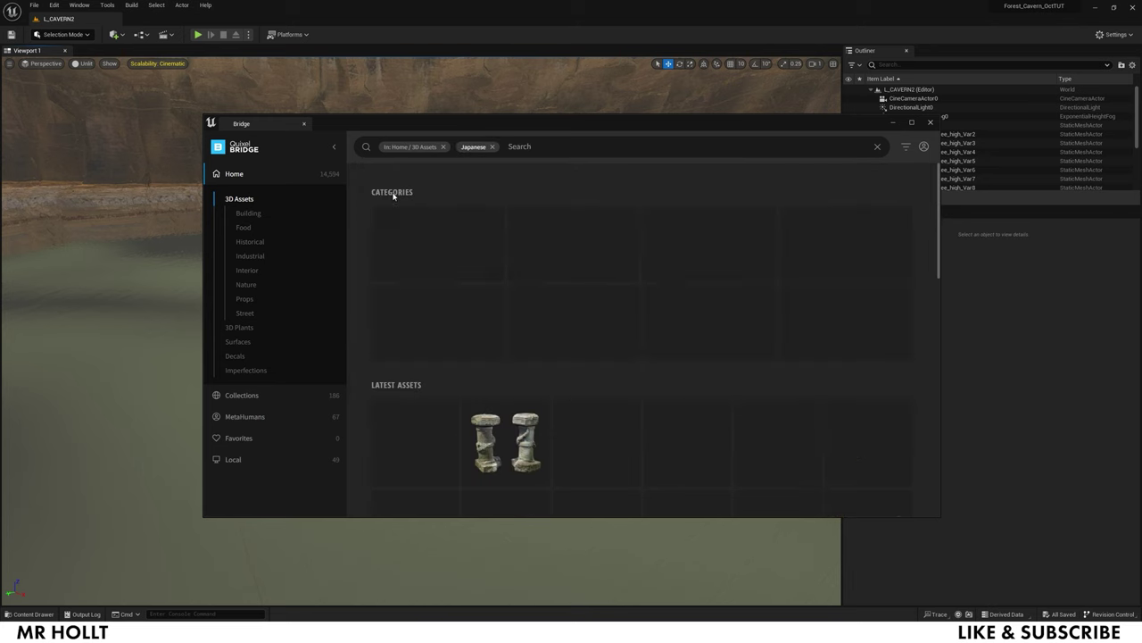
Look through the Japanese 3D asset results for rocks, walls, stairs, lanterns, gravestones and mossy embankments
scroll(740, 326, "down", 5)
scroll(742, 330, "down", 2)
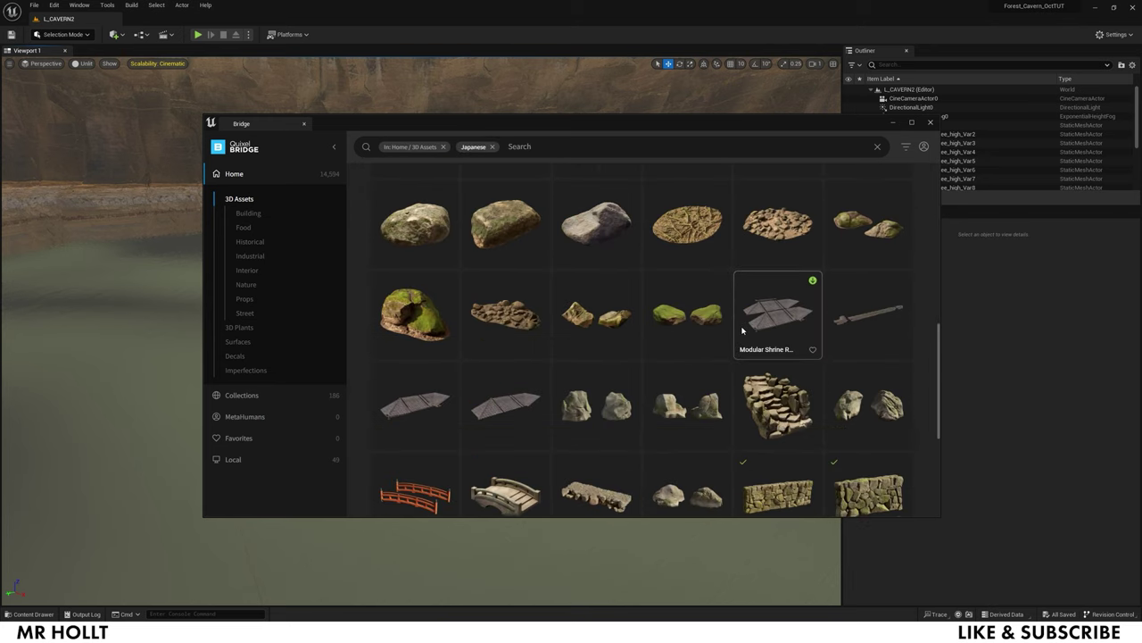
scroll(742, 330, "down", 4)
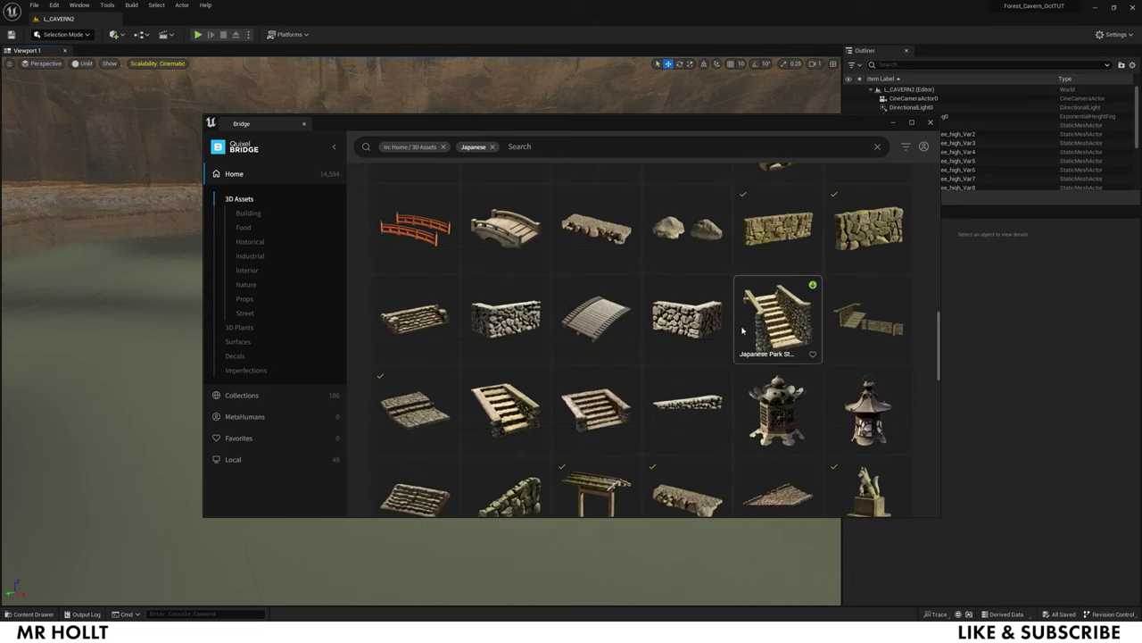
scroll(742, 331, "down", 4)
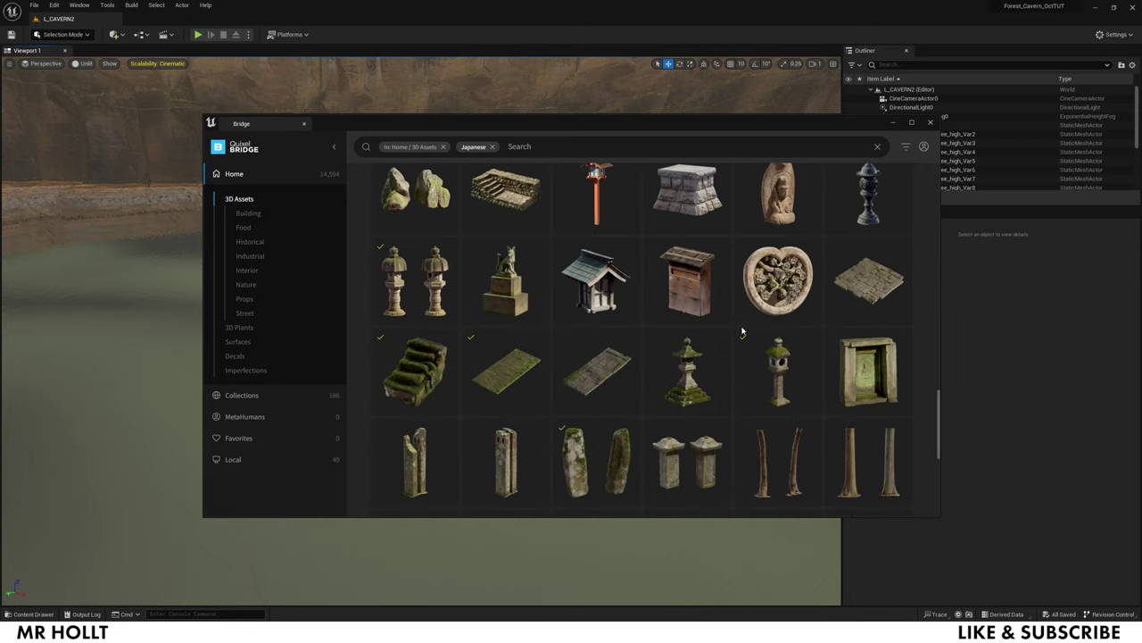
scroll(742, 330, "down", 5)
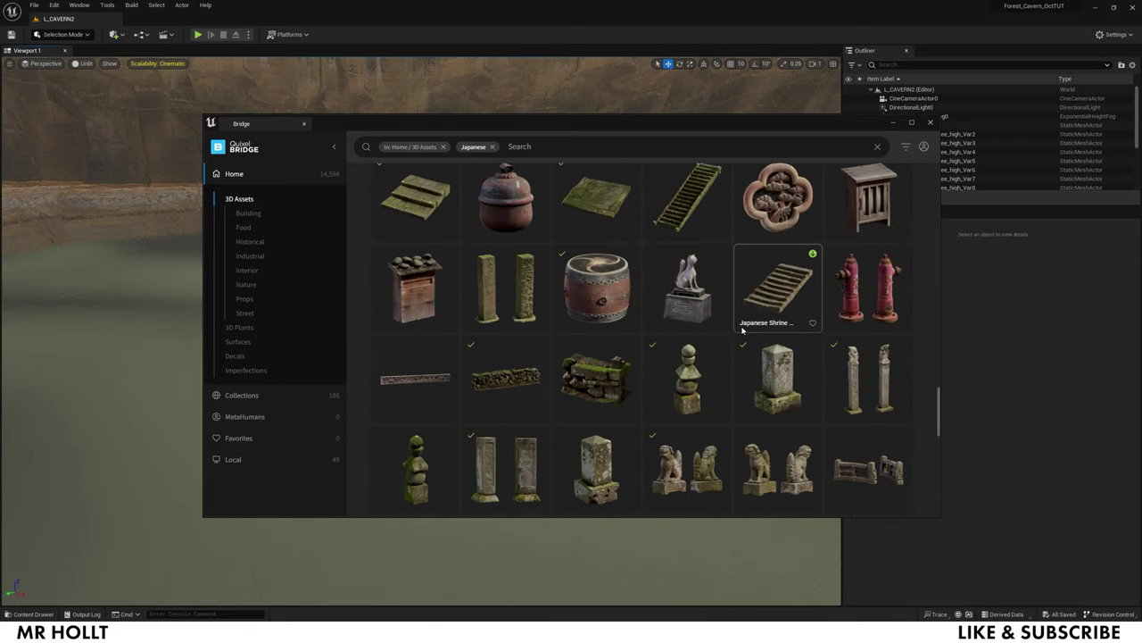
scroll(741, 330, "down", 3)
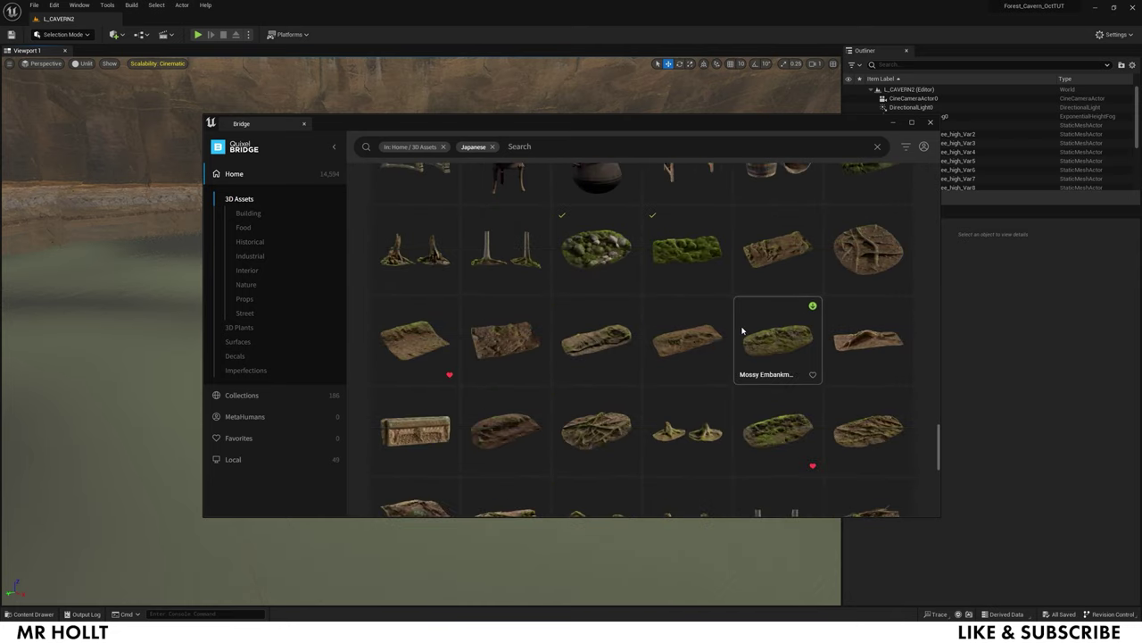
scroll(727, 333, "down", 2)
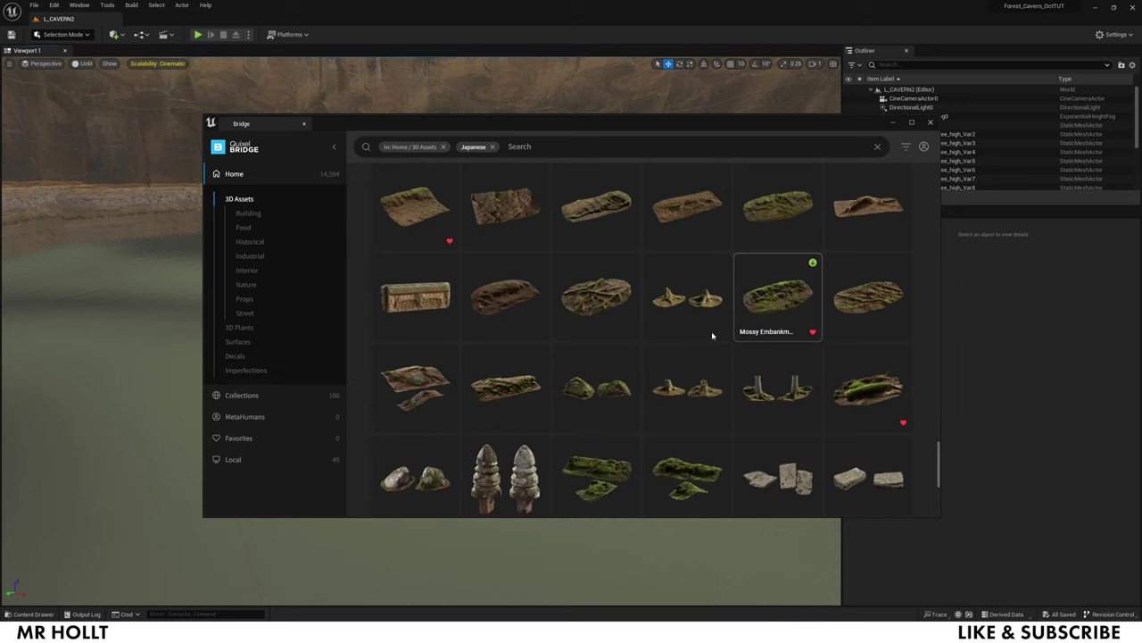
Review the locally downloaded Megascans props: the Japanese Gravestones, Japanese Antique Kannon Statue, Dirty Wooden Table and Wooden Boat
left_click(233, 459)
left_click(615, 340)
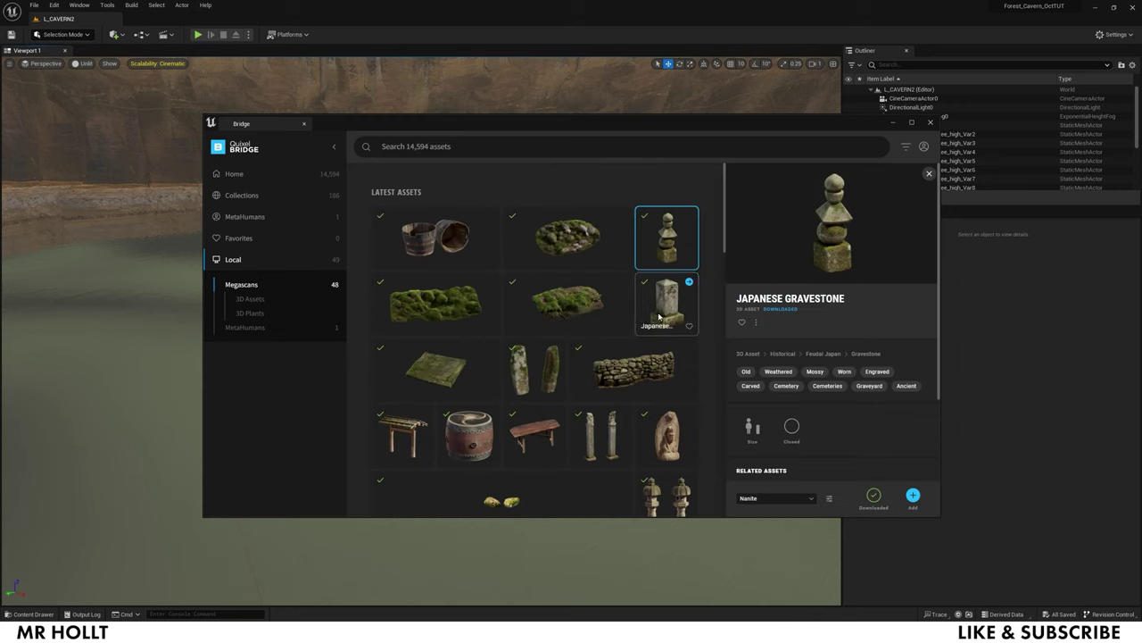
left_click(679, 304)
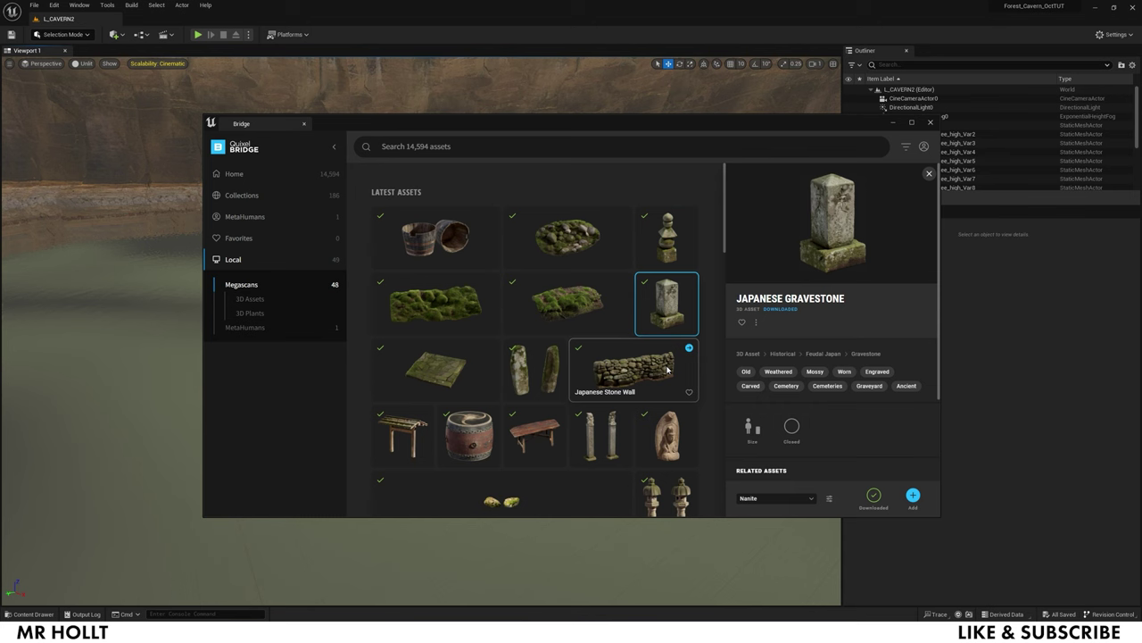
left_click(678, 434)
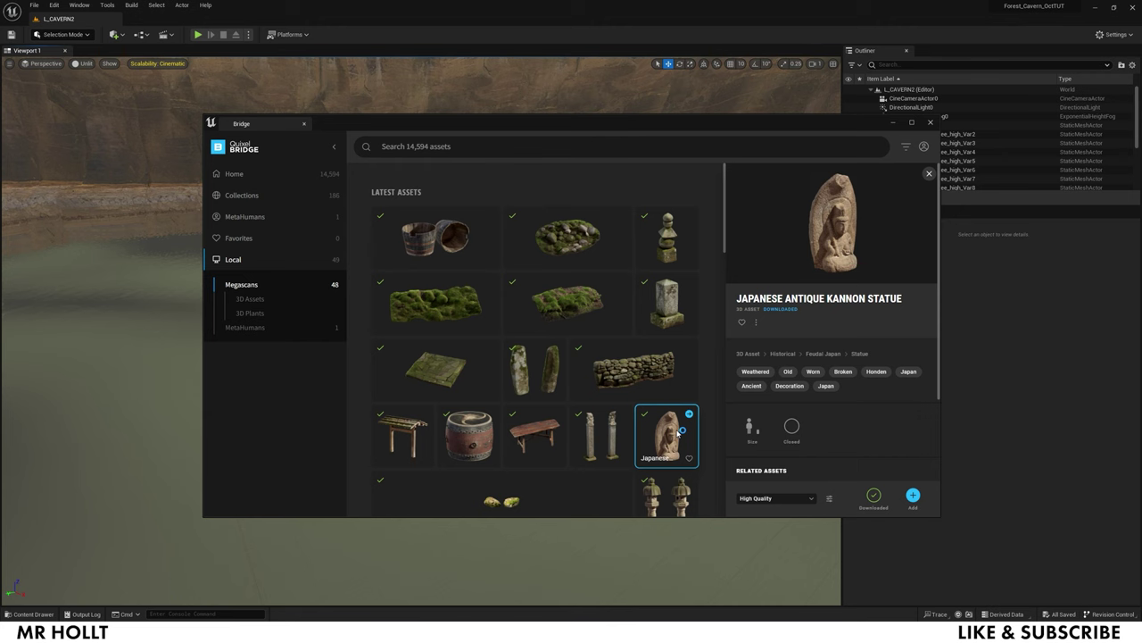
left_click(545, 443)
scroll(580, 411, "down", 5)
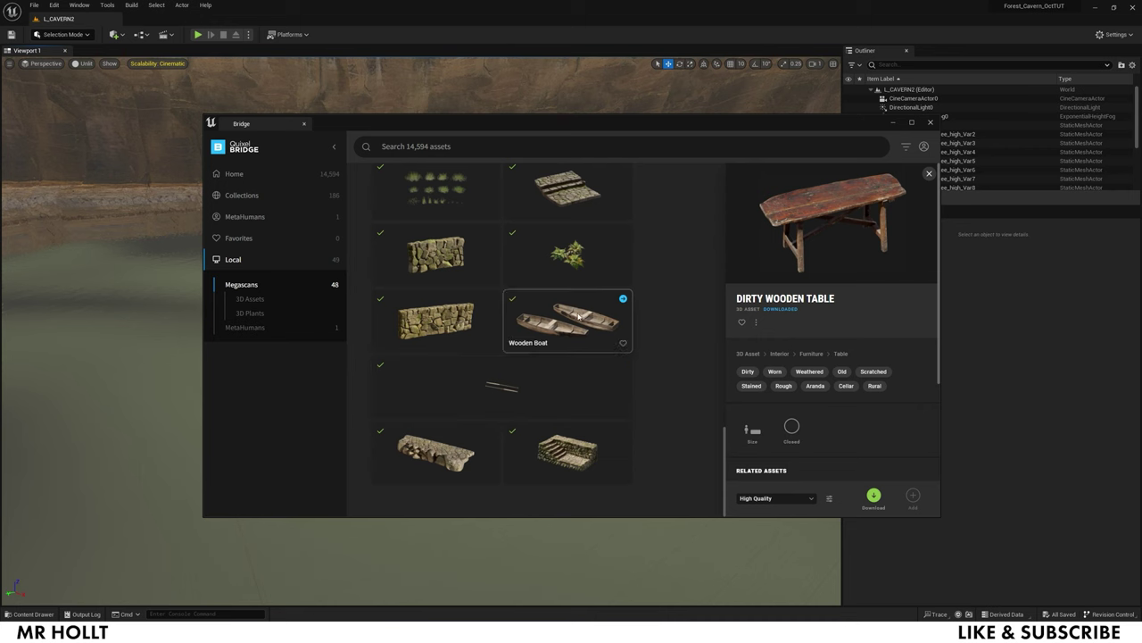
left_click(579, 315)
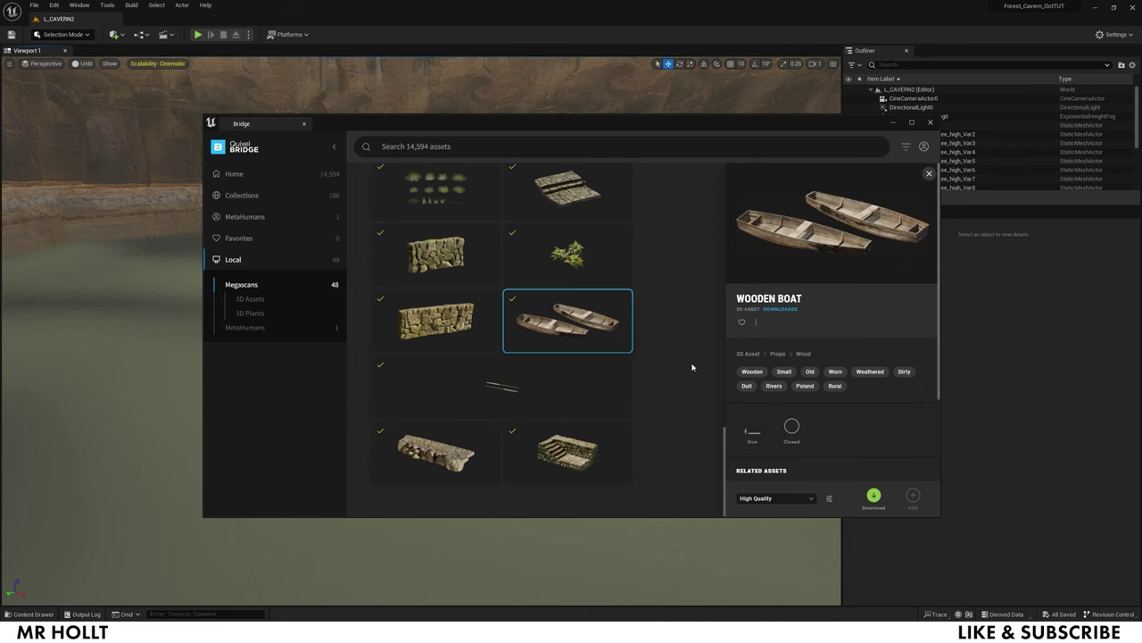
Review the downloaded rock assets, including the Nordic Forest moss and ledge rocks and the Nordic Beach Rock Formation
scroll(692, 367, "up", 8)
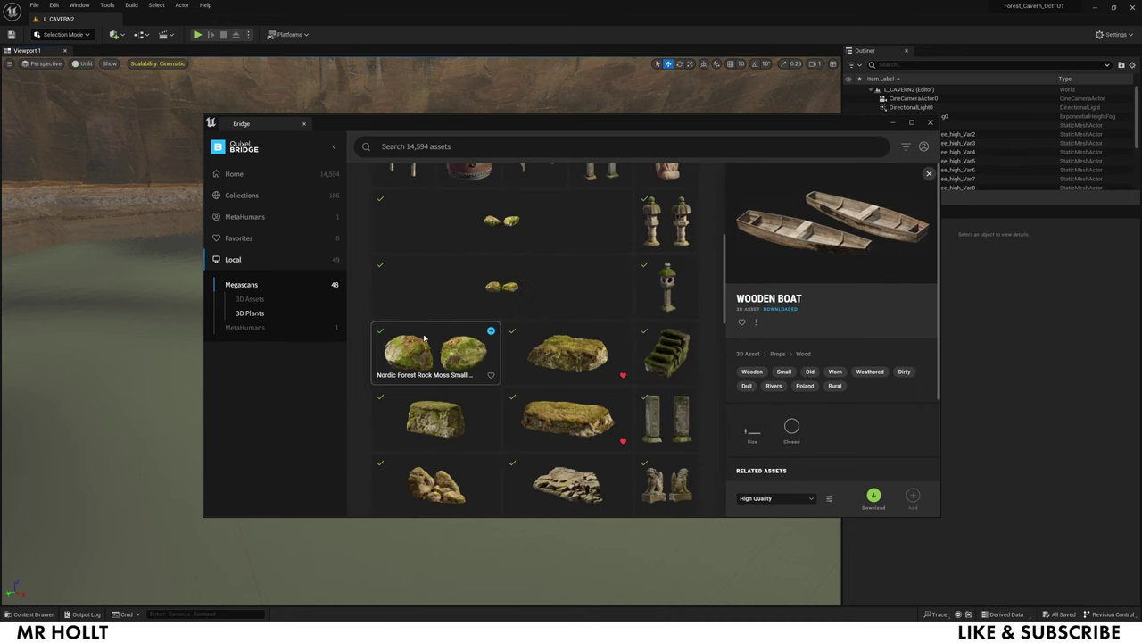
left_click(425, 337)
left_click(568, 353)
left_click(563, 408)
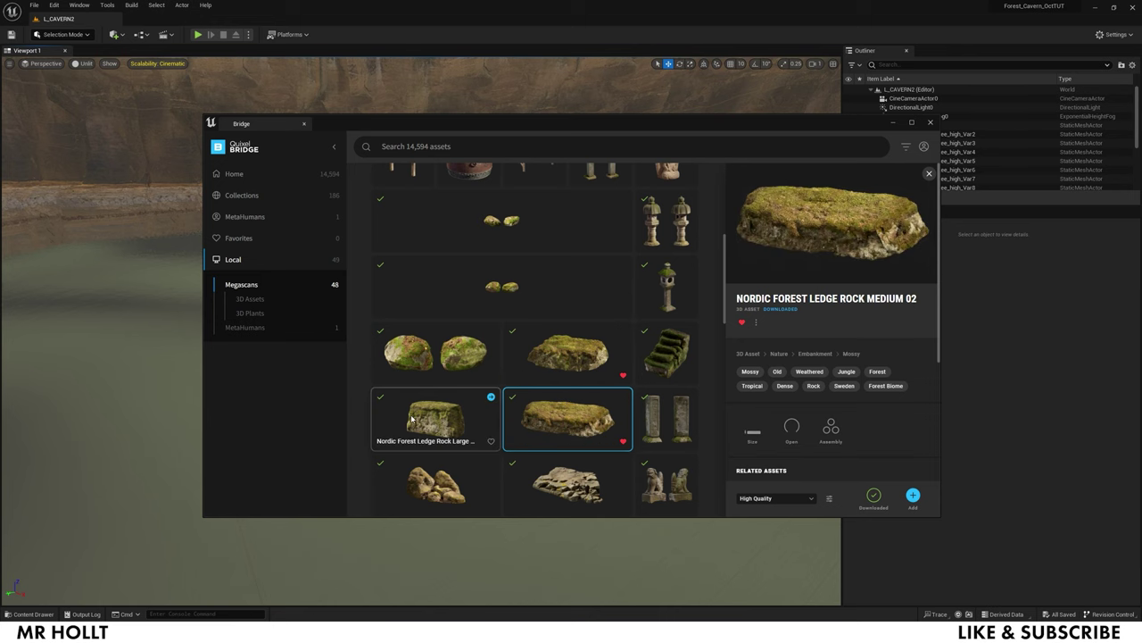
left_click(412, 418)
scroll(553, 424, "down", 1)
left_click(581, 417)
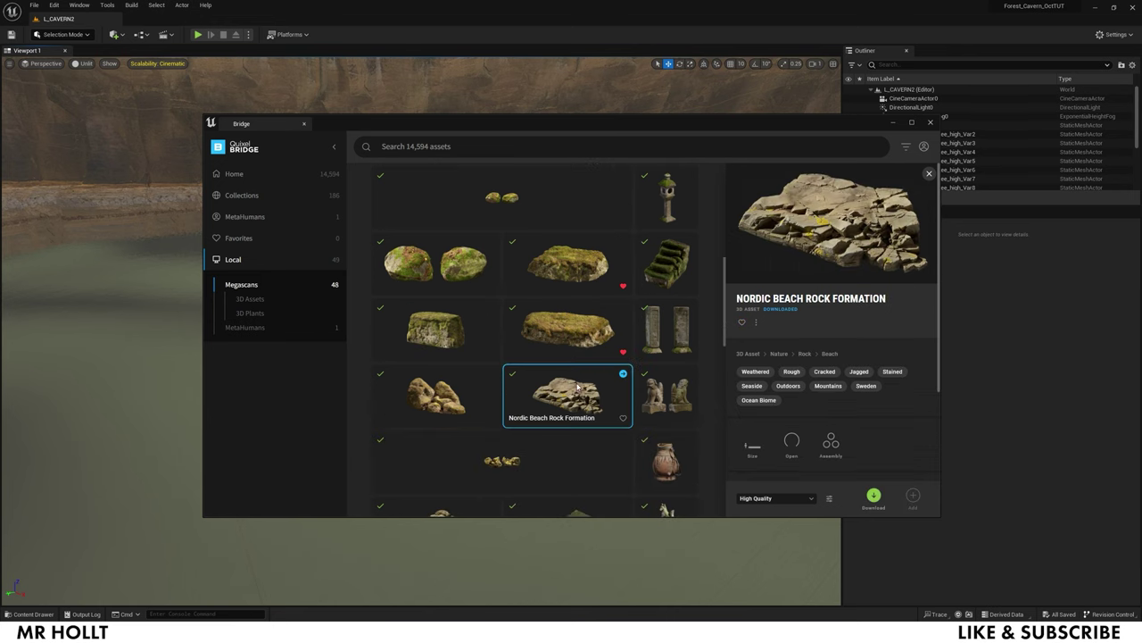
Review the downloaded statues, Leather Water Pot, Japanese Shrine Stairs and Japanese Shrine Stone Floor
scroll(578, 387, "down", 2)
left_click(666, 263)
left_click(665, 329)
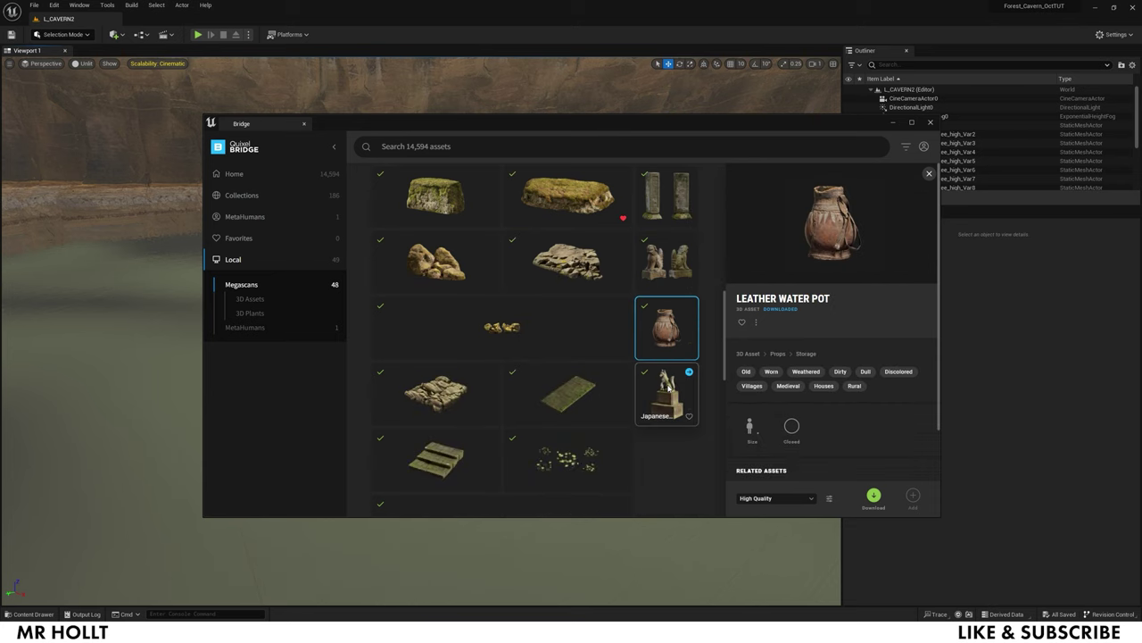
left_click(666, 392)
left_click(545, 404)
left_click(436, 458)
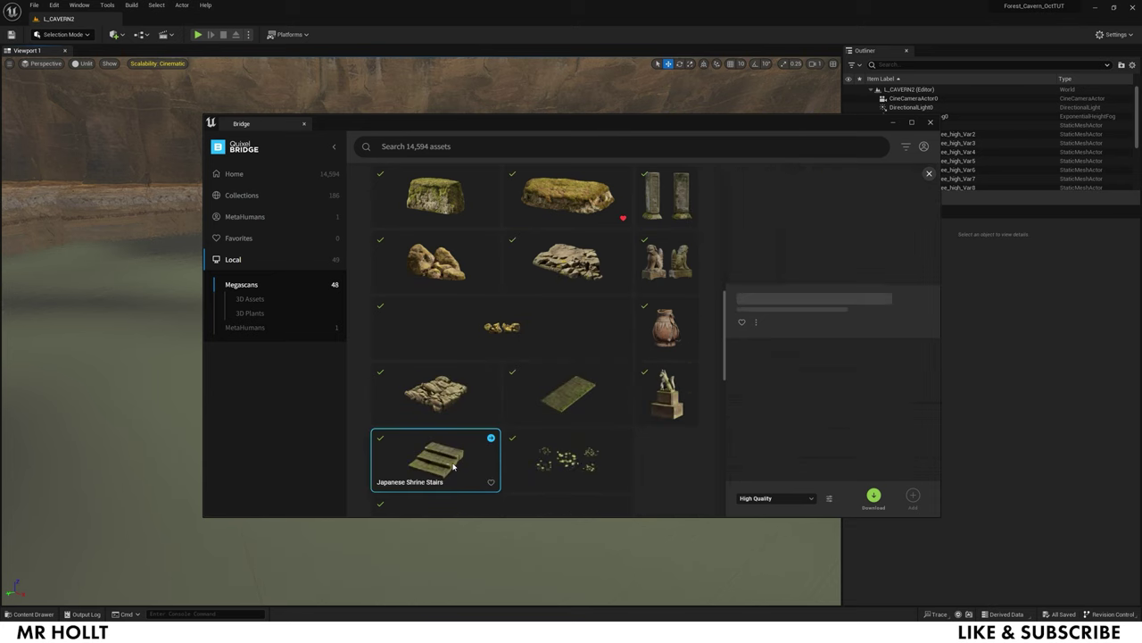
left_click(568, 397)
scroll(570, 392, "down", 1)
Review the downloaded plants, including the Carolana Water Lily and Nasturtium
scroll(570, 393, "down", 1)
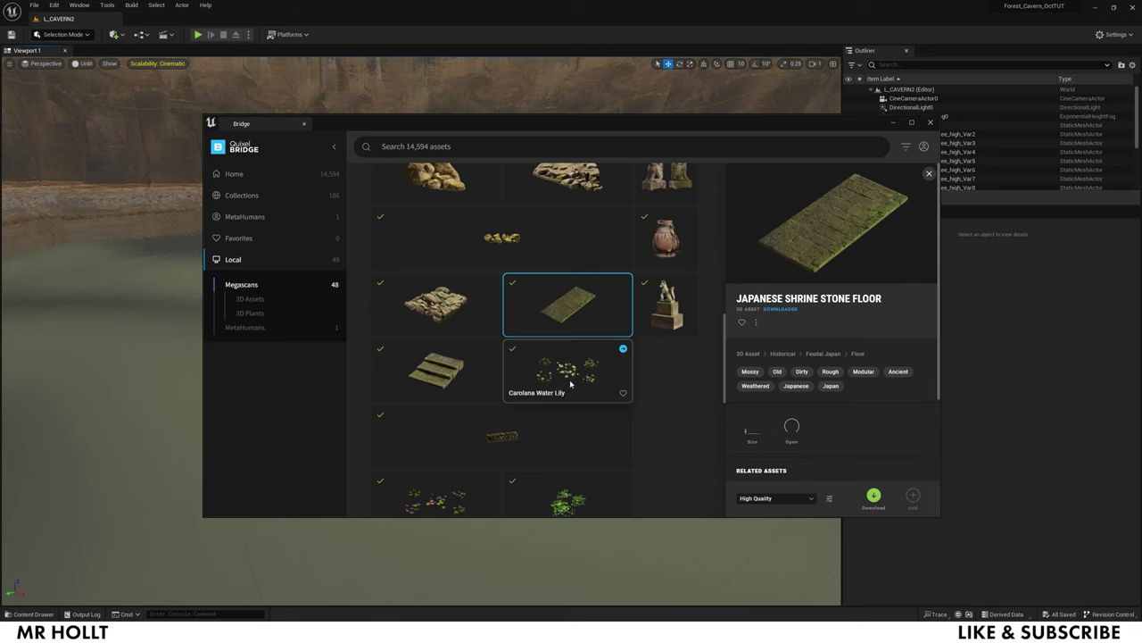
left_click(570, 384)
scroll(570, 384, "down", 2)
left_click(567, 394)
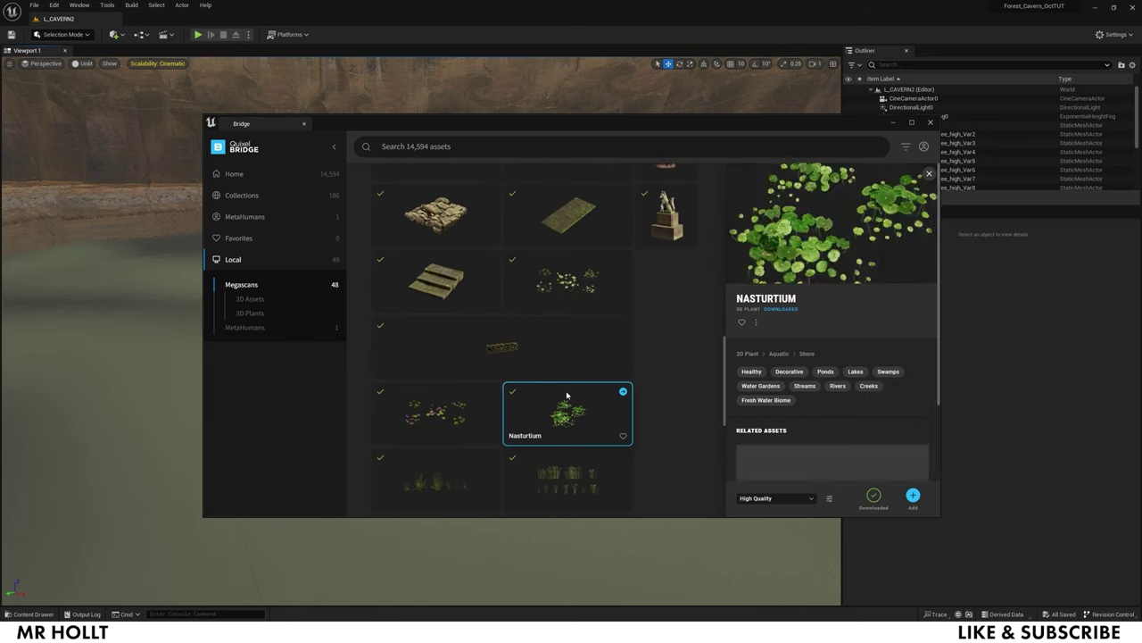
left_click(436, 413)
left_click(442, 480)
left_click(530, 475)
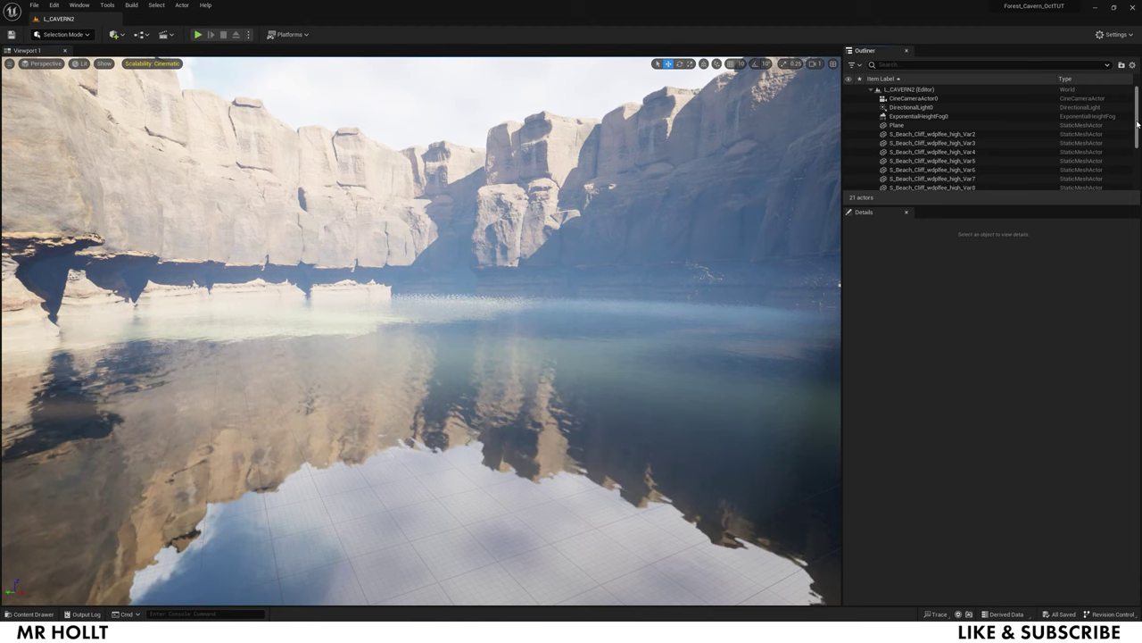
Select CineCameraActor0 and pin its camera preview in the L_CAVERN2 viewport
left_click(932, 99)
right_click(933, 100)
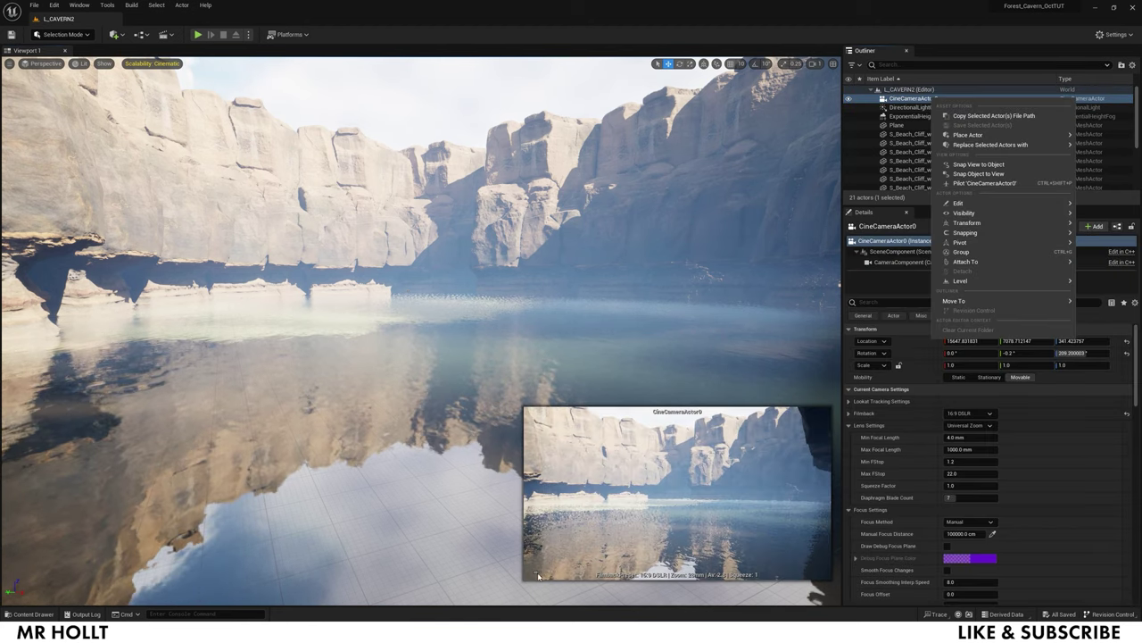
left_click_drag(389, 329, 390, 344)
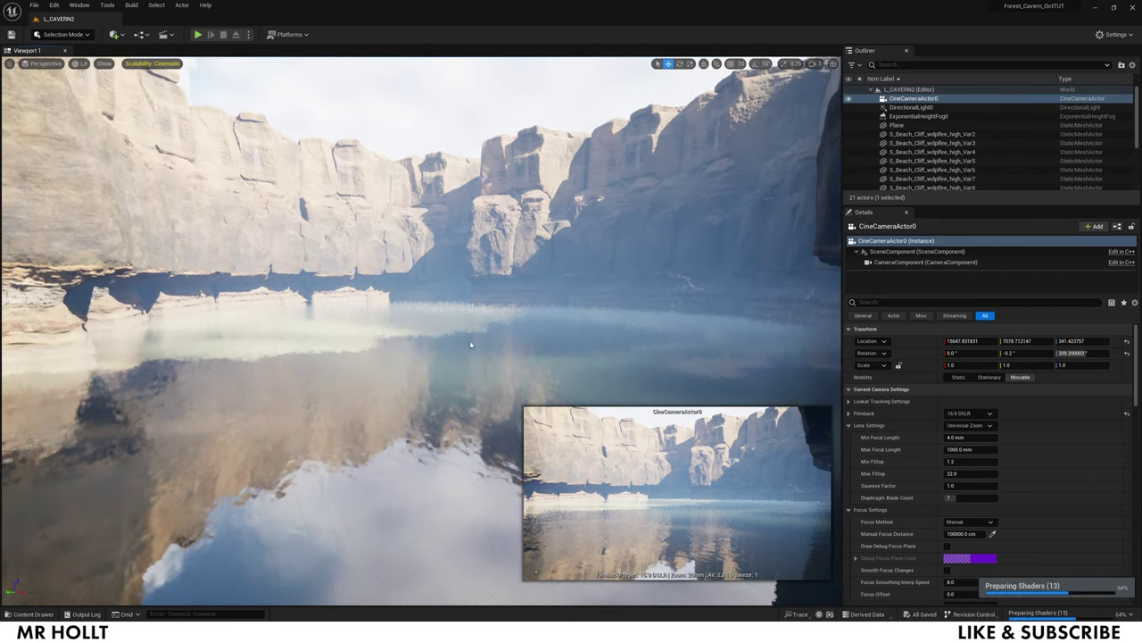
right_click_drag(471, 346, 471, 385)
Filter the JapaneseForestGrave content folder to static meshes and place the SM_Rock02 mesh in the level
key("ctrl+space")
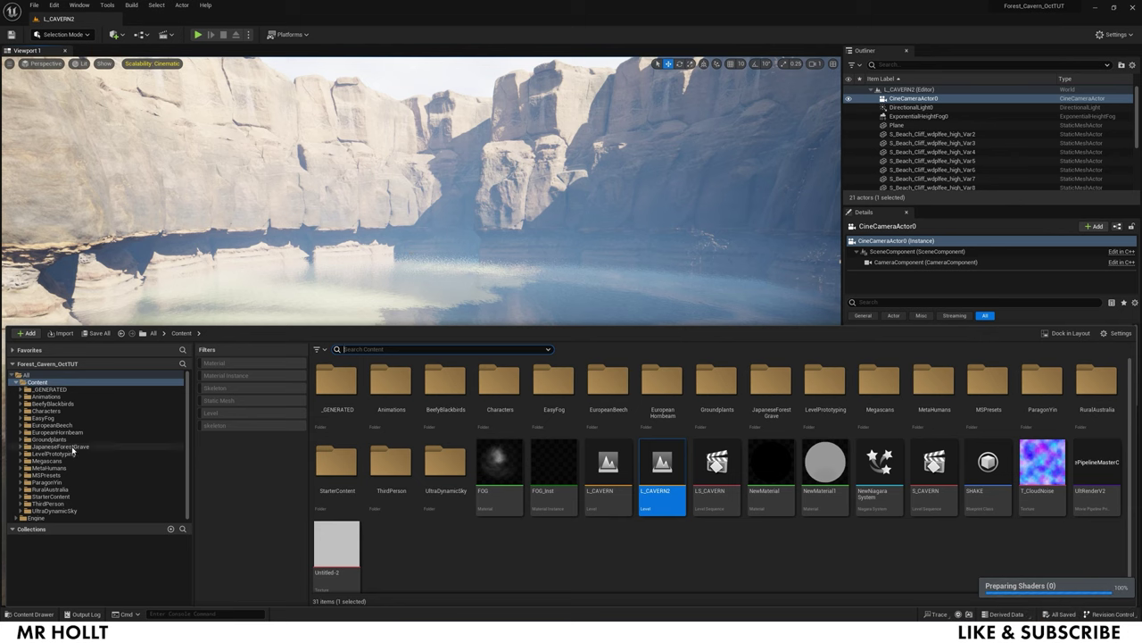
left_click(71, 447)
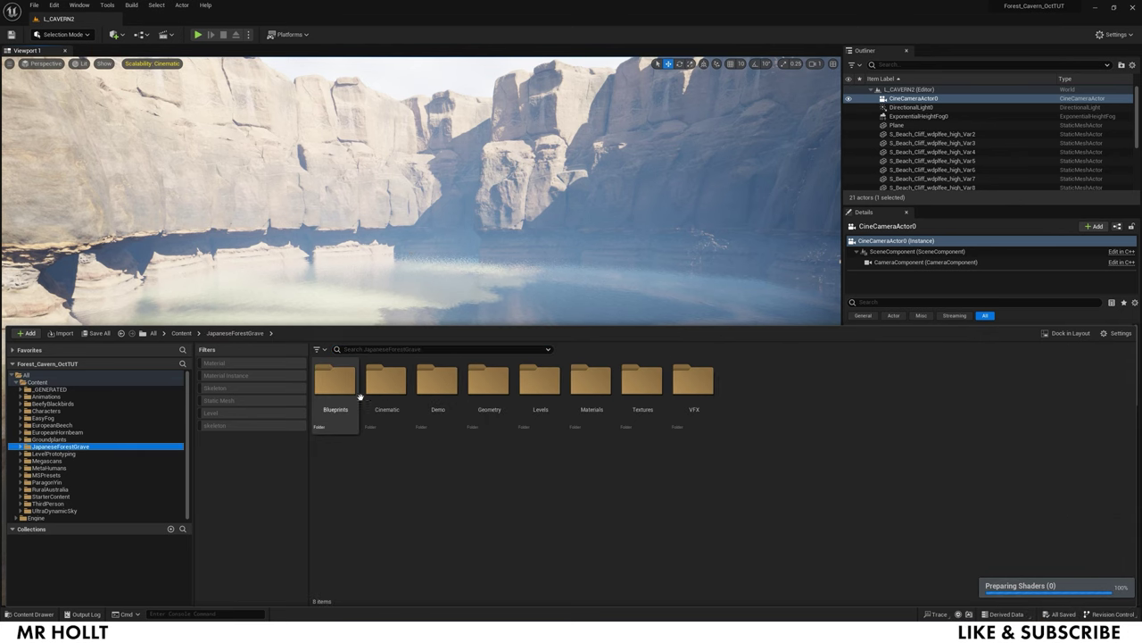
left_click(237, 400)
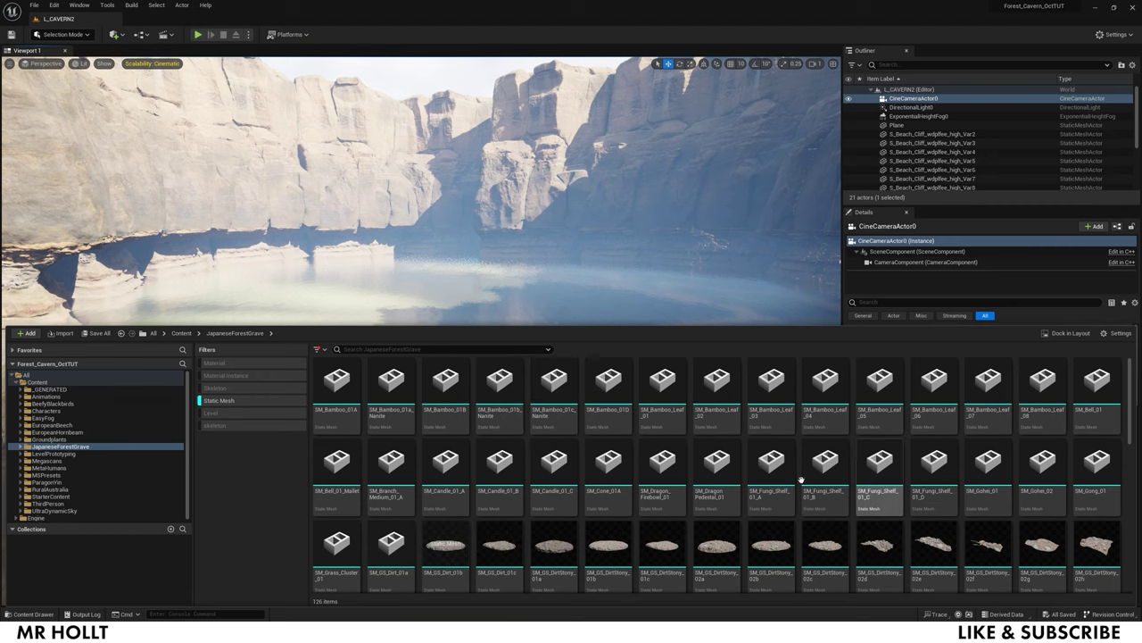
scroll(802, 483, "down", 3)
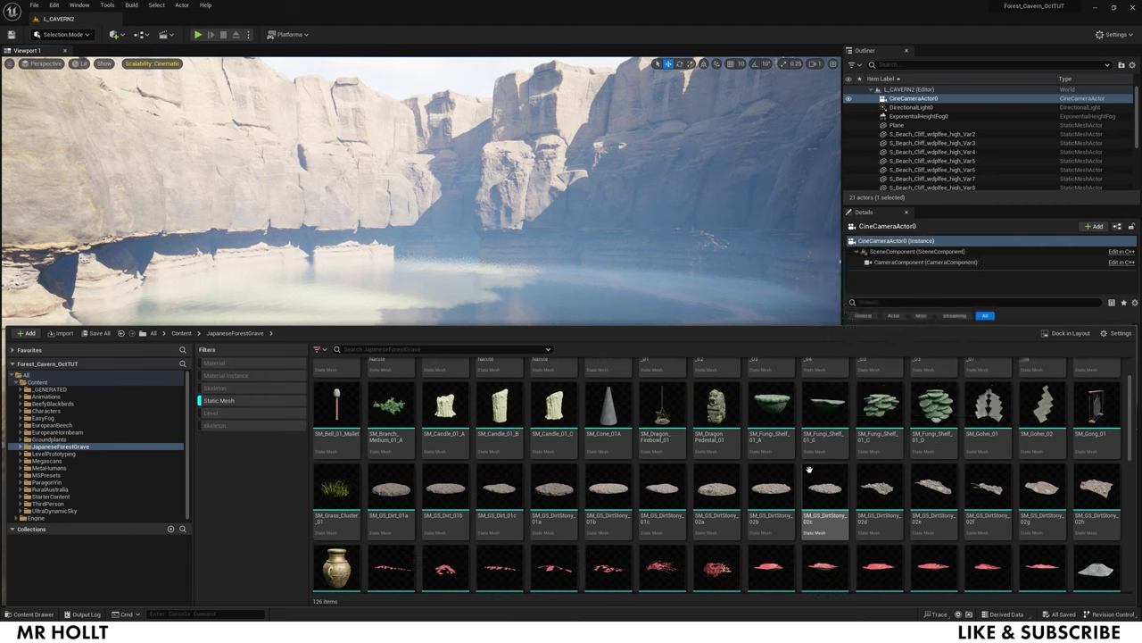
scroll(810, 492, "down", 3)
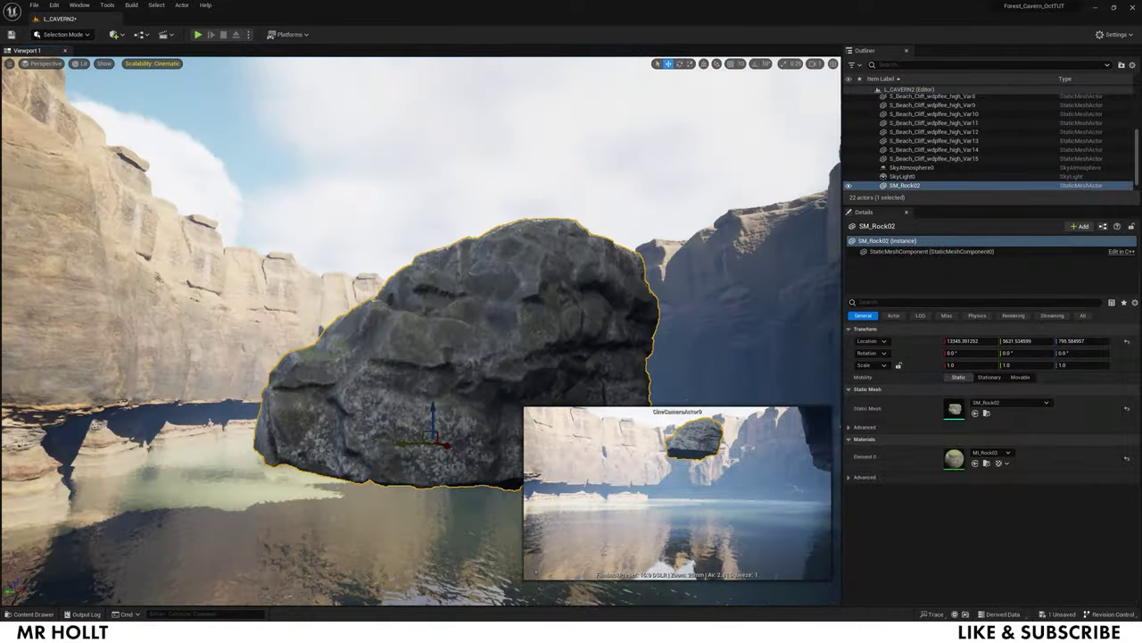
Move the SM_Rock02 rock down to the water surface in the middle of the cavern, at about X 8116, Y 2986, Z -233
right_click_drag(422, 330, 419, 223)
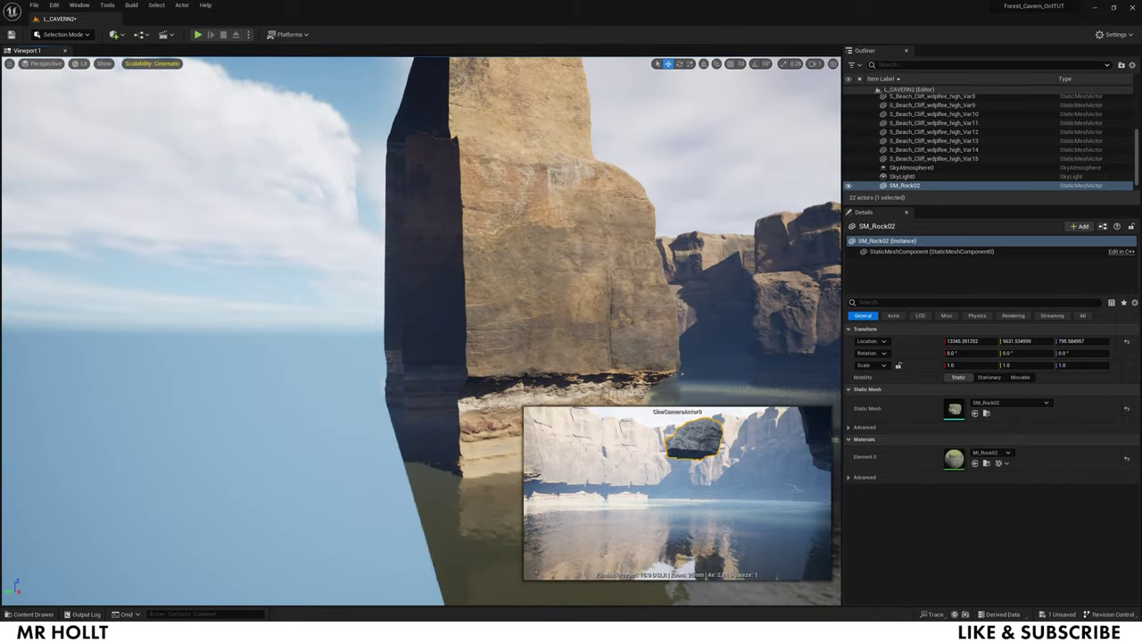
right_click_drag(422, 331, 612, 295)
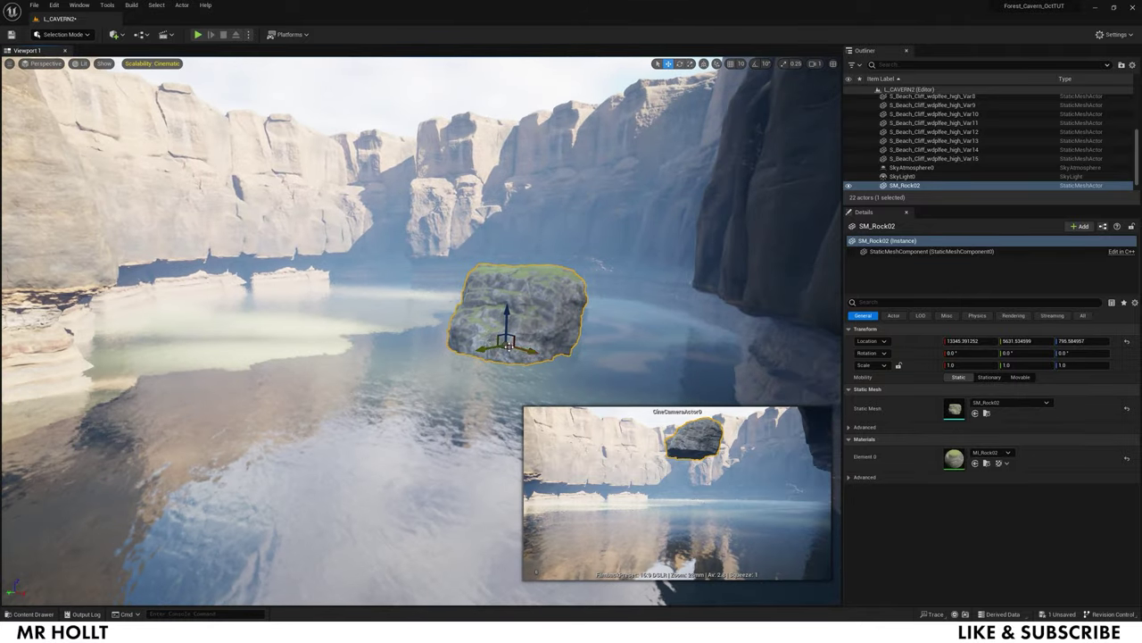
left_click_drag(508, 347, 516, 337)
right_click_drag(516, 338, 488, 305)
left_click_drag(493, 301, 487, 348, "shift")
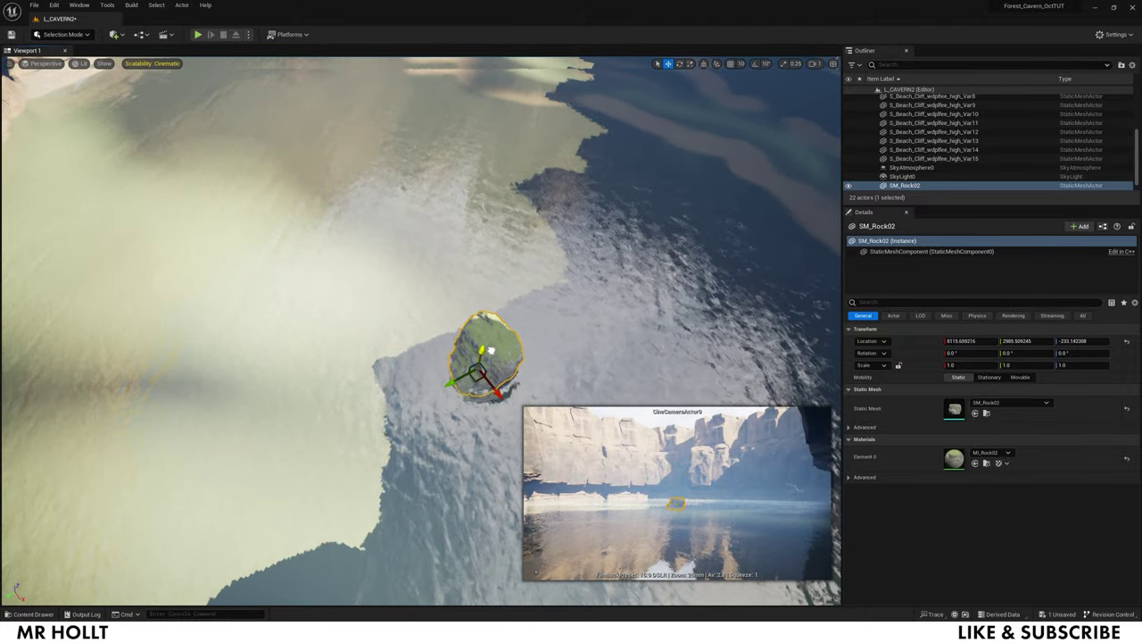
Duplicate SM_Rock02 repeatedly into a curved row across the water, ending with a copy at about X 8671, Y 1465
right_click_drag(487, 348, 522, 254)
left_click_drag(427, 386, 508, 418, "alt")
right_click_drag(526, 426, 679, 531)
left_click_drag(343, 297, 509, 257, "alt")
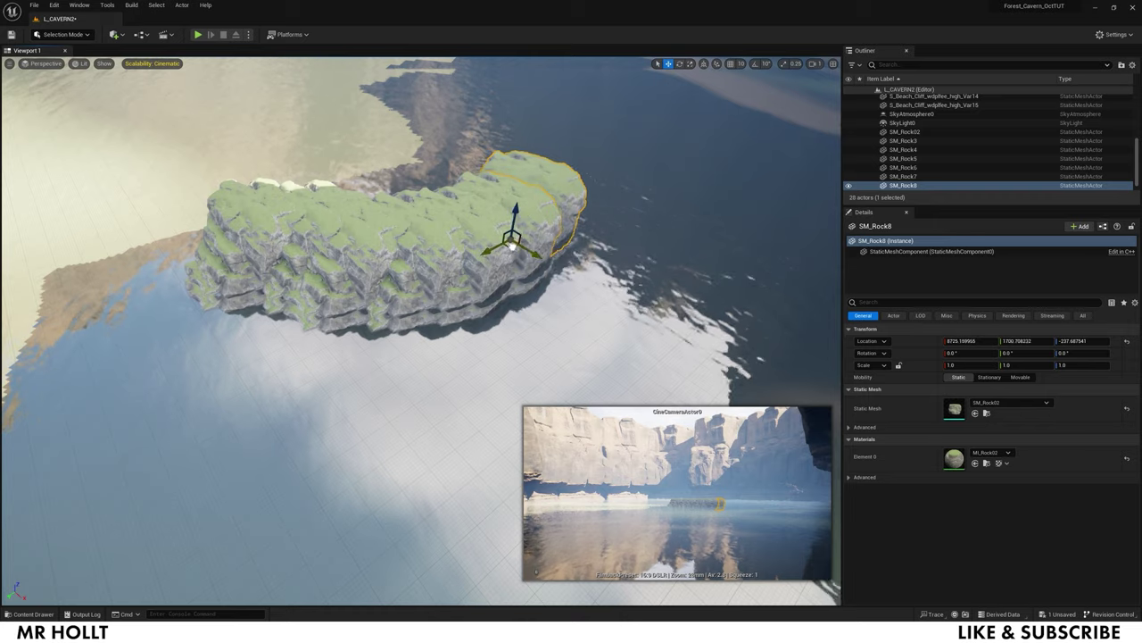
right_click_drag(609, 239, 535, 223)
left_click_drag(490, 331, 520, 306, "alt")
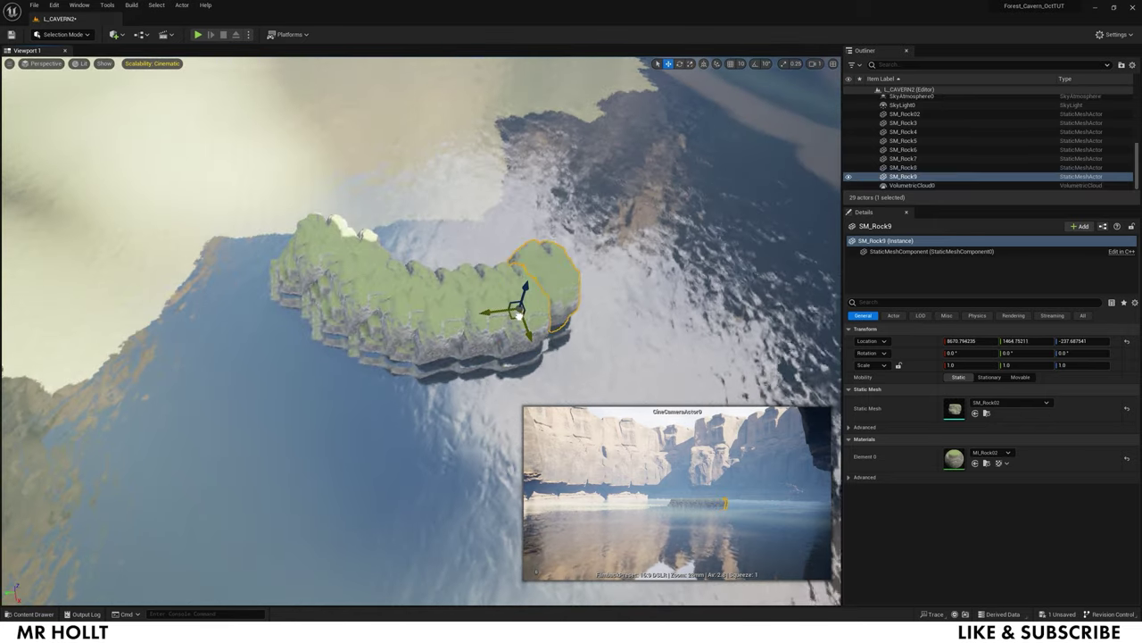
Select the rocks of the curved row together and sink them into the water to about Z -335
left_click(361, 234)
right_click_drag(360, 234, 339, 142)
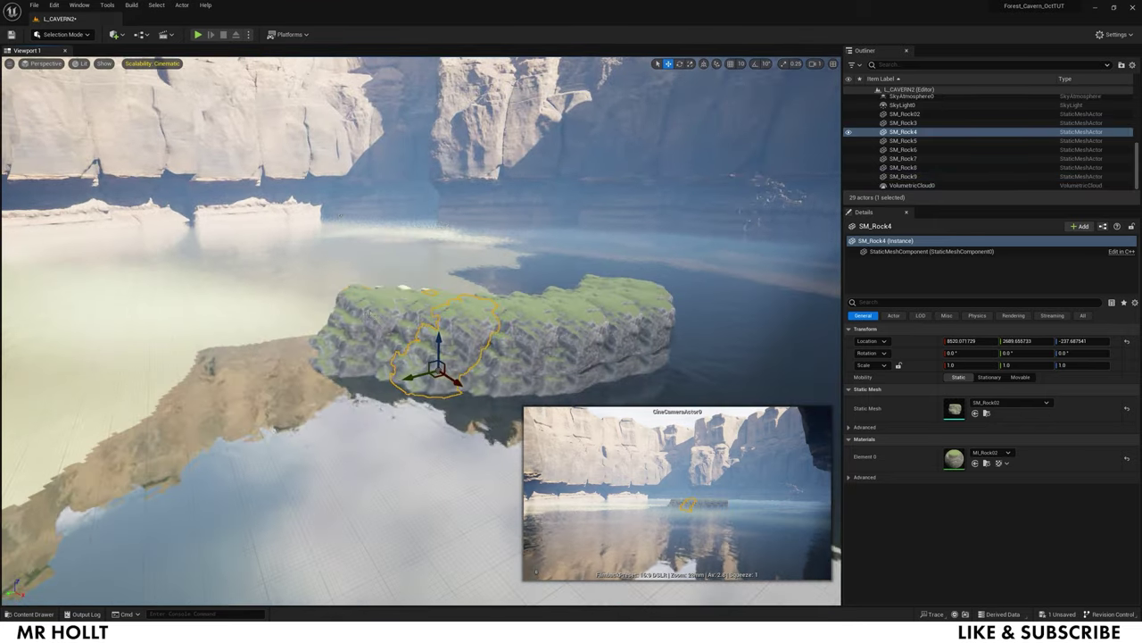
left_click(356, 353)
right_click_drag(356, 354, 364, 355)
left_click(438, 366)
left_click(411, 308)
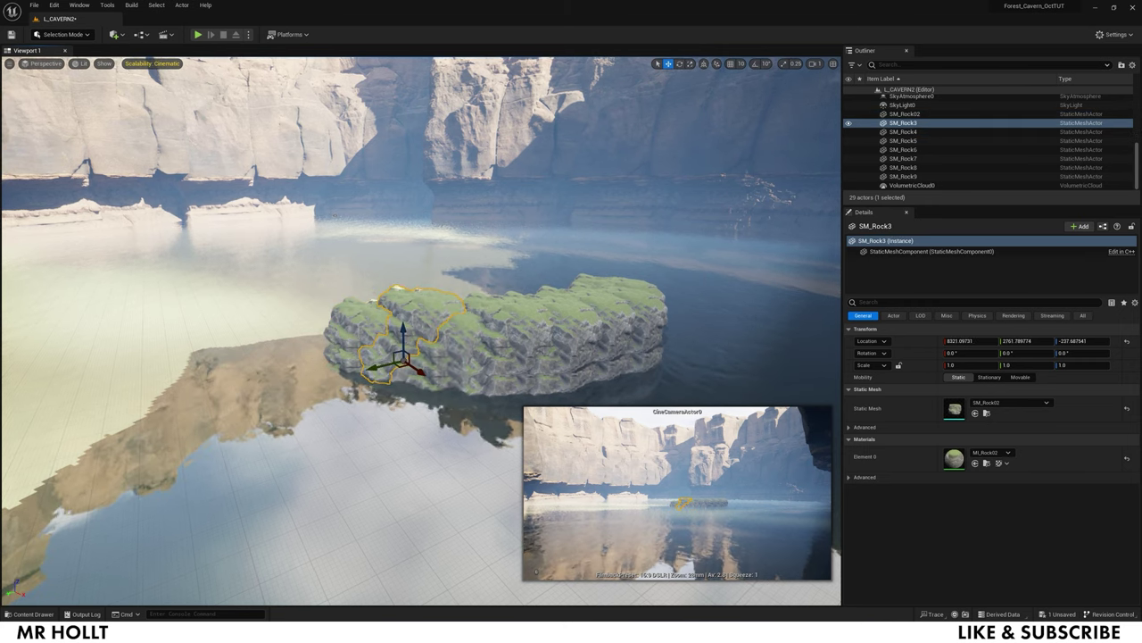
left_click(495, 312, "shift")
left_click(562, 317, "shift")
left_click(605, 304, "shift")
left_click(629, 299, "shift")
left_click(615, 312, "shift")
left_click_drag(602, 314, 605, 326)
left_click(698, 347)
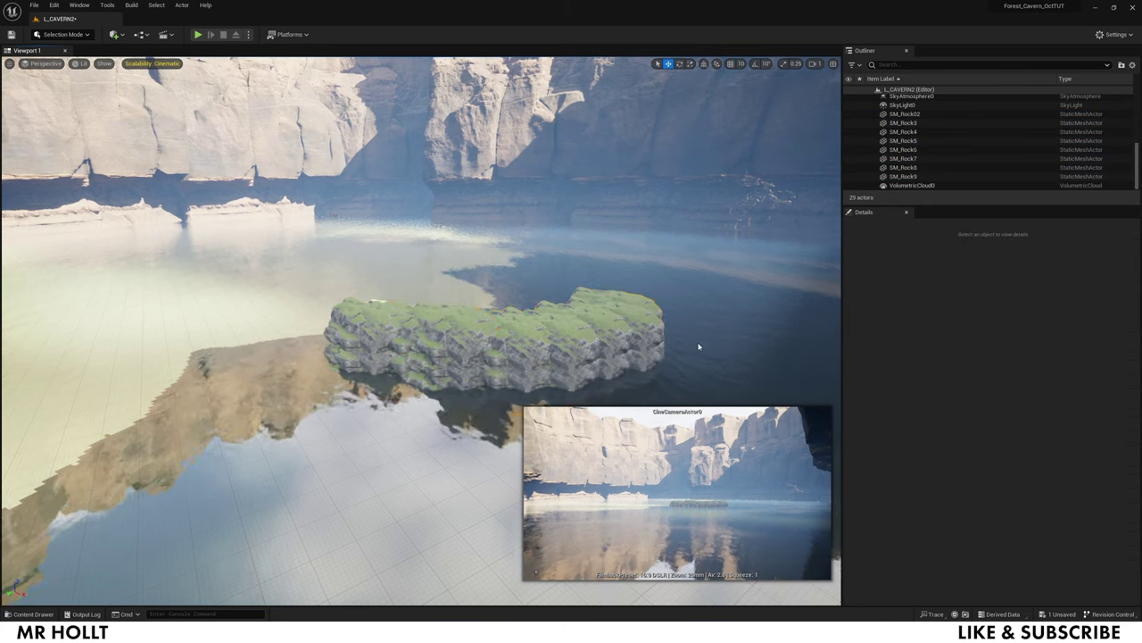
Add a rock copy at the end of the row, rotated to about -157° and placed near X 8703, Y 1327
right_click_drag(699, 347, 718, 357)
right_click_drag(311, 211, 322, 303)
left_click(484, 337)
key("e")
left_click_drag(523, 355, 498, 361)
key("w")
right_click_drag(498, 361, 525, 380)
left_click_drag(464, 329, 497, 346, "alt")
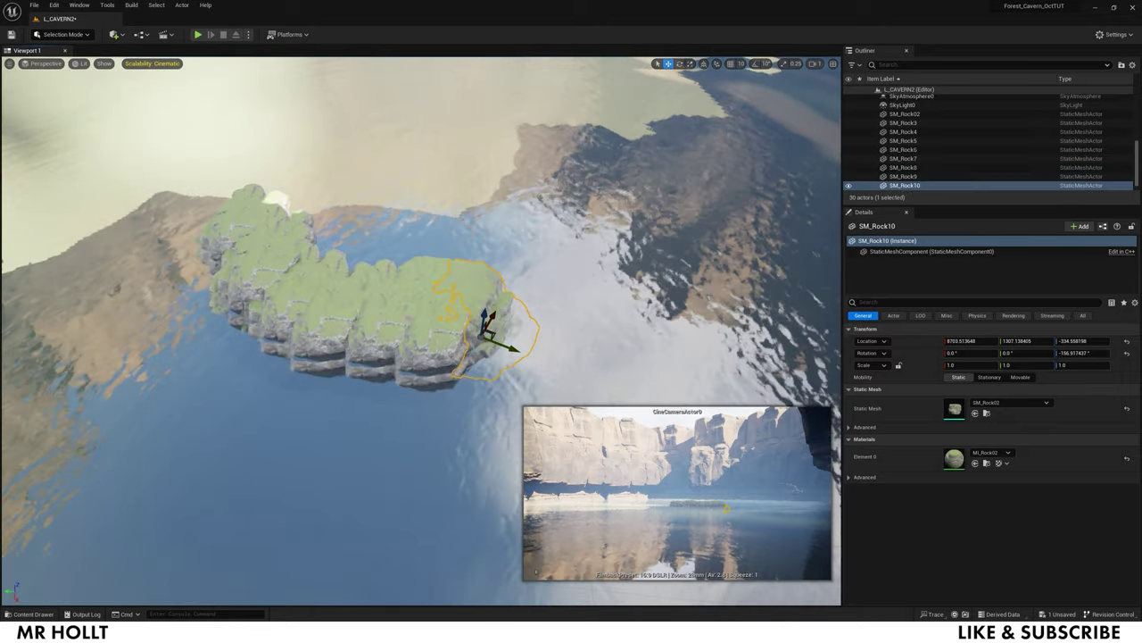
Continue the rock copies around the end of the curve and delete two surplus rocks
right_click_drag(497, 346, 520, 320)
right_click_drag(469, 363, 491, 342)
left_click_drag(491, 342, 552, 249, "alt")
left_click_drag(552, 250, 510, 184, "alt")
right_click_drag(510, 184, 464, 142)
mouse_move(464, 322)
right_mouse_down()
mouse_move(419, 340)
mouse_move(446, 312)
right_mouse_up()
key("Delete")
left_click(459, 312)
key("Delete")
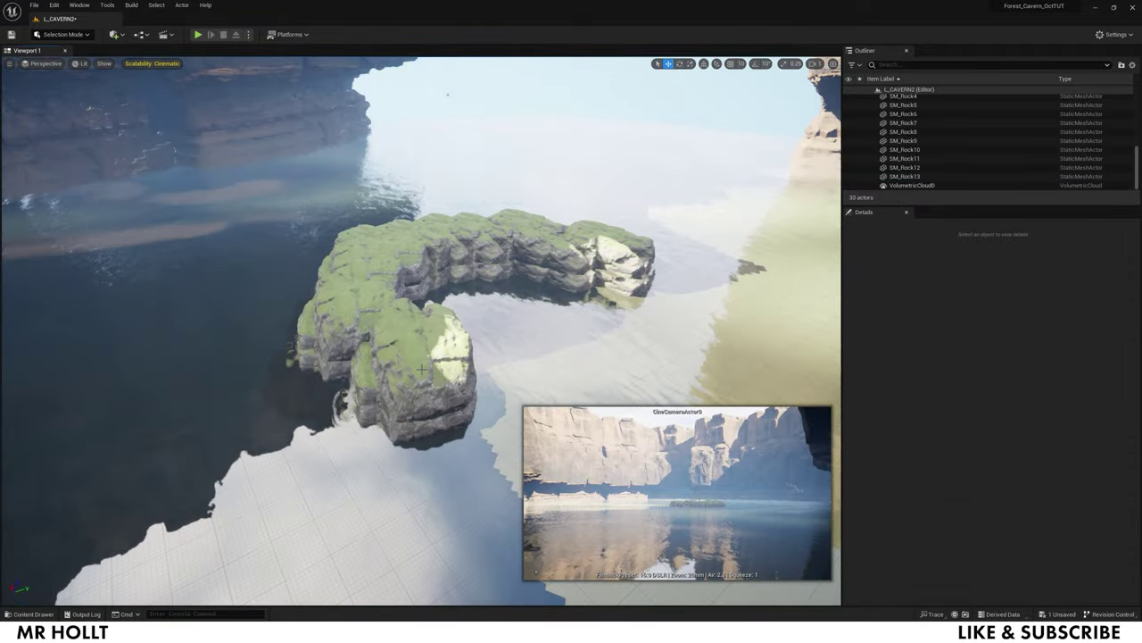
Extend the returning side of the curve with copies, one at about X 7432, Y 1542, and undo the misplaced copy
left_click(366, 427)
left_click_drag(378, 417, 519, 392, "alt")
right_click_drag(519, 393, 572, 392)
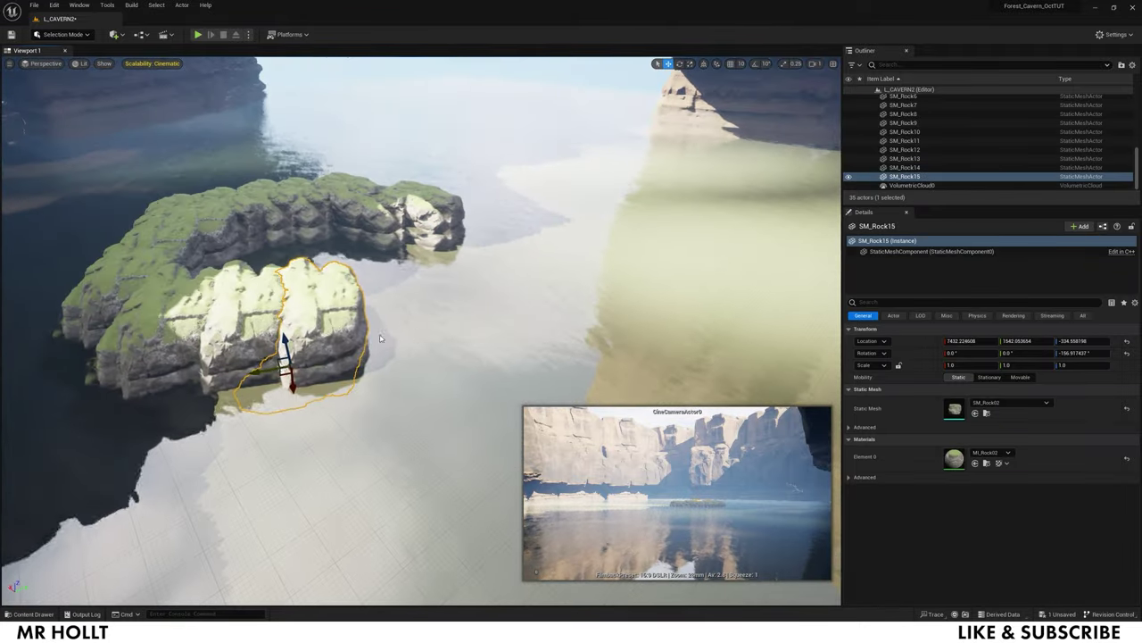
left_click_drag(285, 376, 605, 296, "alt")
key("ctrl+z")
right_click_drag(605, 296, 535, 357)
right_click_drag(571, 312, 482, 330)
Rotate the outlying rock SM_Rock18 to about -6° and duplicate it into a curved line ending near X 7356, Y 4121
key("e")
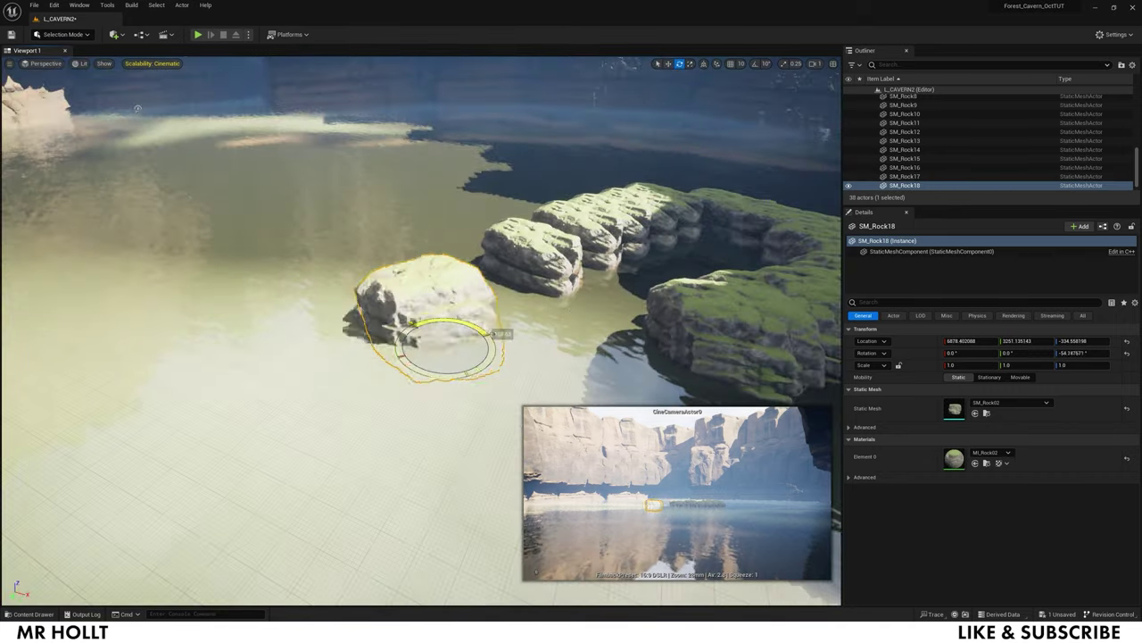
key("w")
left_click_drag(468, 367, 452, 381, "alt")
left_click_drag(407, 416, 370, 472, "alt")
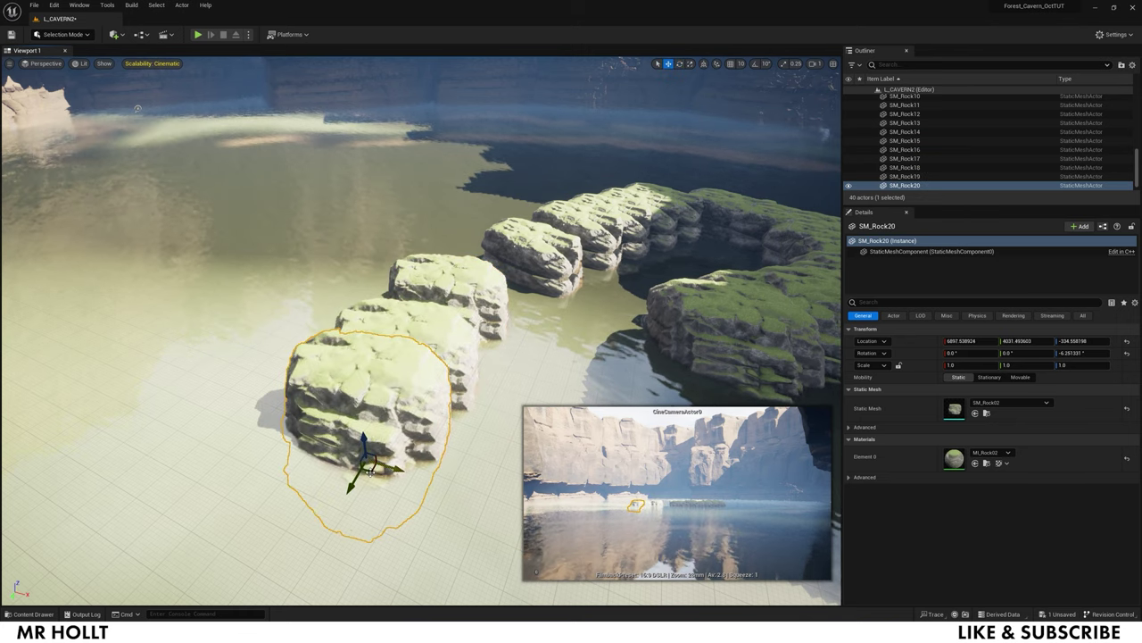
left_click_drag(509, 340, 481, 540, "alt")
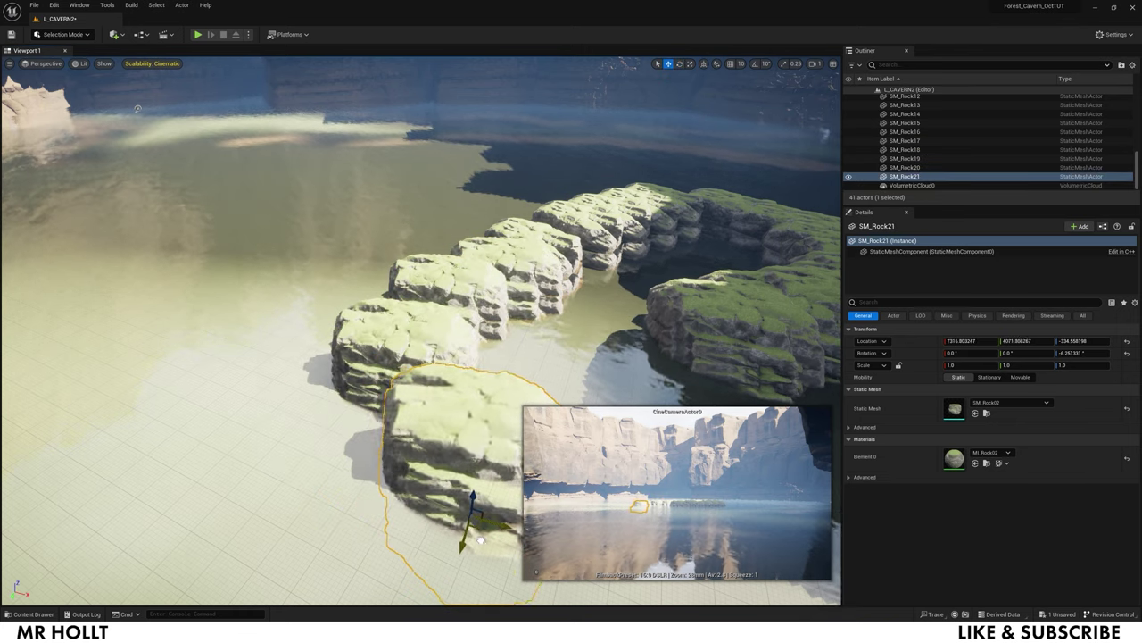
right_click_drag(527, 450, 625, 508)
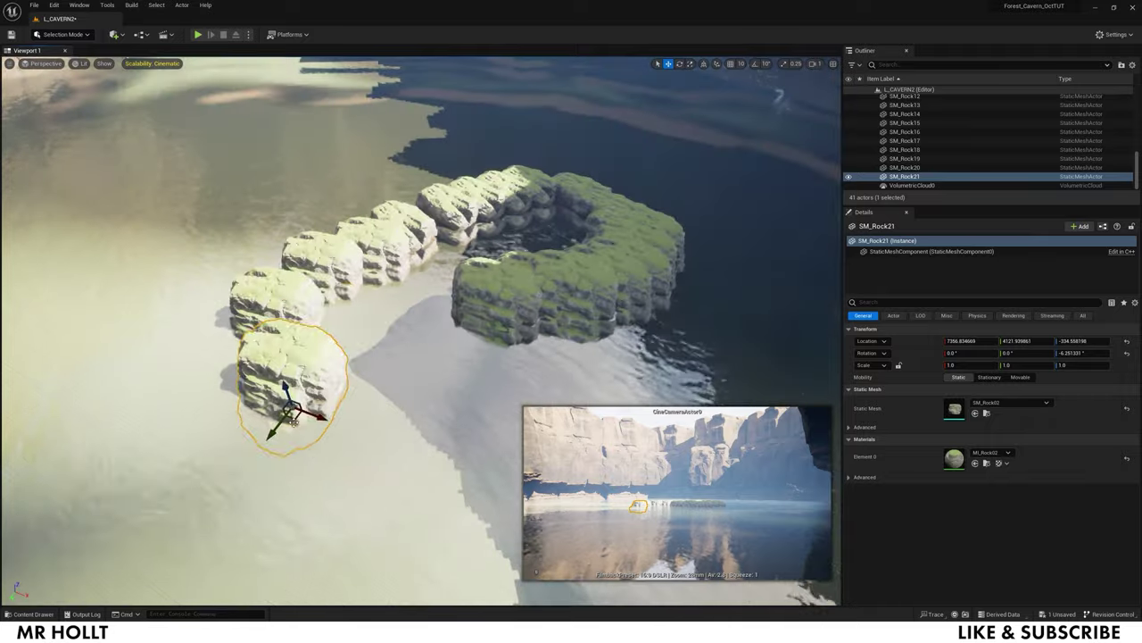
Fill the inside of the rock curve with further copies, including one at about X 7892, Y 2206
left_click_drag(288, 413, 426, 303, "alt")
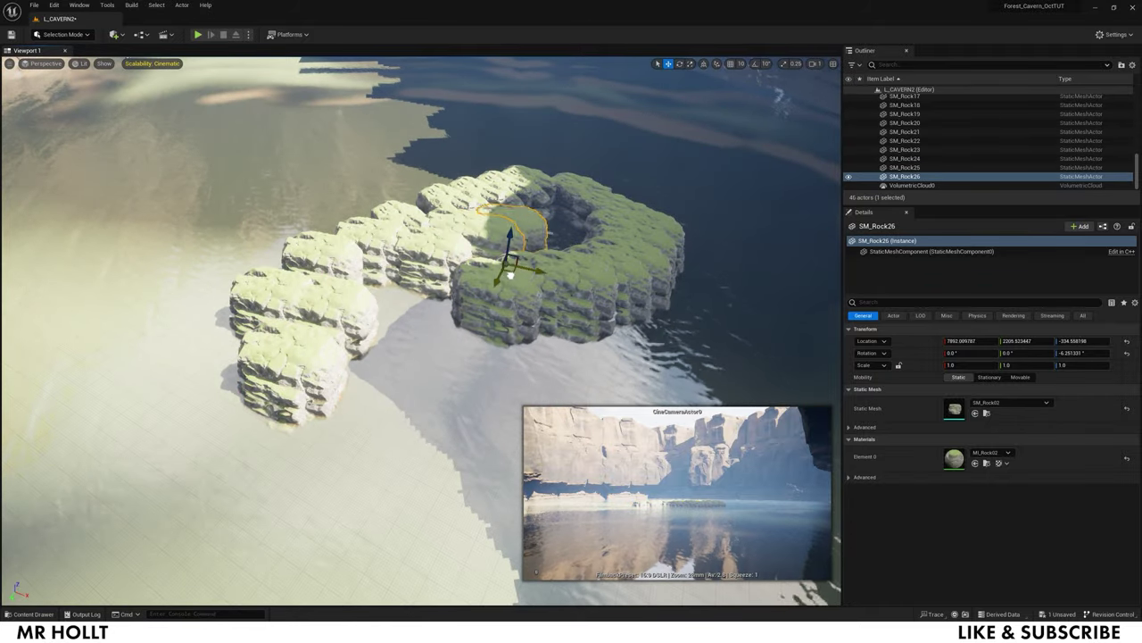
mouse_move(511, 275)
right_mouse_down()
mouse_move(580, 246)
mouse_move(527, 281)
mouse_move(511, 275)
right_mouse_up()
left_click_drag(483, 303, 509, 314, "alt")
left_click_drag(509, 314, 362, 330, "alt")
left_click_drag(361, 330, 369, 357, "alt")
right_click_drag(370, 357, 446, 357)
left_click_drag(295, 385, 337, 364, "alt")
Rotate SM_Rock32 to about -182° and move it into the island's gap at about X 7999, Y 2430, Z -399
left_click(412, 291)
right_click_drag(413, 291, 330, 259)
left_click(399, 189)
left_click(434, 270)
left_click_drag(413, 403, 392, 456)
left_click(535, 321)
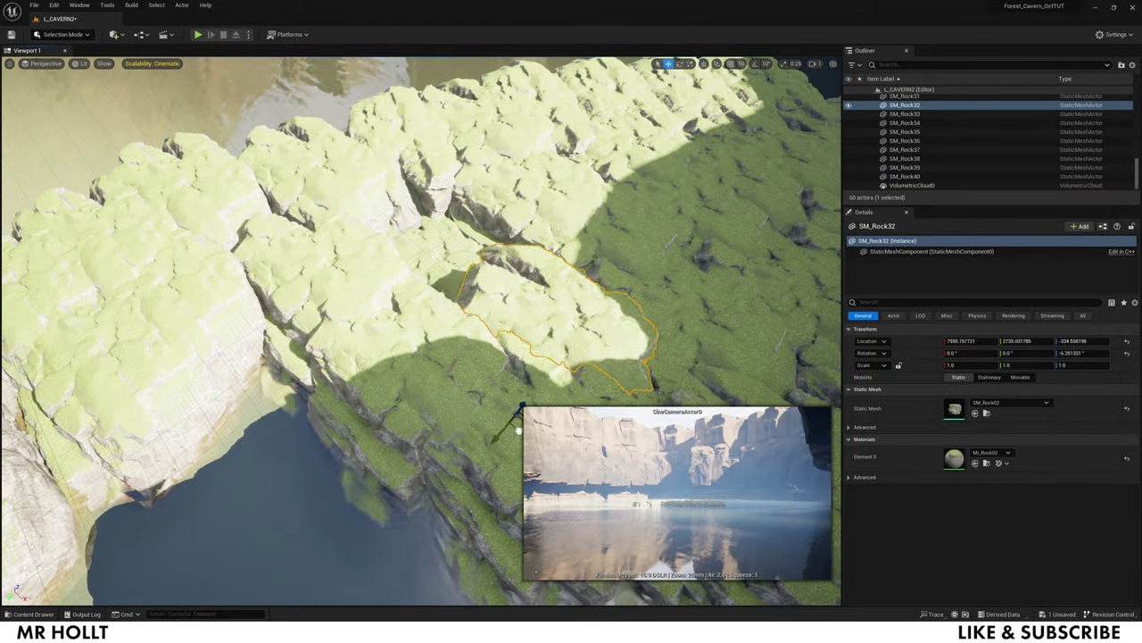
right_click_drag(558, 346, 420, 330)
key("e")
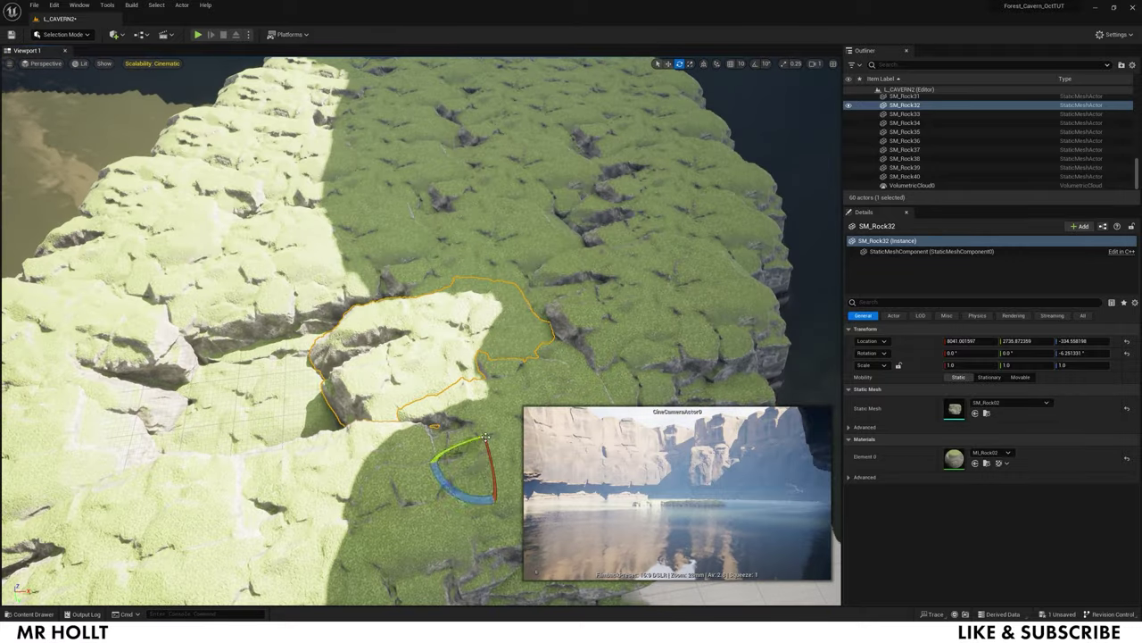
left_click_drag(461, 497, 384, 526)
left_click_drag(473, 444, 415, 350)
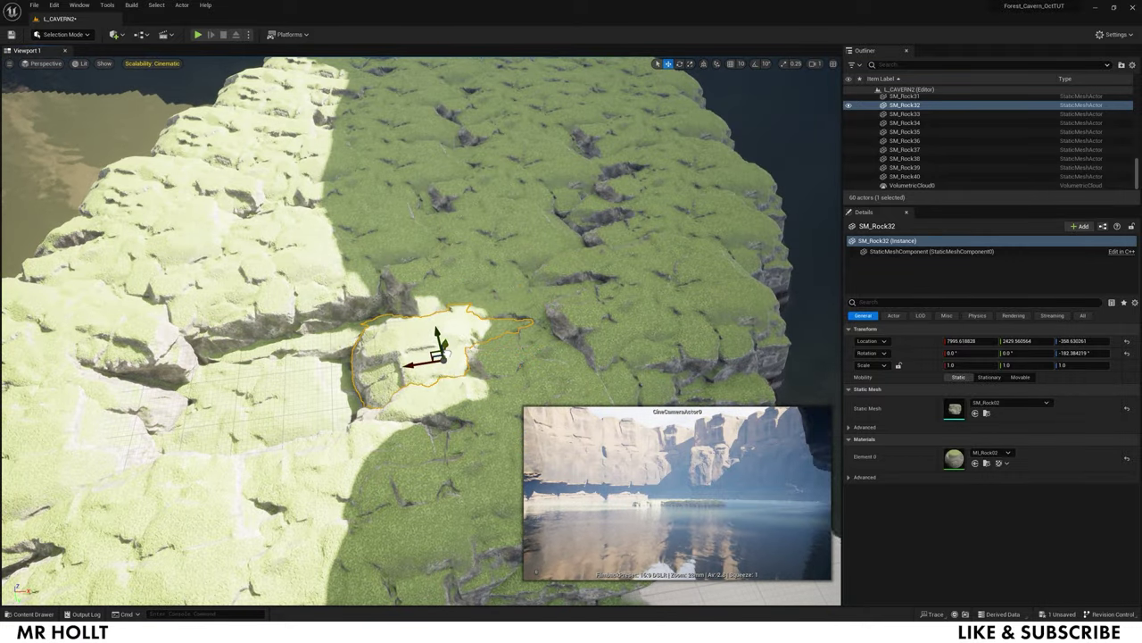
Lower SM_Rock23 beside the gap to about Z -443 at X 7533, Y 2790
left_click(290, 317)
left_click(259, 401)
left_click_drag(296, 500, 295, 500)
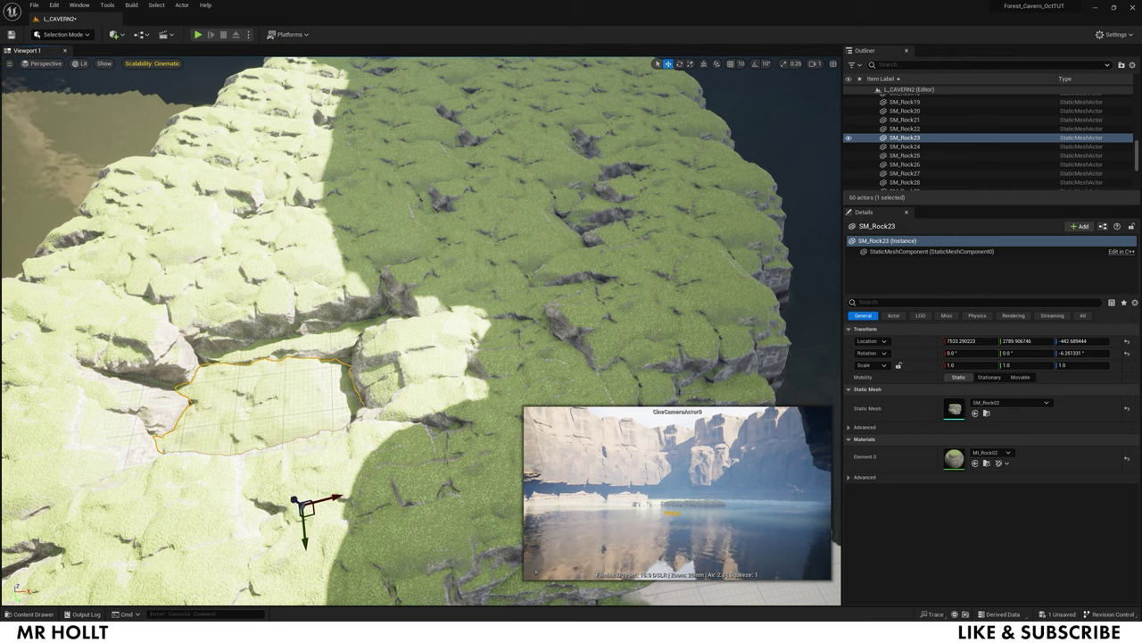
key("s")
right_click_drag(295, 500, 392, 366)
Rotate and shift another rock next to the lowered ones to close the gap in the island
left_click(450, 370)
key("e")
left_click_drag(487, 401, 35, 147)
key("w")
left_click_drag(444, 363, 441, 327)
key("d")
right_click_drag(440, 328, 365, 320)
key("s")
left_click(496, 358)
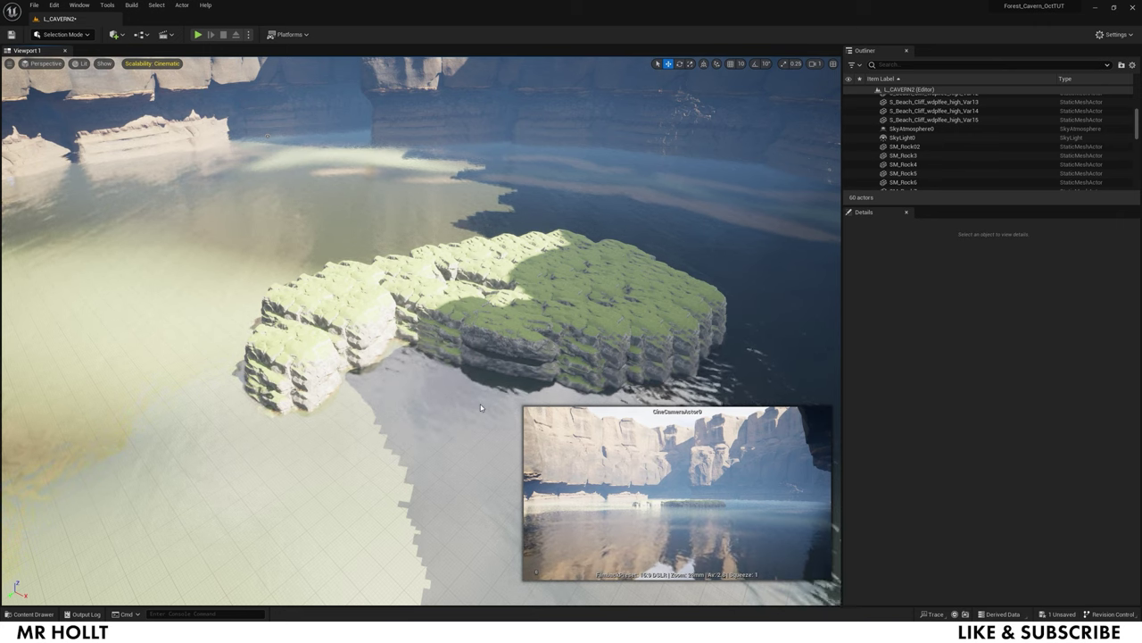
Look through the static meshes of the JapaneseForestGrave folder for further rock pieces
key("ctrl+space")
left_click_drag(719, 484, 446, 352)
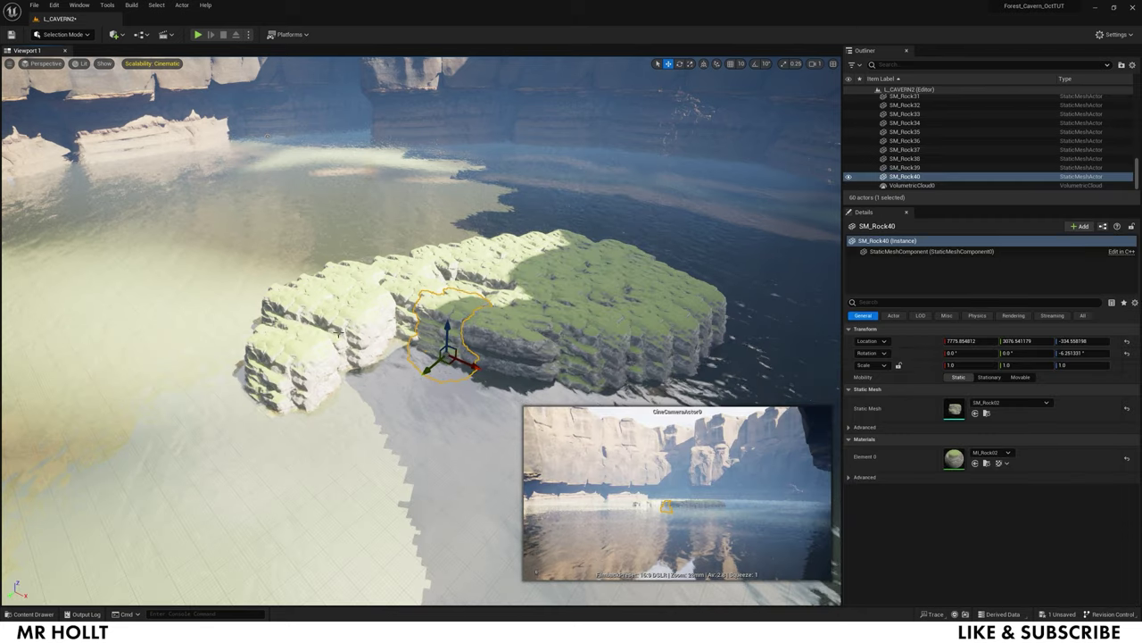
right_click_drag(455, 425, 414, 446)
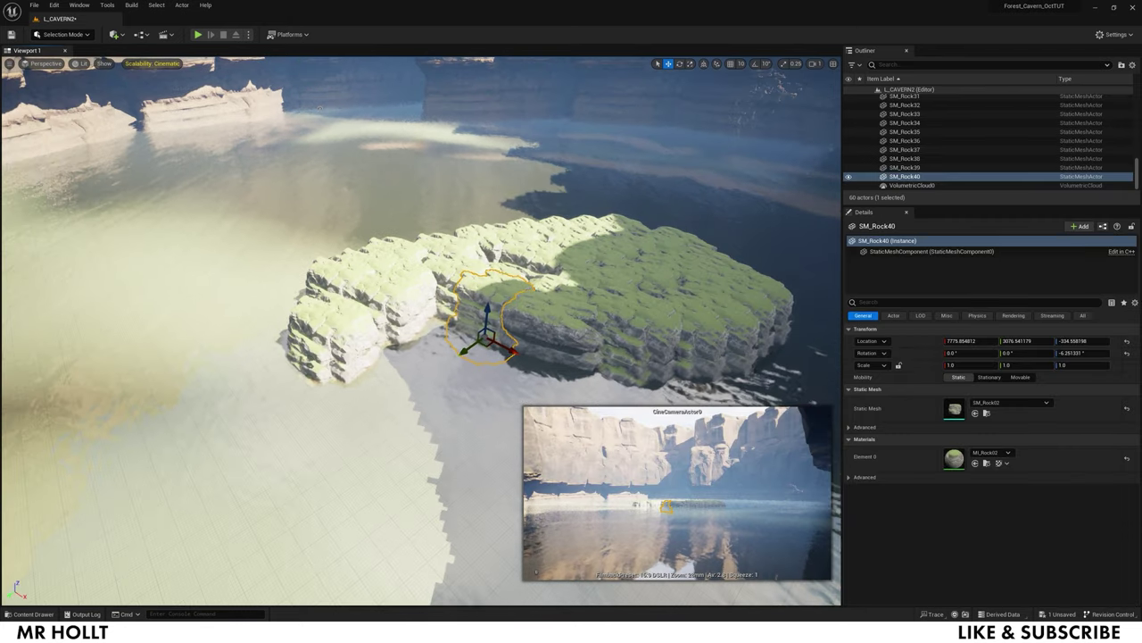
key("ctrl+space")
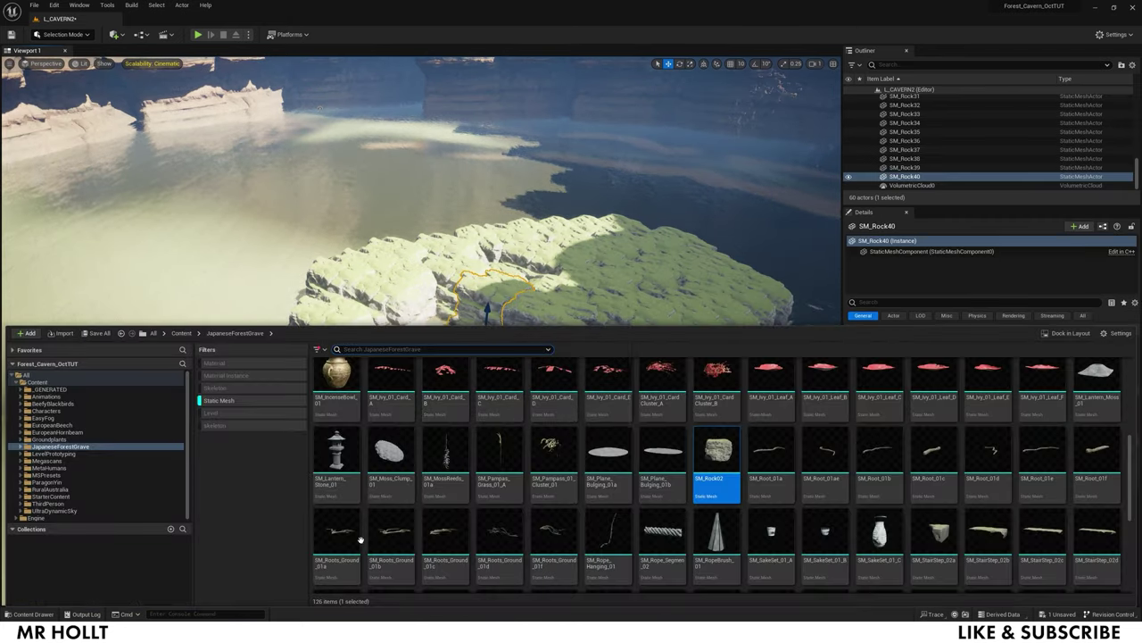
scroll(1013, 545, "up", 2)
scroll(892, 500, "down", 8)
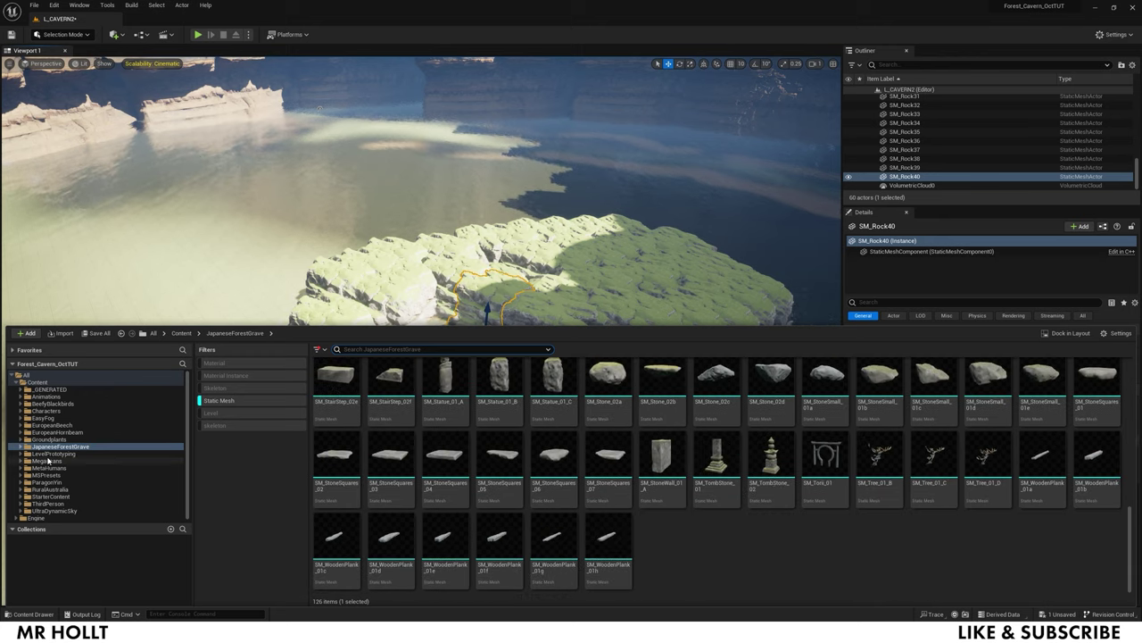
key("ctrl+space")
Duplicate the rock at the tip of the outlying line to about X 7379, Y 4331 and adjust its placement
left_click(318, 348)
left_click_drag(300, 382, 281, 407, "alt")
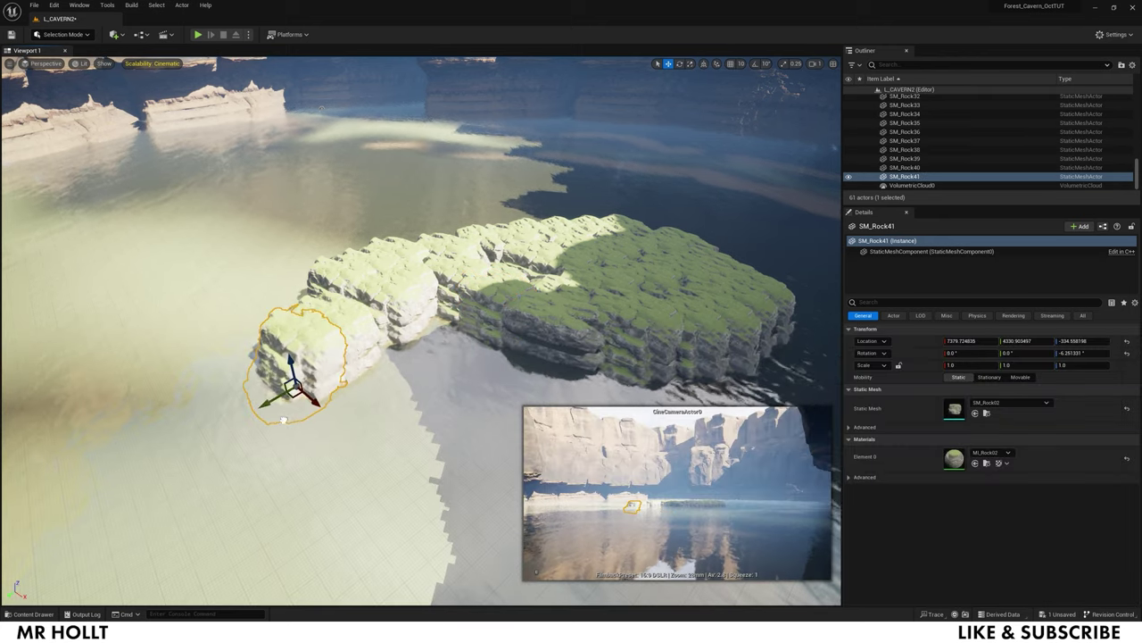
right_click_drag(369, 439, 312, 464)
key("r")
key("e")
key("w")
left_click_drag(409, 418, 454, 399)
Rotate a neighbouring rock near the tip of the outlying line to vary its shape
left_click(459, 319)
right_click_drag(458, 320, 482, 303)
left_click(477, 337)
key("e")
left_click_drag(428, 430, 481, 448)
key("w")
Shift SM_Rock19 and SM_Rock38 toward their neighbours and raise SM_Rock21 to about Z -304 to close the ridge
left_click(343, 293)
right_click_drag(343, 293, 344, 344)
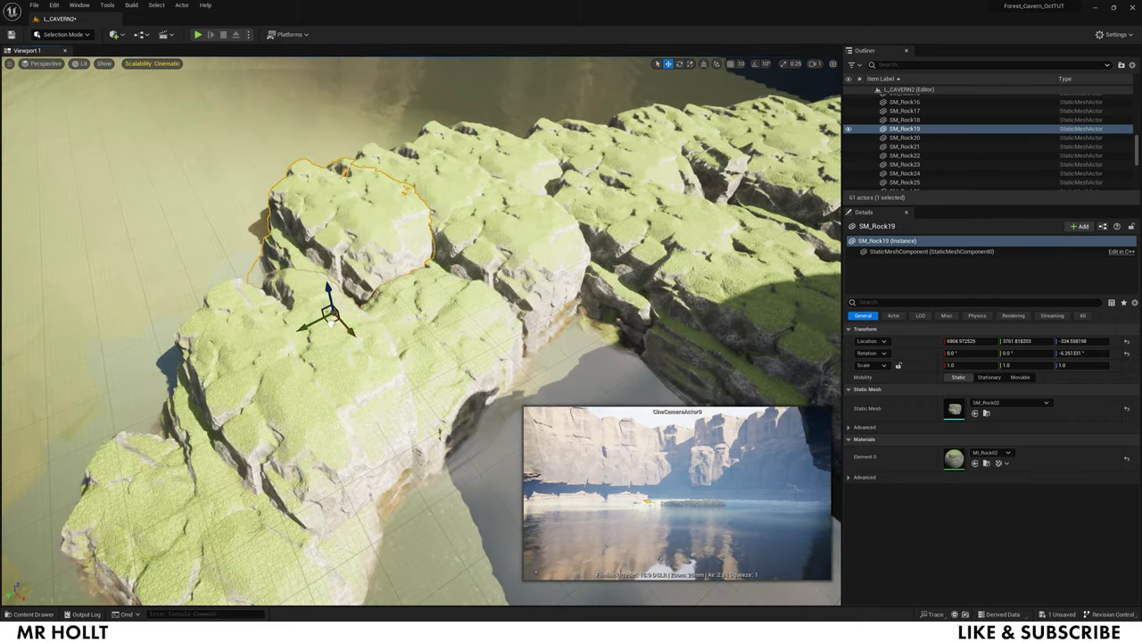
left_click_drag(329, 320, 296, 404)
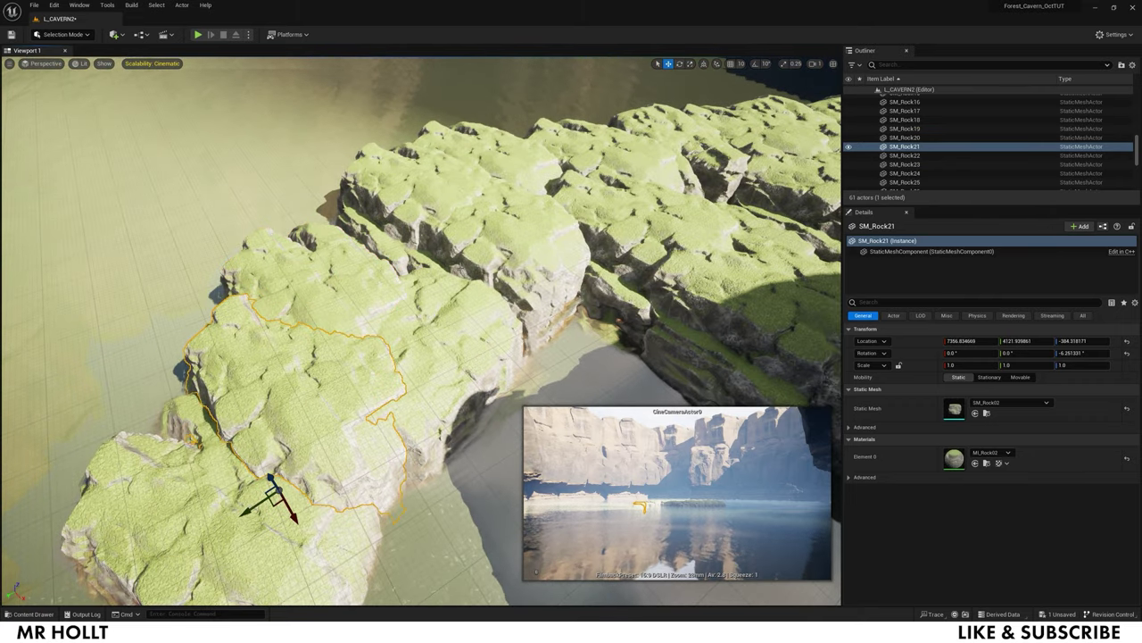
left_click(416, 194)
left_click_drag(395, 309, 382, 321)
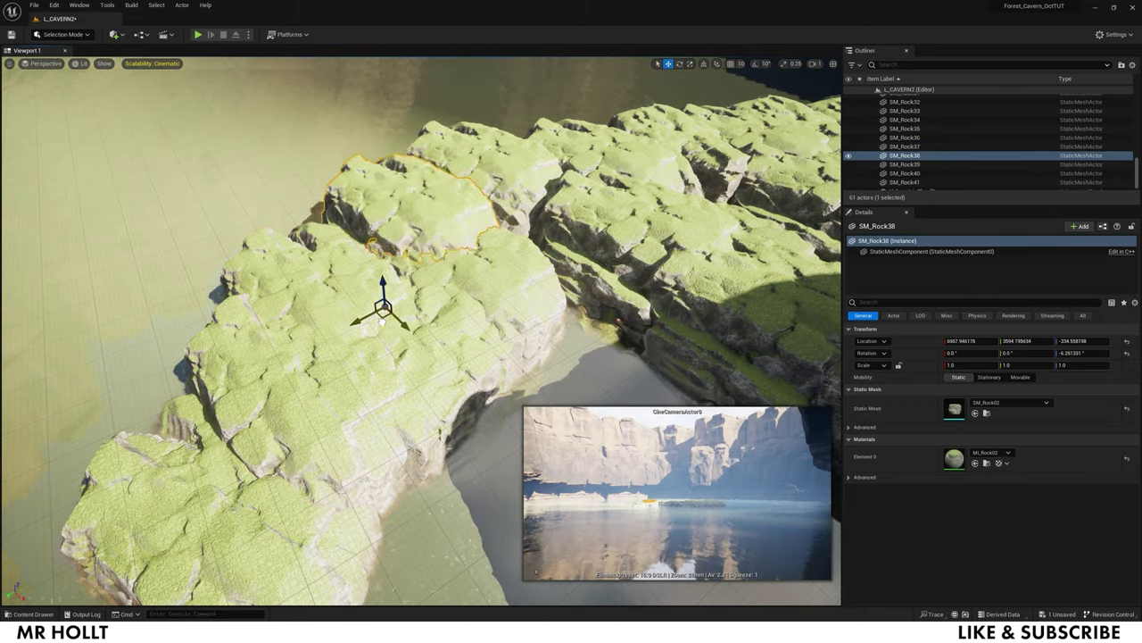
Fill the gap between the ridge and the island with two rock copies, one at about X 7059, Y 3343
key("Down")
key("Down")
key("Down")
key("Down")
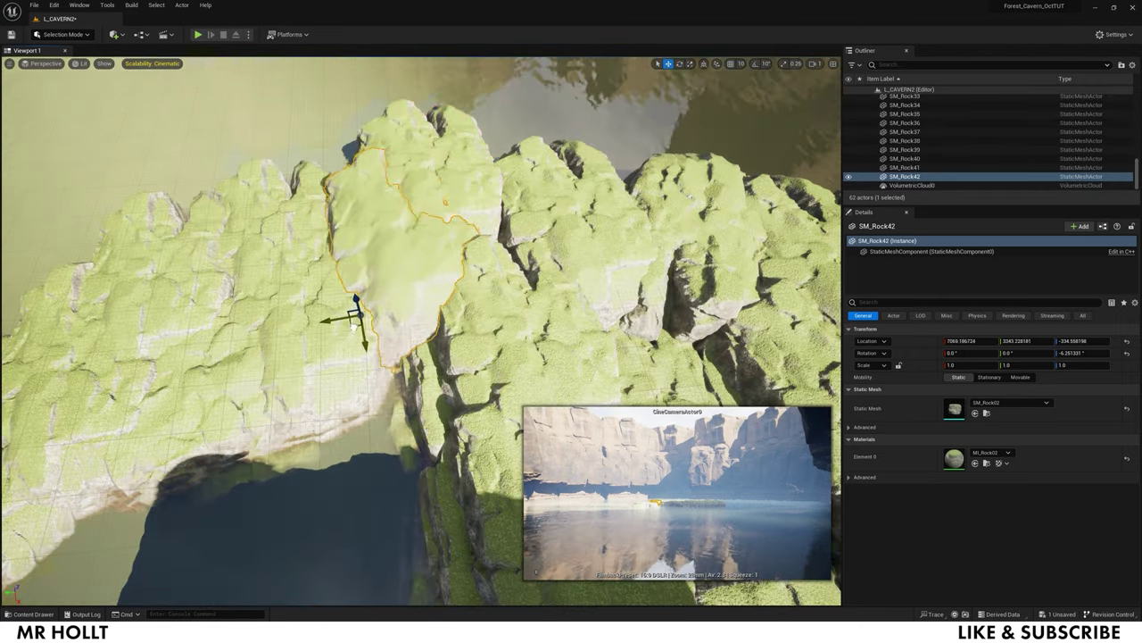
left_click_drag(353, 327, 396, 438, "alt")
key("e")
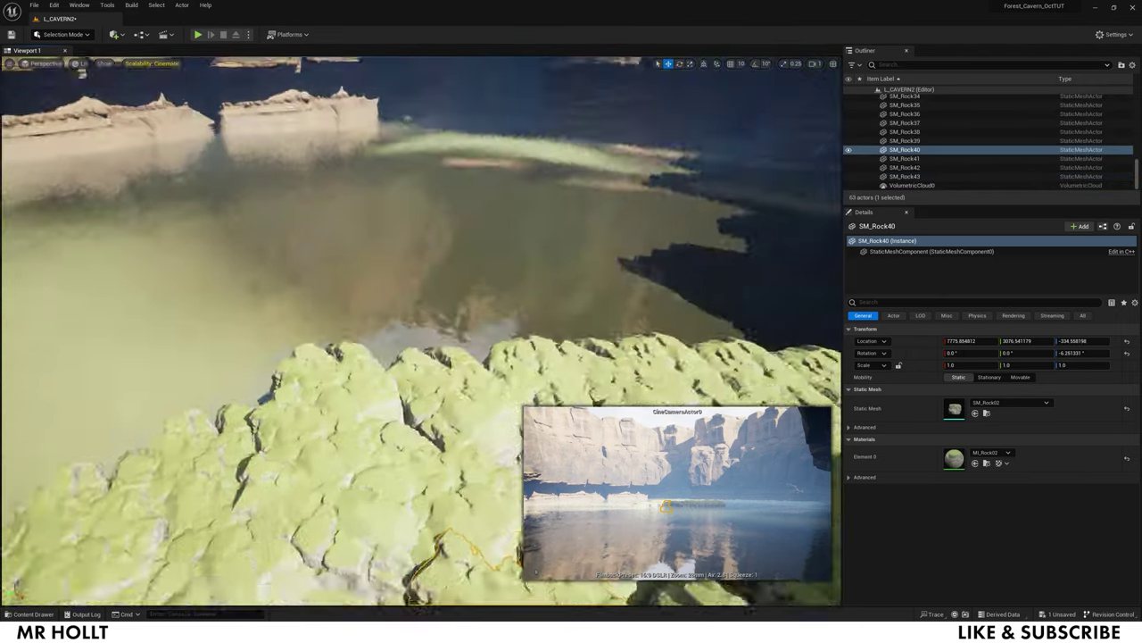
Adjust the height of SM_Rock23 in the sunken area between the neighbouring rocks
right_click_drag(482, 312, 482, 375)
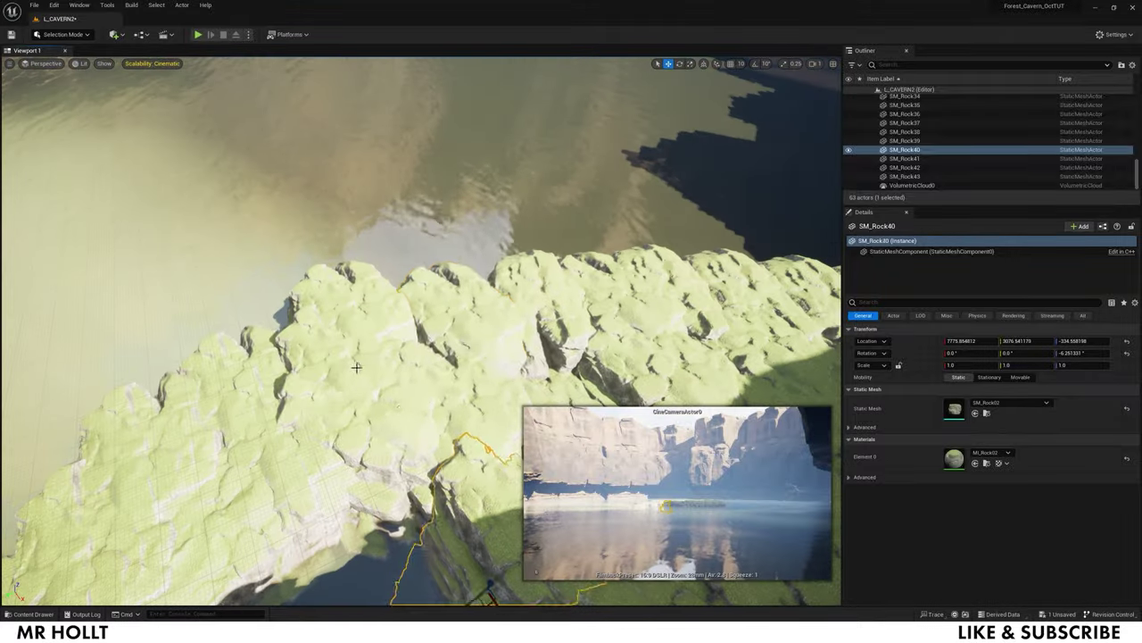
left_click(464, 317)
left_click(572, 326)
right_click_drag(572, 325, 652, 375)
left_click(276, 329)
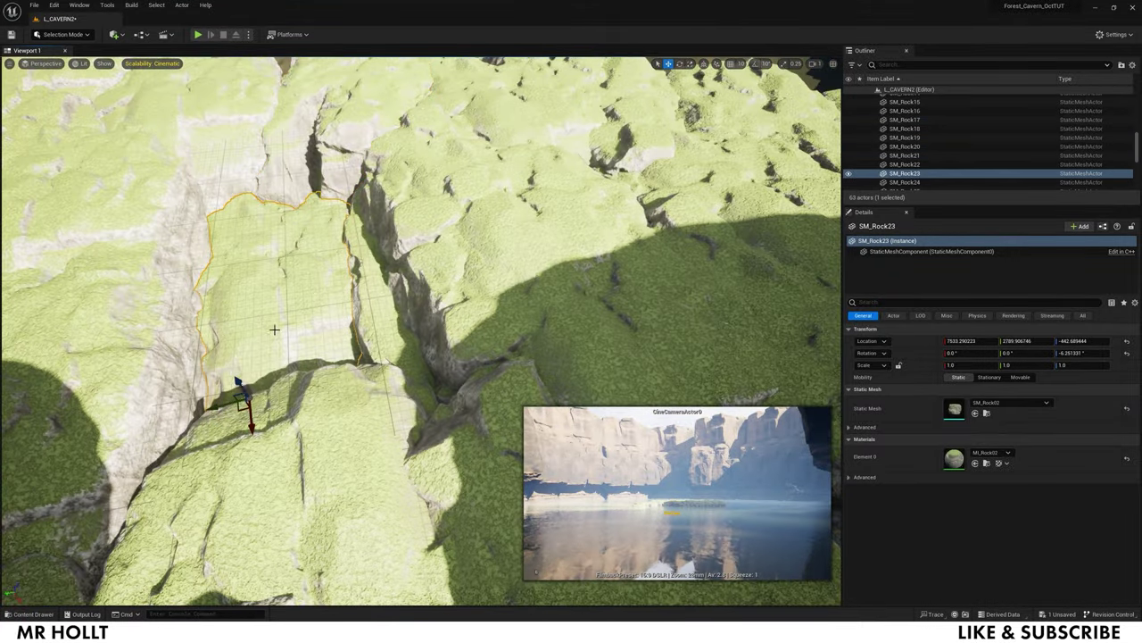
left_click_drag(238, 383, 243, 398)
left_click(415, 307)
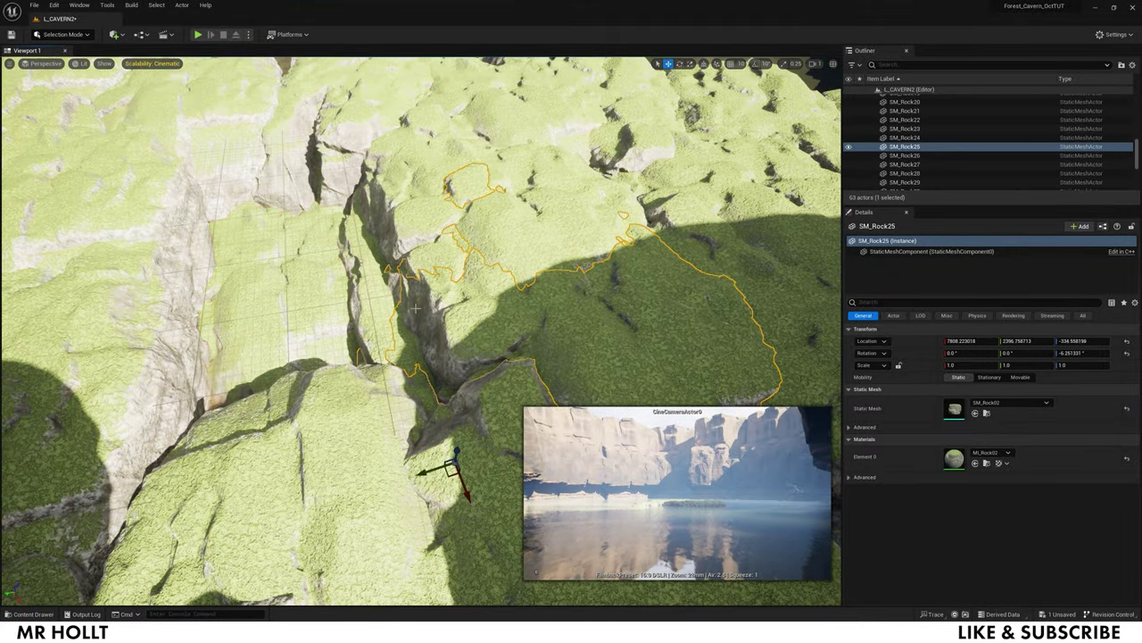
mouse_move(415, 308)
right_mouse_down()
mouse_move(401, 268)
mouse_move(424, 313)
right_mouse_up()
Reposition SM_Rock02 on the shaded front edge of the island, starting from about X 8022, Y 2764
left_click(307, 384)
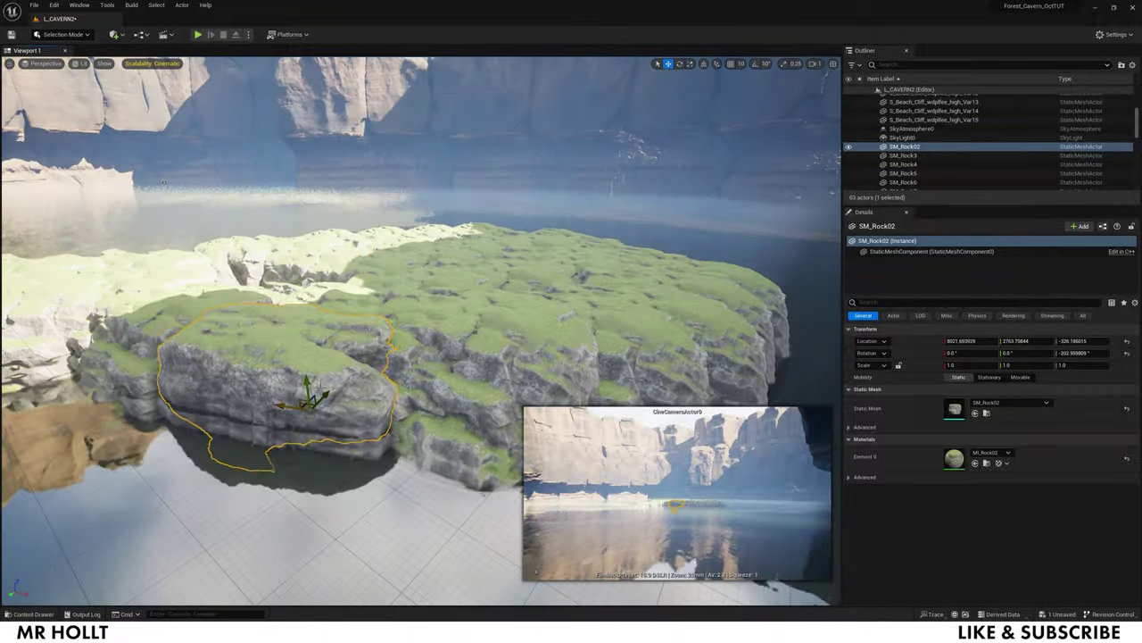
left_click_drag(312, 393, 312, 381)
right_click_drag(308, 382, 303, 446)
left_click(303, 447)
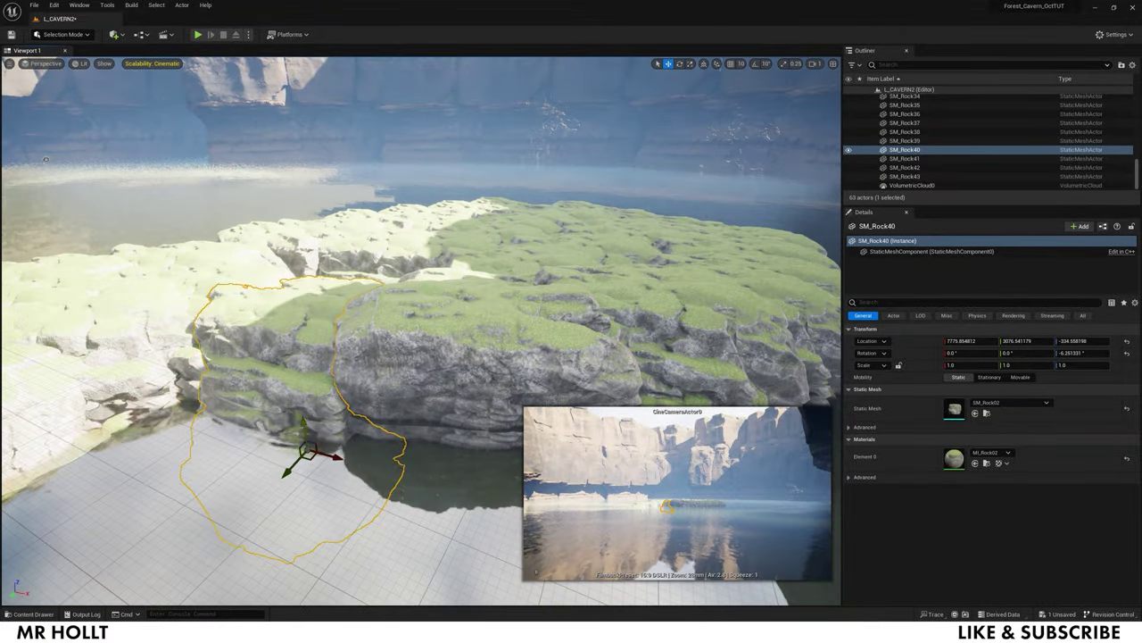
left_click(401, 366)
right_click_drag(402, 366, 401, 392)
Rotate SM_Rock6 to about -85° and SM_Rock8 to about -94° along the outer edge of the island
left_click(455, 366)
left_click_drag(455, 366, 267, 446, "alt")
left_click(348, 359)
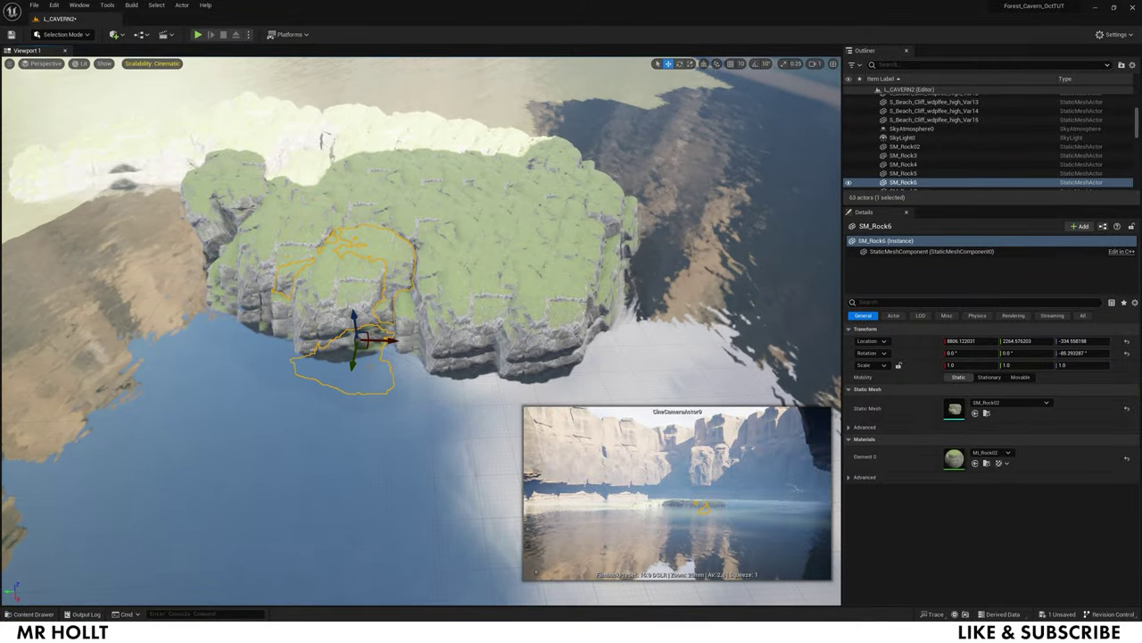
right_click_drag(398, 373, 409, 350)
left_click(490, 344)
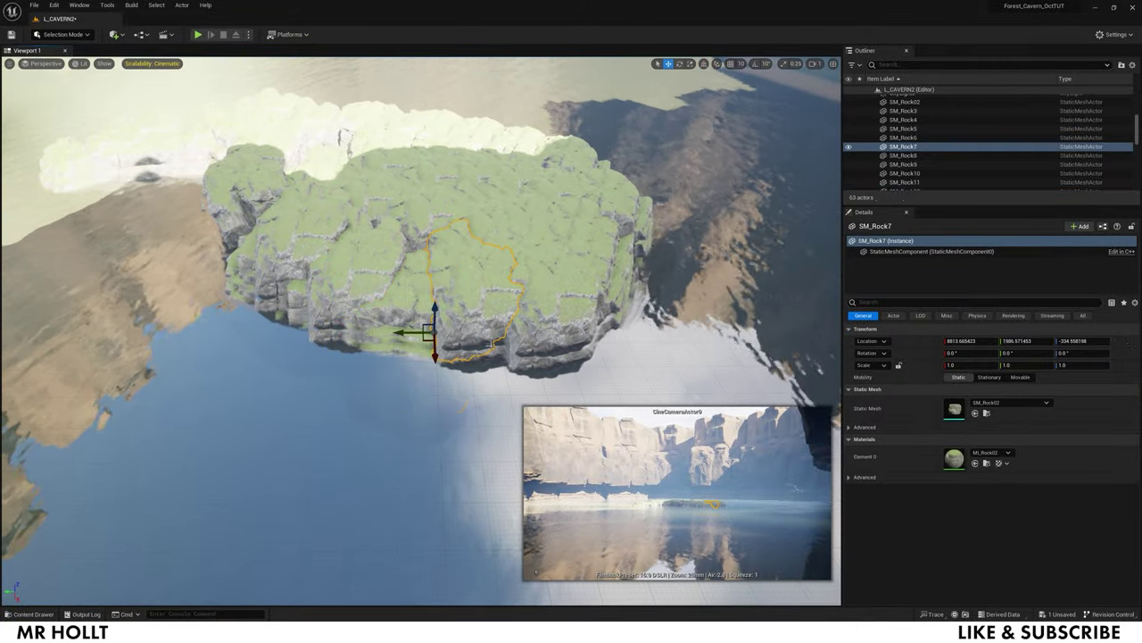
right_click_drag(536, 331, 546, 331)
left_click(544, 331)
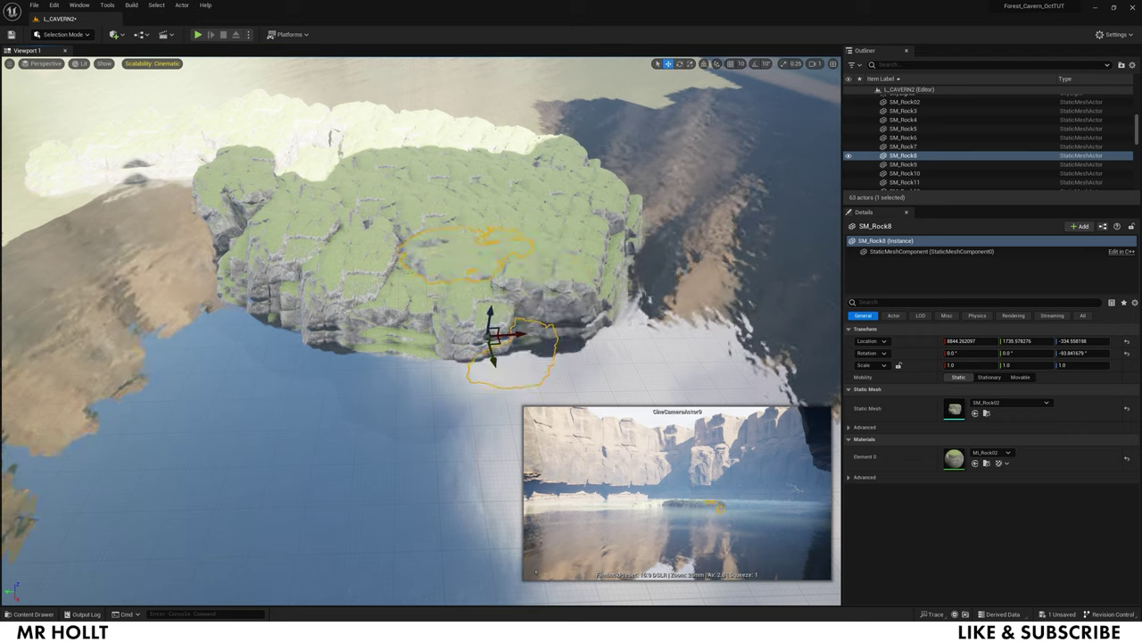
left_click(582, 345)
Rotate SM_Rock10 at the island's protruding corner to about -202° and shift the corner rocks to vary the edge
right_click_drag(582, 344, 510, 332)
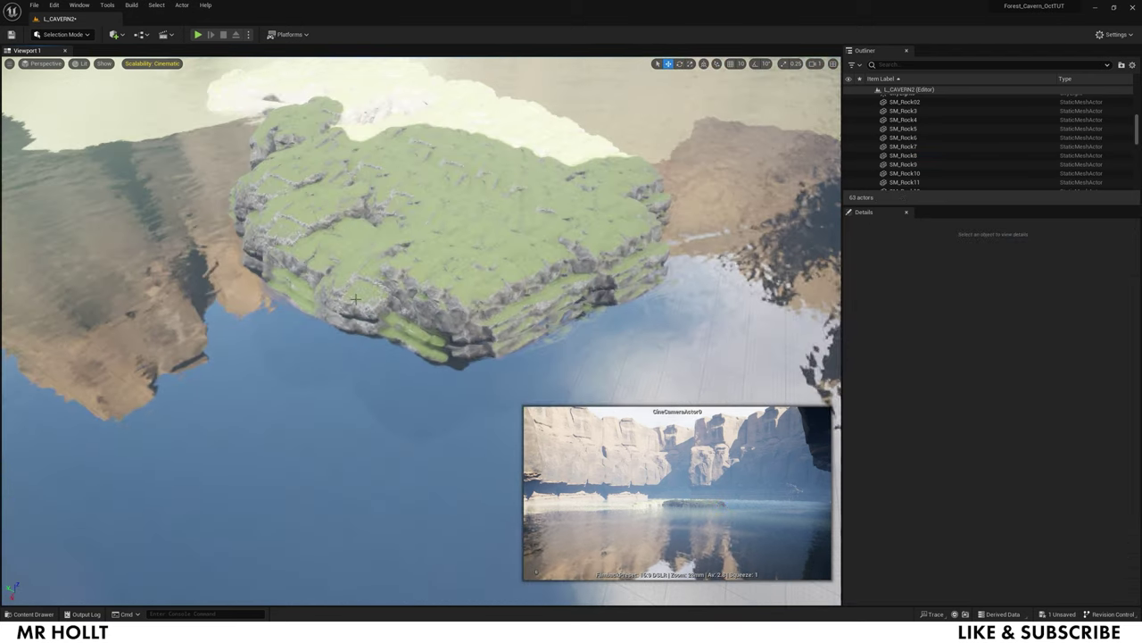
left_click(510, 332)
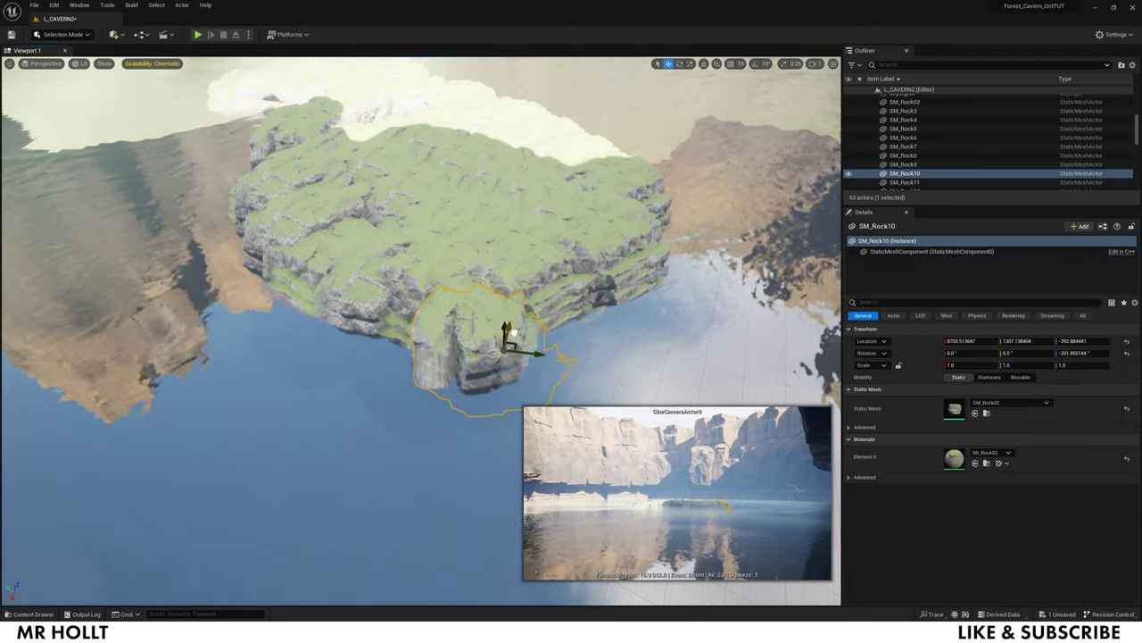
left_click(482, 329)
mouse_move(516, 336)
right_mouse_down()
mouse_move(399, 324)
mouse_move(535, 324)
right_mouse_up()
key("e")
key("w")
left_click_drag(392, 330, 374, 331)
Lower SM_Rock12 on the island's edge to about Z -403
left_click(486, 290)
right_click_drag(487, 290, 473, 317)
left_click_drag(506, 275, 505, 291)
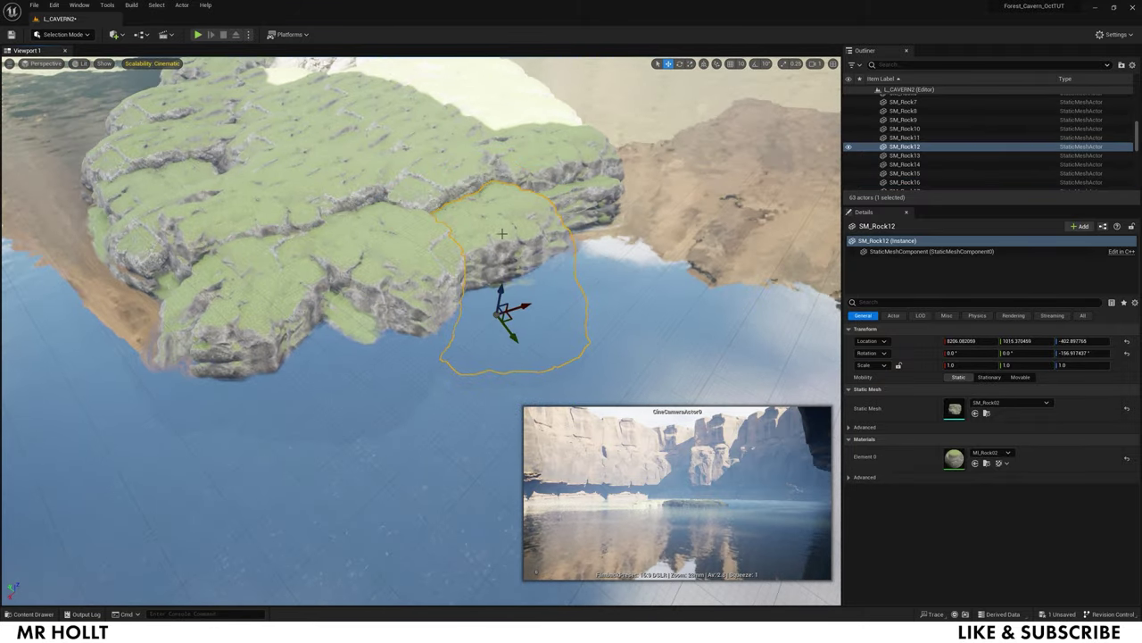
Move SM_Rock13 inward and rotate it to about -390°, and rotate the neighbouring SM_Rock14 to about -193°
right_click_drag(502, 234, 382, 299)
left_click(382, 299)
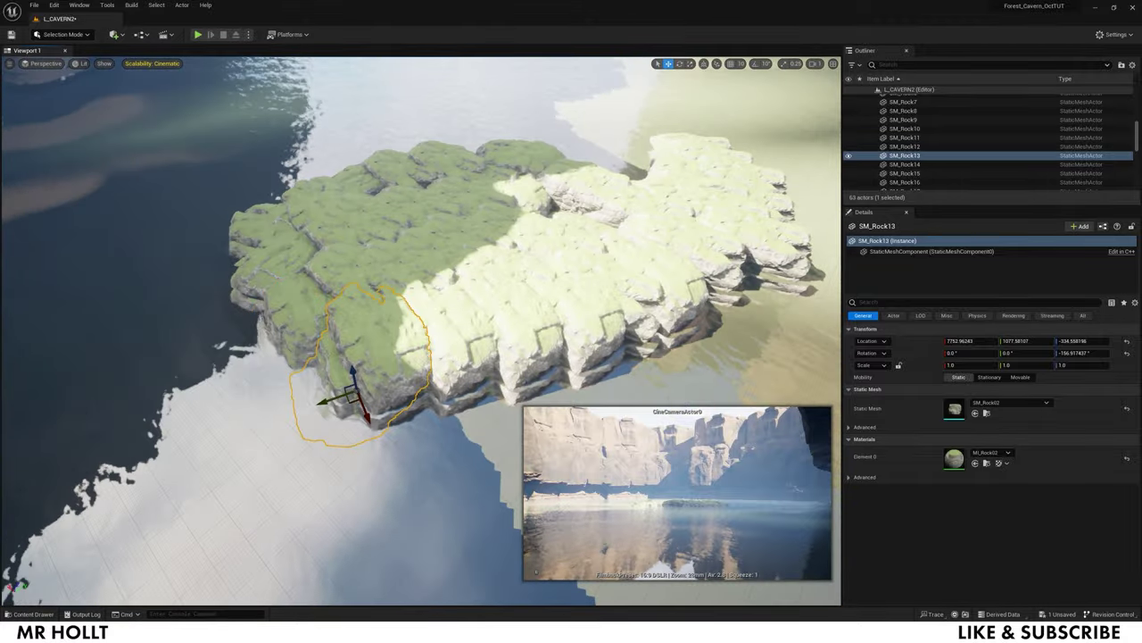
left_click_drag(353, 394, 380, 349)
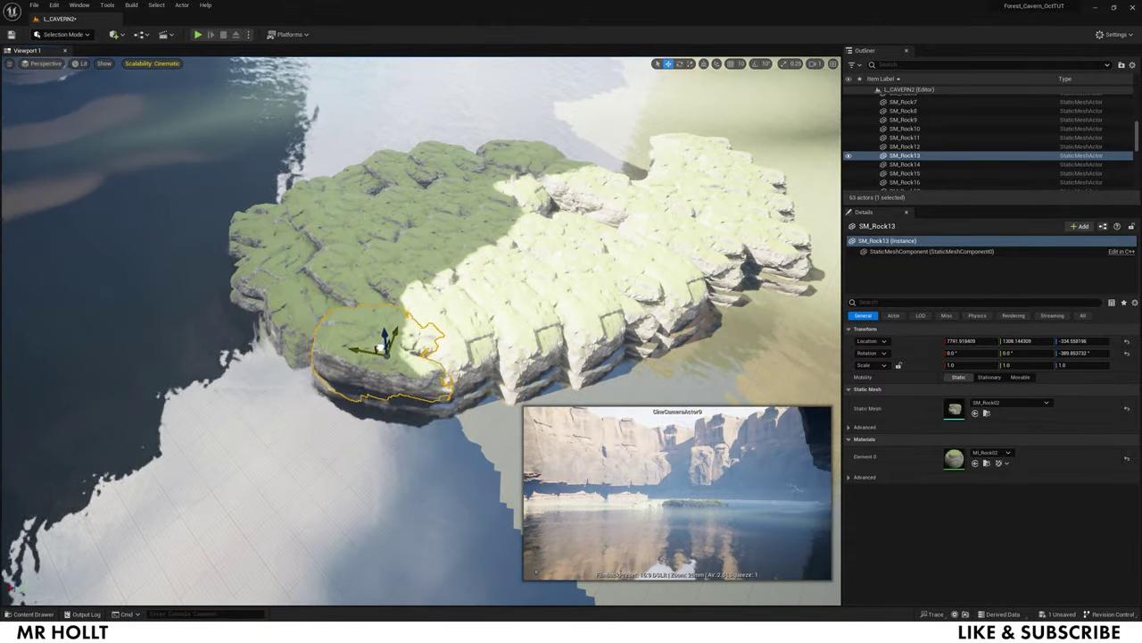
left_click(412, 387)
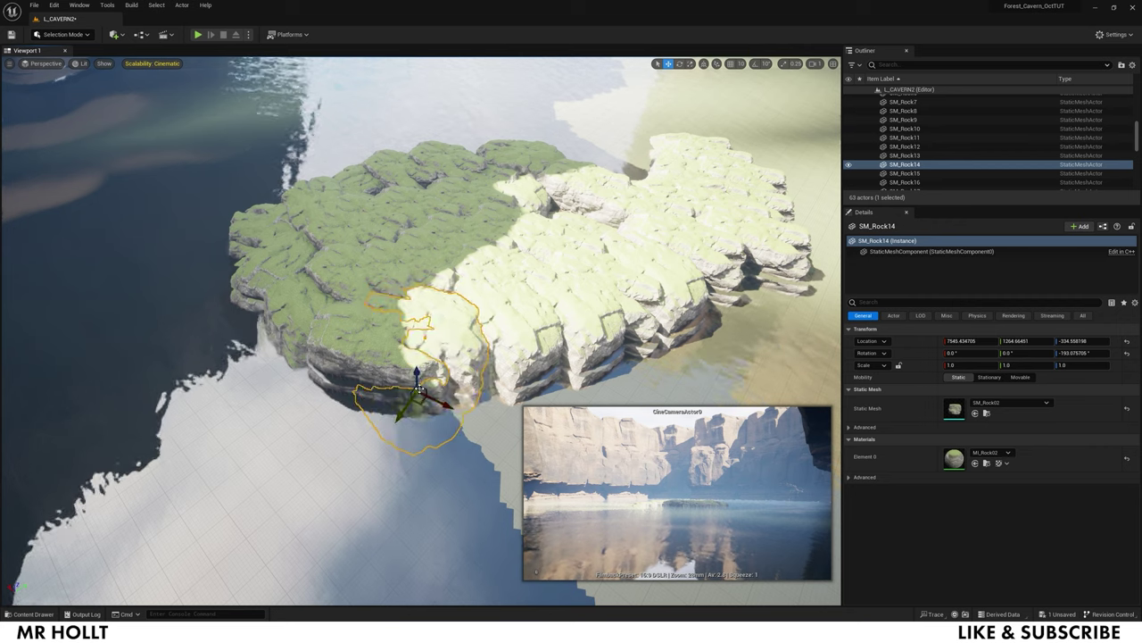
Lower SM_Rock15 to about Z -448 and rotate SM_Rock16 to about -370° on the sunlit edge
right_click_drag(416, 386, 383, 353)
left_click(384, 353)
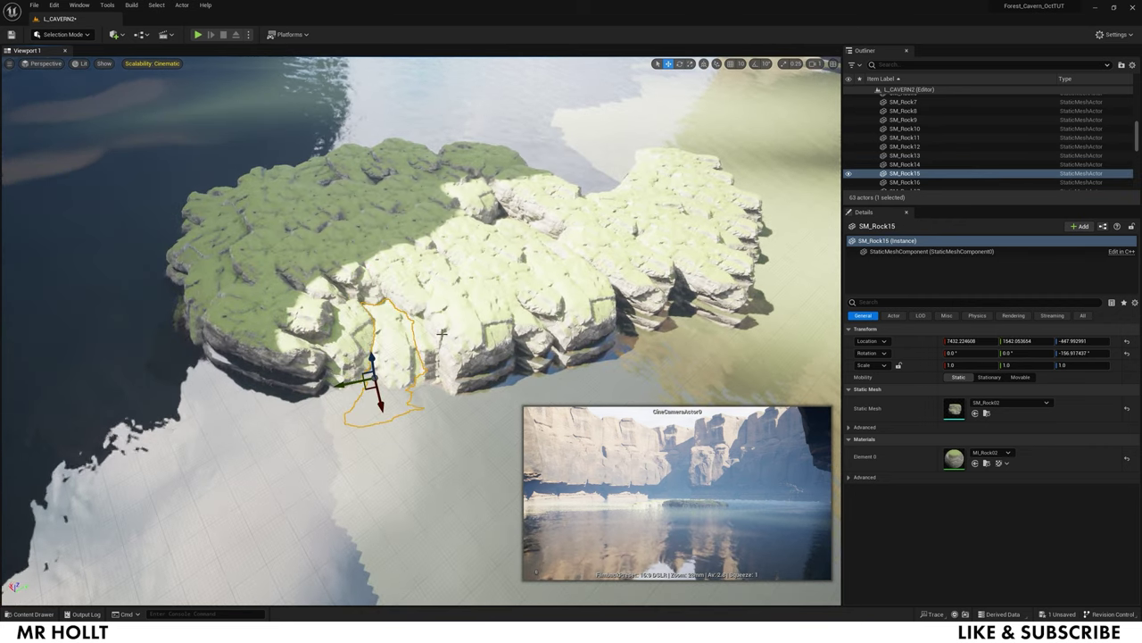
left_click(441, 332)
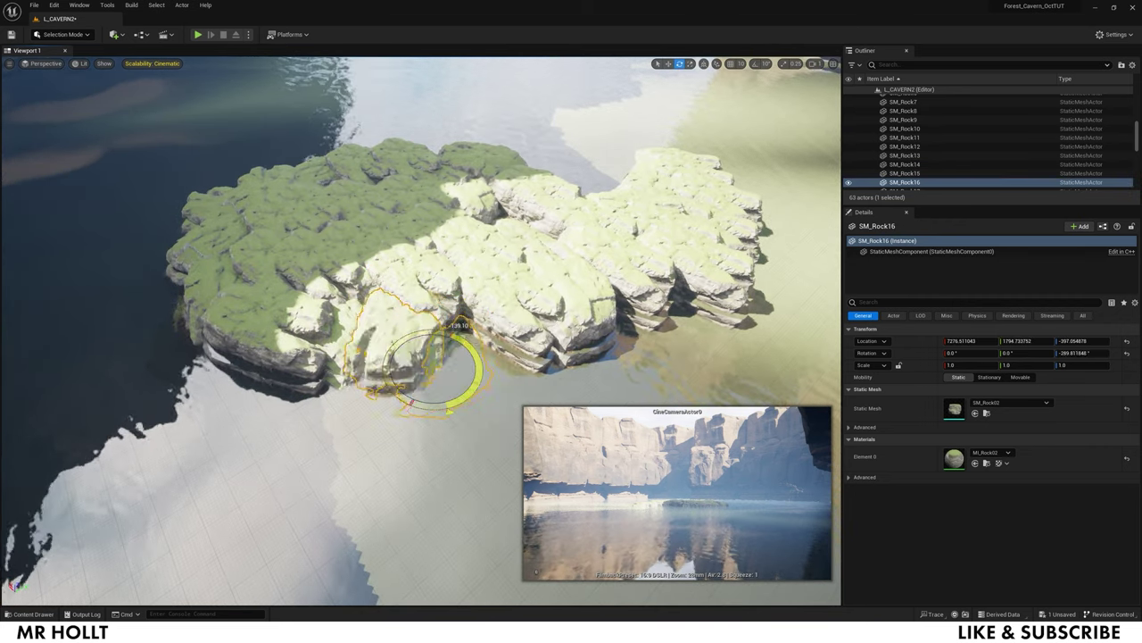
right_click_drag(436, 351, 384, 323)
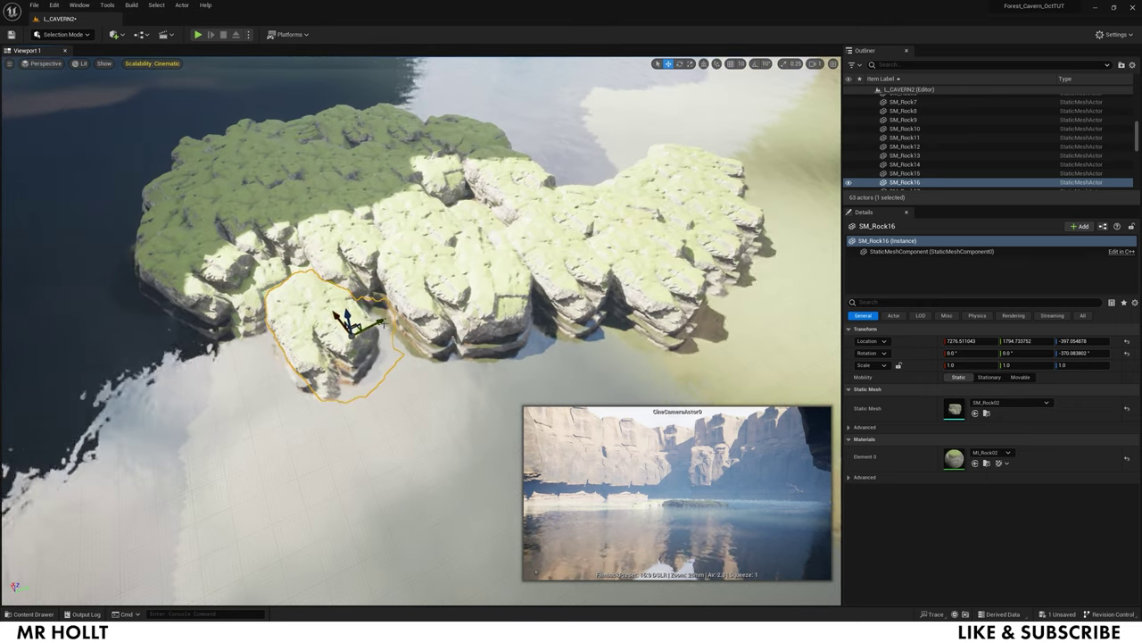
Duplicate SM_Rock36 to about X 6942, Y 2545 and rotate the copy to about -260° along the sunlit edge
left_click(473, 303)
right_click_drag(473, 303, 459, 308)
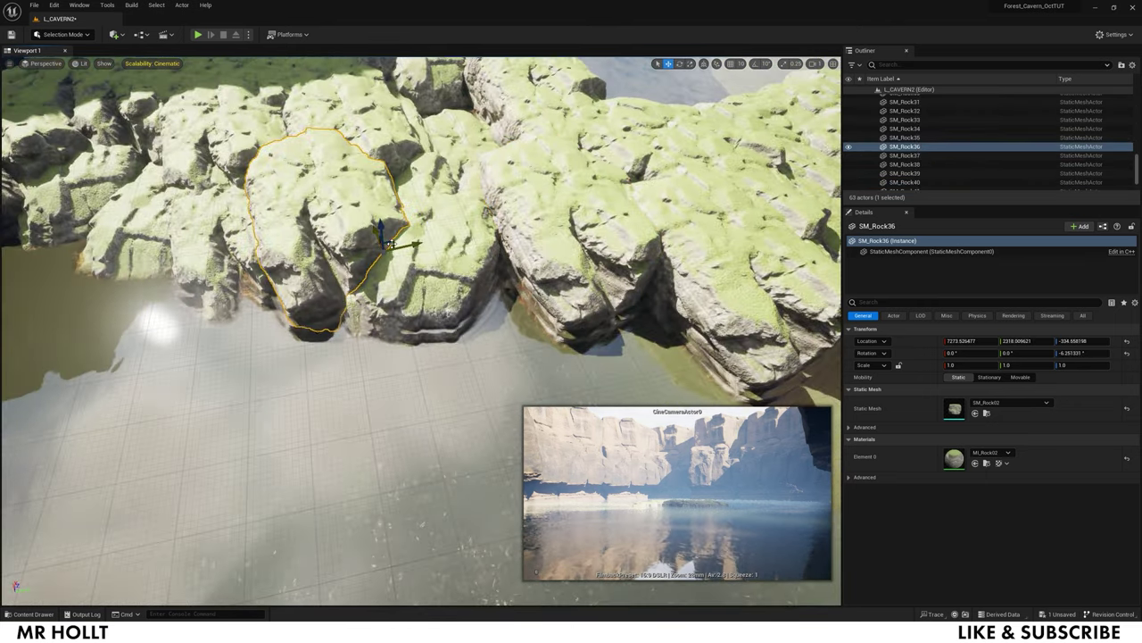
left_click(445, 234)
left_click_drag(444, 234, 464, 228)
right_click_drag(464, 228, 464, 281)
key("e")
left_click_drag(485, 252, 541, 317)
key("w")
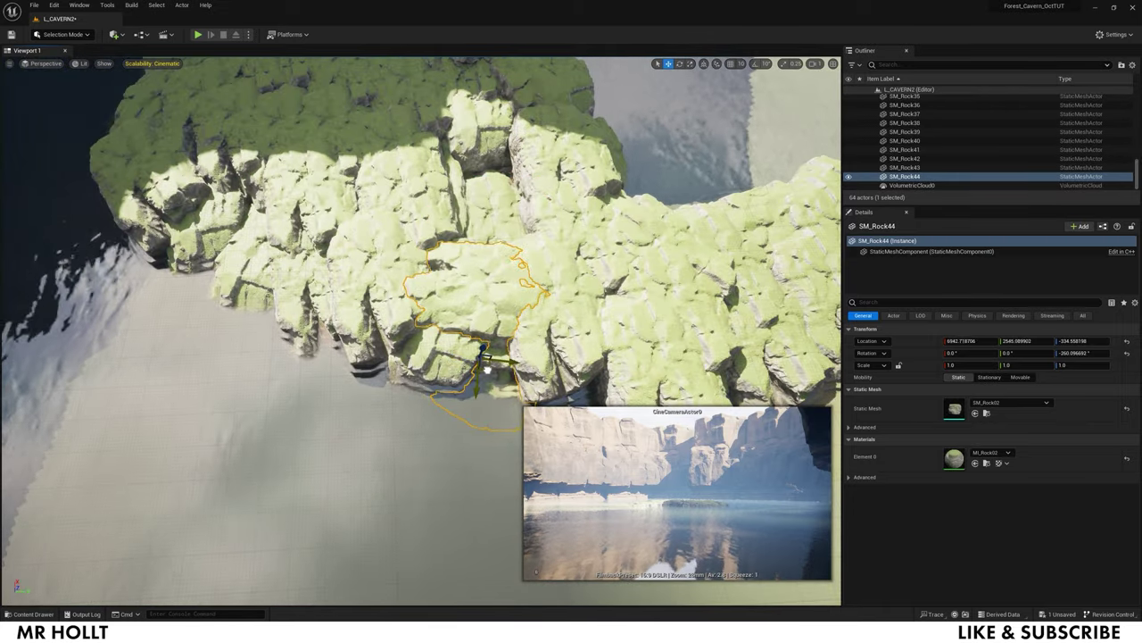
Place rock copies in the hollows on top of the island, including one at about X 8054, Y 1982
left_click(553, 288)
right_click_drag(553, 288, 580, 366)
left_click_drag(580, 365, 449, 401, "alt")
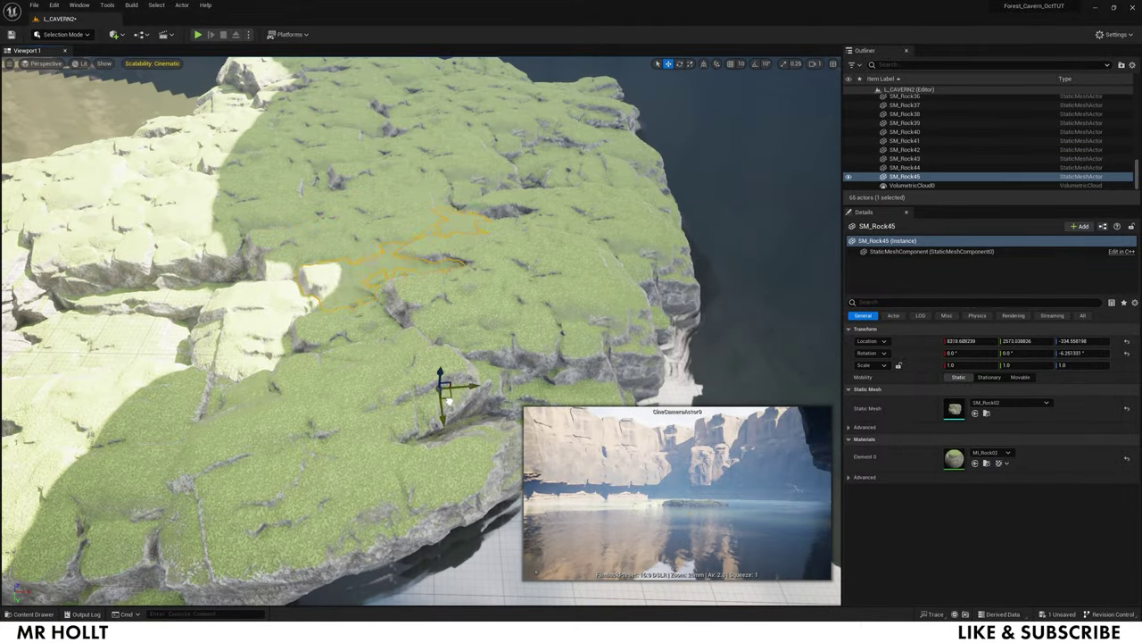
left_click_drag(522, 296, 405, 242)
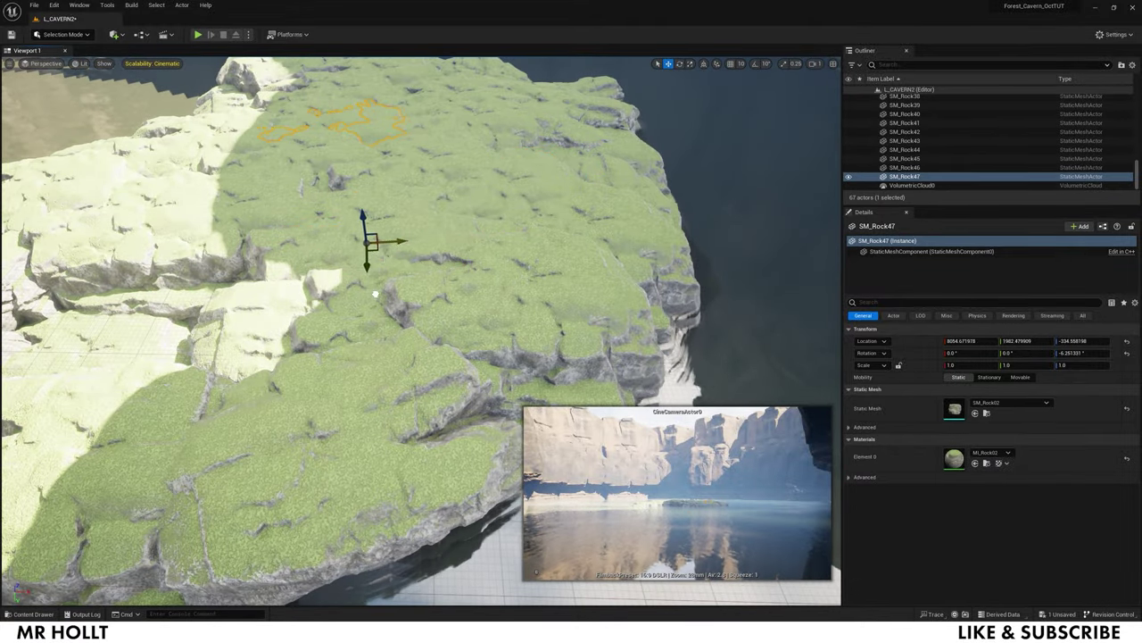
Add one more rock copy to the top of the island and clear the selection
left_click(535, 277)
right_click_drag(535, 277, 482, 241)
mouse_move(363, 229)
right_mouse_down()
mouse_move(411, 232)
mouse_move(401, 295)
mouse_move(363, 228)
right_mouse_up()
key("Escape")
left_click_drag(363, 228, 363, 295)
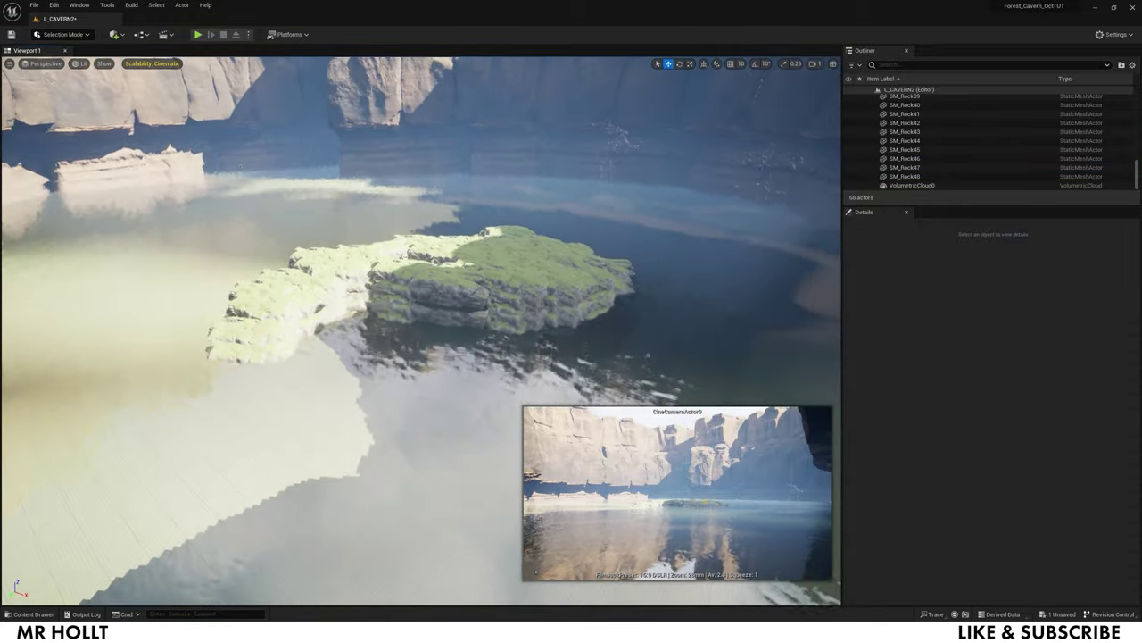
Open Quixel Bridge and show the locally downloaded Megascans assets
left_click(79, 5)
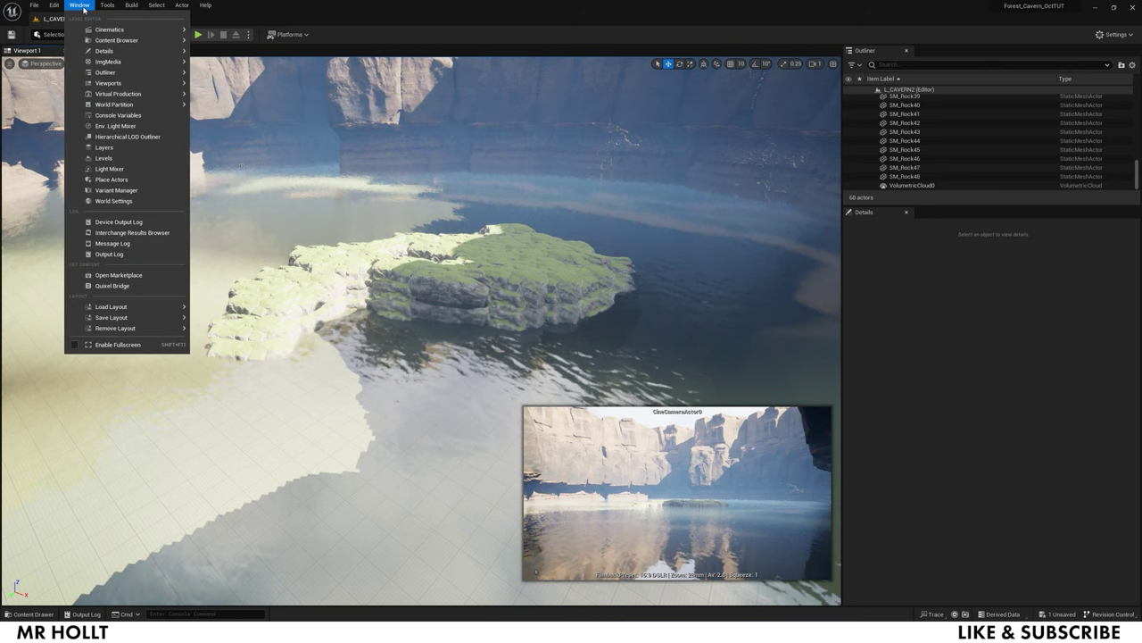
left_click(111, 285)
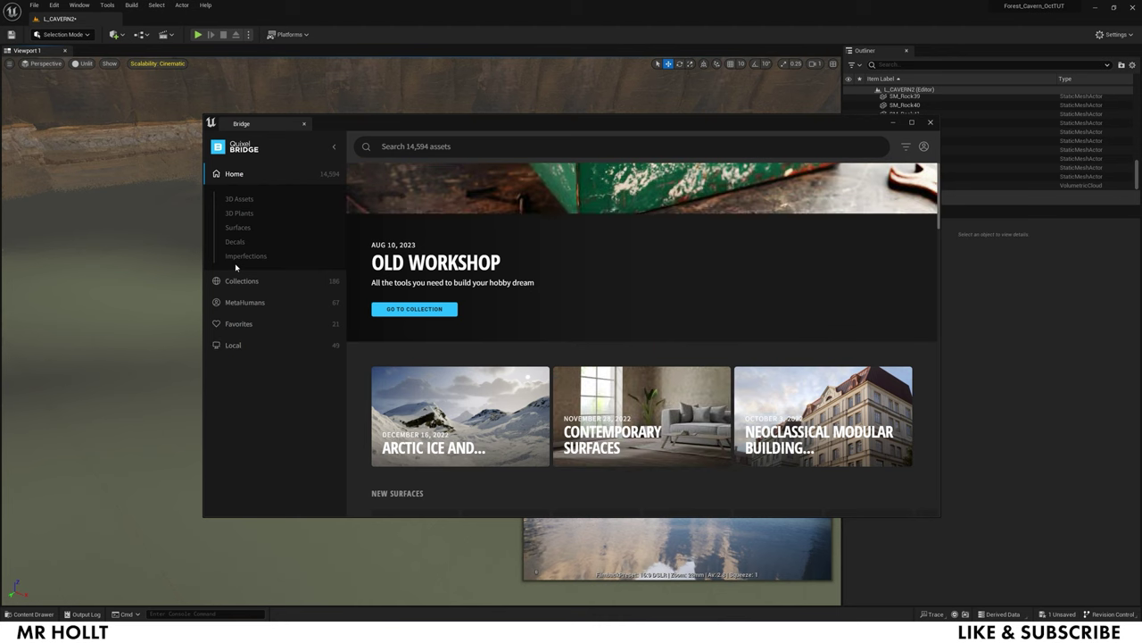
left_click(236, 345)
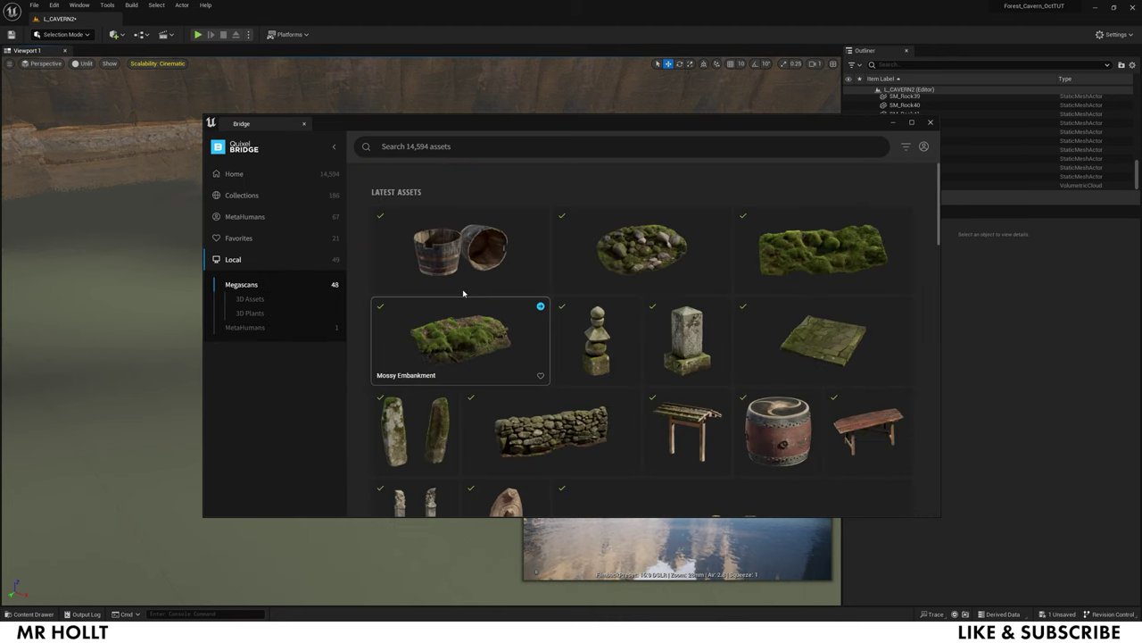
Look through the local Megascans assets for mossy rocks, stone walls, steps, lanterns, plants and boats
scroll(858, 349, "down", 3)
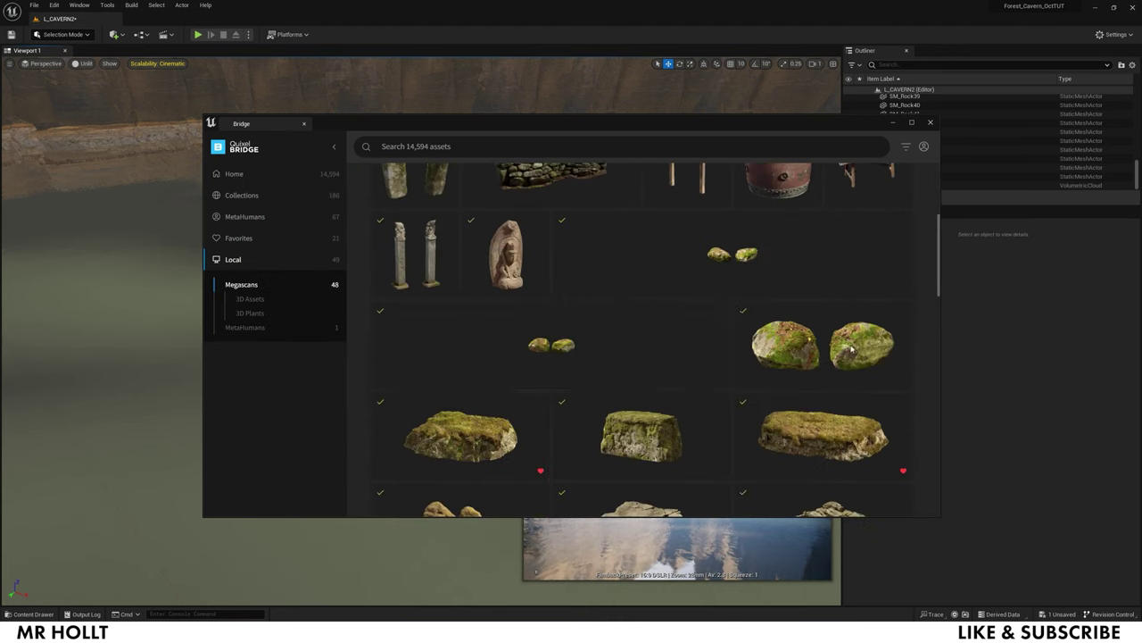
scroll(569, 248, "up", 1)
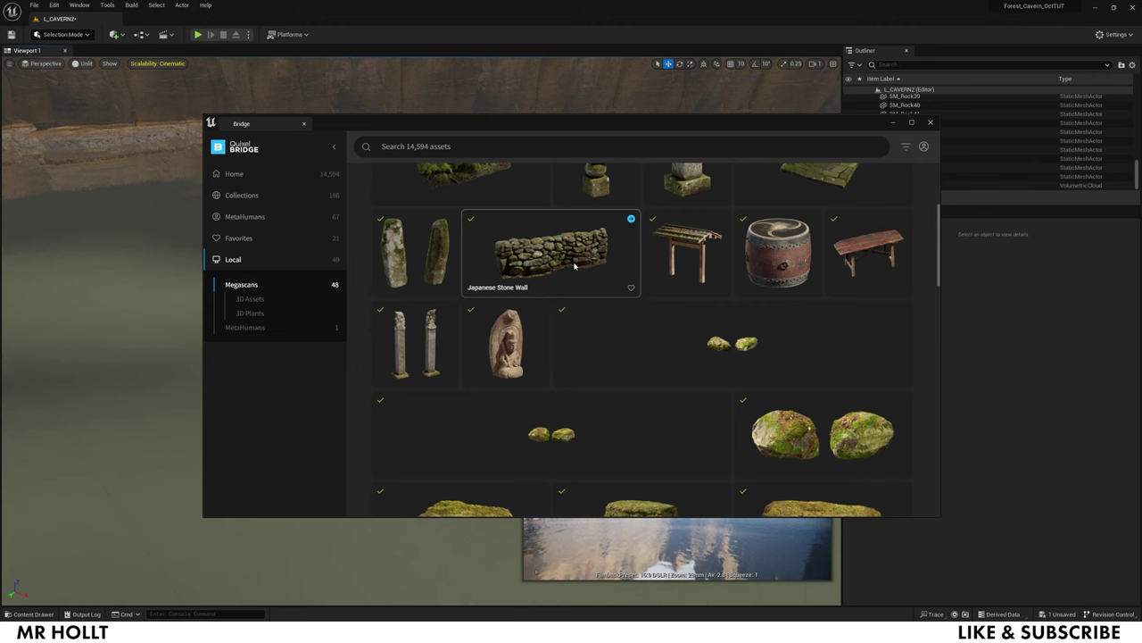
scroll(773, 327, "down", 1)
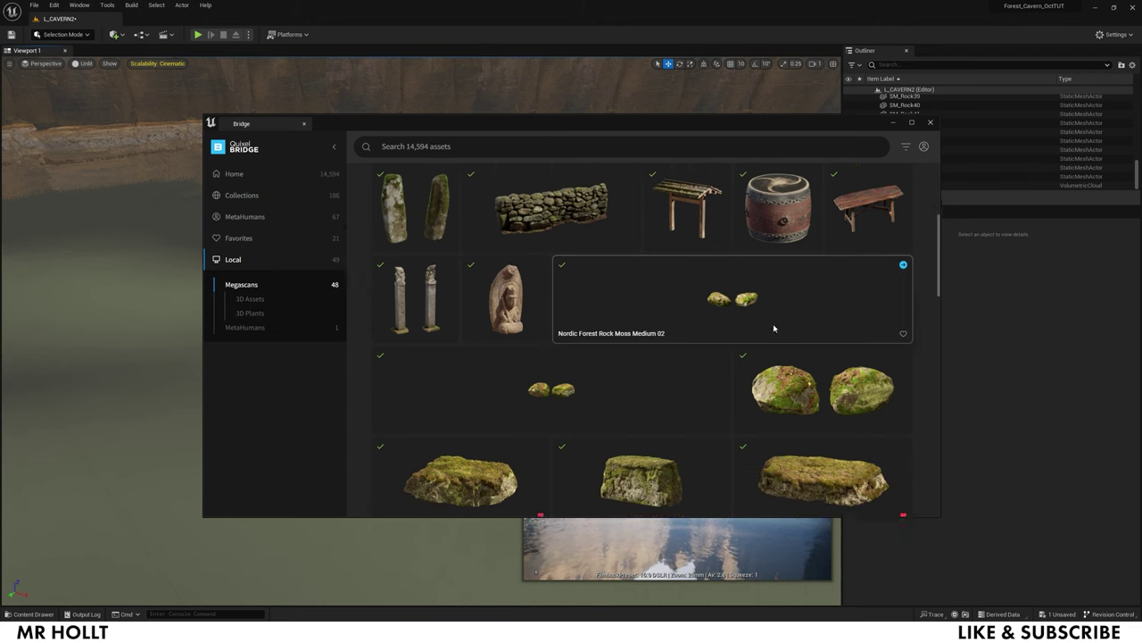
scroll(802, 363, "down", 2)
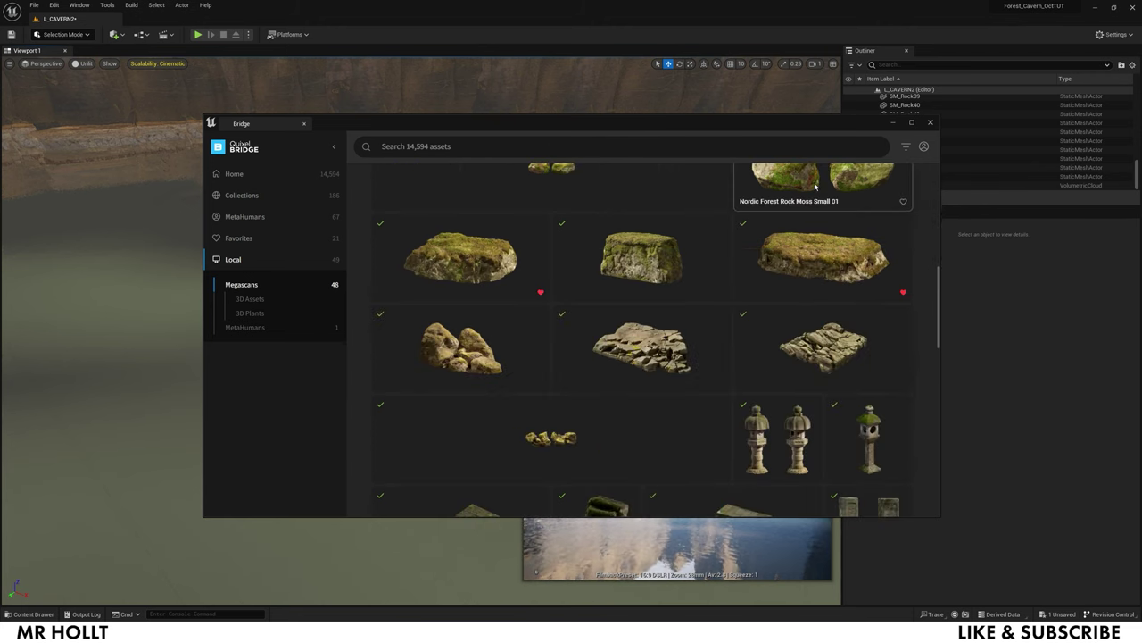
scroll(786, 348, "down", 1)
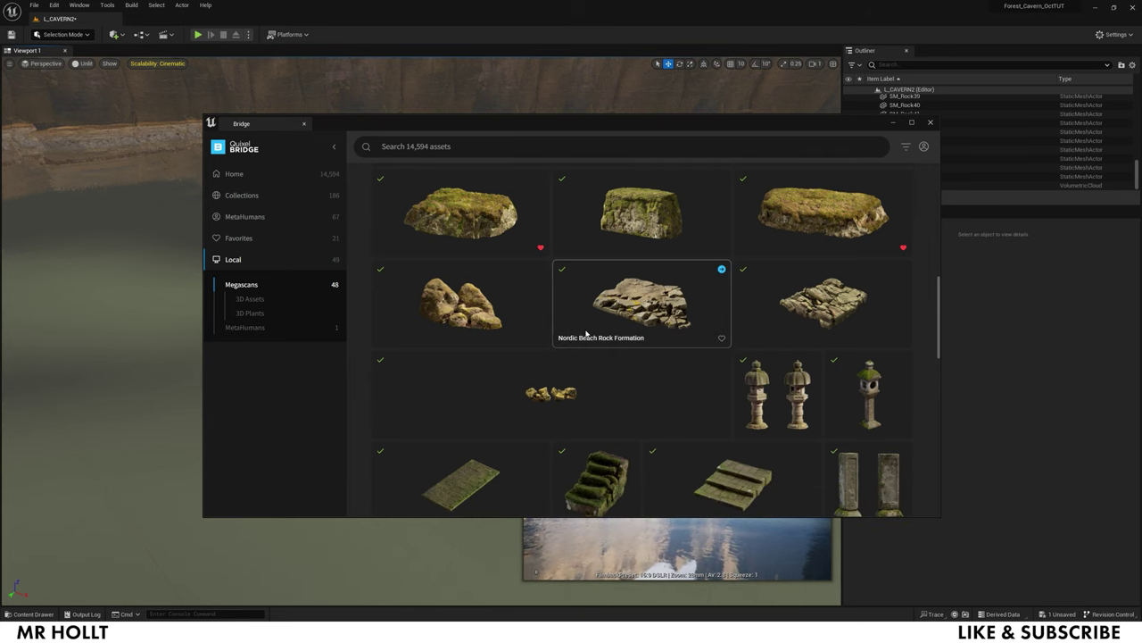
scroll(733, 328, "down", 3)
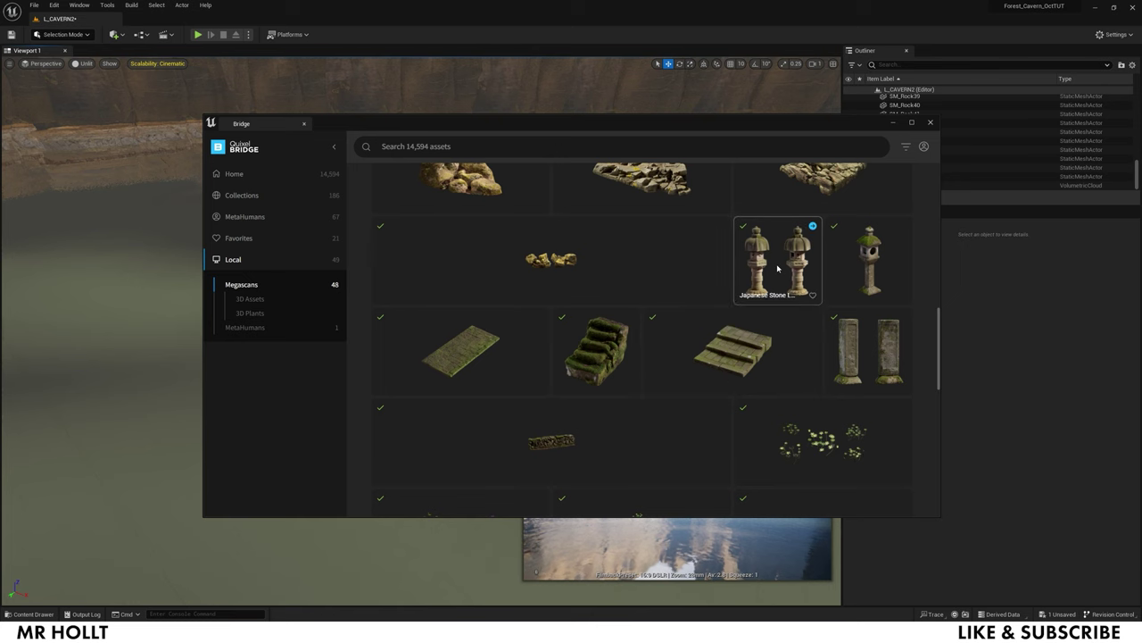
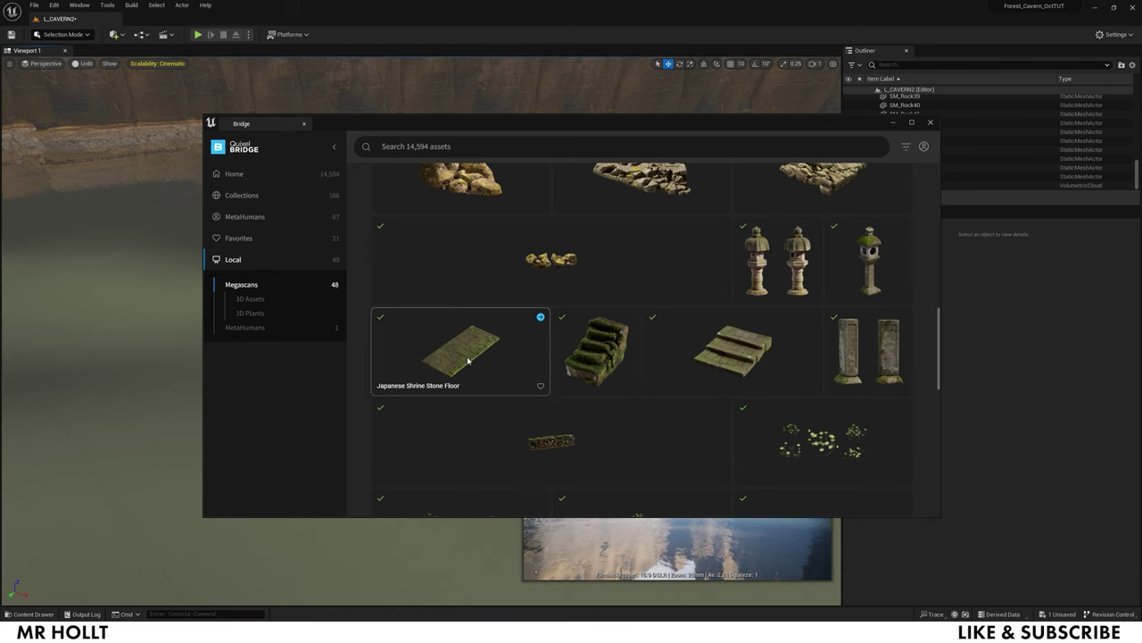
scroll(468, 361, "down", 4)
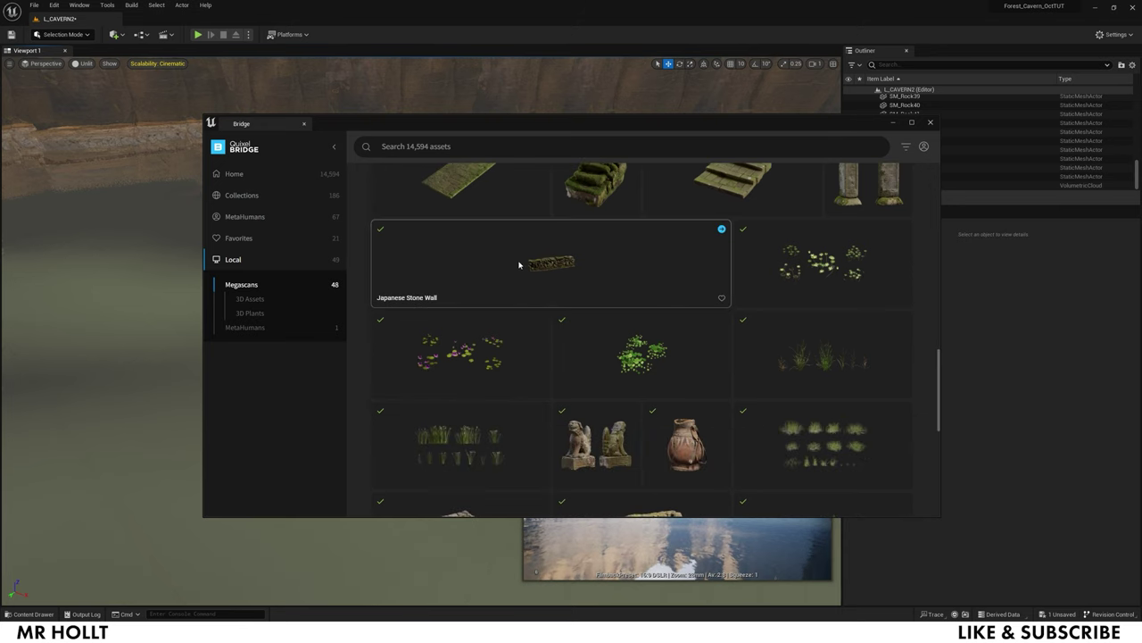
scroll(548, 267, "down", 3)
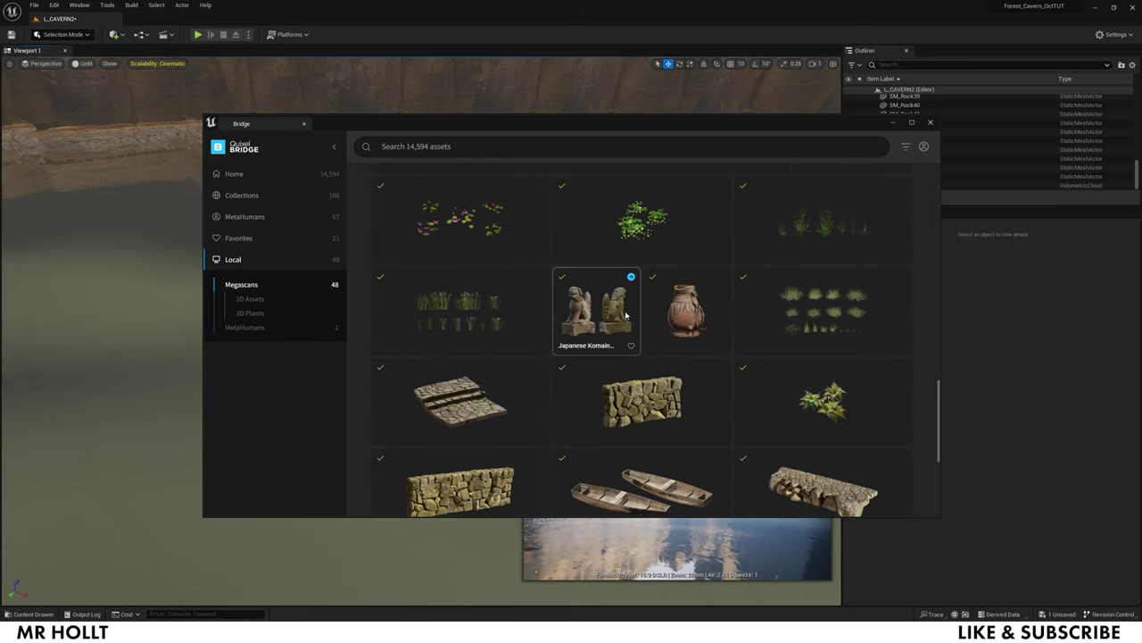
scroll(652, 426, "down", 2)
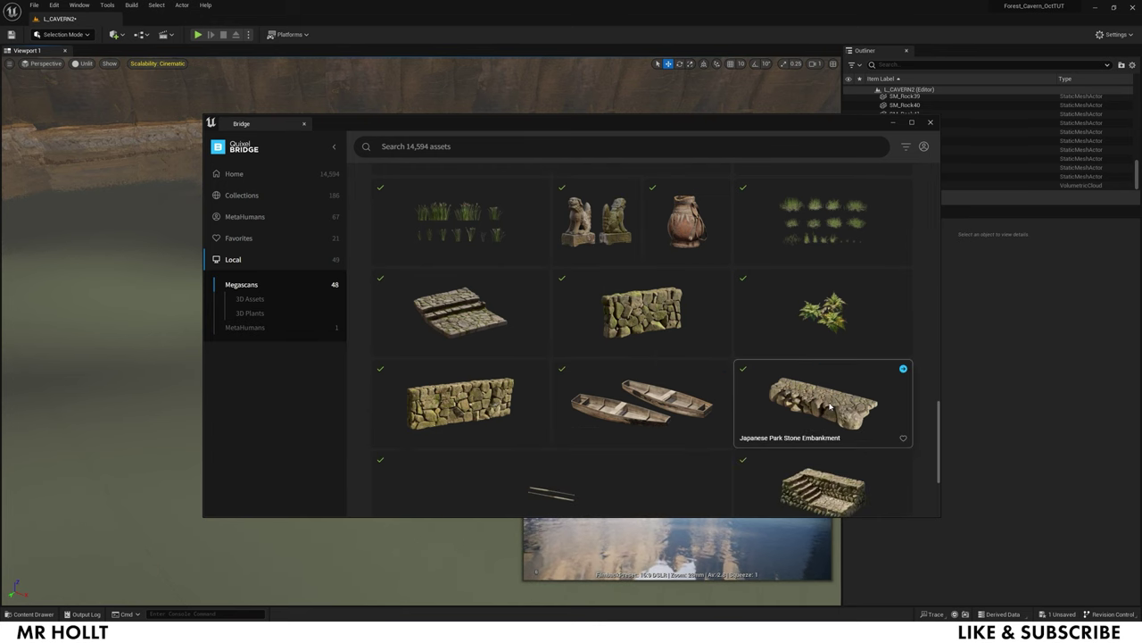
scroll(830, 406, "down", 2)
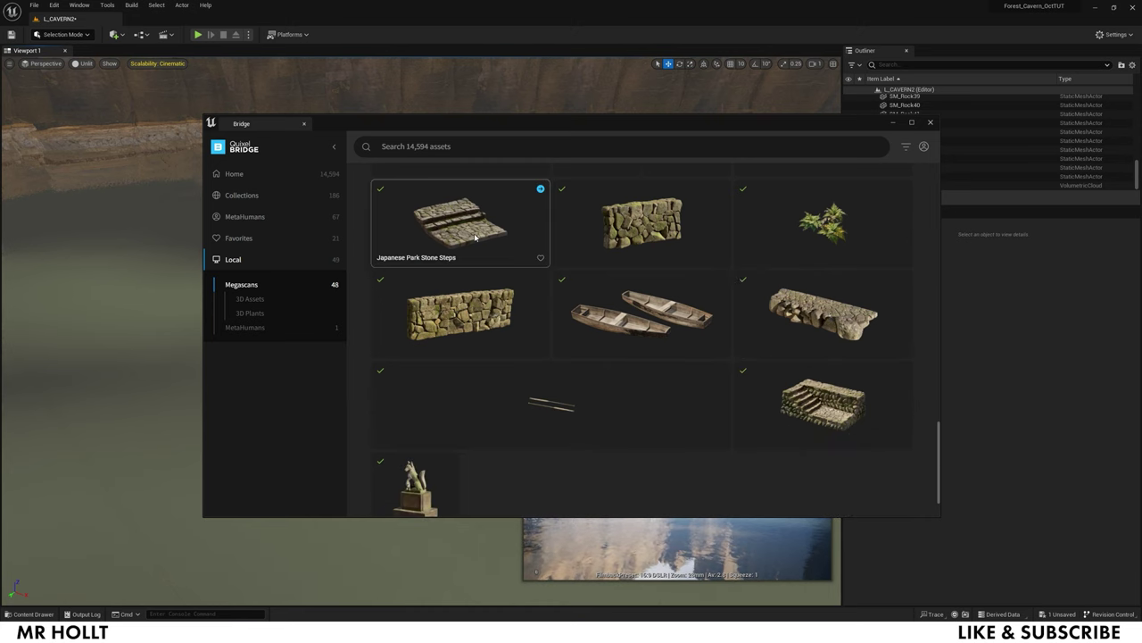
scroll(474, 237, "down", 1)
scroll(536, 280, "up", 4)
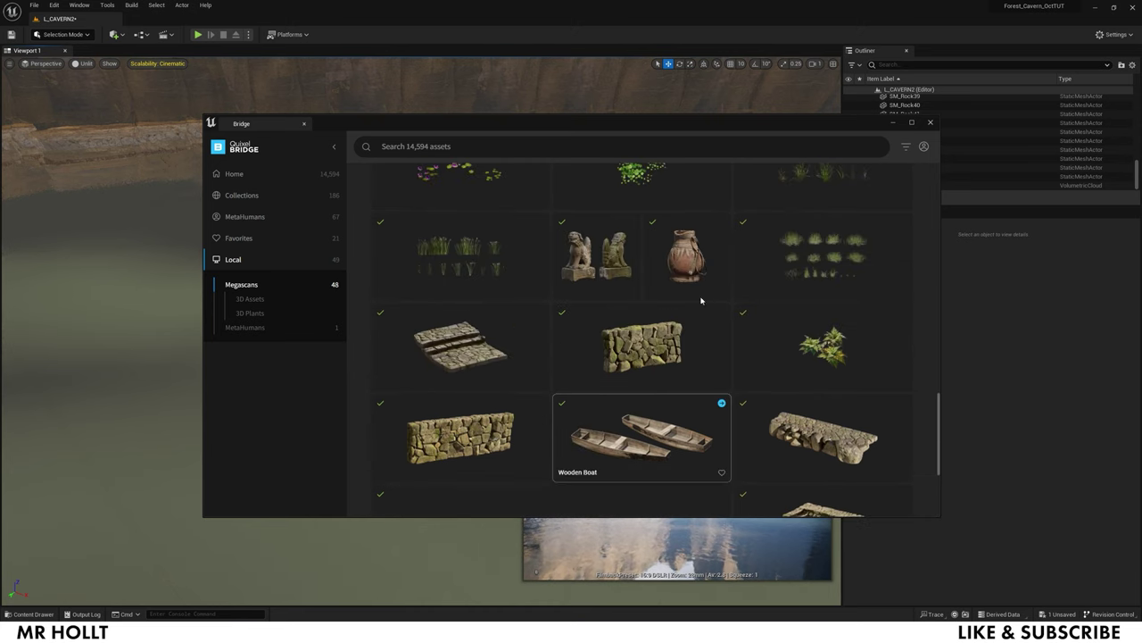
scroll(679, 419, "up", 5)
scroll(687, 314, "up", 8)
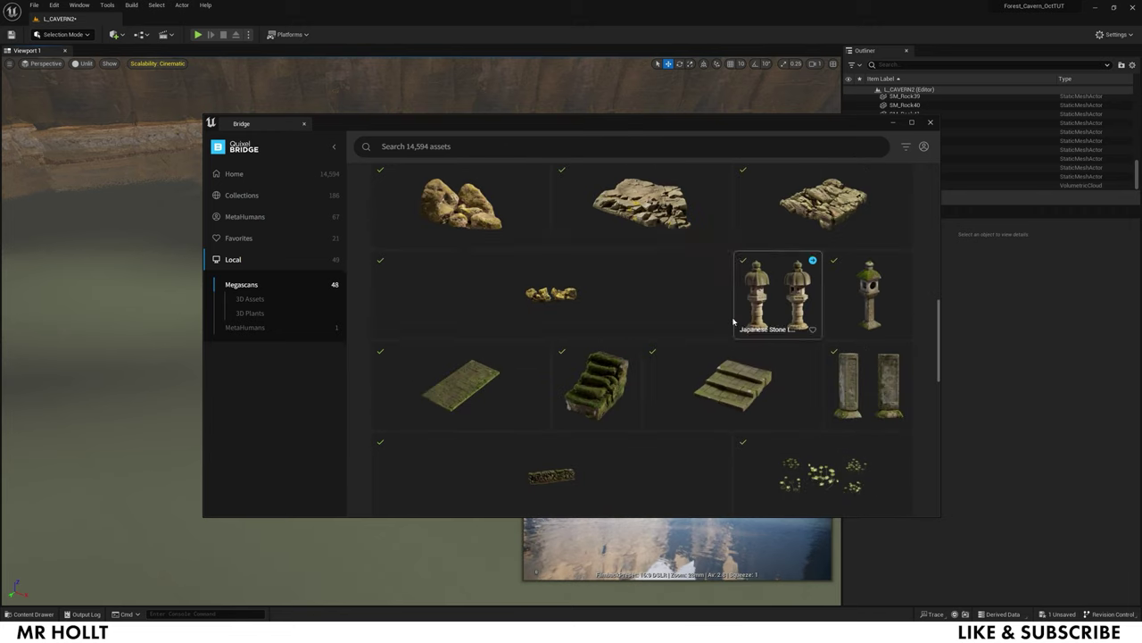
scroll(664, 315, "up", 5)
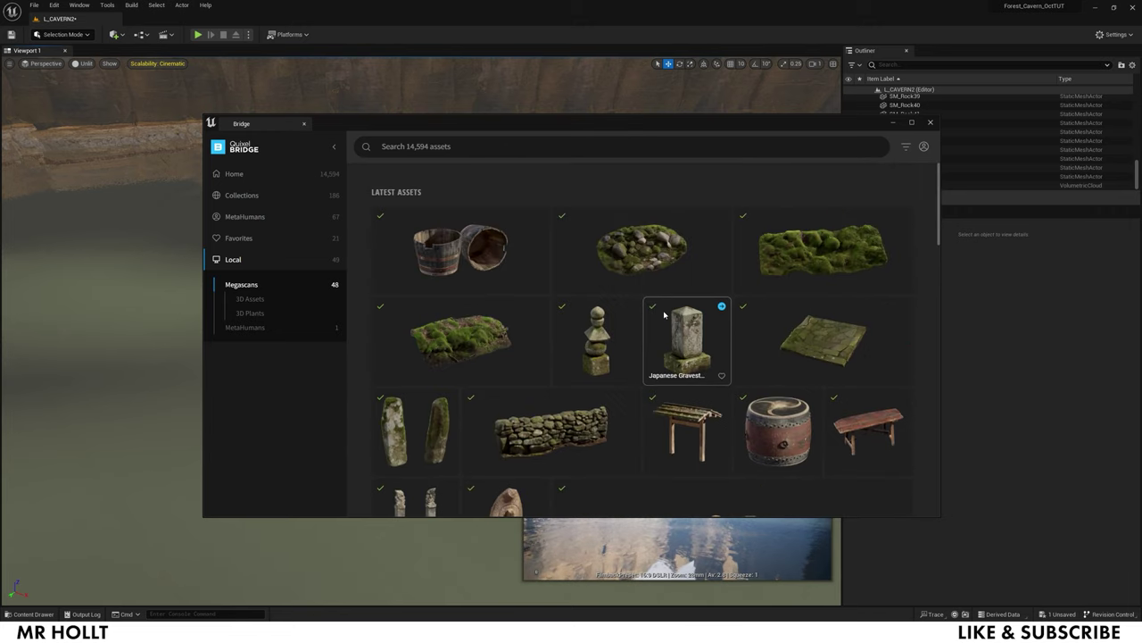
Close Bridge, place the Megascans Japanese Mossy Stone Wall beside the mossy island and rotate it about -199 degrees around the vertical axis
left_click(931, 124)
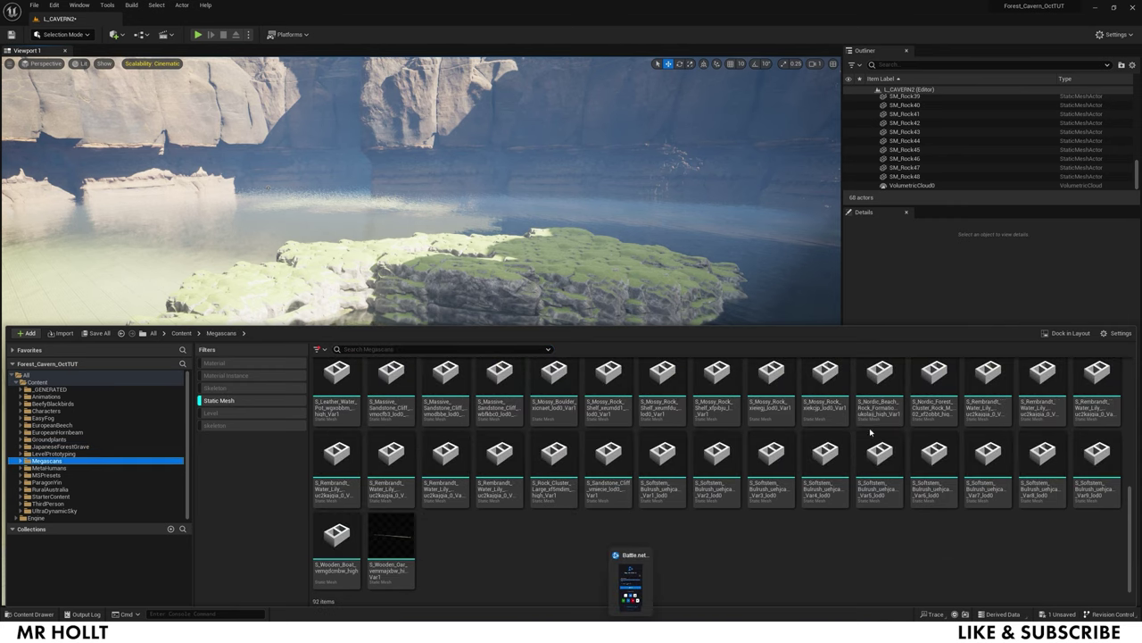
scroll(870, 433, "up", 3)
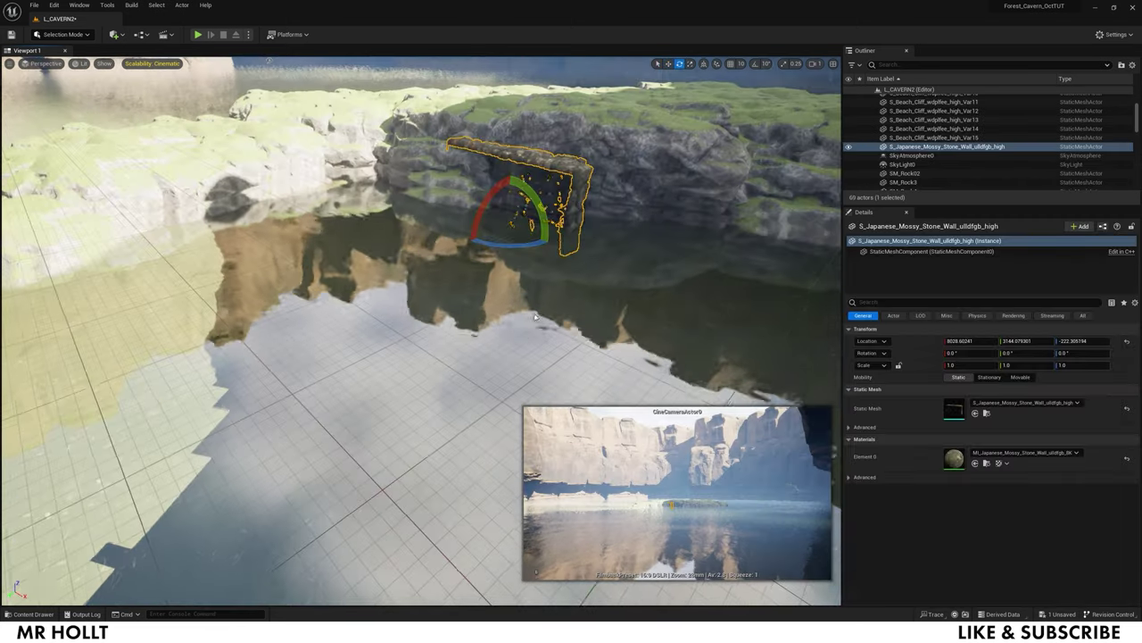
right_click_drag(536, 317, 500, 313)
left_click_drag(553, 246, 527, 241)
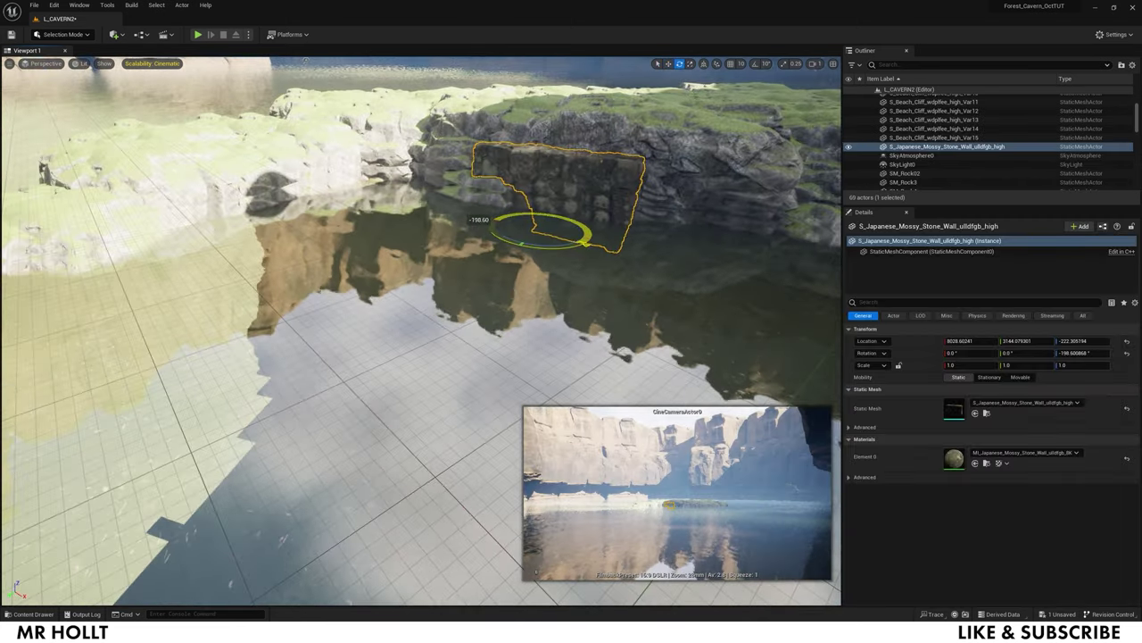
Scale the mossy stone wall to about 1.27 and align it with the island's shore
right_click_drag(535, 268, 696, 197)
key("w")
key("r")
mouse_move(348, 290)
left_mouse_down()
mouse_move(348, 269)
mouse_move(389, 284)
mouse_move(419, 268)
mouse_move(366, 294)
left_mouse_up()
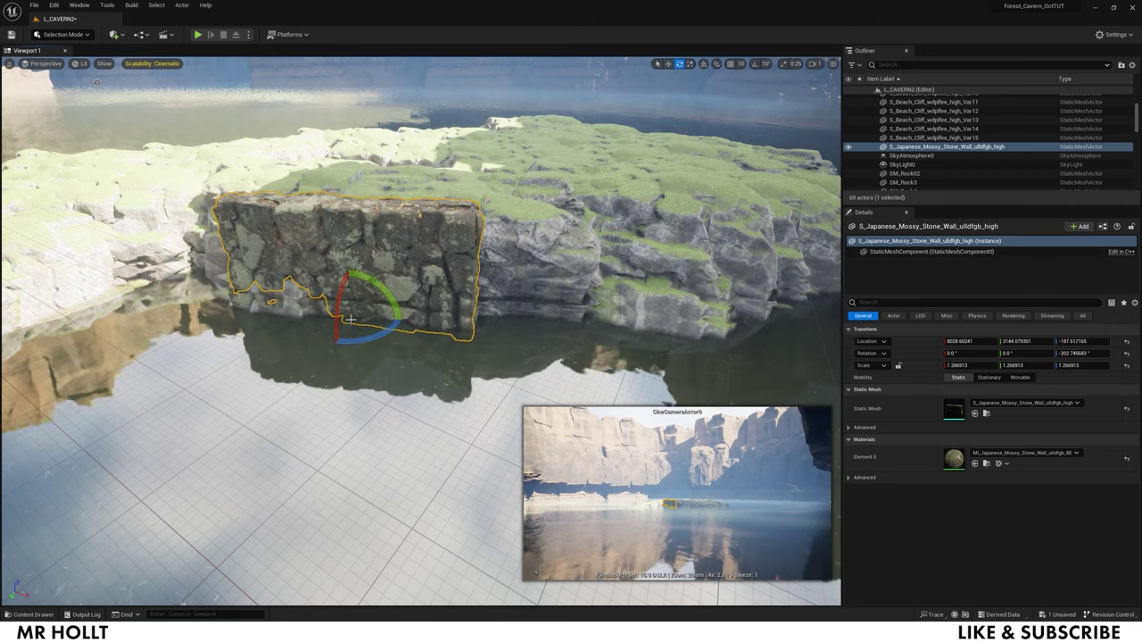
Rotate the wall to about -210 degrees and duplicate it to both sides along the island's shore
left_click_drag(361, 338, 223, 316)
key("w")
left_click_drag(224, 316, 575, 339, "alt")
key("w")
left_click(349, 305)
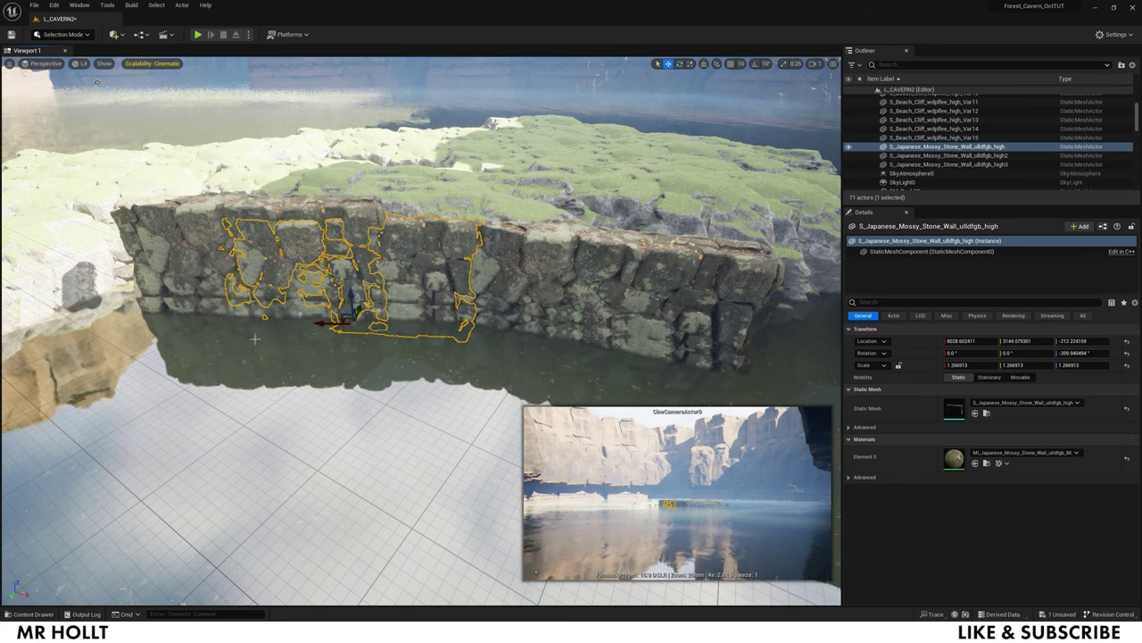
Delete the inner wall copy and duplicate the first wall toward the island's inner corner, rotated to about -180 degrees
right_click_drag(254, 339, 267, 393)
left_click(411, 304)
key("Delete")
left_click(412, 305)
left_click(462, 310)
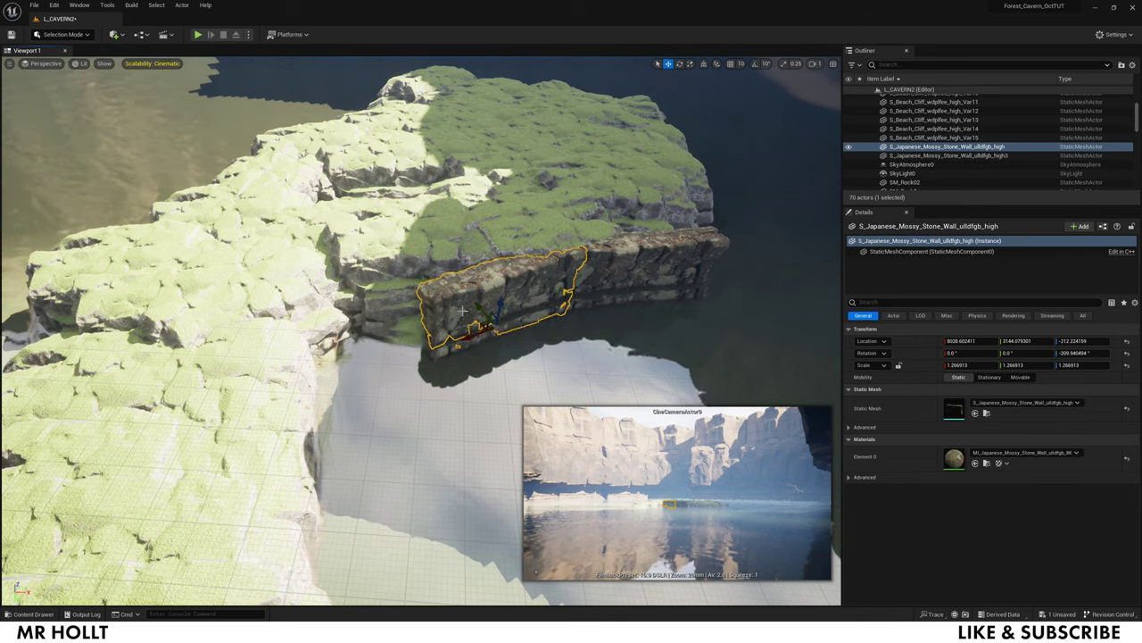
left_click_drag(462, 310, 354, 344, "alt")
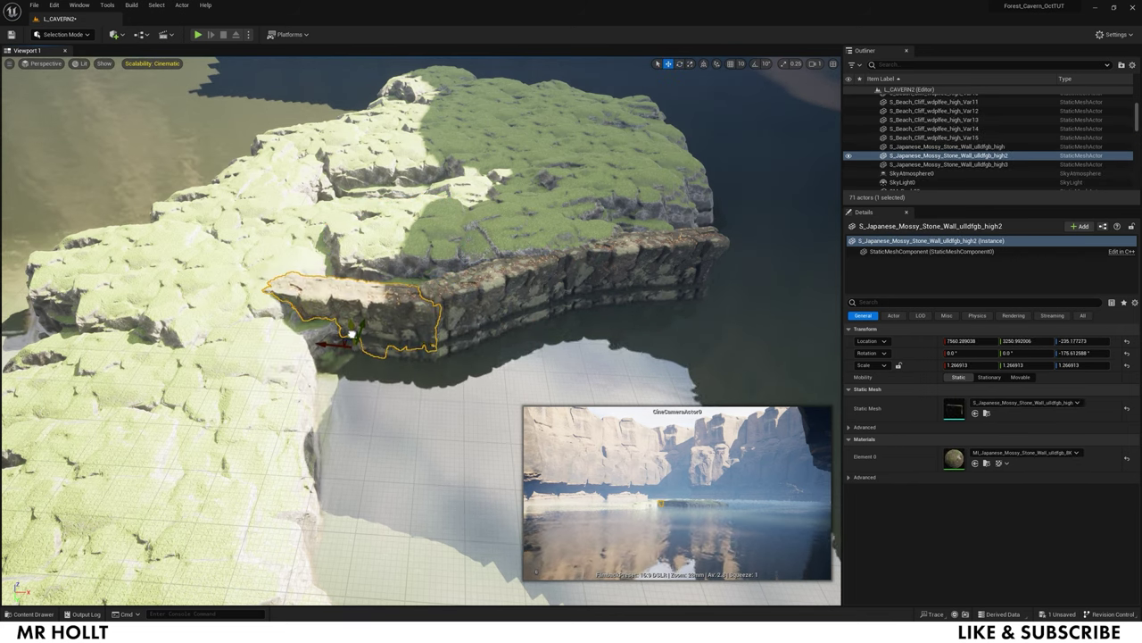
Rotate the rock beneath the inner end of the stone wall to about -40 degrees around the vertical axis
left_click(384, 362)
right_click_drag(383, 361, 354, 389)
left_click_drag(335, 243, 392, 250)
key("e")
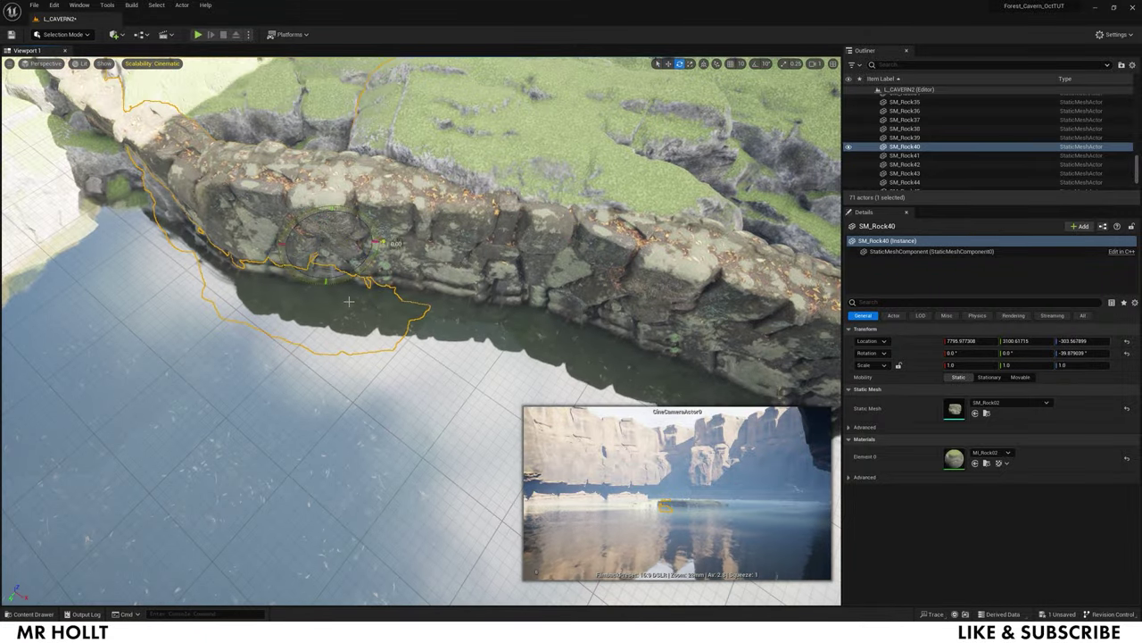
right_click_drag(392, 249, 357, 214)
scroll(429, 307, "down", 3)
Duplicate the mossy stone wall and fit the copy into the corner between the island and the rock causeway
left_click(447, 314)
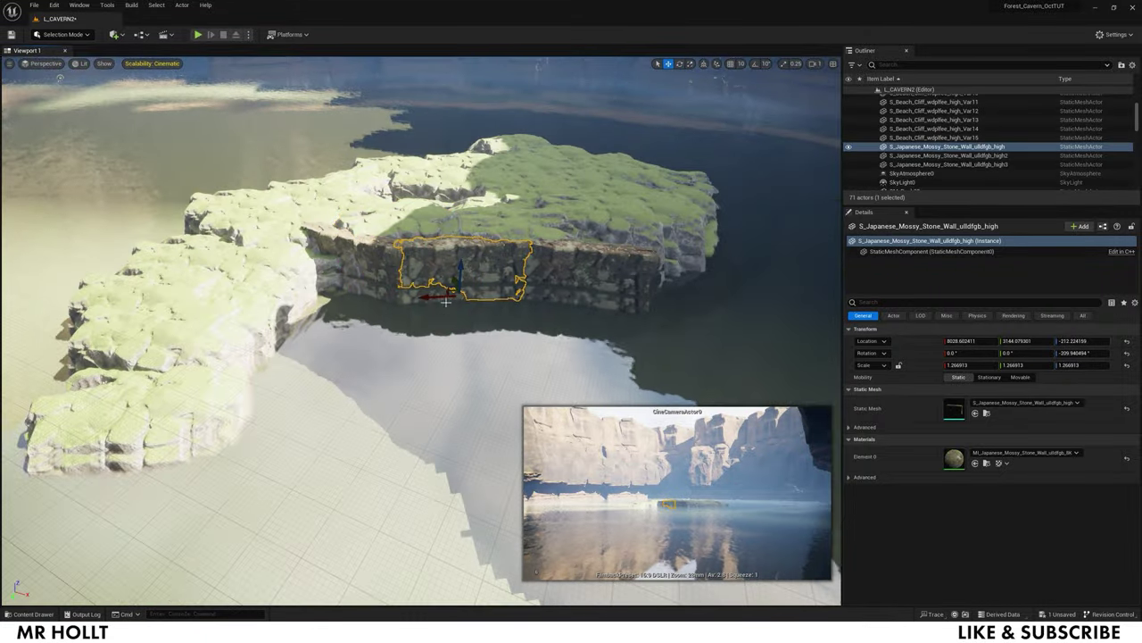
left_click_drag(448, 291, 378, 325, "alt")
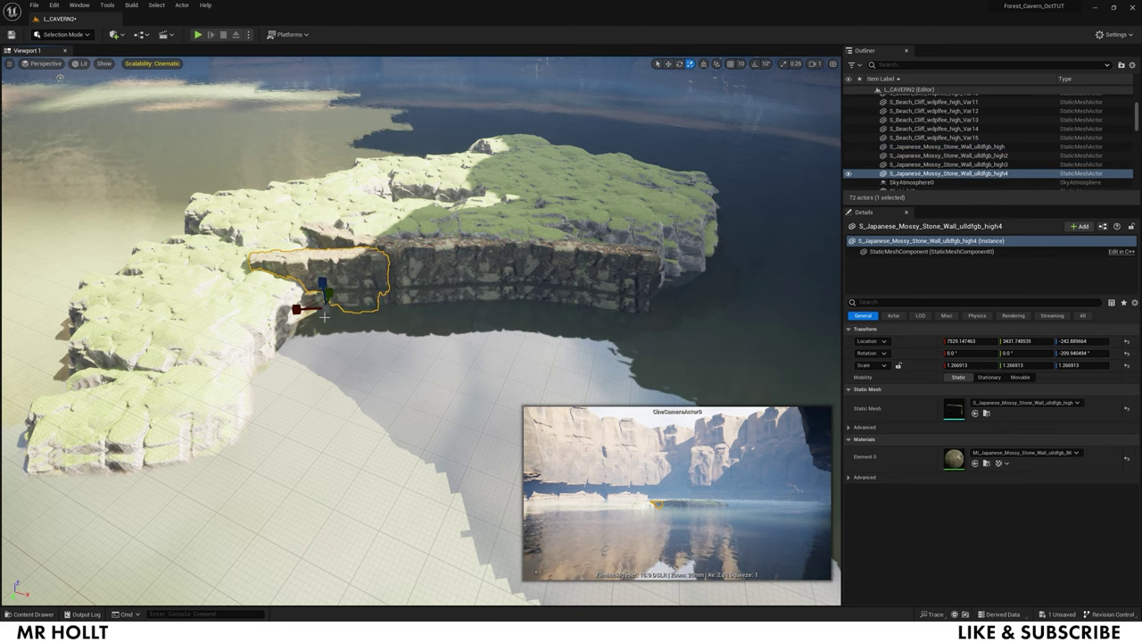
right_click_drag(280, 353, 196, 366)
left_click_drag(301, 417, 316, 437)
key("Delete")
right_click_drag(316, 437, 440, 378)
Realign the outer stone wall segment along the island's shore, rotated to about -193 degrees
left_click(440, 378)
key("e")
left_click_drag(440, 406, 437, 380)
key("w")
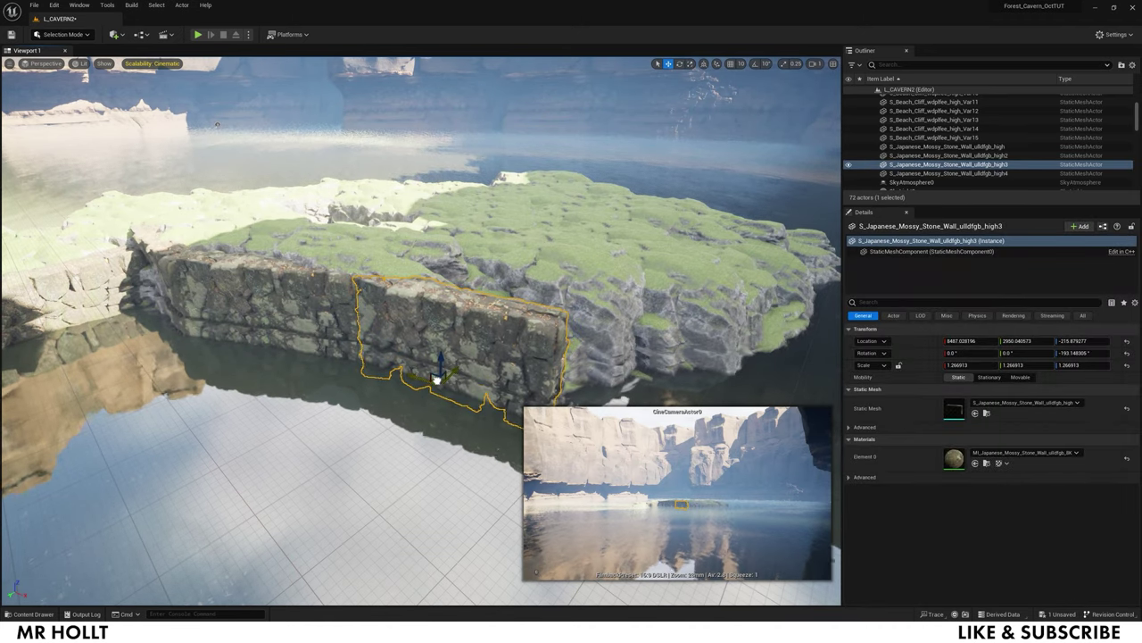
left_click(433, 389)
mouse_move(432, 389)
right_mouse_down()
mouse_move(295, 375)
mouse_move(438, 384)
right_mouse_up()
key("e")
Place the Japanese Park Stone Embankment at the causeway's end, scaled to about 1.81 and rotated in line with the causeway
key("ctrl+space")
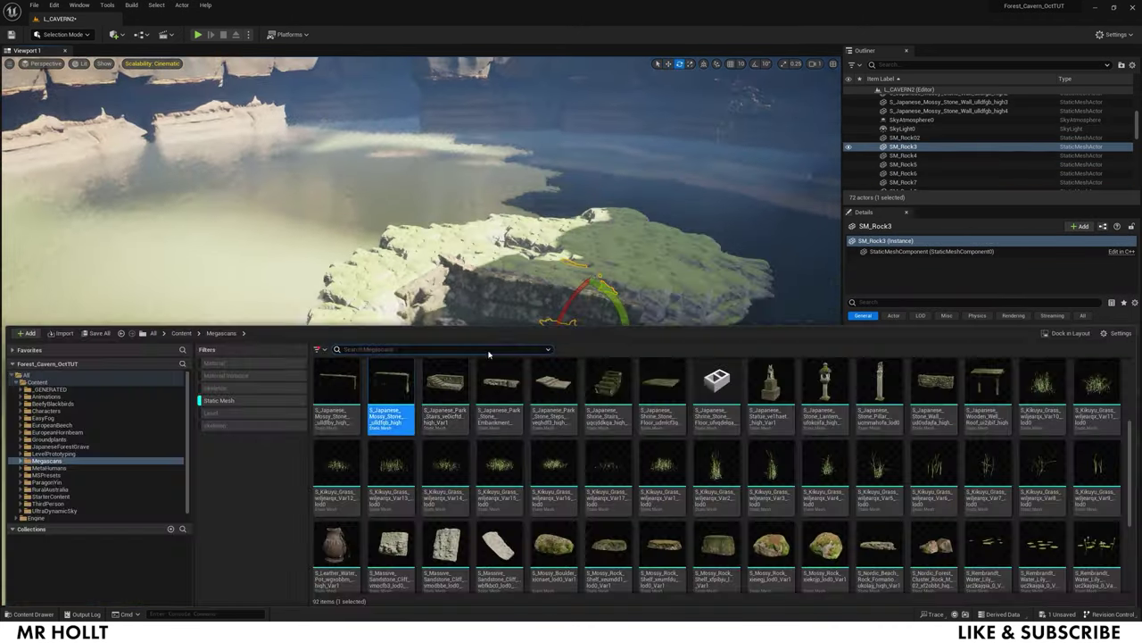
left_click_drag(506, 400, 344, 379)
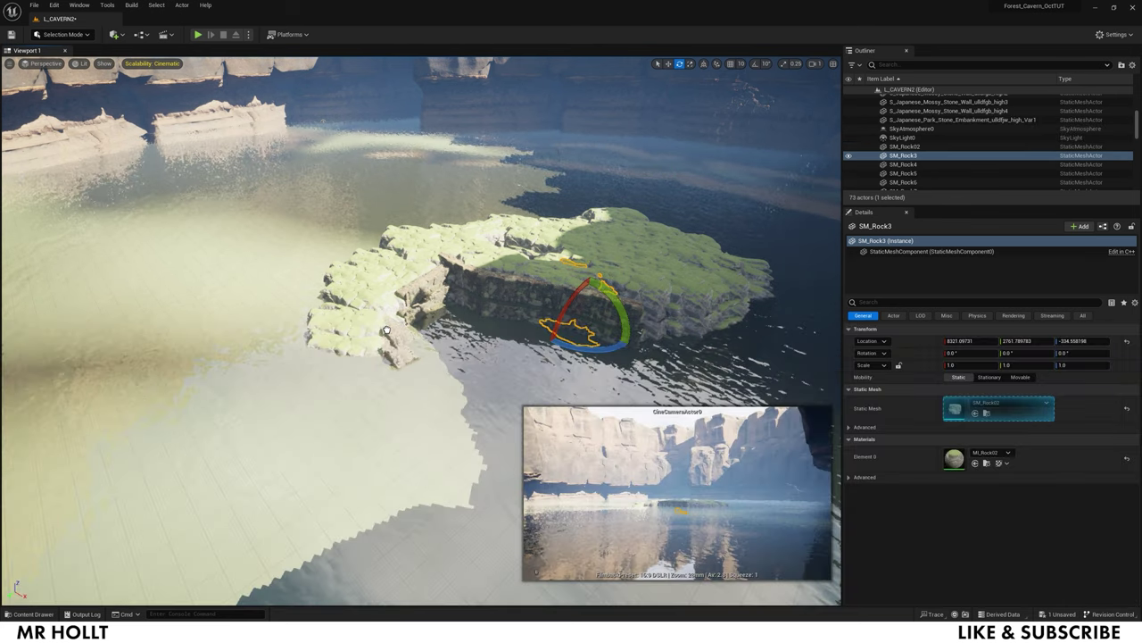
left_click_drag(387, 330, 387, 331)
right_click_drag(386, 331, 343, 362)
key("r")
left_click_drag(426, 314, 276, 355)
key("e")
key("w")
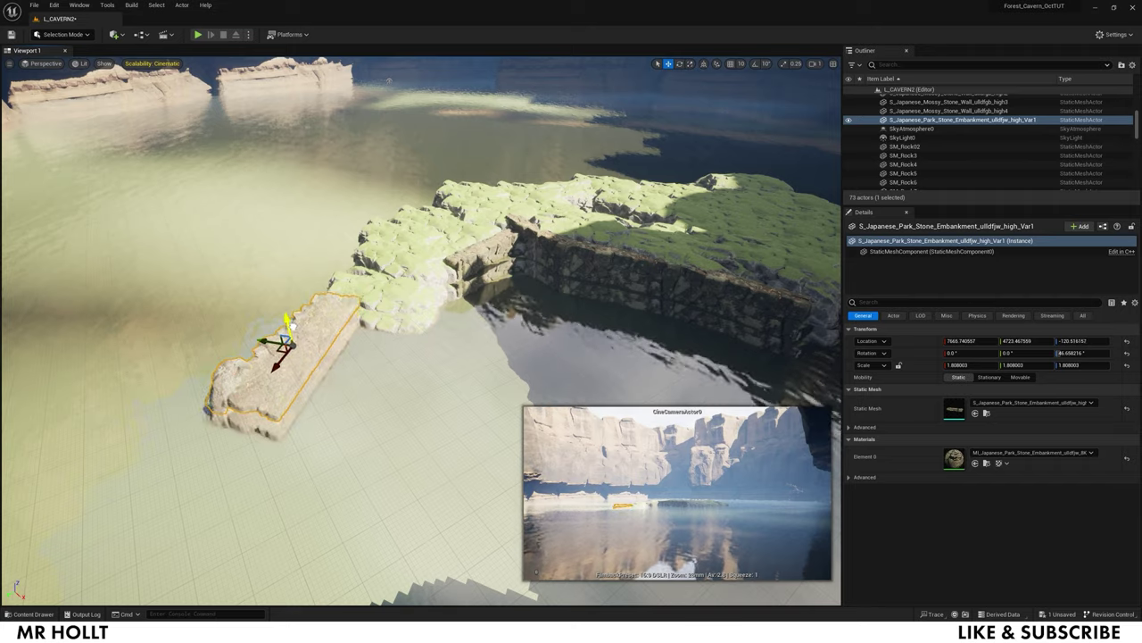
Duplicate the stone embankment twice beside itself and delete the middle copy
right_click_drag(291, 326, 401, 348)
left_click_drag(345, 265, 669, 250)
key("e")
left_click(682, 255)
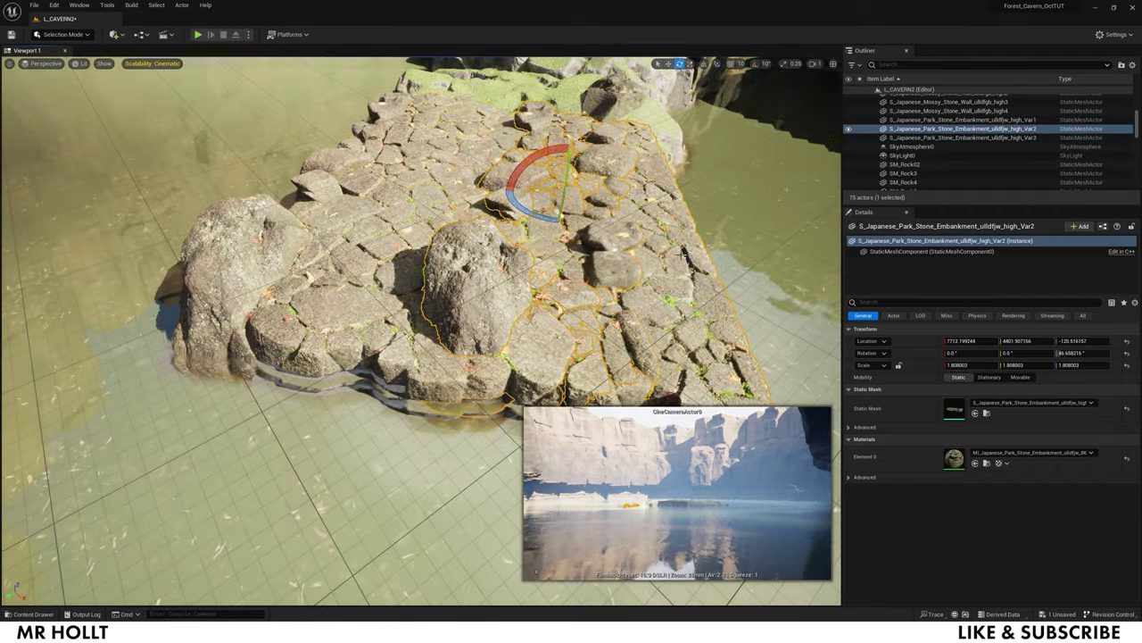
key("Delete")
Move the two embankment pieces together to close the gap between them at the causeway's end
right_click_drag(682, 254, 705, 241)
left_click(533, 321)
left_click_drag(547, 276, 593, 278)
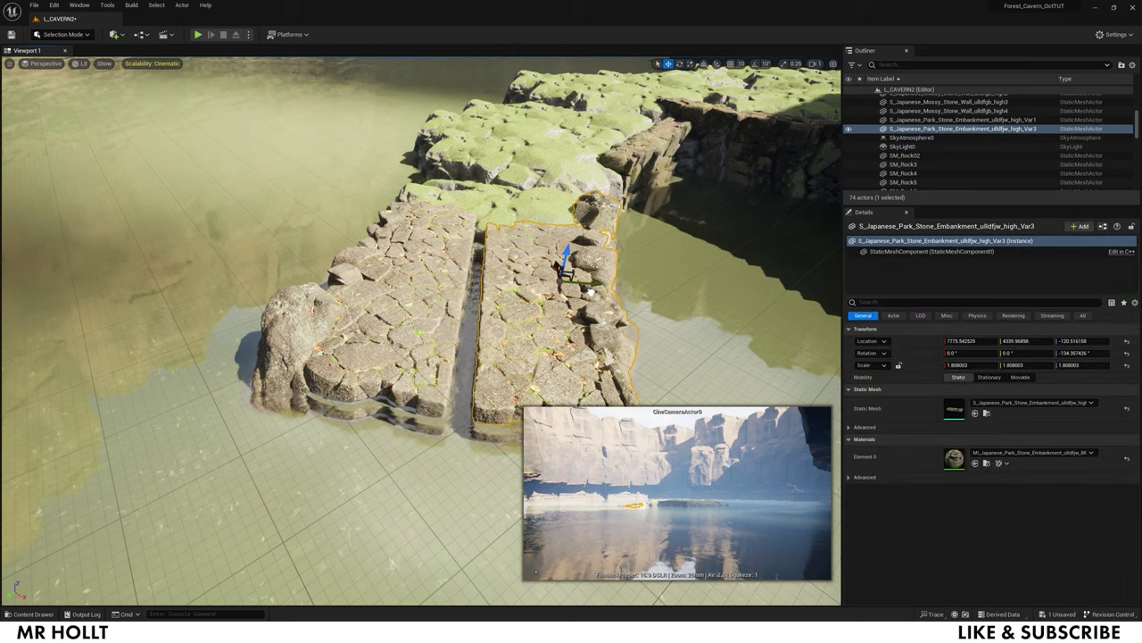
left_click(393, 312)
left_click_drag(364, 265, 383, 266)
scroll(628, 295, "down", 3)
right_click(641, 290)
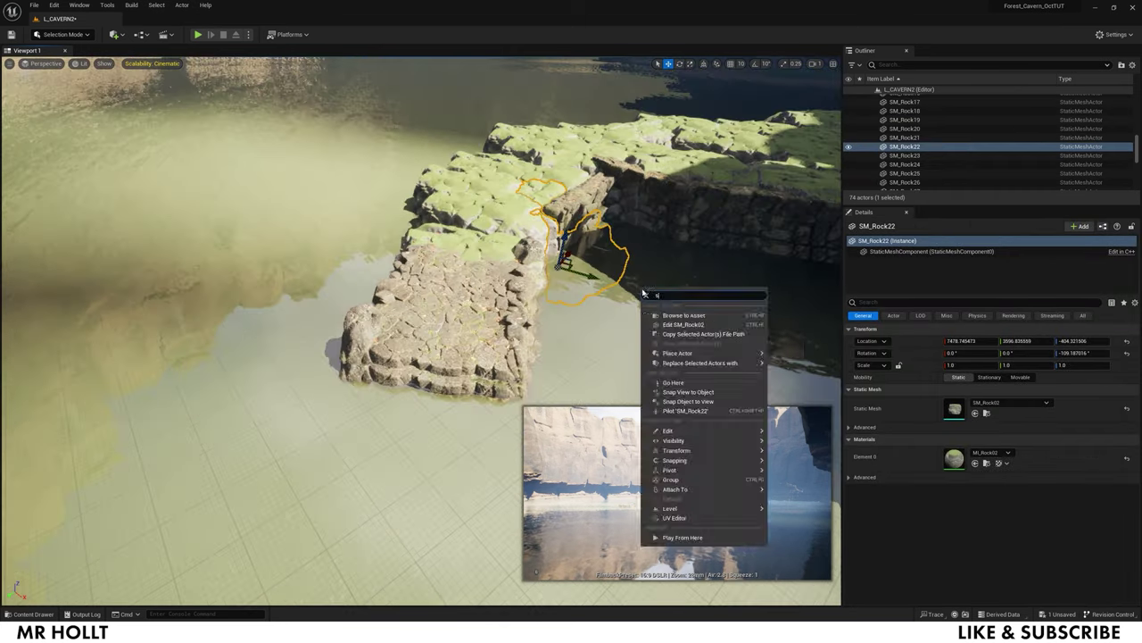
left_click(557, 321)
Place the Japanese Park Stone Steps at the embankment's water end, scaled to about 1.58 and rotated in line with it
key("ctrl+space")
left_click_drag(562, 390, 410, 371)
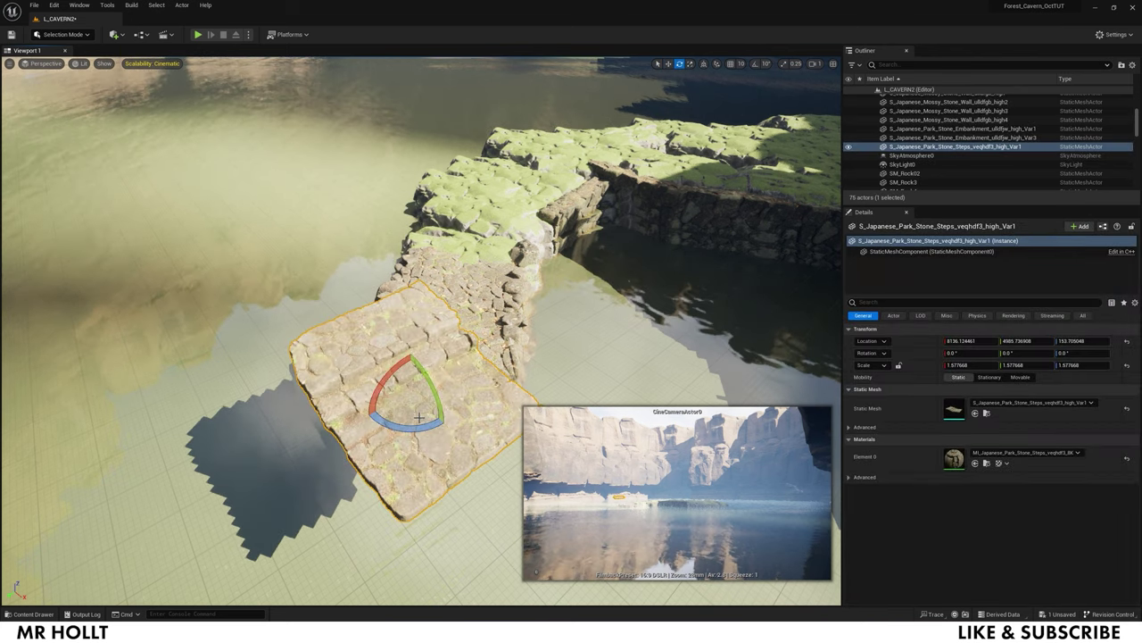
mouse_move(419, 421)
left_mouse_down()
mouse_move(382, 428)
mouse_move(435, 340)
mouse_move(444, 412)
mouse_move(428, 433)
left_mouse_up()
key("w")
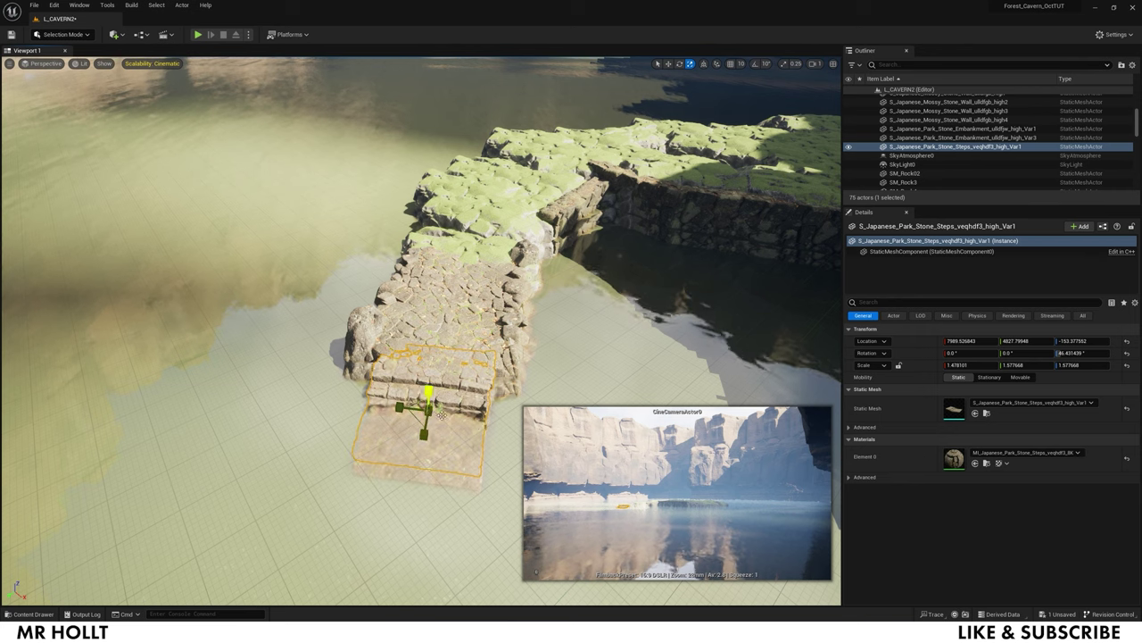
Undo the single-axis scaling of the stone steps, scale them uniformly to about 1.85 and fit them against the embankment
key("ctrl+z")
left_click_drag(429, 409, 427, 378)
key("w")
right_click_drag(428, 392, 454, 444)
left_click_drag(367, 393, 380, 417)
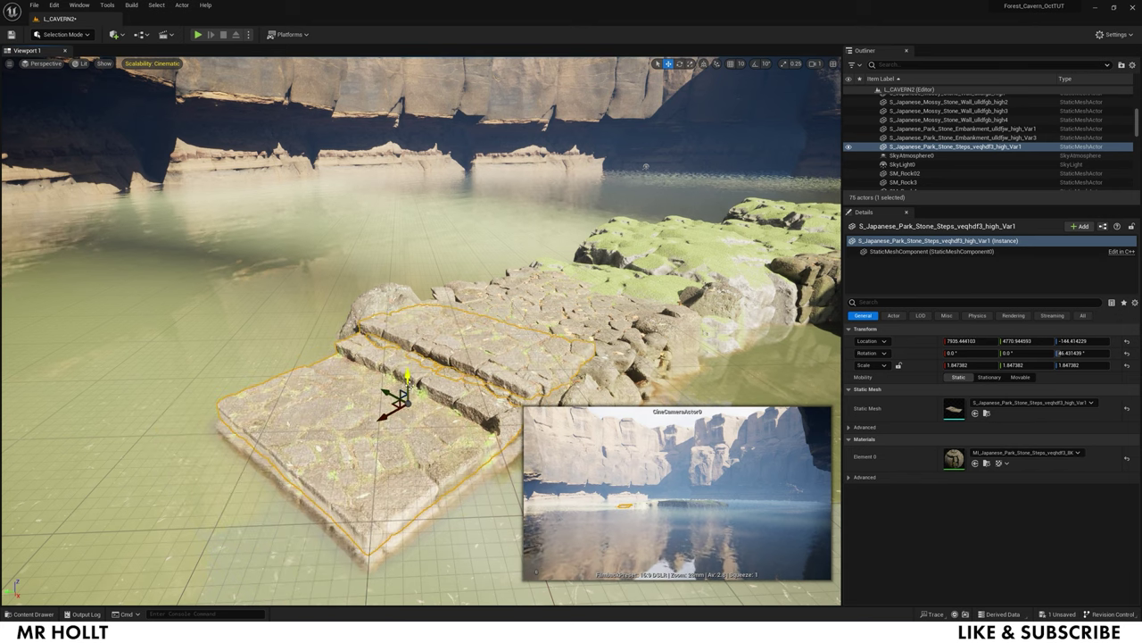
left_click(485, 309)
right_click_drag(485, 309, 542, 309)
key("s")
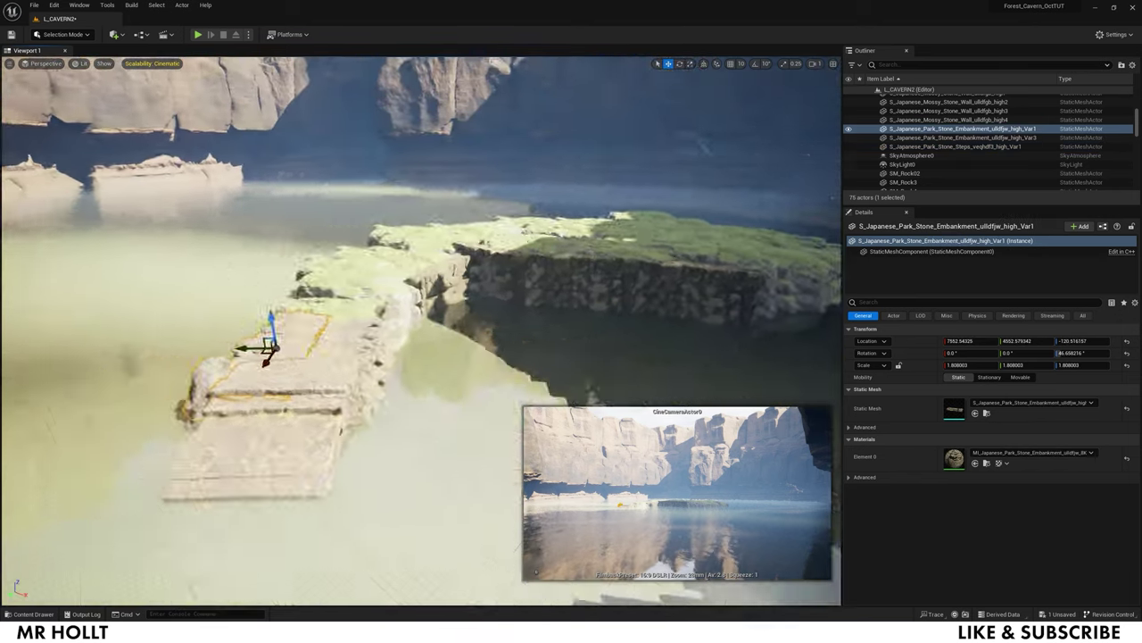
Place the Japanese Shrine Stairs at the outer end of the stone wall, scaled to about 1.84
key("ctrl+space")
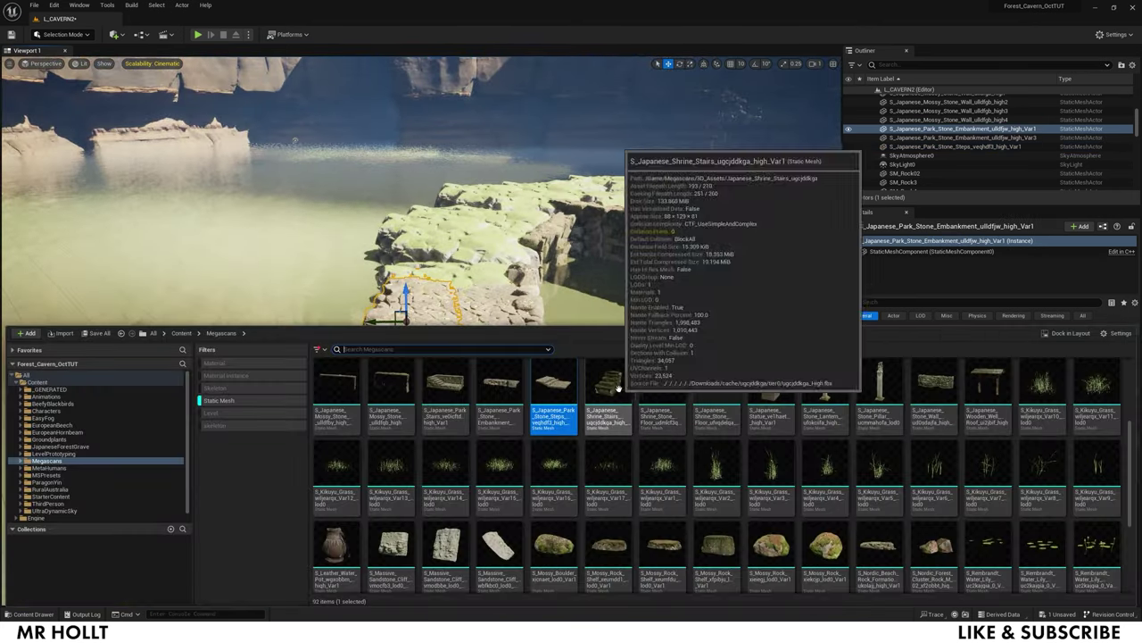
left_click_drag(618, 389, 799, 270)
right_click_drag(747, 278, 741, 330)
key("e")
key("e")
key("w")
left_click_drag(654, 273, 681, 261)
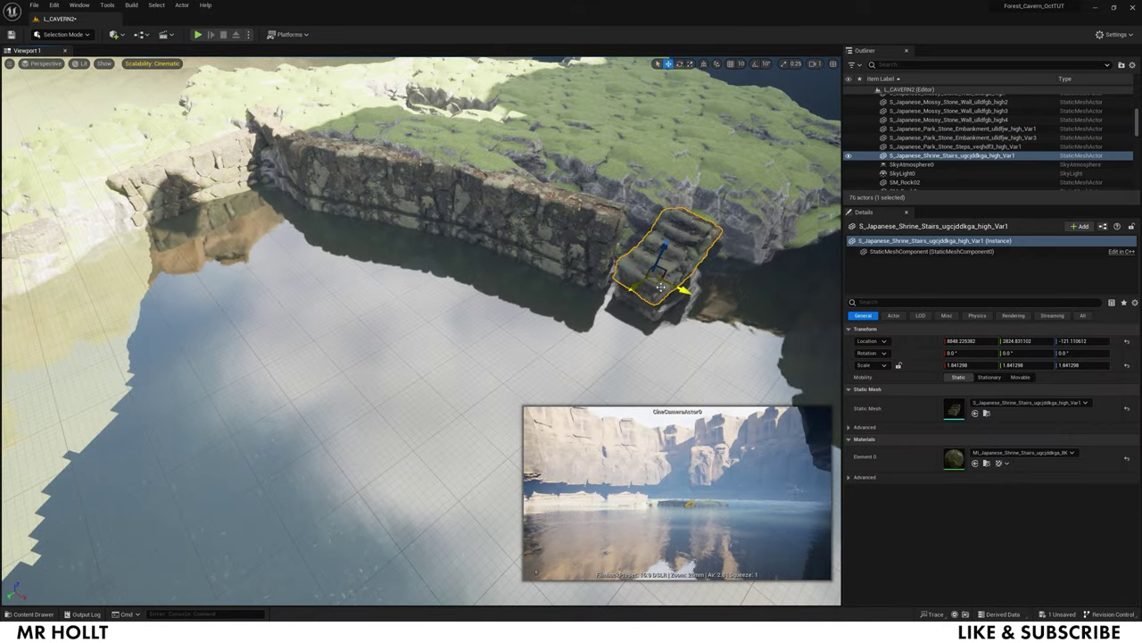
Rotate the shrine stairs to about -27 degrees and move them against the end of the stone wall
key("e")
left_click_drag(698, 302, 710, 290)
left_click_drag(643, 240, 639, 262)
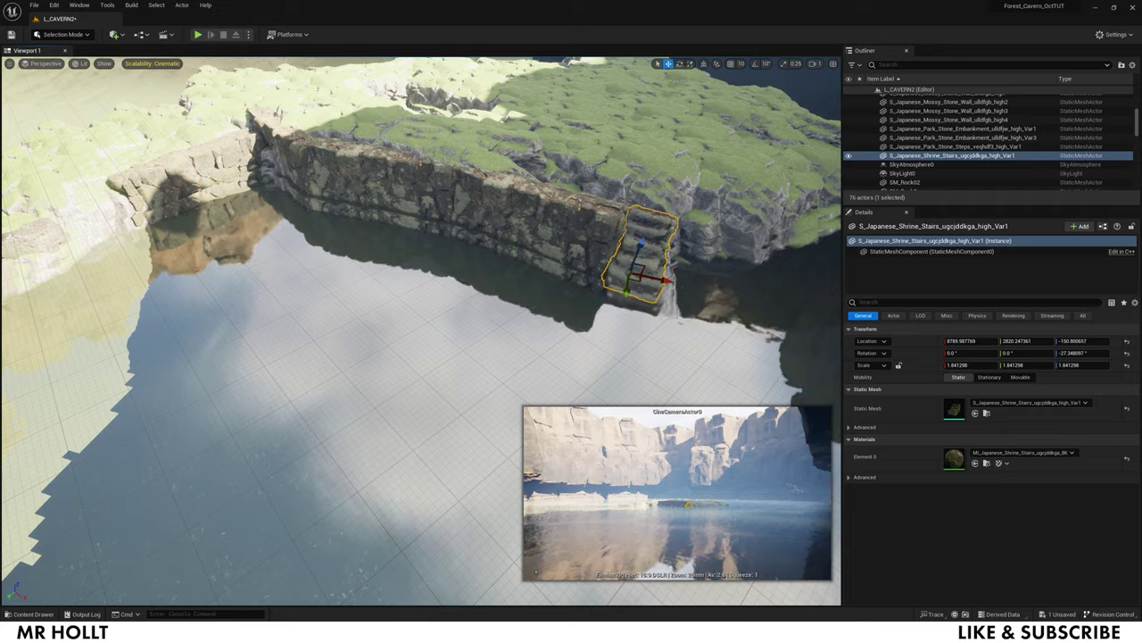
Shift the middle mossy stone wall segment along the island's shore
left_click(571, 348)
right_click_drag(571, 348, 607, 317)
left_click(443, 294)
left_click(425, 266)
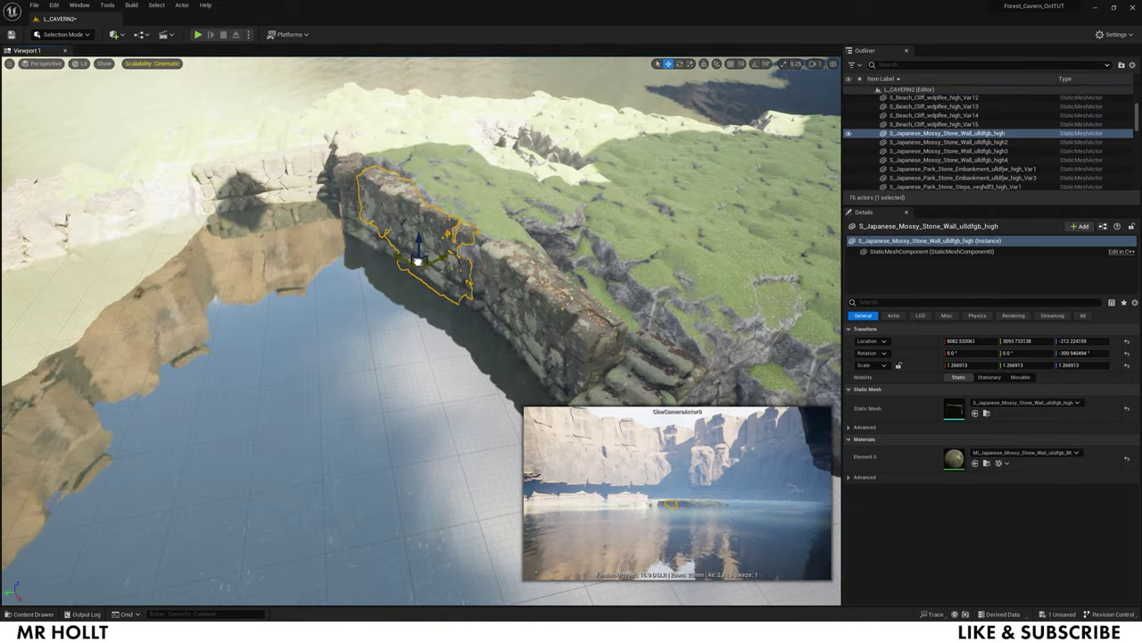
left_click(505, 255)
mouse_move(506, 255)
right_mouse_down()
mouse_move(607, 264)
mouse_move(527, 259)
right_mouse_up()
left_click(581, 275)
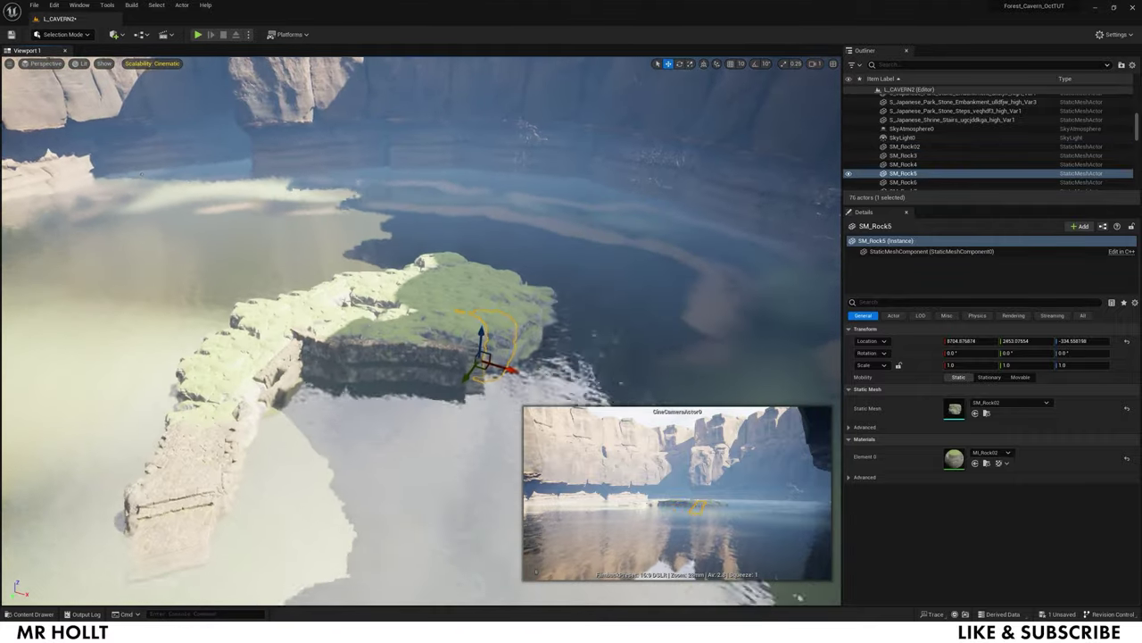
Place the SM_Tree_01_D mesh from the JapaneseForestGrave folder on top of the mossy island
key("ctrl+space")
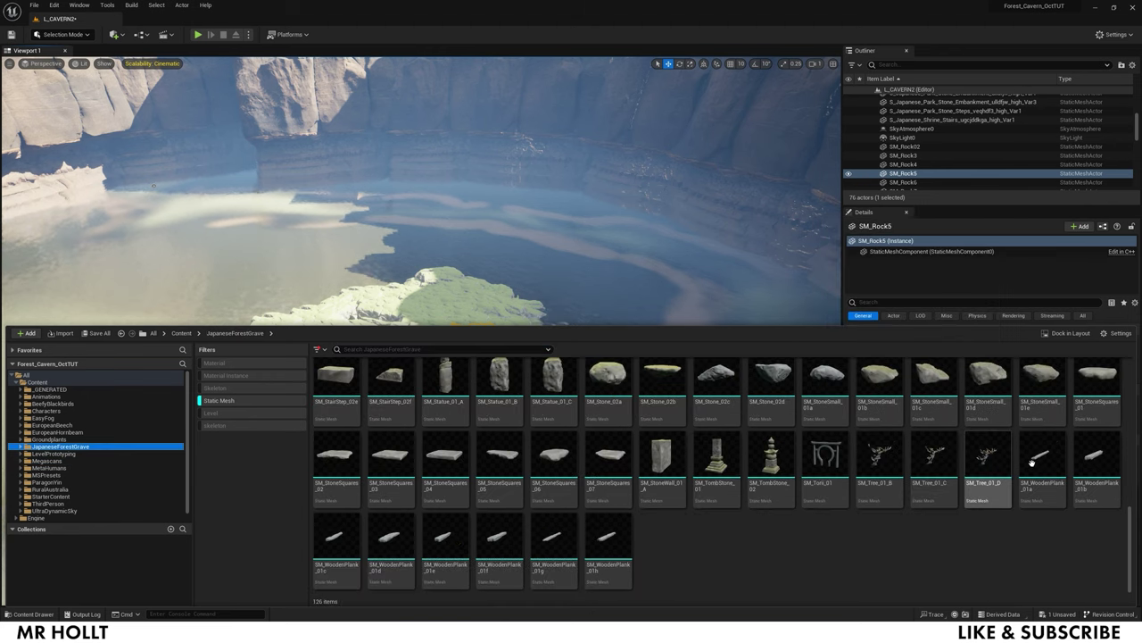
left_click(1000, 481)
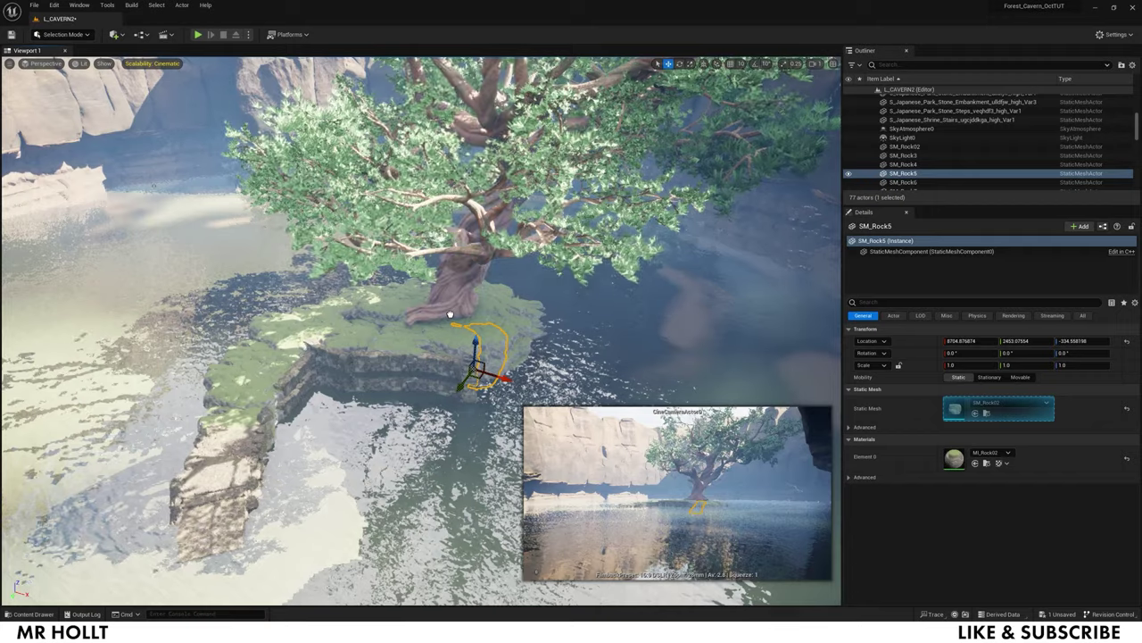
left_click(450, 314)
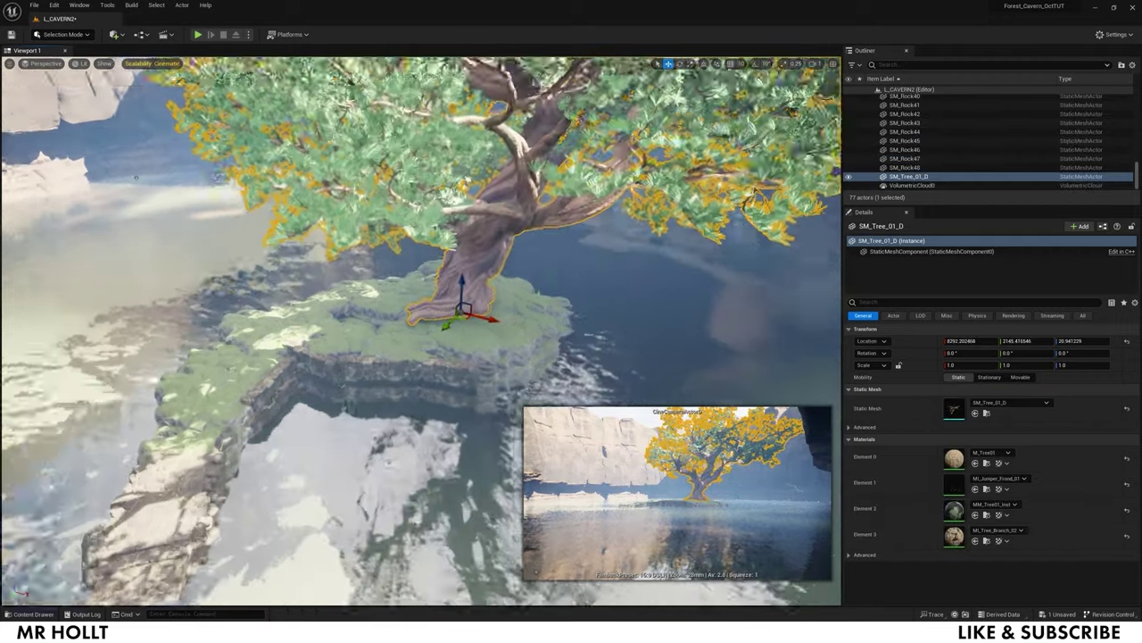
Scale the tree on the island uniformly down to about 0.45
right_click_drag(450, 314, 434, 245)
key("r")
left_click_drag(447, 382, 420, 409)
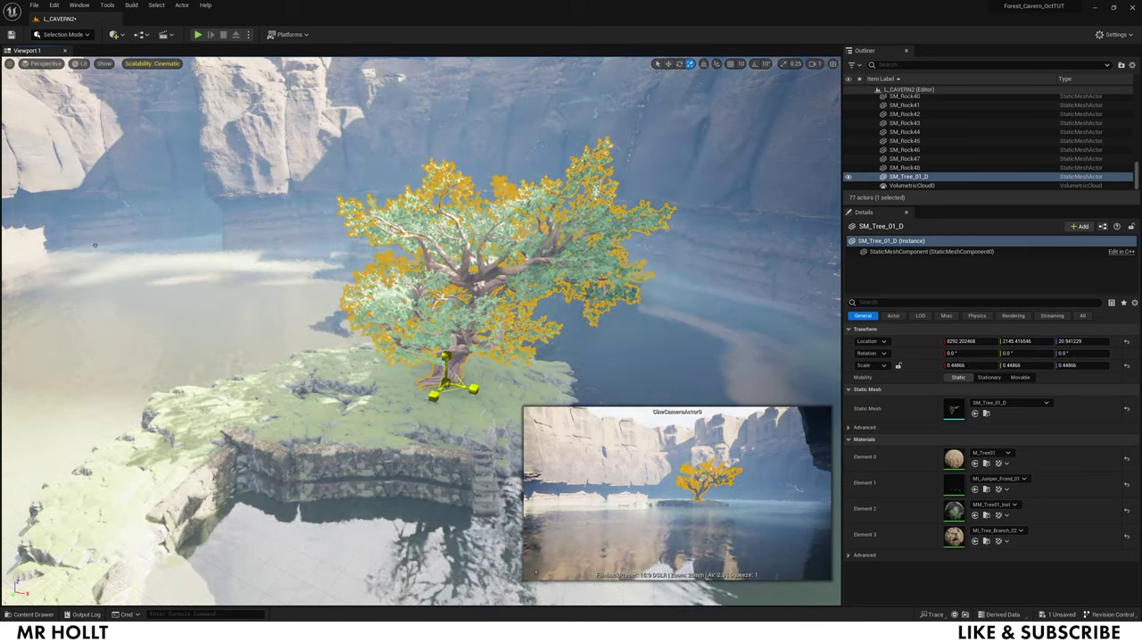
left_click(424, 404)
right_click_drag(424, 404, 428, 366)
left_click(461, 280)
key("w")
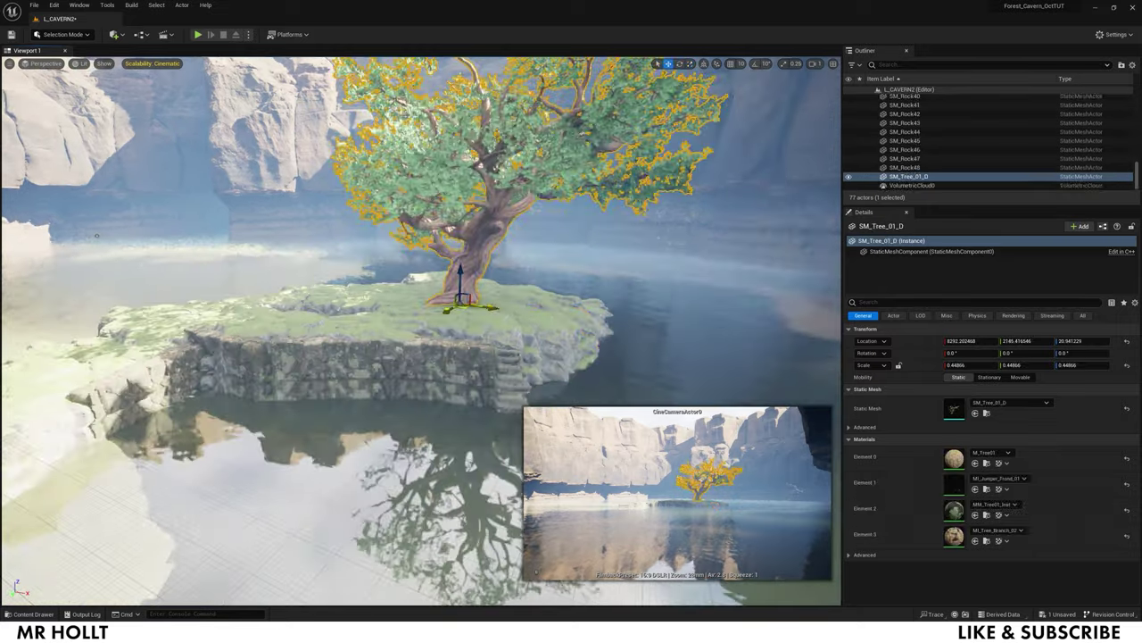
Move the rock from the wall's inner end onto the island behind the wall and rotate it to about -181 degrees
left_click(594, 264)
right_click_drag(594, 264, 500, 304)
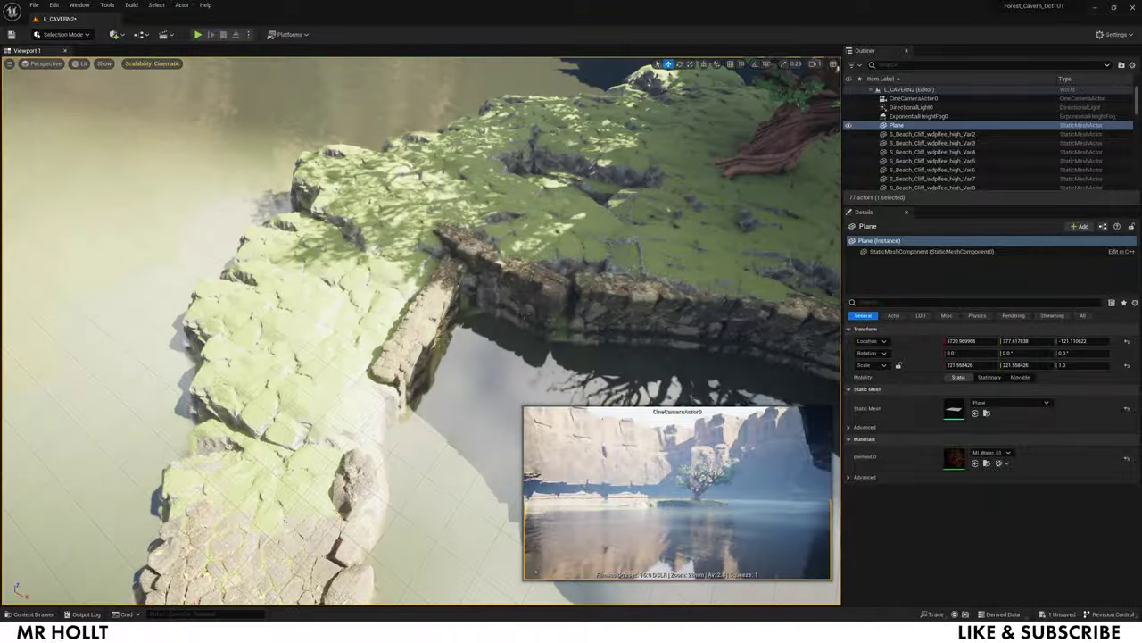
left_click(483, 305)
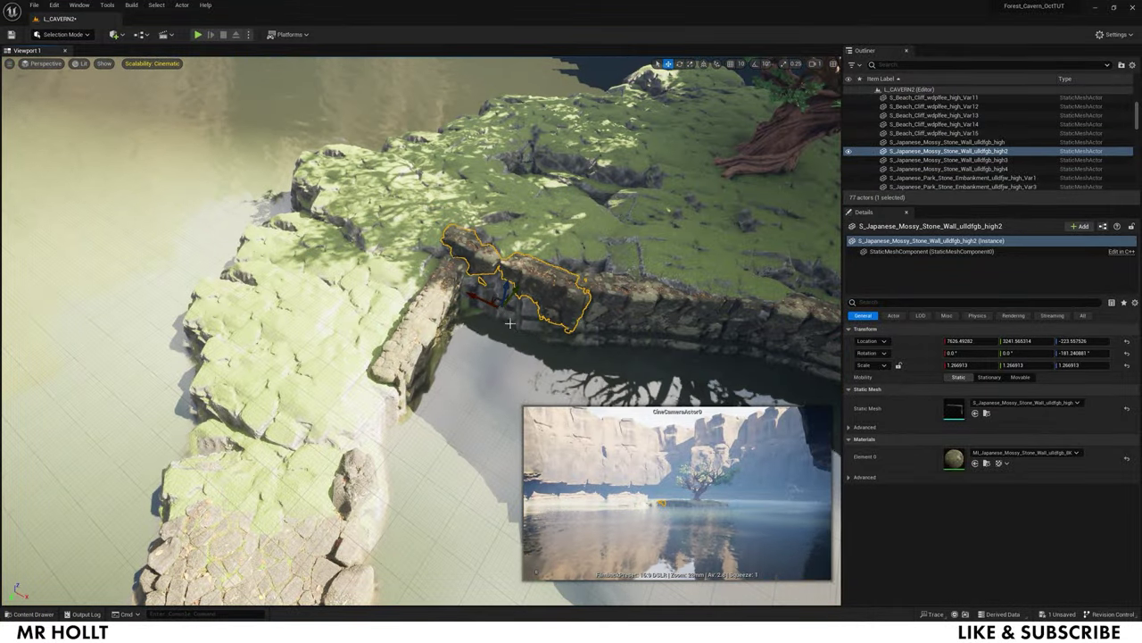
mouse_move(626, 313)
right_mouse_down()
mouse_move(644, 393)
mouse_move(626, 314)
right_mouse_up()
left_click(437, 343)
right_click_drag(437, 344, 410, 392)
key("e")
left_click_drag(393, 444, 457, 479)
right_click_drag(415, 331, 391, 332)
left_click_drag(394, 359, 385, 357)
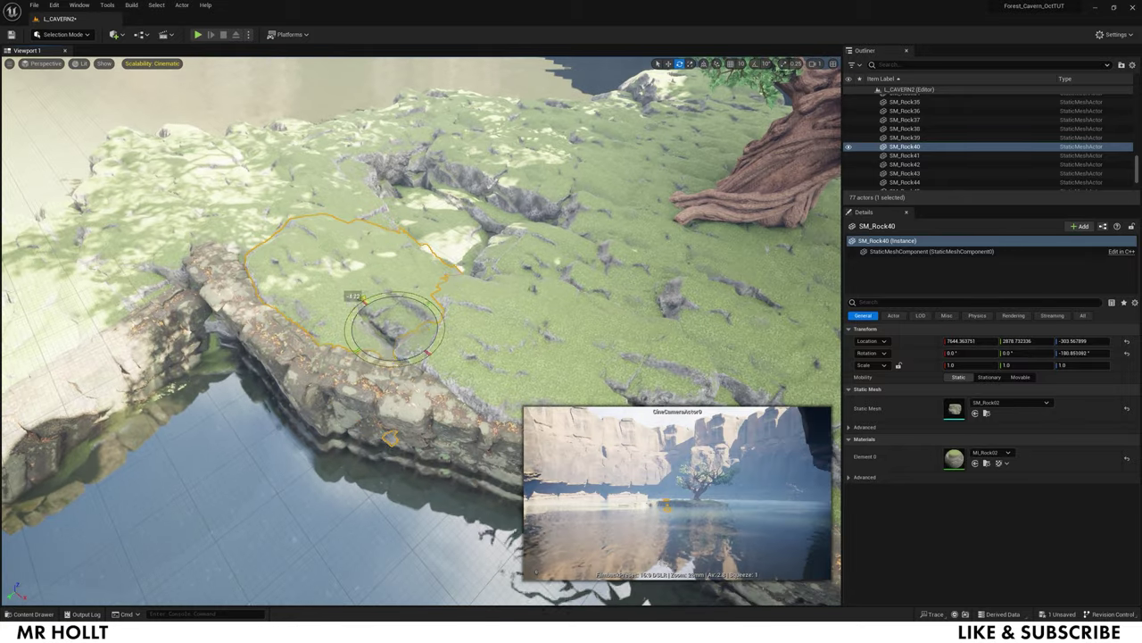
Place the SM_Torii_01 gate on the mossy causeway leading to the island, scaled to about 0.54
right_click_drag(395, 315, 330, 314)
left_click(518, 379)
right_click_drag(518, 379, 625, 348)
left_click(331, 356)
left_click(351, 277)
mouse_move(351, 276)
right_mouse_down()
mouse_move(331, 241)
mouse_move(351, 276)
right_mouse_up()
key("ctrl+space")
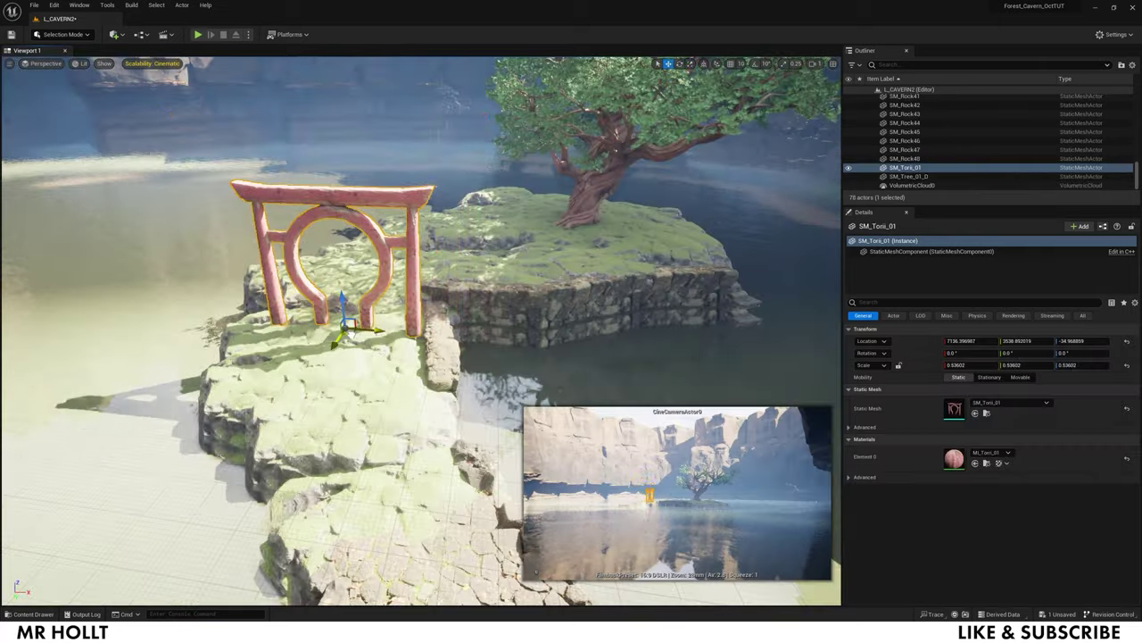
Examine the torii gate, the island and the surrounding cavern cliffs from several angles
left_click(447, 295)
right_click_drag(446, 295, 430, 234)
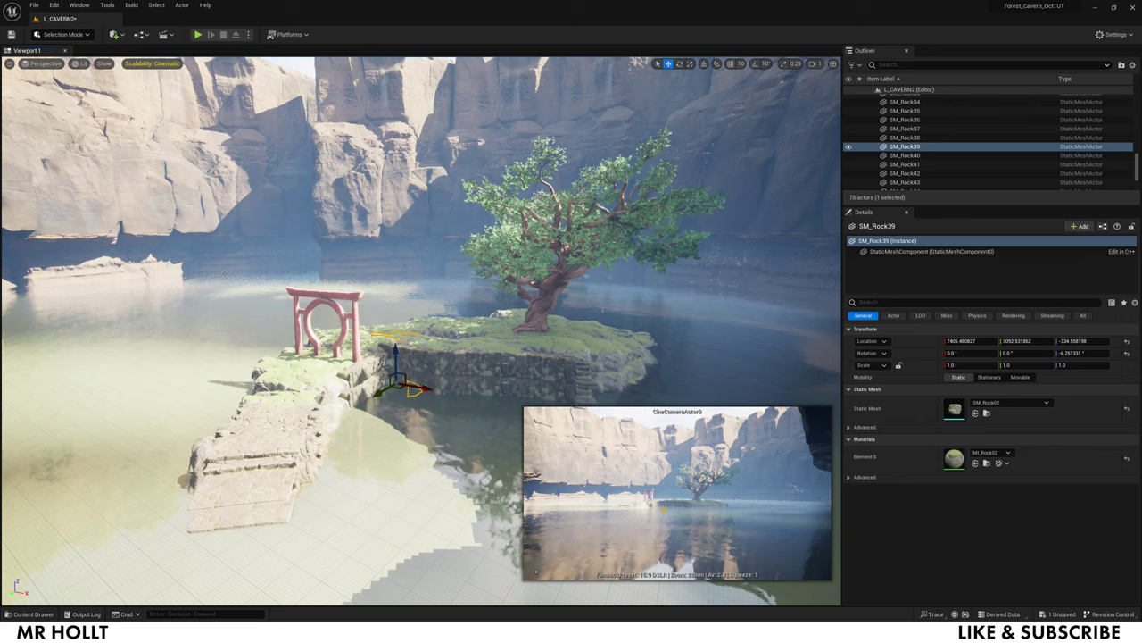
right_click_drag(224, 273, 276, 288)
right_click(622, 344)
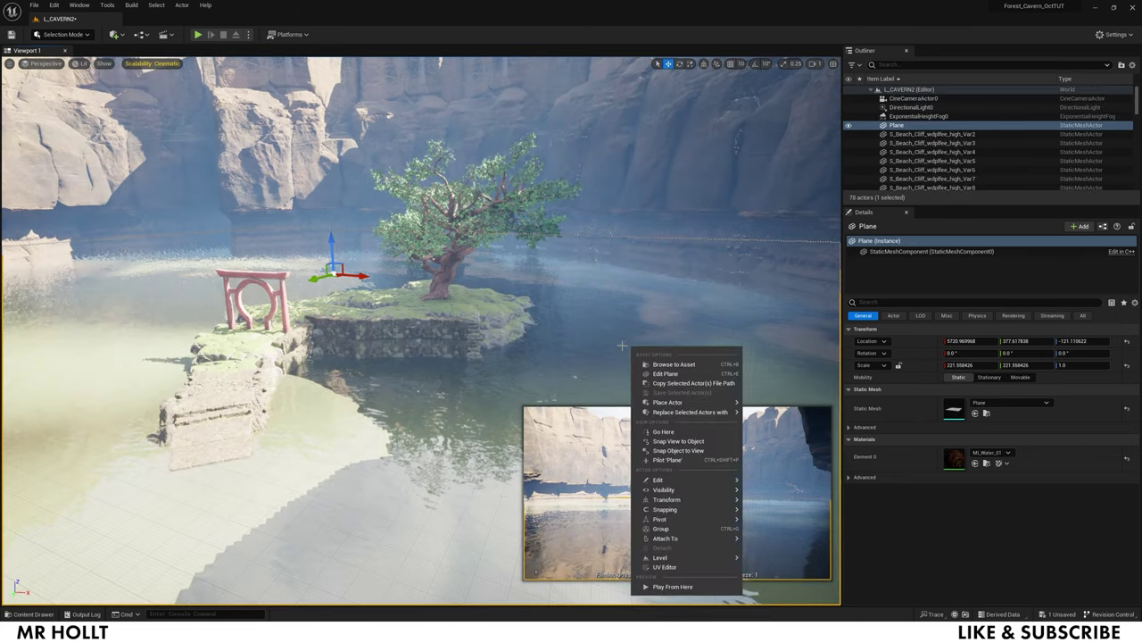
left_click(517, 361)
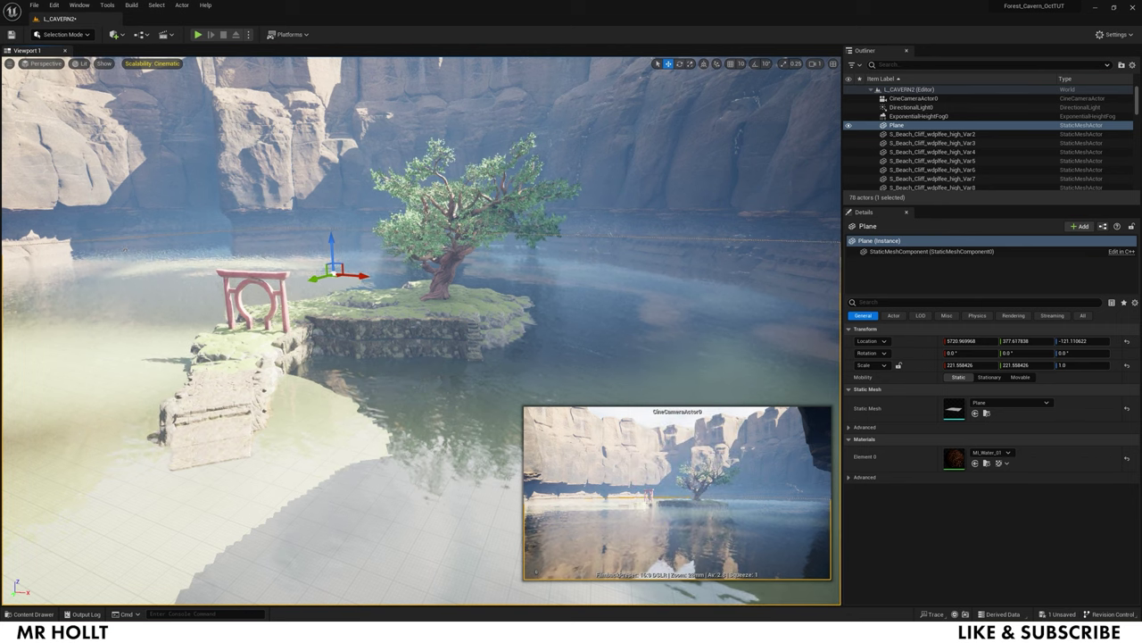
right_click(518, 362)
key("Escape")
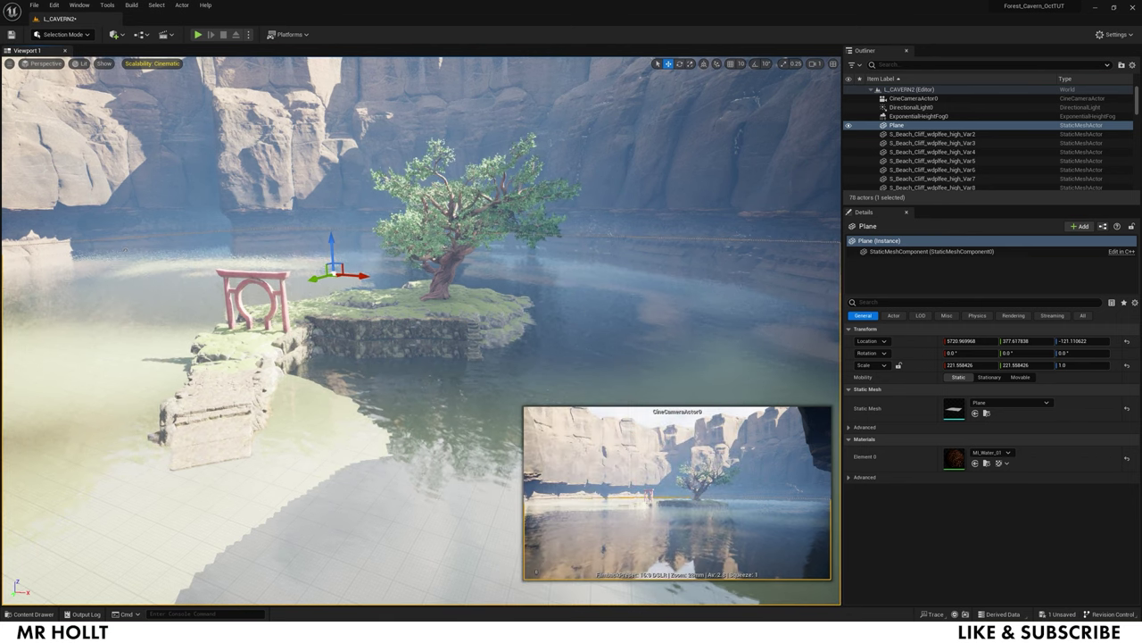
key("w")
right_click_drag(518, 361, 375, 291)
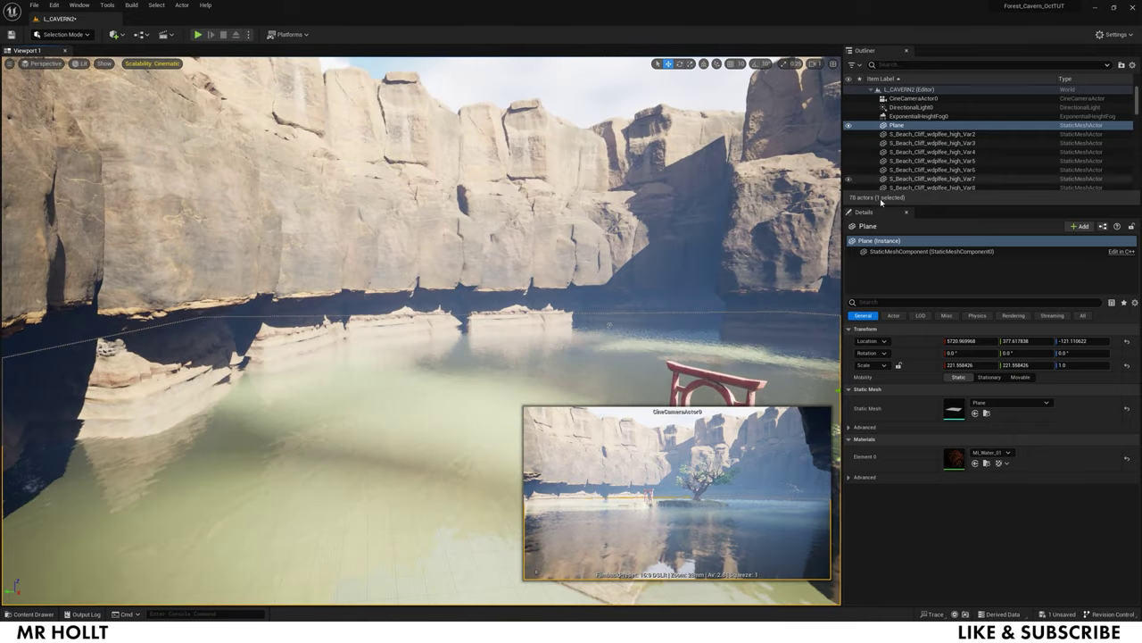
right_click_drag(577, 239, 785, 241)
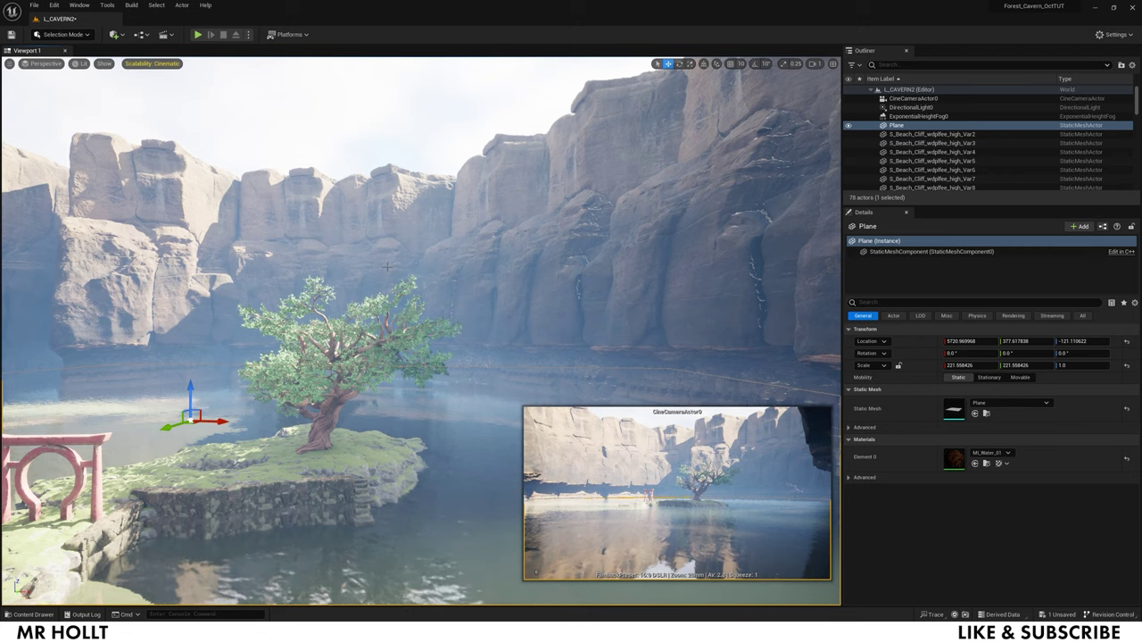
right_click_drag(571, 322, 483, 402)
key("w")
Rotate the directional light to swing the sunlight onto the island, and set its intensity to 5 lux
left_click(947, 110)
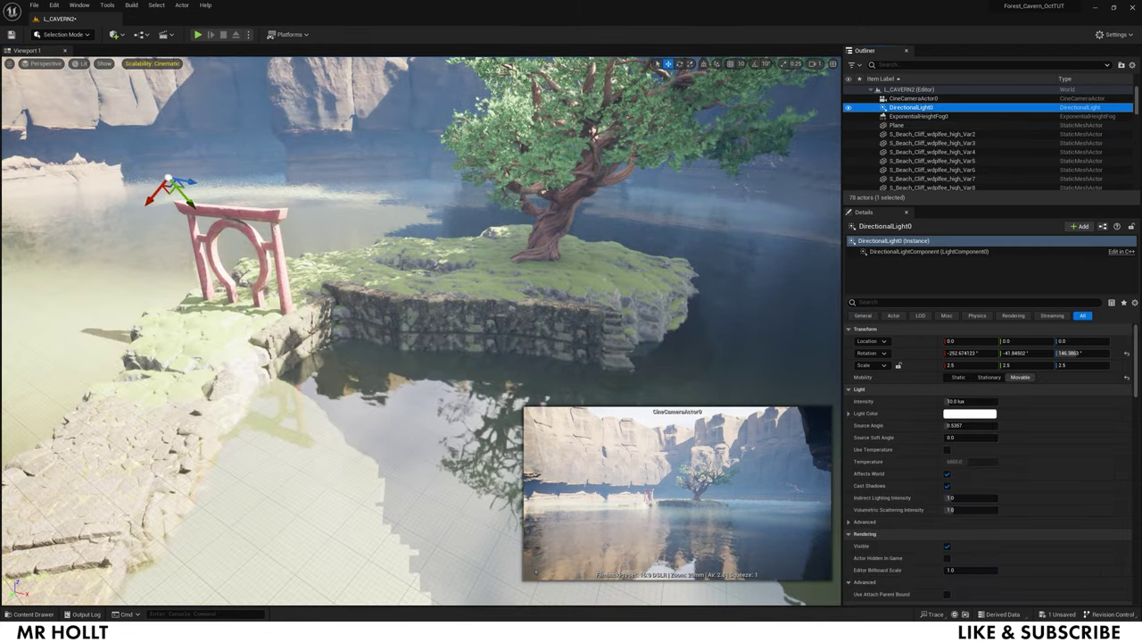
key("s")
right_click_drag(308, 220, 272, 220)
key("r")
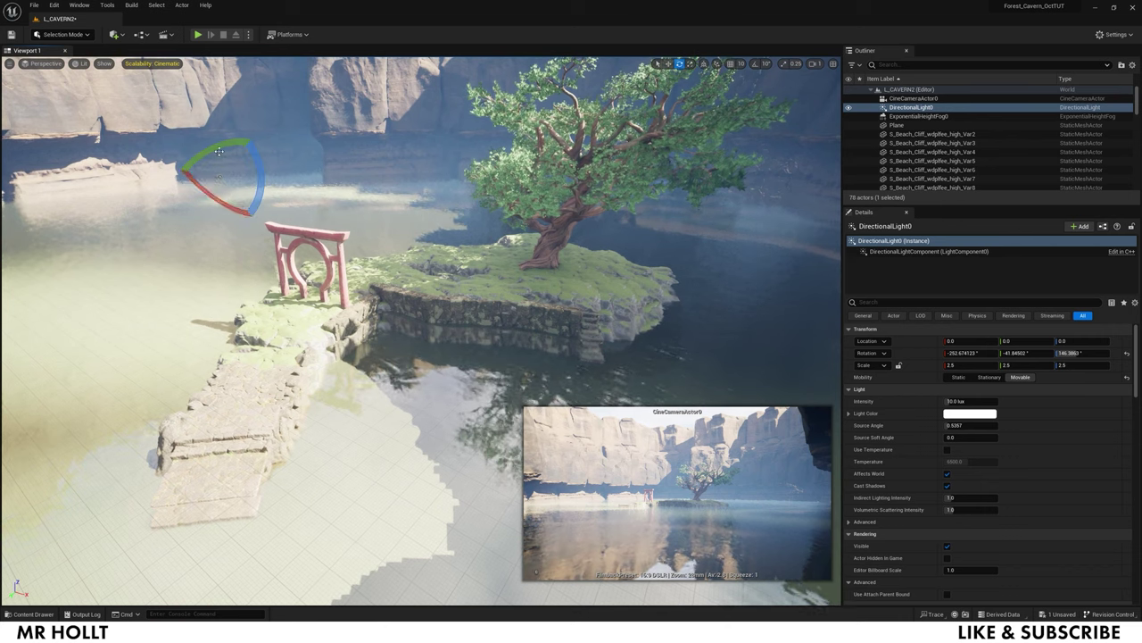
left_click_drag(219, 151, 228, 200)
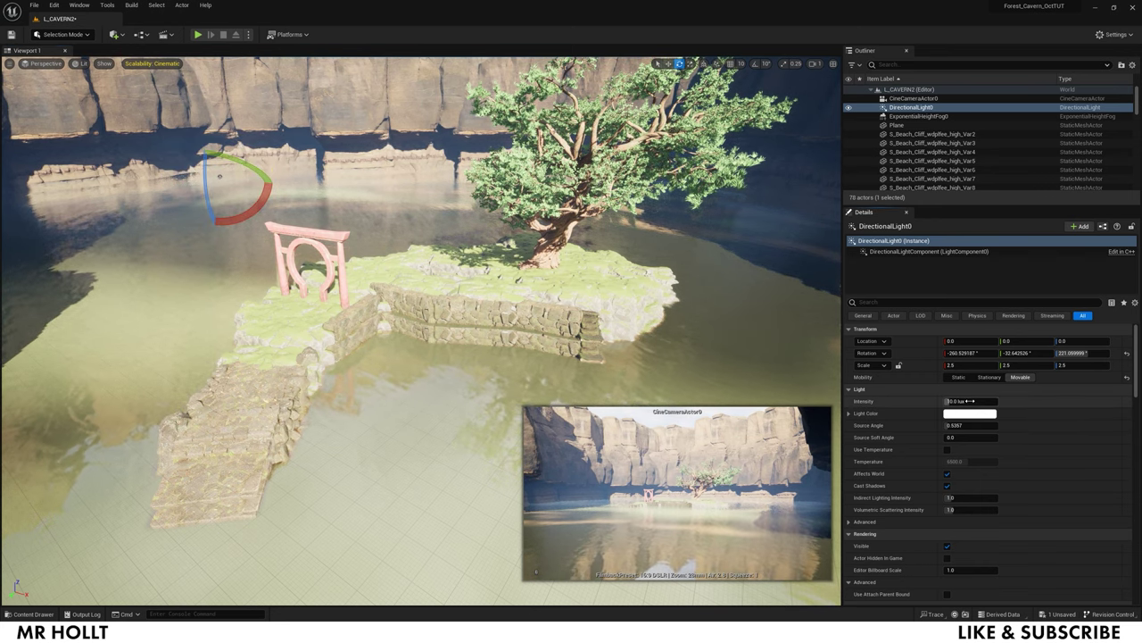
type("5")
key("Return")
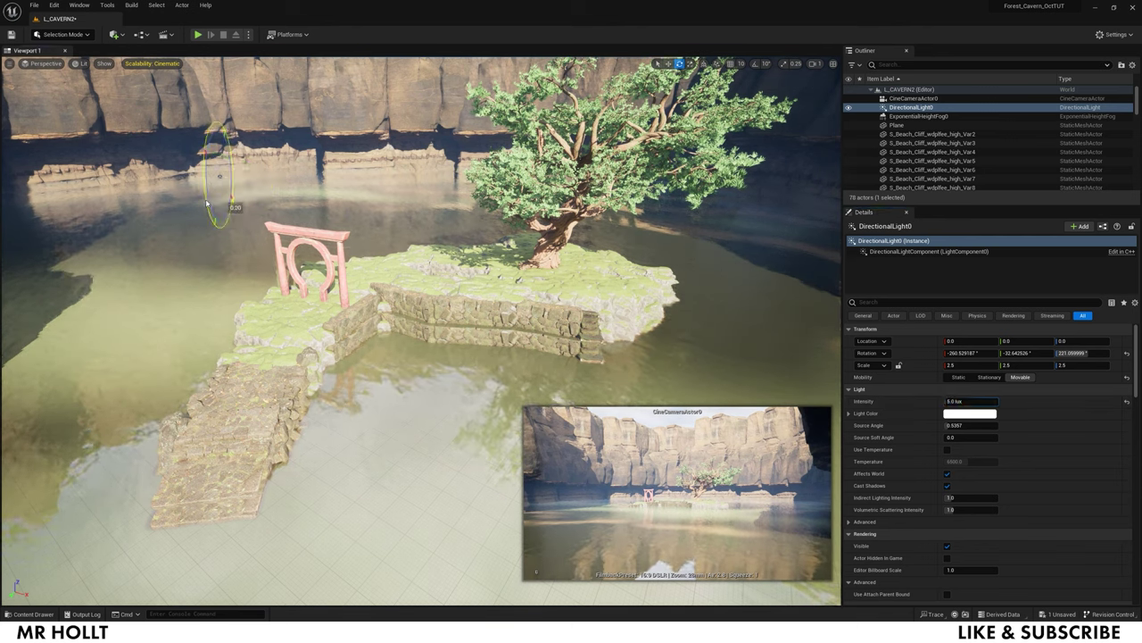
Rotate the directional light further, switching to world-space axes, to about -115 degrees in X and -26 degrees in Y
left_click_drag(206, 204, 232, 186)
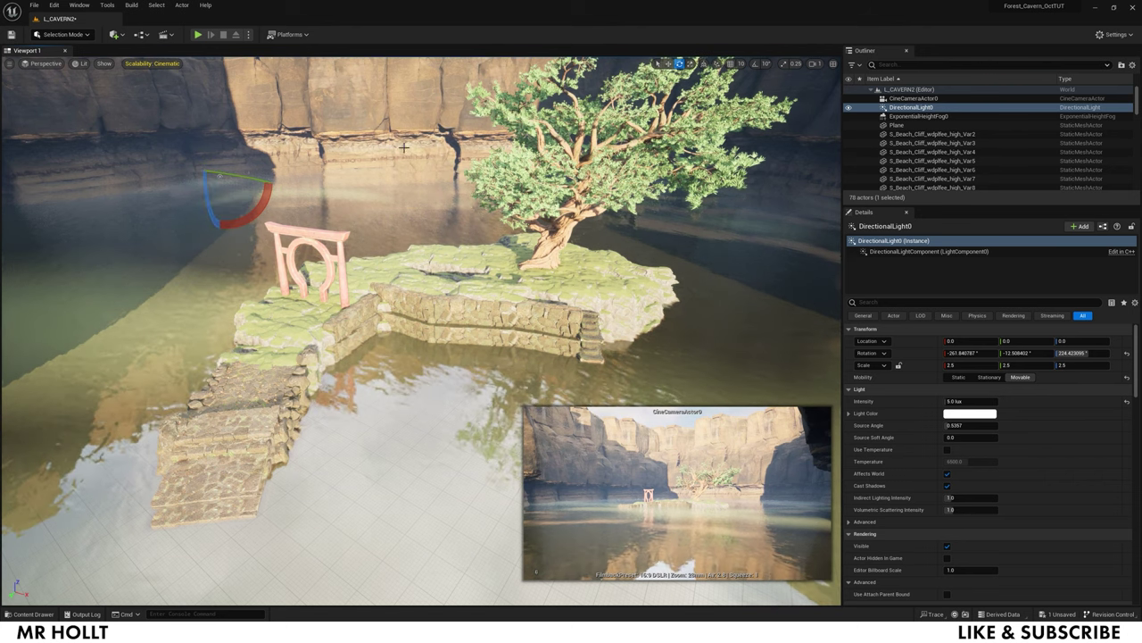
left_click(705, 64)
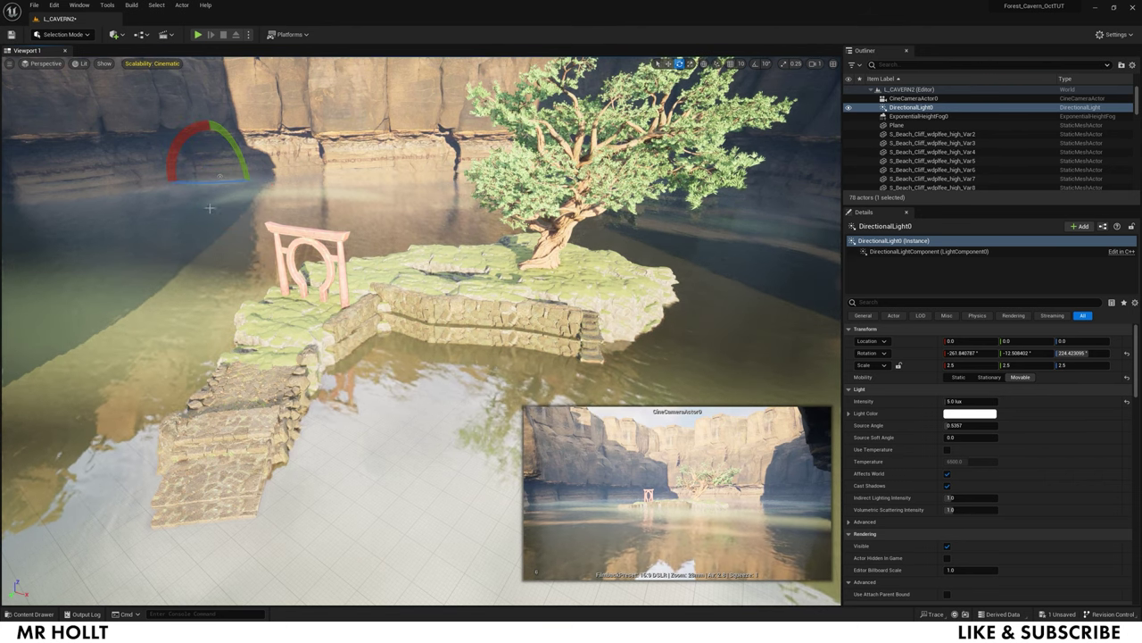
left_click_drag(199, 184, 192, 123)
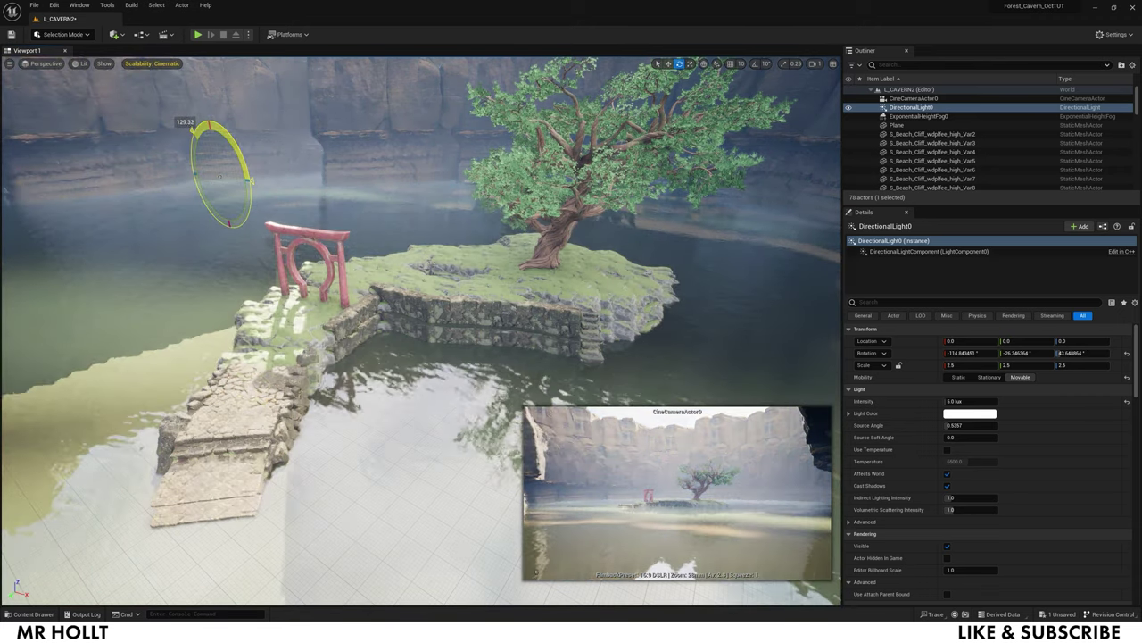
Place the S_Japanese_Komainu_Statue mesh from the Megascans folder on the lowest landing of the causeway's stone steps
left_click(450, 261)
right_click_drag(450, 261, 430, 297)
key("ctrl+space")
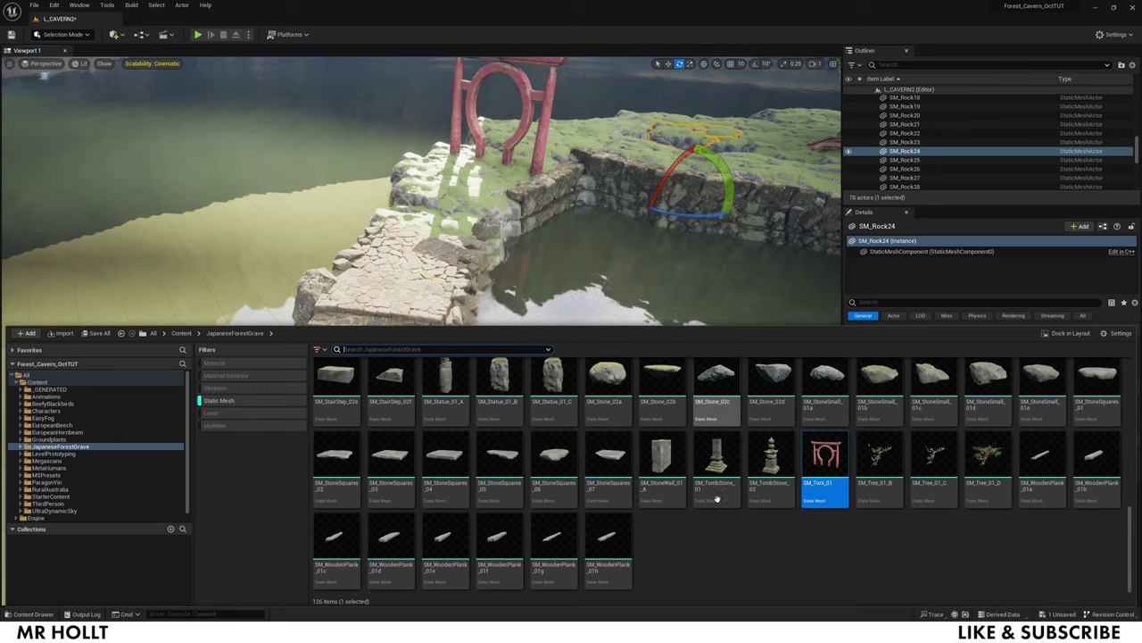
left_click(49, 460)
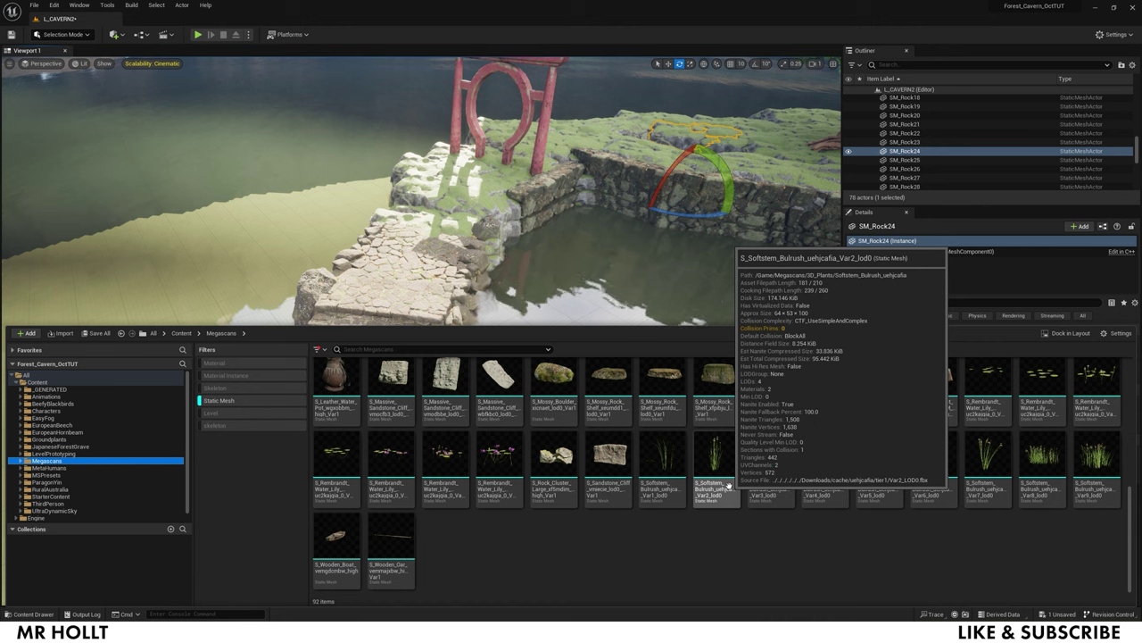
scroll(851, 446, "up", 5)
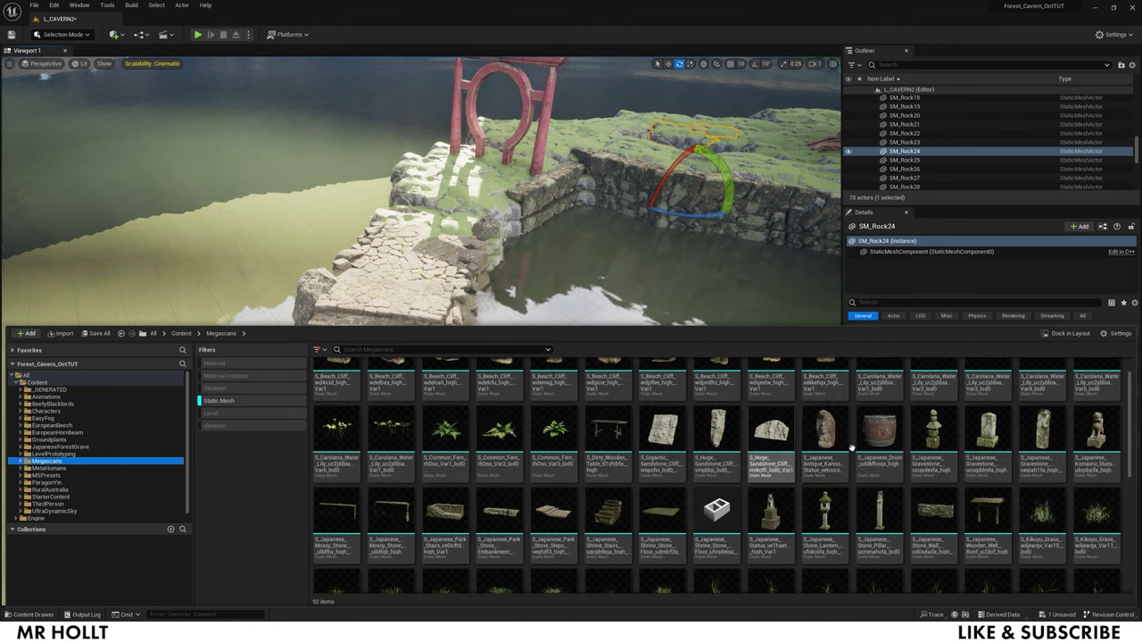
mouse_move(1103, 444)
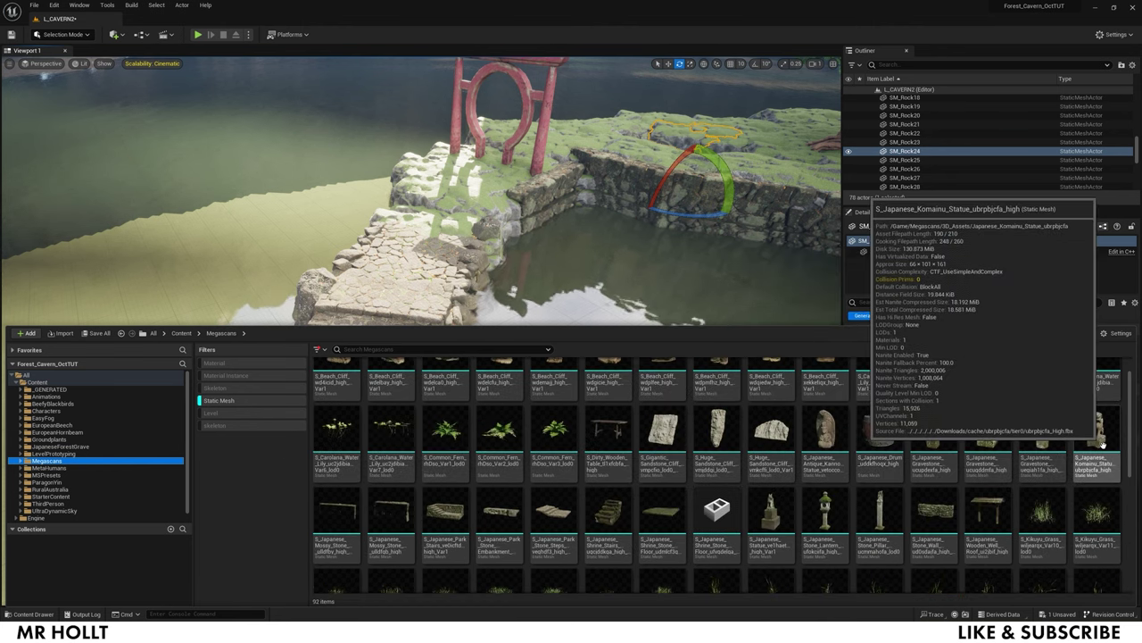
left_click_drag(1103, 444, 324, 363)
key("f")
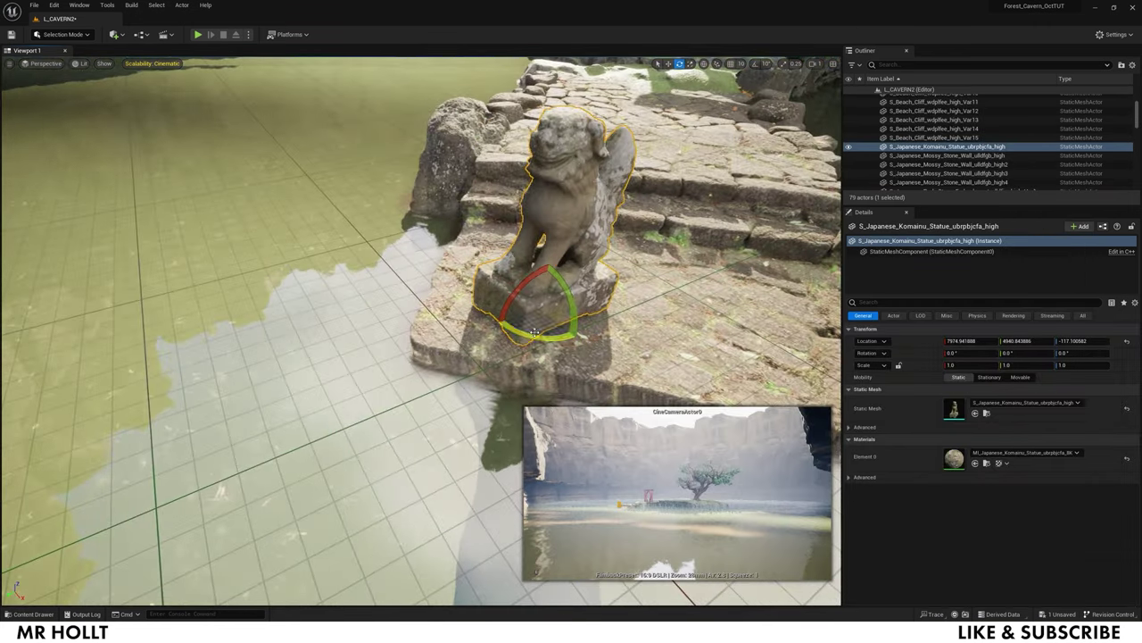
Scale the komainu statue to about 0.68, rotate it to about -41 degrees and move it to the landing's outer corner
left_click_drag(534, 332, 478, 318)
key("r")
left_click(386, 316)
right_click_drag(478, 318, 446, 316)
left_click(385, 317)
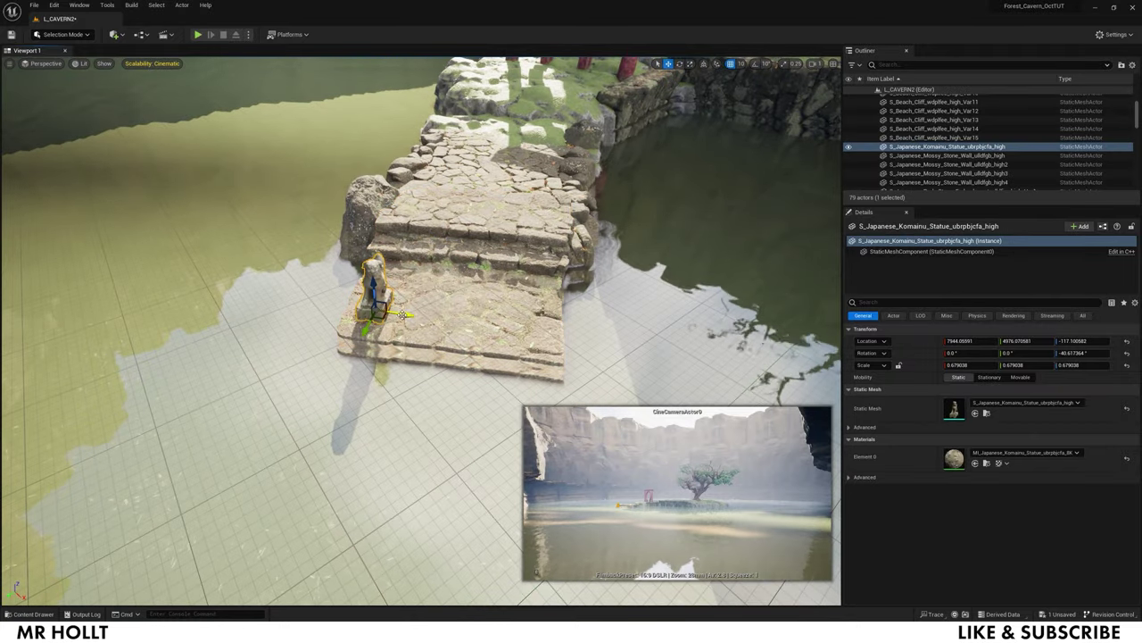
Duplicate the komainu statue to the opposite corner of the lowest landing so the pair flanks the steps
left_click_drag(393, 323, 565, 334, "alt")
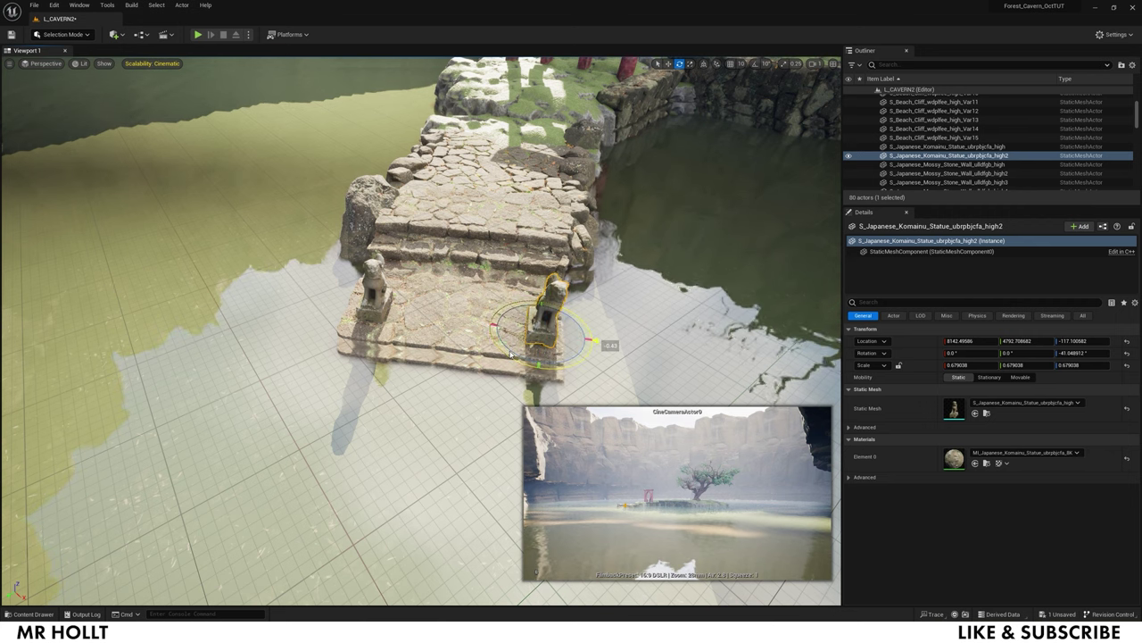
left_click(379, 340)
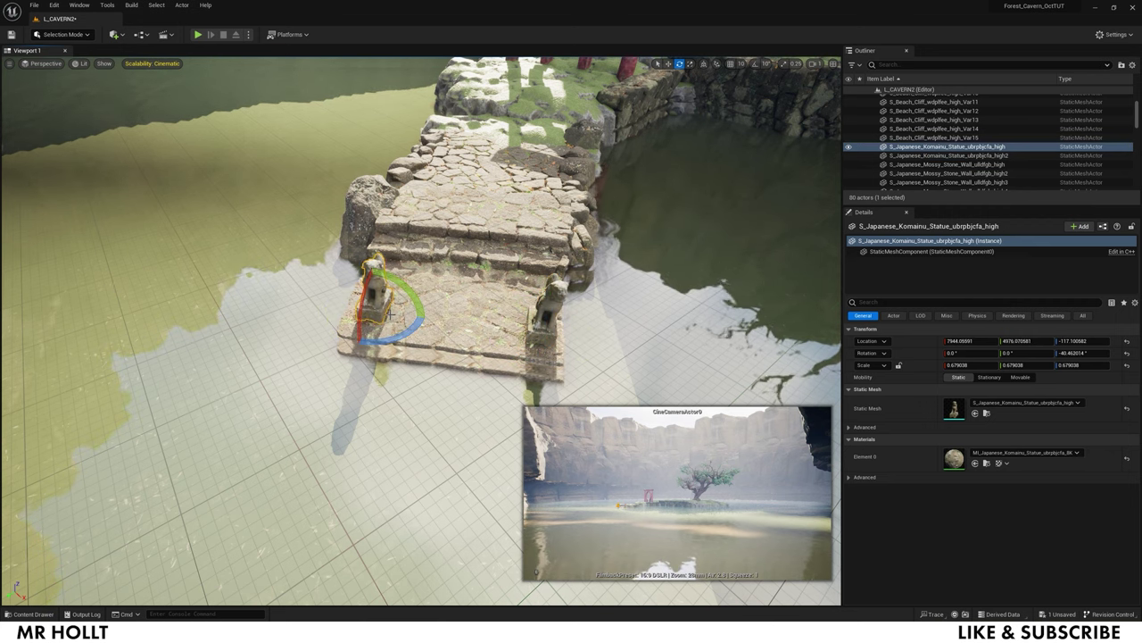
left_click(443, 285)
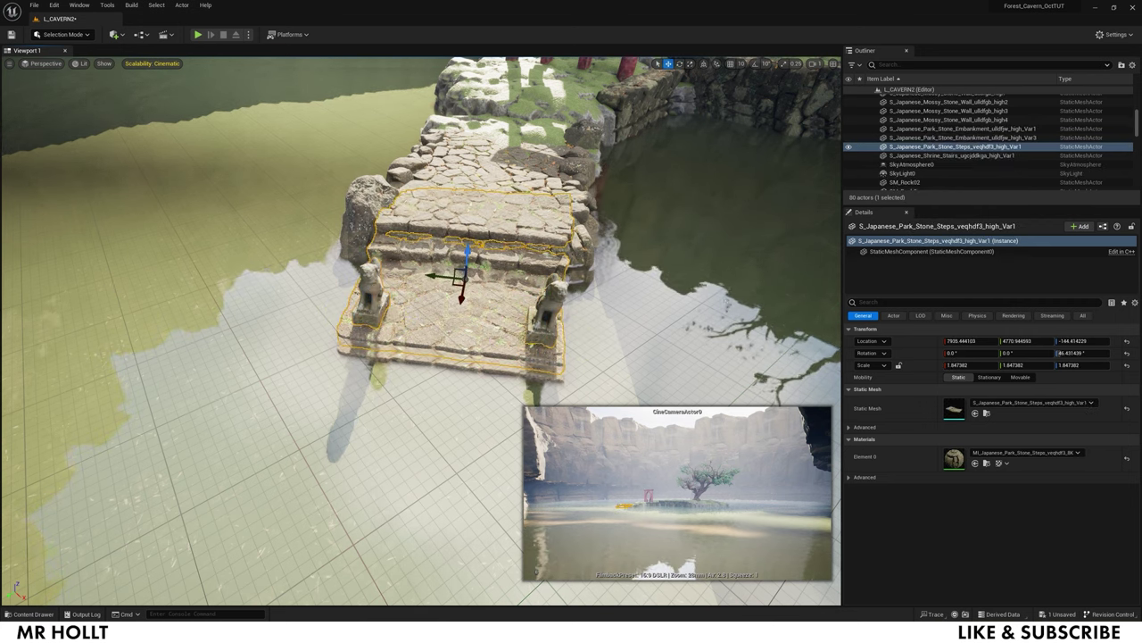
Place the S_Japanese_Stone_Lantern mesh from the Megascans folder on the mossy island just behind the stone wall
right_click_drag(443, 285, 442, 258)
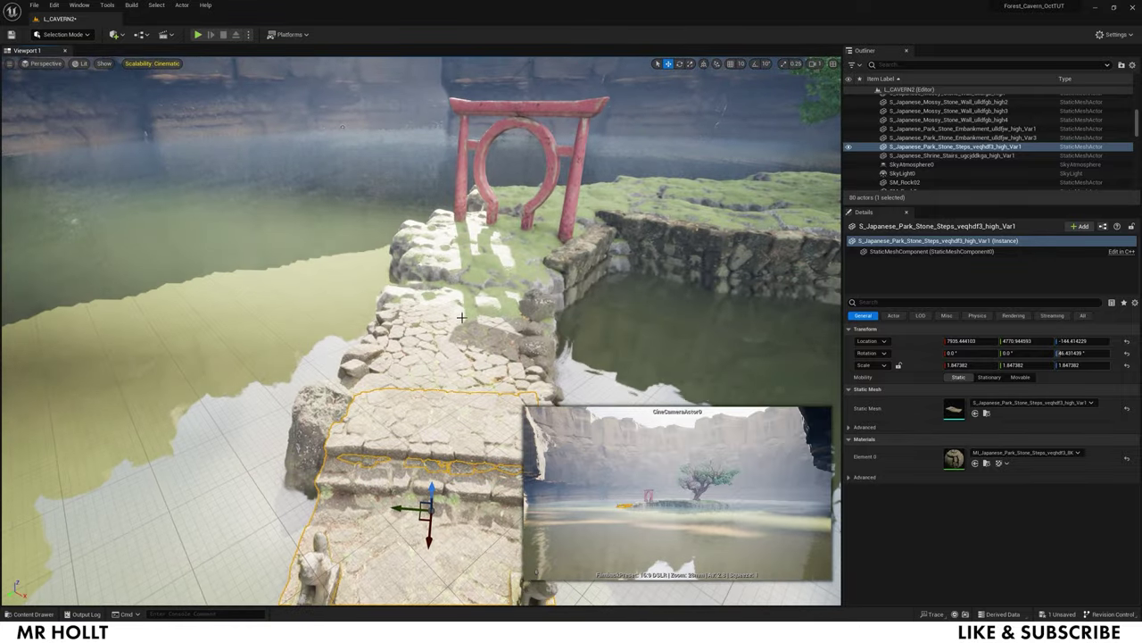
scroll(476, 333, "down", 3)
key("ctrl+space")
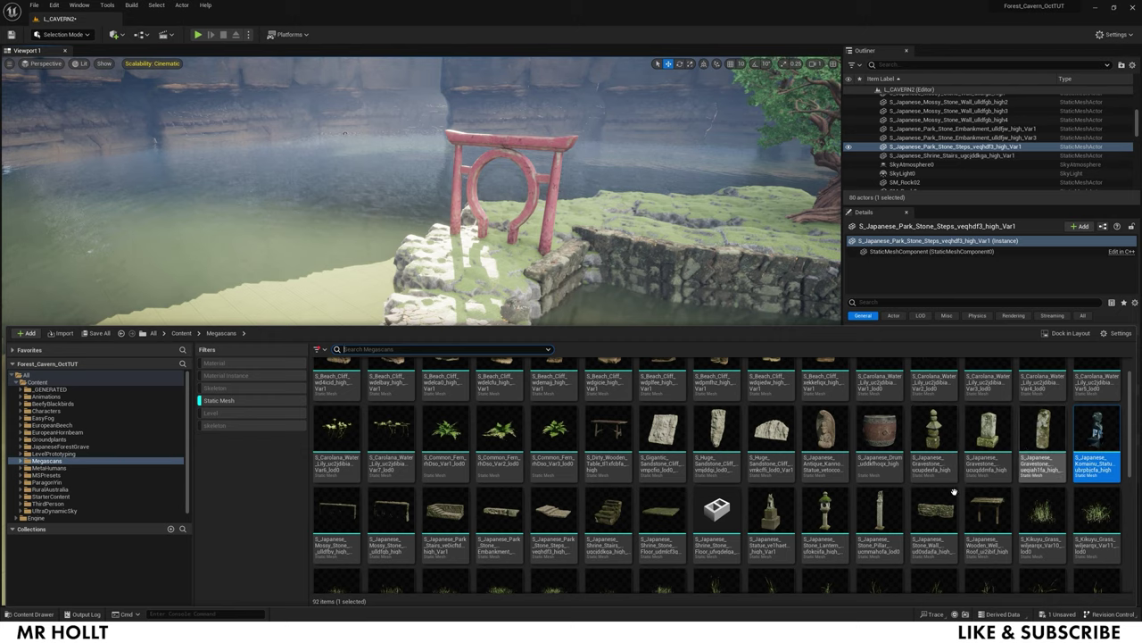
left_click_drag(830, 525, 688, 250)
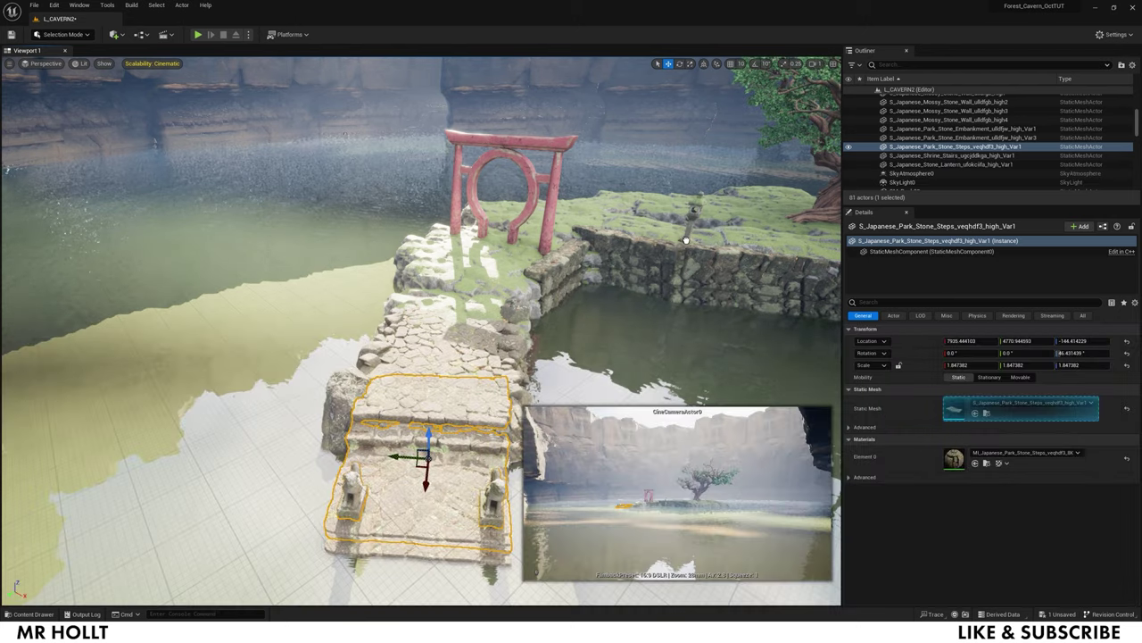
key("f")
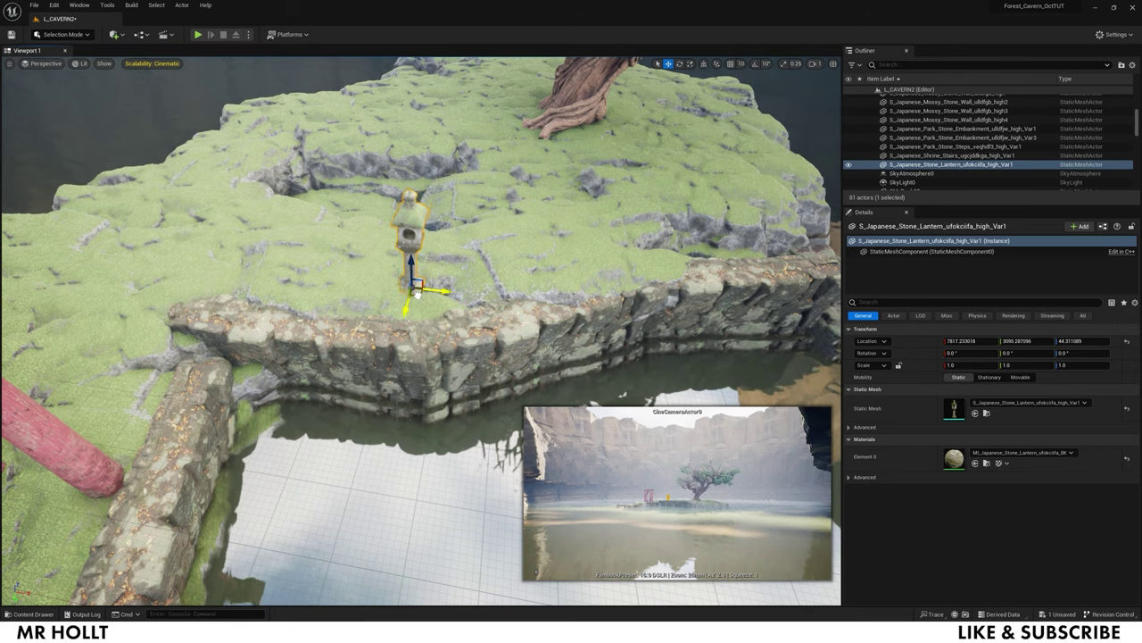
Duplicate the stone lantern twice and spread the copies along the outer edges of the mossy island
left_click(476, 274)
left_click(402, 245)
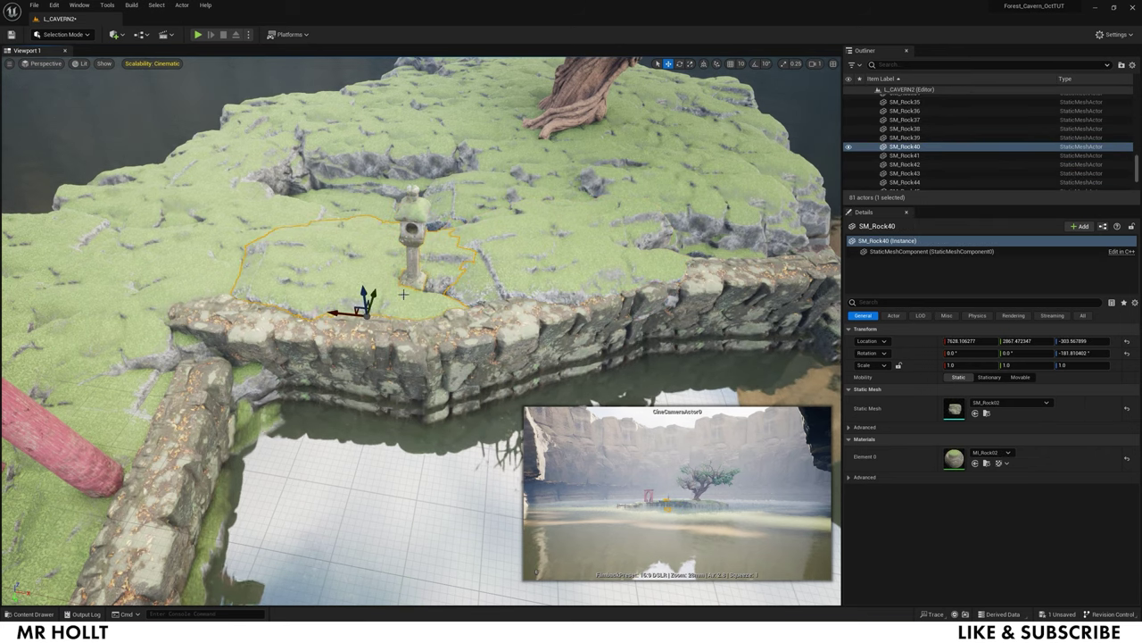
left_click(411, 263)
left_click_drag(420, 288, 726, 213, "alt")
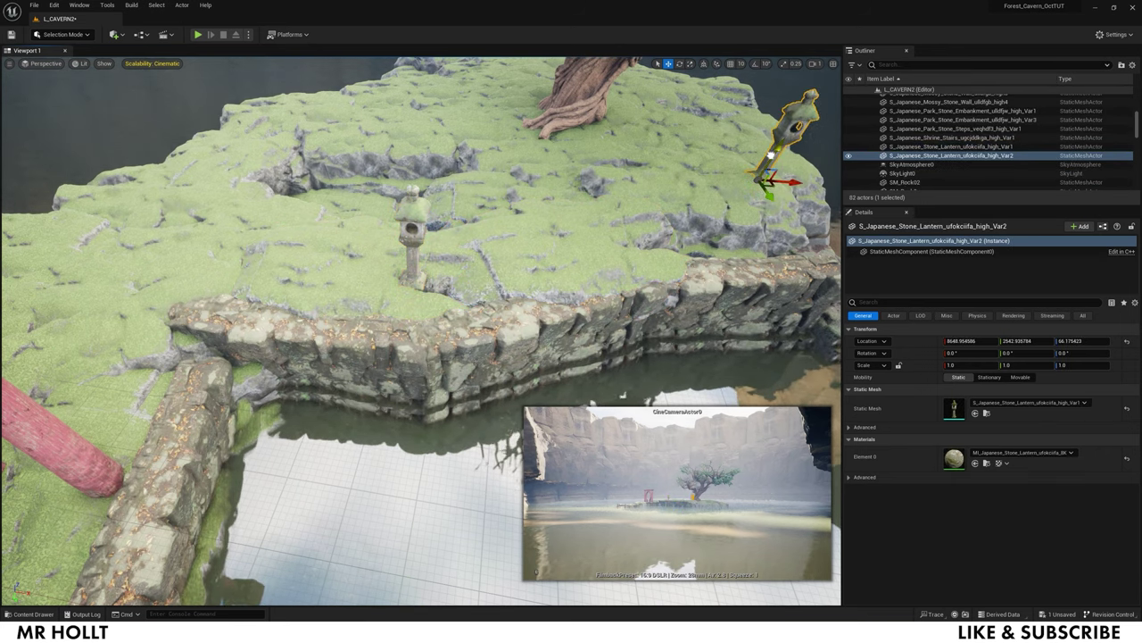
right_click_drag(772, 155, 696, 134)
left_click_drag(527, 385, 637, 214, "alt")
right_click_drag(637, 214, 750, 201)
left_click_drag(474, 305, 760, 288)
left_click(678, 294)
Place the S_Japanese_Gravestone_ueqiah1fa mesh on the moss beside the tree and add a copy farther around the trunk
right_click_drag(678, 295, 723, 250)
key("ctrl+space")
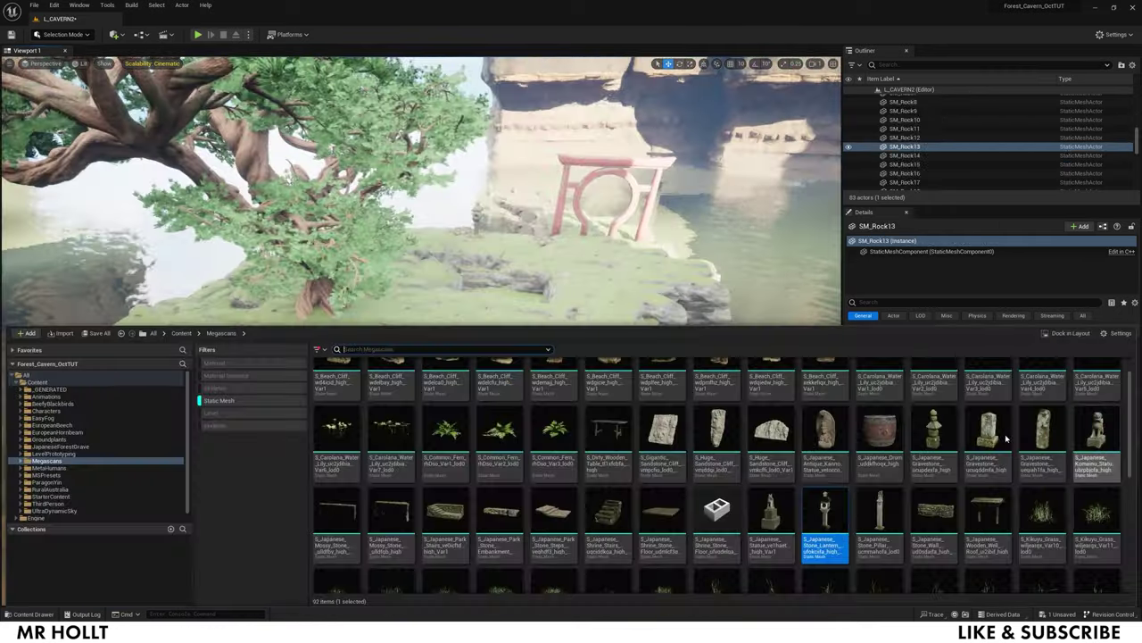
left_click_drag(1035, 439, 360, 336)
right_click_drag(360, 336, 294, 357)
left_click_drag(441, 266, 541, 186, "alt")
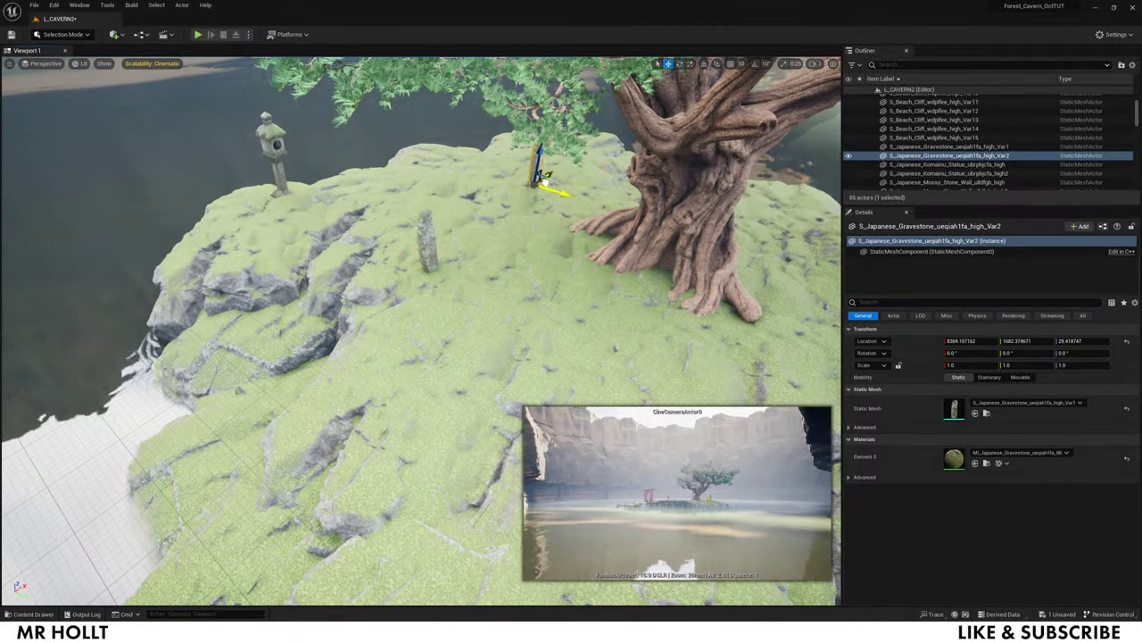
Rotate the copied gravestone to about 84 degrees and the original gravestone to about -35 degrees
key("e")
left_click(541, 185)
left_click(428, 246)
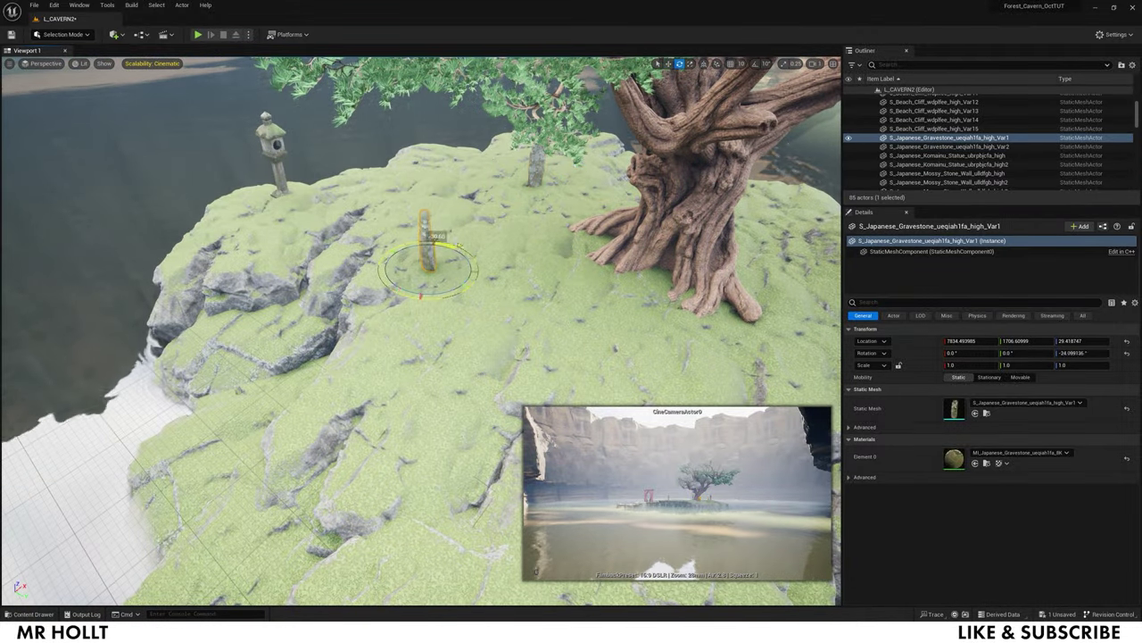
Try deleting the second gravestone near the tree, and undo the deletion
key("f")
mouse_move(428, 268)
right_mouse_down()
mouse_move(482, 286)
mouse_move(420, 277)
right_mouse_up()
left_click(510, 396)
key("w")
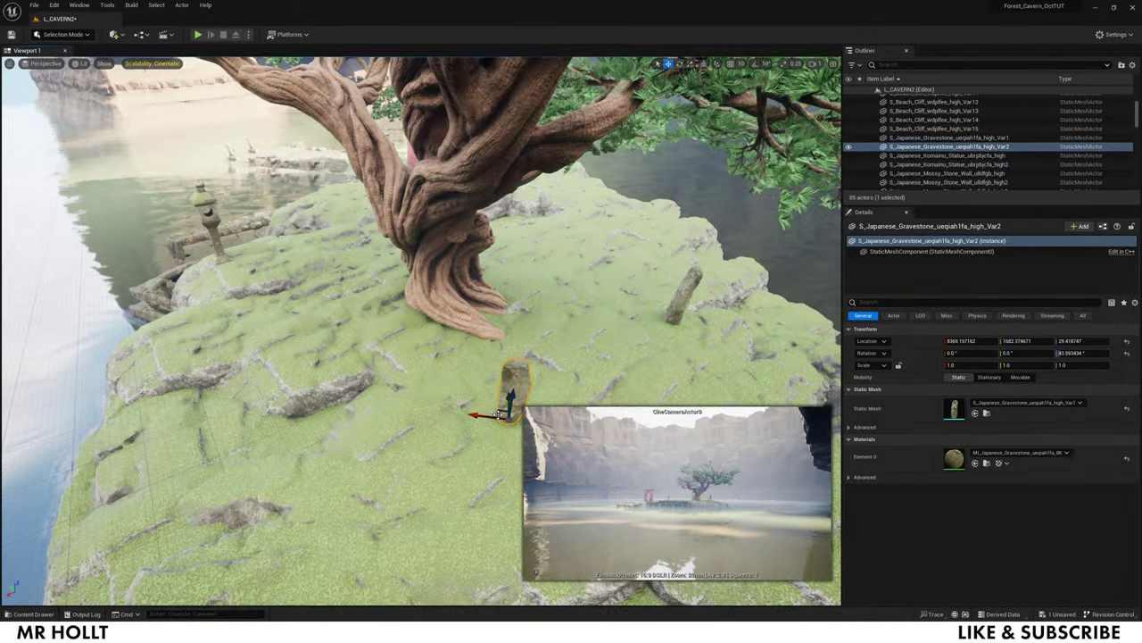
left_click_drag(497, 407, 266, 321)
right_click_drag(423, 343, 464, 393)
key("Delete")
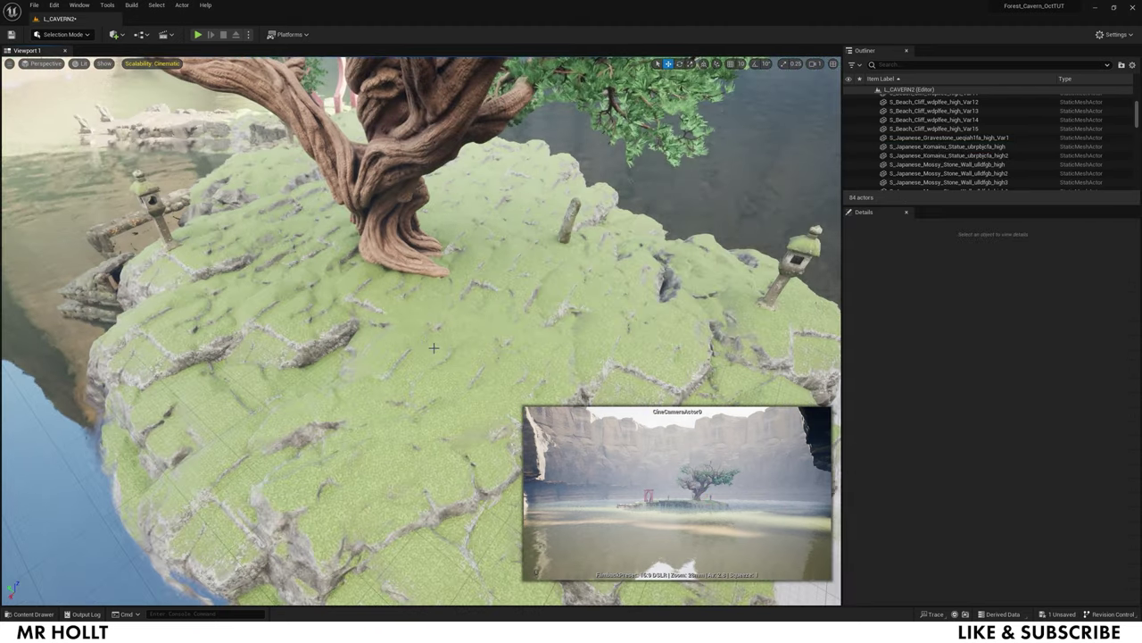
key("ctrl+z")
Duplicate the second gravestone to create a third one on the open moss in front of the tree trunk
right_click_drag(434, 349, 455, 327)
left_click_drag(455, 328, 202, 419, "alt")
right_click_drag(201, 419, 223, 455)
left_click_drag(334, 342, 249, 432)
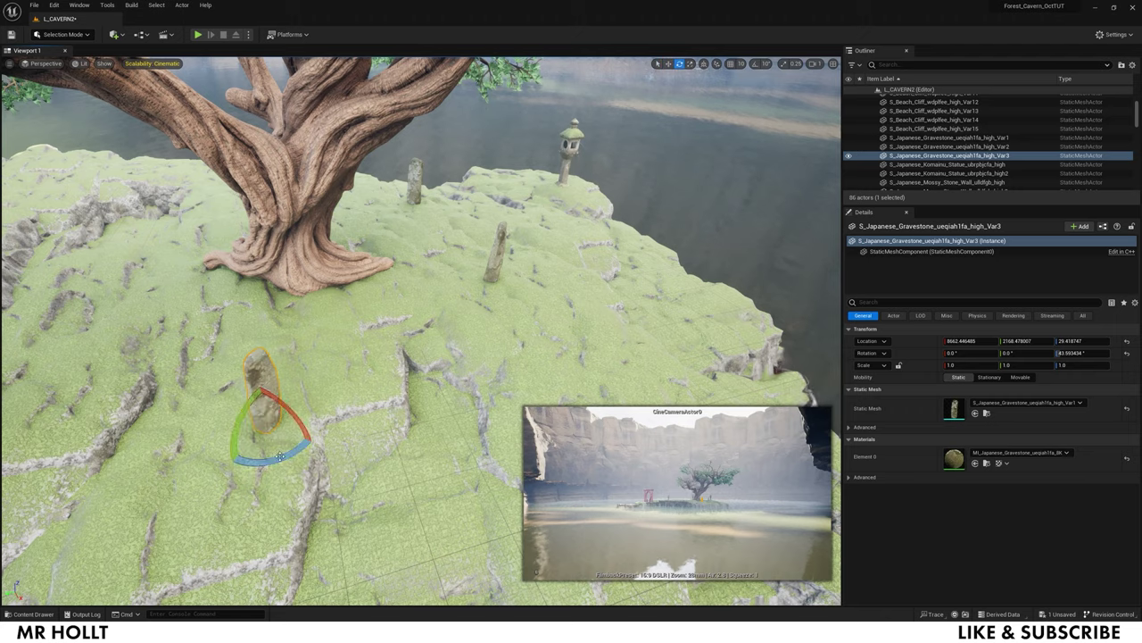
Place the SM_TombStone_02 mesh from the JapaneseForestGrave folder upright on the moss beside the tree trunk
left_click(346, 399)
right_click_drag(347, 399, 277, 393)
key("ctrl+space")
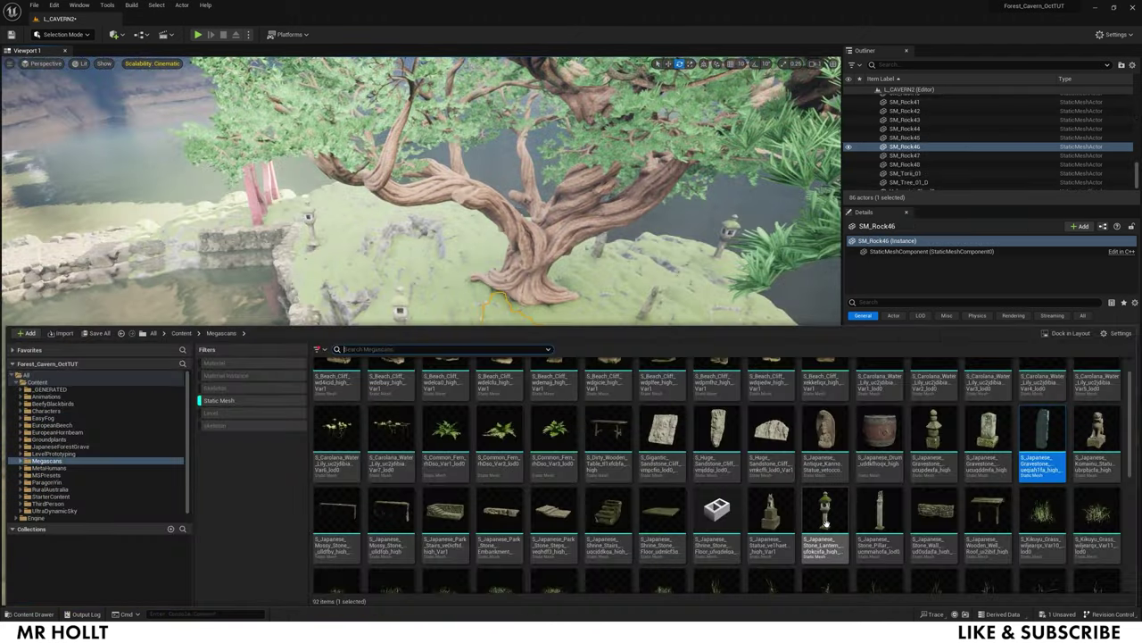
scroll(892, 464, "down", 10)
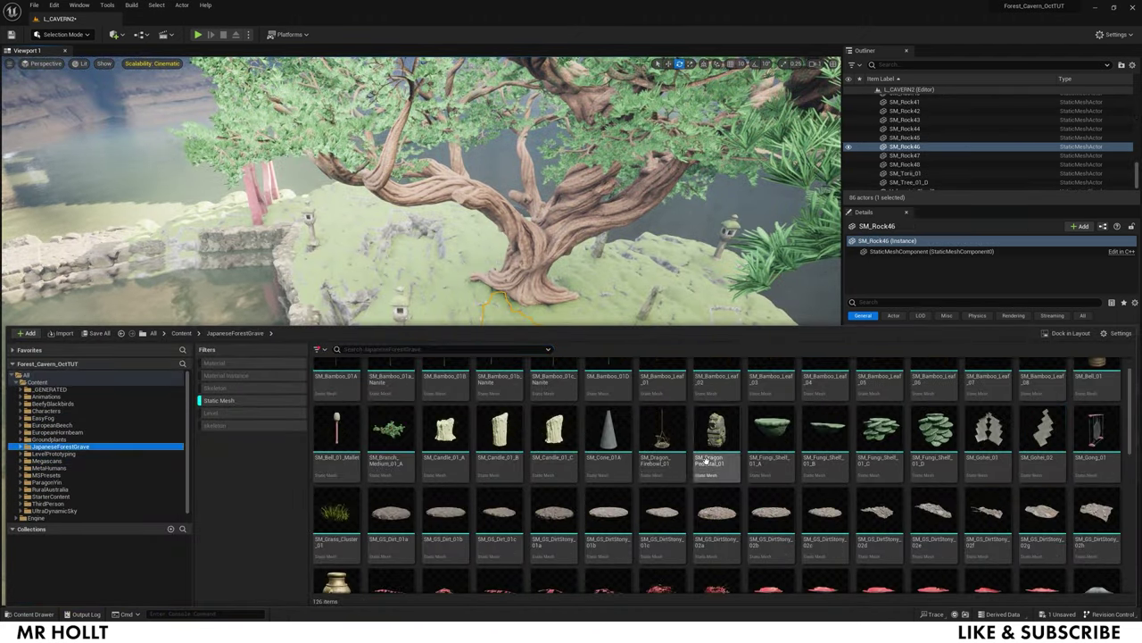
left_click_drag(771, 549, 454, 303)
left_click(469, 256)
key("f")
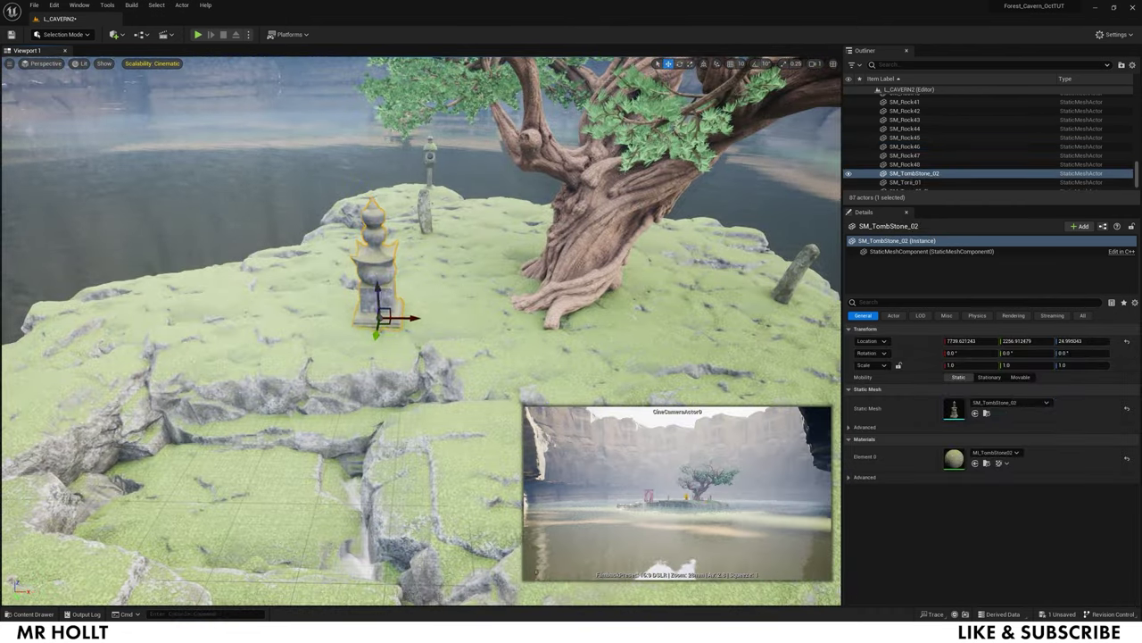
Place the SM_TombStone_01 mesh on the mossy outcrop at the island's far edge and lower it into the ground
left_click(500, 302)
right_click_drag(501, 301, 357, 301)
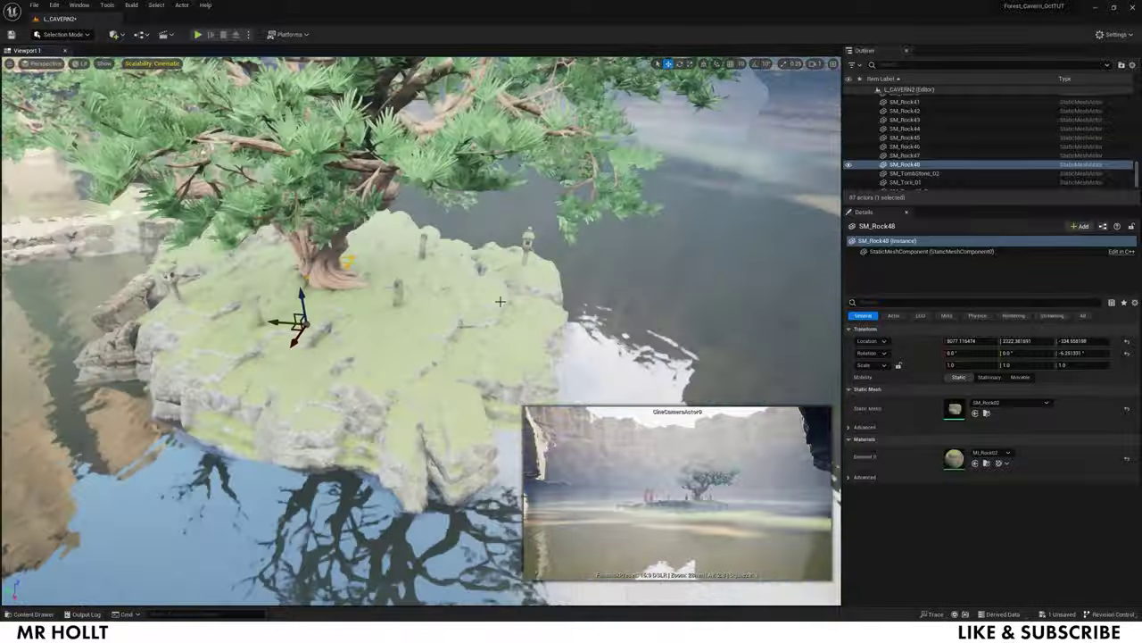
key("ctrl+space")
left_click_drag(733, 558, 446, 393)
key("e")
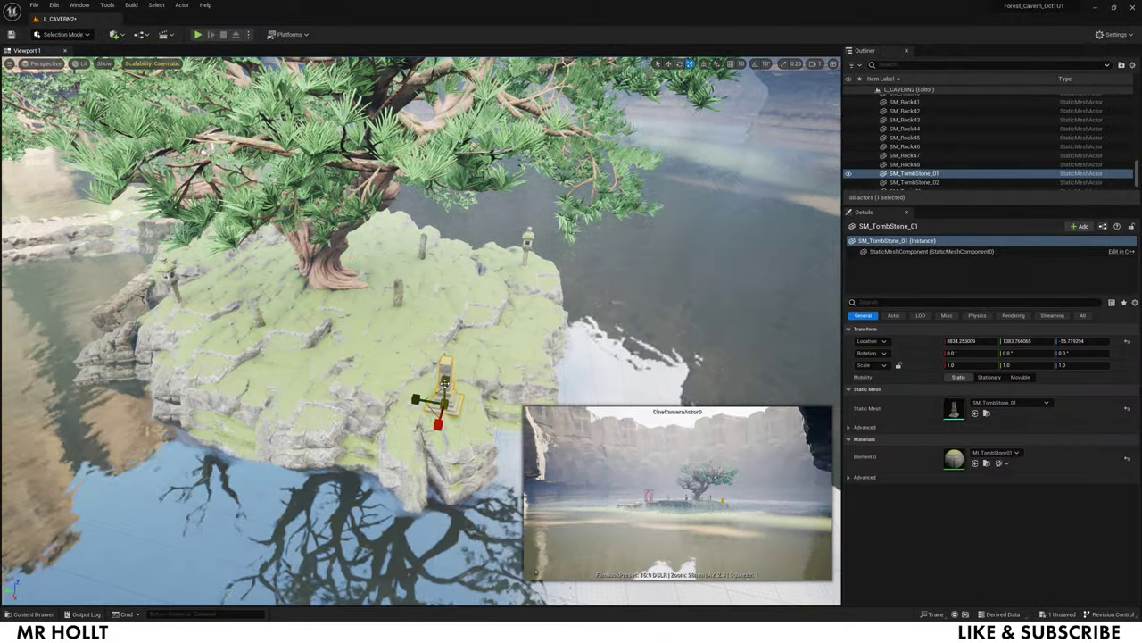
left_click(475, 379)
right_click_drag(475, 378, 437, 389)
left_click(443, 386)
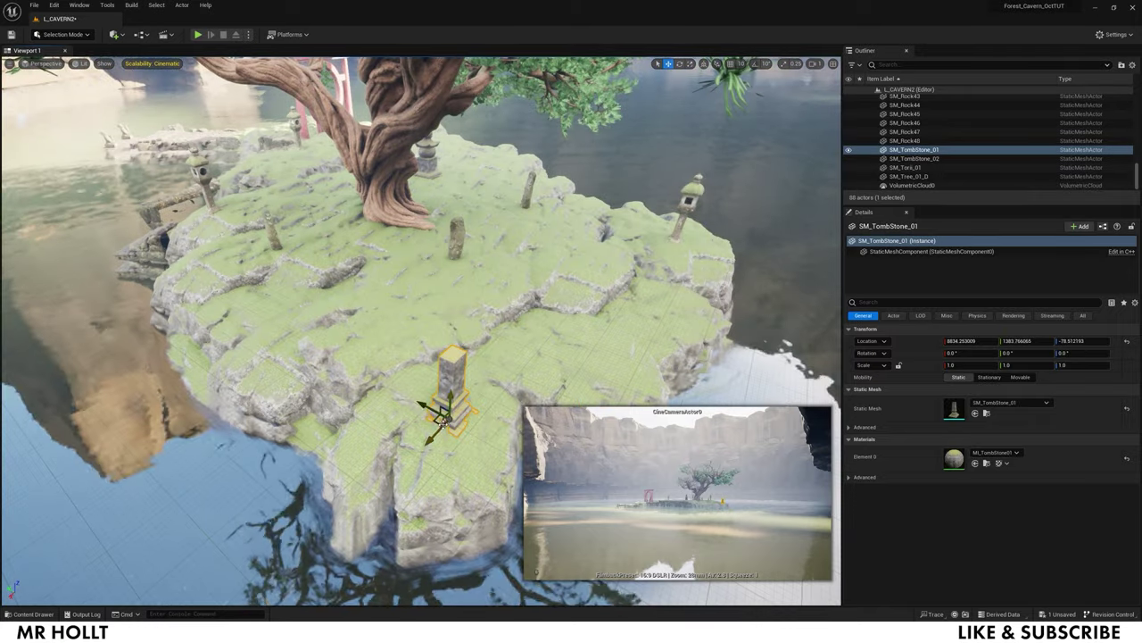
Duplicate the SM_TombStone_01 tombstone to the island's edge next to the stone lantern
left_click_drag(437, 416, 646, 331, "alt")
left_click(457, 399)
right_click_drag(453, 413, 446, 407)
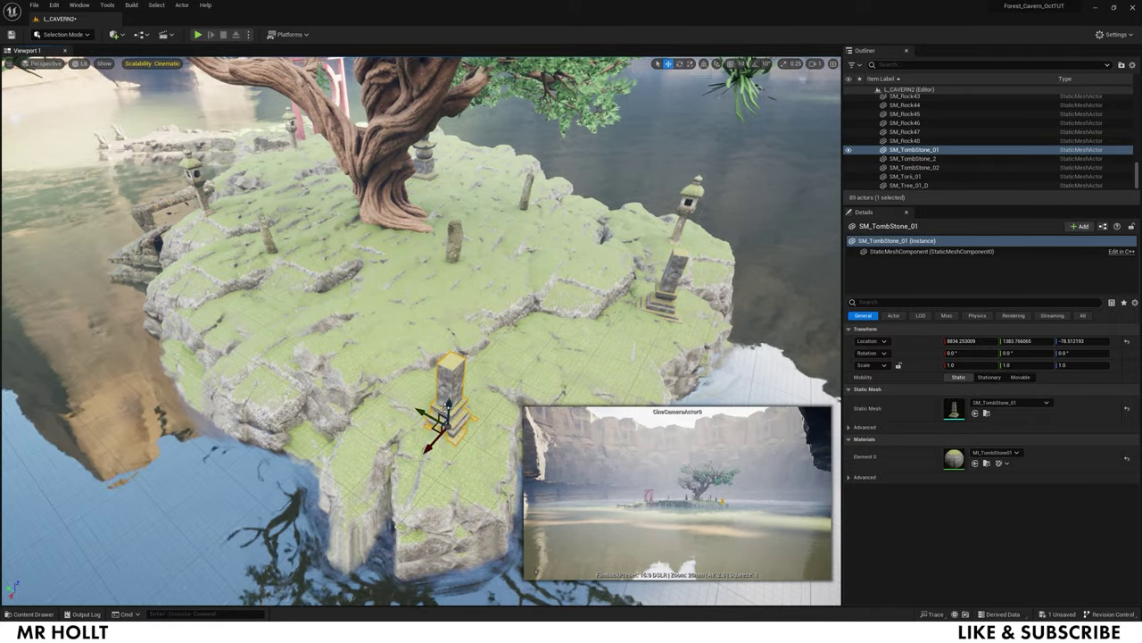
Place the SM_IncenseBowl_01 mesh on the stone landing near the torii gate and add a copy beside it
left_click(388, 307)
right_click_drag(388, 307, 339, 295)
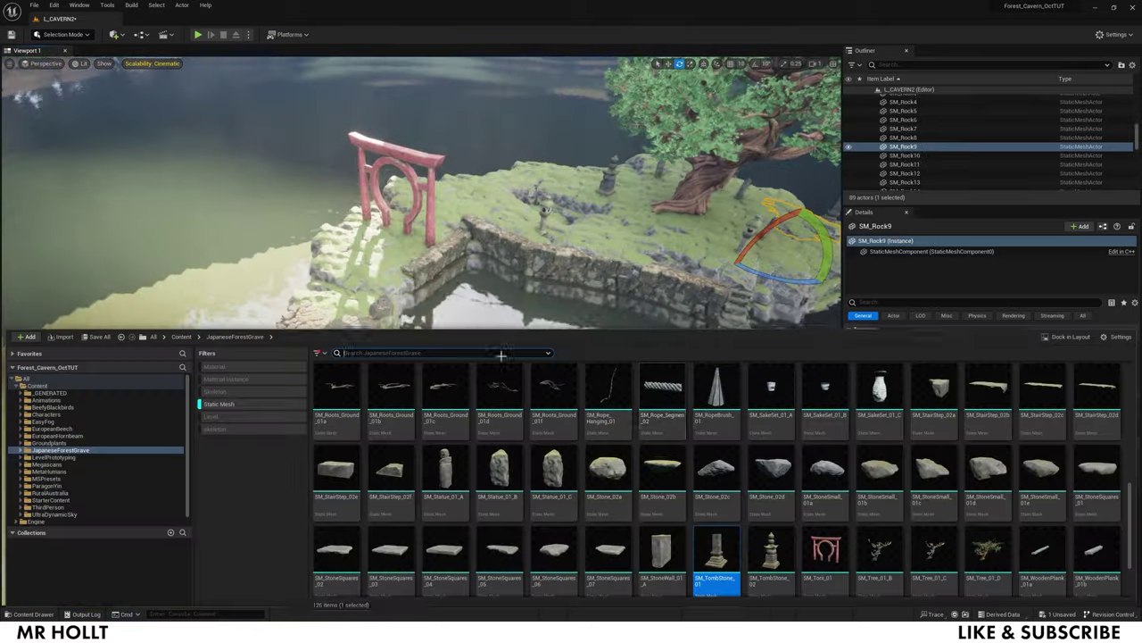
scroll(322, 426, "up", 5)
left_click_drag(322, 427, 294, 335)
right_click_drag(294, 335, 375, 272)
left_click_drag(373, 290, 354, 319, "alt")
key("e")
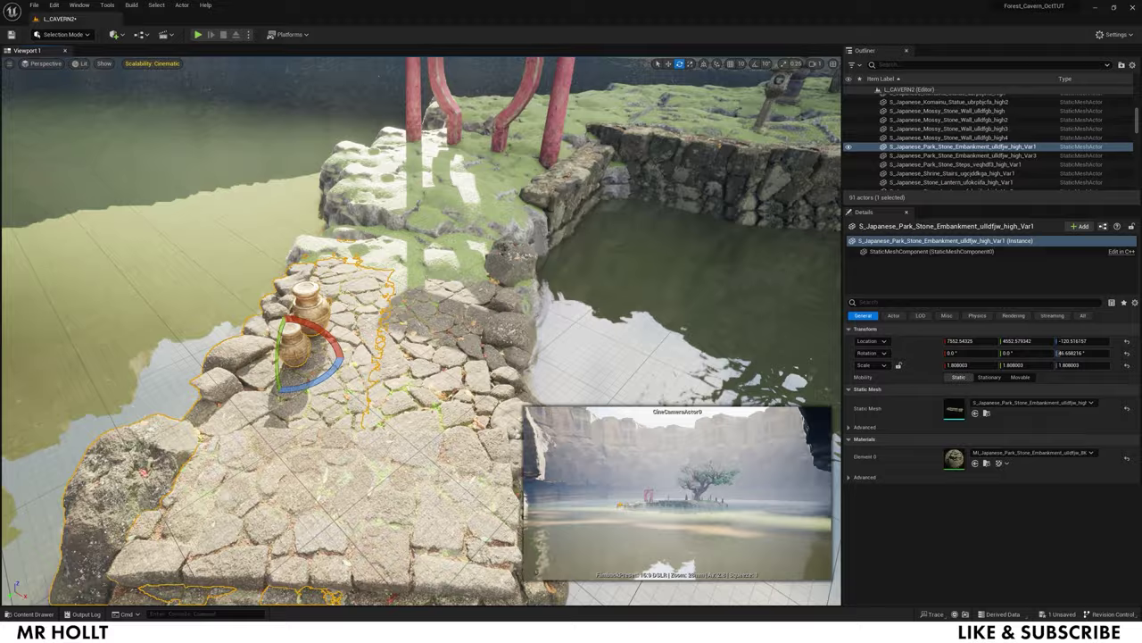
Place the S_Dirty_Wooden_Table mesh from the Megascans folder on the stone landing near the incense bowls
key("ctrl+space")
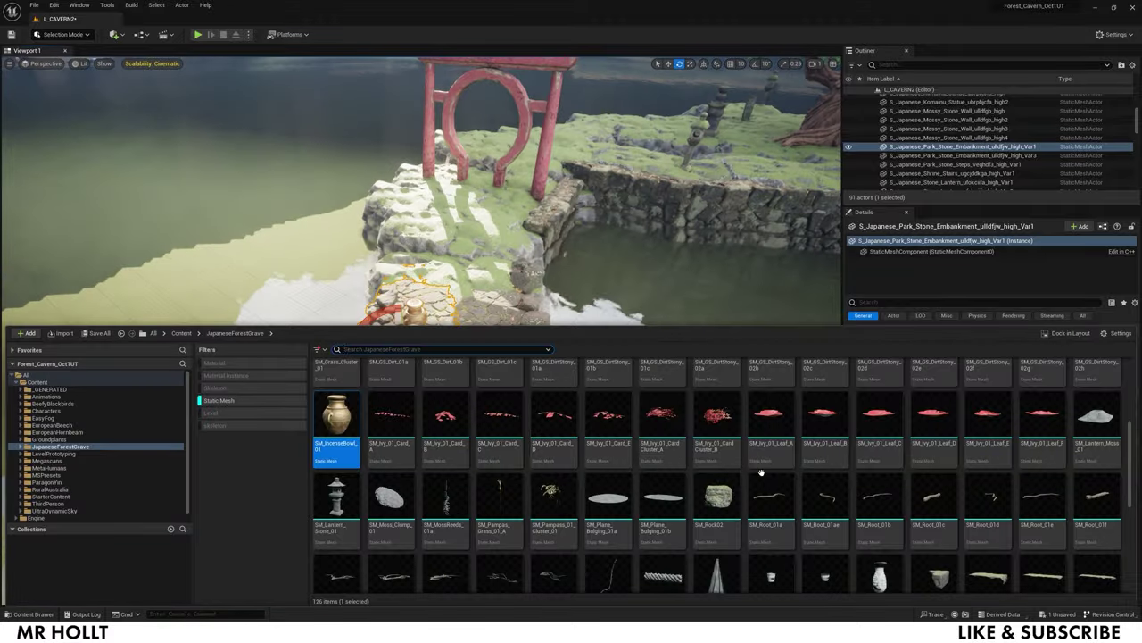
left_click(46, 460)
scroll(1051, 451, "up", 5)
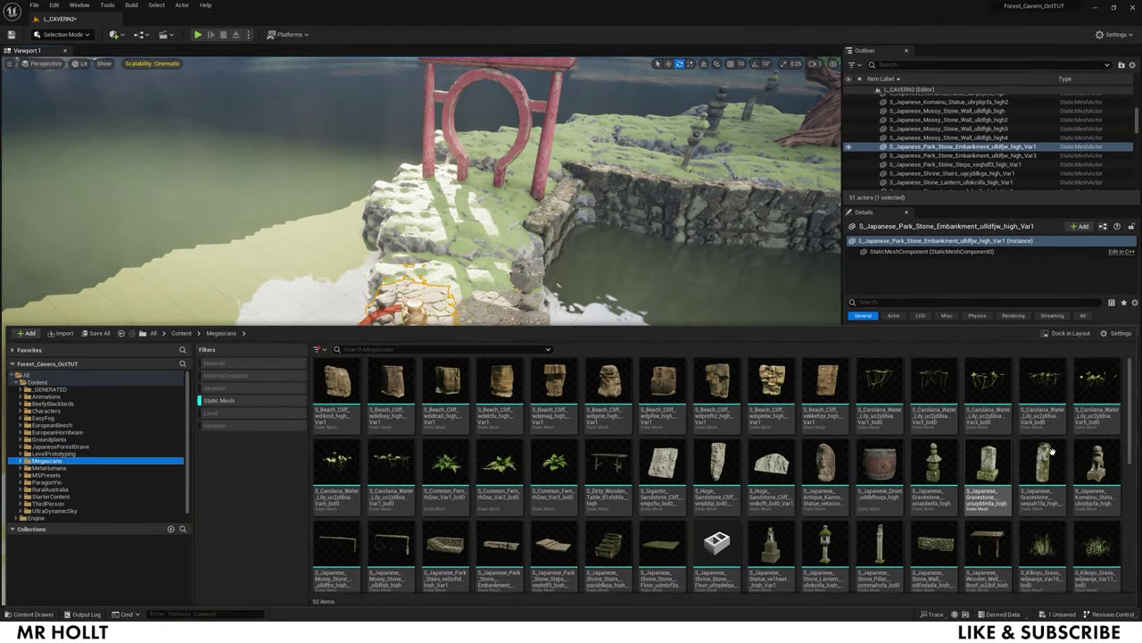
left_click_drag(608, 464, 495, 299)
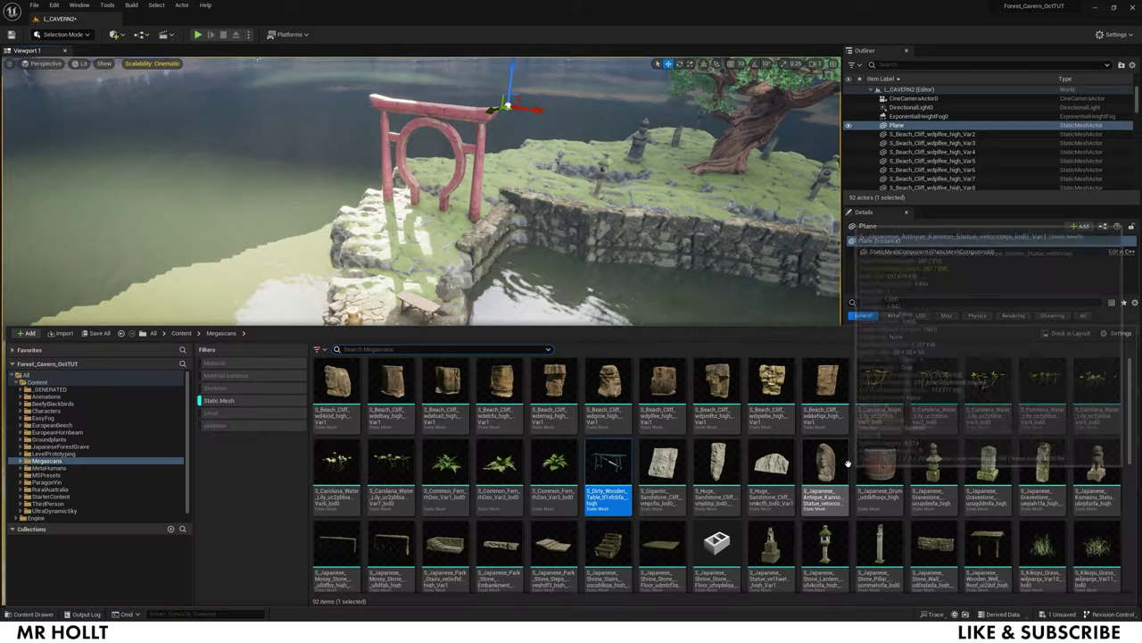
Place the S_Wooden_Boat mesh in the water beside the stone landing and moor a copy, rotated about -96 degrees, by the island's wall steps
scroll(848, 464, "down", 2)
left_click_drag(333, 536, 498, 329)
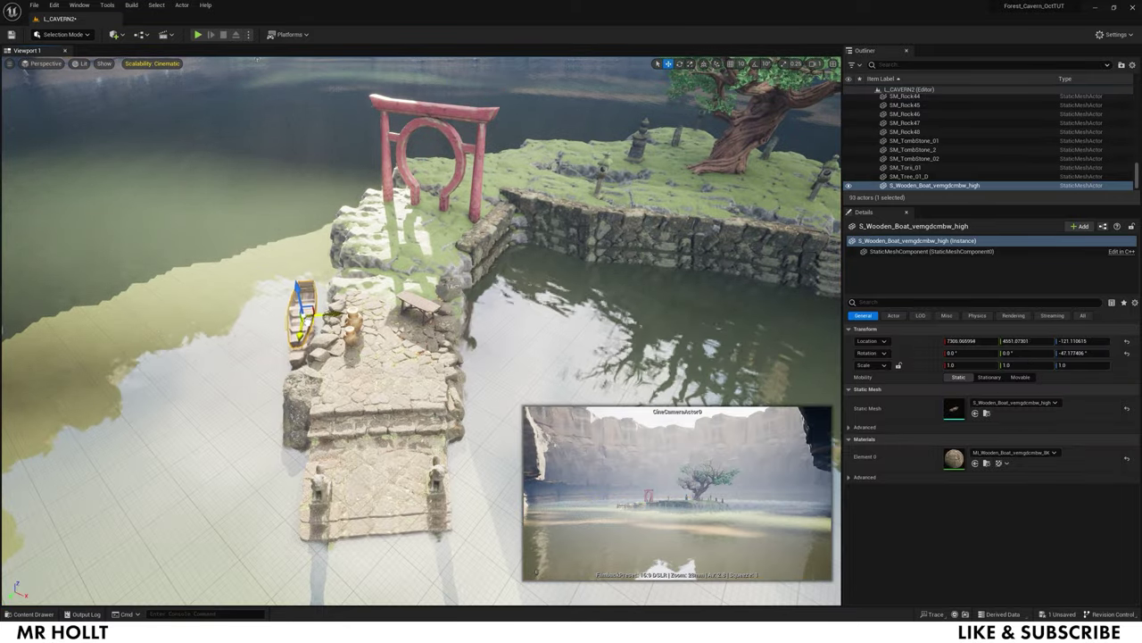
left_click_drag(343, 311, 832, 268, "alt")
right_click_drag(831, 267, 651, 247)
left_click_drag(651, 247, 595, 253)
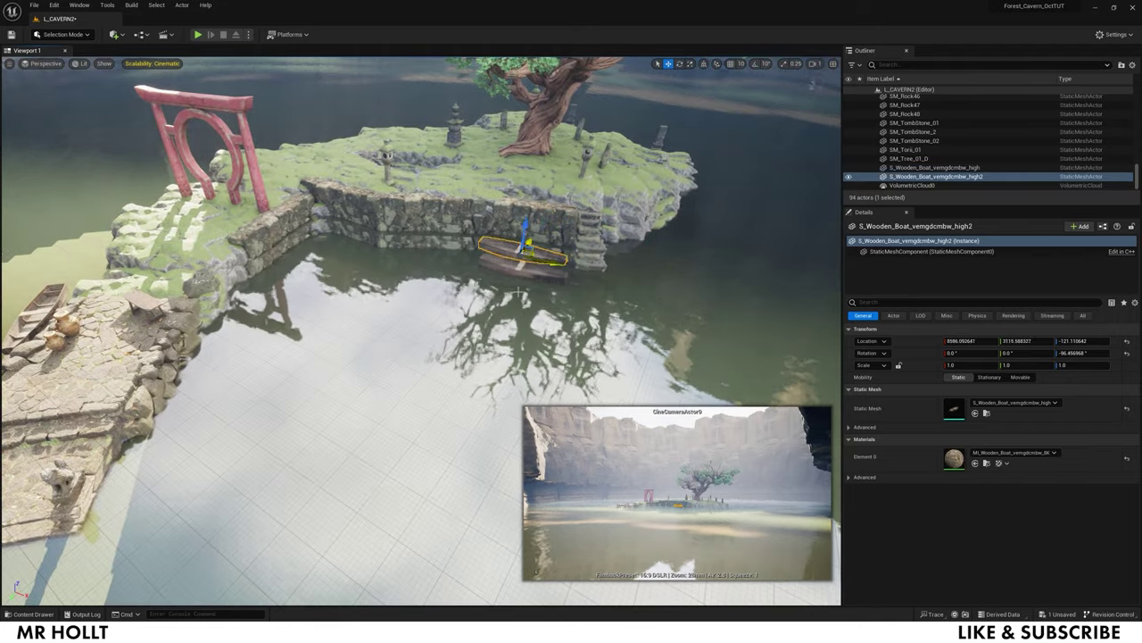
left_click(518, 291)
key("w")
right_click_drag(518, 291, 679, 259)
left_click(517, 291)
left_click_drag(362, 259, 391, 218)
left_click(414, 268)
key("s")
right_click_drag(414, 260, 348, 294)
Place the S_Leather_Water_Pot mesh on the moss at the foot of the tree trunk
key("ctrl+space")
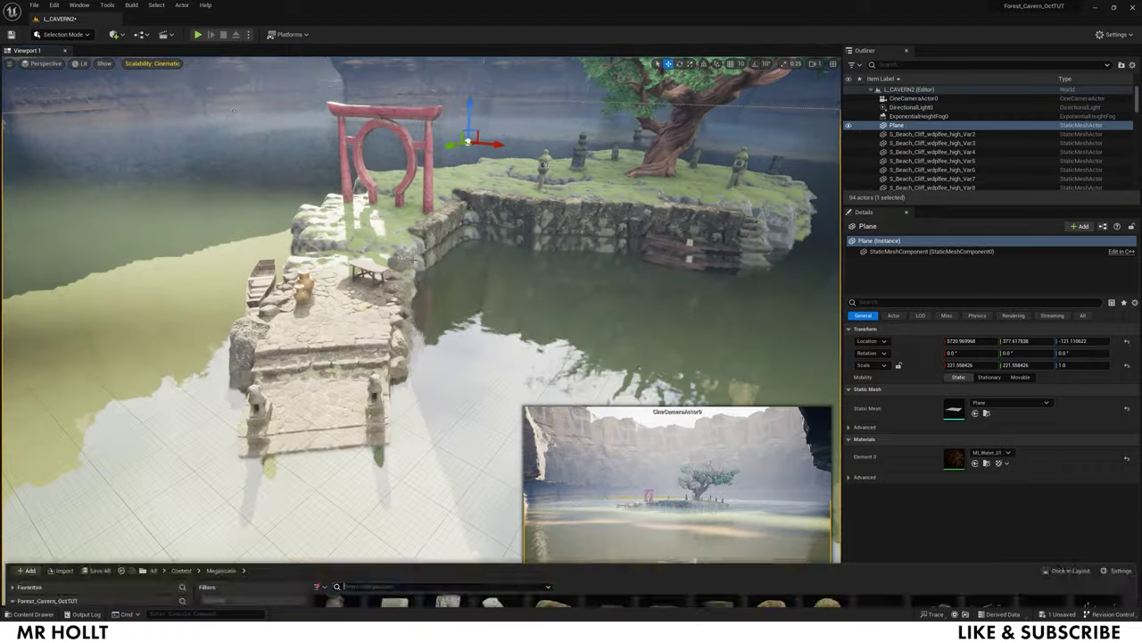
scroll(361, 456, "up", 1)
key("ctrl+space")
key("w")
right_click_drag(332, 428, 482, 348)
key("w")
key("ctrl+space")
left_click_drag(337, 429, 533, 309)
Place the S_Japanese_Drum mesh on the moss beside the water pot and scale it to about 0.82
key("ctrl+space")
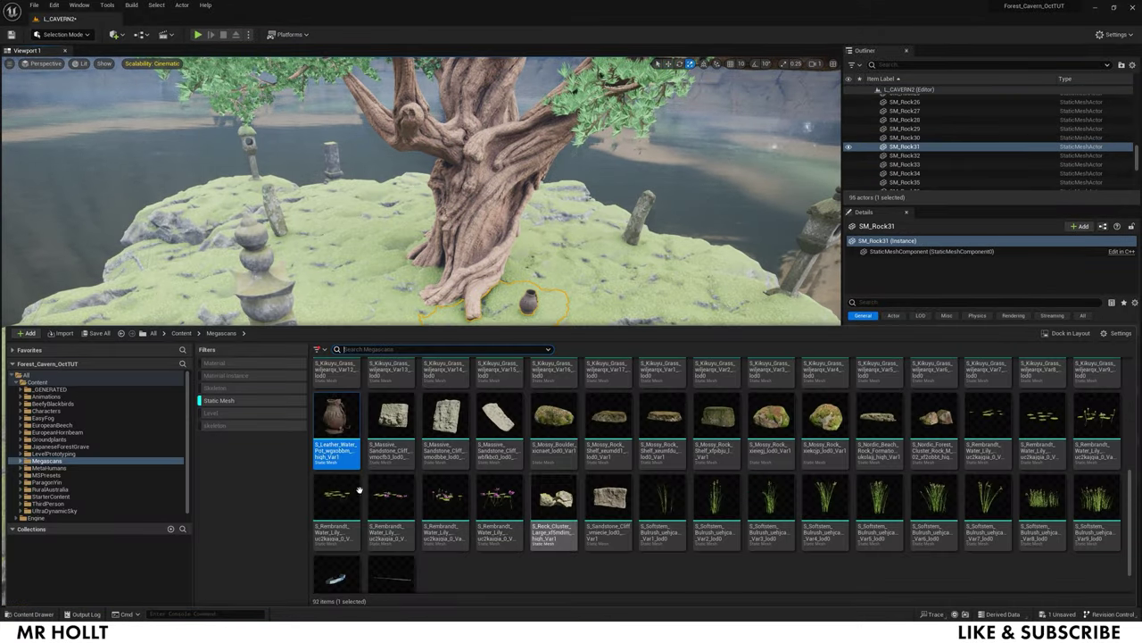
scroll(732, 414, "up", 3)
scroll(879, 456, "up", 2)
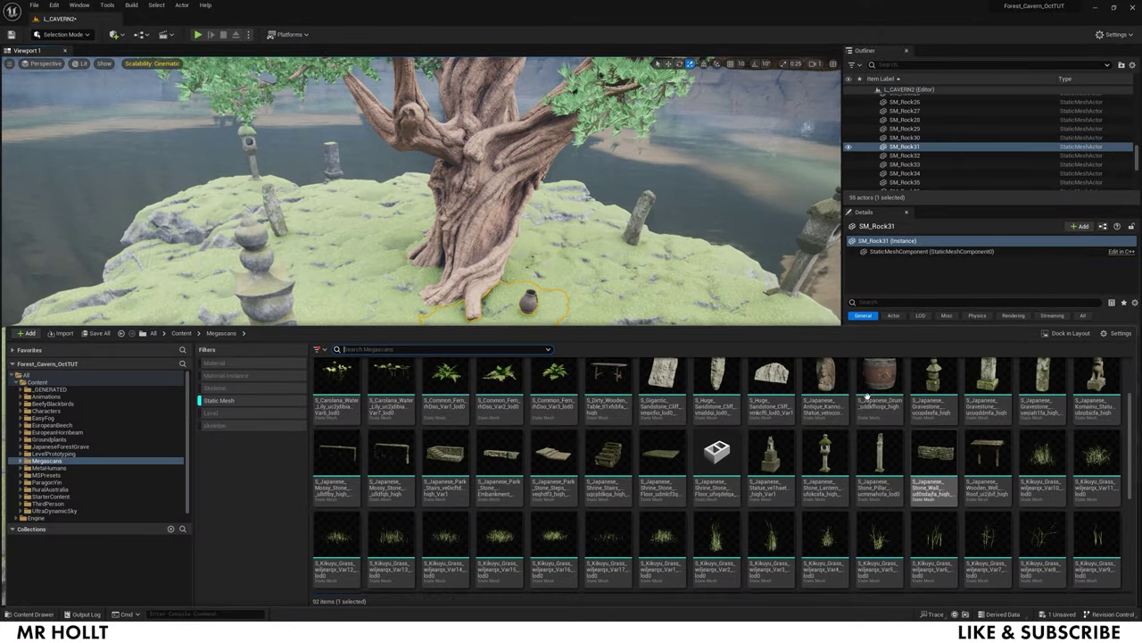
left_click_drag(876, 403, 499, 334)
left_click(499, 334)
right_click_drag(499, 334, 571, 348)
key("w")
left_click(499, 334)
Tilt the drum about 6 degrees to match the slope and settle it between the tree root and the pot
key("e")
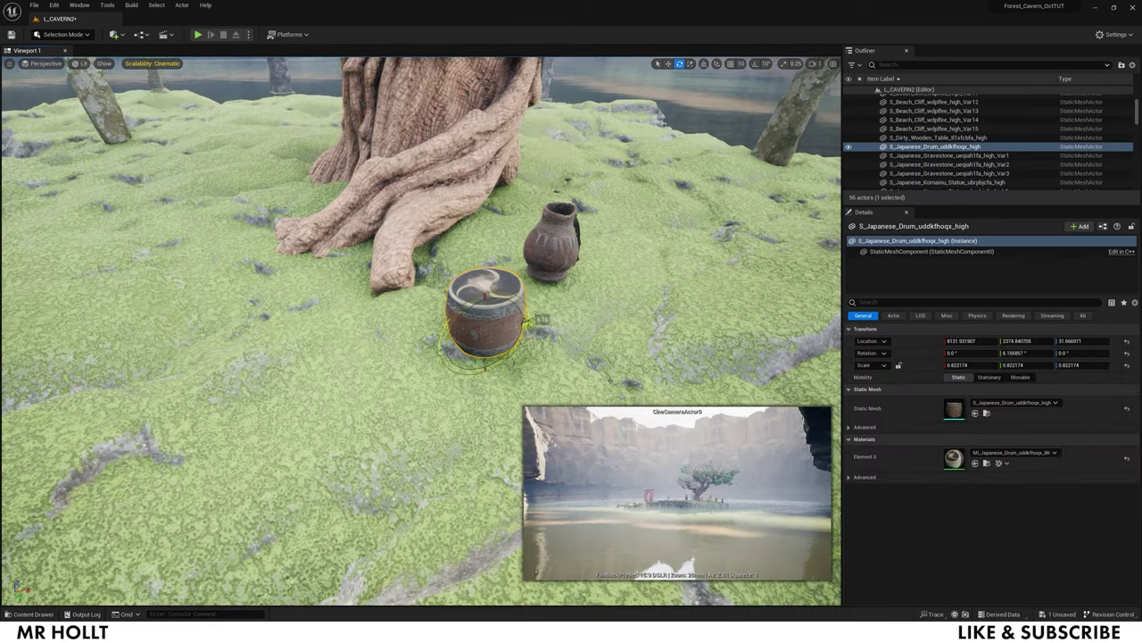
left_click_drag(496, 266, 495, 270)
right_click_drag(419, 339, 432, 330)
left_click(432, 330)
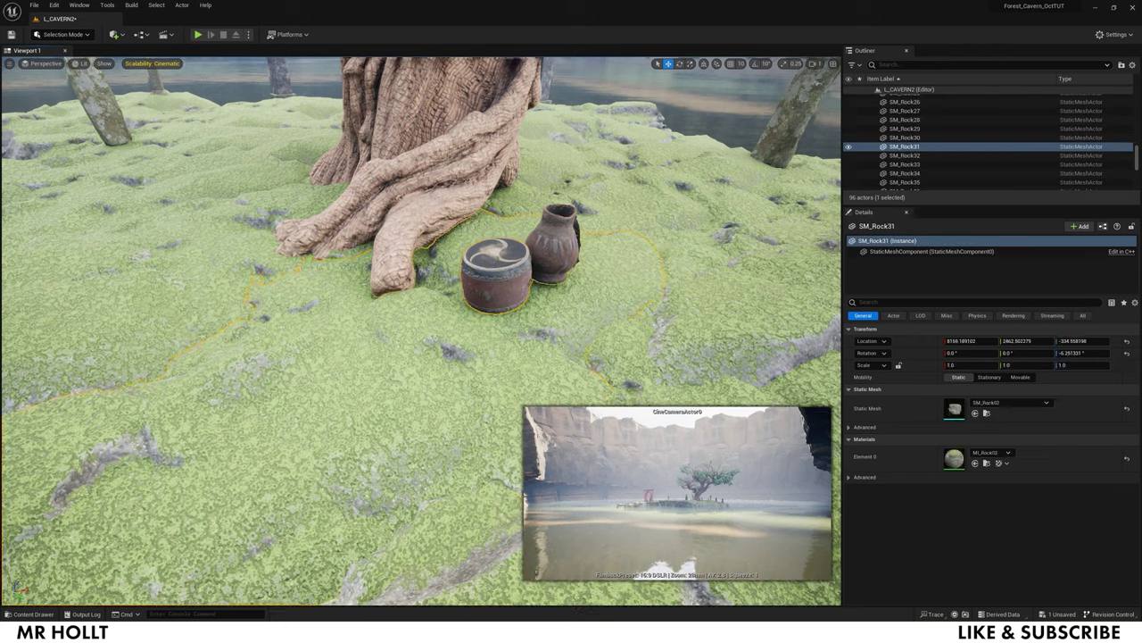
Find the SM_SakeSet_01_A cup in the JapaneseForestGrave folder and place it on the moss in front of the drum
key("ctrl+space")
left_click(60, 446)
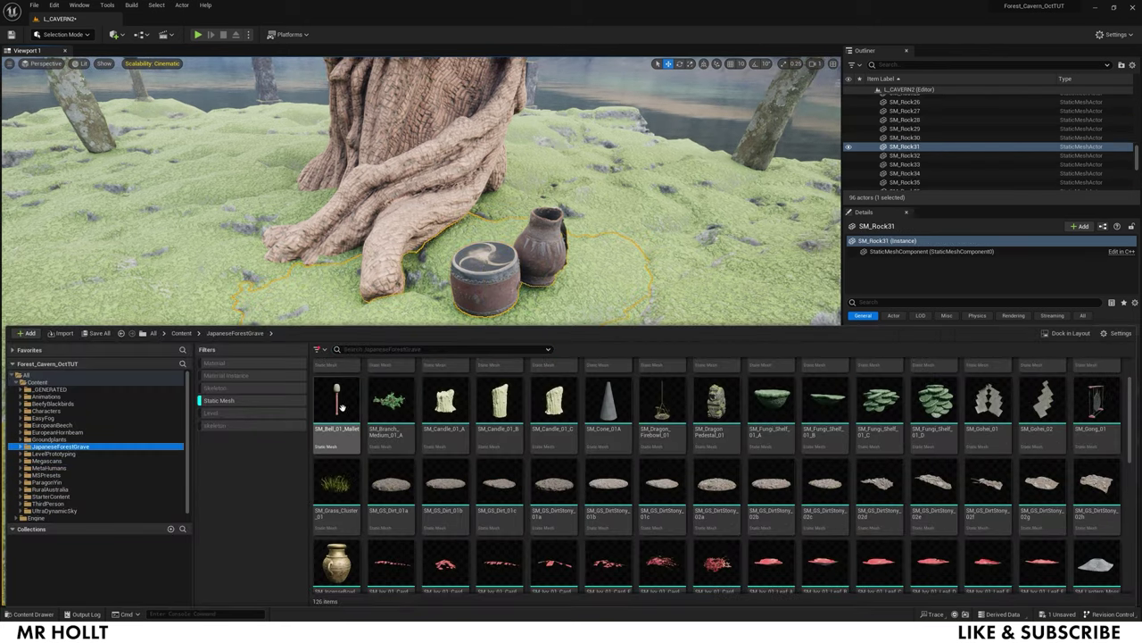
scroll(1053, 407, "down", 8)
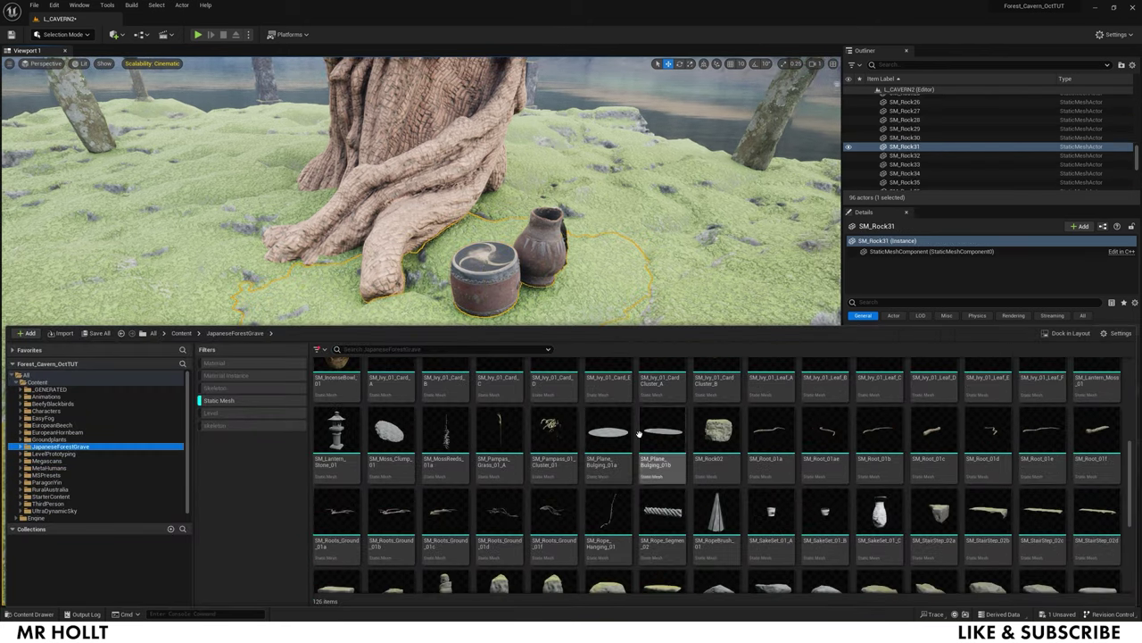
scroll(455, 467, "down", 2)
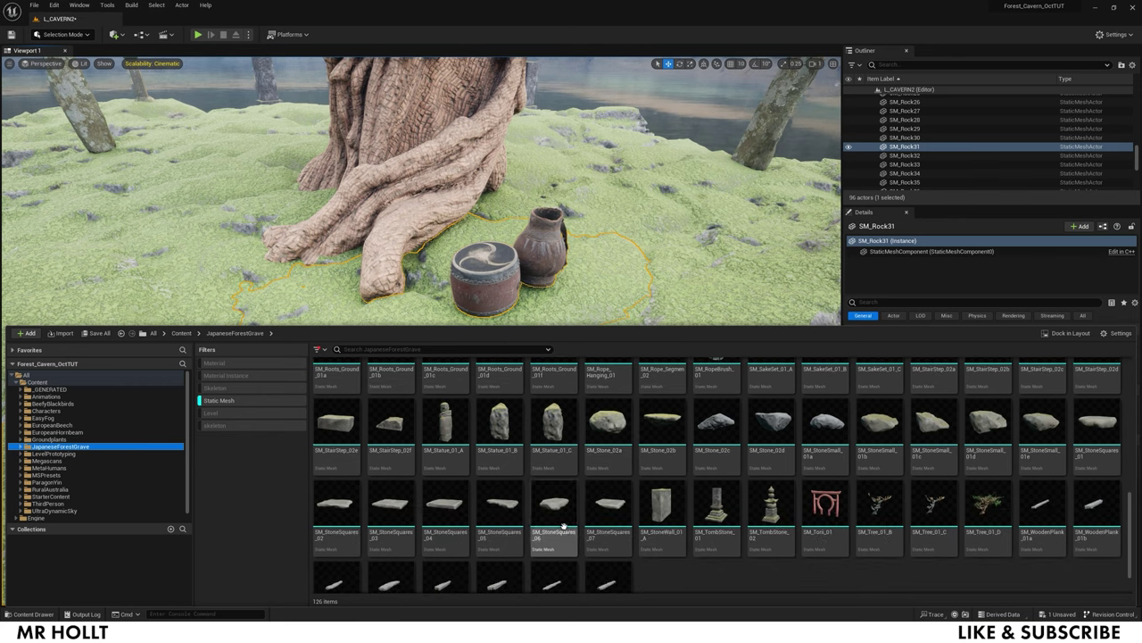
scroll(563, 526, "up", 8)
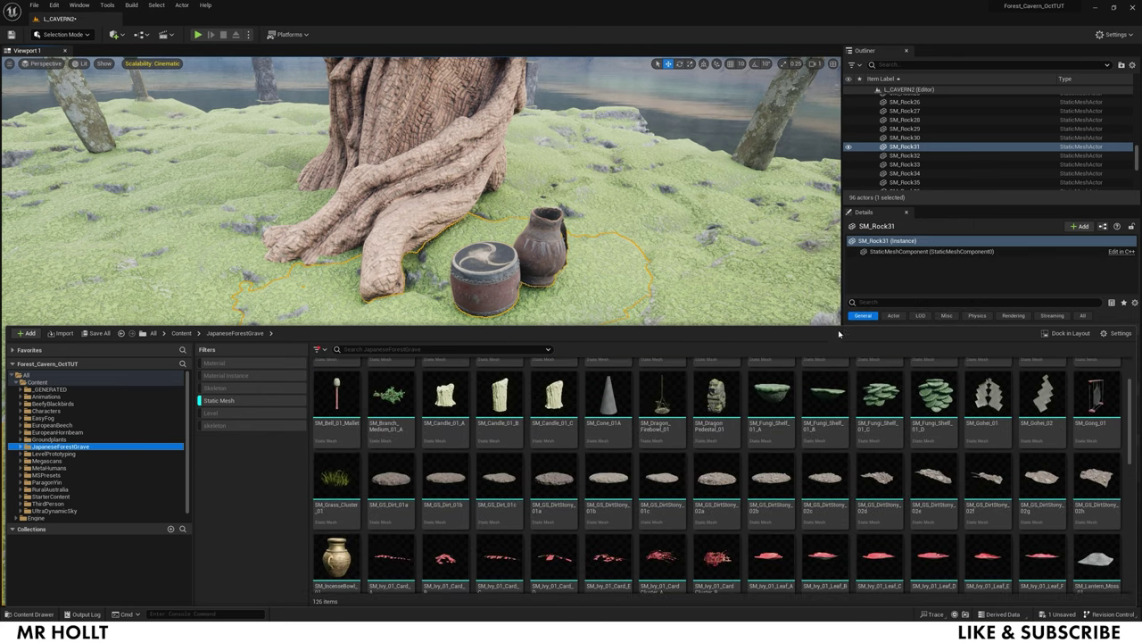
scroll(717, 437, "up", 2)
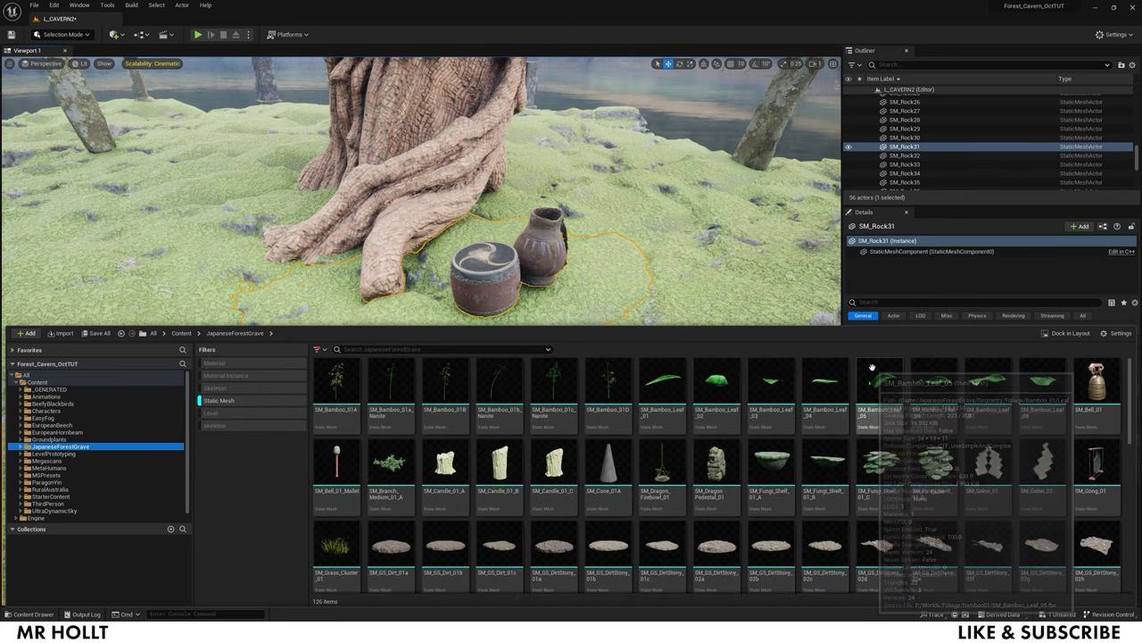
scroll(871, 366, "down", 12)
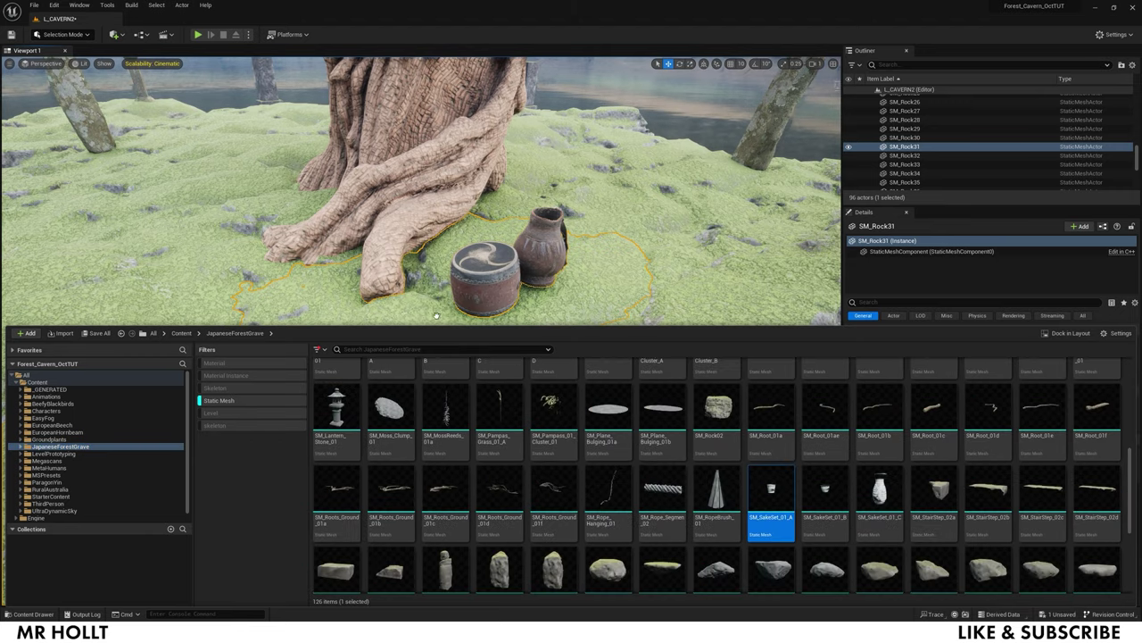
left_click_drag(435, 316, 482, 337)
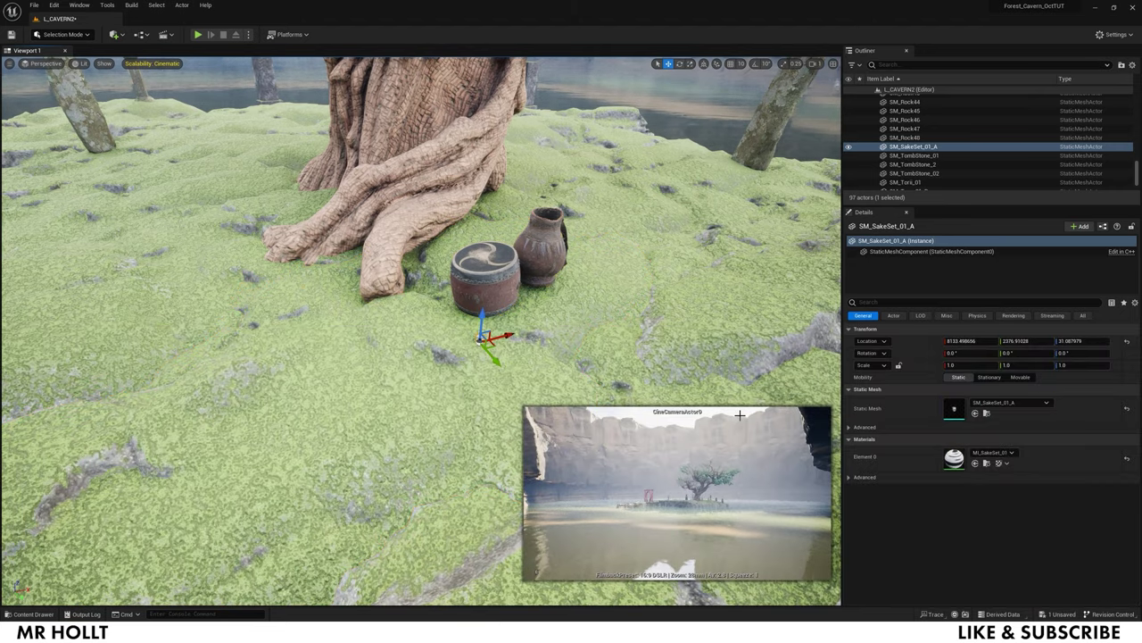
Add the SM_SakeSet_01_B cup and the SM_SakeSet_01_C bottle beside the first cup, tipping the bottle over near the drum
key("ctrl+space")
left_click_drag(825, 493, 465, 346)
key("ctrl+space")
left_click_drag(879, 496, 505, 329)
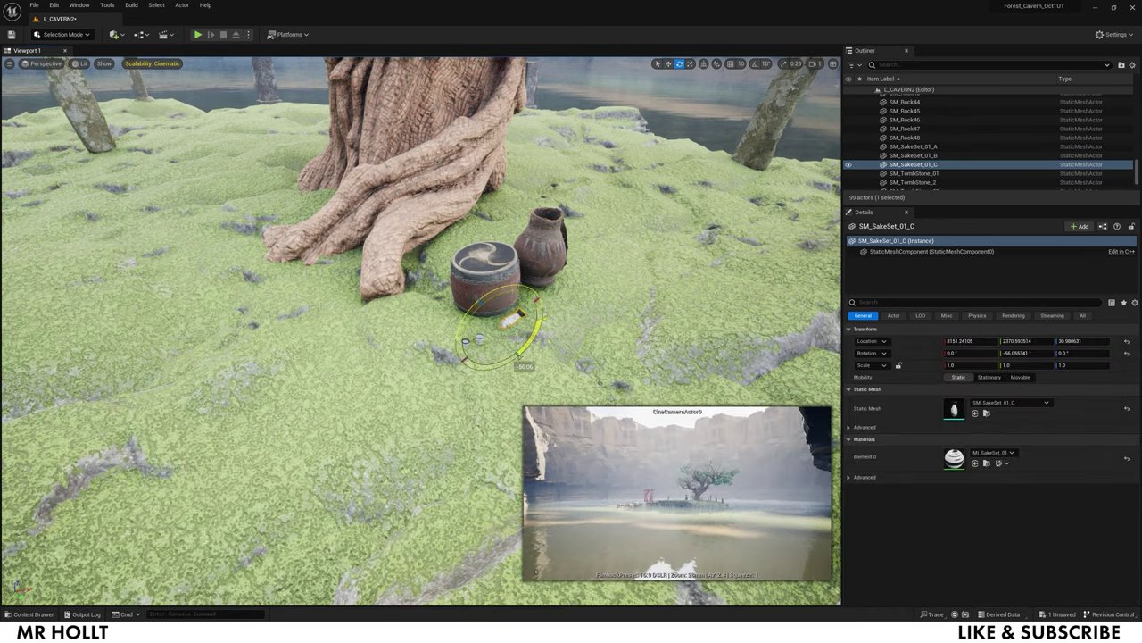
Tilt the sake bottle farther over beside the drum and adjust the SM_SakeSet_01_B cup in front of it
key("f")
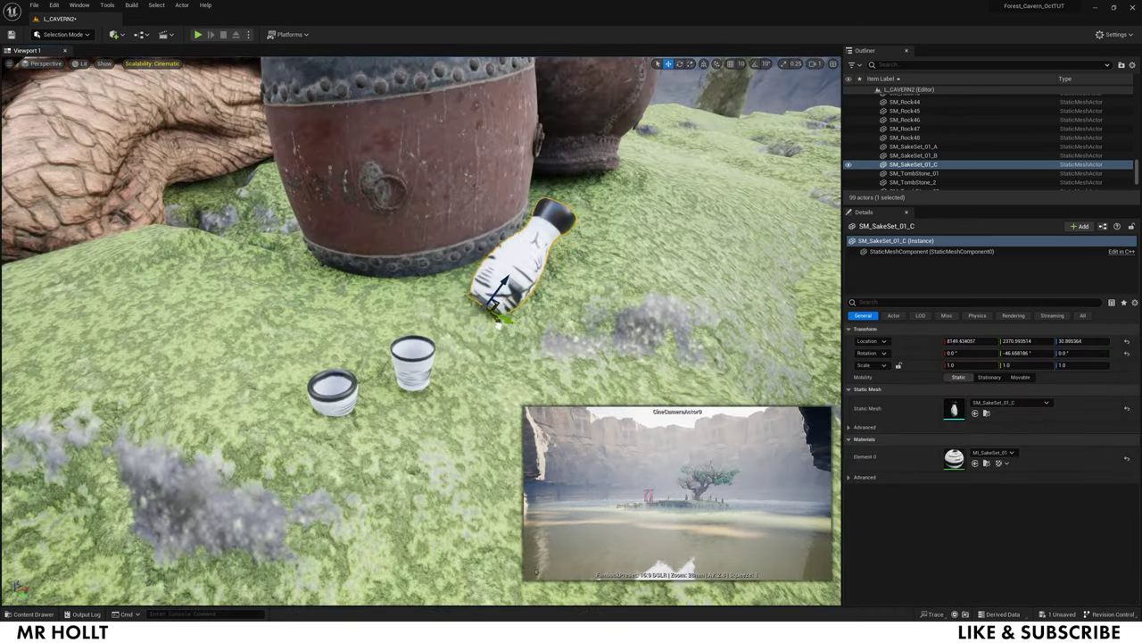
key("e")
left_click_drag(472, 290, 470, 299)
left_click(346, 402)
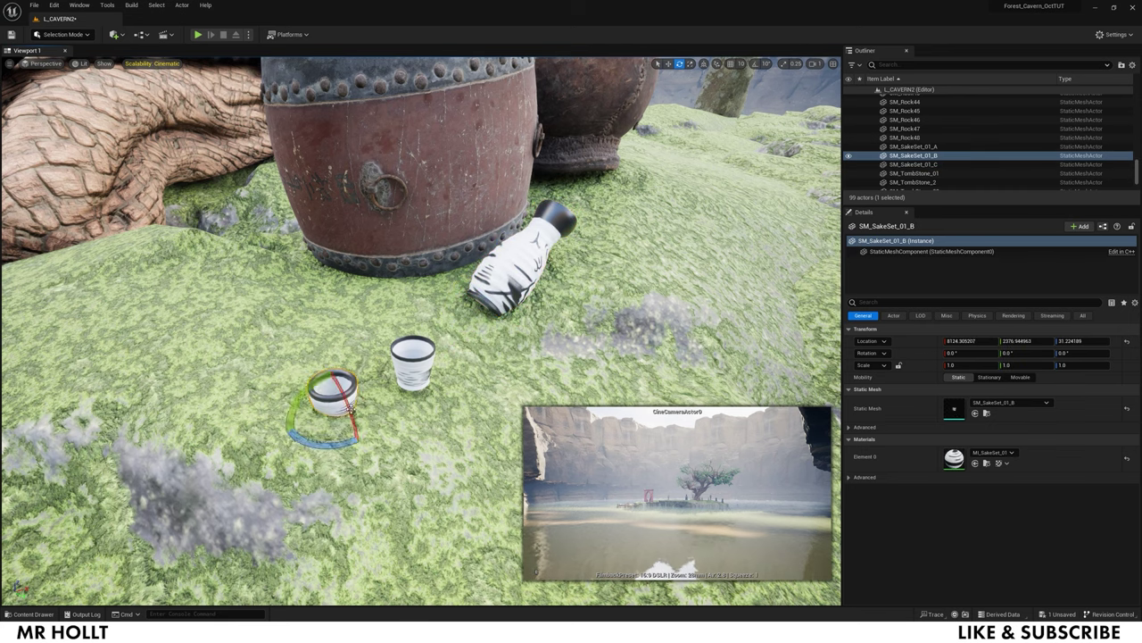
left_click_drag(333, 396, 391, 377)
key("e")
key("w")
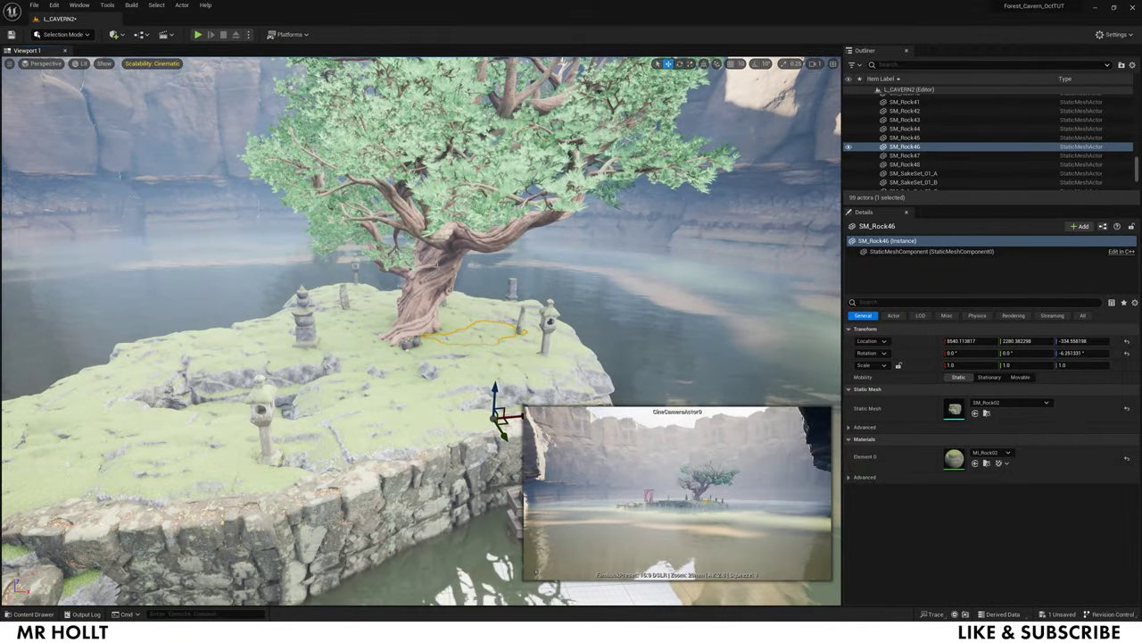
Start covering the floor of the rocky hollow near the tombstone with dirt ground meshes from the JapaneseForestGrave folder
right_click_drag(437, 266, 306, 346)
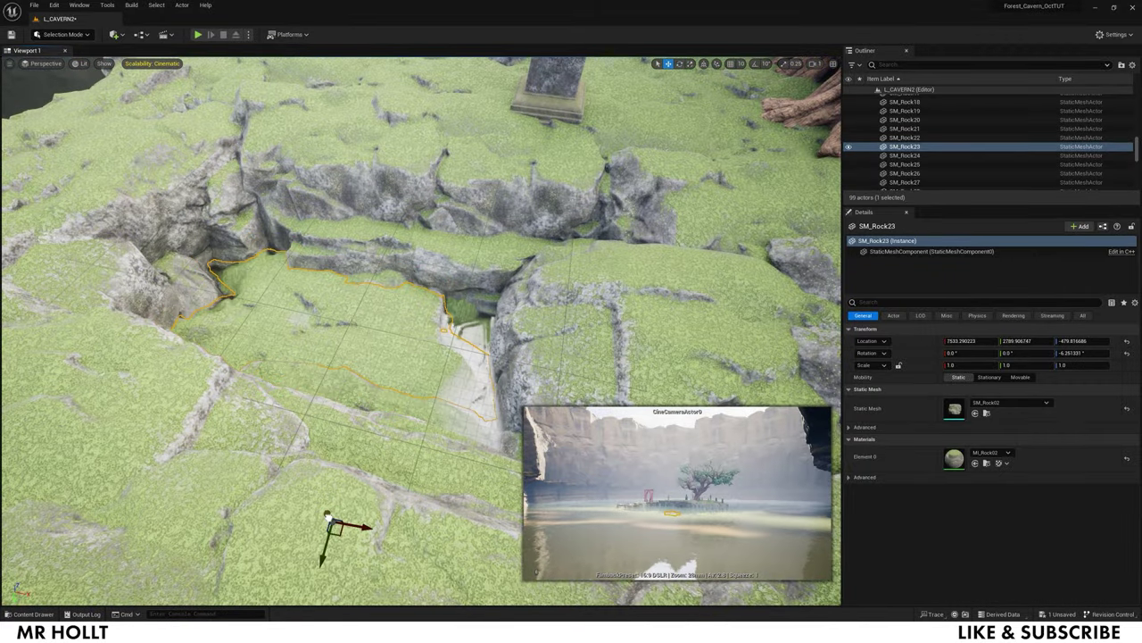
key("ctrl+space")
scroll(888, 581, "down", 3)
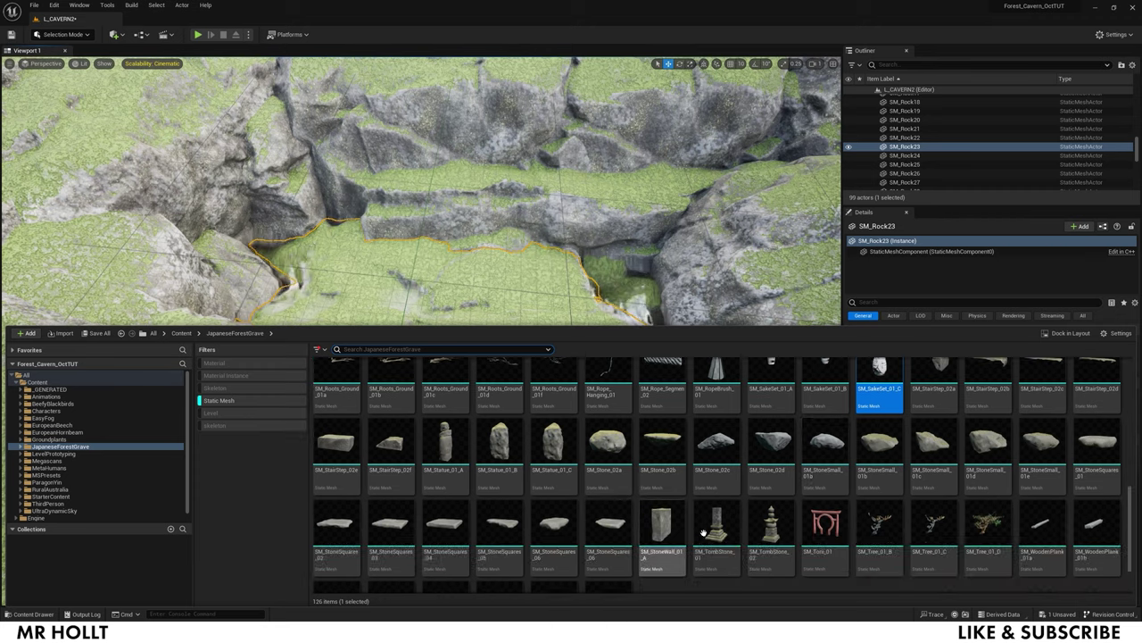
scroll(704, 536, "up", 5)
left_click_drag(569, 295, 277, 299)
key("ctrl+space")
left_click_drag(500, 378, 562, 347)
Fill the hollow's floor with more ground patches, including SM_GS_DirtStony_02a, SM_GS_Dirt_01b and SM_GS_DirtStony_01a
key("ctrl+space")
left_click_drag(717, 384, 502, 248)
key("ctrl+space")
mouse_move(445, 380)
left_mouse_down()
mouse_move(411, 294)
mouse_move(458, 279)
mouse_move(441, 375)
left_mouse_up()
key("ctrl+space")
left_click_drag(575, 400, 652, 249)
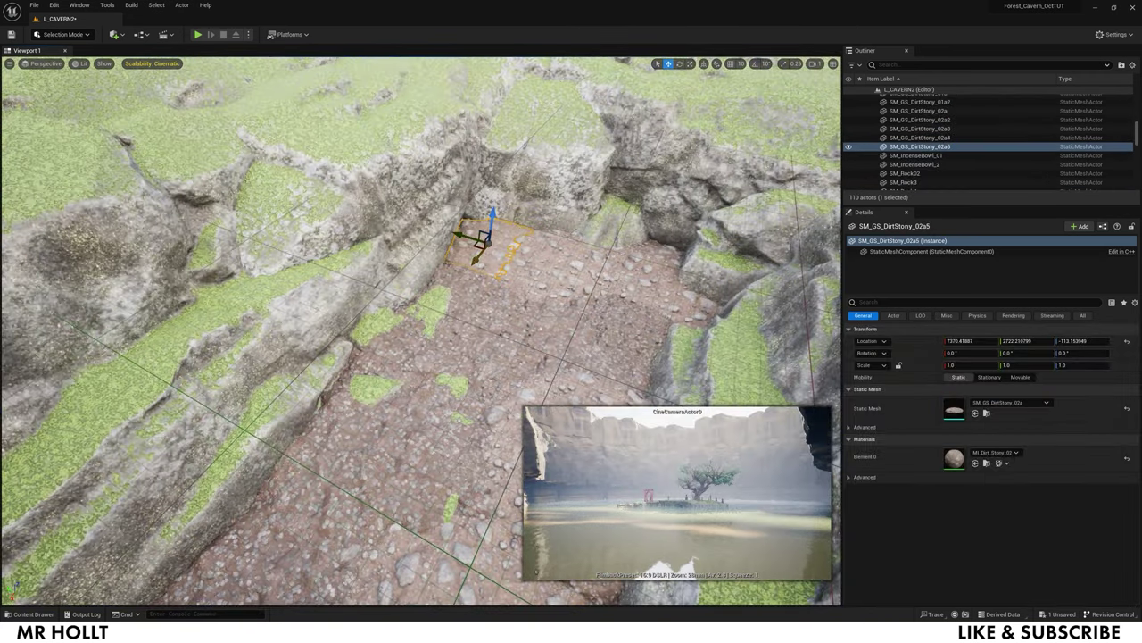
Reposition and duplicate ground patches to cover the remaining moss gaps in the hollow's floor
left_click_drag(475, 263, 429, 291)
left_click(454, 305)
mouse_move(396, 353)
left_mouse_down("alt")
mouse_move(369, 387)
mouse_move(391, 346)
left_mouse_up("alt")
left_click_drag(411, 423, 615, 437, "alt")
left_click_drag(344, 419, 451, 326, "alt")
Place the SM_Statue_01_A mesh against the rock at the end of the dirt hollow and tilt it about -32 degrees
key("ctrl+space")
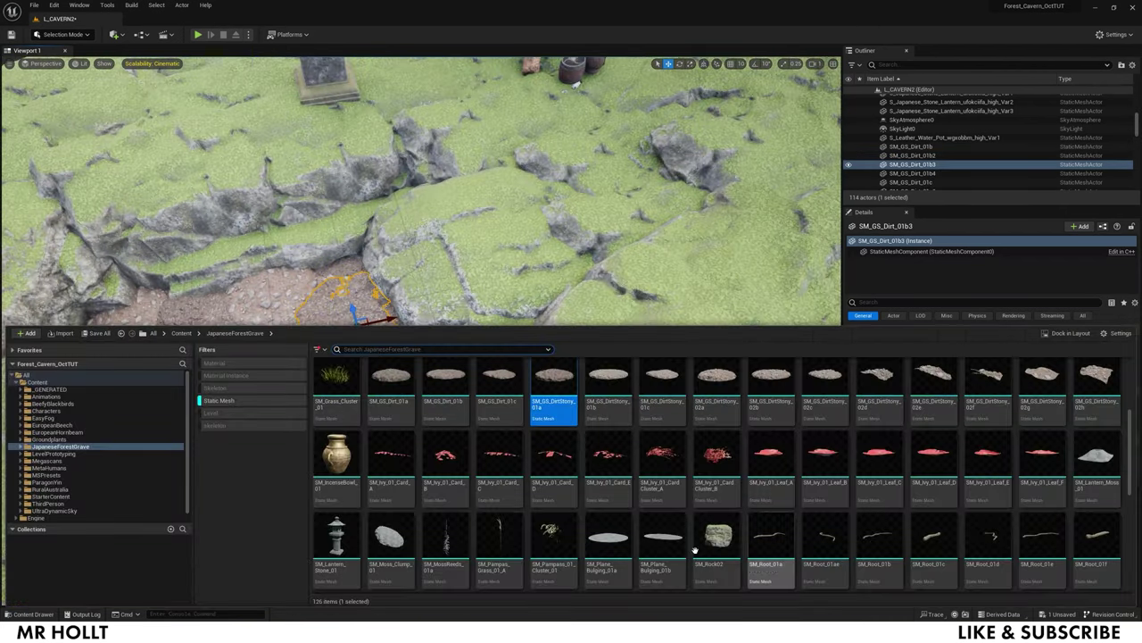
scroll(714, 473, "down", 3)
left_click_drag(448, 512, 354, 299)
right_click_drag(355, 299, 536, 299)
key("e")
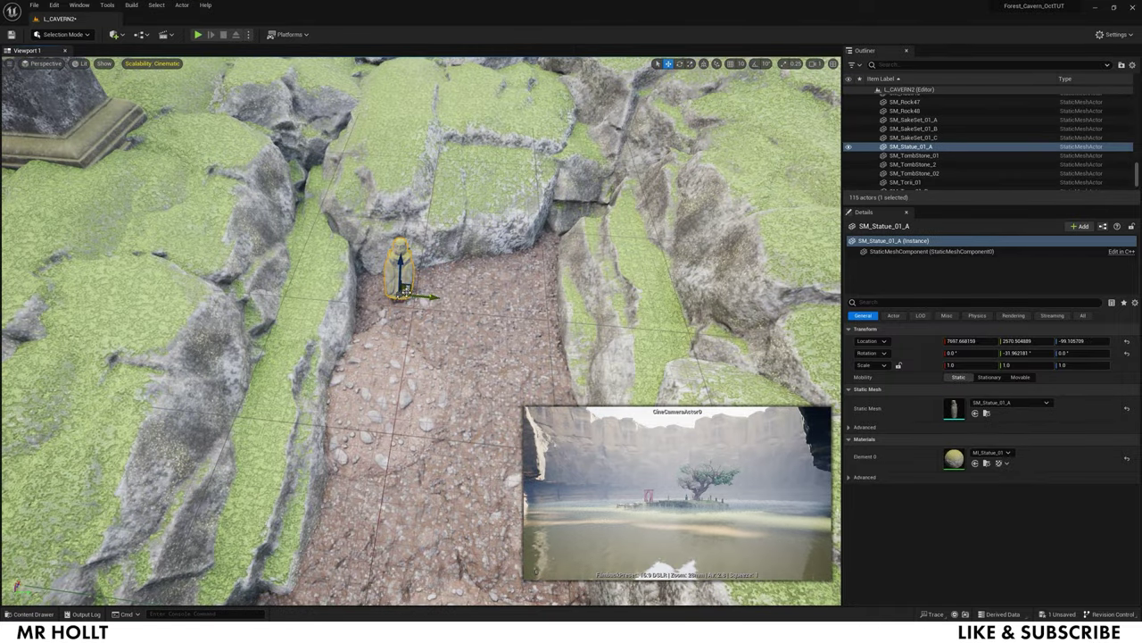
Duplicate the statue beside the original and into the opposite back corner of the dirt hollow, rotating the corner copies to follow the rock
left_click_drag(383, 279, 518, 296, "alt")
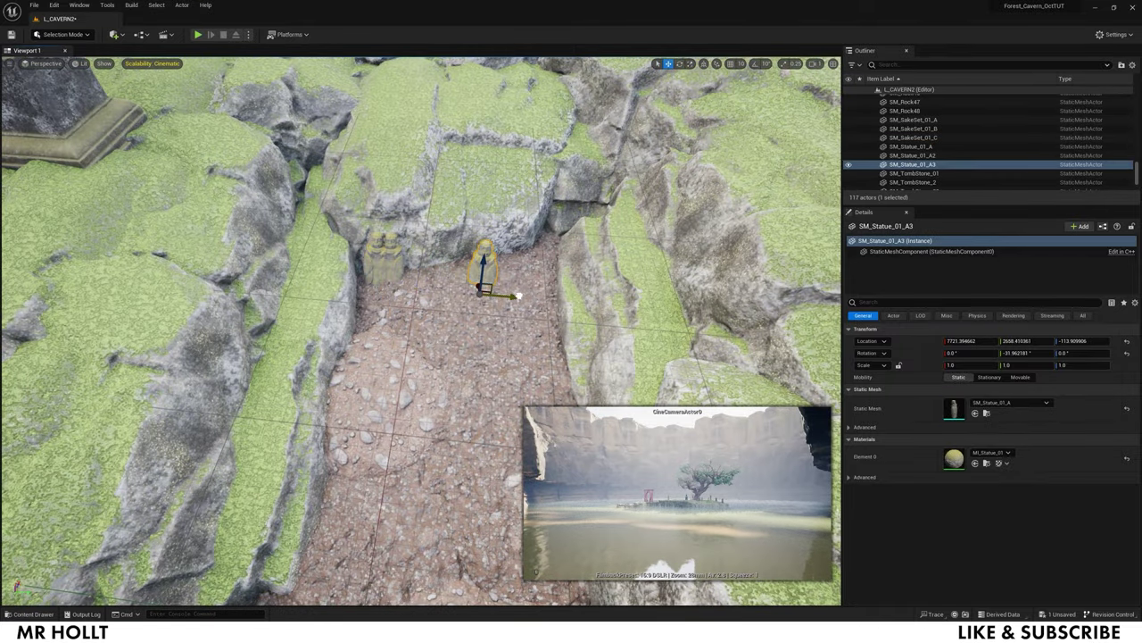
key("f")
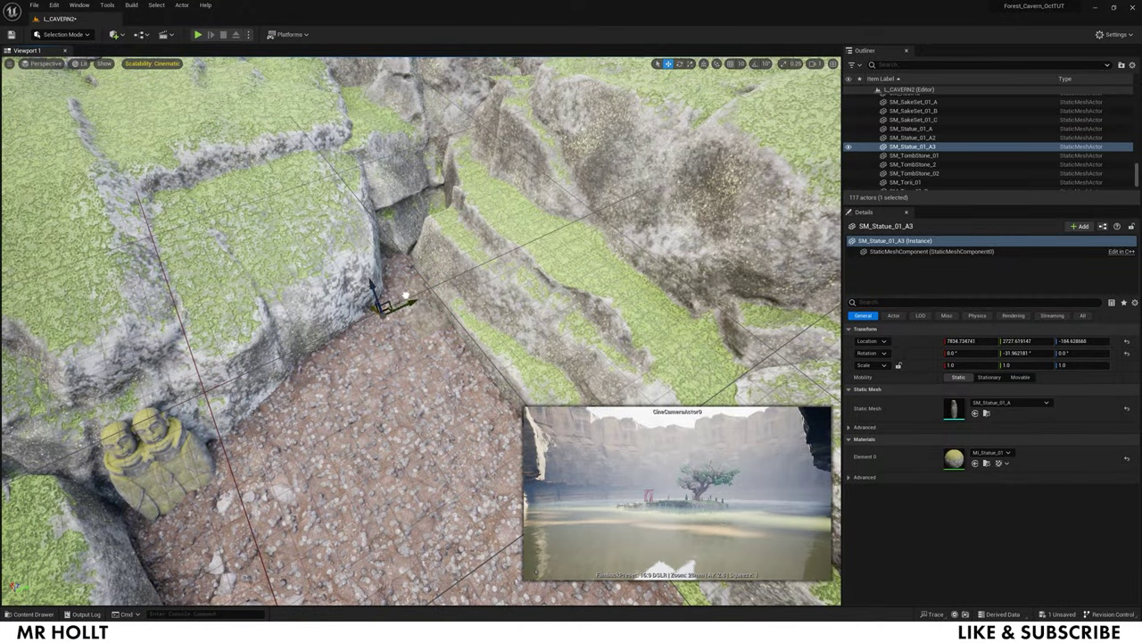
left_click_drag(406, 295, 432, 332)
key("ctrl+z")
key("e")
left_click_drag(450, 379, 412, 298)
key("w")
right_click_drag(412, 299, 357, 313)
Space the statues out along the hollow's back rock, fill the row with more copies and adjust one statue's rotation
left_click(344, 319)
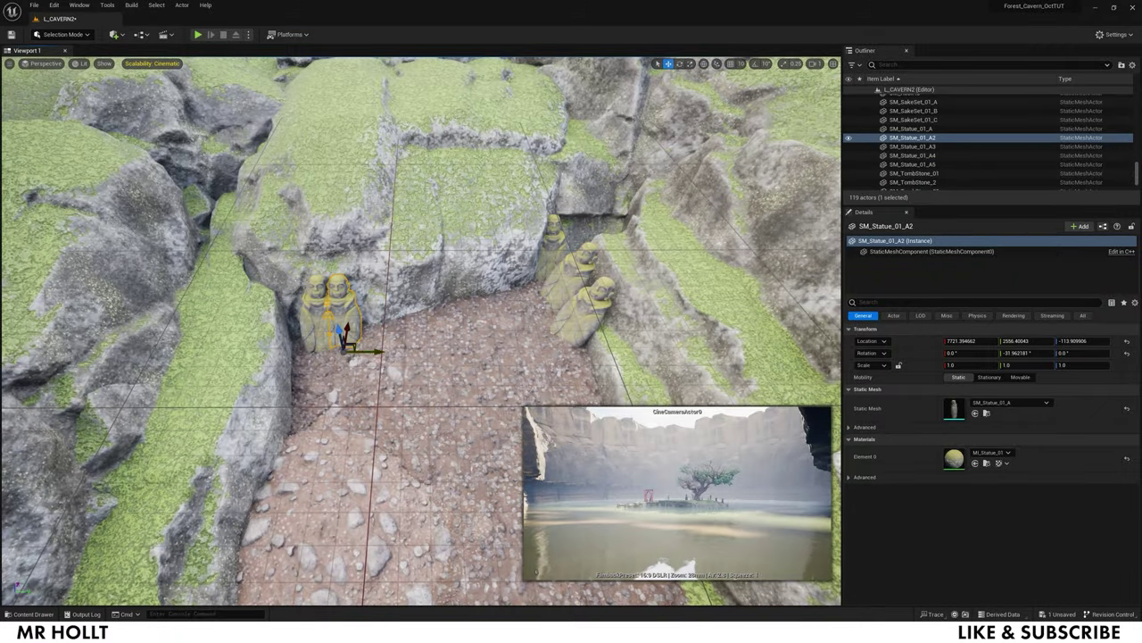
left_click_drag(375, 350, 407, 346)
right_click_drag(407, 347, 365, 346)
left_click_drag(469, 366, 532, 346)
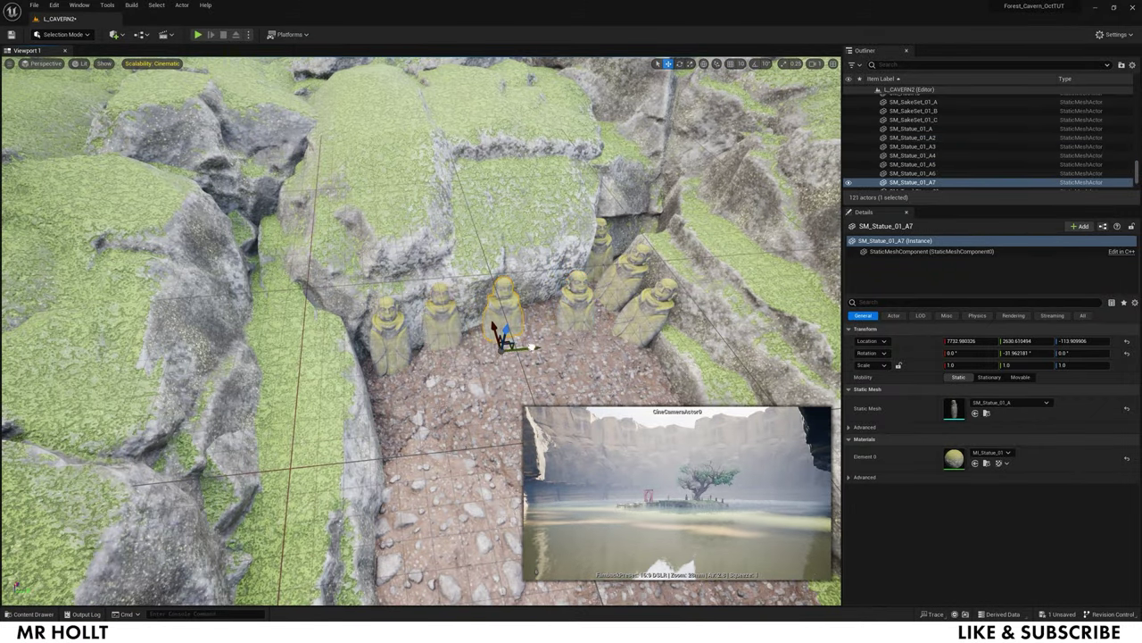
left_click(576, 296)
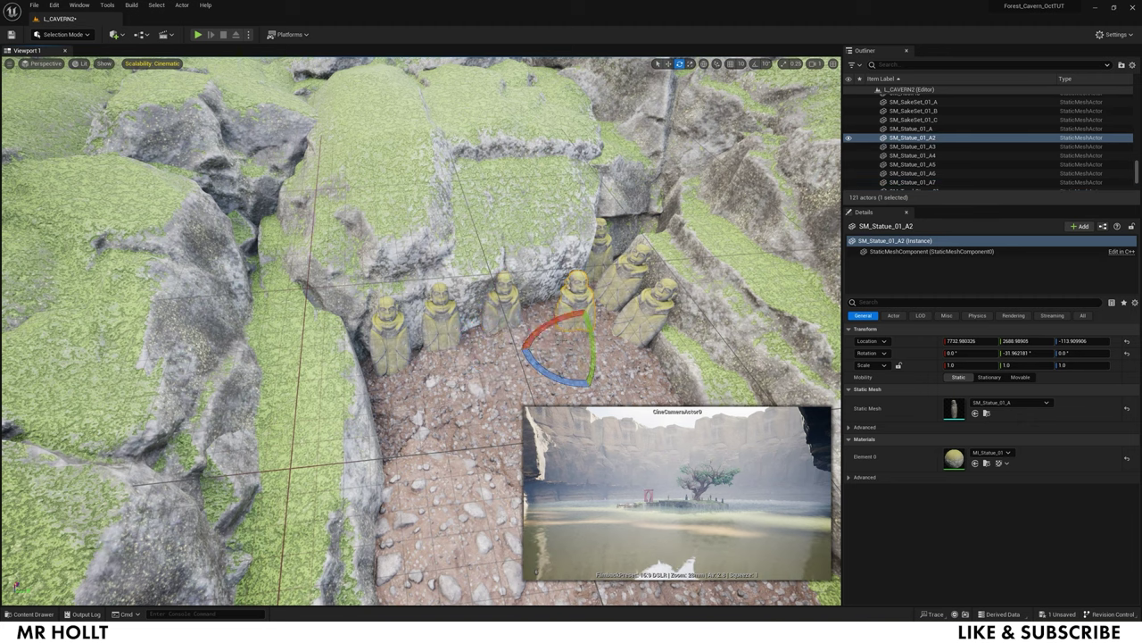
left_click_drag(576, 337, 553, 373, "alt")
Duplicate statues along the sides of the dirt hollow and rotate the copies to stand against the rock walls
left_click(500, 393)
right_click_drag(500, 393, 428, 374)
key("ctrl+space")
left_click_drag(356, 282, 327, 260)
right_click_drag(327, 260, 294, 246)
left_click_drag(404, 334, 391, 270)
left_click_drag(399, 313, 268, 353)
key("w")
mouse_move(266, 361)
right_mouse_down()
mouse_move(286, 303)
mouse_move(266, 361)
right_mouse_up()
left_click_drag(303, 369, 266, 358, "alt")
left_click_drag(266, 358, 414, 496, "alt")
right_click_drag(414, 496, 430, 374)
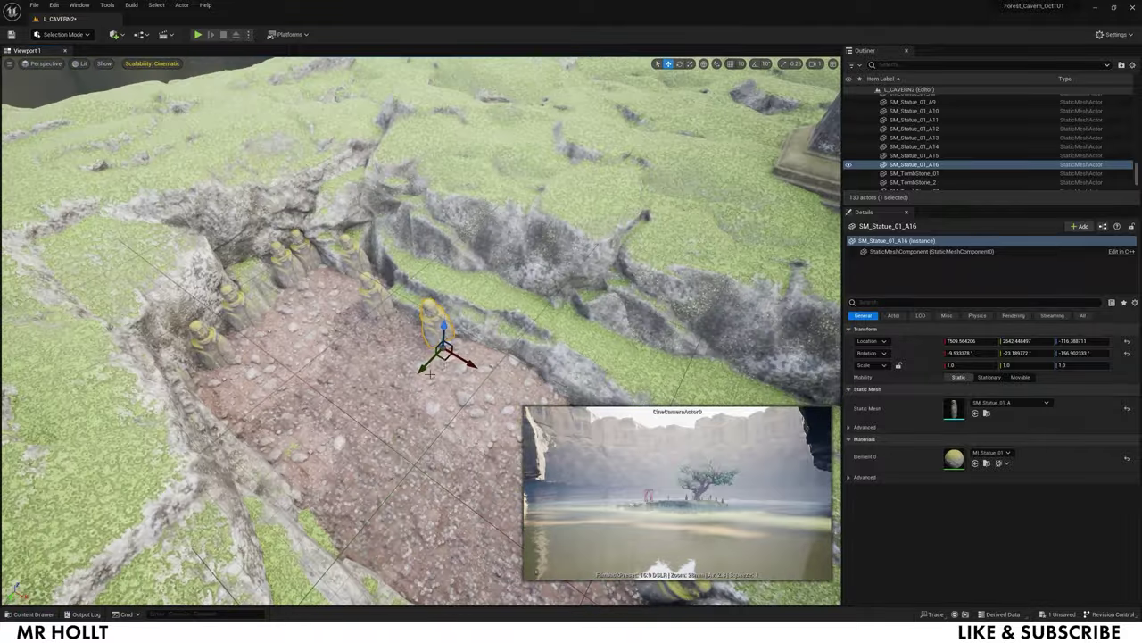
Duplicate a floor statue up onto the mossy ledge above the hollow and add further copies along the ledge
left_click_drag(429, 372, 482, 376, "alt")
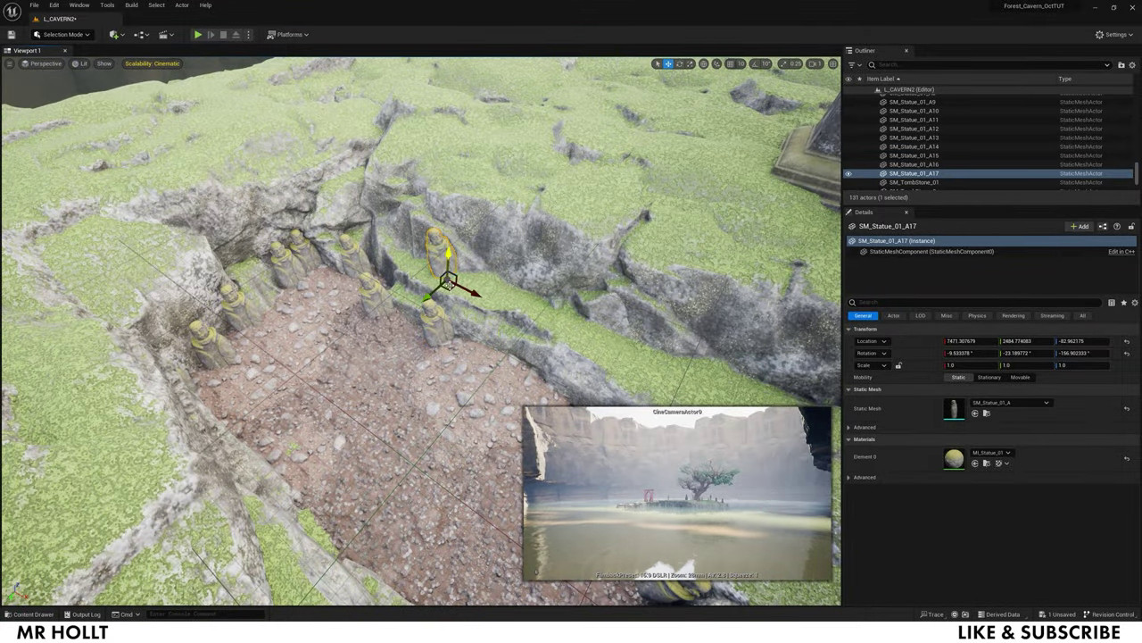
left_click_drag(449, 285, 607, 345, "alt")
left_click(434, 323)
Duplicate statues along the opposite wall and in rows across the hollow's dirt floor
right_click_drag(433, 323, 465, 276)
left_click(466, 262)
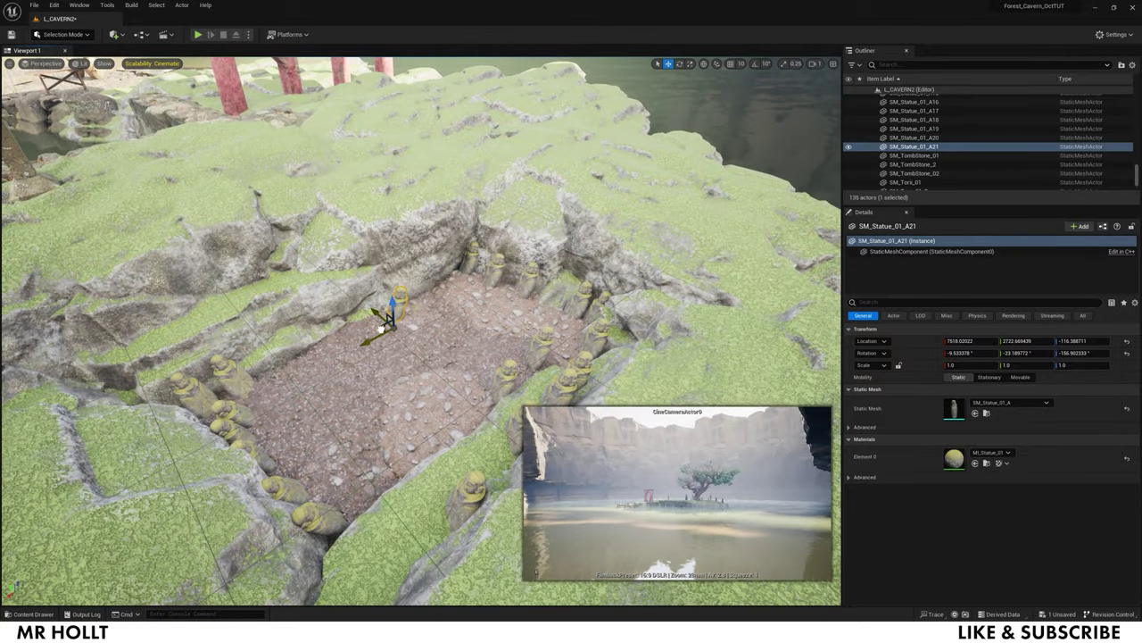
left_click_drag(446, 288, 284, 373, "alt")
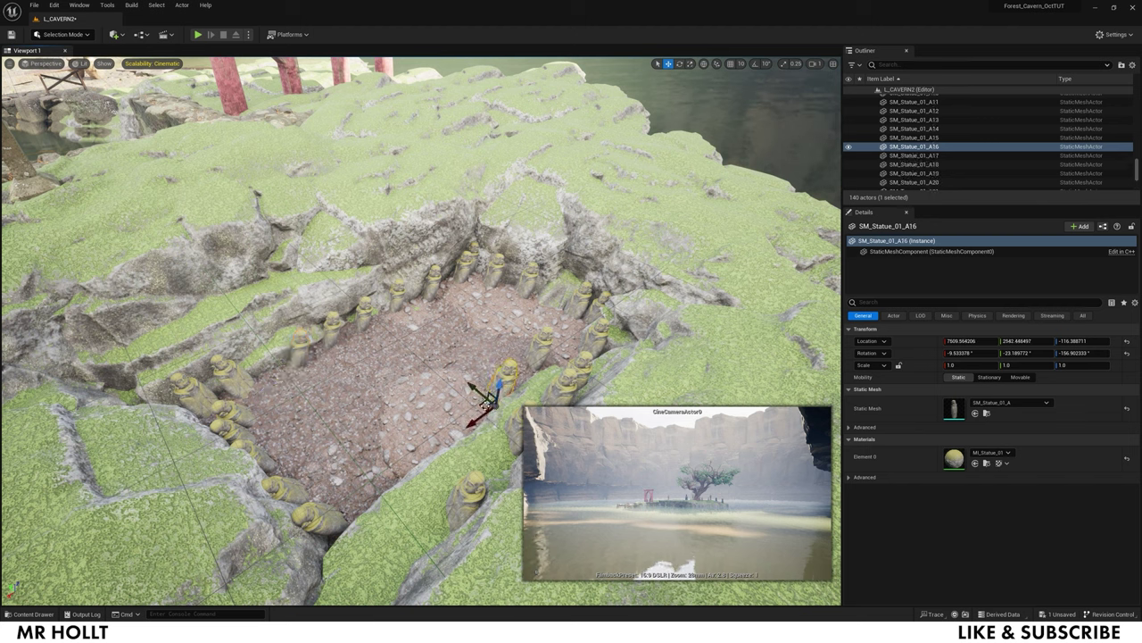
left_click_drag(443, 430, 417, 329, "alt")
left_click_drag(416, 328, 389, 372, "alt")
mouse_move(389, 372)
right_mouse_down()
mouse_move(571, 373)
mouse_move(393, 381)
right_mouse_up()
left_click_drag(392, 379, 350, 416, "alt")
left_click_drag(350, 416, 314, 442, "alt")
right_click_drag(314, 443, 581, 446)
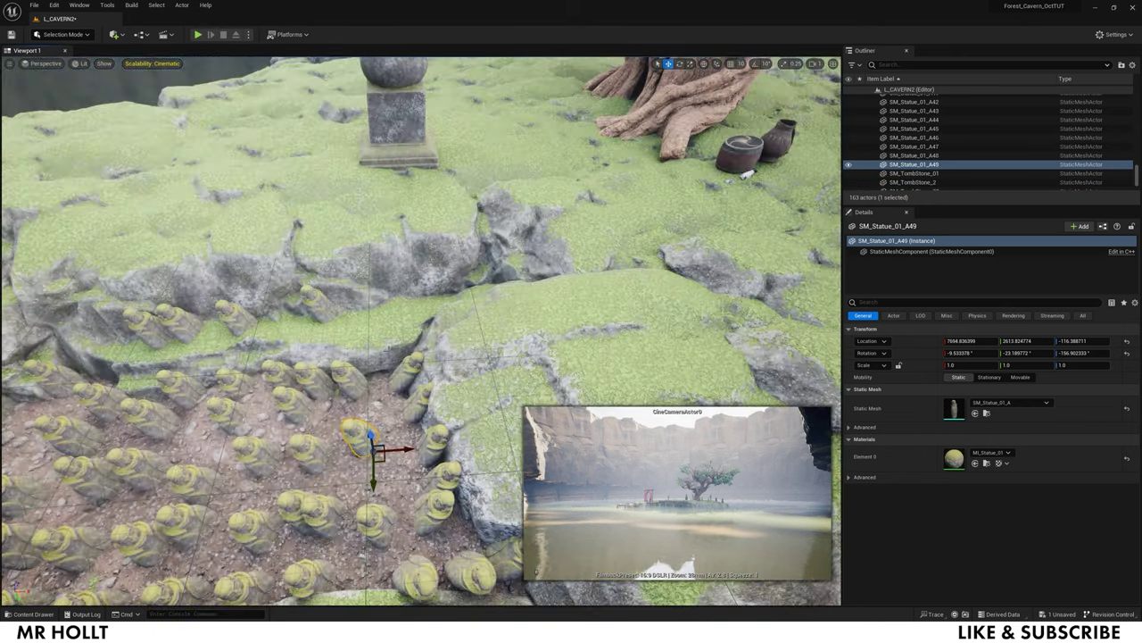
Add two more statue copies at the end of the mossy ledge below the tombstone
left_click(335, 327)
mouse_move(382, 316)
left_mouse_down("alt")
mouse_move(428, 309)
mouse_move(380, 315)
left_mouse_up("alt")
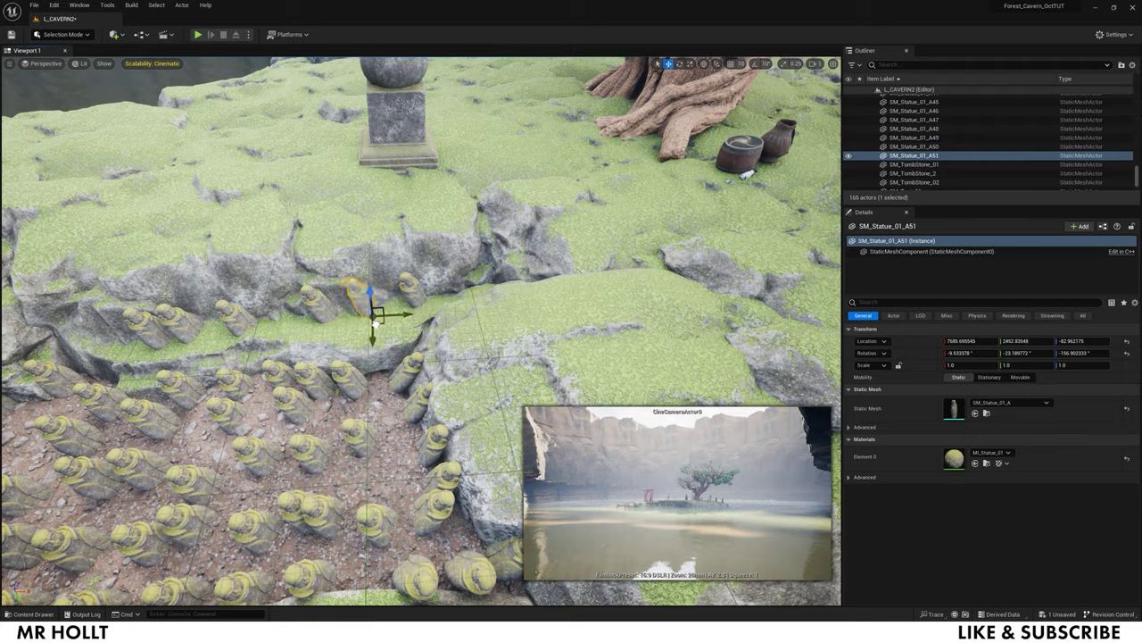
right_click_drag(380, 315, 535, 340)
Move a statue across to the mossy ledge on the torii side of the hollow and duplicate it there
left_click(542, 326)
left_click_drag(533, 351, 258, 339)
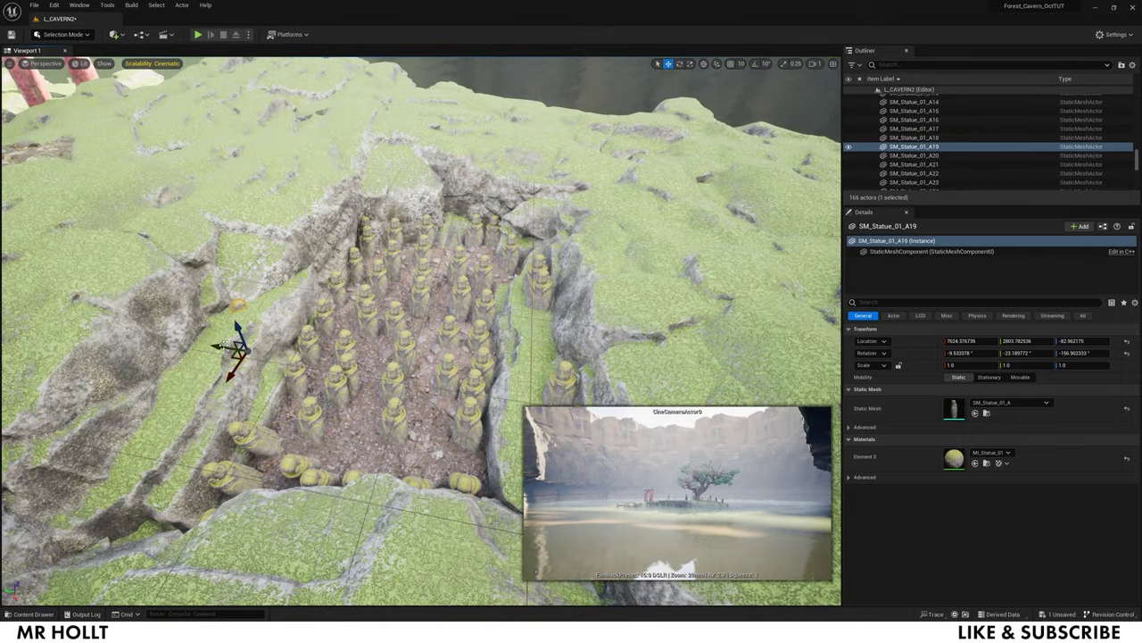
left_click_drag(201, 369, 150, 436, "alt")
Rotate and position the statues on the torii-side ledge so they stand upright against the rock facing the hollow
left_click(337, 389)
right_click_drag(347, 403, 347, 375)
left_click(359, 367)
left_click_drag(361, 393, 428, 393)
key("w")
left_click(440, 365)
key("r")
key("w")
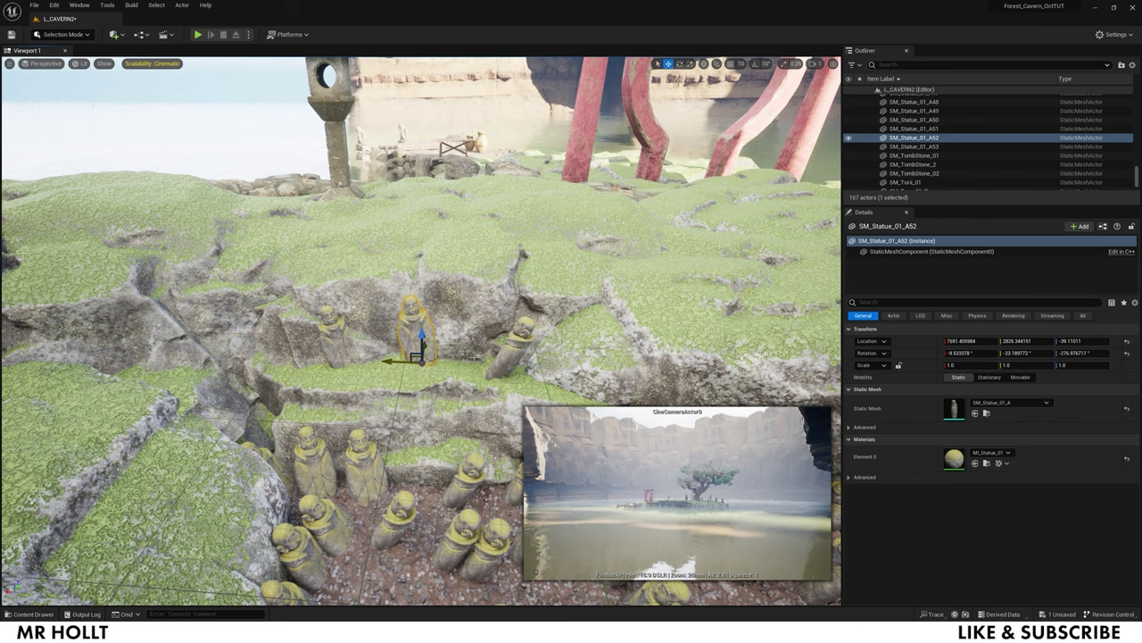
left_click(507, 344)
key("e")
Rotate the statues on the ledge below the tombstone individually so they lean against the rock and face different directions
right_click_drag(405, 393, 268, 429)
left_click(418, 478)
key("r")
left_click(343, 332)
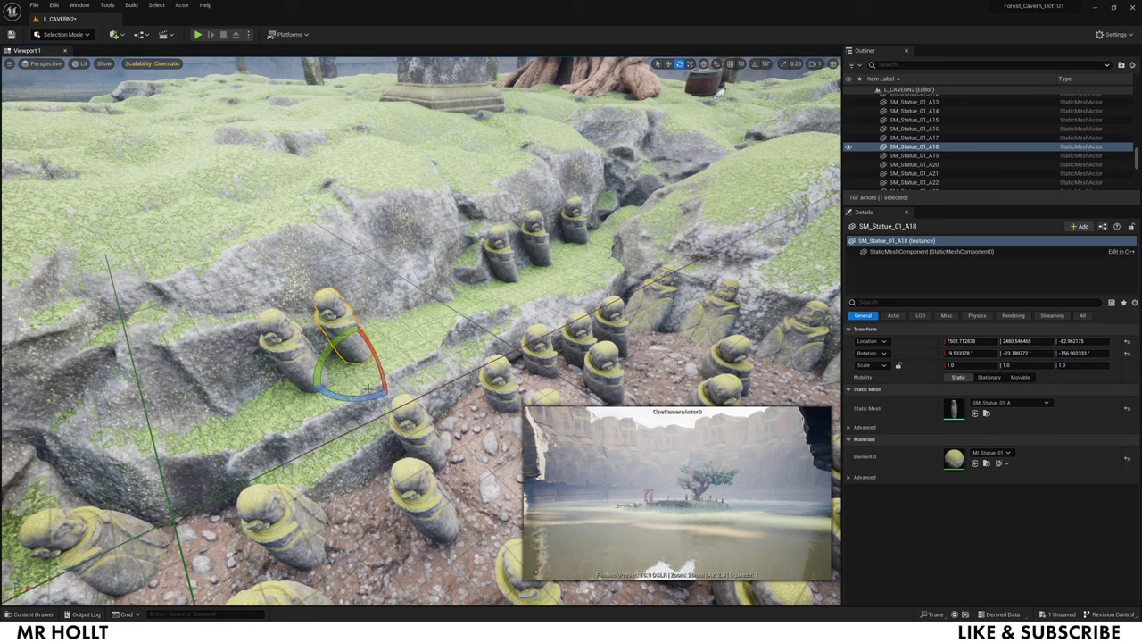
left_click(281, 343)
left_click(504, 263)
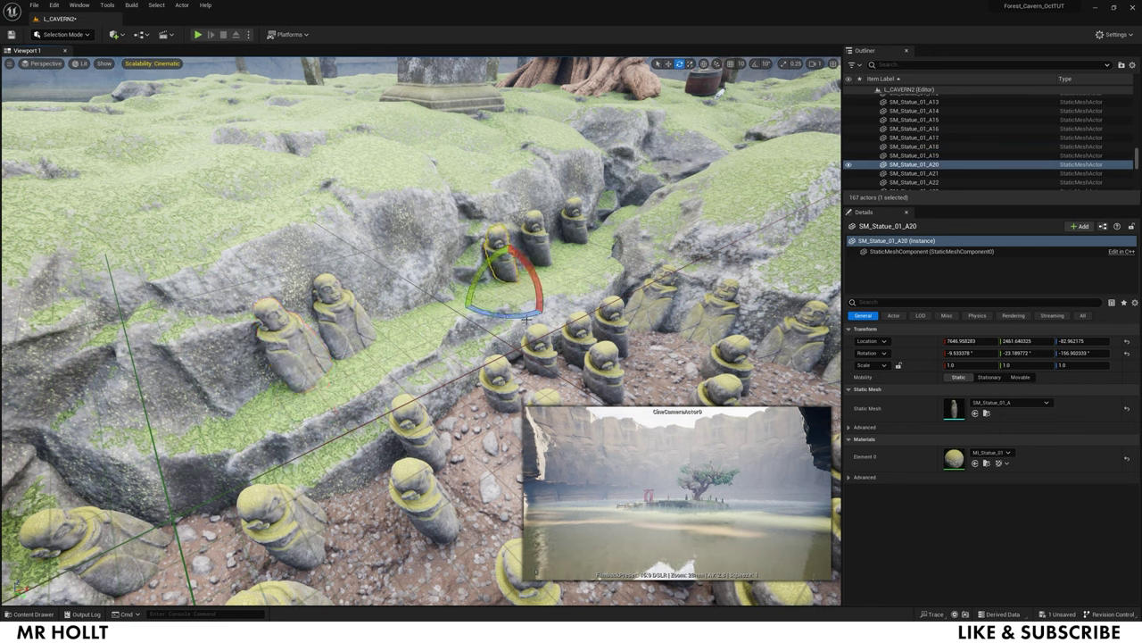
left_click(535, 237)
key("w")
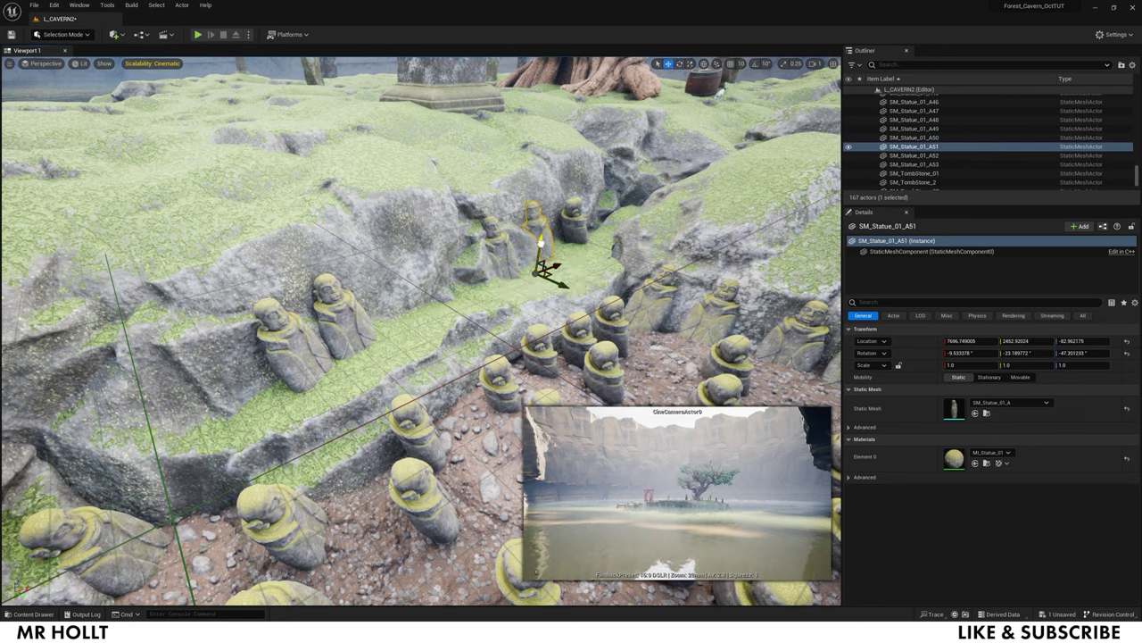
left_click(564, 215)
key("e")
left_click_drag(593, 268, 622, 259)
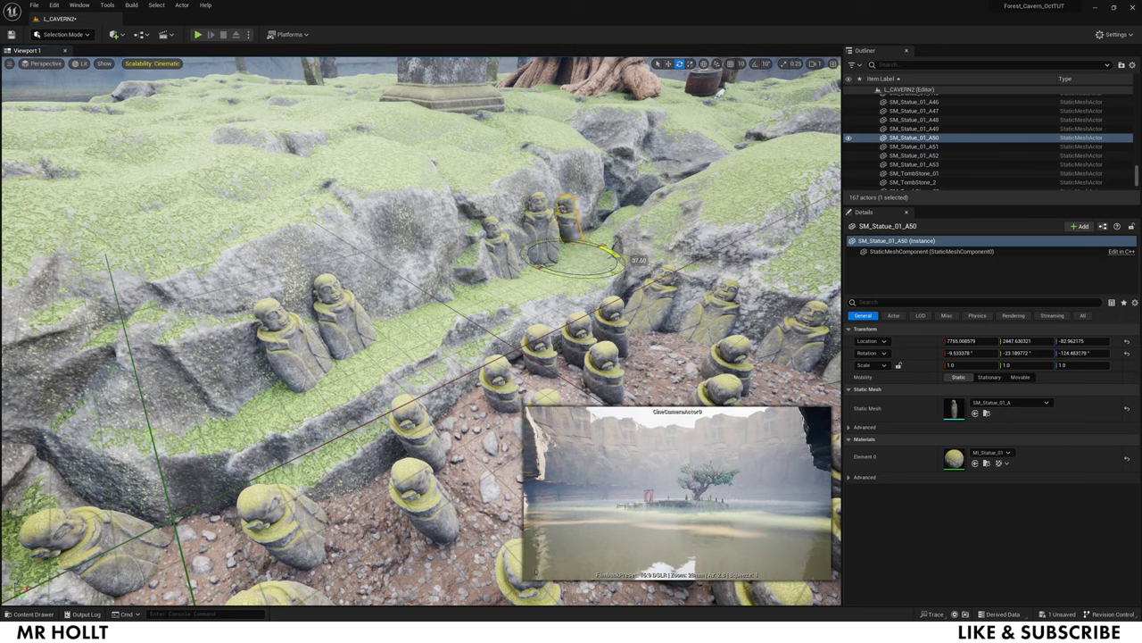
Turn individual statues in the middle and back of the hollow to vary their facing directions
left_click(541, 355)
right_click_drag(541, 355, 321, 382)
key("e")
left_click_drag(382, 323, 329, 359)
left_click(327, 278)
left_click(392, 344)
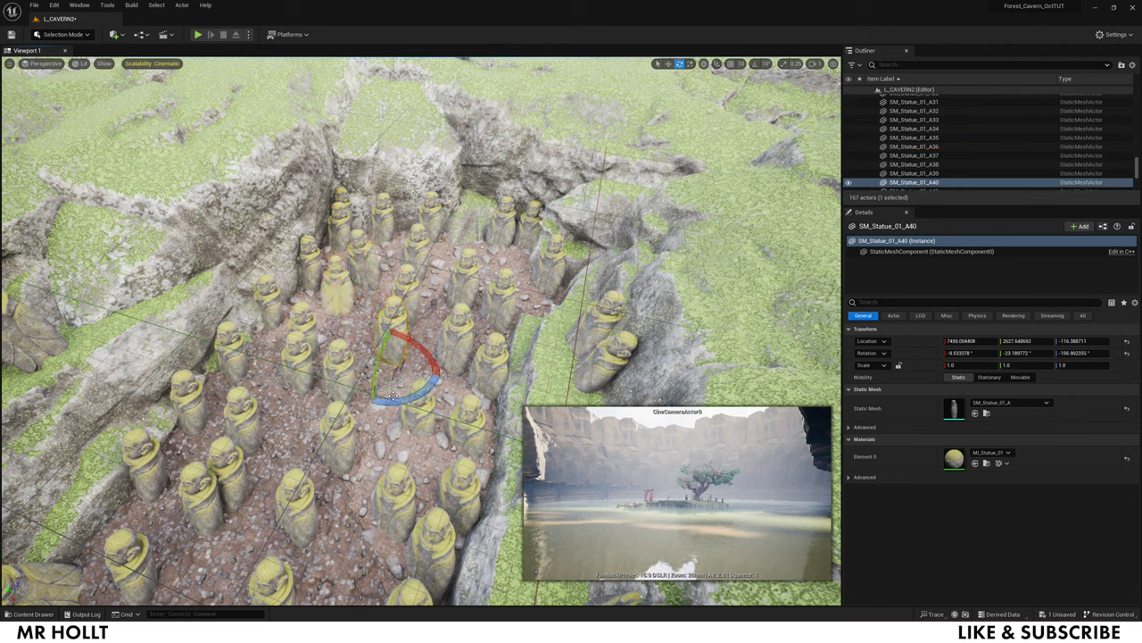
left_click(386, 332)
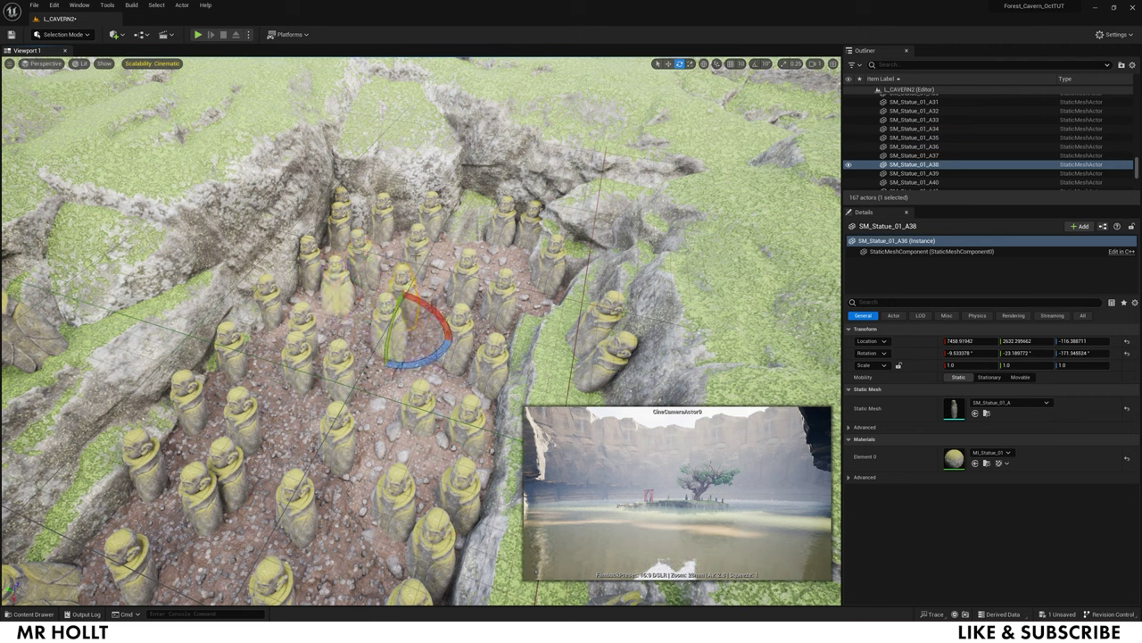
left_click(416, 256)
left_click(465, 293)
left_click(457, 348)
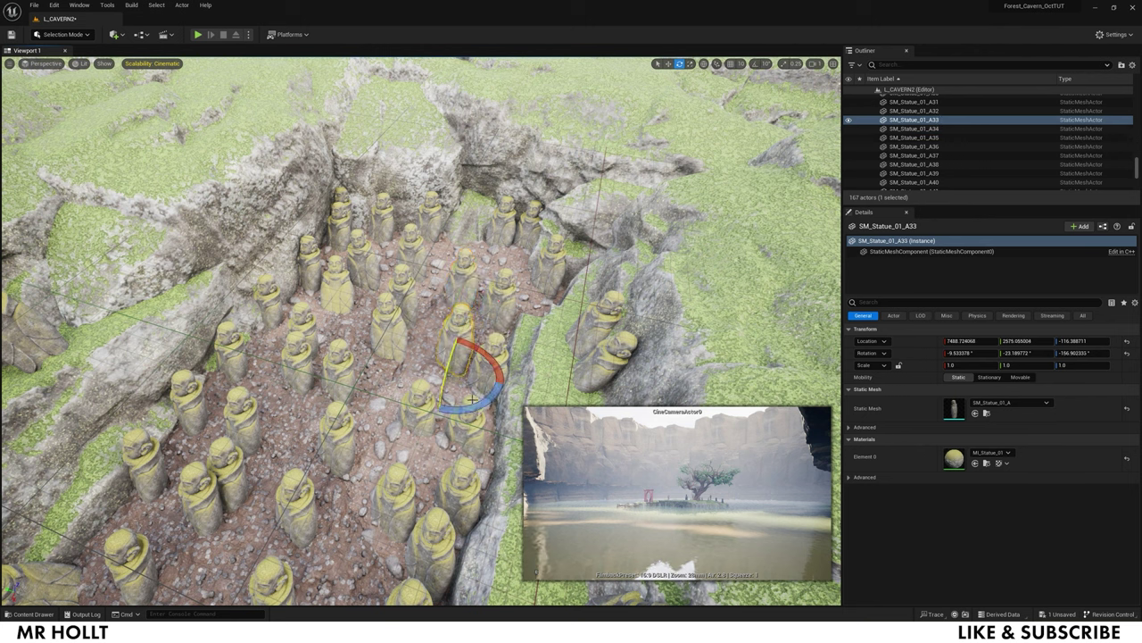
Rotate more statues along both sides of the hollow's central rows to break up their uniform facing
left_click(418, 425)
left_click_drag(418, 425, 428, 409)
left_click(472, 423)
left_click_drag(460, 505, 437, 529)
left_click(339, 374)
left_click_drag(370, 439, 383, 454)
left_click(300, 357)
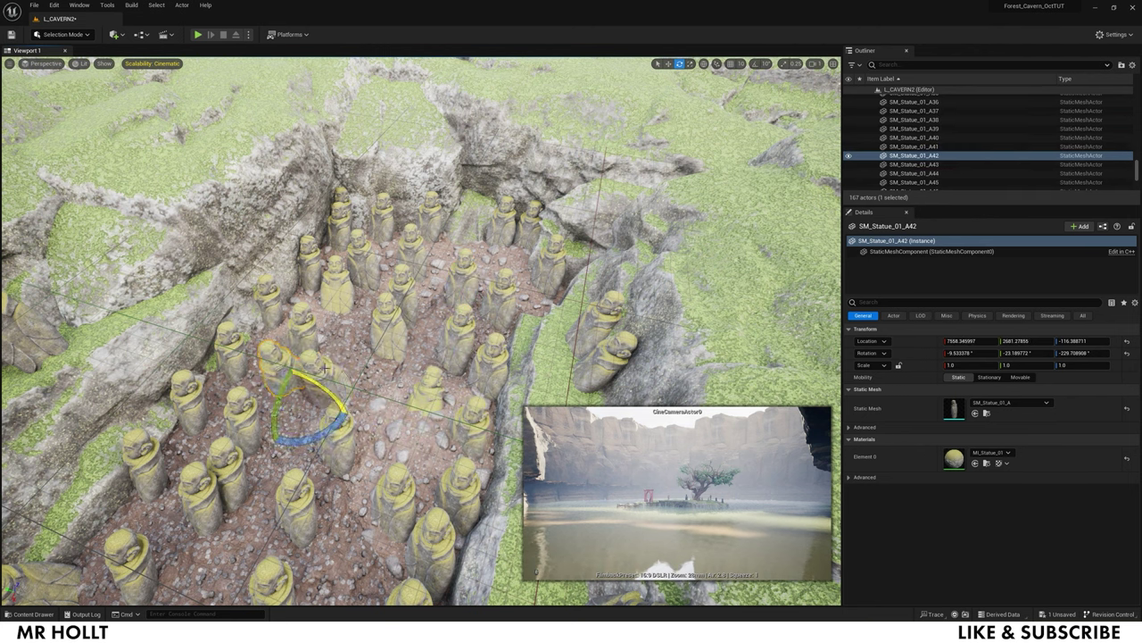
left_click(317, 370)
left_click(334, 323)
left_click(284, 312)
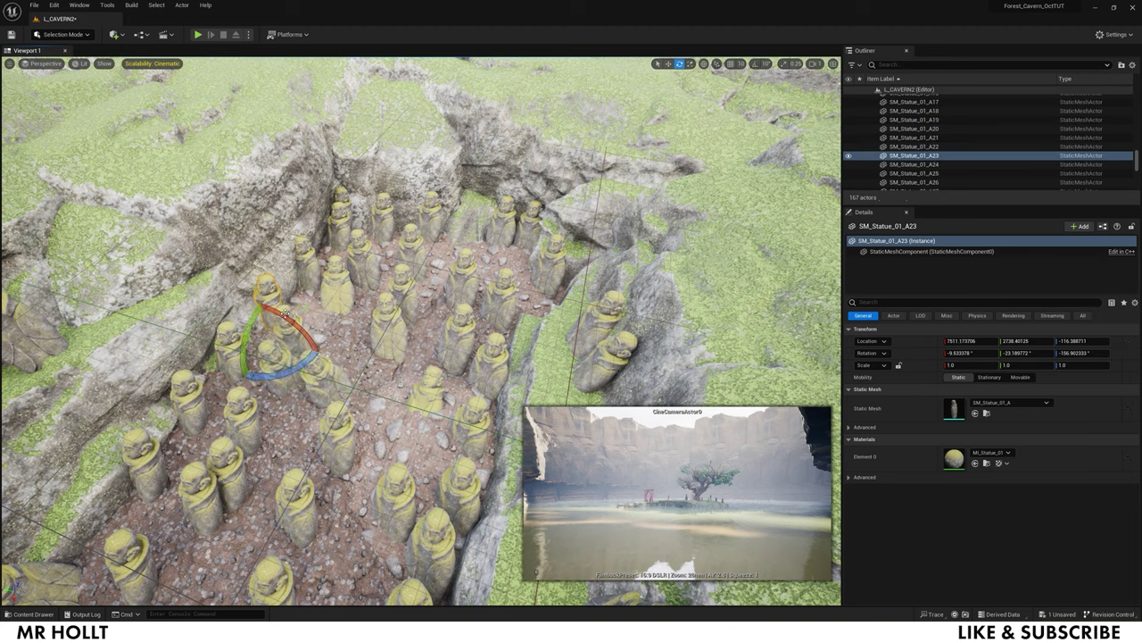
left_click(232, 347)
left_click_drag(250, 423, 266, 420)
Rotate the floor statues at the other end of the hollow so each one faces a slightly different way
right_click_drag(266, 419, 259, 474)
left_click(265, 355)
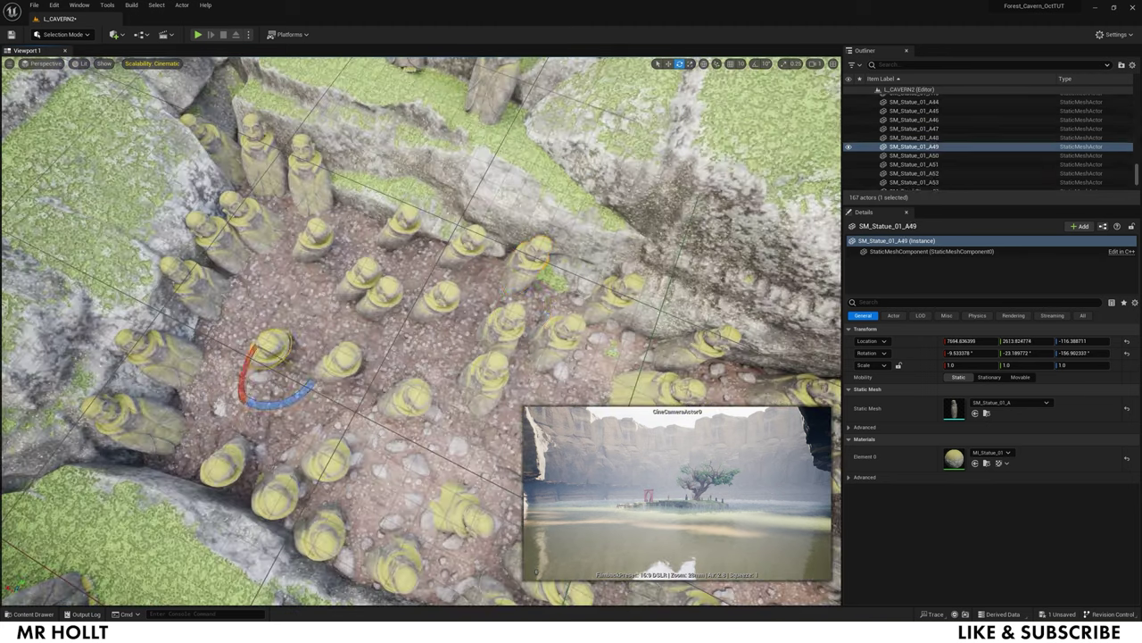
left_click_drag(279, 403, 400, 325)
left_click(346, 360)
left_click(366, 283)
left_click(314, 234)
left_click_drag(337, 299, 366, 348)
left_click(375, 284)
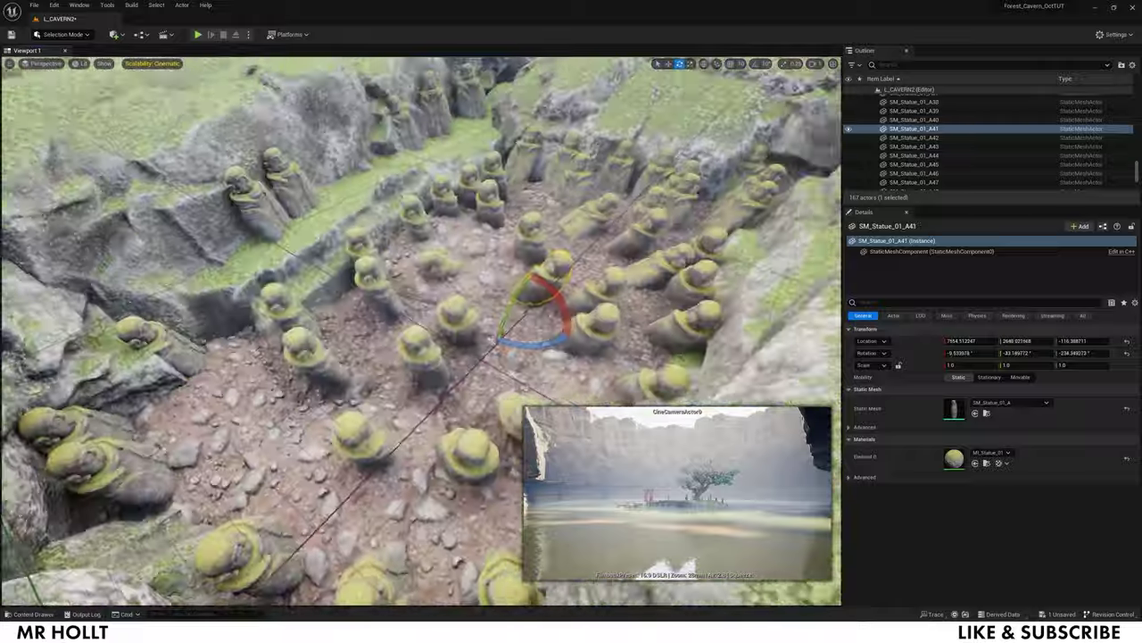
Vary the rotation of the remaining identical statues on the dirt floor and beside the ledge
right_click_drag(571, 321, 464, 348)
left_click(502, 319)
left_click_drag(496, 373, 531, 299)
left_click(548, 288)
left_click(625, 298)
left_click(582, 281)
left_click(554, 247)
left_click(510, 227)
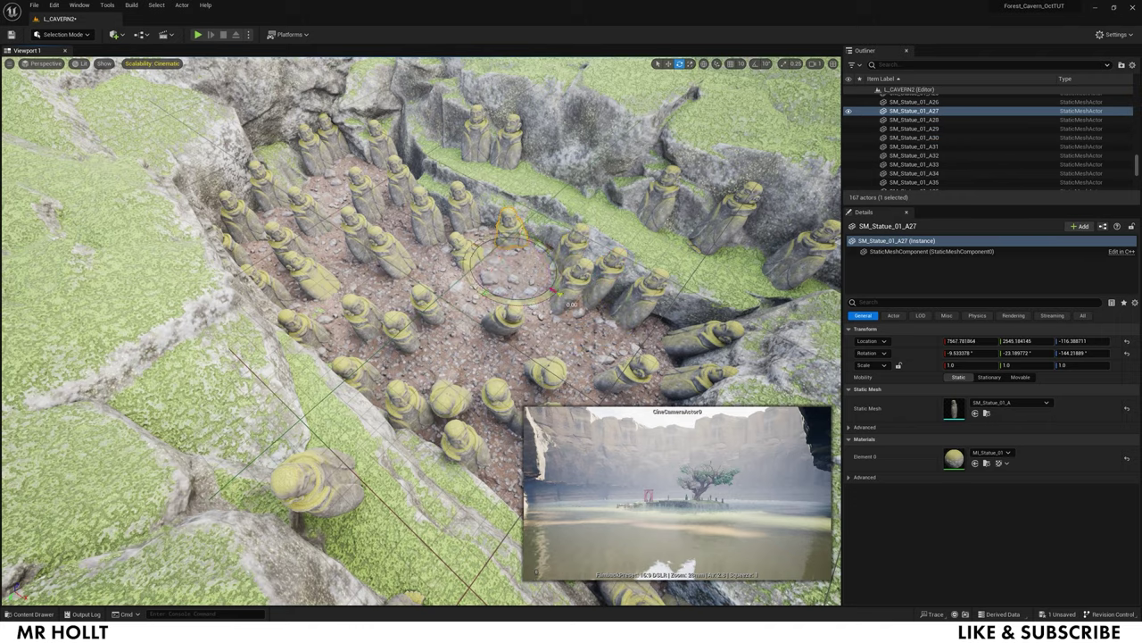
left_click(675, 207)
right_click_drag(675, 207, 420, 131)
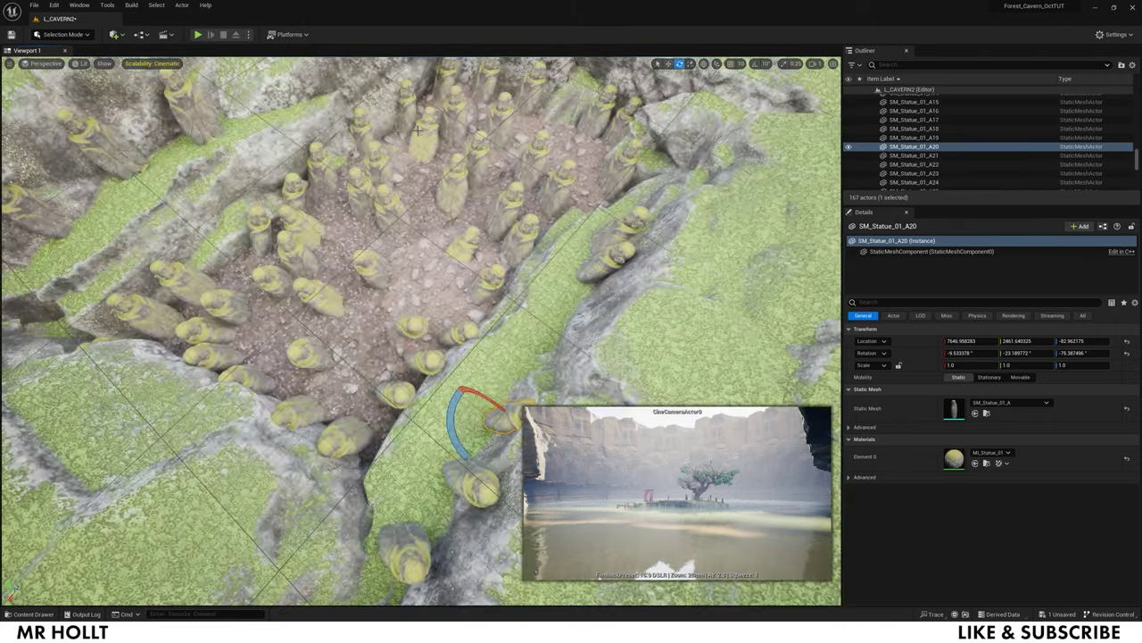
left_click(374, 164)
Place the SM_Ivy_01_CardCluster_B mesh at the foot of the tree trunk, rotate it about 95 degrees and move it against the bark
right_click_drag(482, 294, 571, 267)
key("ctrl+space")
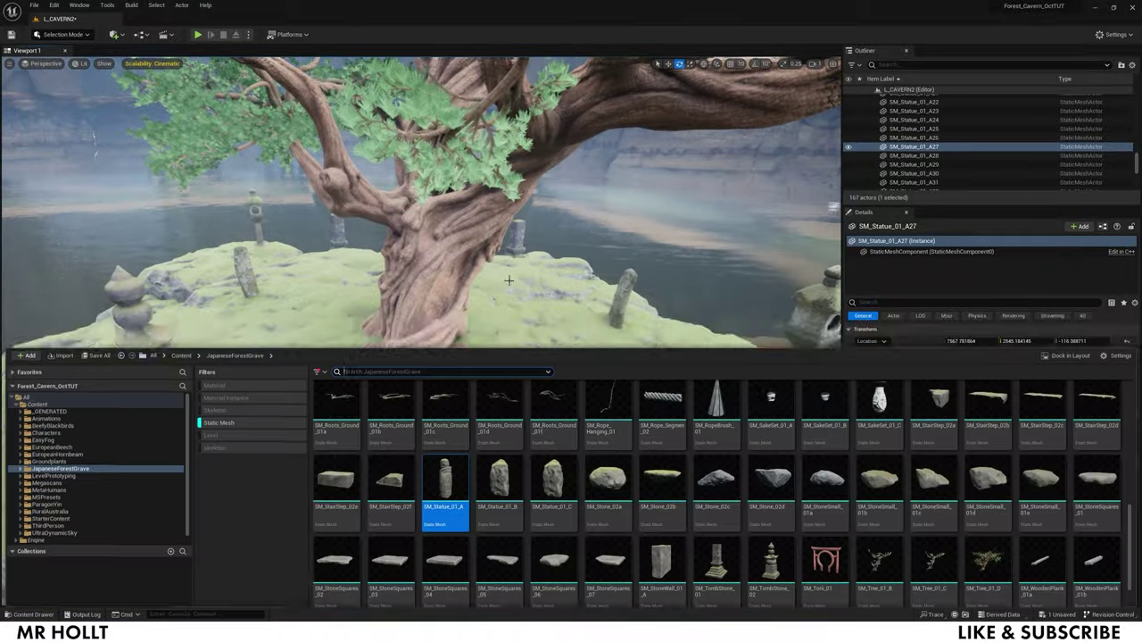
scroll(905, 528, "down", 3)
scroll(821, 529, "up", 7)
scroll(733, 533, "down", 3)
left_click_drag(719, 488, 477, 353)
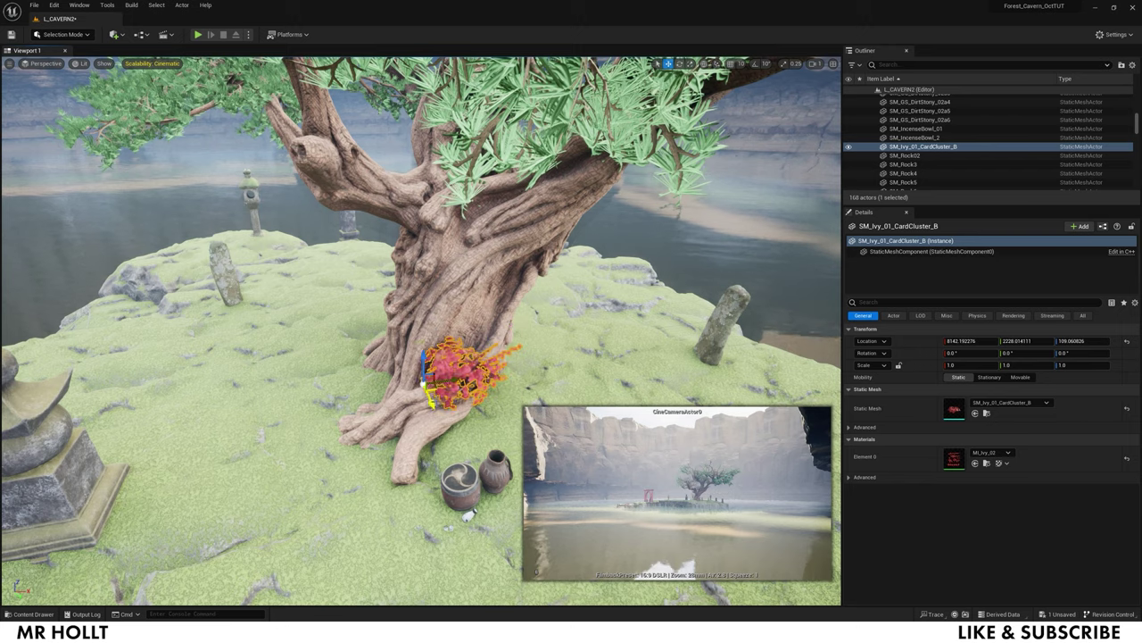
key("e")
mouse_move(476, 354)
right_mouse_down()
mouse_move(330, 374)
mouse_move(455, 357)
right_mouse_up()
left_click_drag(376, 412, 299, 402)
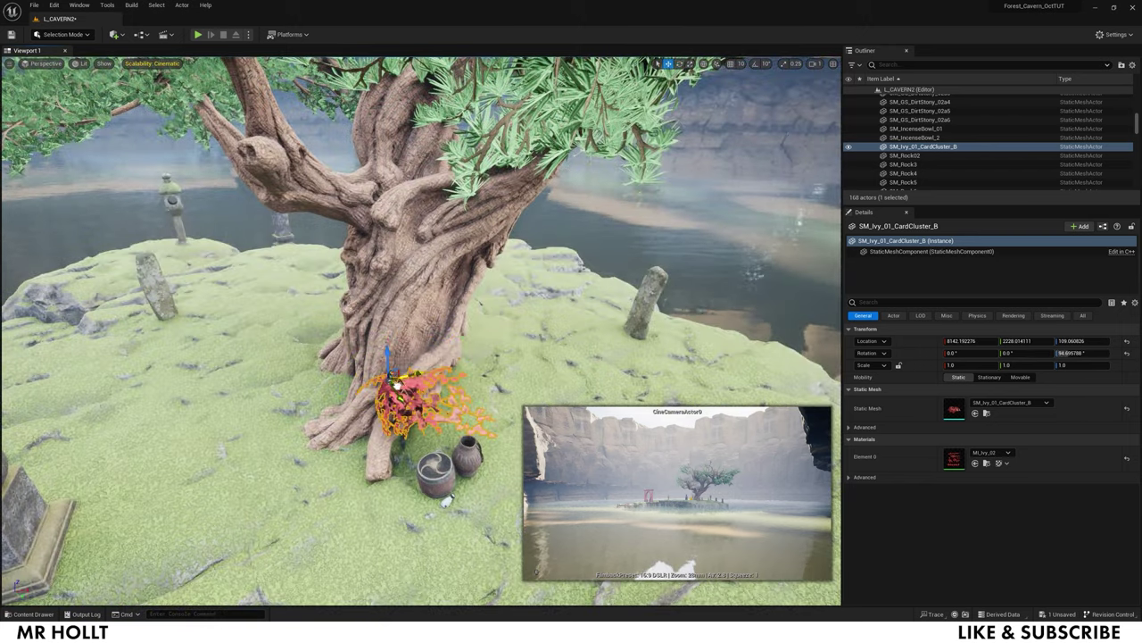
left_click_drag(397, 383, 383, 354)
mouse_move(375, 314)
right_mouse_down()
mouse_move(374, 268)
mouse_move(375, 321)
right_mouse_up()
Place SM_Ivy_01_CardCluster_A above the first ivy cluster and rotate it upright so it climbs the trunk
key("ctrl+space")
left_click_drag(662, 484, 428, 275)
key("e")
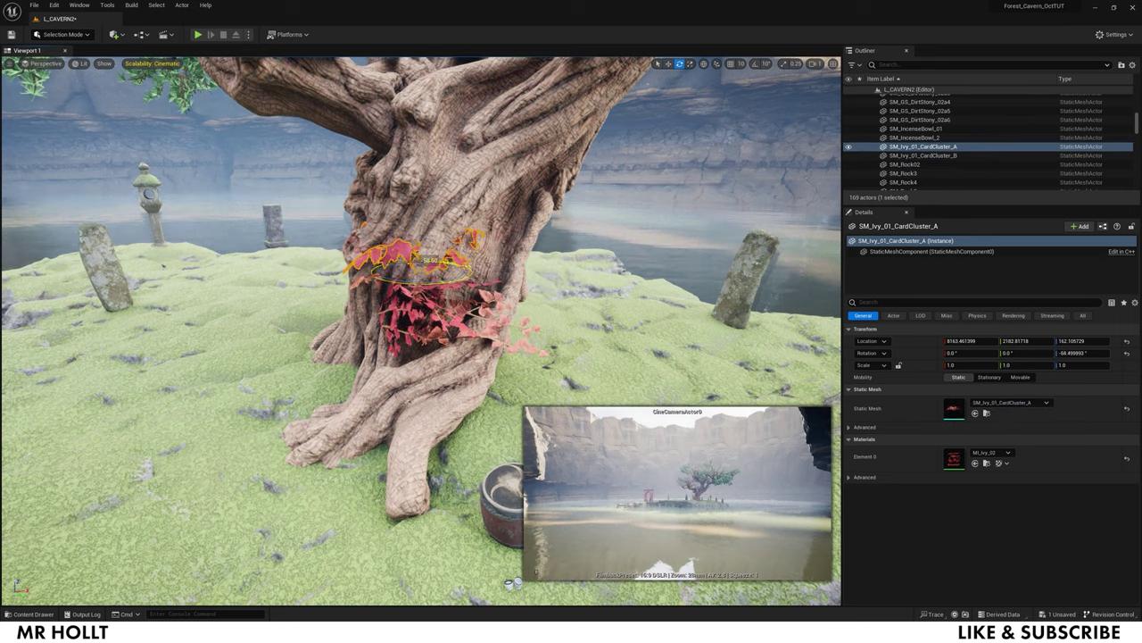
left_click(434, 243)
left_click(703, 63)
left_click(429, 303)
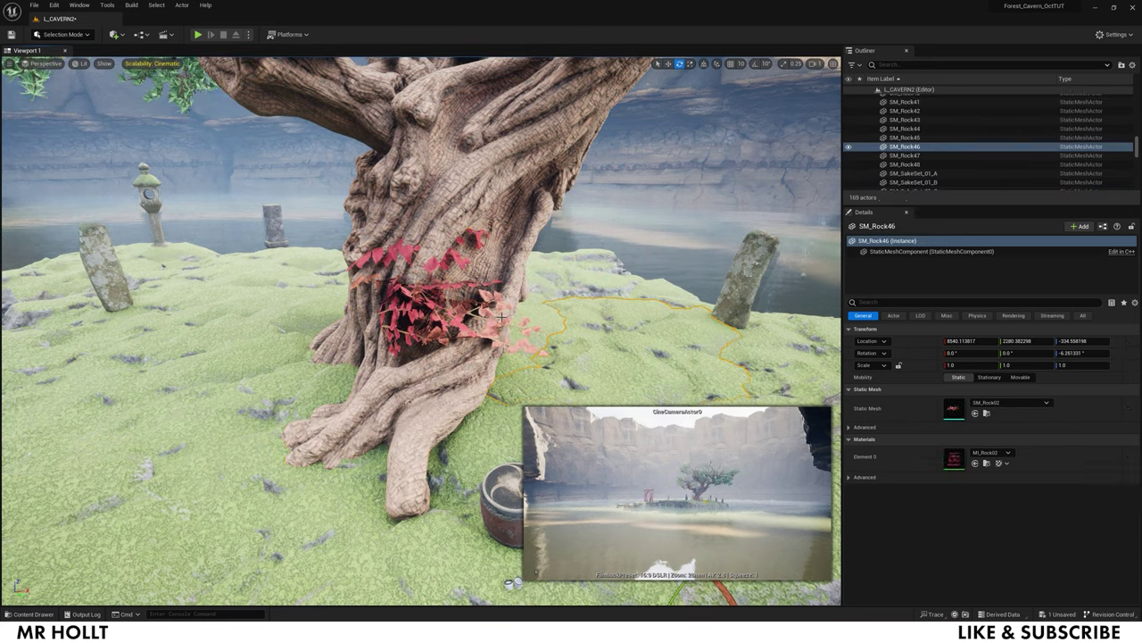
left_click(446, 257)
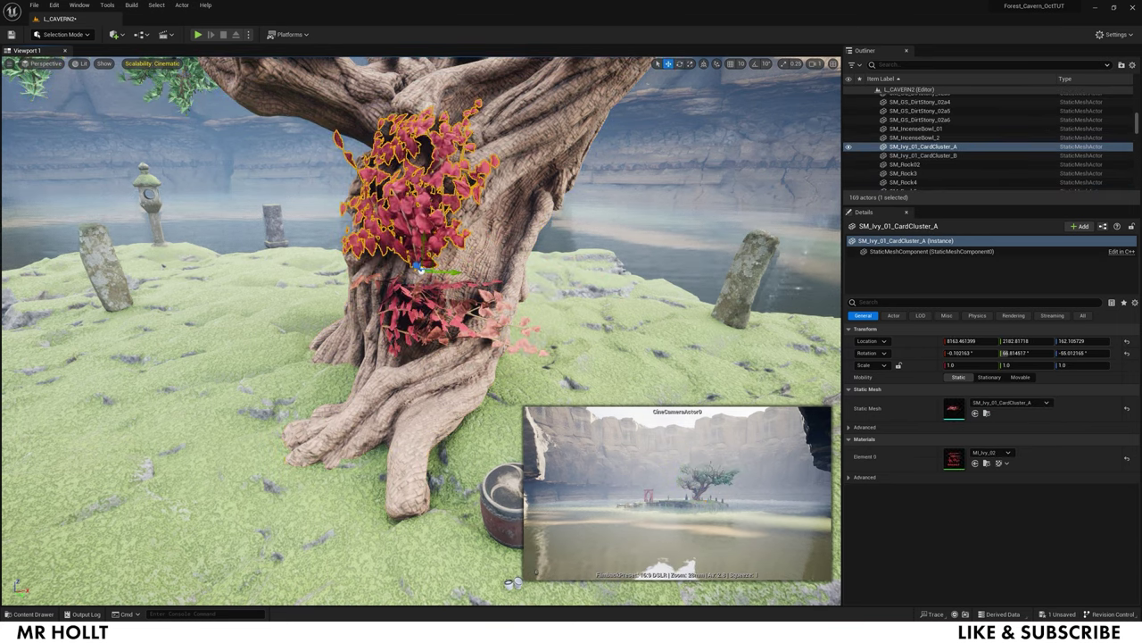
Duplicate the upright ivy cluster twice up the trunk and rotate the topmost copy to follow the bark
left_click_drag(421, 270, 489, 159, "alt")
mouse_move(490, 159)
right_mouse_down()
mouse_move(489, 99)
mouse_move(490, 159)
right_mouse_up()
left_click_drag(473, 348, 491, 291, "alt")
left_click_drag(492, 331, 548, 329)
key("e")
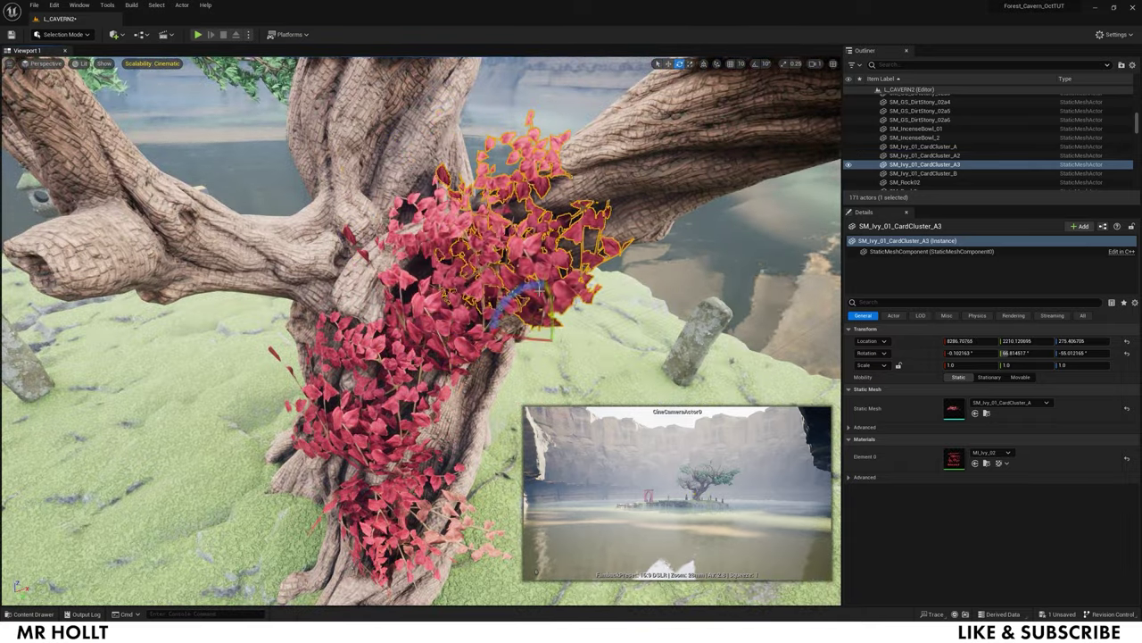
left_click_drag(540, 291, 572, 307)
right_click_drag(572, 308, 350, 377)
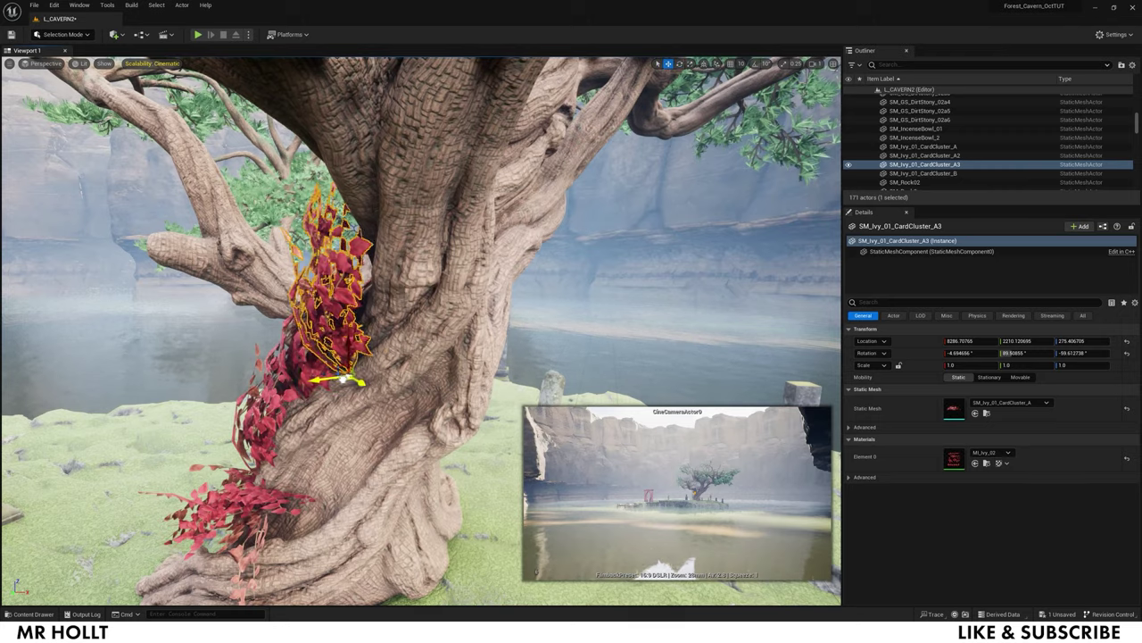
Duplicate the SM_Ivy_01_CardCluster_B ivy at the trunk's foot and place the rotated copy higher against the side of the trunk
left_click(346, 447)
right_click_drag(345, 447, 327, 455)
left_click(328, 456)
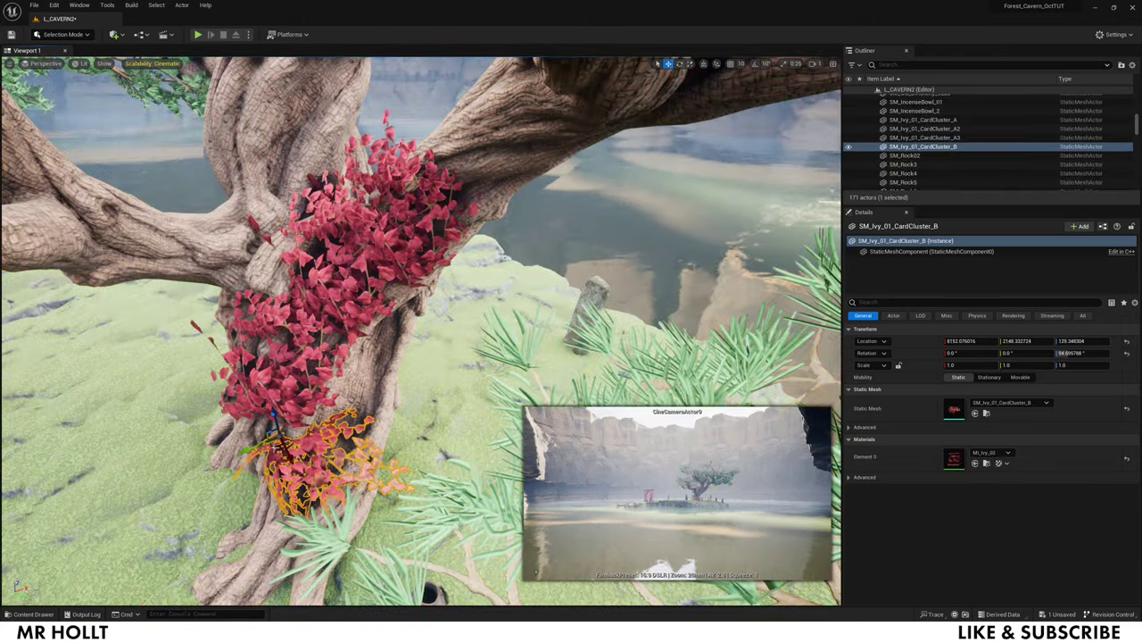
left_click_drag(313, 455, 364, 376, "alt")
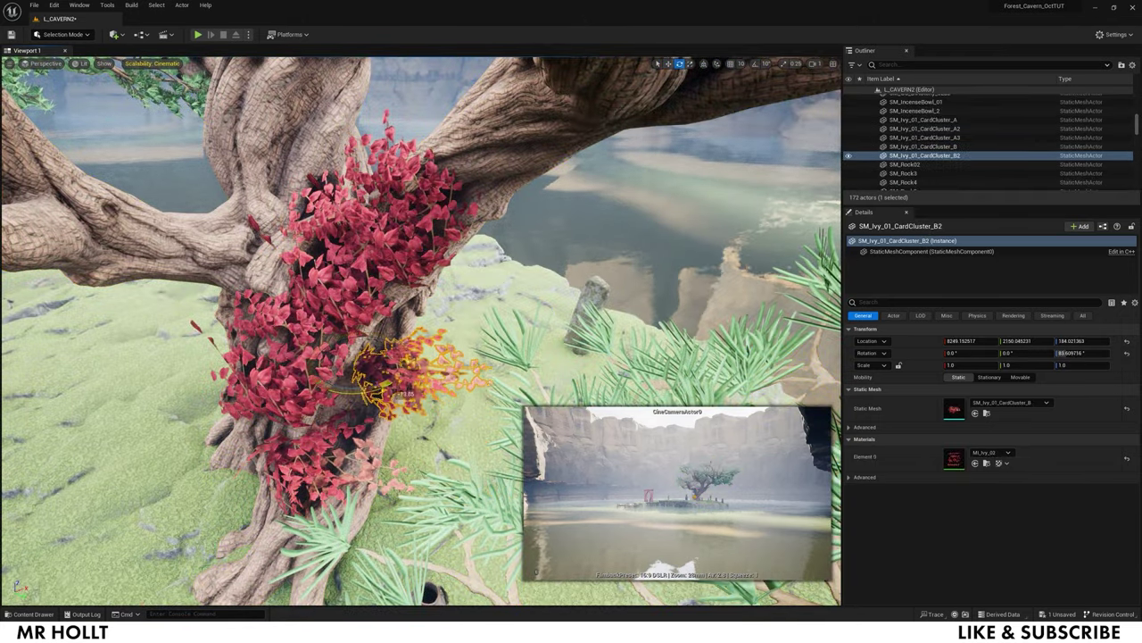
left_click(500, 443)
right_click_drag(500, 443, 446, 375)
Move the topmost SM_Ivy_01_CardCluster_A cluster farther up the trunk and place a duplicate of it just below
left_click(397, 383)
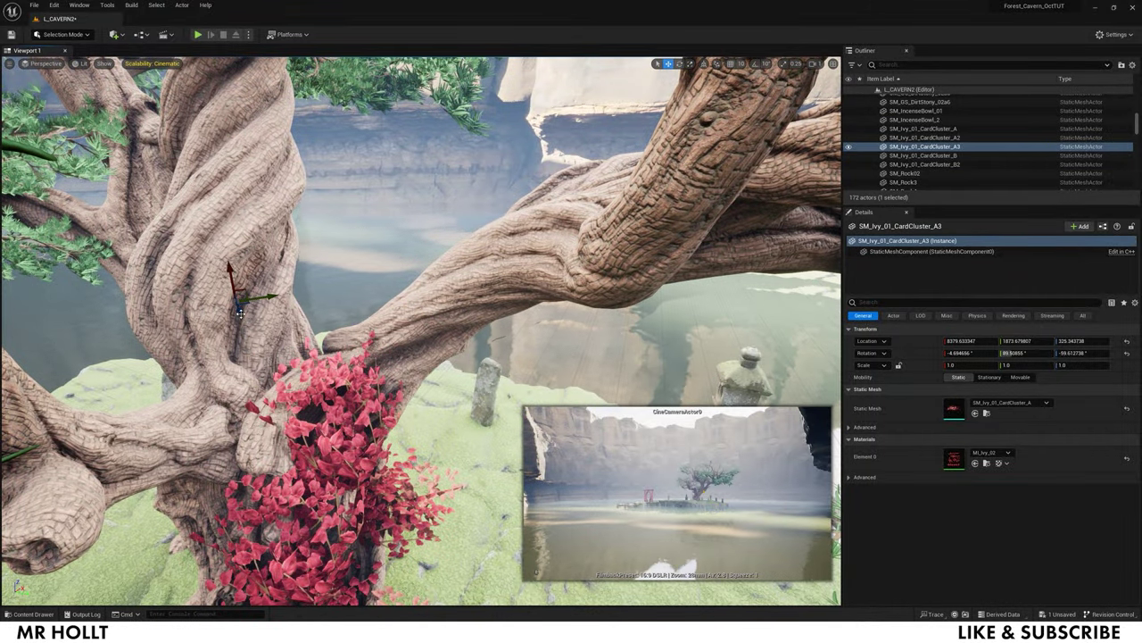
right_click_drag(397, 383, 535, 321)
left_click_drag(535, 322, 462, 327)
right_click_drag(461, 326, 485, 345)
left_click_drag(486, 255, 501, 305, "alt")
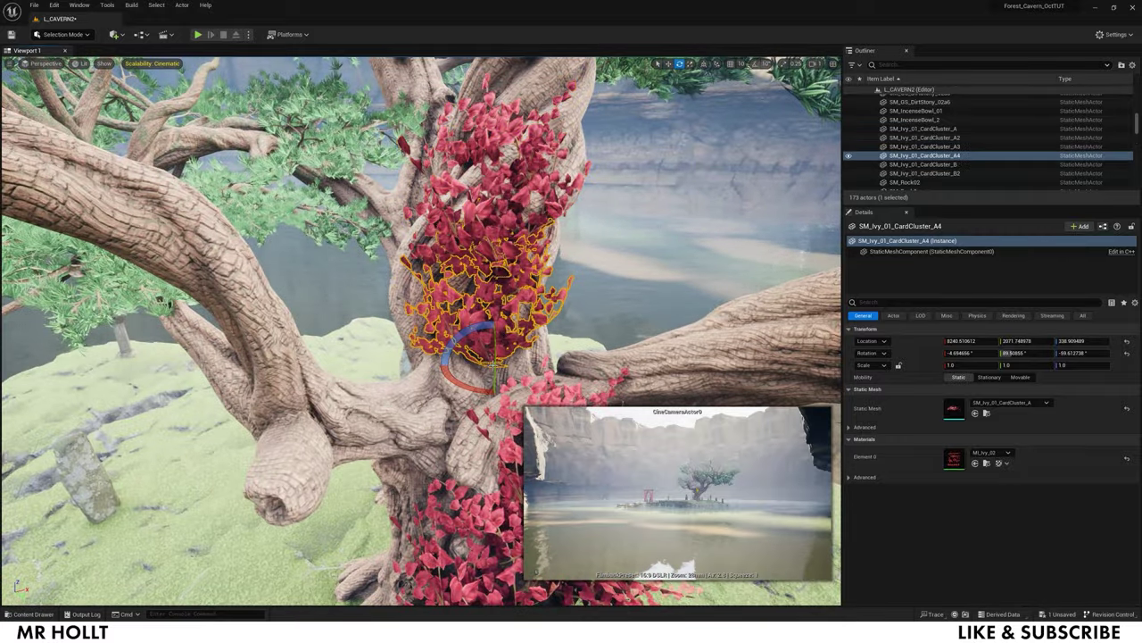
left_click(513, 178)
left_click(607, 197)
right_click_drag(607, 196, 526, 205)
Add another SM_Ivy_01_CardCluster_A mesh to the tree and adjust the topmost ivy cluster's fit against the bark
key("ctrl+space")
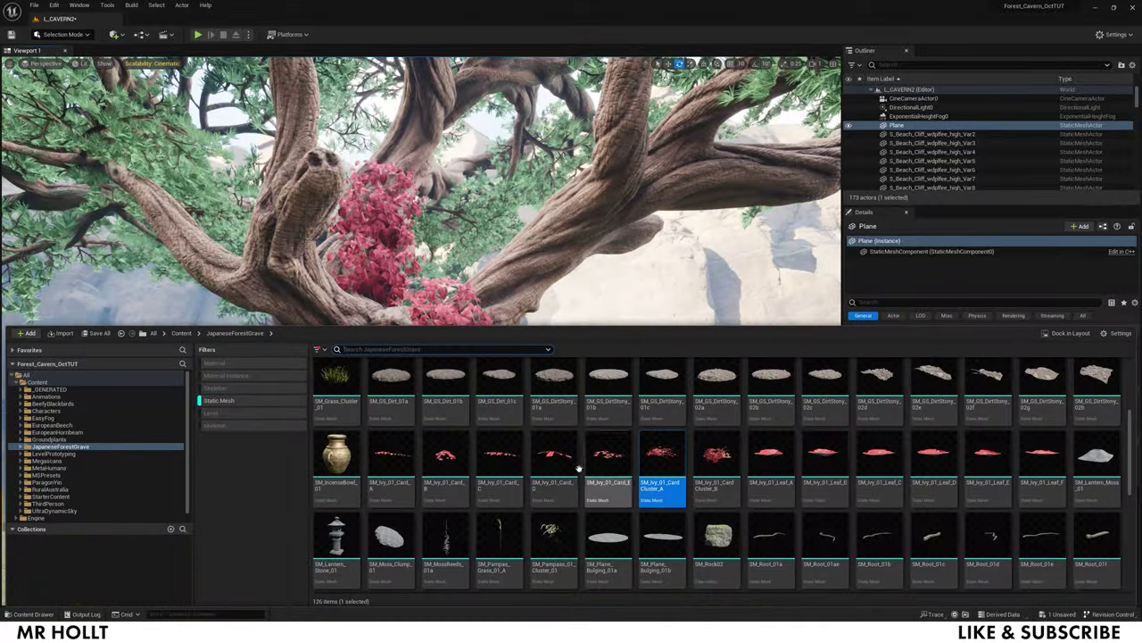
left_click_drag(661, 459, 539, 339)
right_click_drag(539, 339, 522, 312)
left_click(539, 340)
left_click(434, 425)
left_click(428, 368)
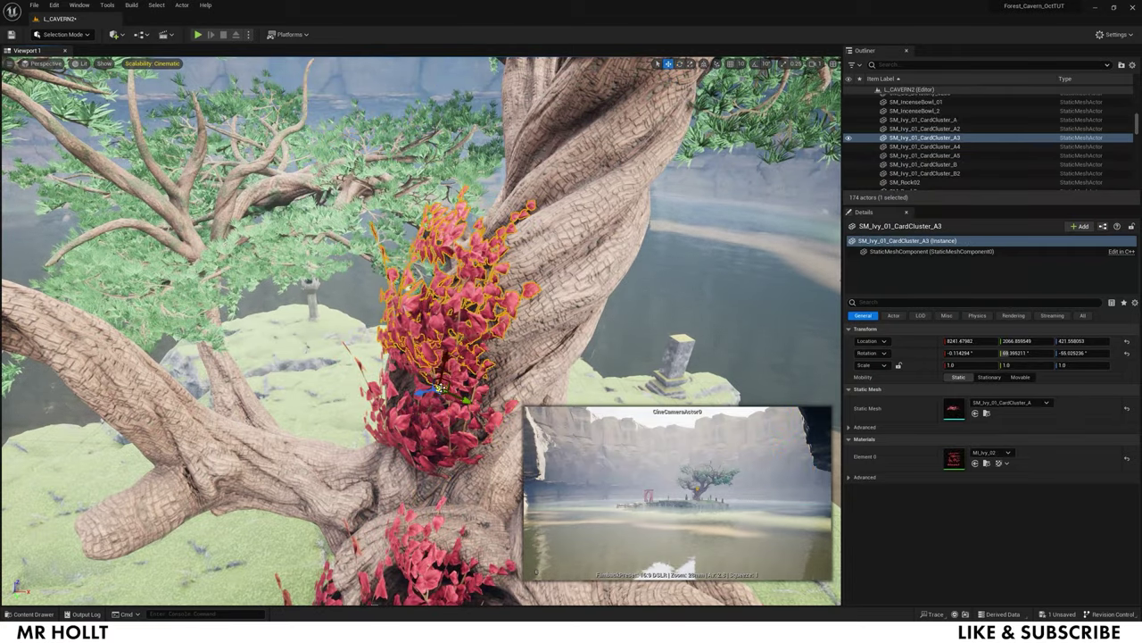
Duplicate the SM_Ivy_01_CardCluster_B ivy on the side of the trunk and set the copy slightly lower against the bark
left_click(595, 301)
right_click_drag(595, 301, 571, 343)
right_click_drag(420, 393, 374, 208)
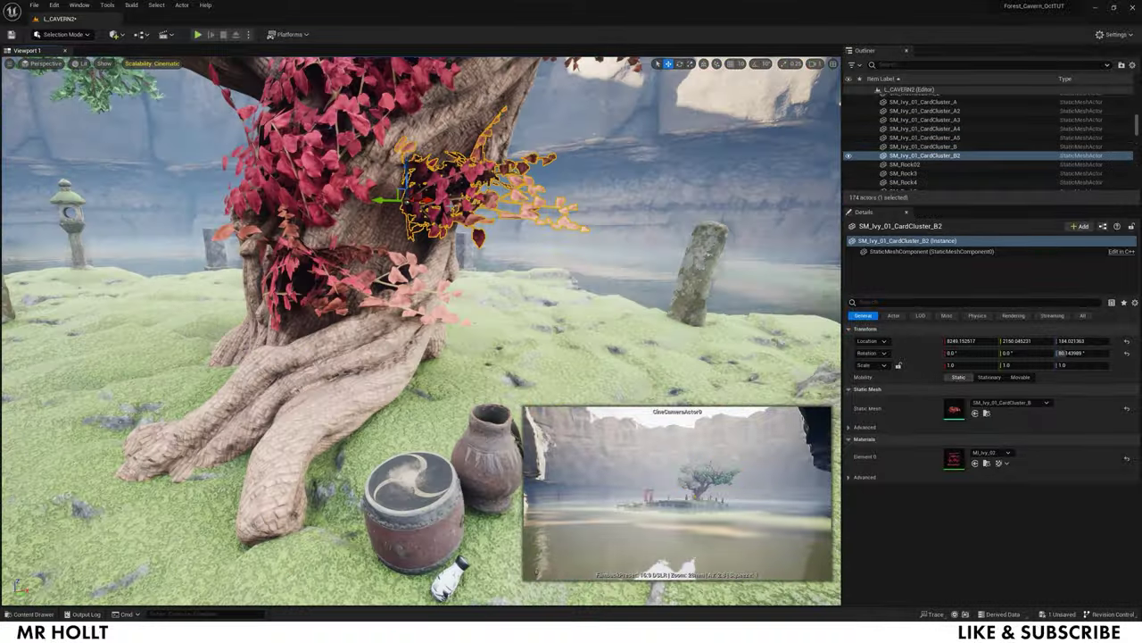
left_click(374, 208)
scroll(362, 168, "down", 3)
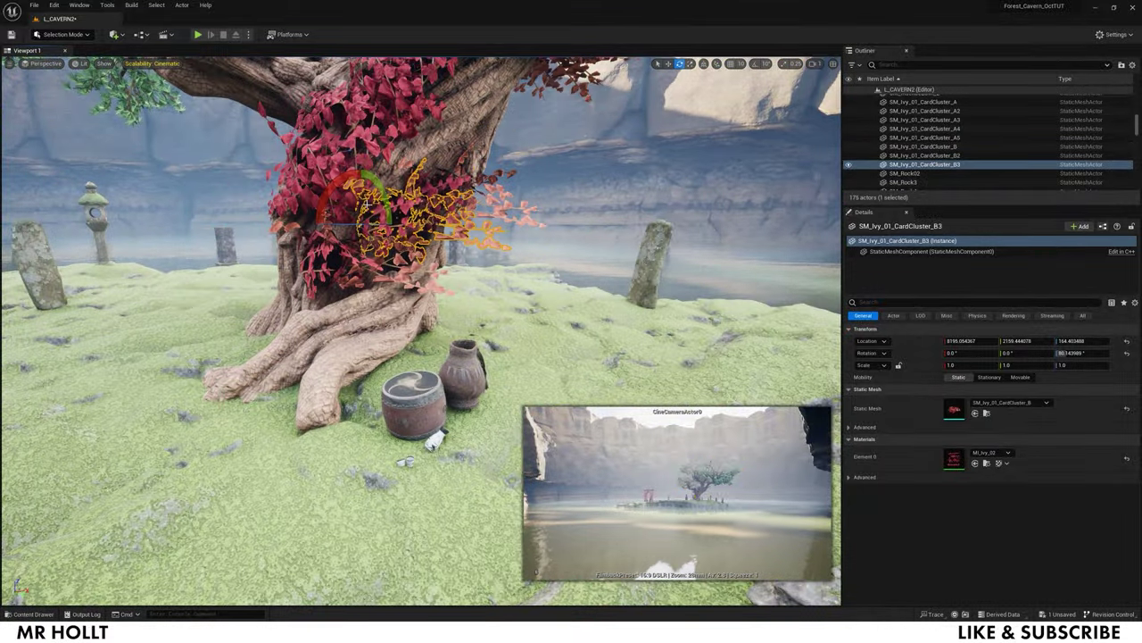
Inspect the torii gate, the stone path, the island and the surrounding cliff walls from near and far viewpoints
left_click(522, 159)
right_click_drag(522, 159, 384, 183)
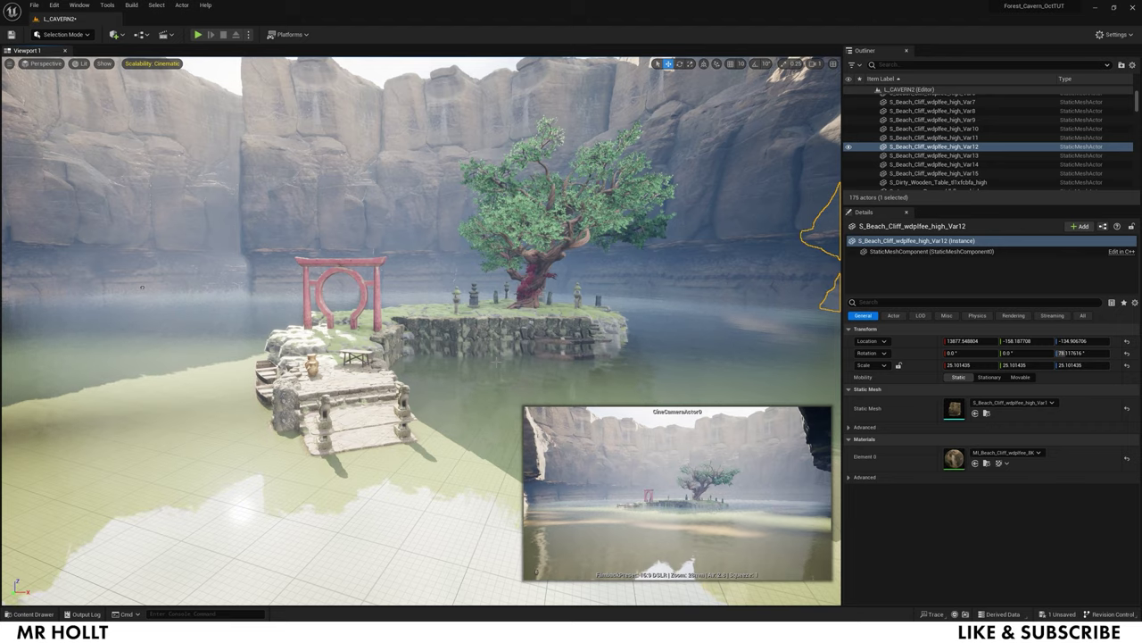
right_click_drag(384, 183, 357, 237)
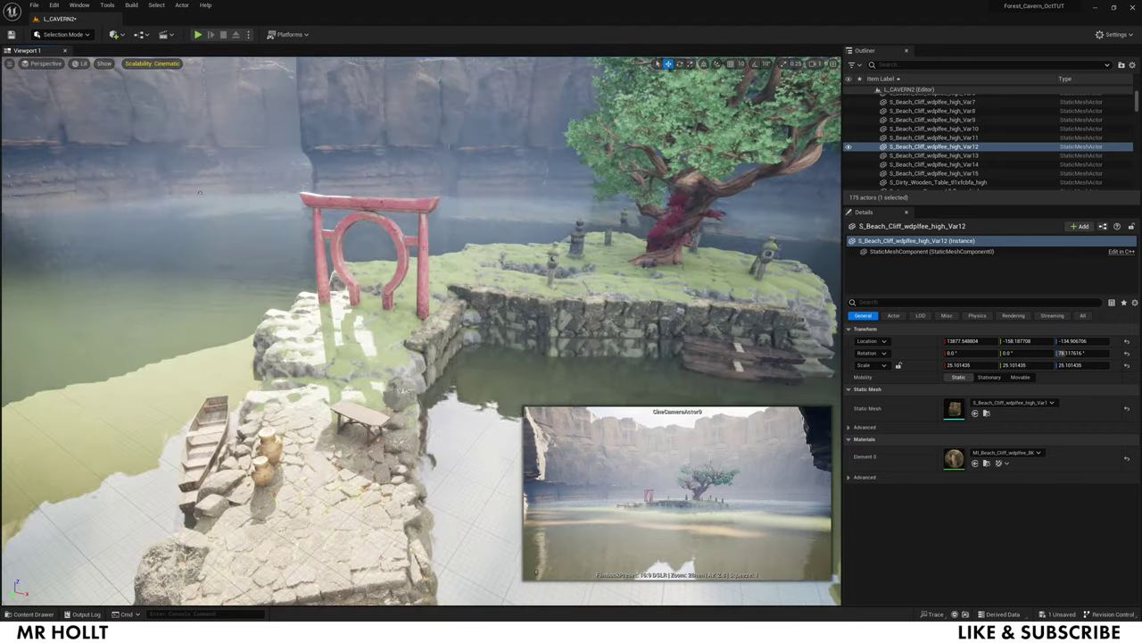
right_click_drag(200, 193, 45, 186)
left_click(268, 214)
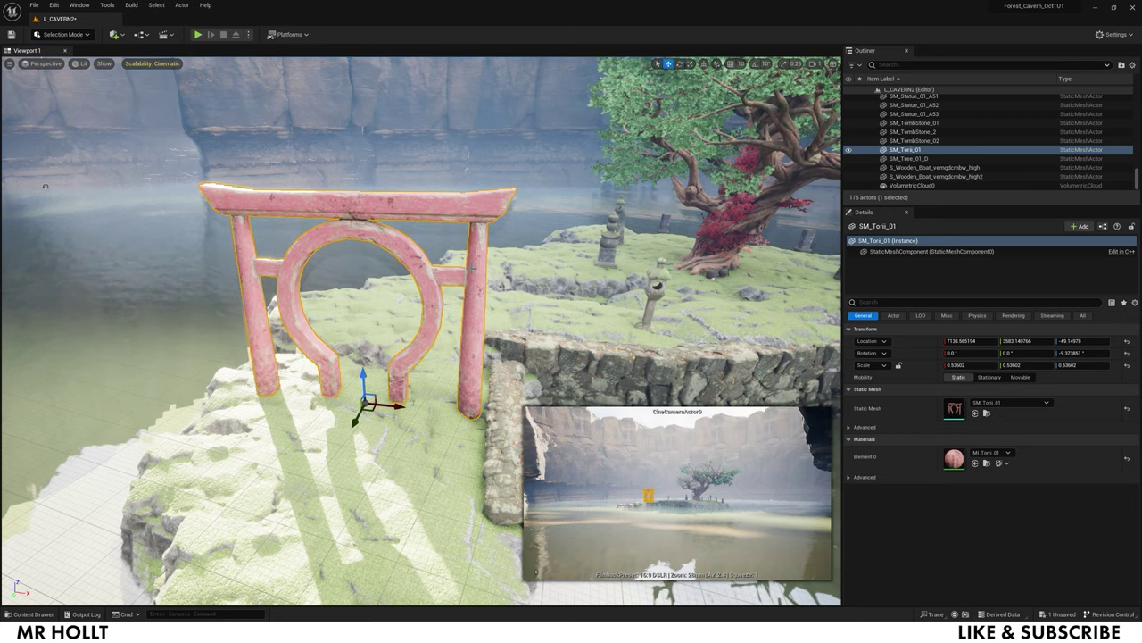
right_click_drag(473, 267, 428, 301)
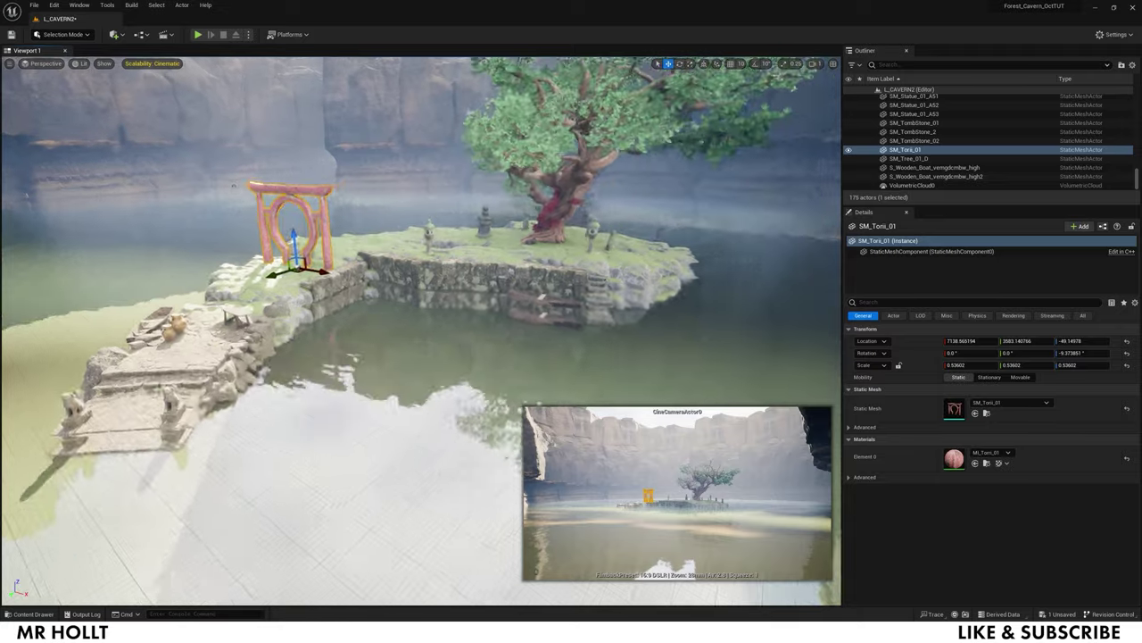
right_click_drag(377, 387, 382, 270)
right_click_drag(553, 288, 520, 234)
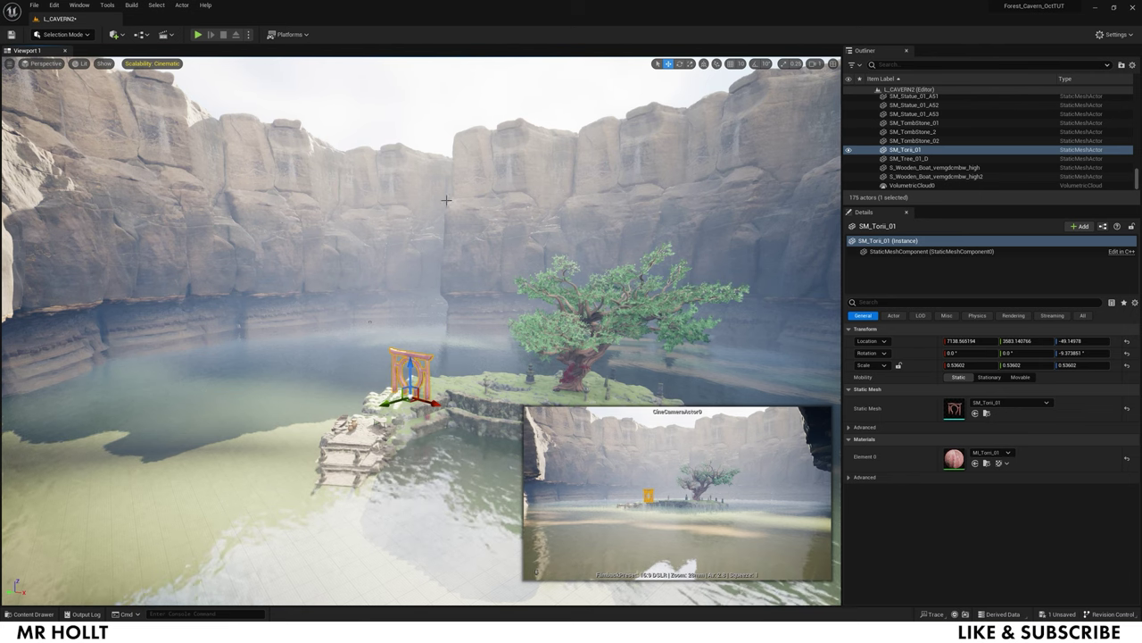
right_click_drag(534, 239, 472, 433)
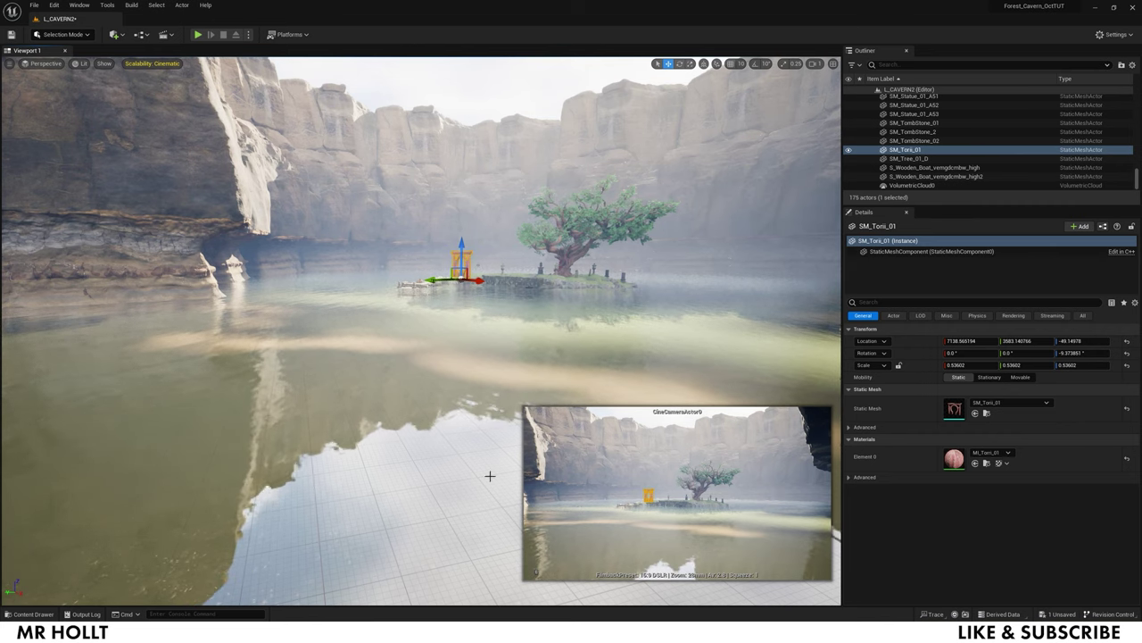
key("q")
right_click_drag(338, 357, 339, 344)
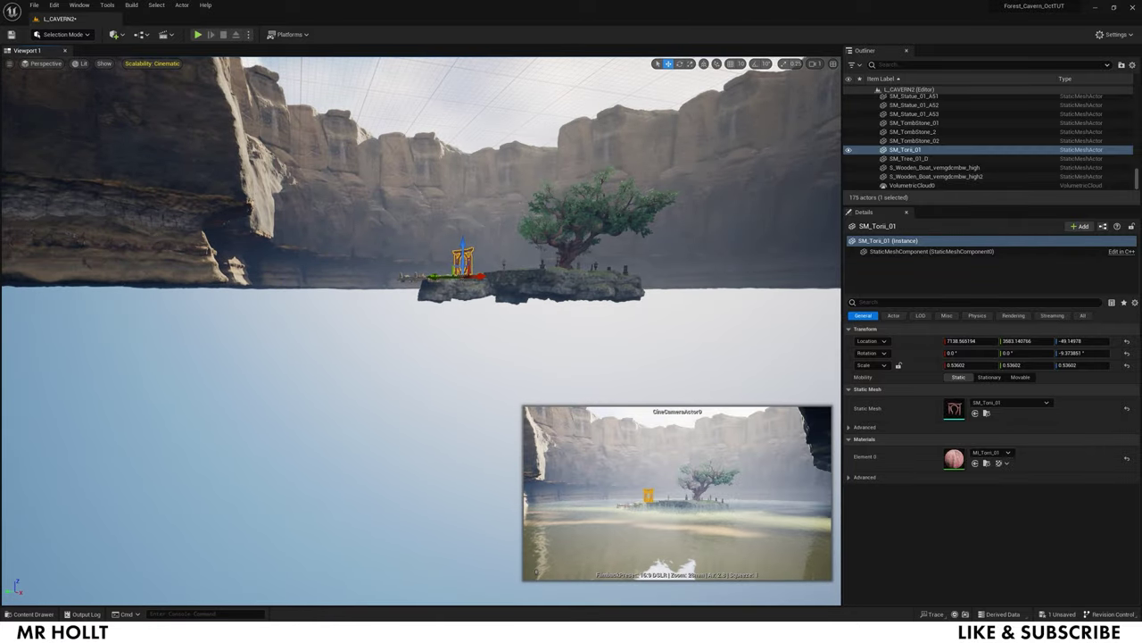
key("e")
mouse_move(483, 391)
right_mouse_down()
mouse_move(483, 410)
mouse_move(483, 391)
right_mouse_up()
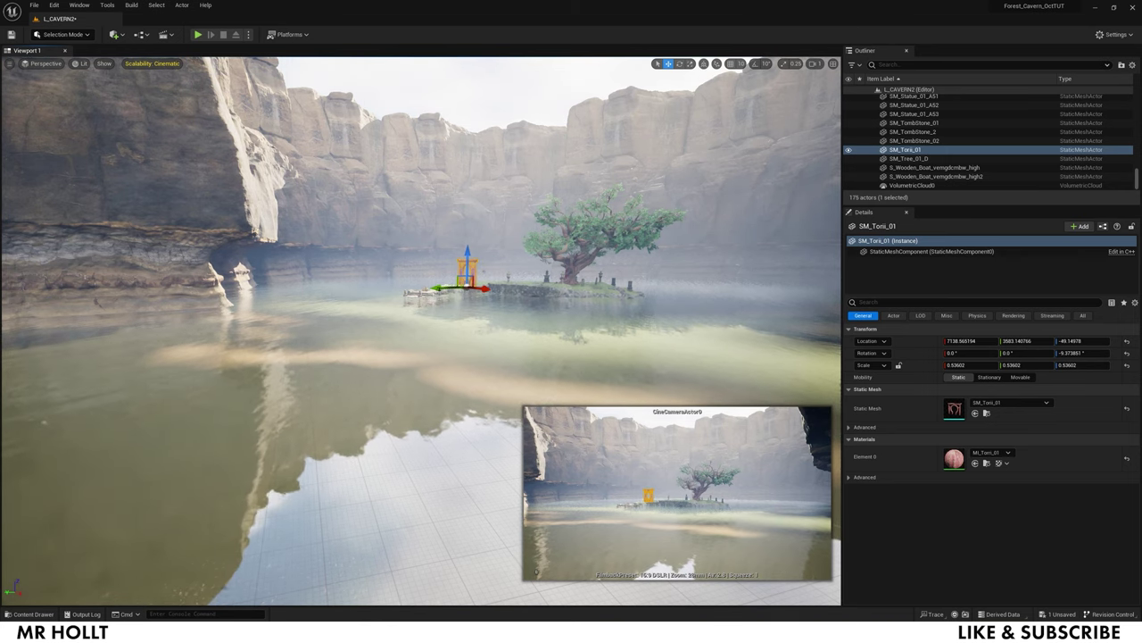
right_click_drag(375, 450, 385, 436)
Place the Megascans mesh S_Beach_Cliff_wdelca0_high_Var1 at the foot of the far cliff wall and scale it uniformly to about 22.5
key("ctrl+space")
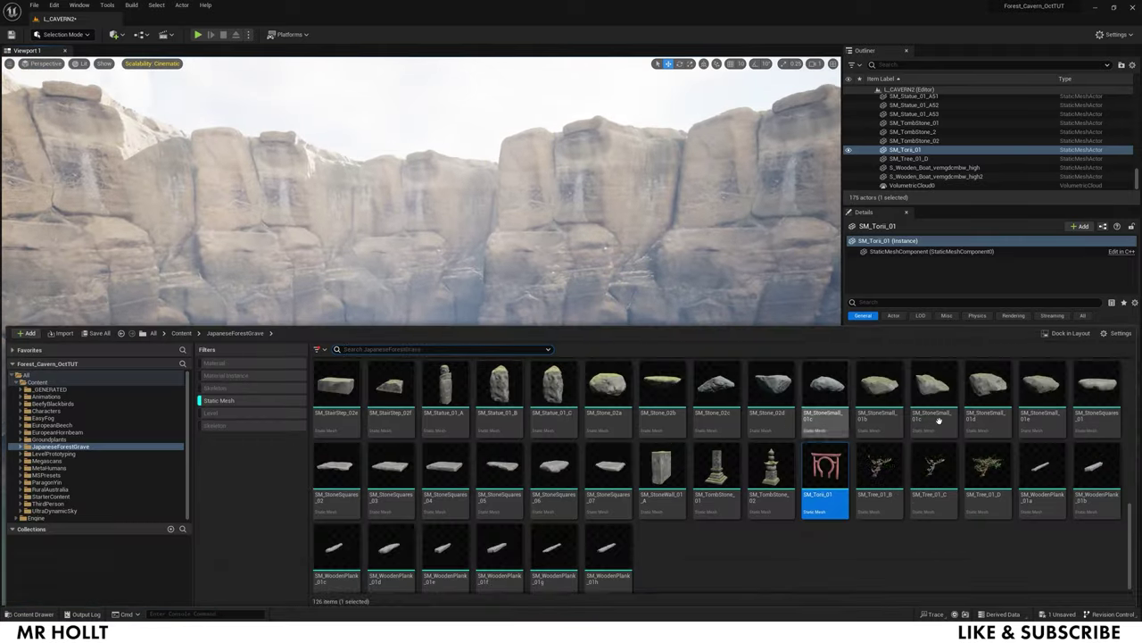
left_click(47, 461)
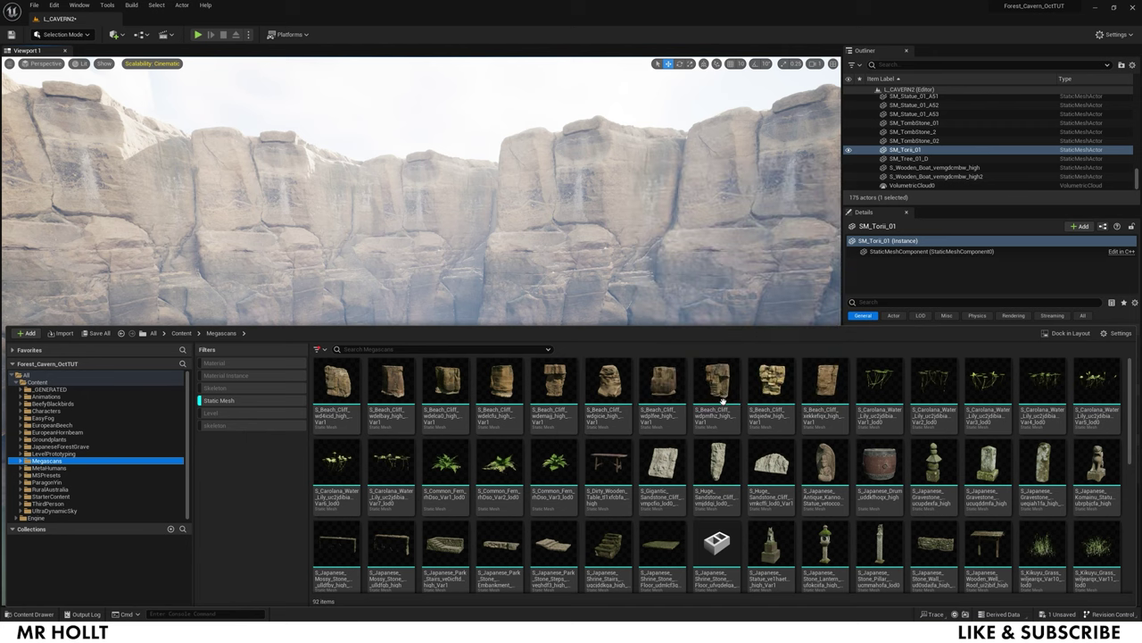
mouse_move(723, 401)
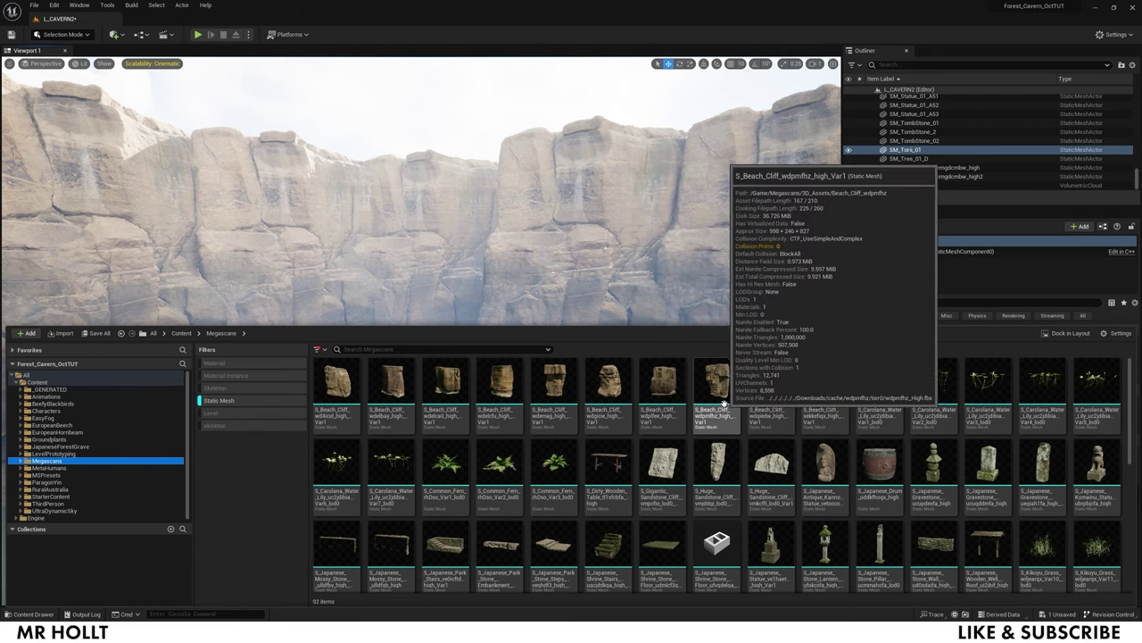
left_click(446, 383)
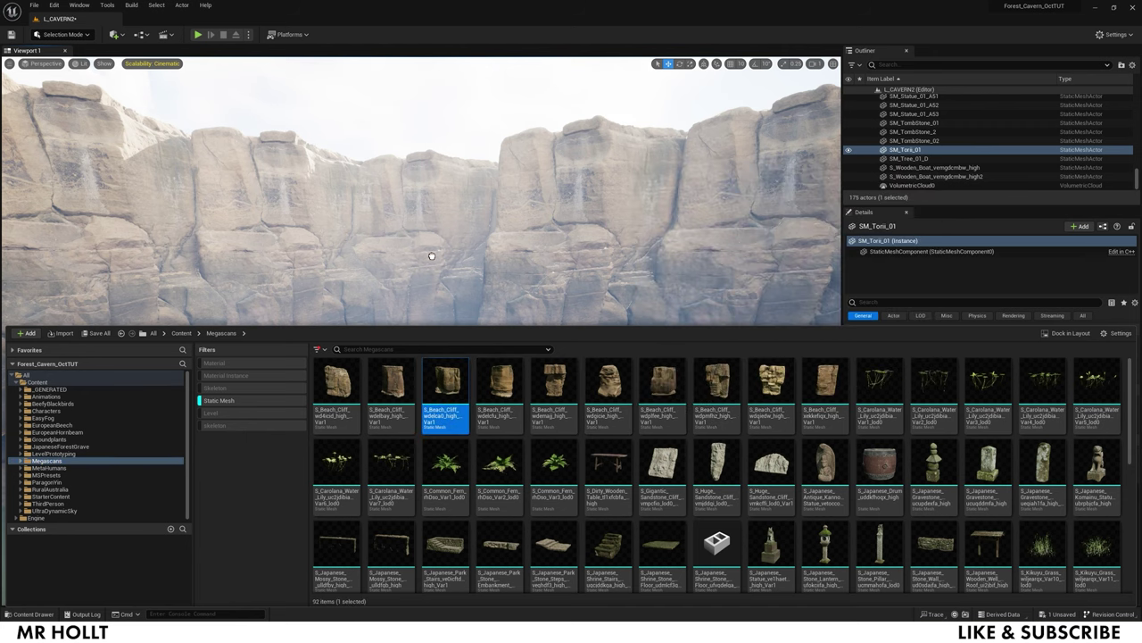
double_click(448, 393)
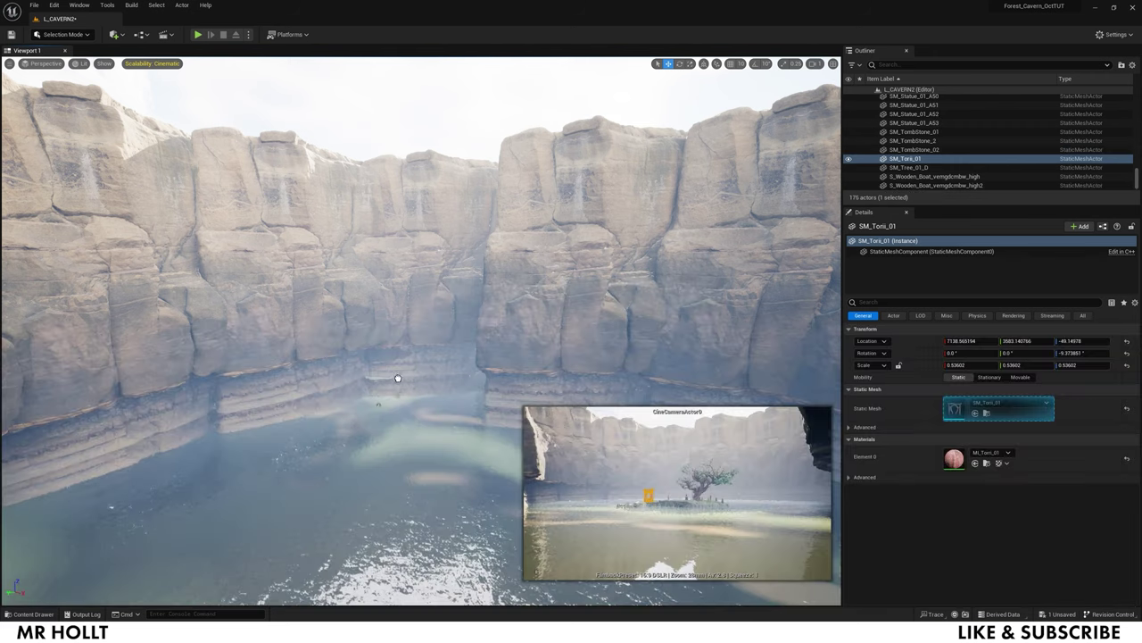
left_click_drag(397, 378, 396, 378)
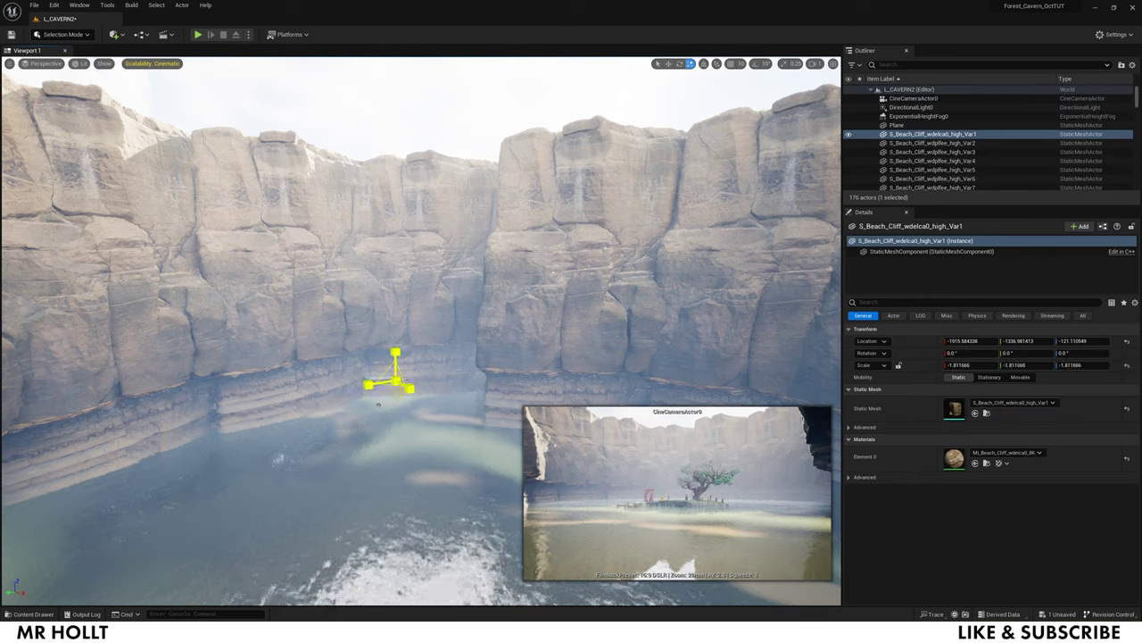
mouse_move(379, 404)
left_mouse_down()
mouse_move(379, 393)
mouse_move(379, 405)
left_mouse_up()
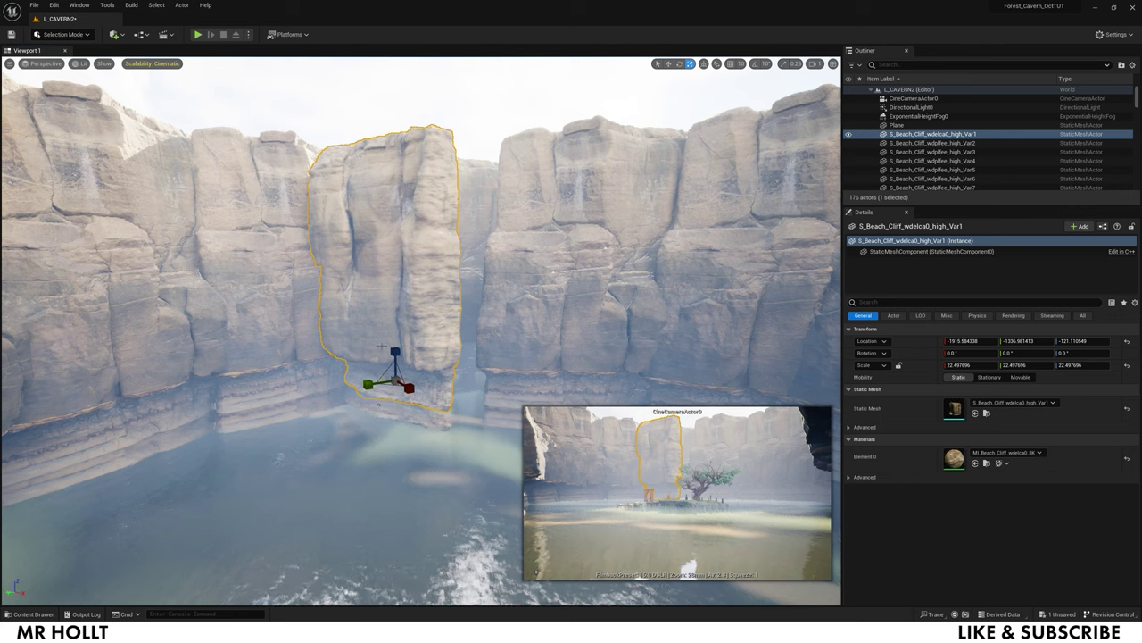
Rotate the new cliff mesh to about -69 degrees around the vertical axis and push it into the far wall
key("e")
left_click_drag(379, 405, 378, 404)
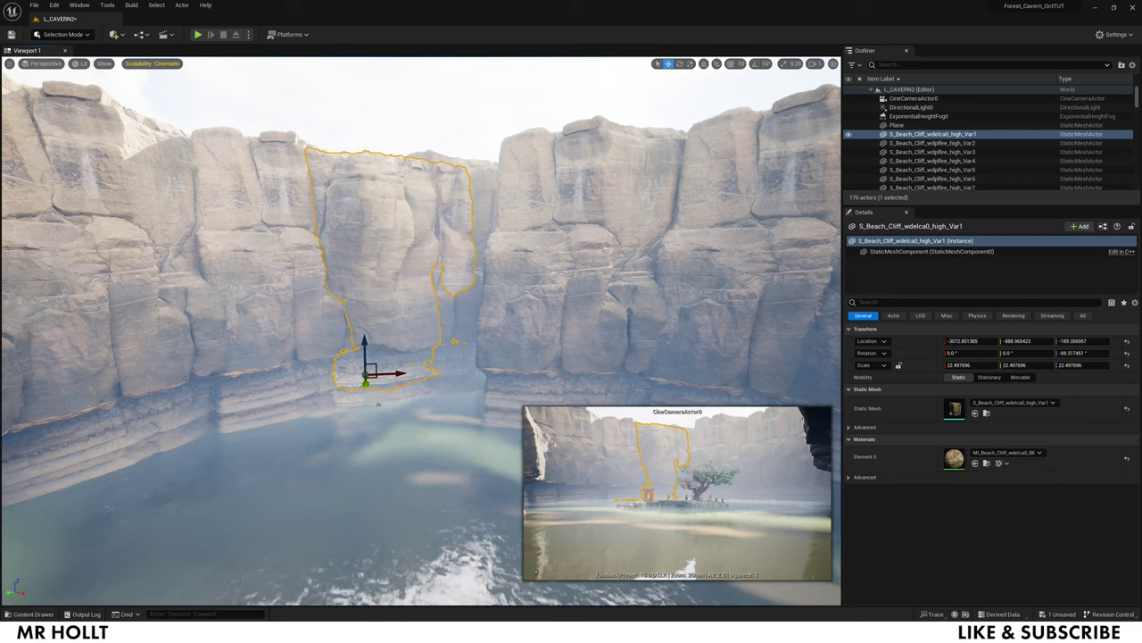
left_click(479, 320)
right_click_drag(479, 319, 433, 313)
left_click(434, 314)
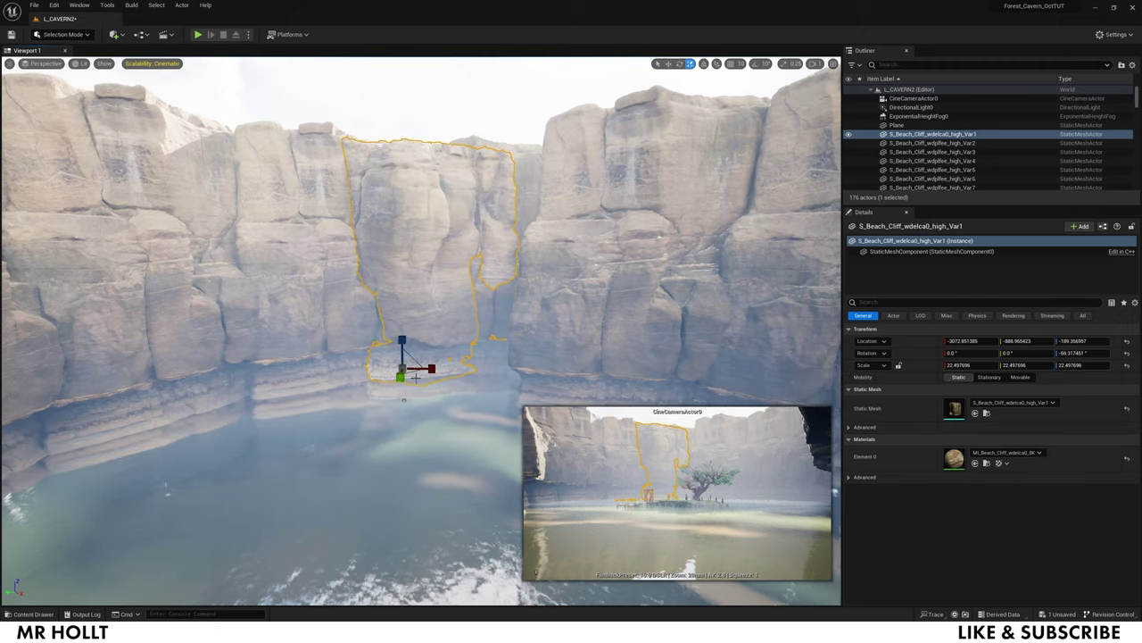
Duplicate the wdelca0 cliff mesh twice along the wall, turning the first copy to about -79 degrees
left_click_drag(417, 378, 236, 386)
key("w")
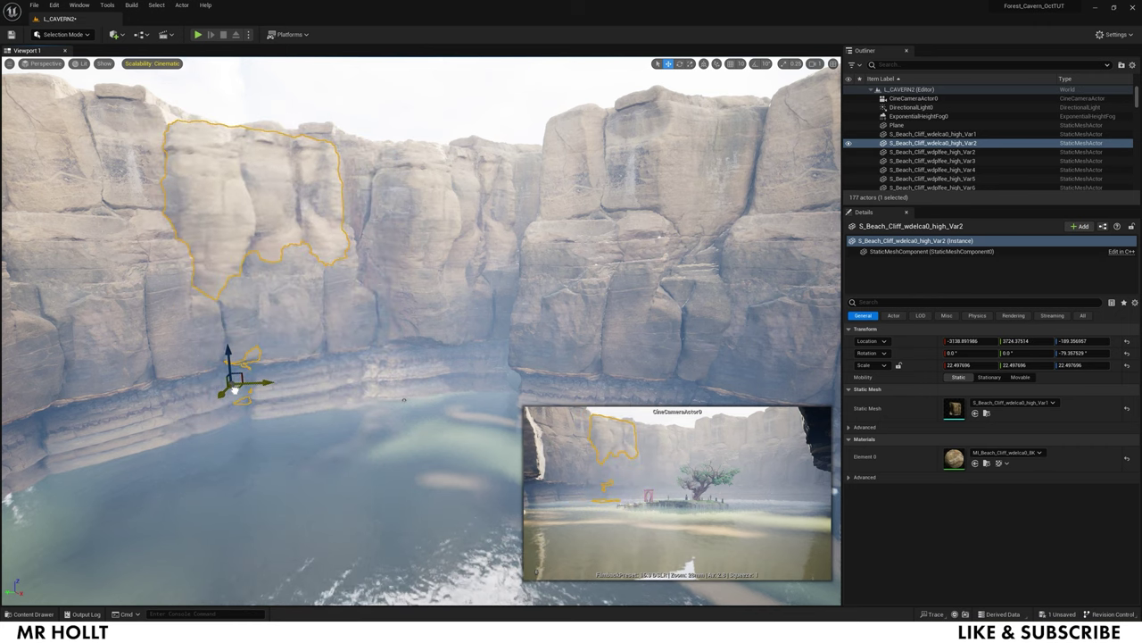
right_click_drag(235, 390, 234, 390)
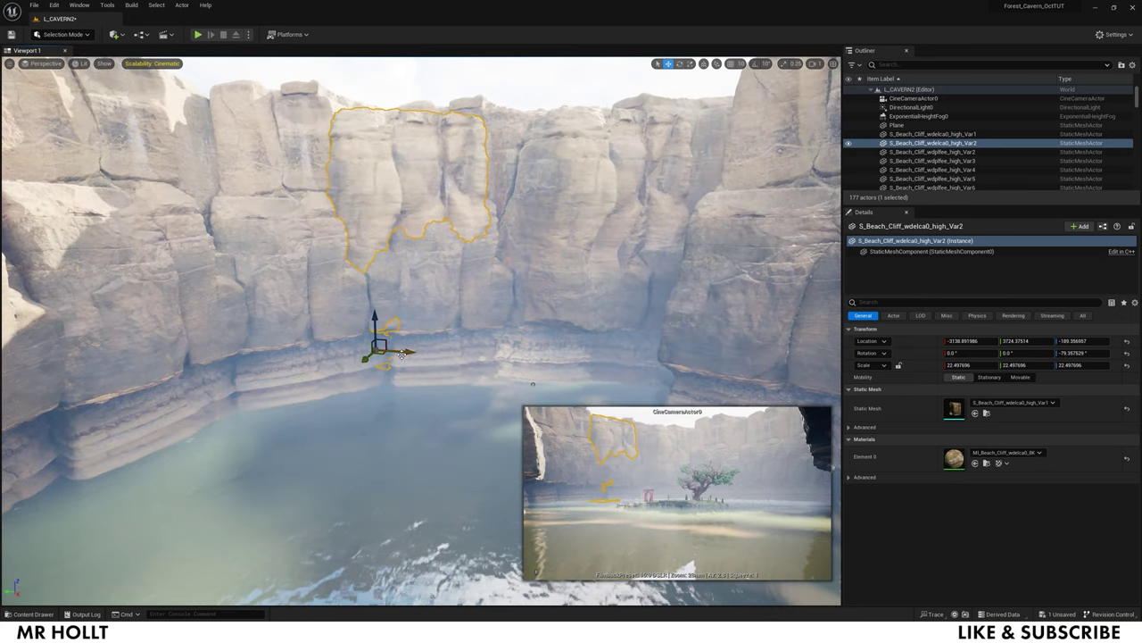
left_click_drag(391, 360, 236, 378)
left_click(258, 282)
right_click_drag(257, 281, 510, 234)
Place S_Beach_Cliff_wdemajj_high_Var1 by the cliff wall, scale it to about 4.9, lower it into the lake and embed it in the wall
key("ctrl+space")
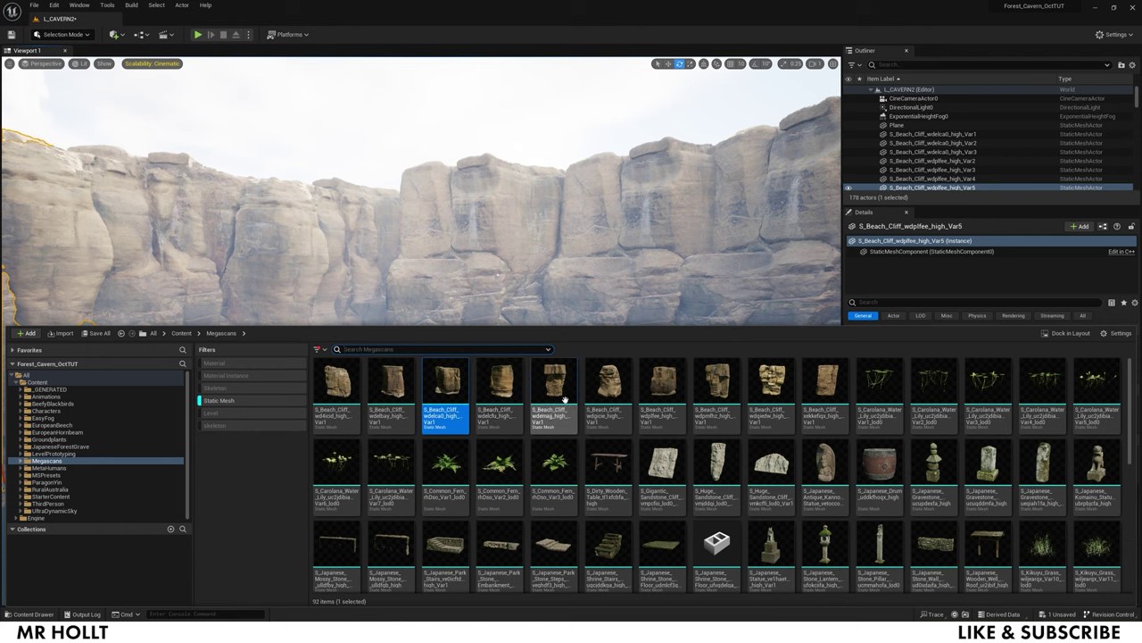
left_click_drag(554, 397, 571, 273)
key("ctrl+z")
key("e")
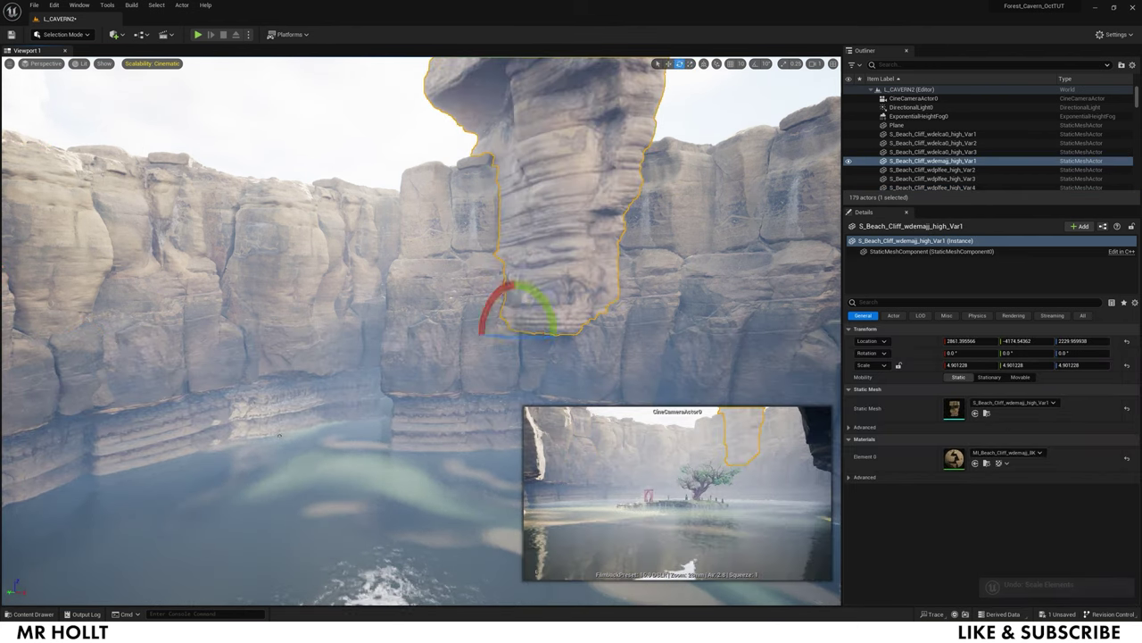
key("w")
left_click_drag(515, 307, 513, 456)
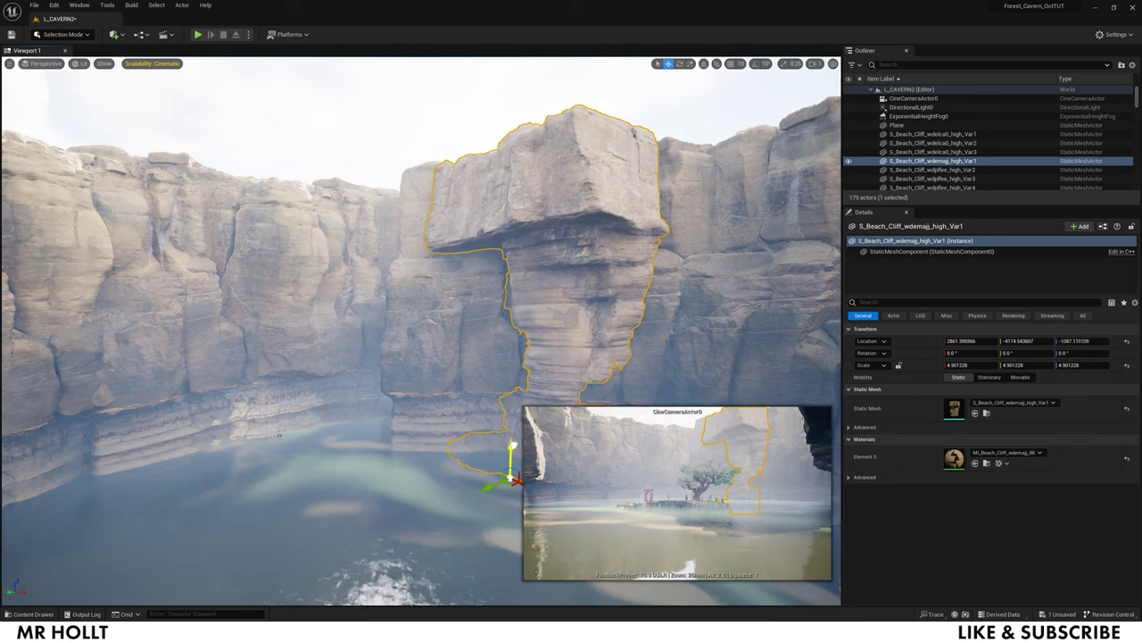
right_click_drag(527, 454, 572, 516)
left_click_drag(467, 407, 469, 400)
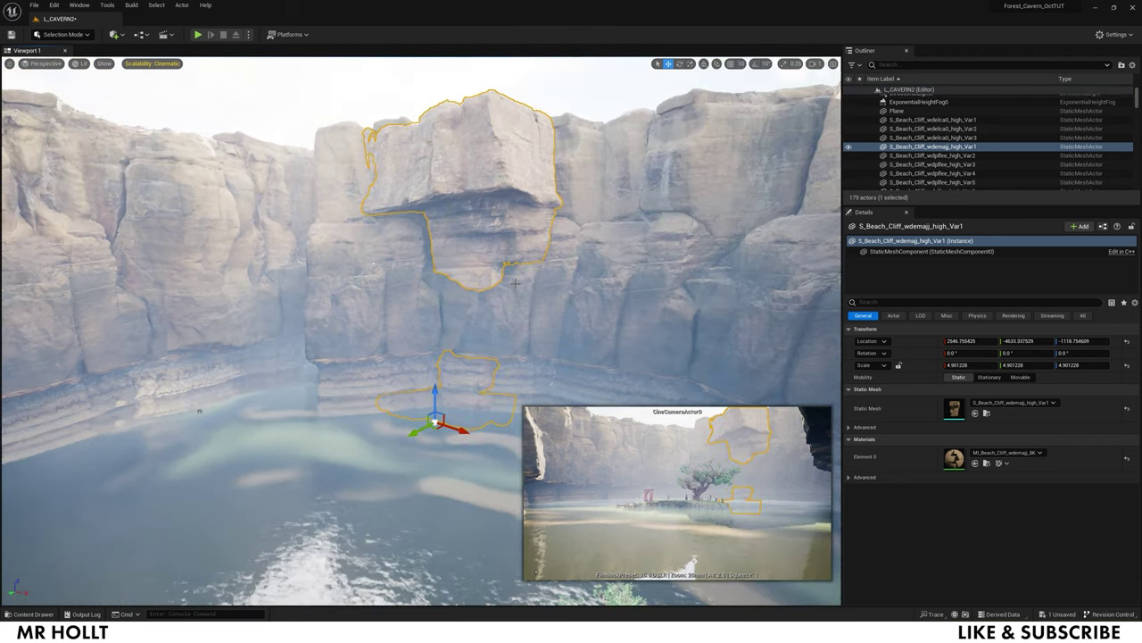
Place S_Beach_Cliff_wdpmfhz_high_Var1 beside the overhanging cliff, scale it to about 8.9 and lower its base into the lake
left_click(535, 304)
key("ctrl+space")
left_click_drag(669, 403, 624, 320)
left_click(624, 320)
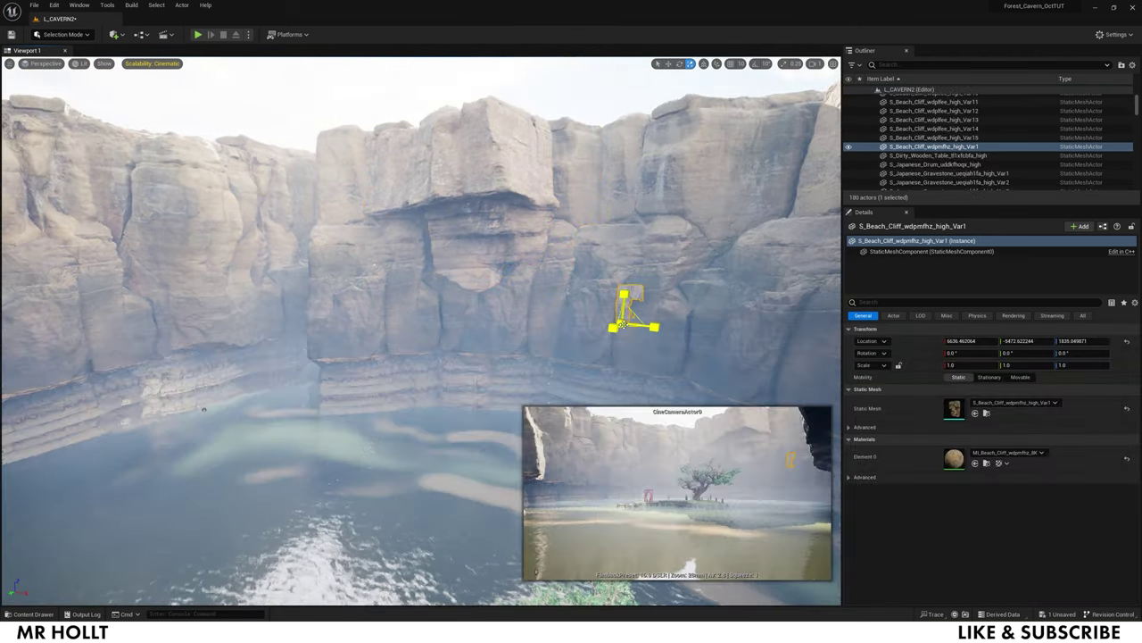
right_click_drag(624, 320, 661, 428)
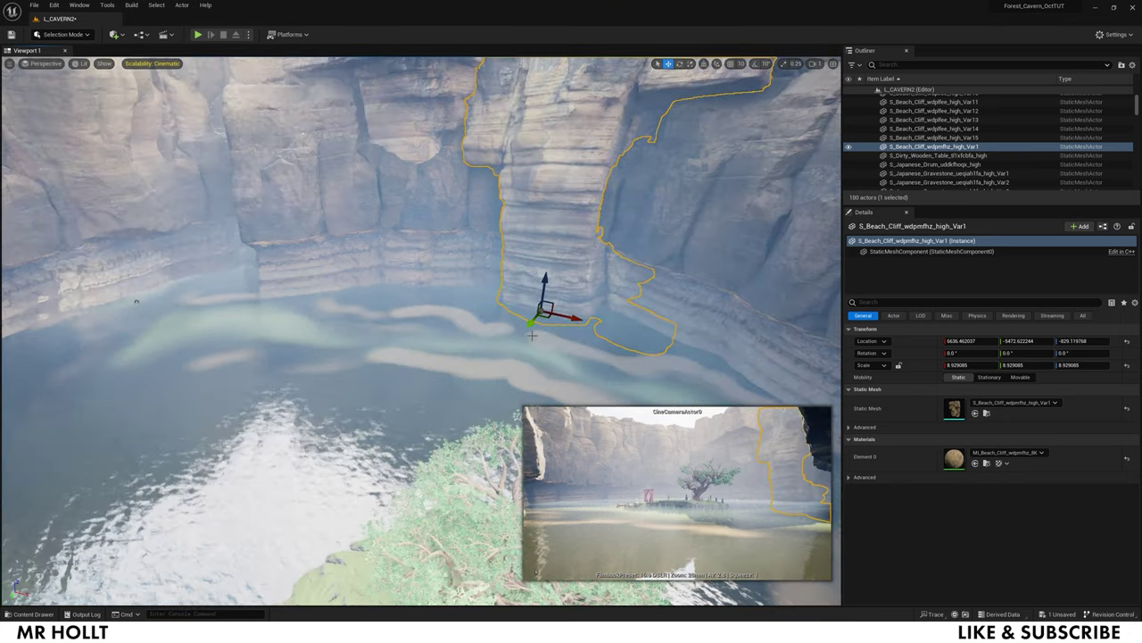
Push the wdpmfhz cliff mesh back into the wall and rotate it to blend with the surrounding rock
left_click_drag(530, 314, 649, 318)
key("e")
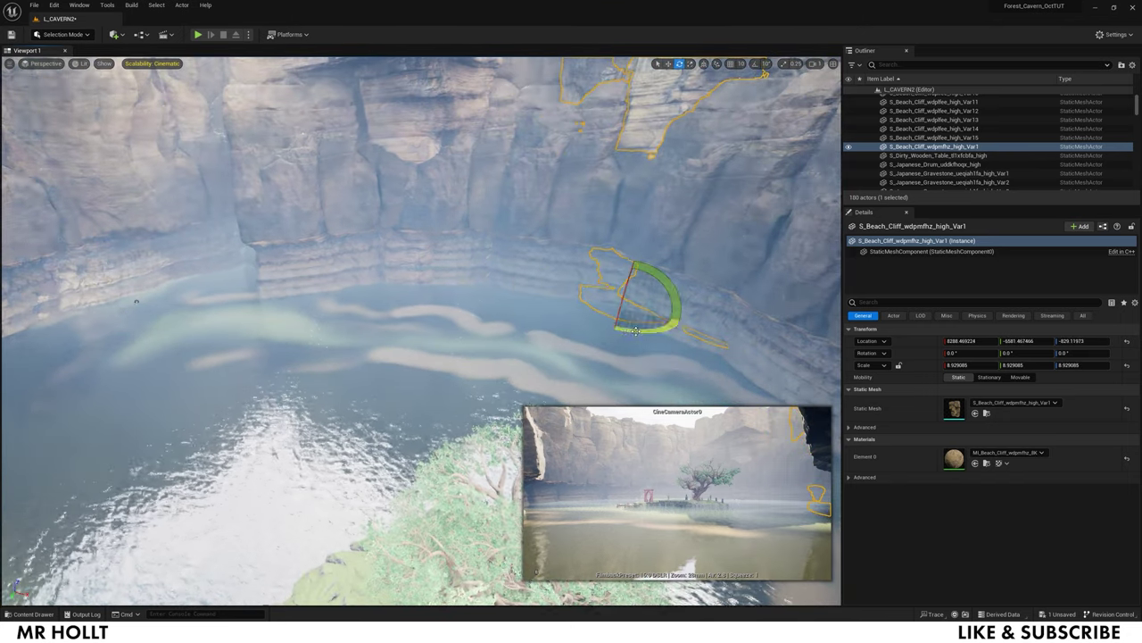
right_click_drag(650, 323, 623, 329)
left_click_drag(684, 331, 660, 335)
key("w")
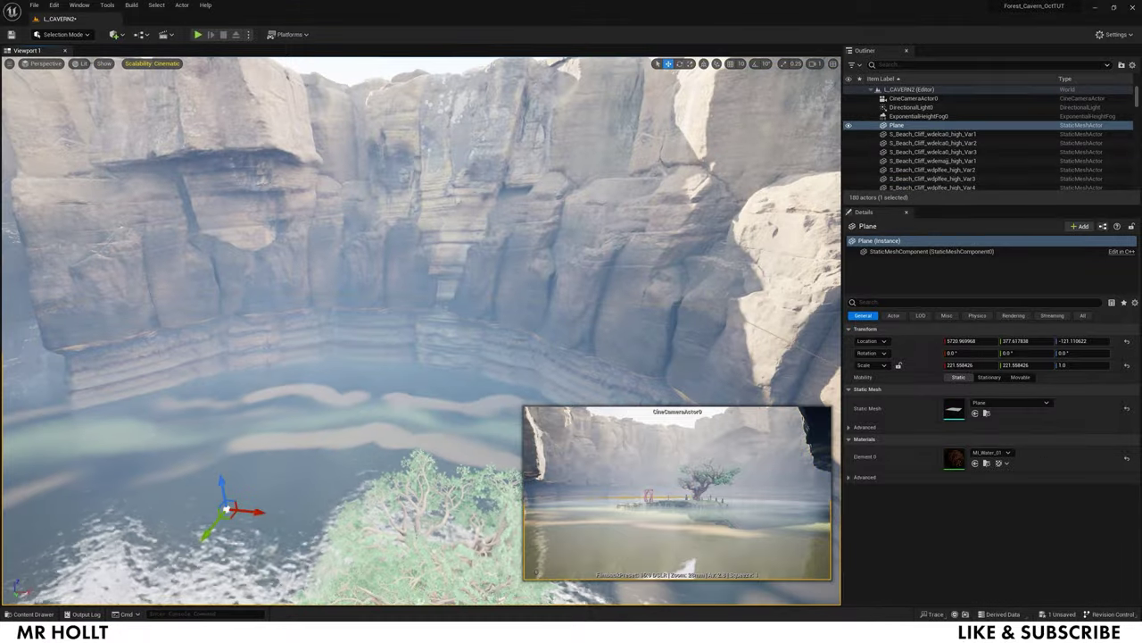
Place another S_Beach_Cliff_wdelca0_high_Var1 by the cliff wall, scale it to about 23.6, rotate it and set it into the wall
key("ctrl+space")
left_click_drag(447, 396, 697, 407)
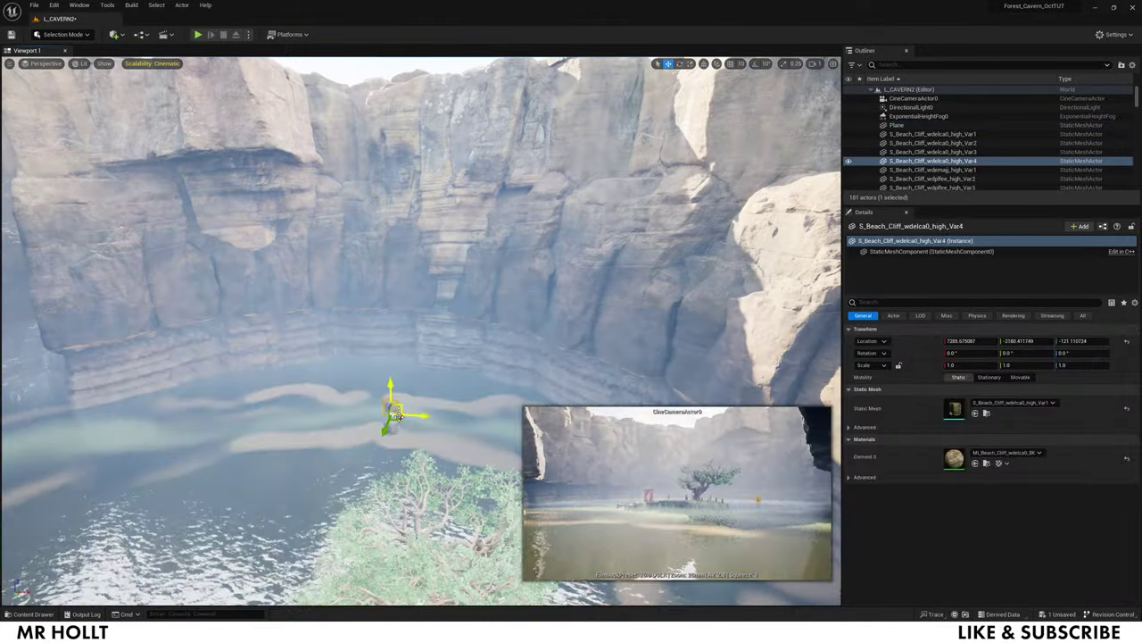
key("w")
key("e")
key("w")
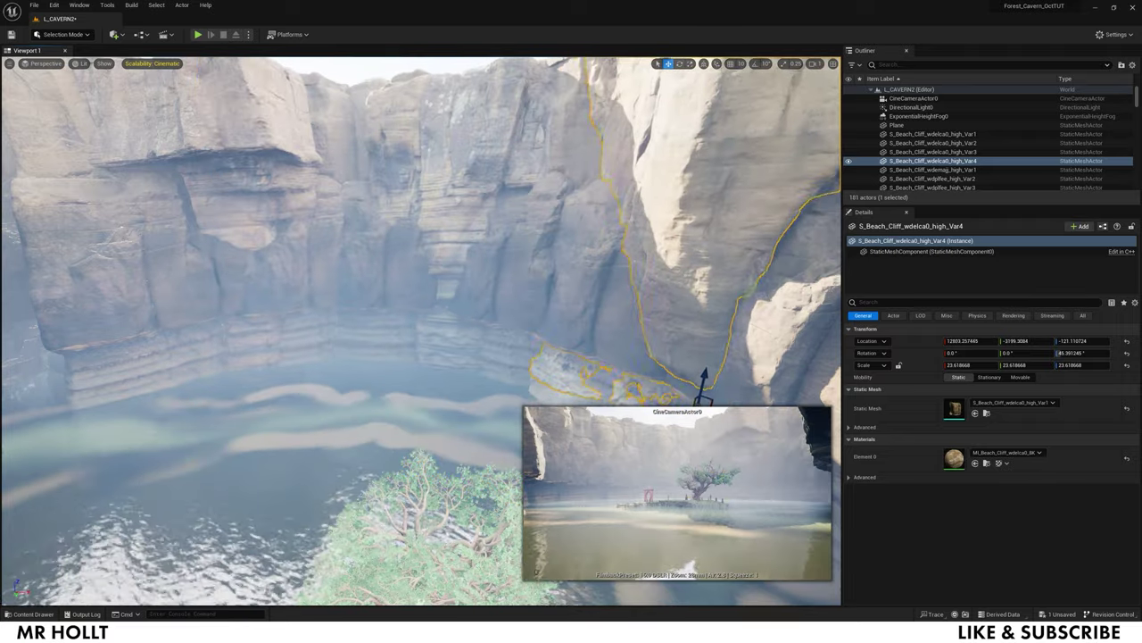
Try to rotate the S_Beach_Cliff_wdemajj_high_Var1 mesh in the wall and undo the change
left_click(446, 419)
right_click_drag(446, 419, 446, 393)
left_click(561, 205)
key("r")
right_click_drag(535, 426, 494, 420)
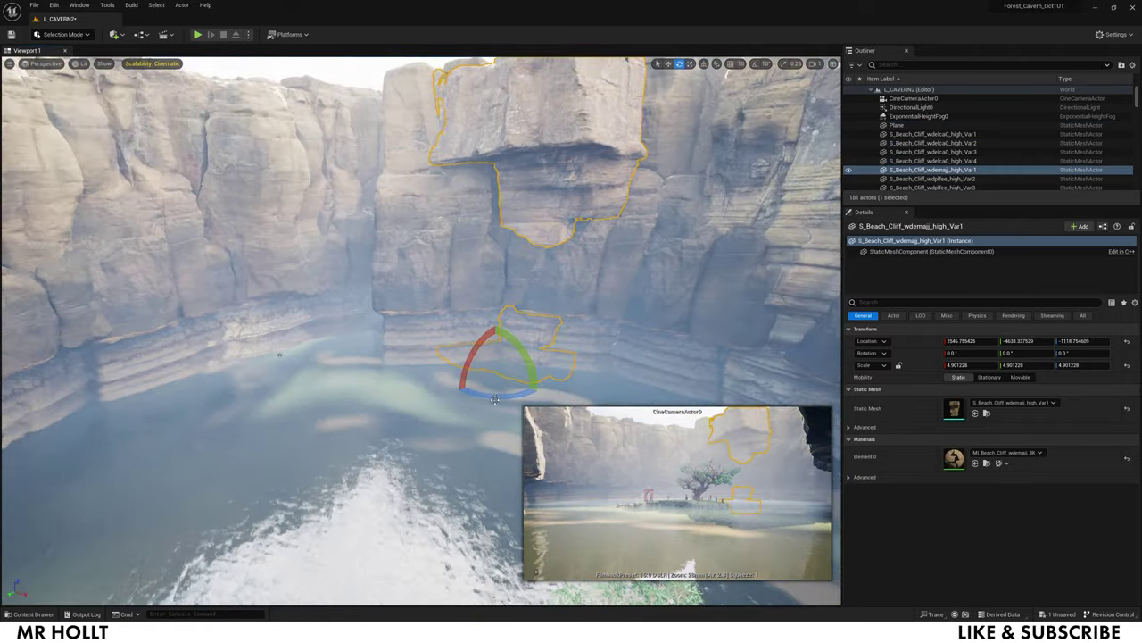
key("w")
left_click(495, 400)
key("e")
key("ctrl+z")
key("r")
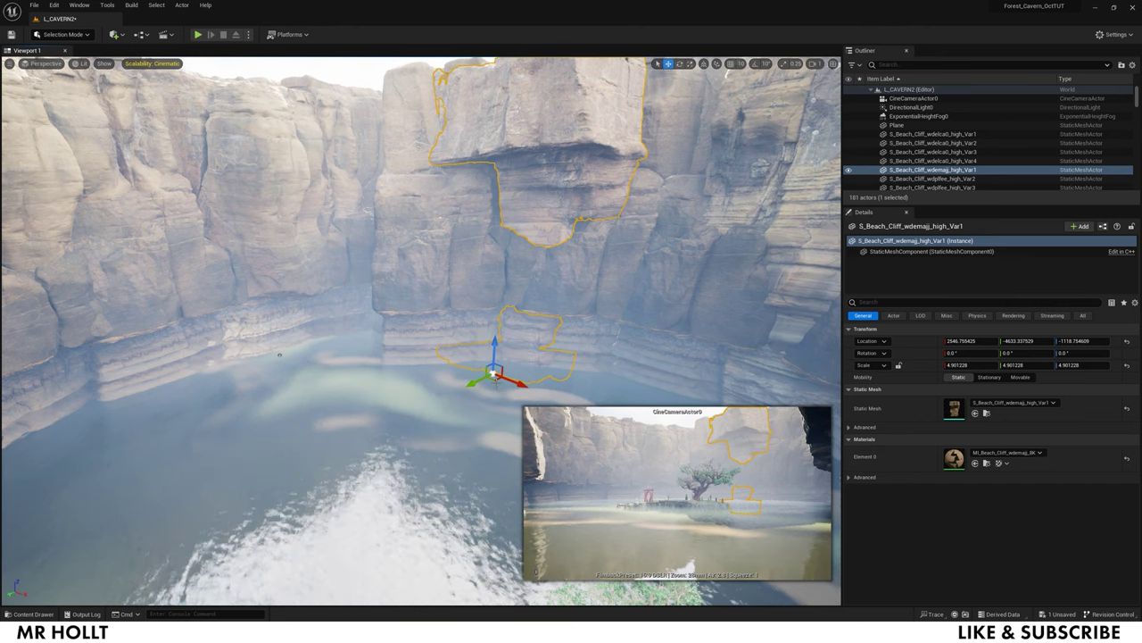
Try a rotated copy of the wdemajj cliff mesh on the adjoining wall and delete it
left_click_drag(495, 379, 272, 379, "alt")
key("e")
key("w")
key("e")
key("w")
left_click(272, 379)
right_click_drag(272, 379, 134, 299)
key("ctrl+z")
left_click_drag(428, 448, 419, 438)
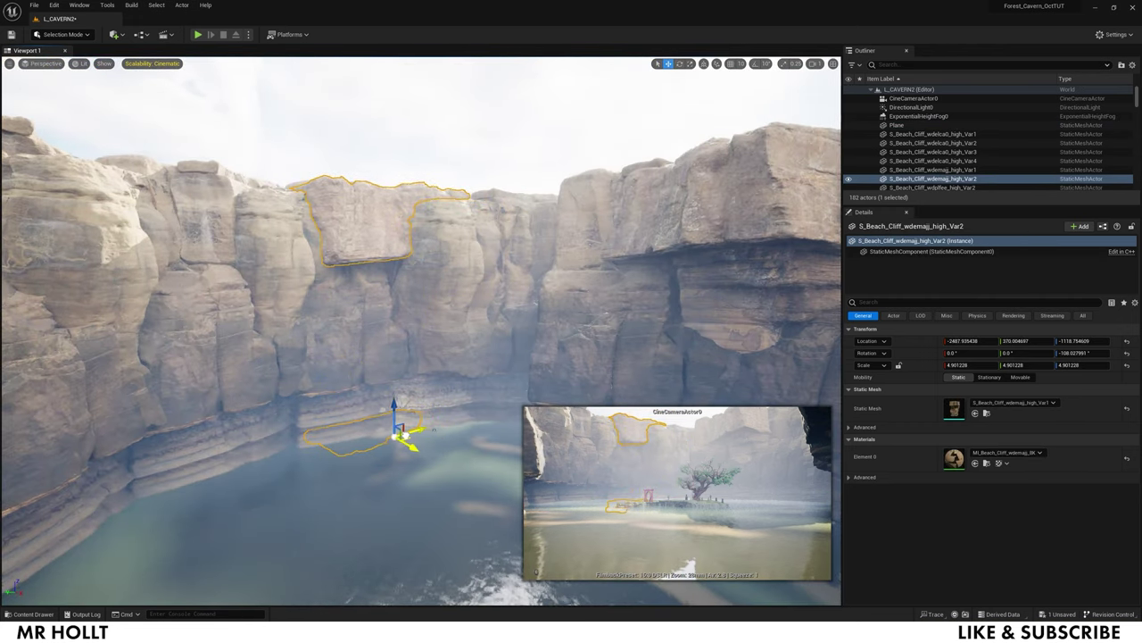
key("Delete")
key("ctrl+z")
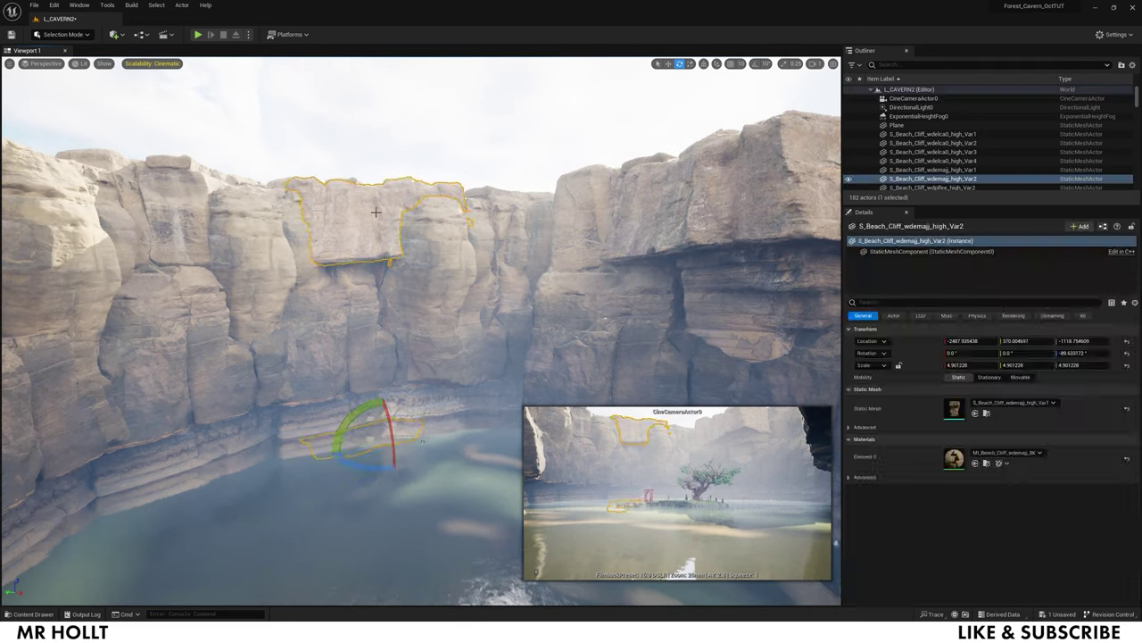
key("Delete")
Place S_Beach_Cliff_xekkefiqx_high_Var1 against the adjoining cliff wall, undo the inverted scaling, then enlarge and rotate the mesh
key("ctrl+space")
left_click(826, 383)
left_click_drag(825, 384, 375, 373)
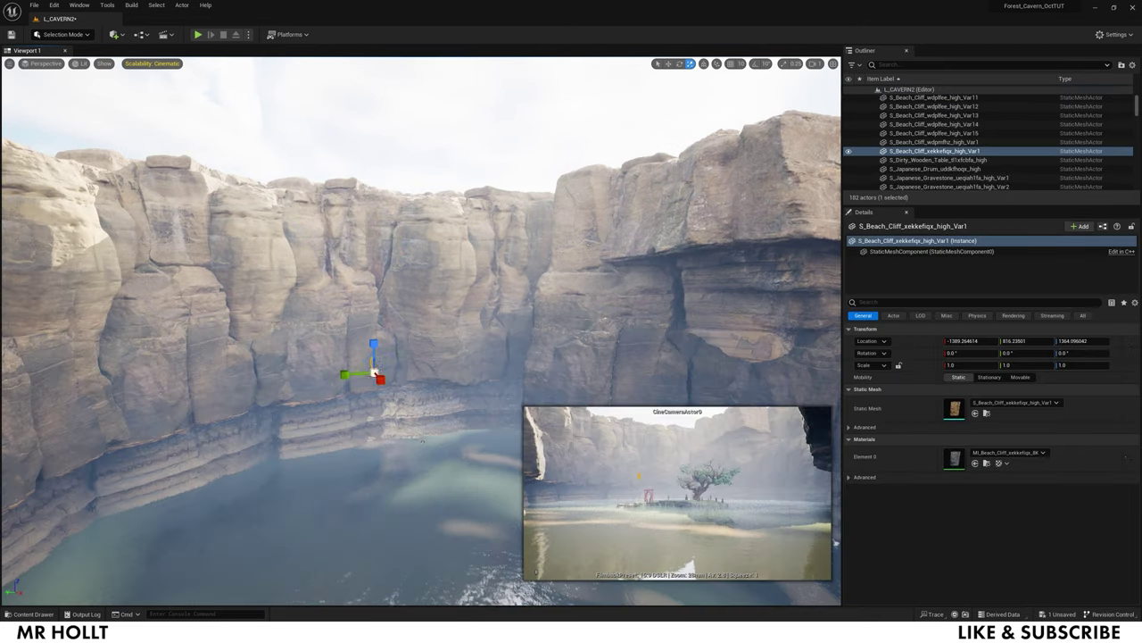
key("ctrl+z")
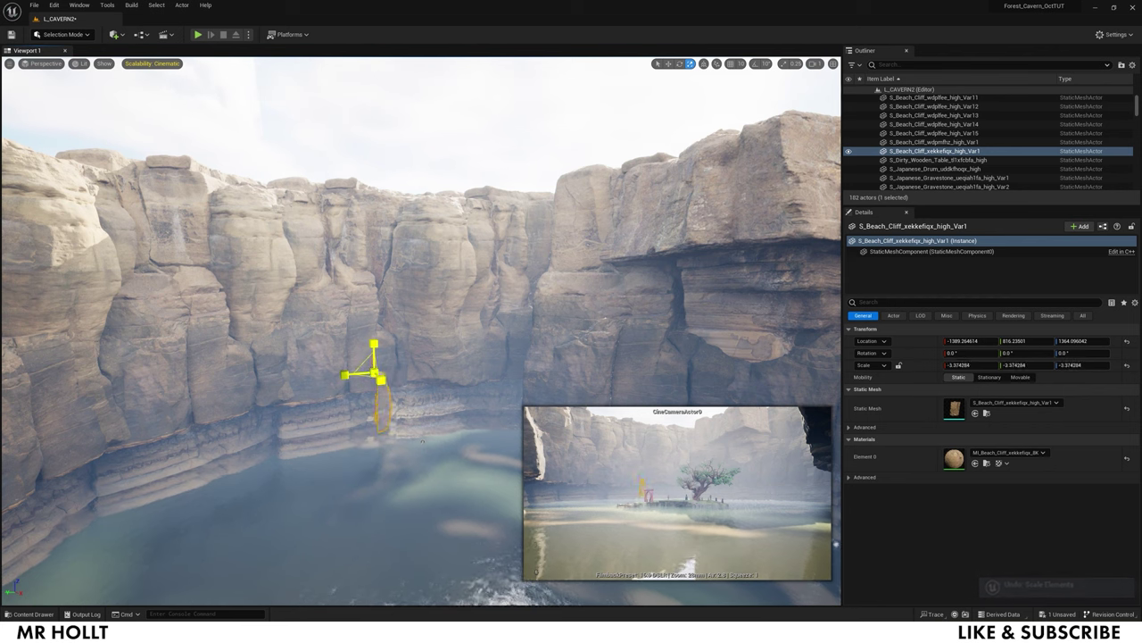
left_click_drag(375, 373, 420, 340)
key("e")
left_click_drag(350, 387, 413, 387)
Move a copy of the xekkefiqx cliff mesh into the wall and delete the original
key("w")
left_click_drag(376, 352, 500, 415)
left_click(357, 291)
right_click_drag(357, 291, 344, 254)
left_click(335, 290)
key("Delete")
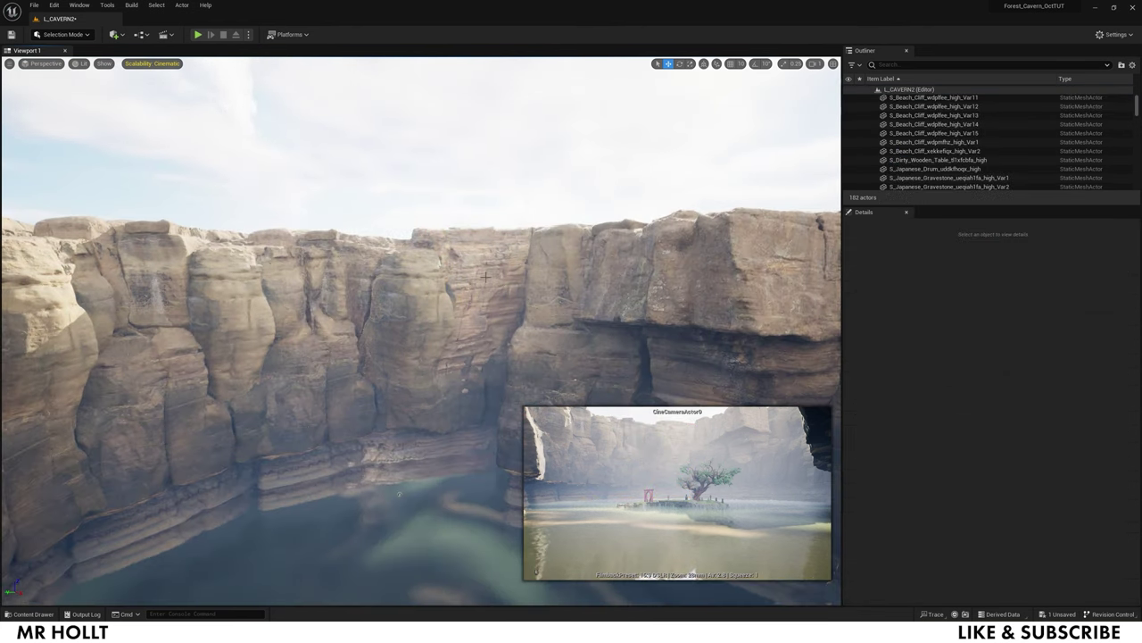
Place S_Beach_Cliff_wdelcfu_high_Var1 beside the cliff wall and scale it to about 23.4
left_click(473, 419)
left_click(438, 489)
right_click_drag(438, 489, 402, 562)
key("ctrl+space")
left_click(505, 387)
left_click_drag(506, 389, 426, 367)
key("ctrl+z")
key("ctrl+z")
key("ctrl+y")
Rotate the wdelcfu cliff mesh to about -105 degrees and set it against the wall with its base at the lake's edge
key("w")
key("e")
key("w")
key("w")
right_click_drag(430, 343, 423, 346)
left_click_drag(429, 342, 437, 387)
left_click_drag(432, 345, 432, 342)
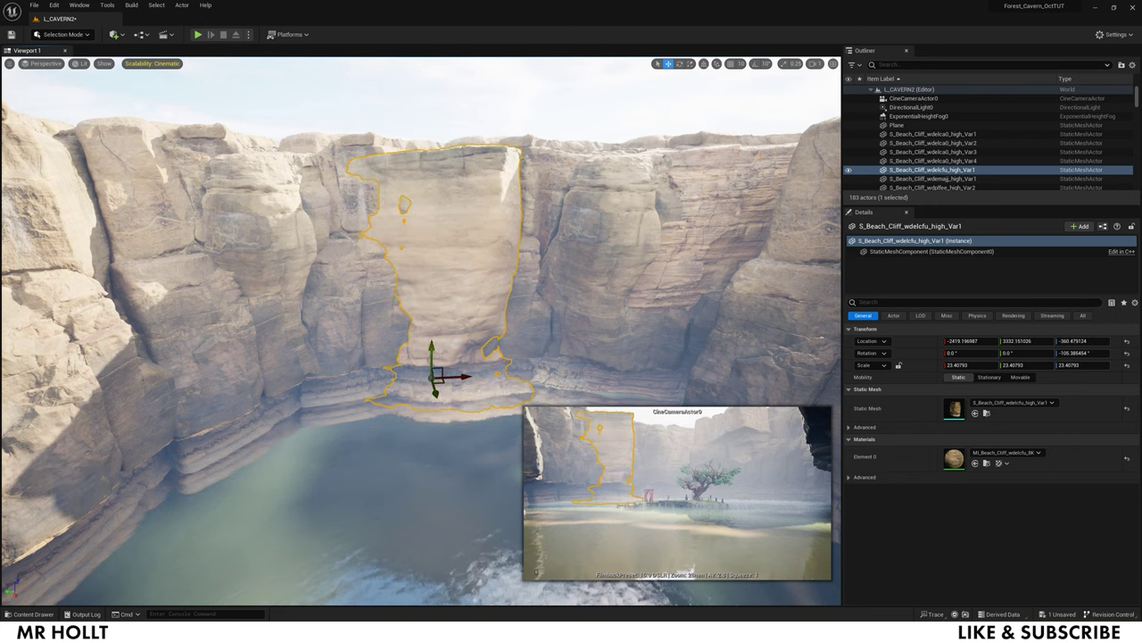
Turn the wdelcfu cliff mesh slightly to blend it with the neighbouring rock
left_click(487, 453)
key("ctrl+z")
left_click(598, 259)
right_click_drag(488, 454, 517, 437)
right_click_drag(348, 375, 393, 360)
left_click(348, 375)
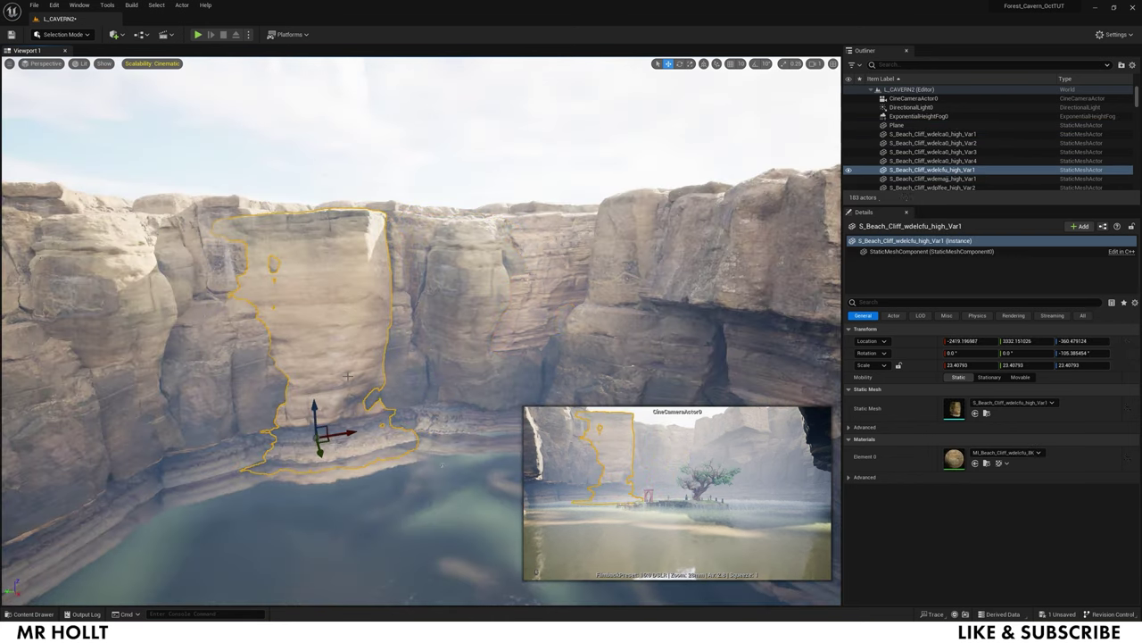
key("e")
mouse_move(339, 433)
left_mouse_down()
mouse_move(362, 430)
mouse_move(319, 437)
left_mouse_up()
Duplicate the S_Beach_Cliff_wdplfee_high_Var14 mesh along the wall to extend the cliff, and rotate the original
left_click(387, 201)
right_click_drag(387, 202, 188, 250)
left_click(555, 299)
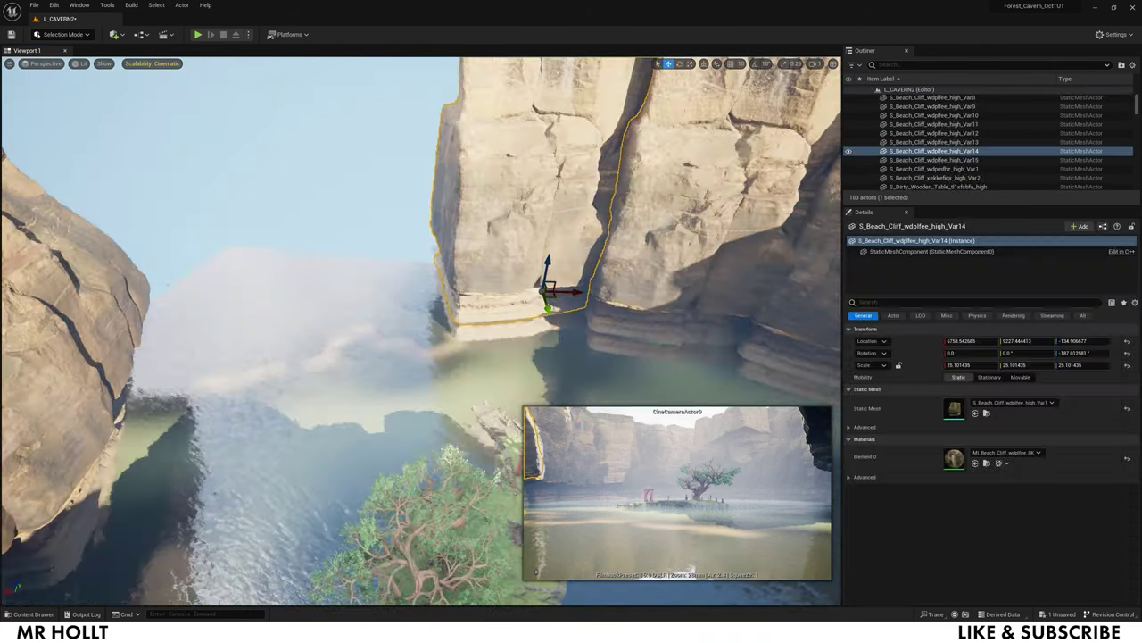
left_click_drag(556, 299, 447, 291, "alt")
left_click(551, 304)
key("e")
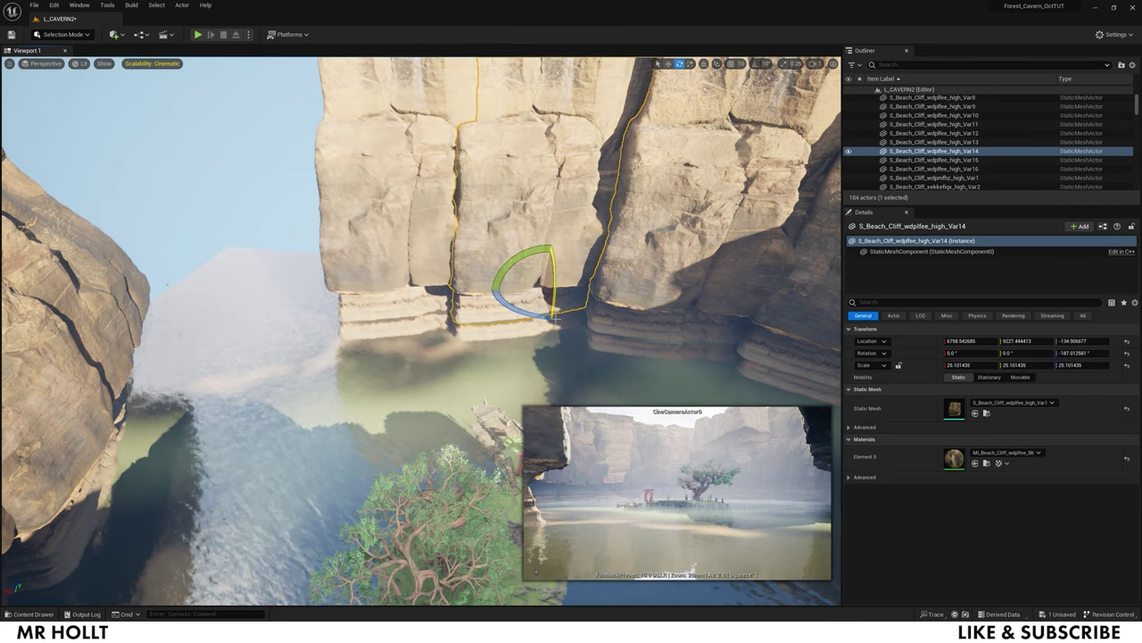
left_click_drag(555, 319, 603, 312)
Rotate the adjoining S_Beach_Cliff_wdplfee_high_Var15 mesh to about -151 degrees and reposition it in the wall
left_click(658, 328)
left_click_drag(675, 334, 638, 324)
key("w")
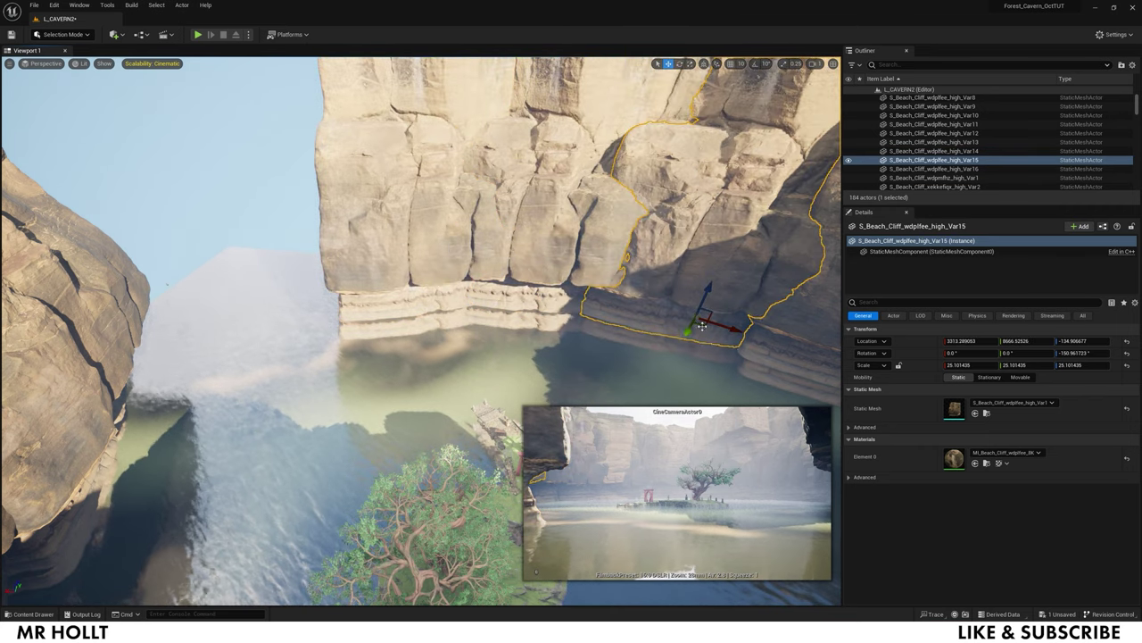
left_click_drag(702, 294, 699, 308)
right_click_drag(699, 308, 857, 312)
Browse the Megascans static meshes and place S_Nordic_Beach_Rock_Formation_ukolajj_high_Var1 in the foreground water beside the overhanging cliff
key("s")
right_click_drag(422, 332, 491, 325)
right_click_drag(641, 431, 641, 431)
key("ctrl+space")
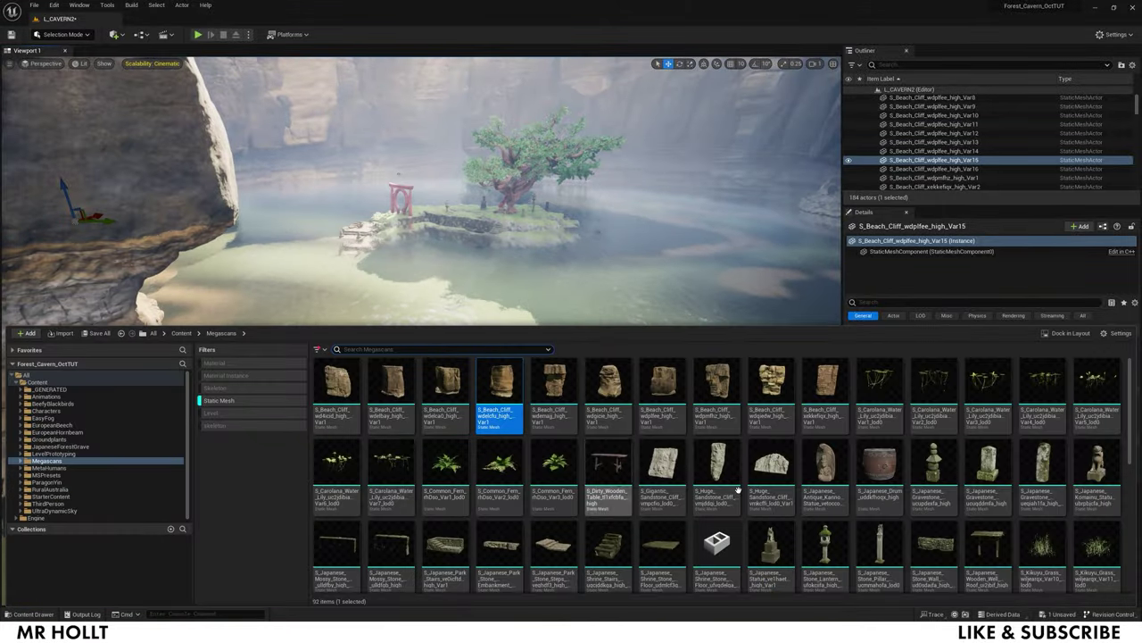
scroll(749, 508, "down", 10)
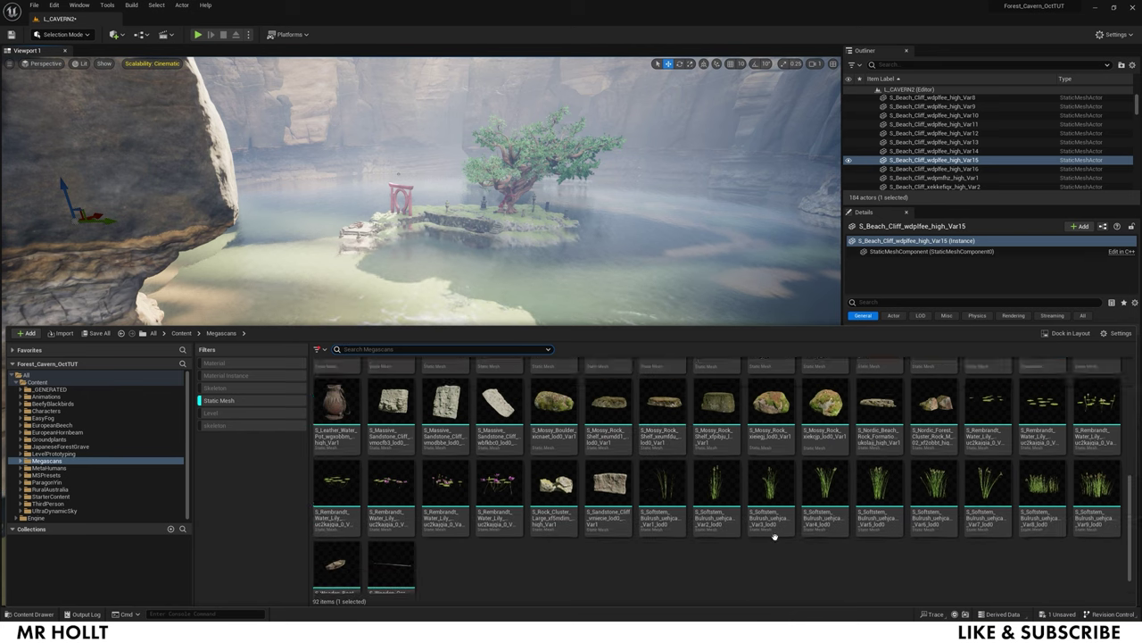
scroll(767, 526, "up", 5)
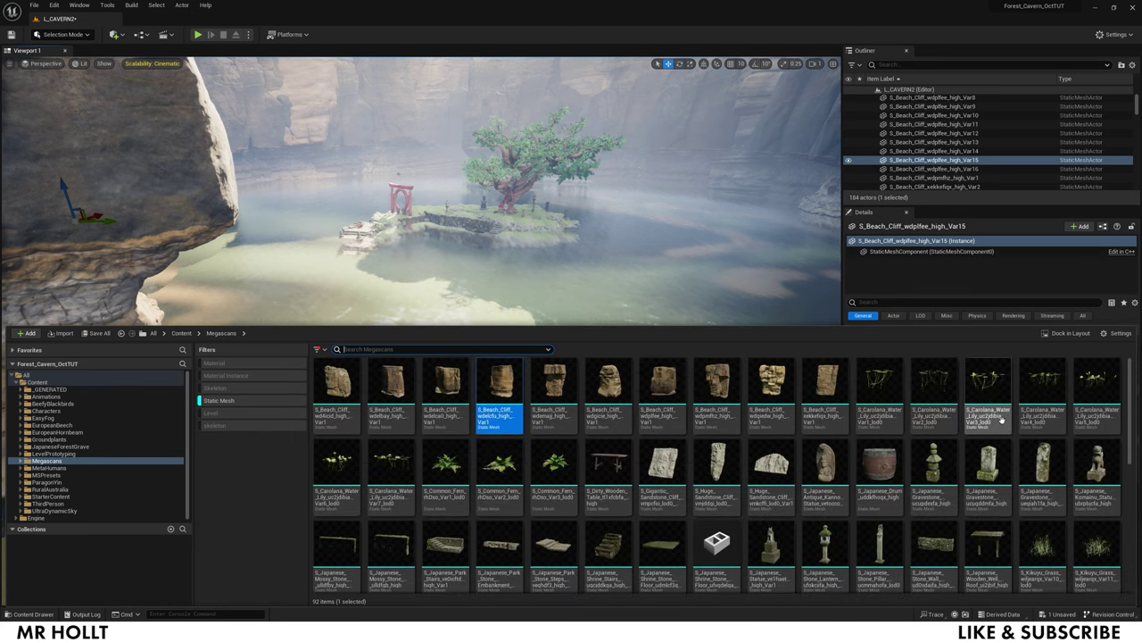
scroll(765, 468, "down", 2)
left_click(712, 473)
scroll(765, 482, "down", 3)
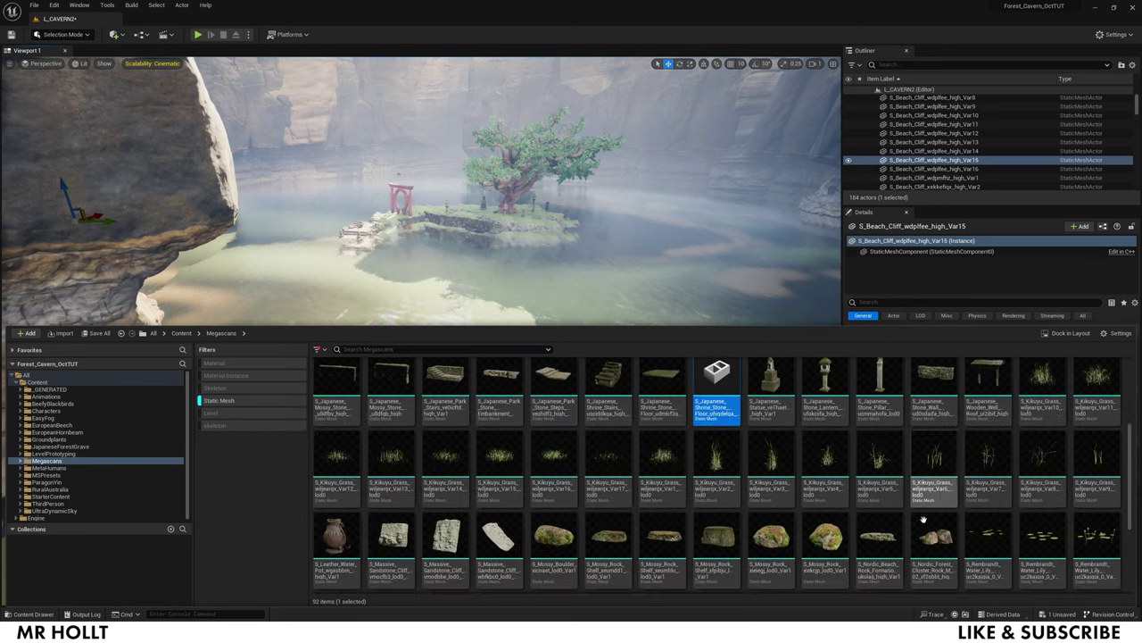
left_click_drag(880, 536, 386, 403)
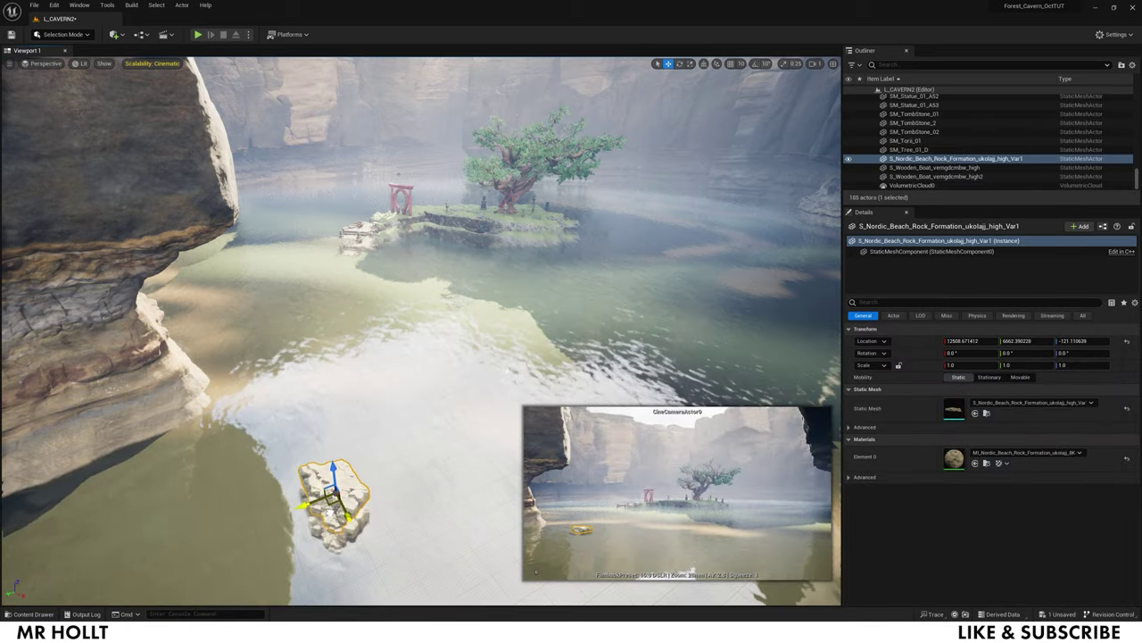
Pilot CineCameraActor0, lower it close to the water with about 2.2 degrees pitch and 209.8 degrees yaw, and leave the camera view
left_click_drag(1138, 178, 1138, 89)
right_click(910, 98)
left_click(964, 184)
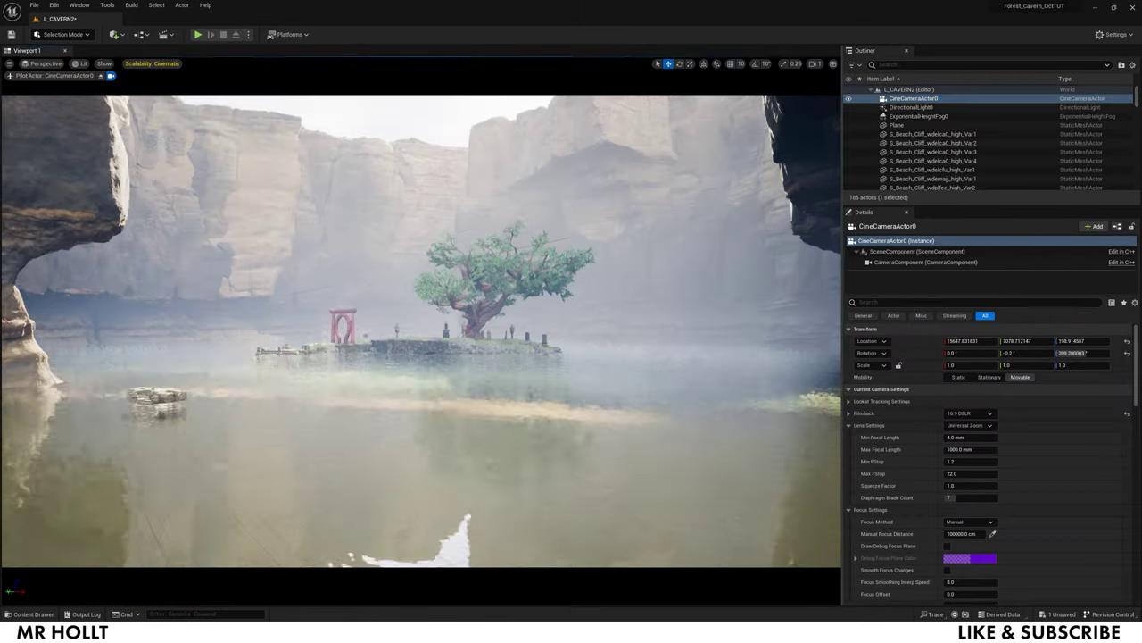
mouse_move(420, 330)
right_mouse_down()
mouse_move(413, 334)
mouse_move(415, 321)
right_mouse_up()
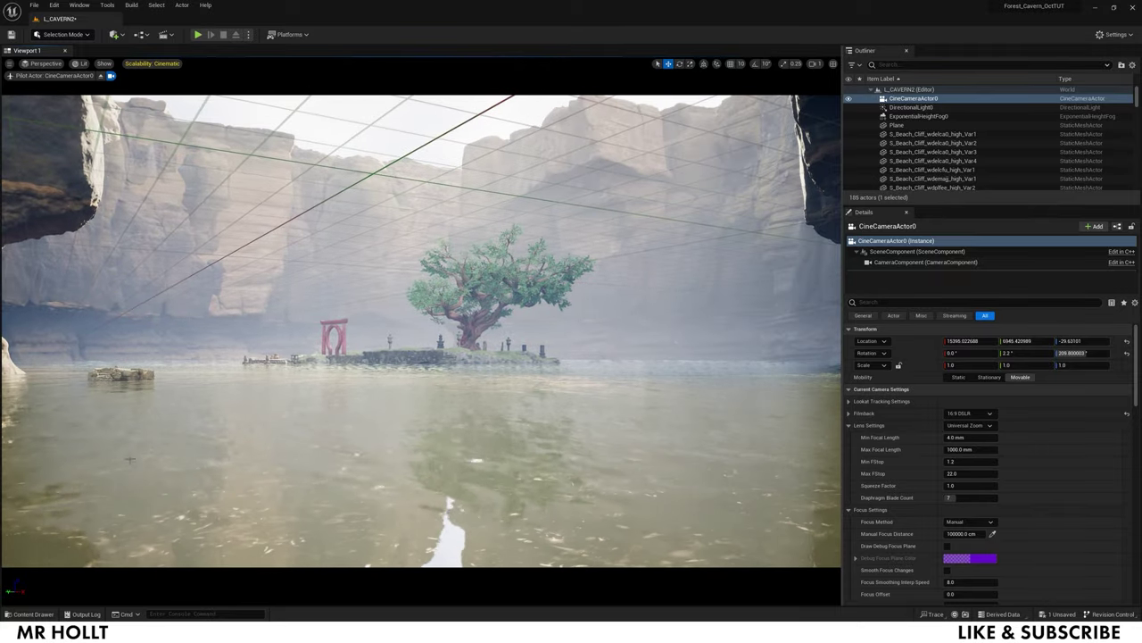
left_click(121, 374)
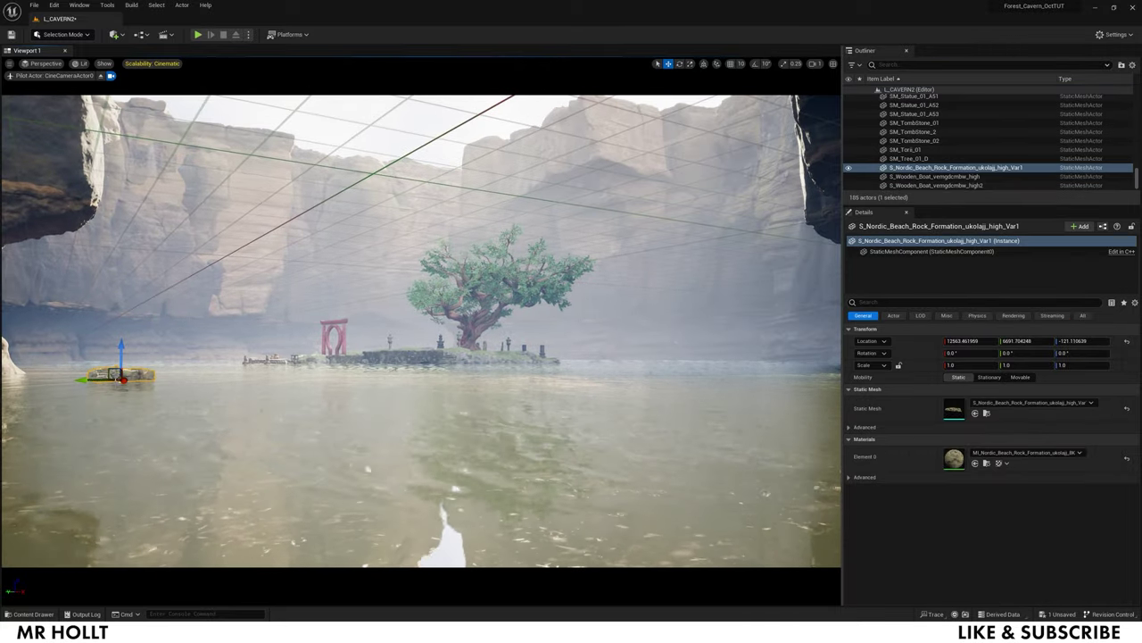
left_click(110, 76)
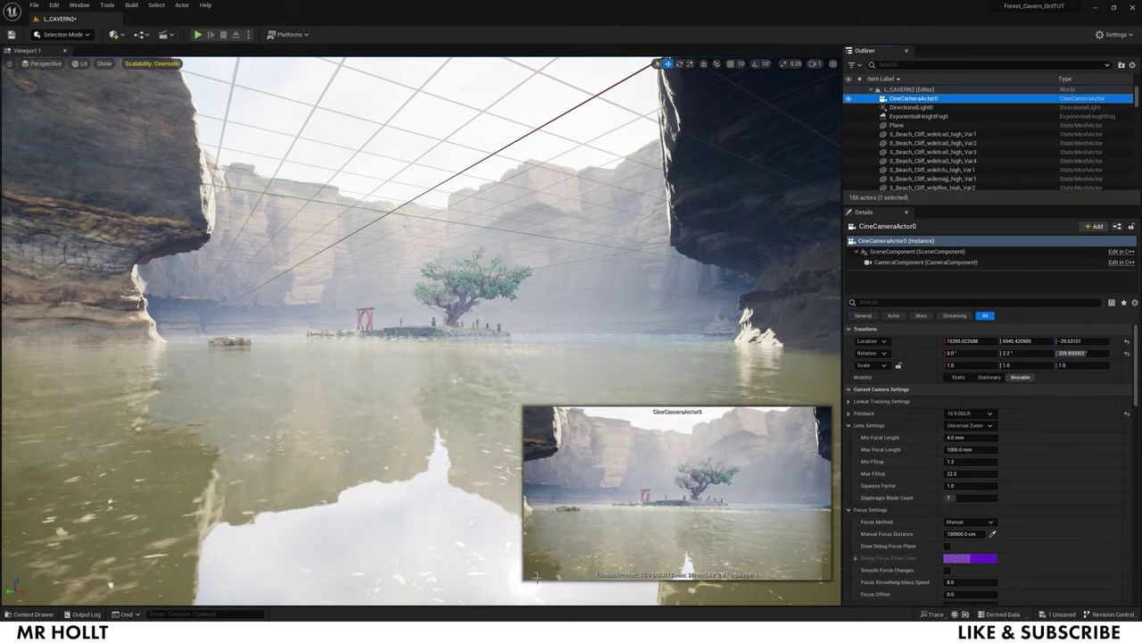
Scale the Nordic beach rock formation to about 2.3 near the camera and arrange two rotated copies with it as a rocky shore
right_click_drag(538, 578, 536, 603)
left_click(436, 242)
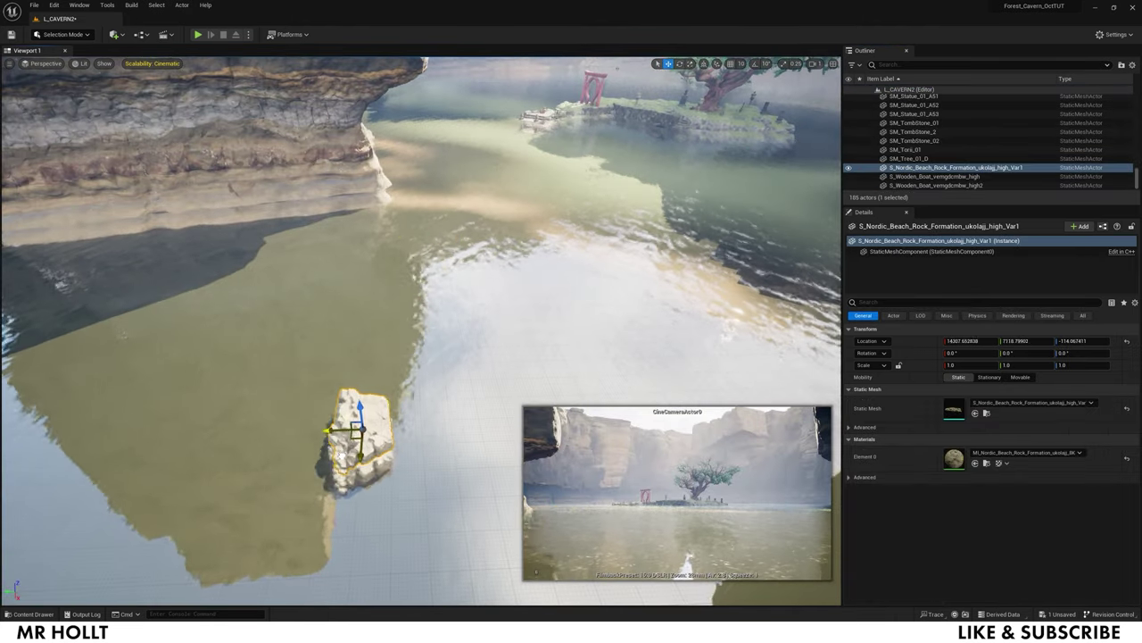
key("r")
left_click_drag(370, 452, 440, 364)
key("w")
right_click_drag(429, 375, 482, 374)
key("e")
key("w")
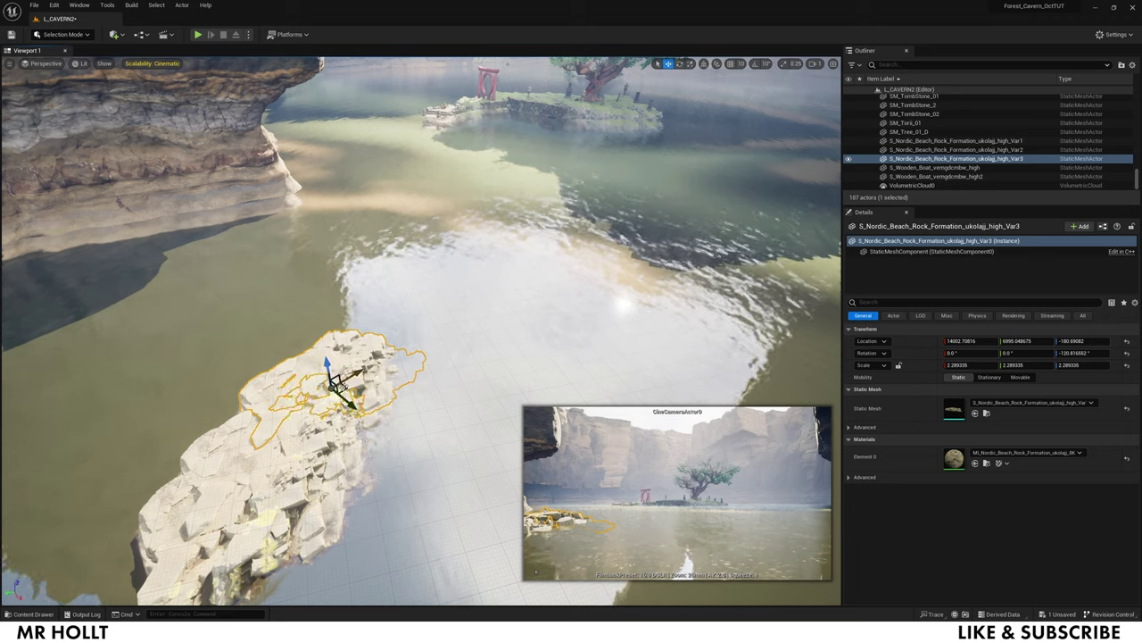
Duplicate the rock formation three times onto the opposite foreground shore, rotating the last copy to about -275 degrees
left_click_drag(342, 400, 679, 387, "alt")
right_click_drag(535, 357, 643, 357)
key("e")
left_click_drag(473, 361, 540, 384)
key("w")
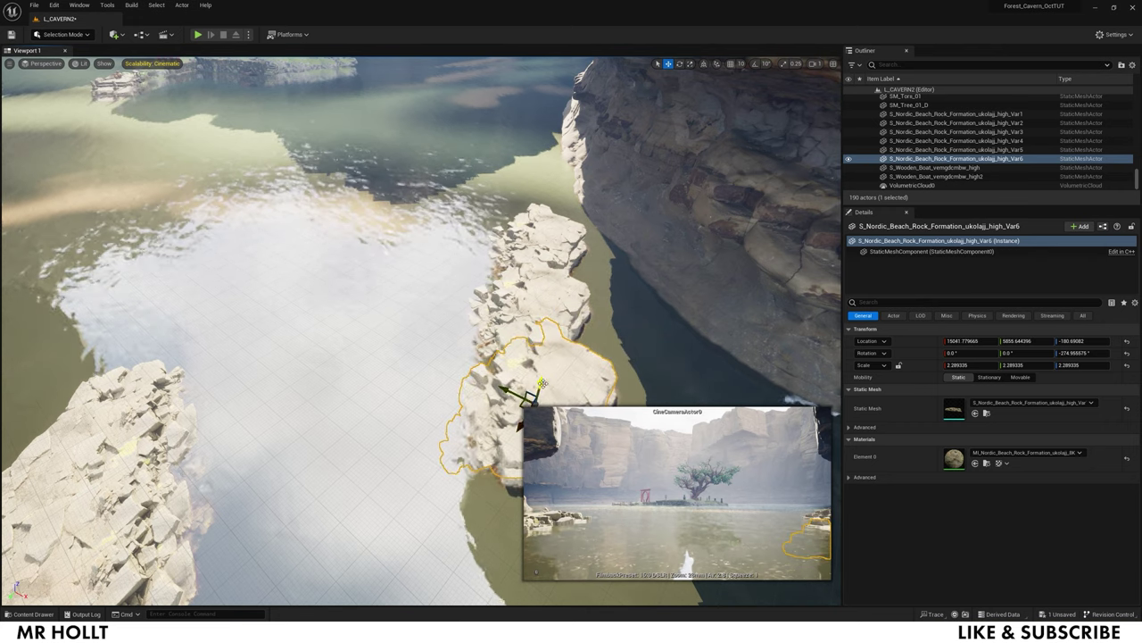
right_click_drag(539, 385, 500, 385)
Place S_Nordic_Forest_Cluster_Rock_M_02_xf2obbt_high_Var1 in the lake before the island and sink a copy of the beach rock formation beside it
key("ctrl+space")
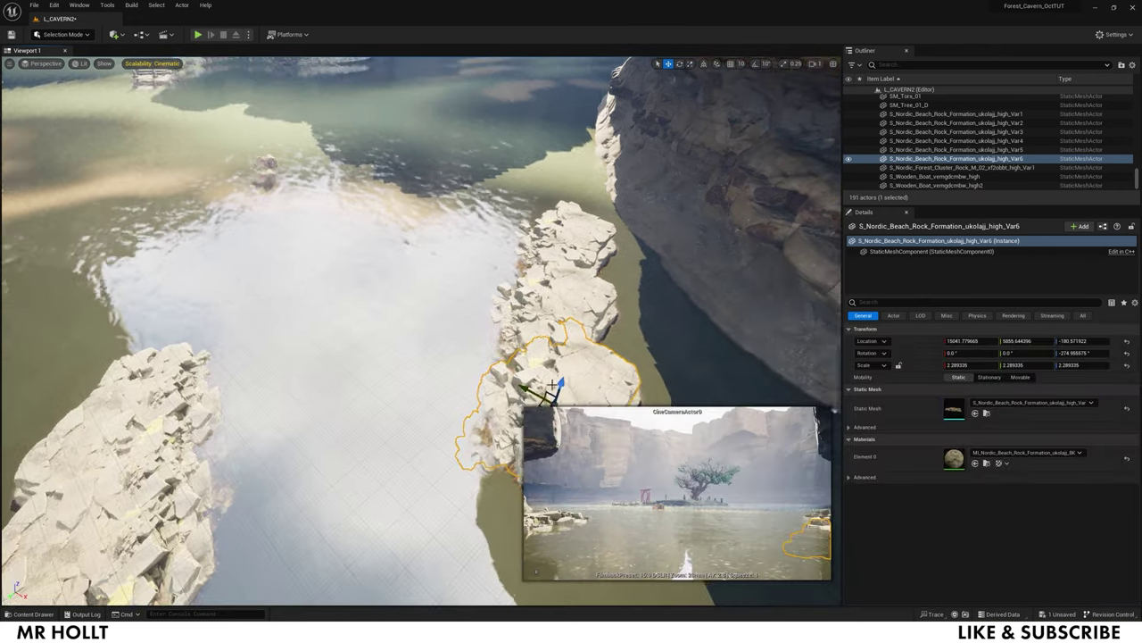
left_click(264, 183)
left_click_drag(253, 189, 499, 116)
right_click_drag(499, 116, 580, 36)
left_click_drag(434, 230, 435, 234)
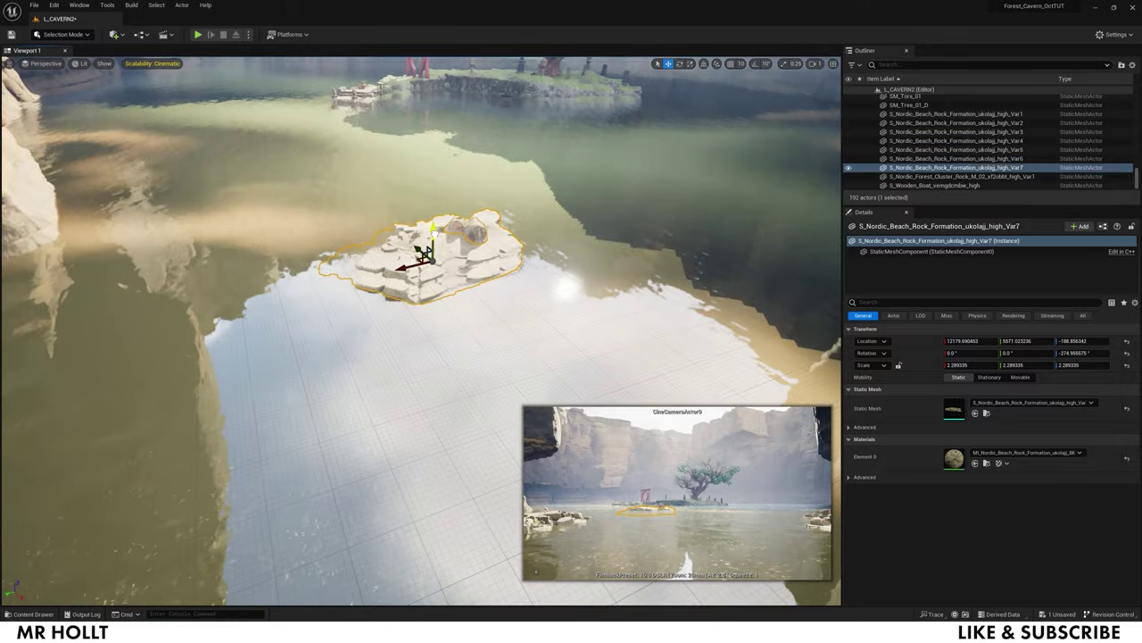
left_click(463, 231)
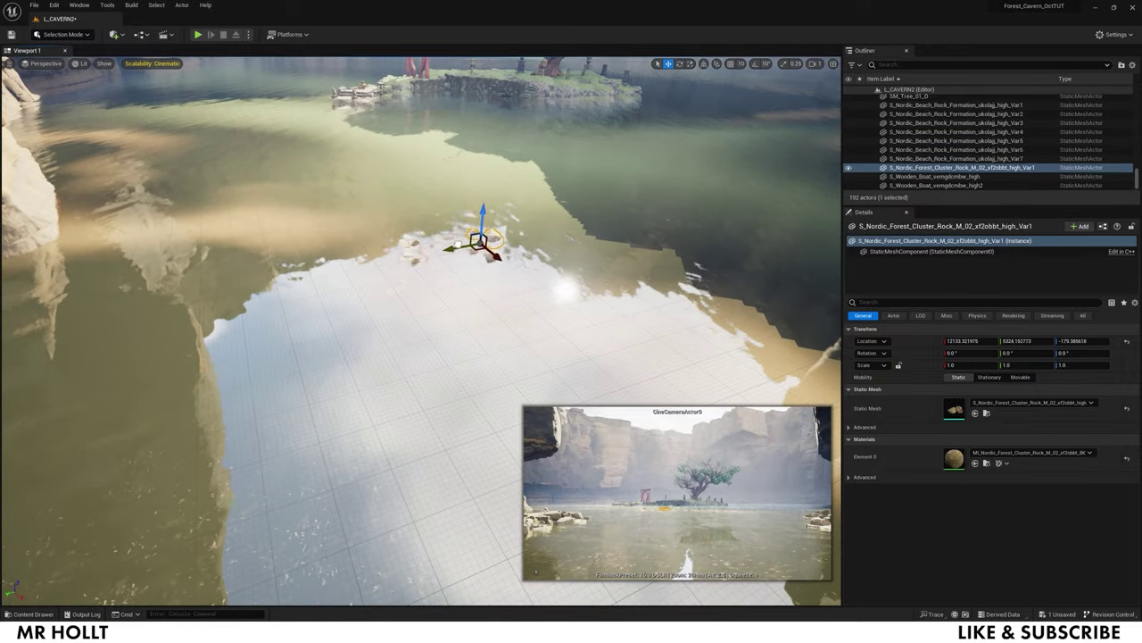
Duplicate the sunken beach rock formation closer to the island, rotating it to about -396 degrees with only its peaks above water
left_click(414, 251)
right_click_drag(413, 252, 413, 357)
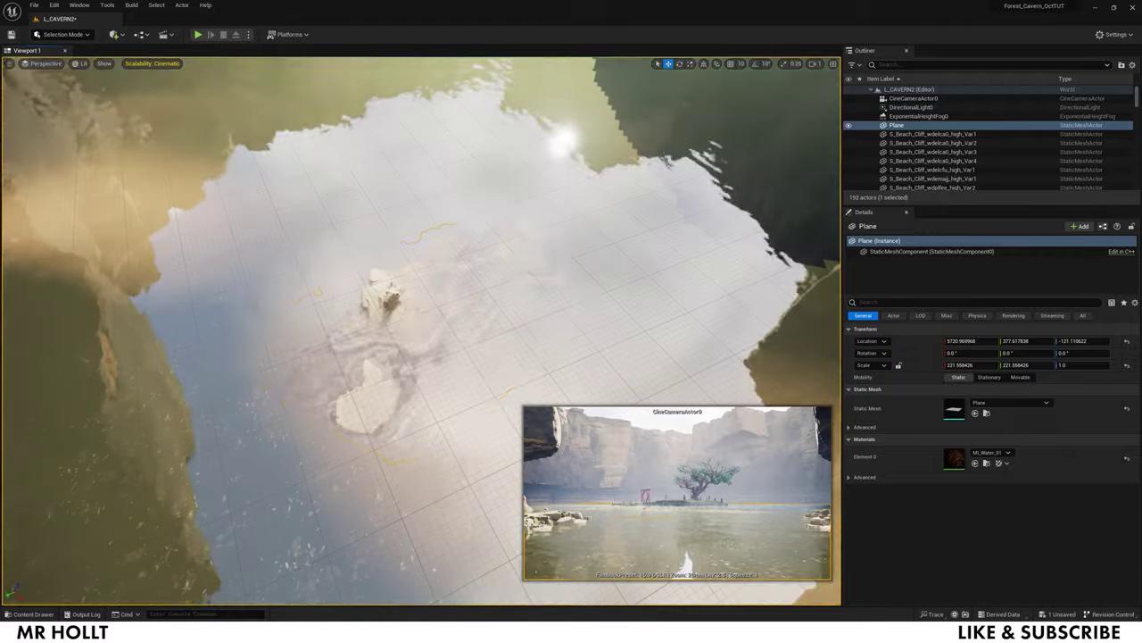
left_click(388, 301)
left_click_drag(412, 323, 351, 65, "alt")
key("r")
right_click_drag(350, 65, 376, 151)
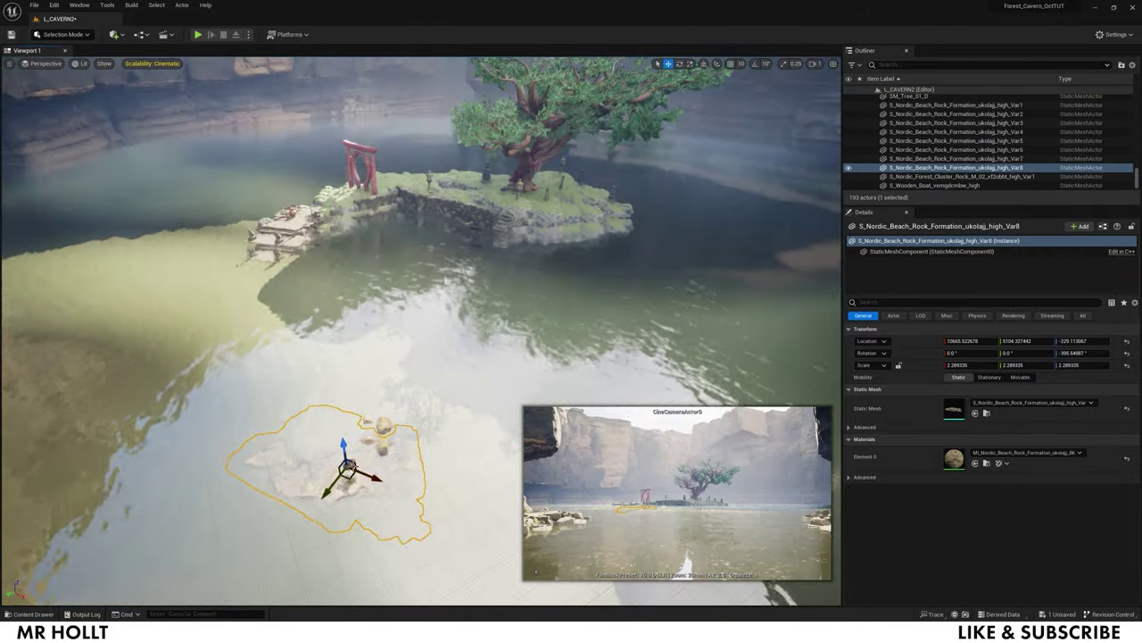
Copy the sunken rock formation and the forest rock cluster to the open water on the other side of the island's front
left_click_drag(357, 471, 711, 379, "alt")
left_click(382, 430)
left_click_drag(384, 431, 711, 355, "alt")
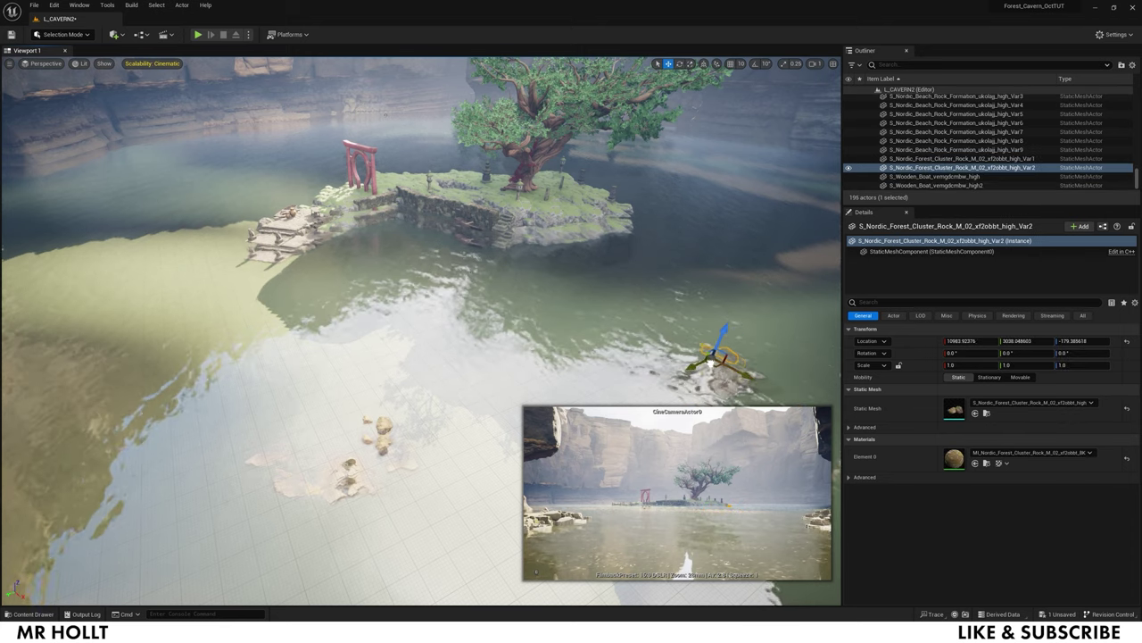
Scatter three more copies of the forest rock cluster across the lake and along the shore below the cliff
right_click_drag(567, 358, 383, 306)
left_click(510, 346)
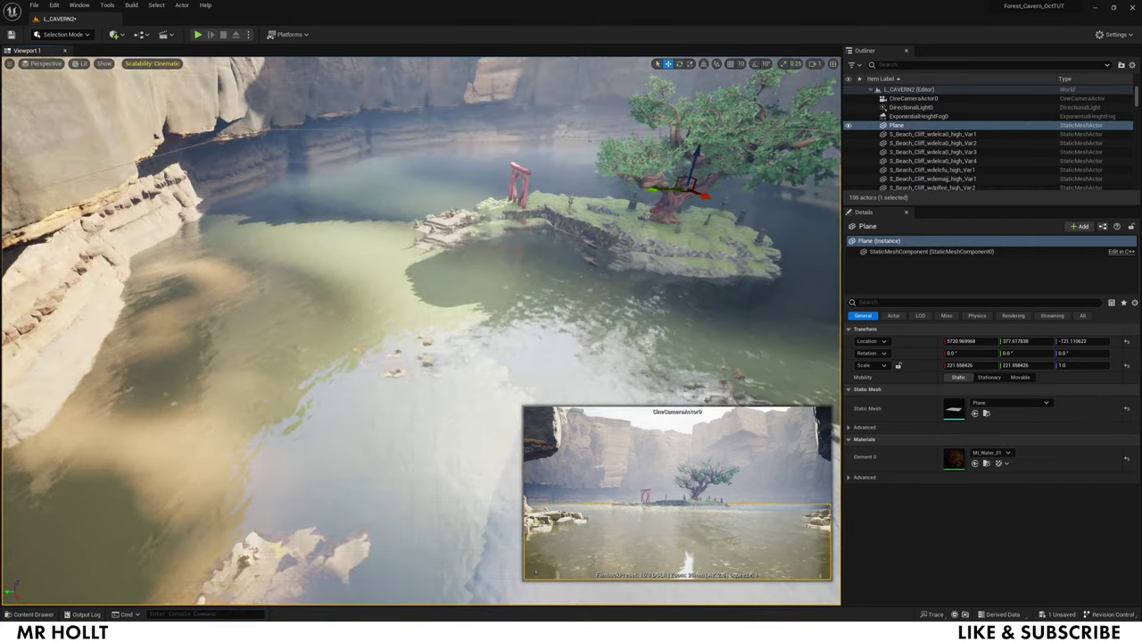
right_click_drag(430, 276, 384, 357)
left_click(482, 260)
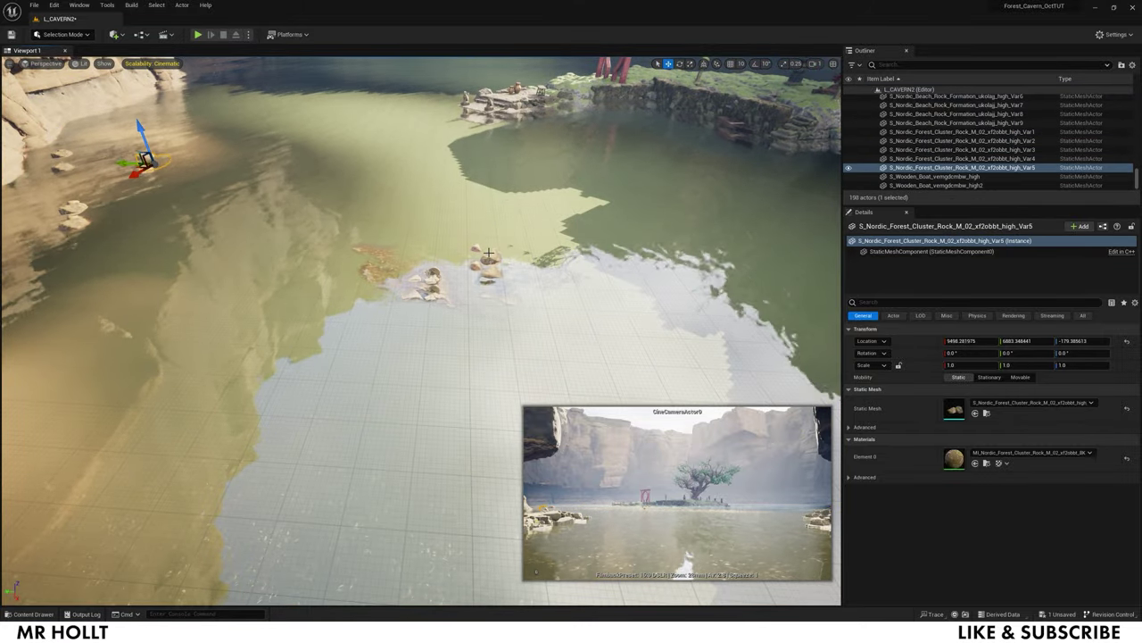
Copy the sunken beach rock formation from the open lake to the shore below the cliff, rotating it to about -533 degrees
left_click(456, 275)
scroll(456, 275, "up", 5)
right_click_drag(456, 275, 456, 215)
left_click(456, 275)
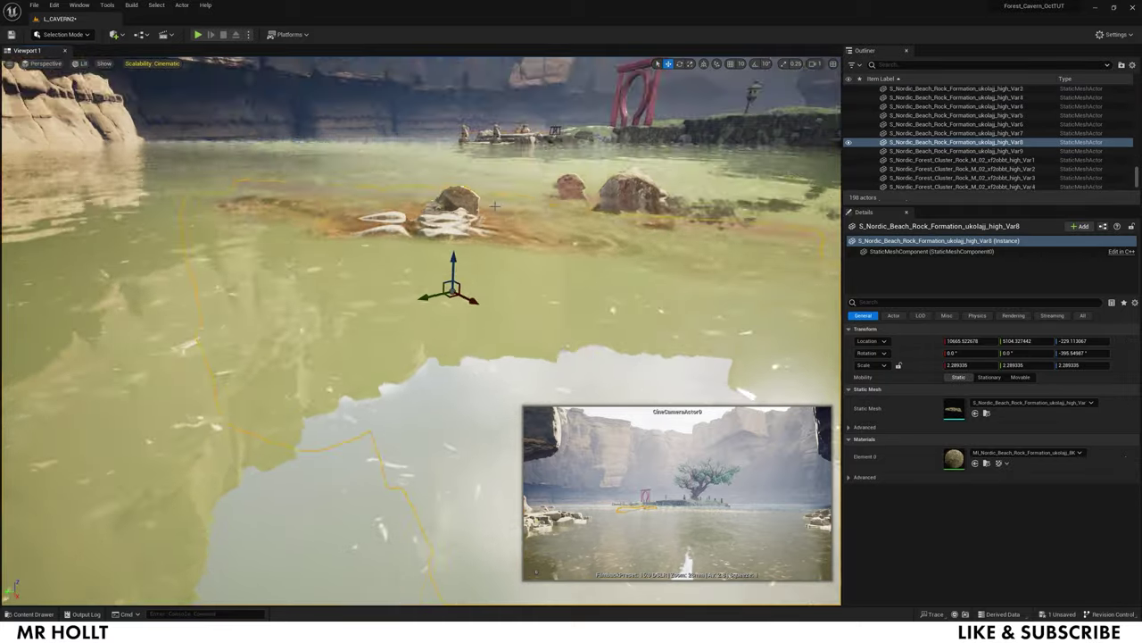
right_click_drag(456, 275, 456, 374)
left_click_drag(453, 327, 156, 152, "alt")
right_click_drag(156, 152, 85, 71)
key("r")
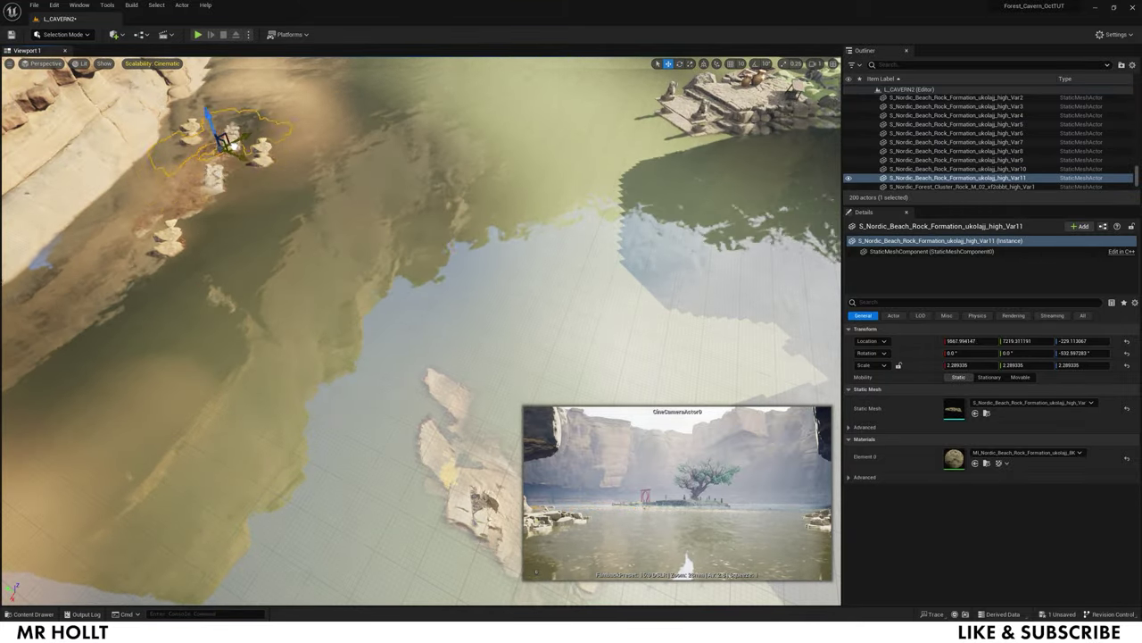
Duplicate the shore's beach rock formation along the waterline toward the near end of the cliff wall
left_click_drag(258, 131, 249, 136, "alt")
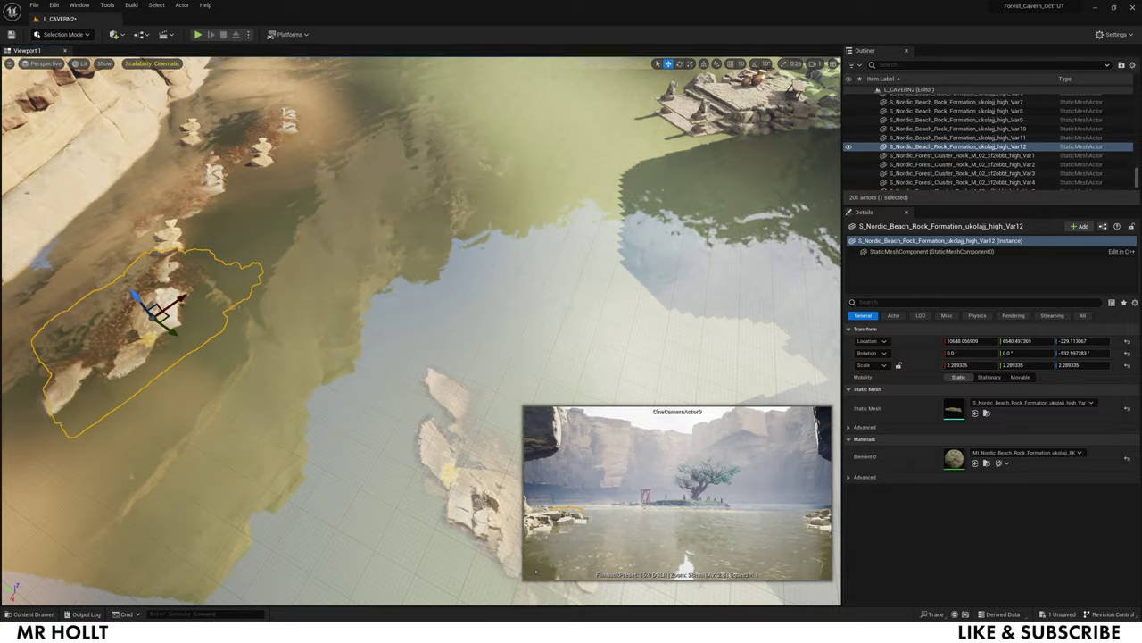
left_click(328, 291)
right_click_drag(327, 290, 169, 295)
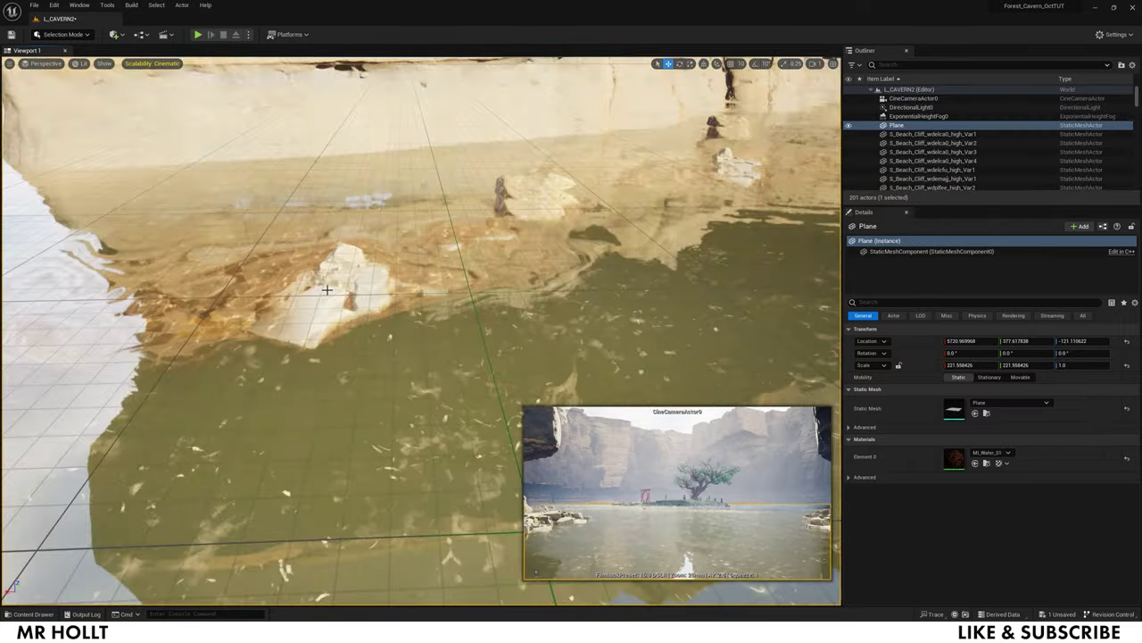
scroll(328, 290, "up", 3)
left_click(339, 260)
key("e")
right_click_drag(339, 260, 286, 308)
key("w")
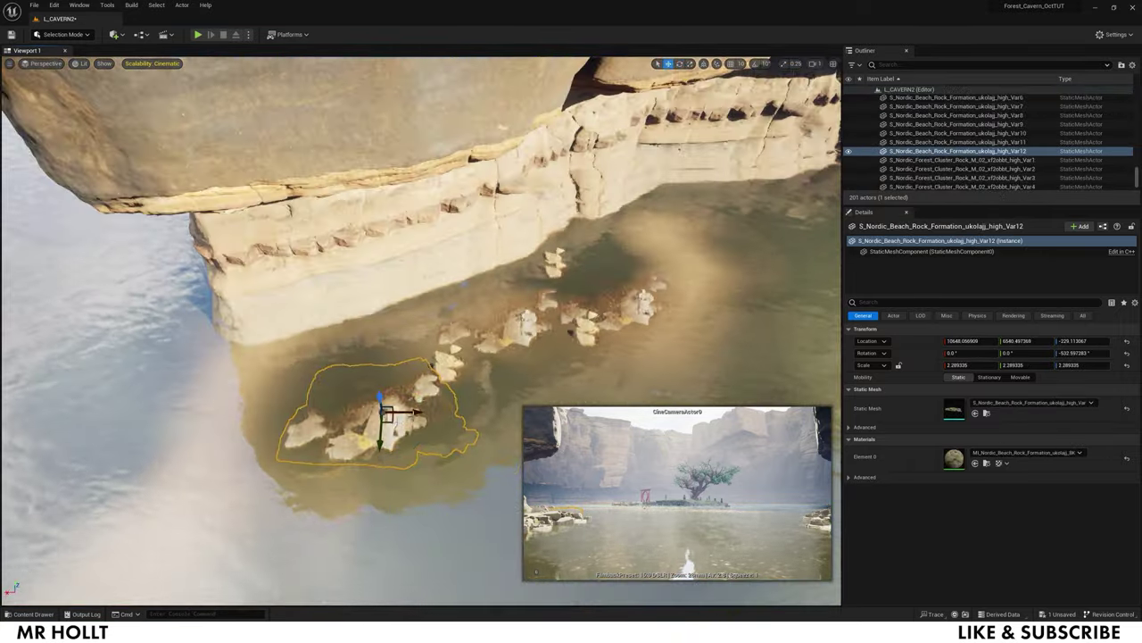
Spread more copies of the beach rock formation along the cliff toward the lake's far end, rotating the distant ones to about -497 degrees
left_click_drag(386, 412, 725, 327, "alt")
key("f")
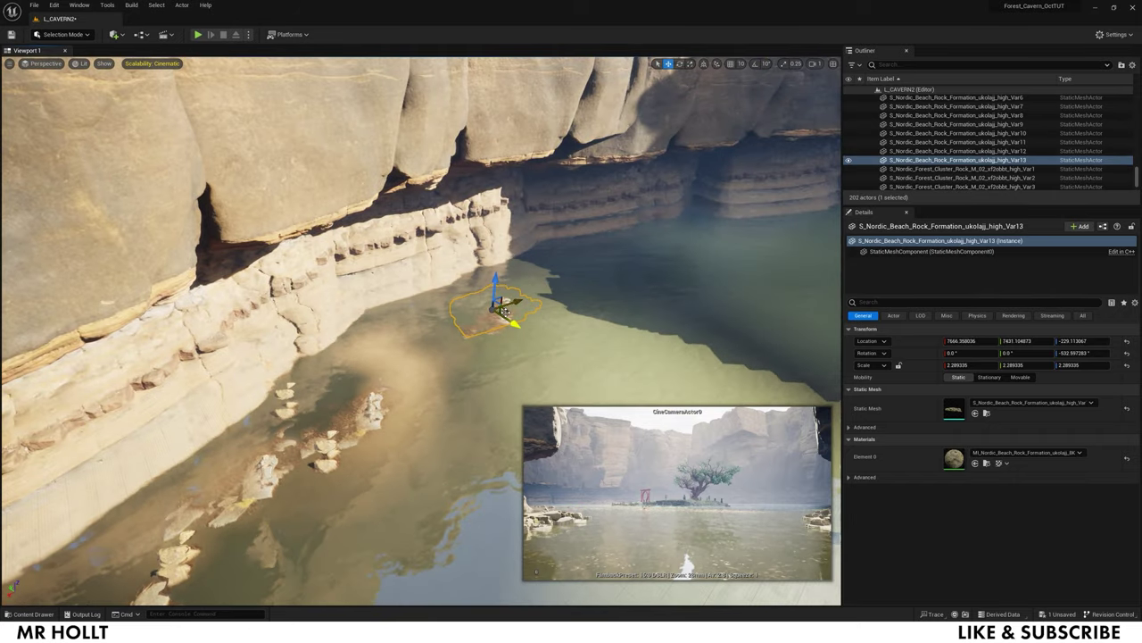
left_click_drag(505, 311, 785, 240, "alt")
right_click_drag(785, 240, 834, 218)
key("e")
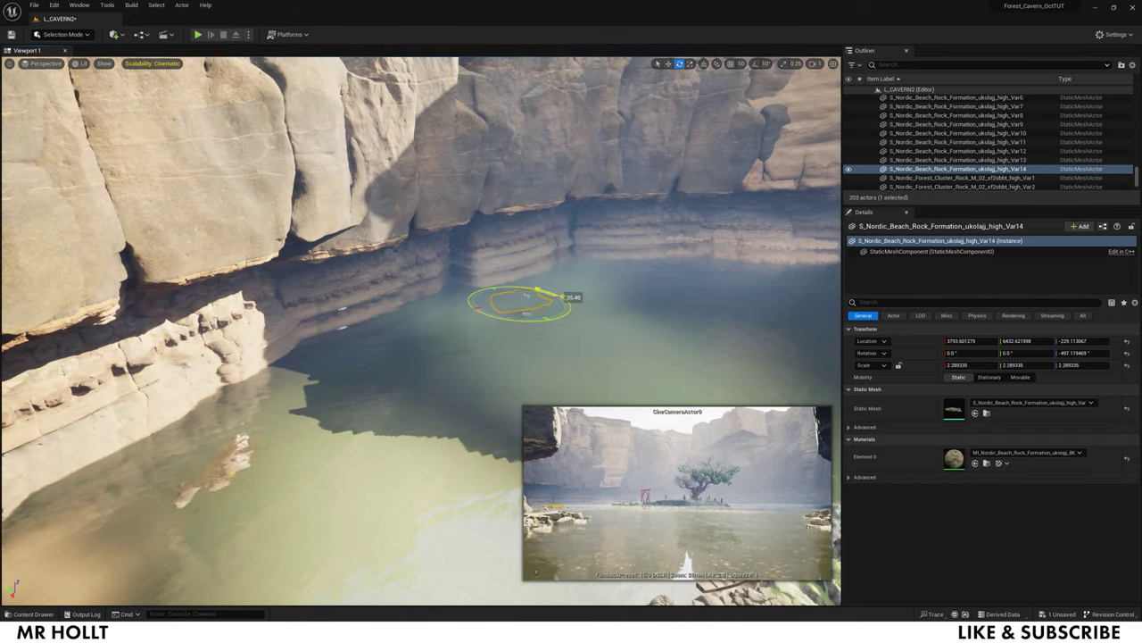
left_click_drag(534, 303, 589, 314, "alt")
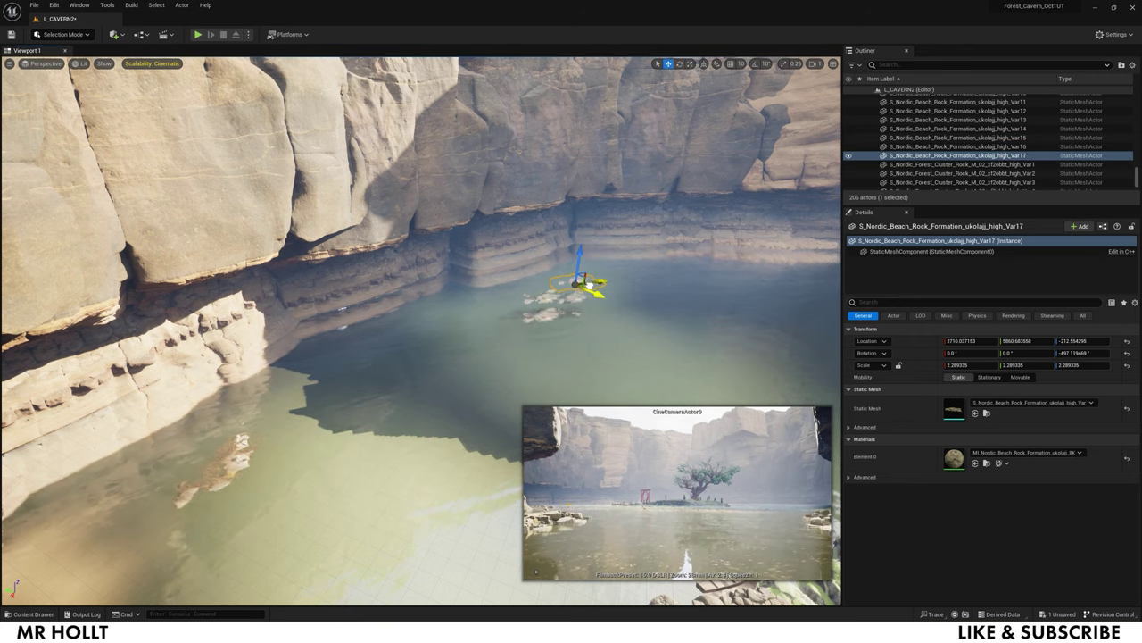
Duplicate the water plane and lower the copy beneath the lake surface to a height of about -242
left_click(589, 331)
right_click_drag(589, 330, 830, 361)
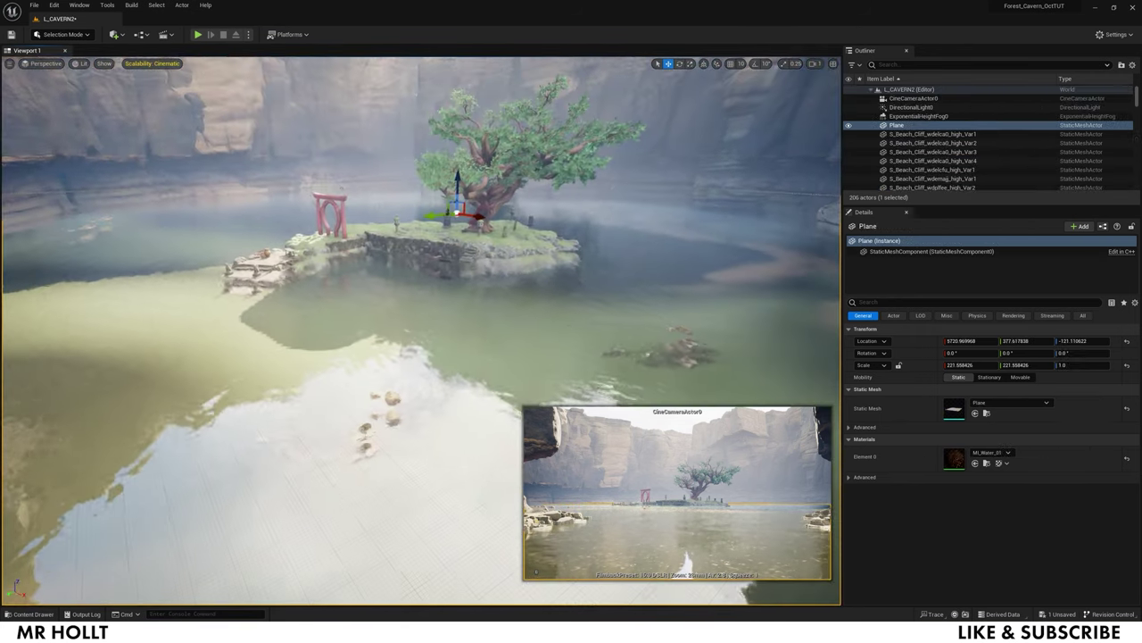
right_click_drag(419, 330, 381, 273)
mouse_move(480, 342)
right_mouse_down()
mouse_move(480, 364)
mouse_move(476, 326)
right_mouse_up()
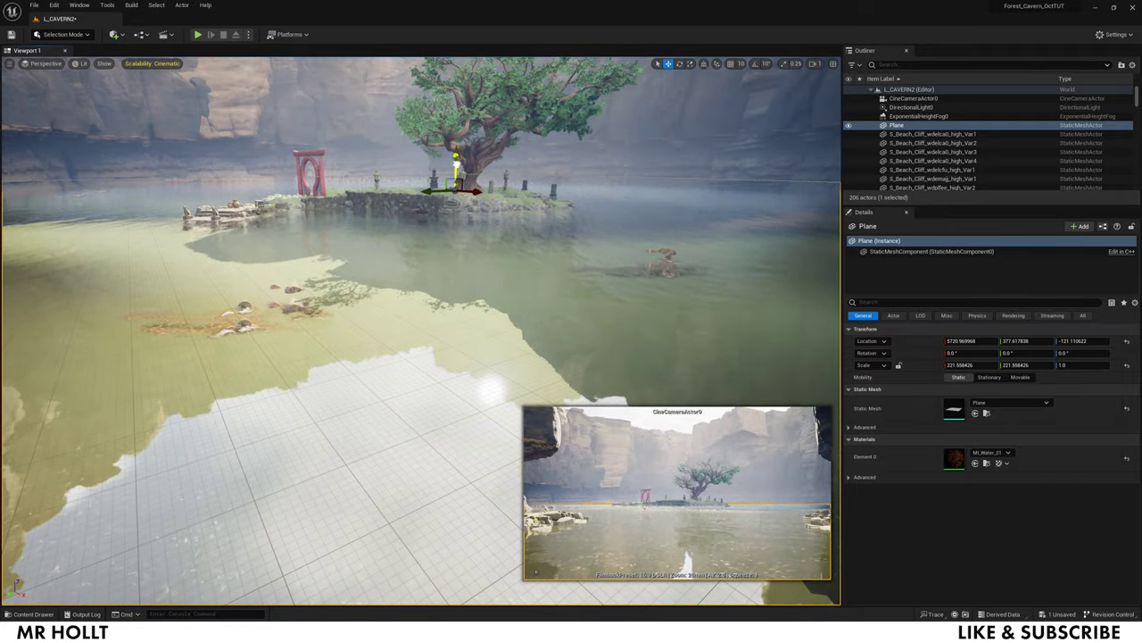
left_click_drag(456, 160, 456, 167, "alt")
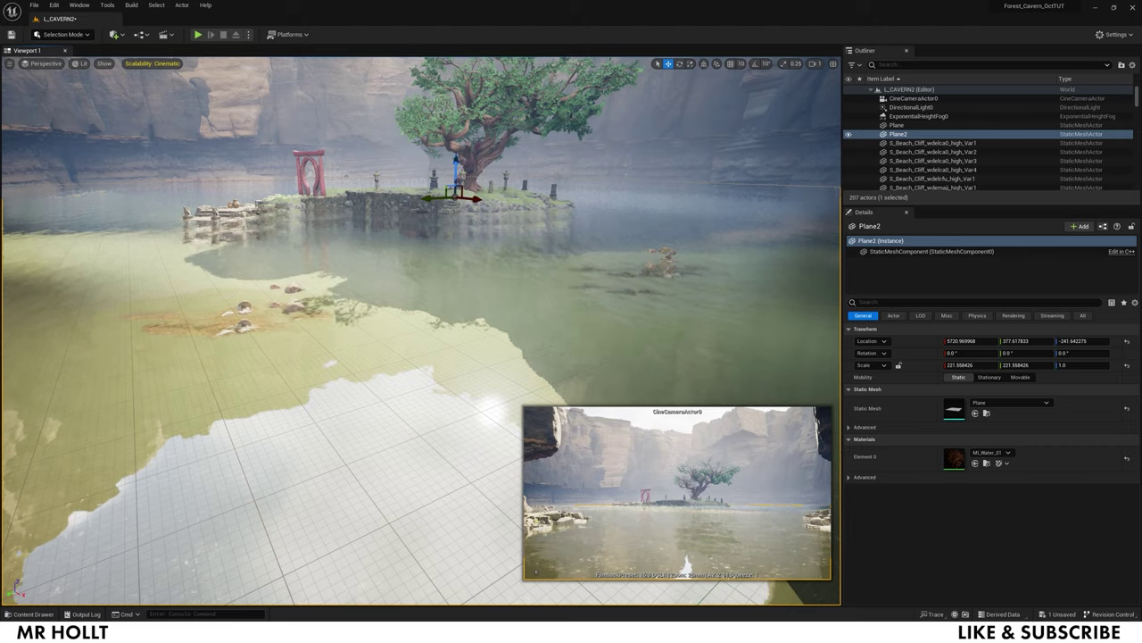
right_click_drag(457, 268, 476, 308)
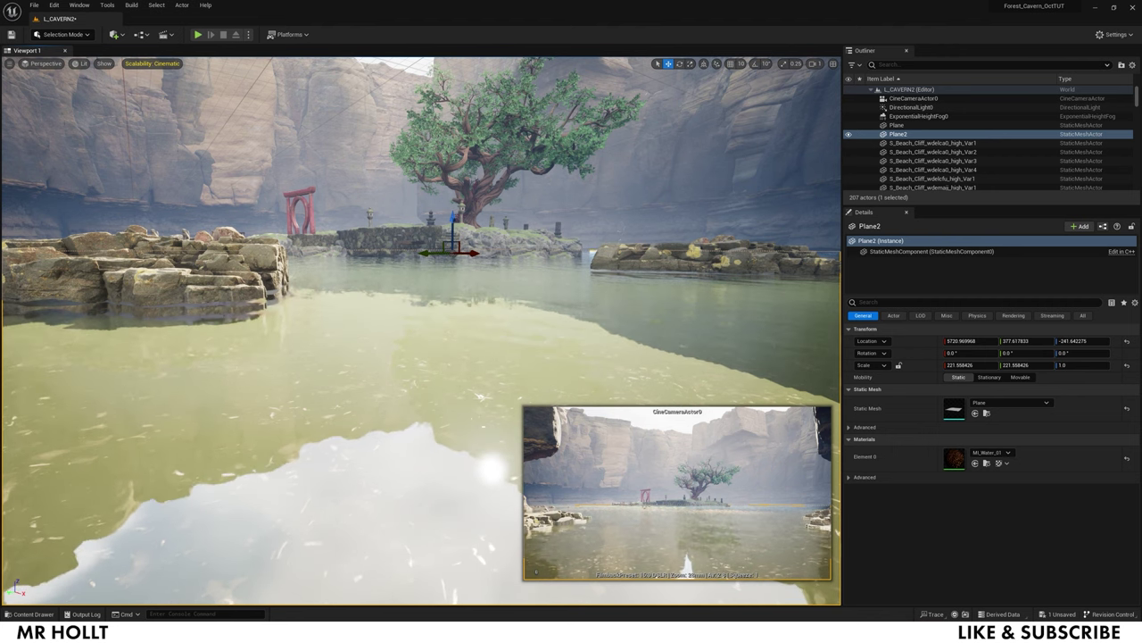
Remove the static mesh filter from the Content folder and create a new material there named M_blackunlit
key("ctrl+space")
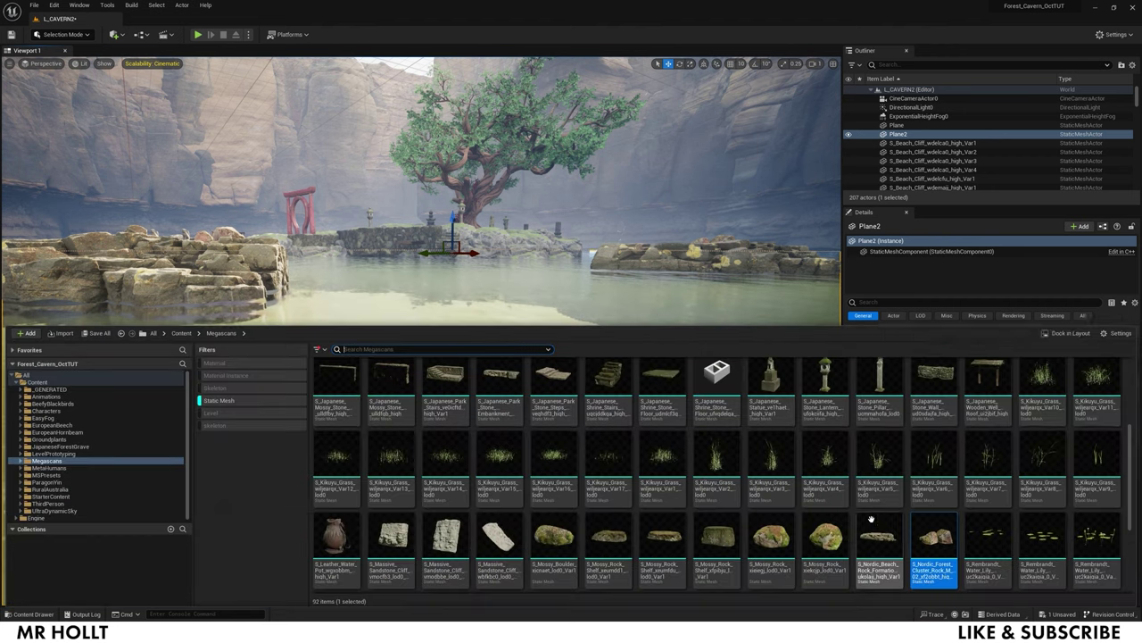
left_click(36, 382)
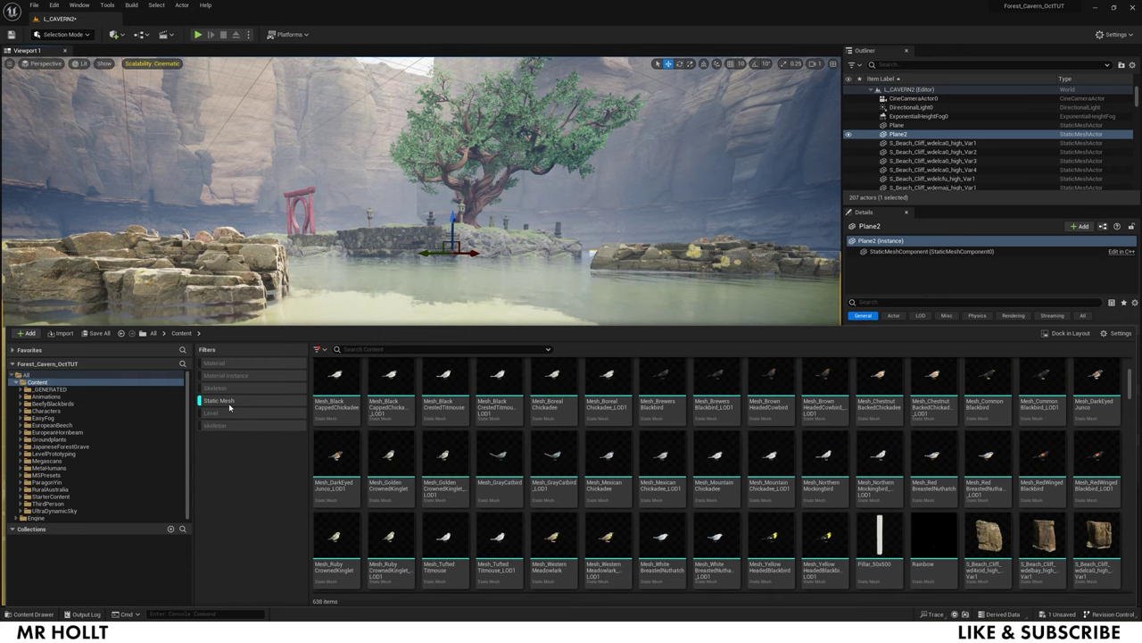
left_click(218, 401)
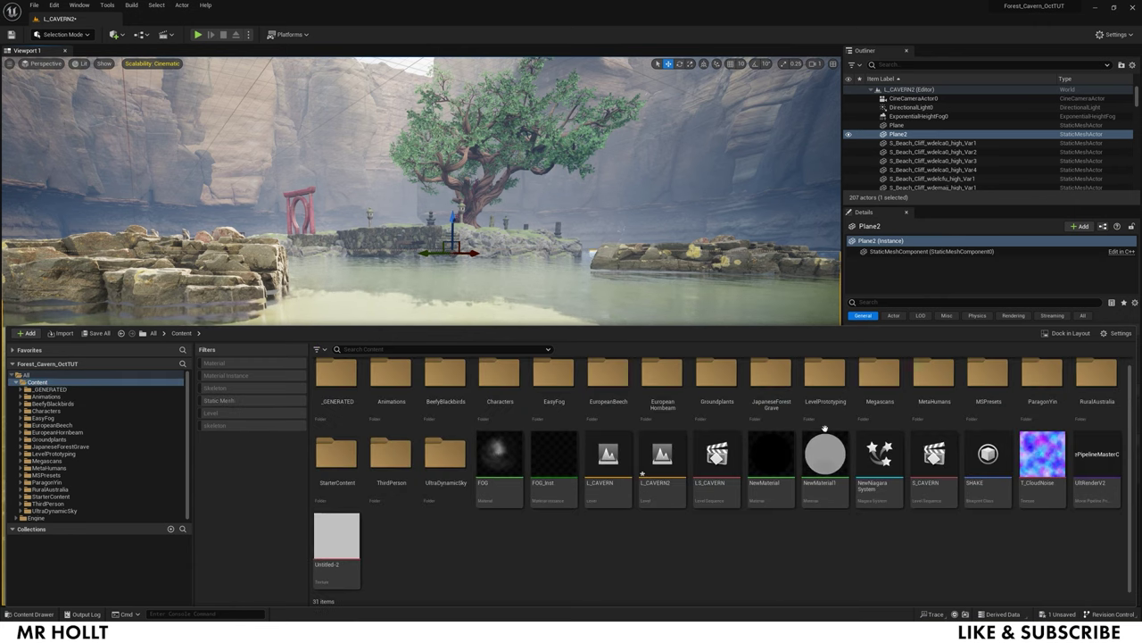
right_click(556, 571)
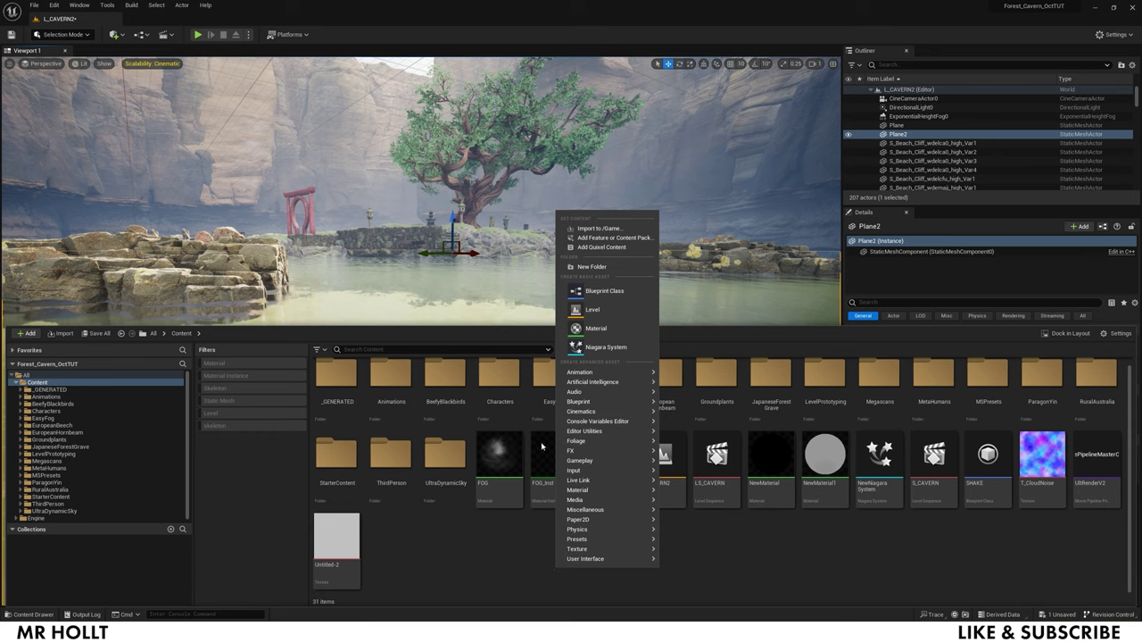
left_click(590, 333)
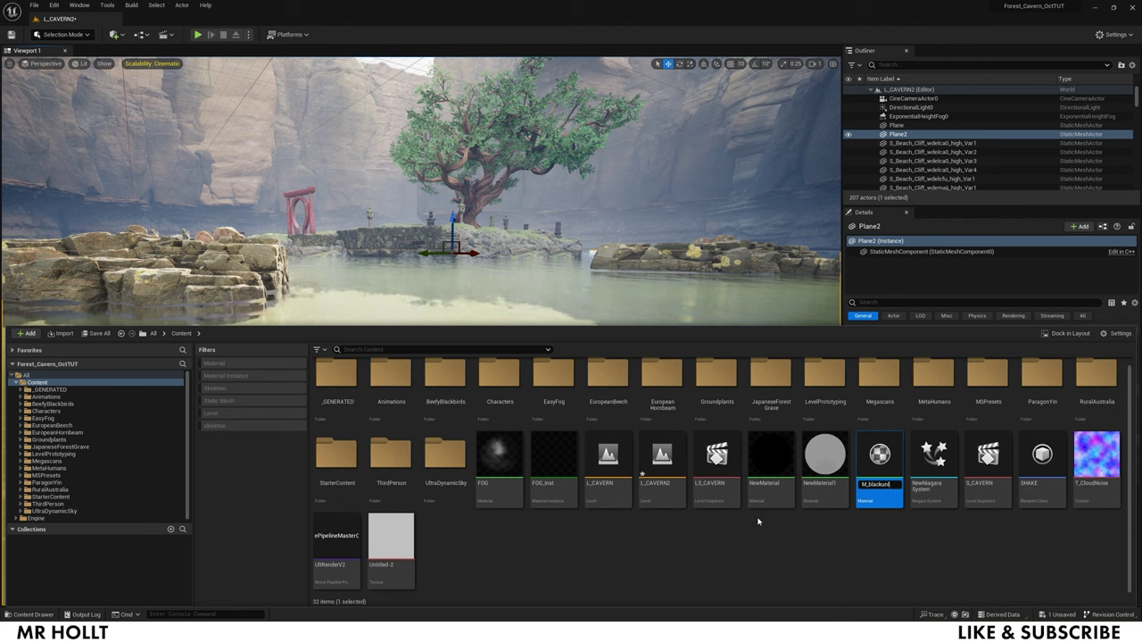
key("Return")
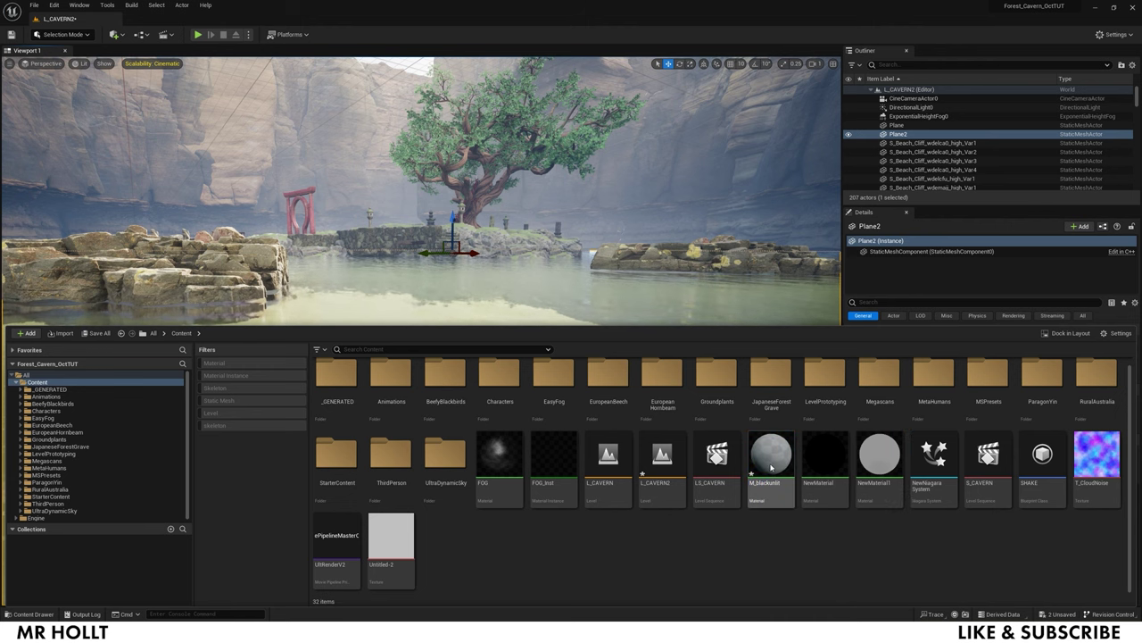
Set M_blackunlit's shading model to Unlit with an Opaque blend mode, then apply and save the material
double_click(771, 466)
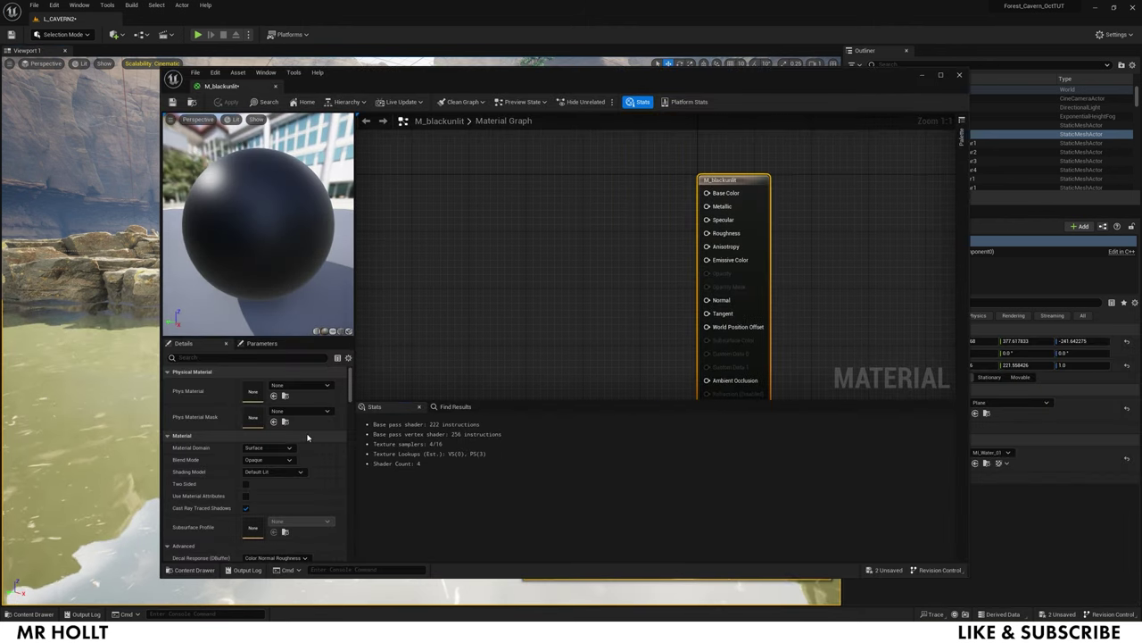
left_click(287, 459)
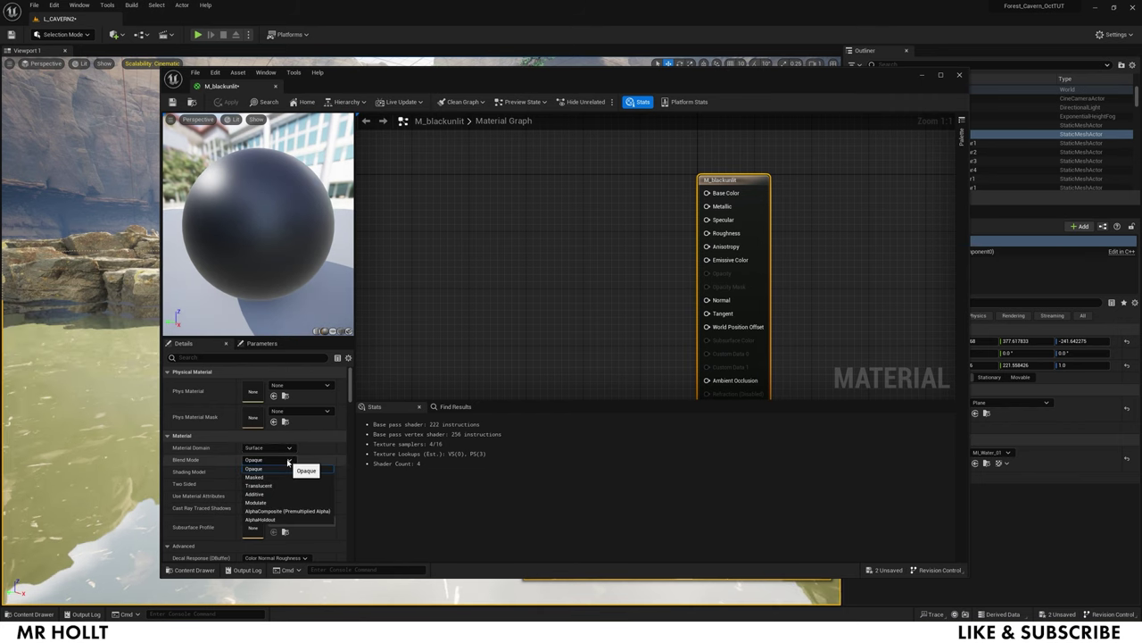
left_click(287, 469)
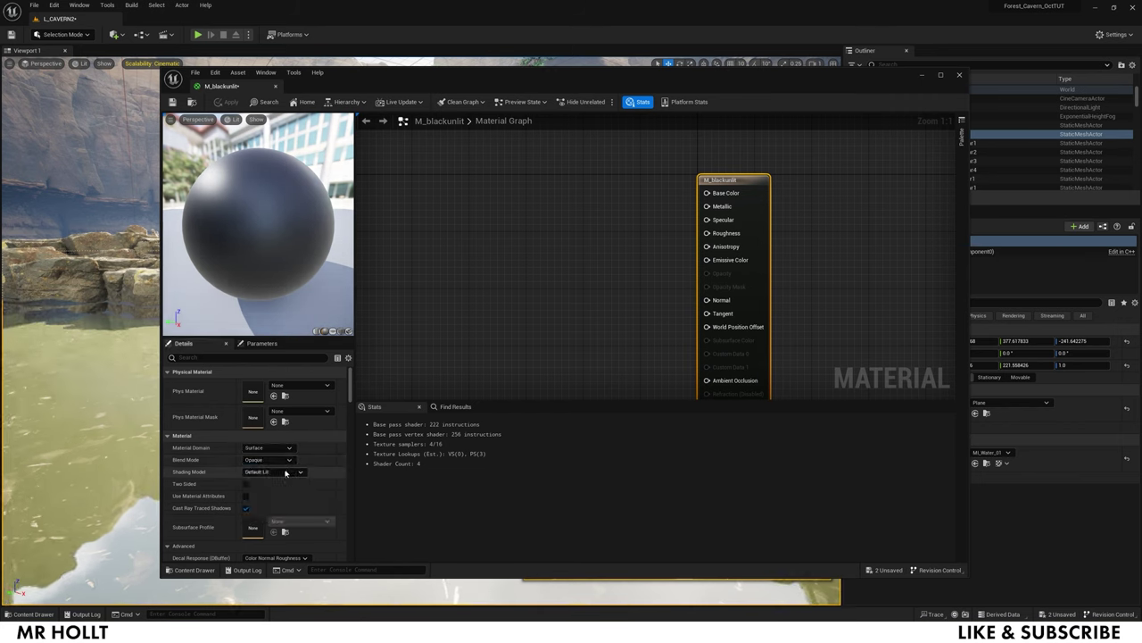
left_click(286, 473)
left_click(266, 482)
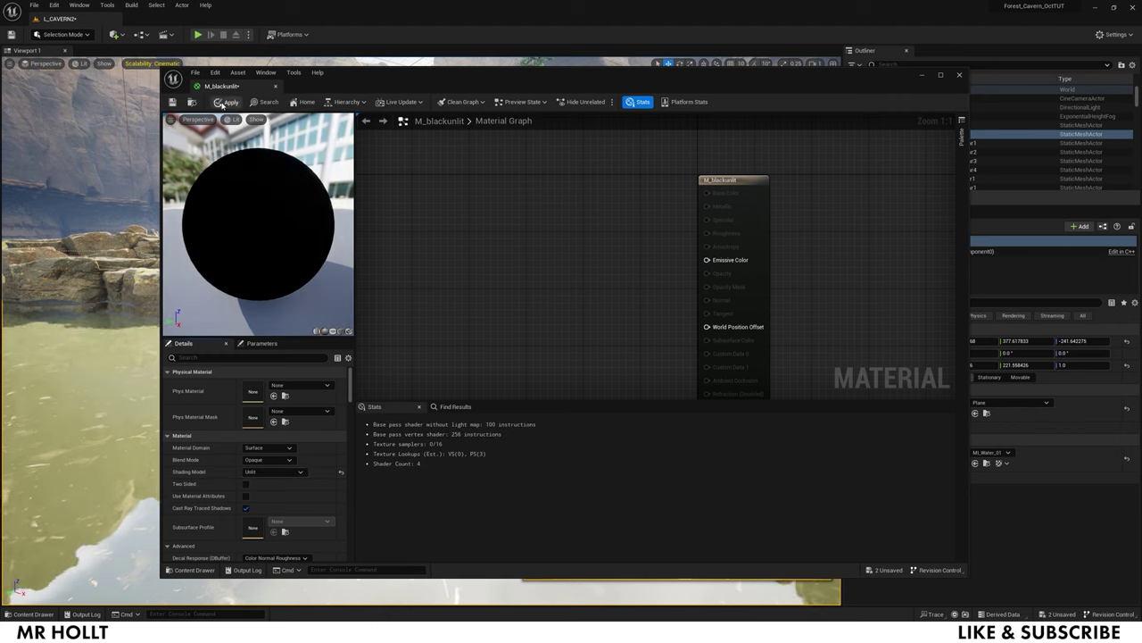
left_click(222, 104)
left_click(172, 101)
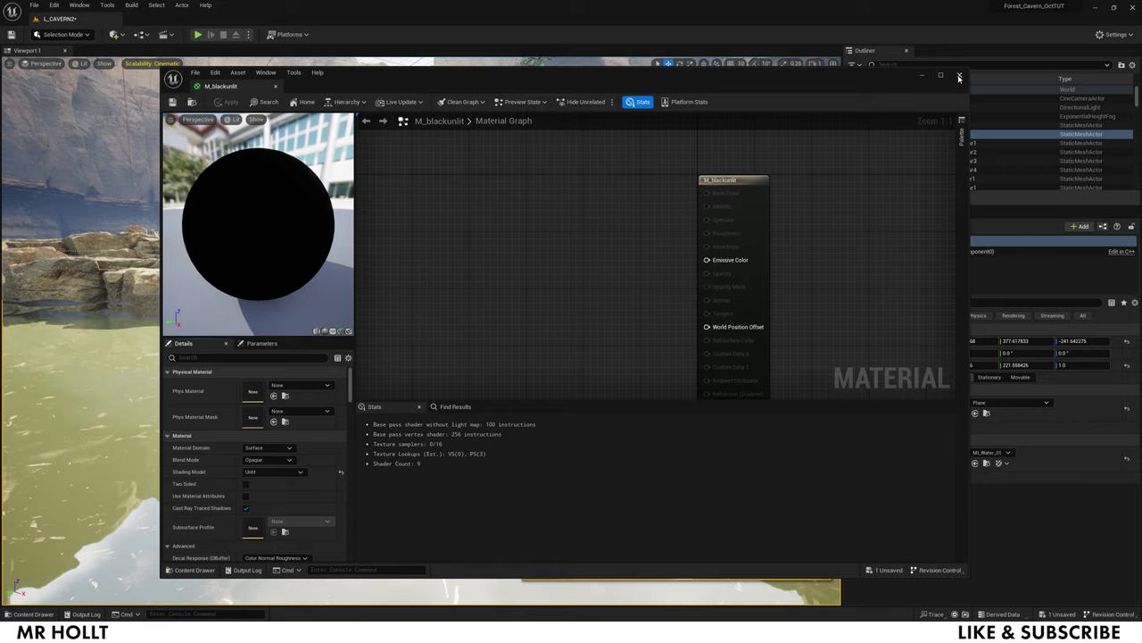
left_click(960, 77)
Assign the M_blackunlit material to the lowered plane, Plane2
key("w")
right_click_drag(586, 255, 593, 358)
key("e")
key("q")
key("e")
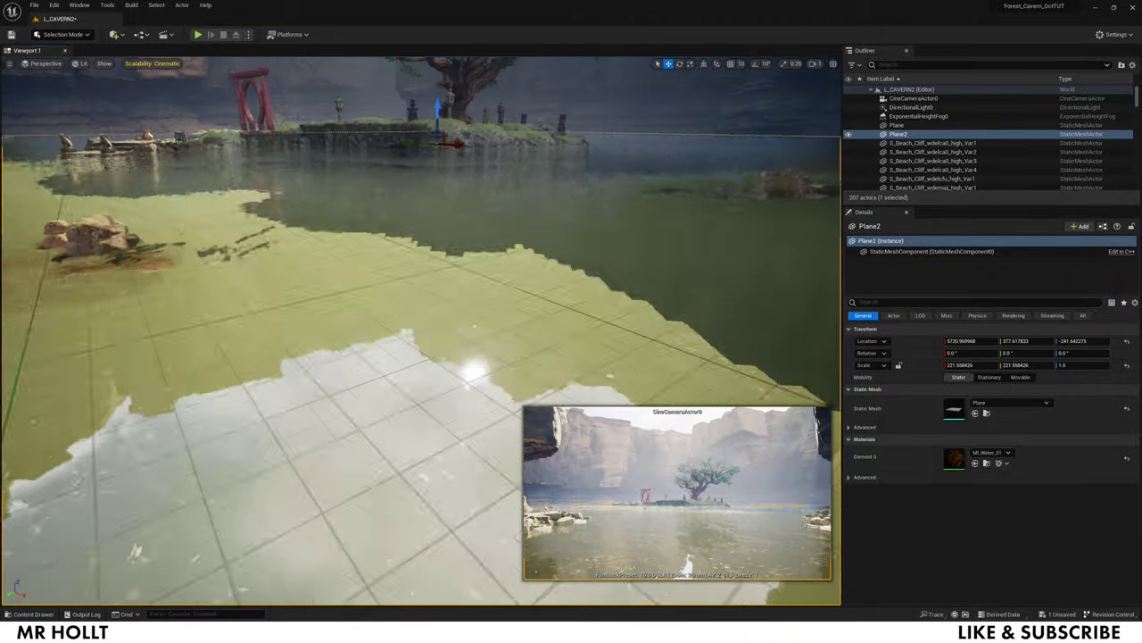
right_click_drag(420, 357, 420, 348)
key("ctrl+space")
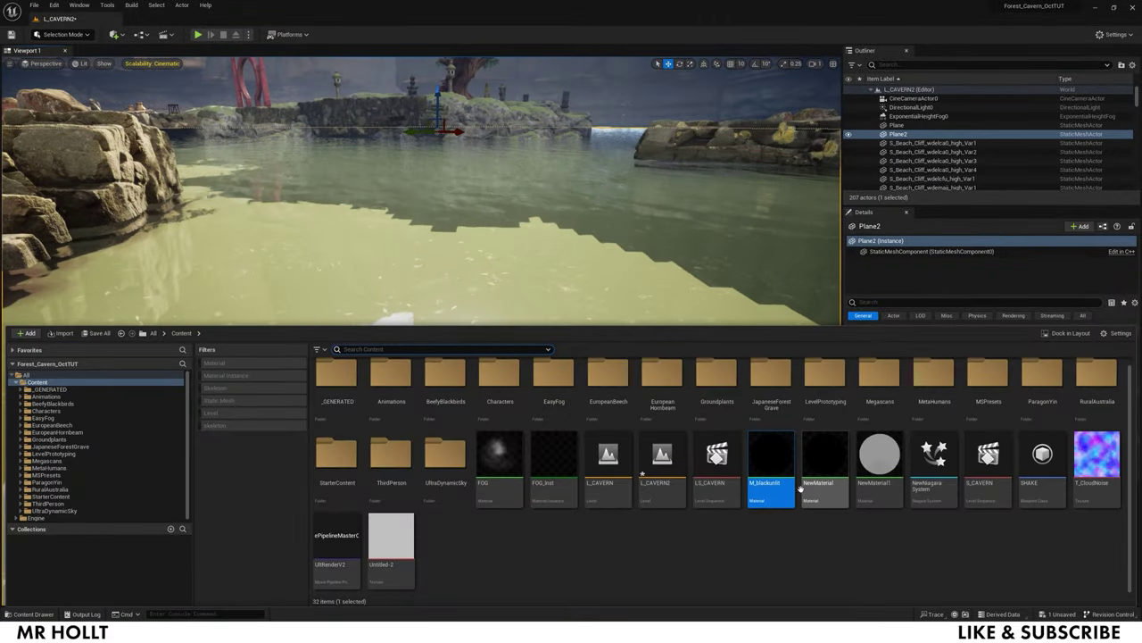
left_click(905, 134)
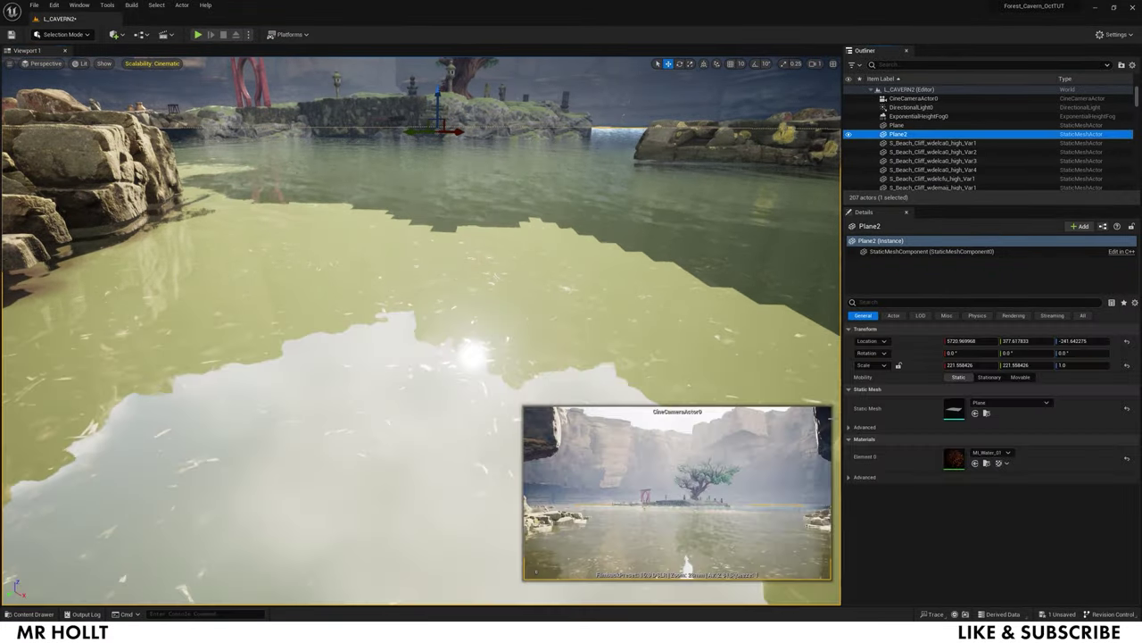
key("ctrl+space")
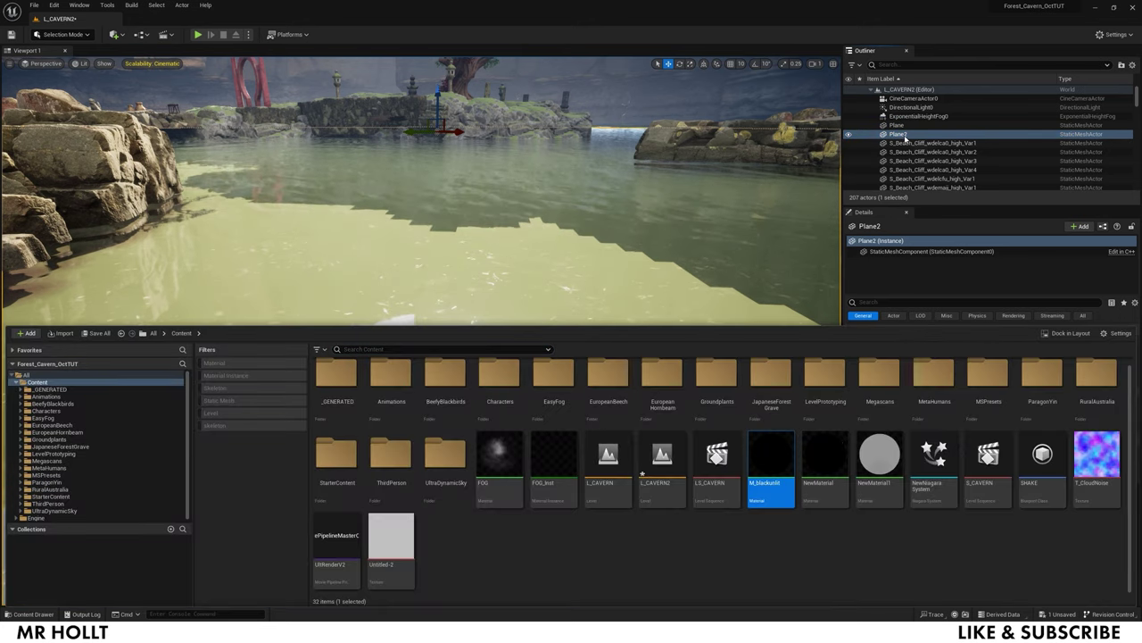
left_click(900, 134)
left_click(976, 464)
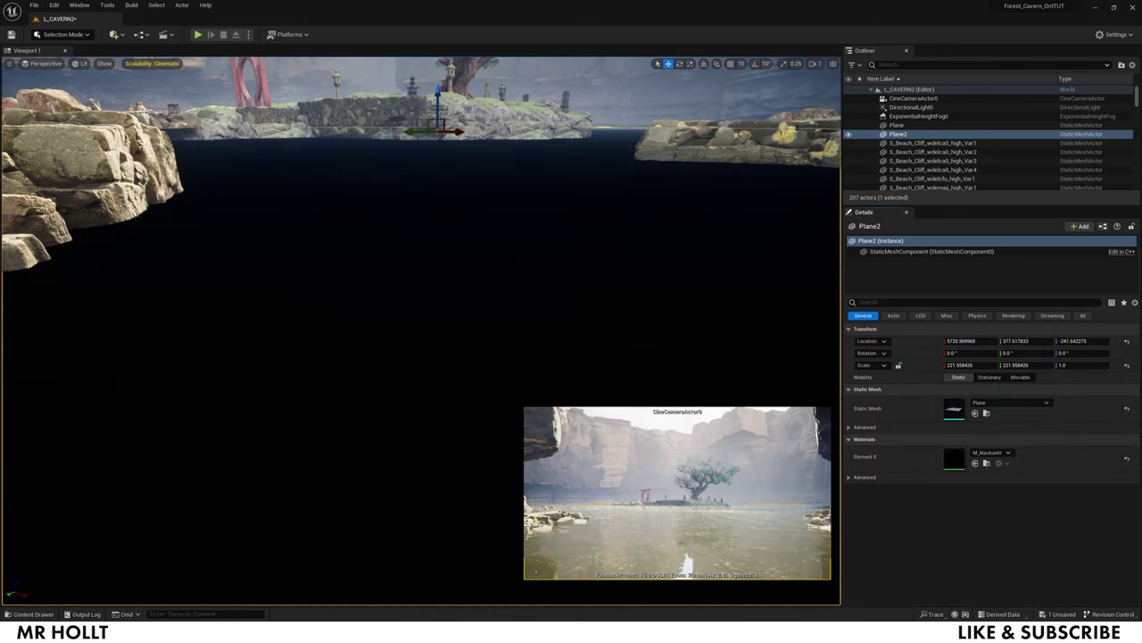
Examine the lake and its surroundings from several angles, above and below the water surface, with the black plane in place
right_click_drag(419, 330, 420, 340)
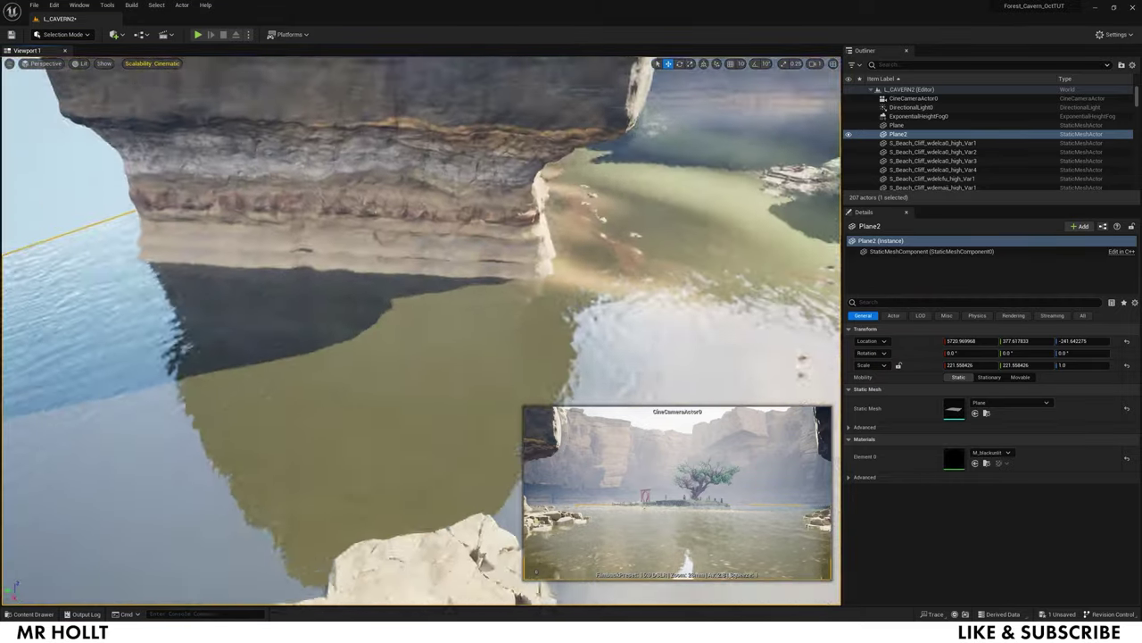
right_click_drag(419, 330, 482, 303)
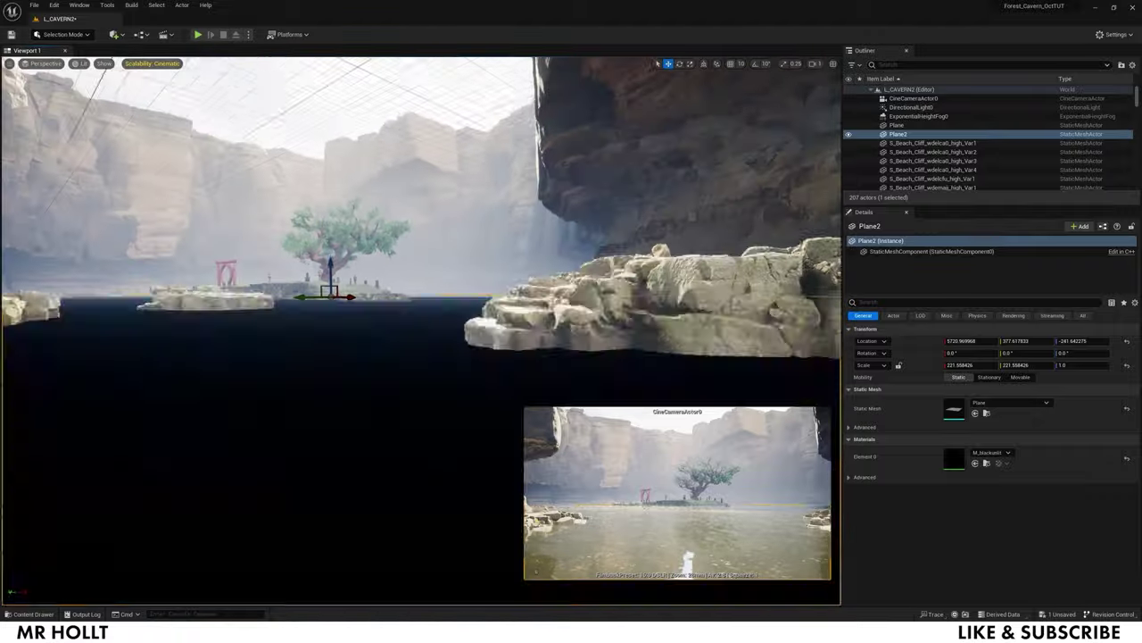
right_click_drag(294, 299, 295, 313)
mouse_move(382, 340)
right_mouse_down()
mouse_move(382, 359)
mouse_move(382, 321)
right_mouse_up()
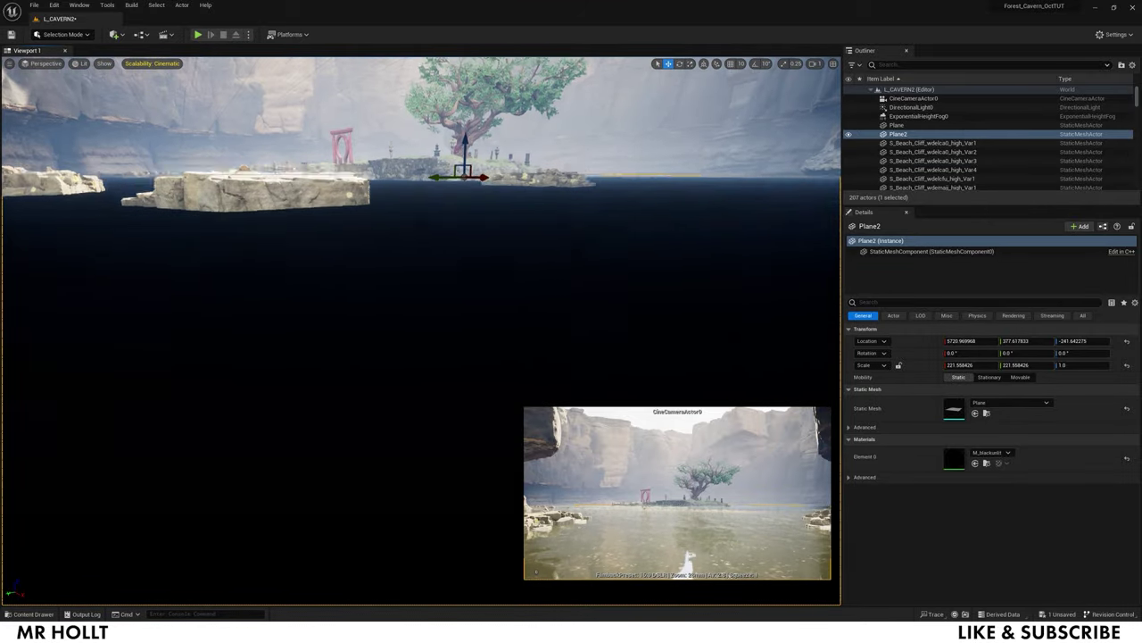
right_click_drag(449, 350, 507, 328)
key("w")
key("e")
Filter the Megascans folder to static meshes and look through the Carolana water lily variants
key("ctrl+space")
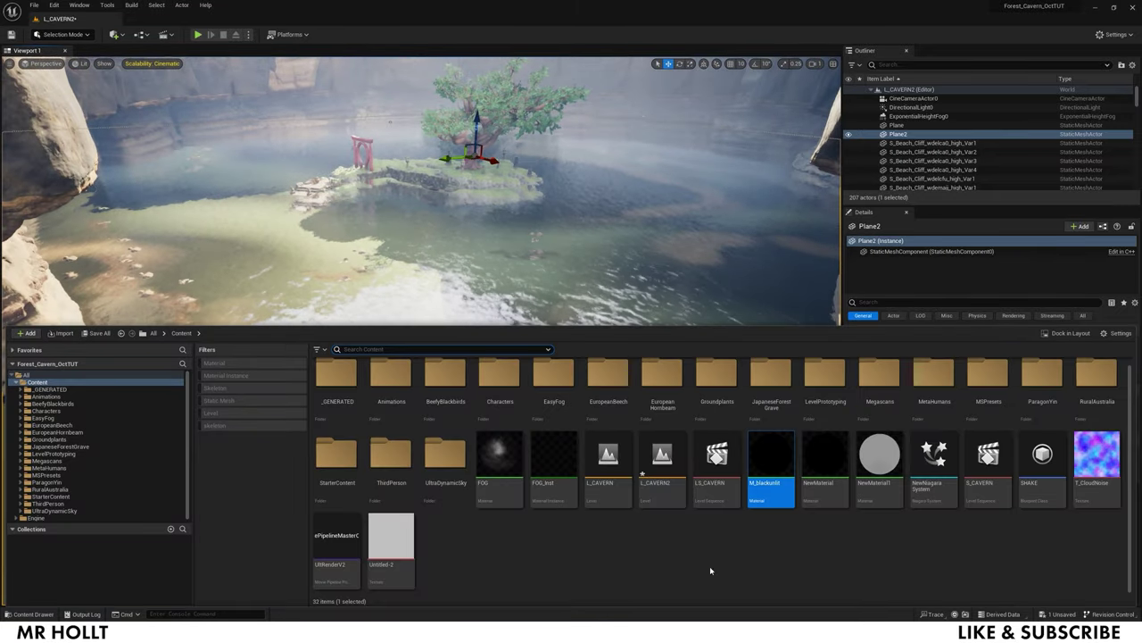
left_click(49, 461)
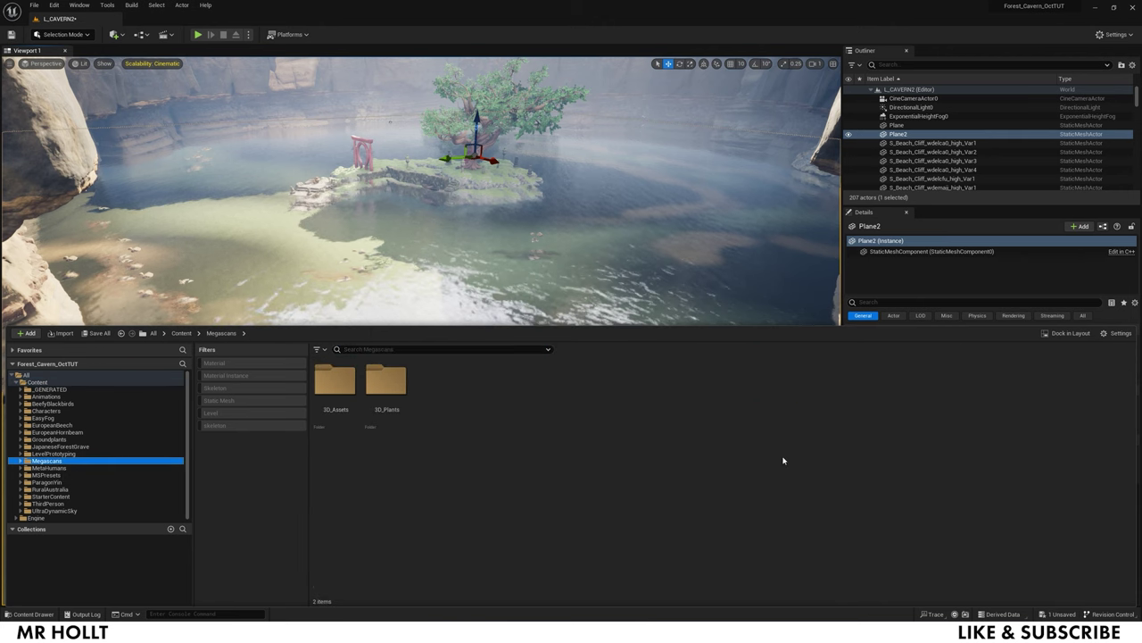
left_click(223, 403)
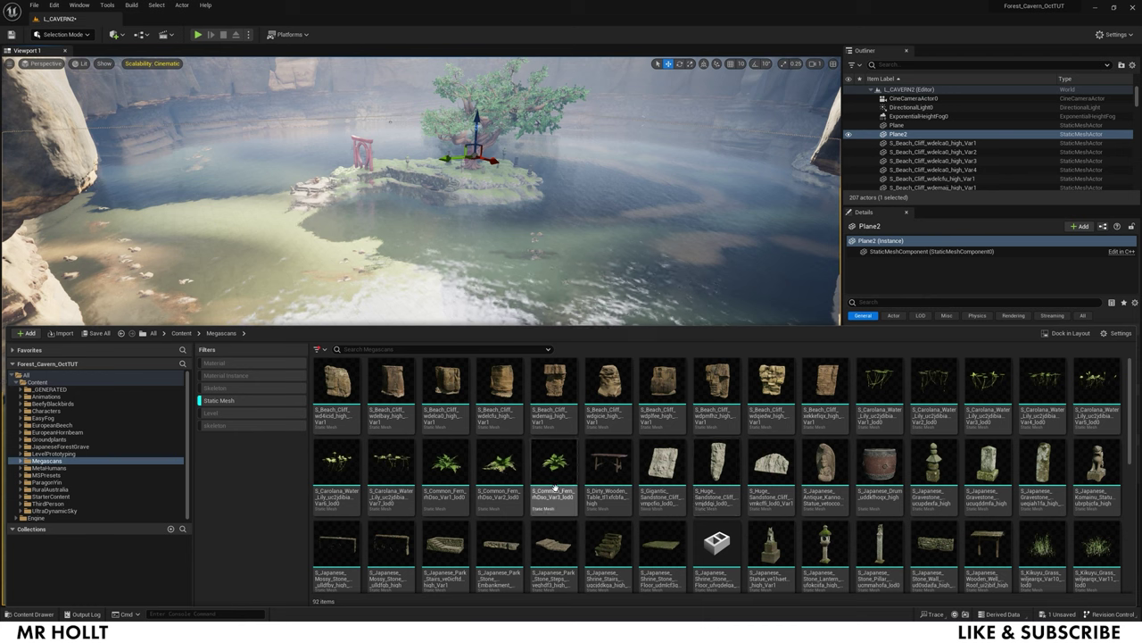
left_click(390, 468)
left_click(337, 469)
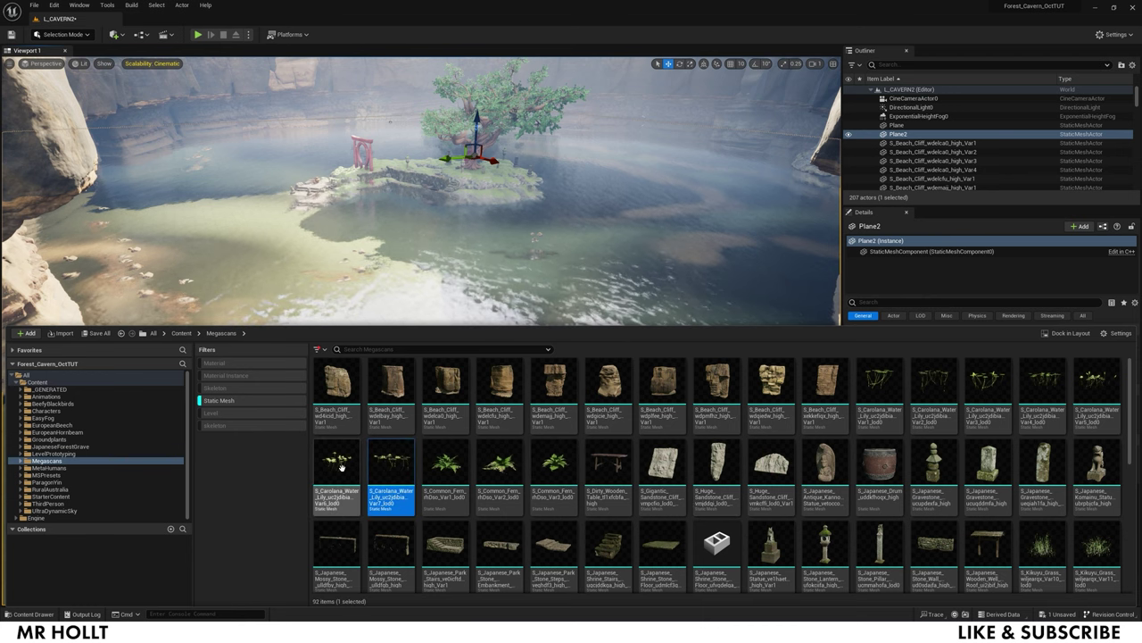
left_click(879, 382)
left_click(988, 382)
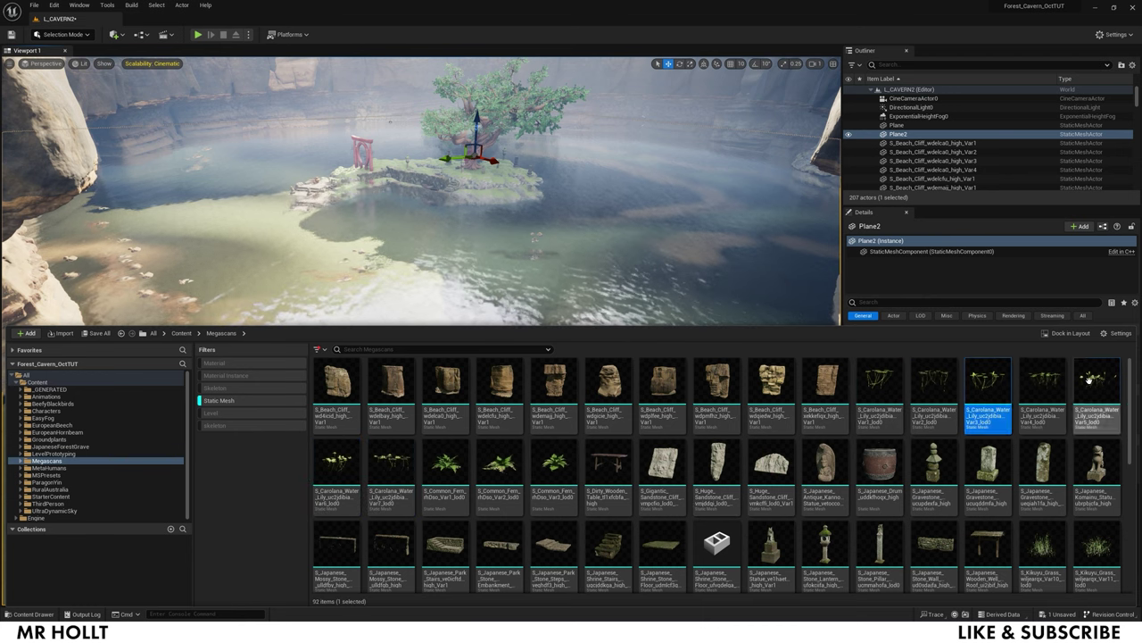
left_click(1107, 384)
scroll(1106, 389, "down", 5)
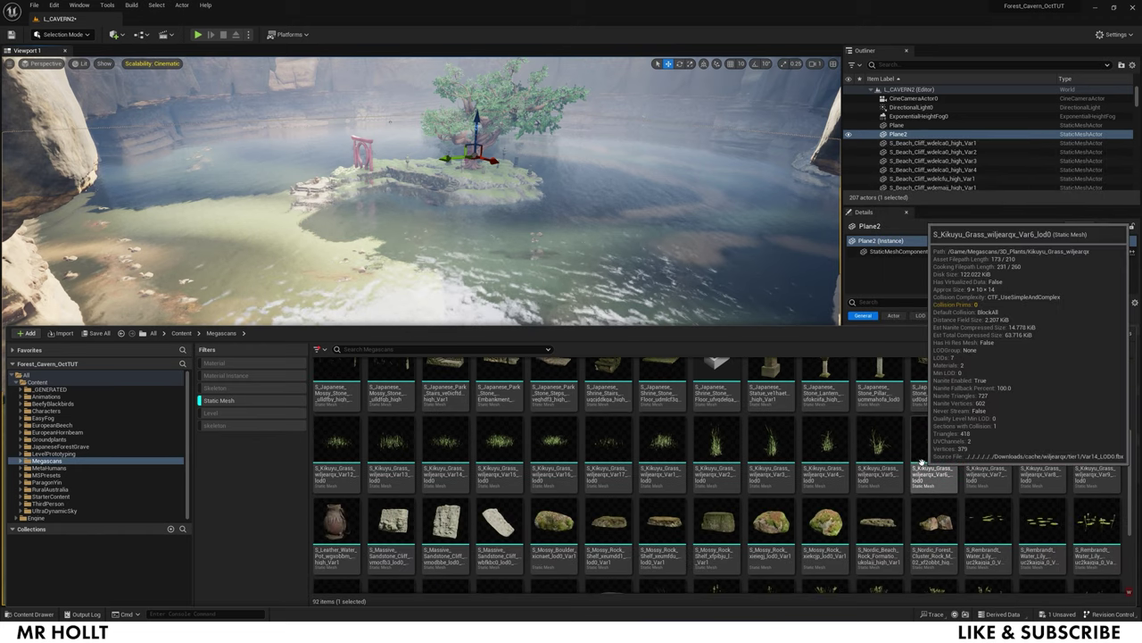
Examine the Rembrandt water lily and Softstem Bulrush mesh variants in the Megascans folder
left_click(500, 544)
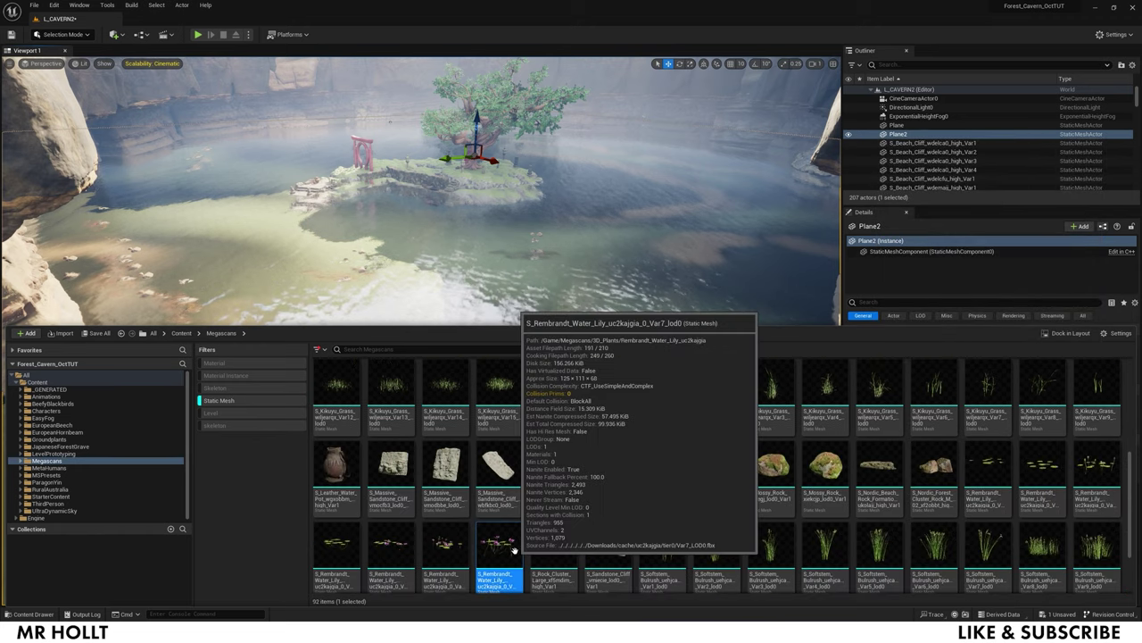
scroll(506, 542, "down", 1)
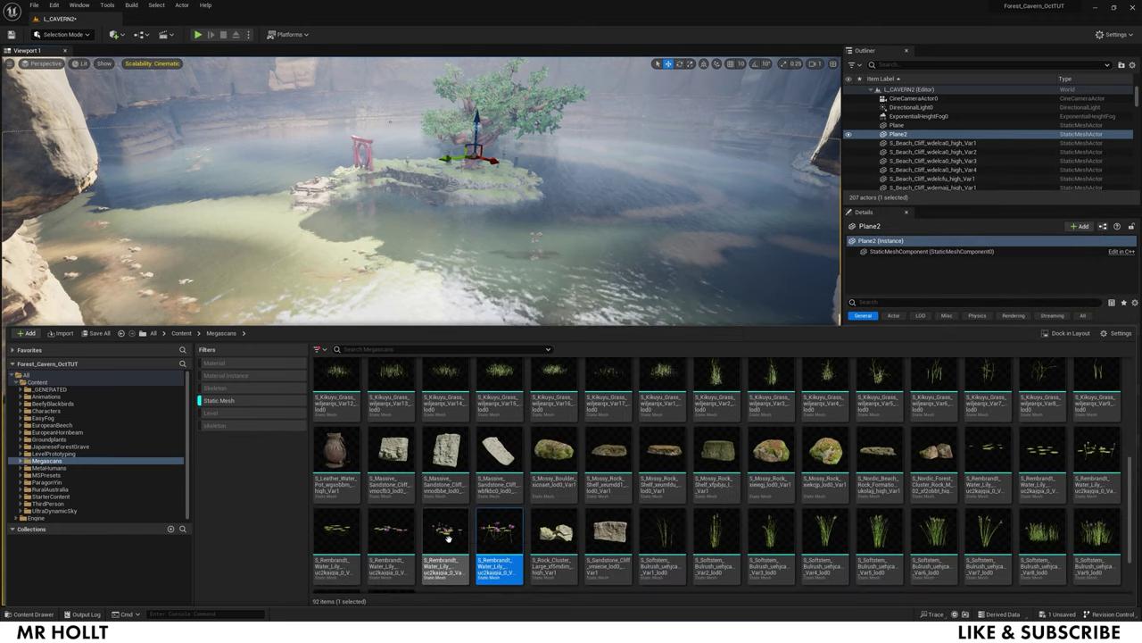
left_click(369, 538)
left_click(344, 547)
left_click(717, 540)
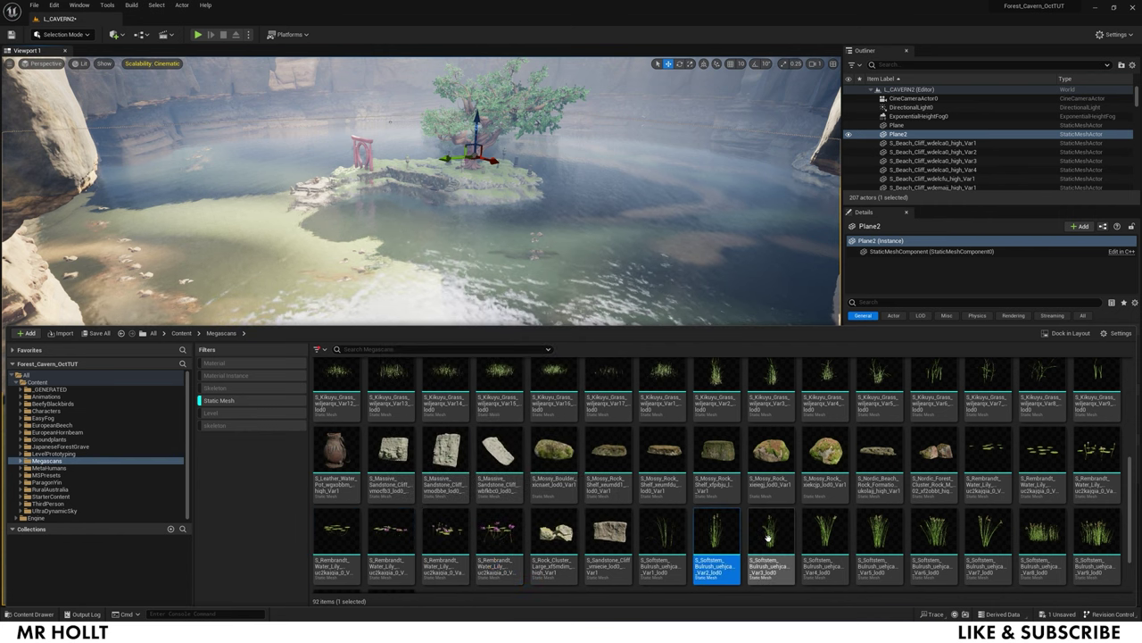
left_click(825, 540)
left_click(879, 536)
left_click(934, 536)
left_click(1044, 535)
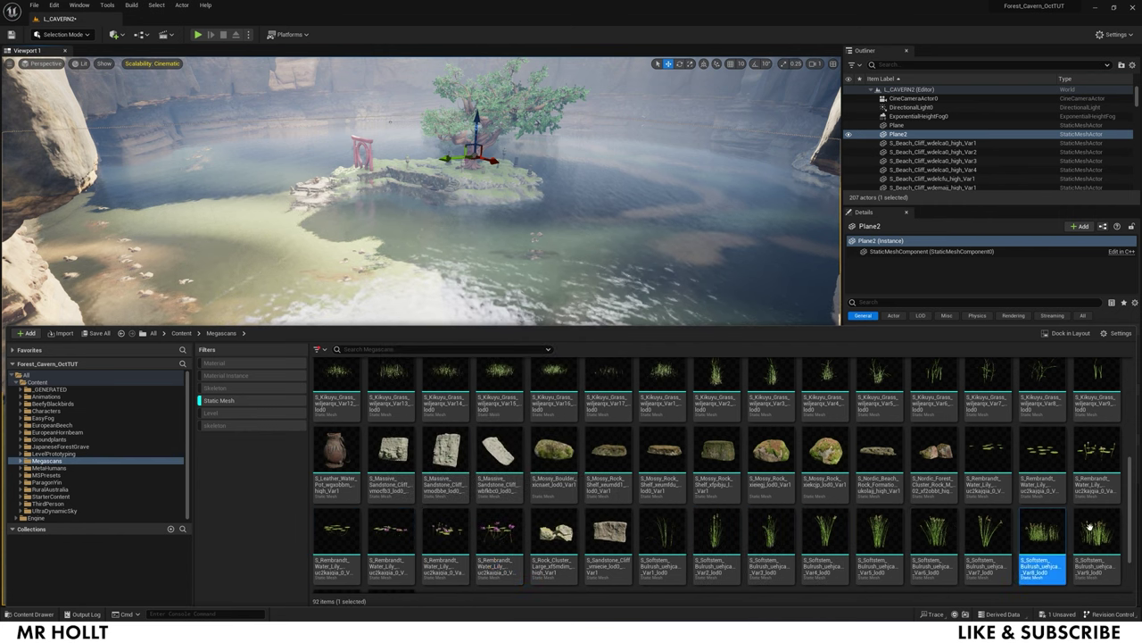
left_click(1097, 535)
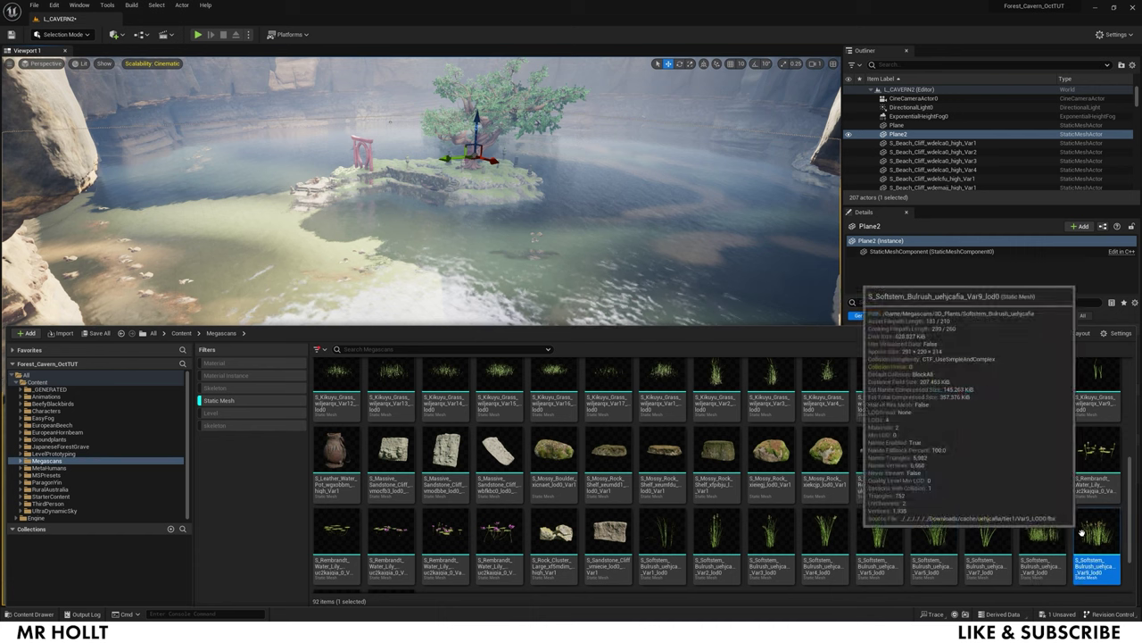
left_click(949, 536)
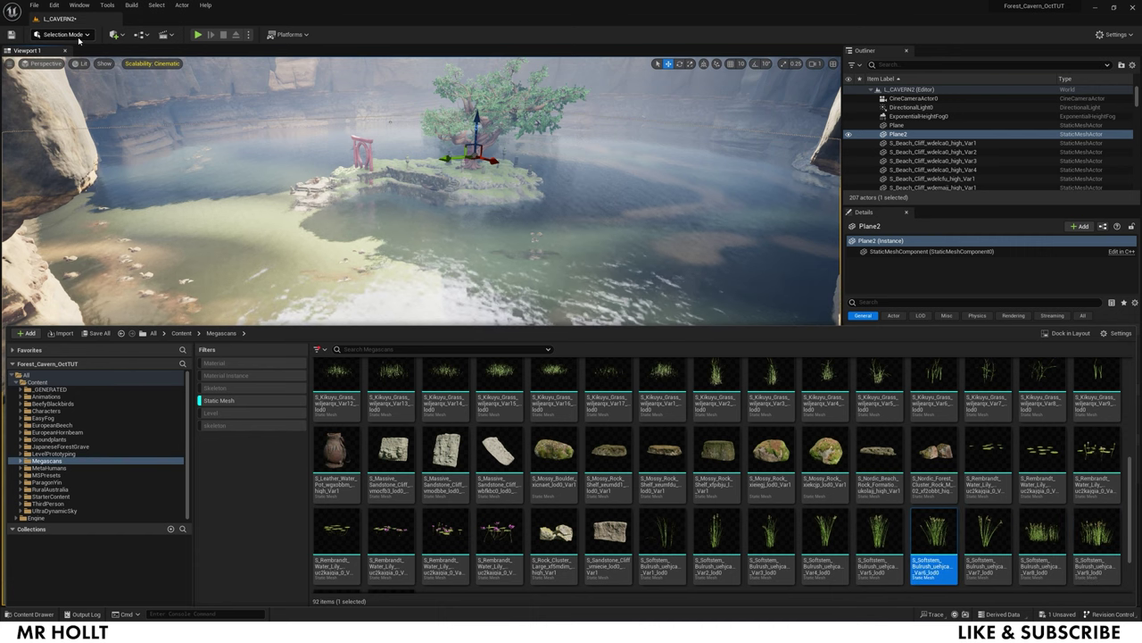
Switch the editor to Foliage mode and add the Rembrandt water lily meshes Var5 to Var7 as foliage types
left_click(184, 410)
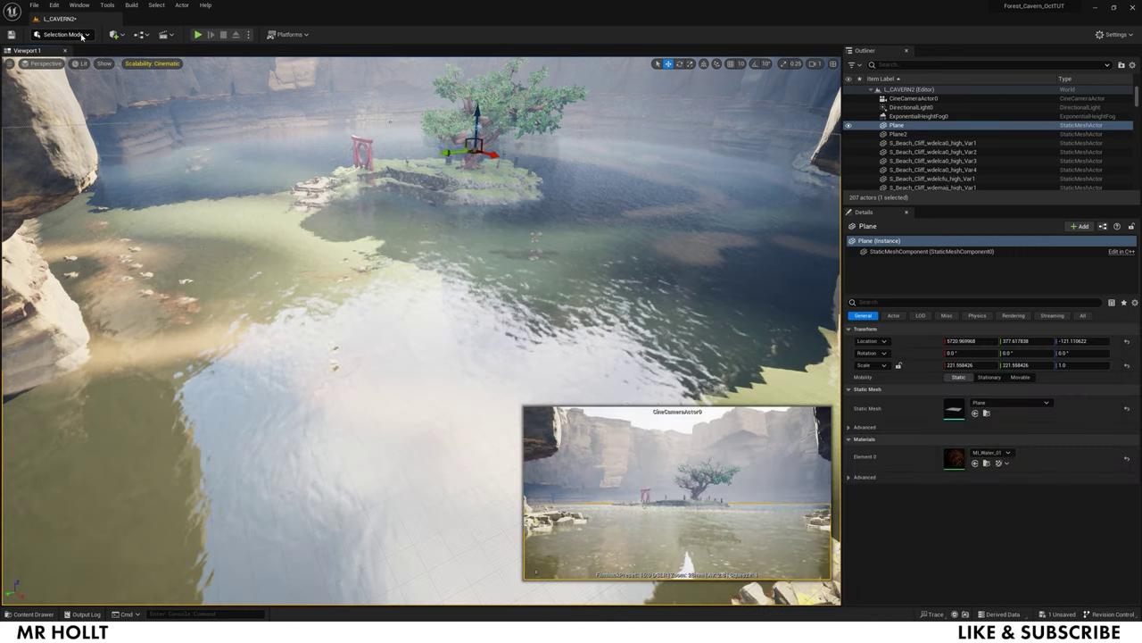
left_click(82, 36)
left_click(61, 67)
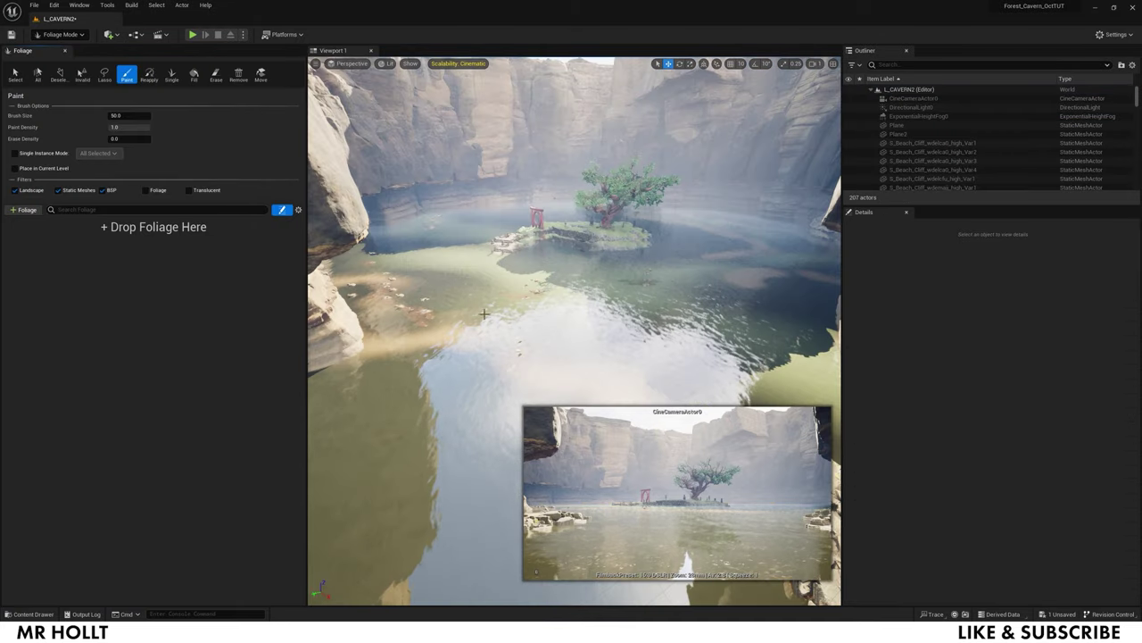
key("ctrl+space")
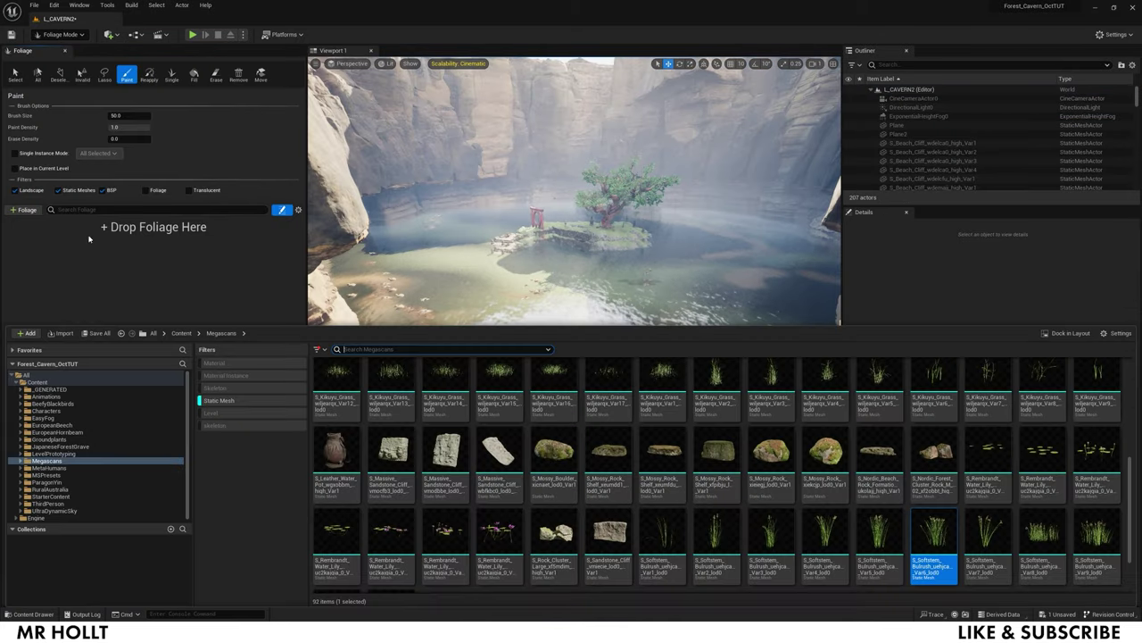
left_click(500, 536)
left_click(404, 546, "shift")
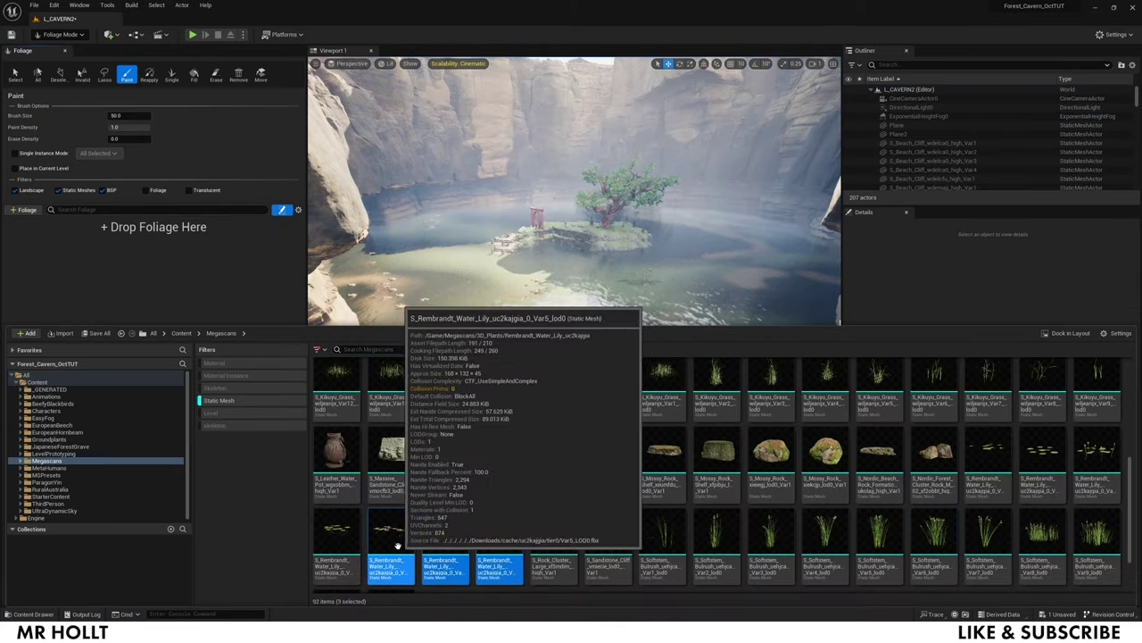
left_click_drag(403, 546, 153, 228)
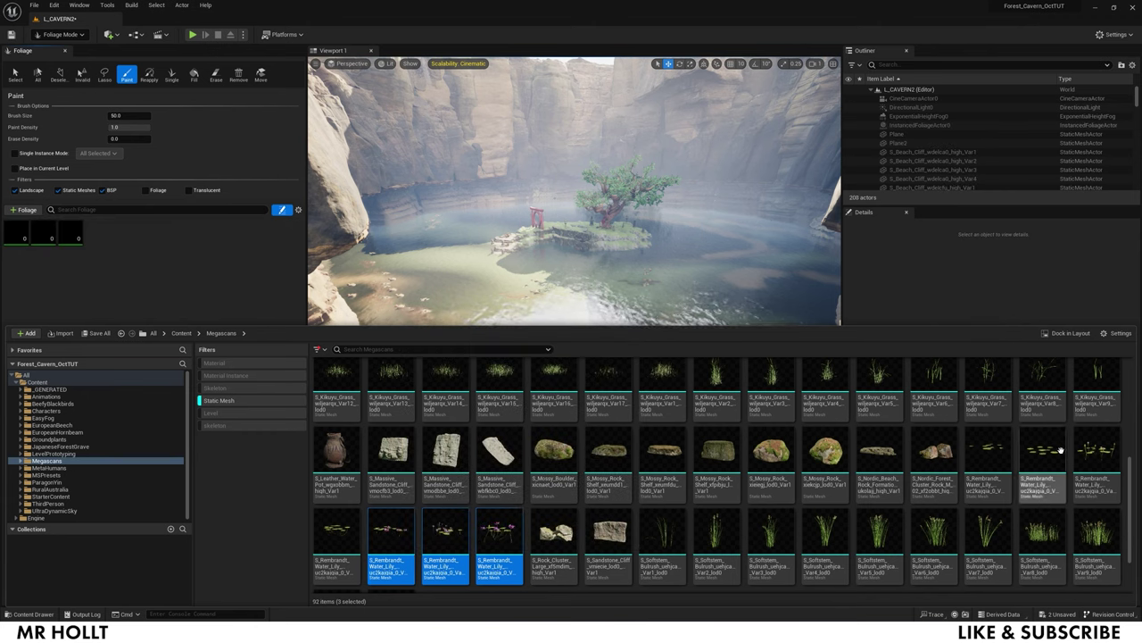
Add the Rembrandt water lily meshes Var2 and Var3 and the Softstem Bulrush meshes Var4 to Var6 as foliage types
left_click(1099, 452)
left_click(1041, 454, "shift")
left_click_drag(1004, 449, 154, 257)
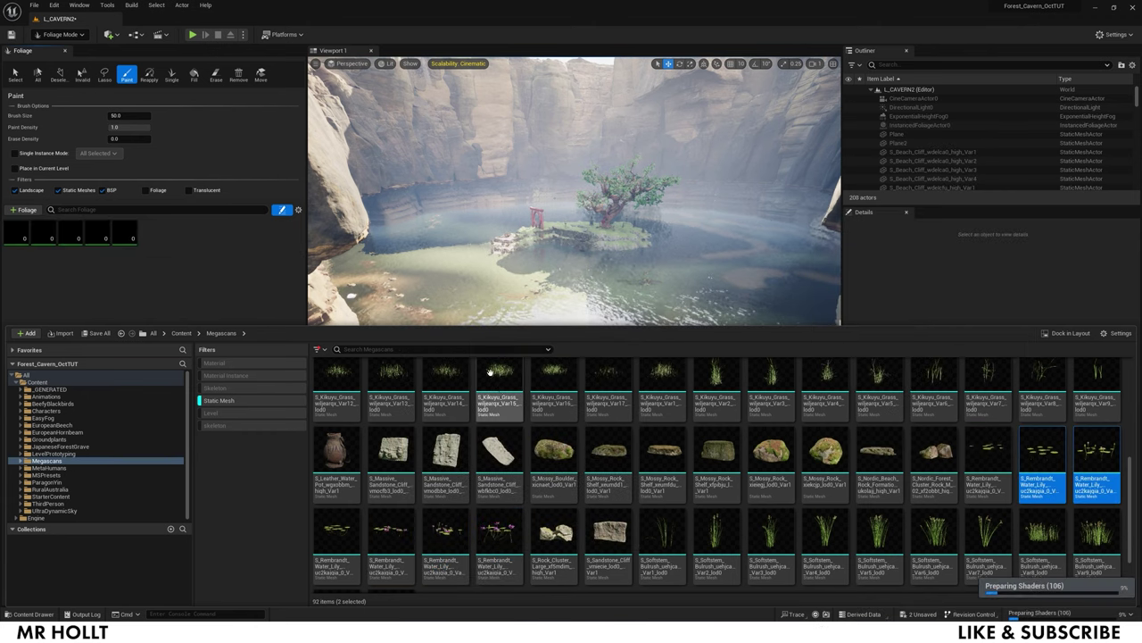
left_click(839, 541)
left_click(937, 539, "shift")
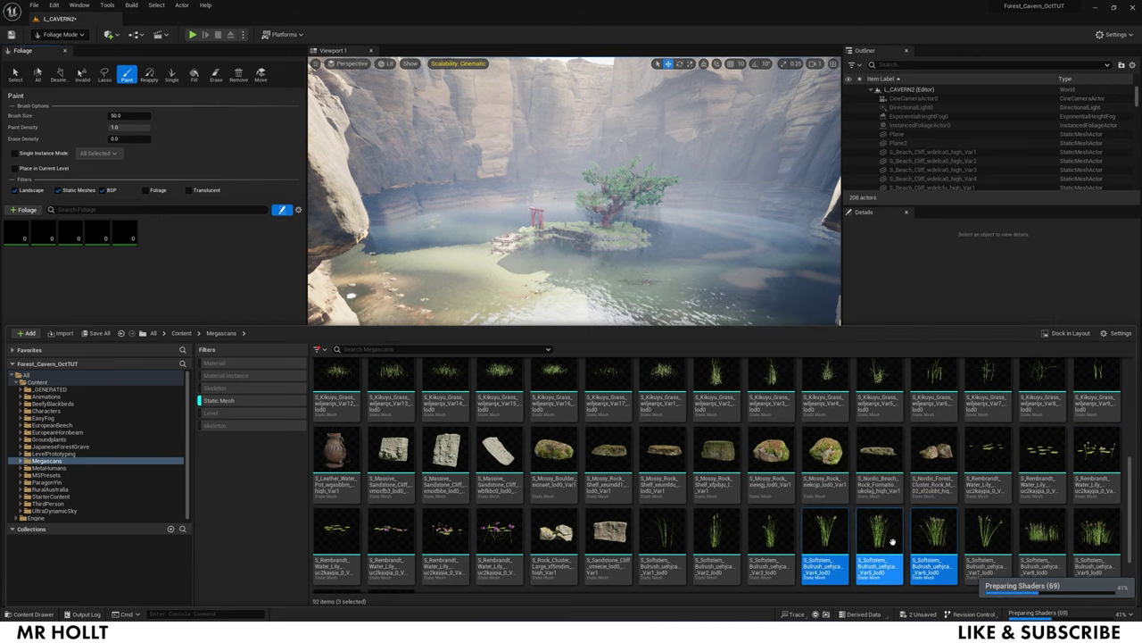
left_click_drag(937, 538, 191, 243)
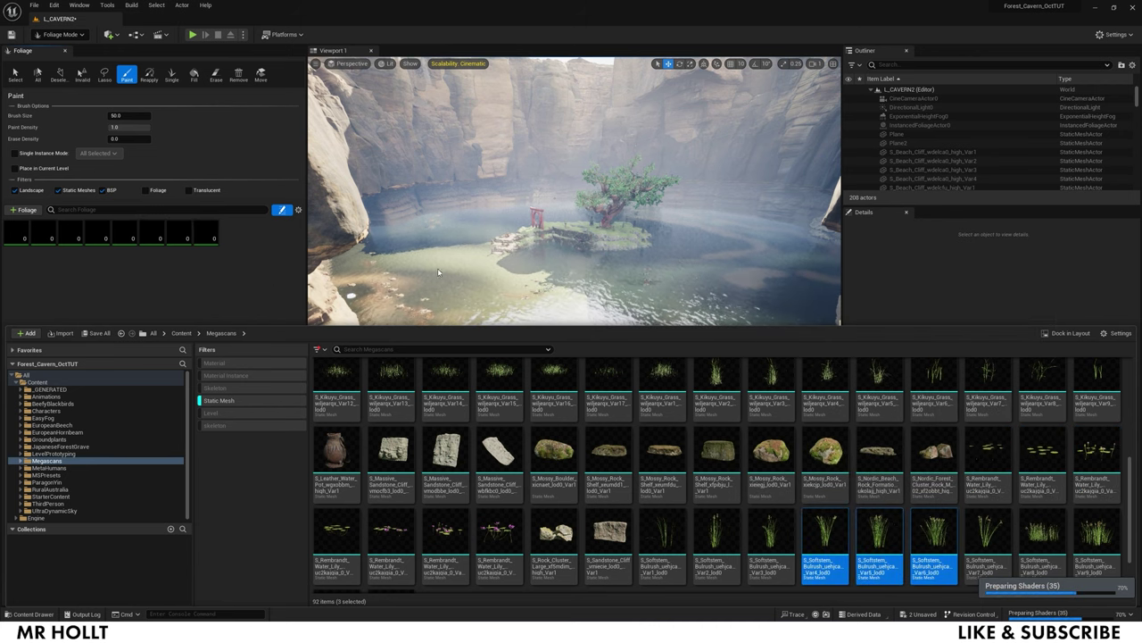
right_click(935, 535)
mouse_move(988, 308)
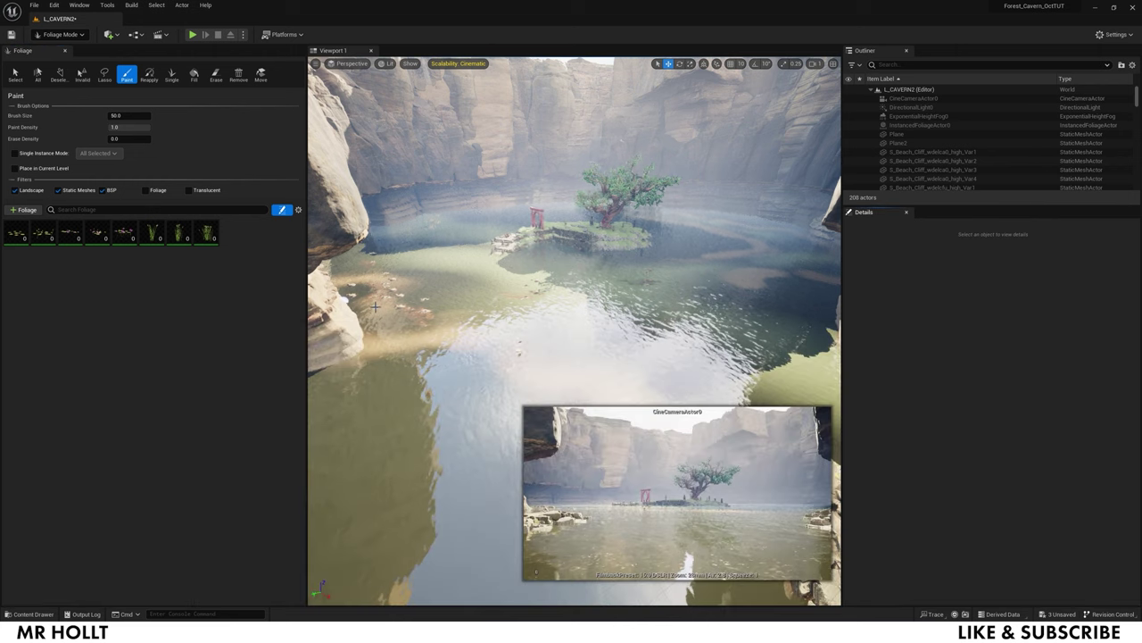
Enlarge the foliage paint brush to several hundred units so it covers a moderate patch of the lake surface
key("w")
right_click_drag(462, 317, 462, 352)
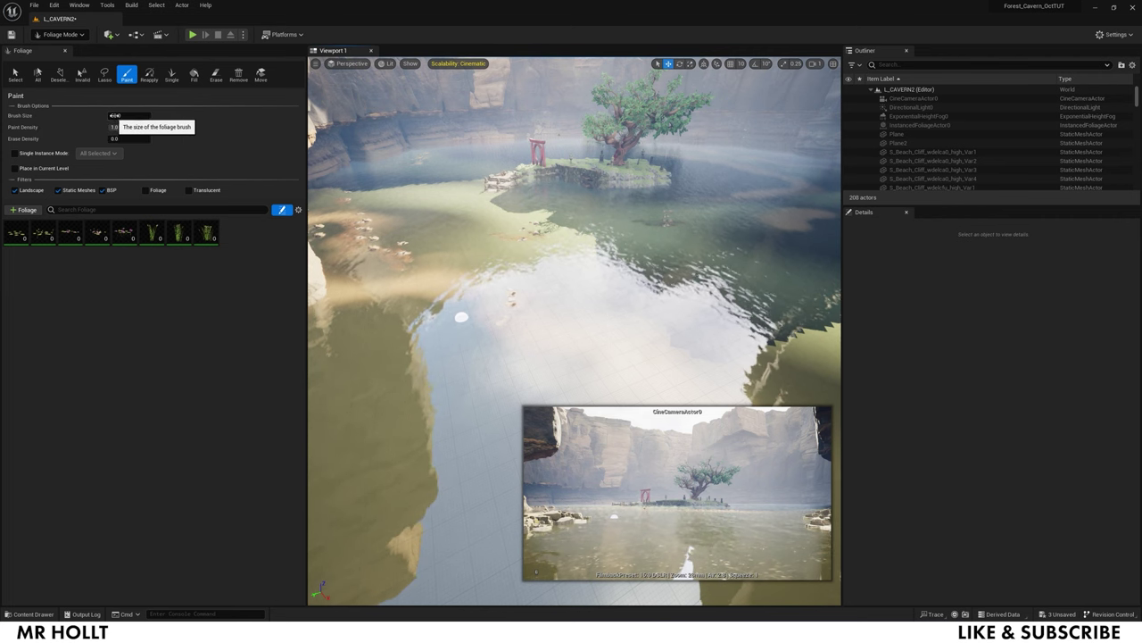
left_click_drag(116, 115, 122, 115)
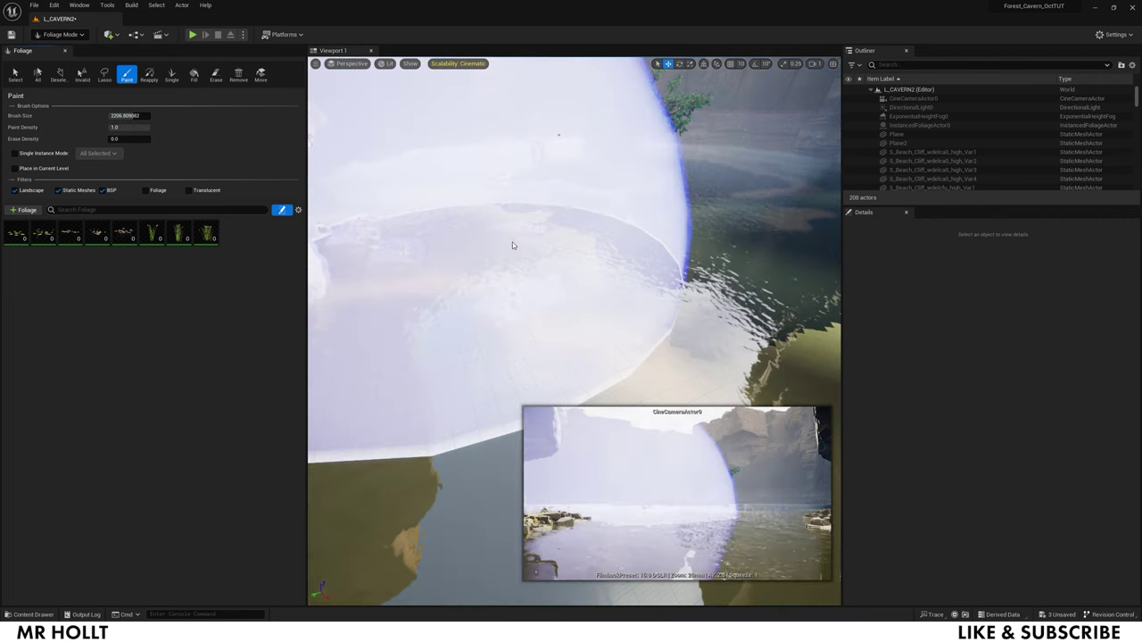
left_click_drag(130, 115, 113, 115)
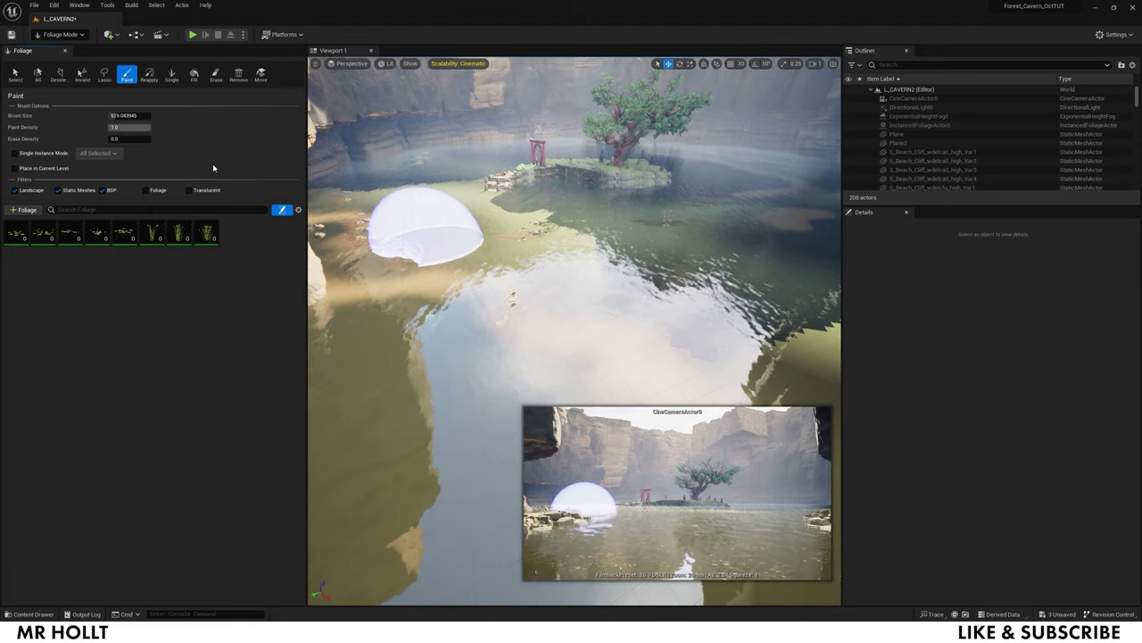
Try painting all the water lilies and bulrushes onto the lake at a paint density of 1.0, and undo it
left_click(636, 316)
key("w")
mouse_move(747, 368)
right_mouse_down()
mouse_move(747, 455)
mouse_move(748, 355)
right_mouse_up()
key("s")
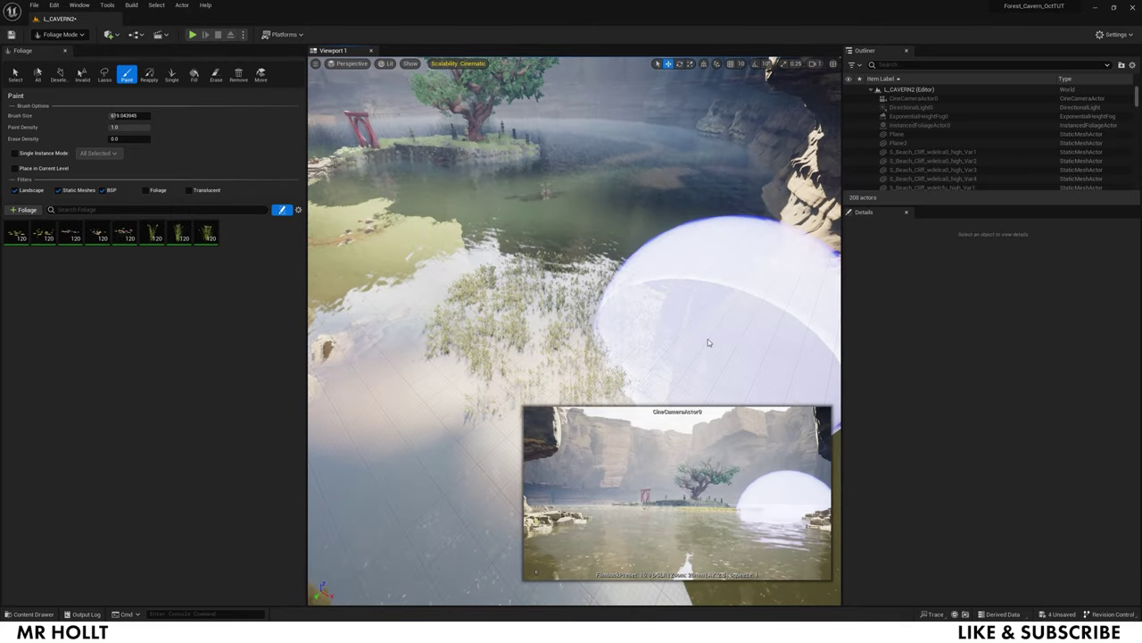
key("ctrl+z")
Set the paint density to 0.38 and erase density to 0.68, and the Softstem Bulrush Var4 minimum X scale to 0.75
mouse_move(141, 127)
left_mouse_down()
mouse_move(124, 127)
mouse_move(137, 141)
left_mouse_up()
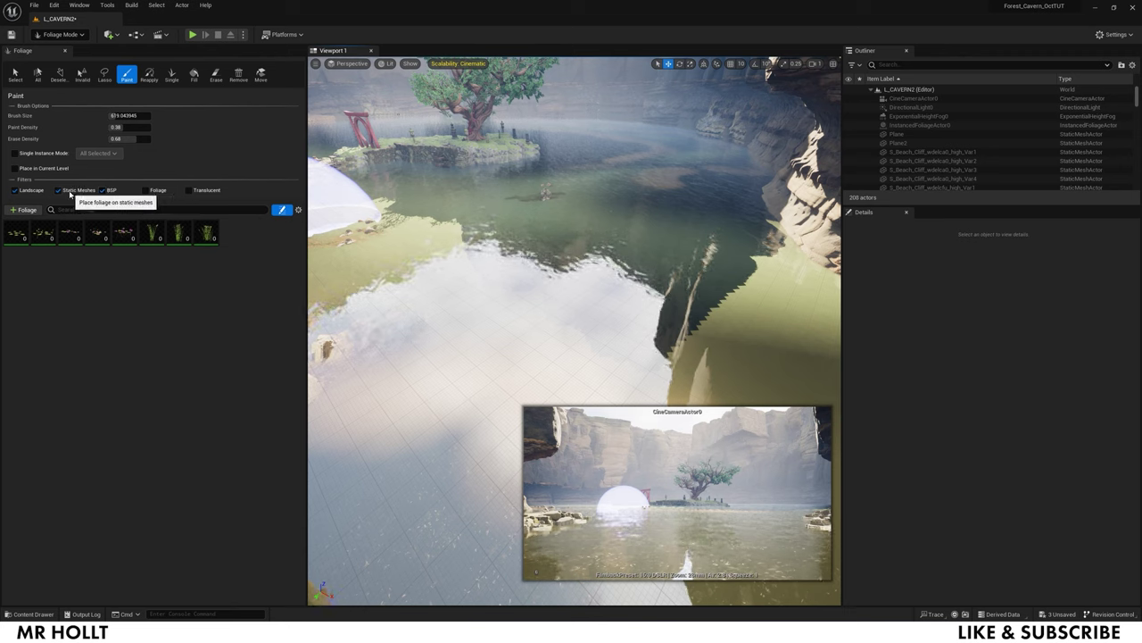
left_click(12, 234)
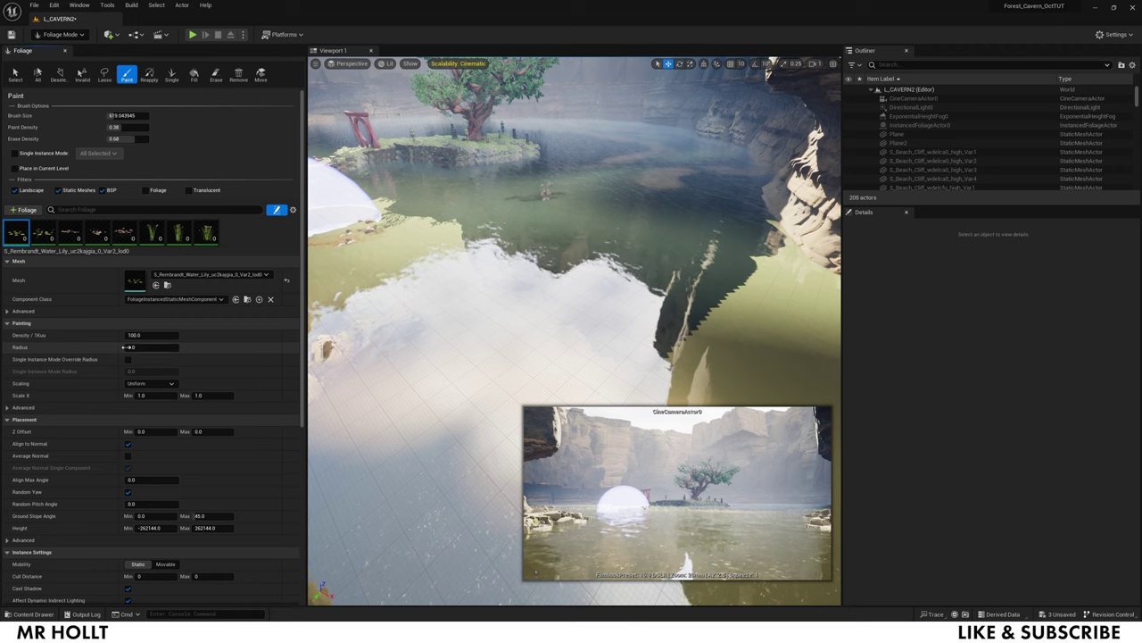
scroll(44, 375, "down", 1)
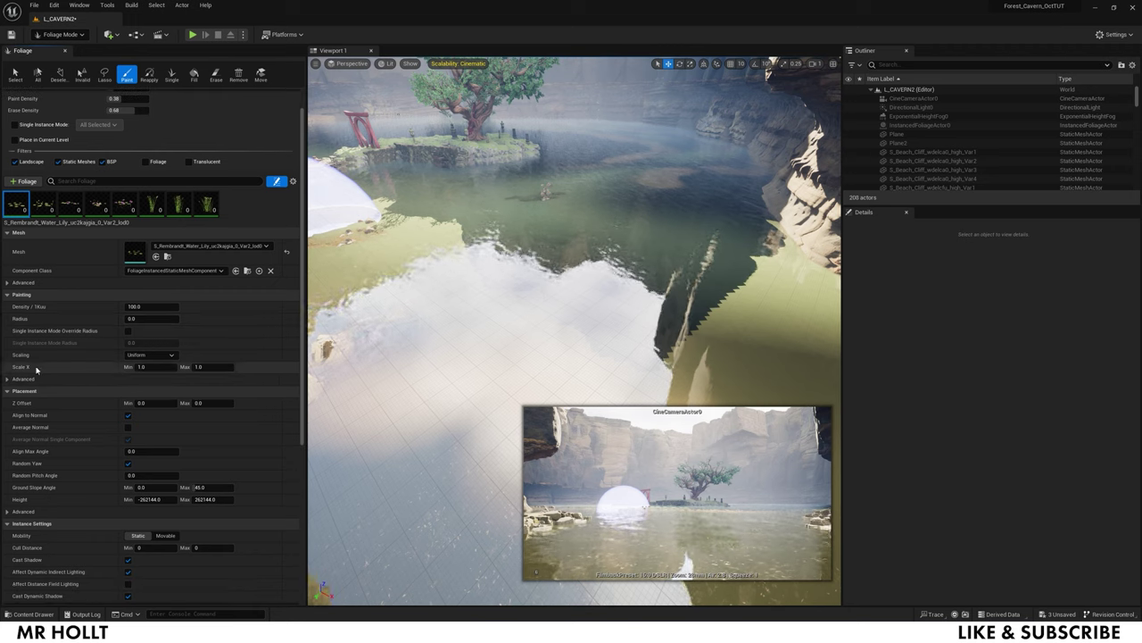
left_click(152, 204)
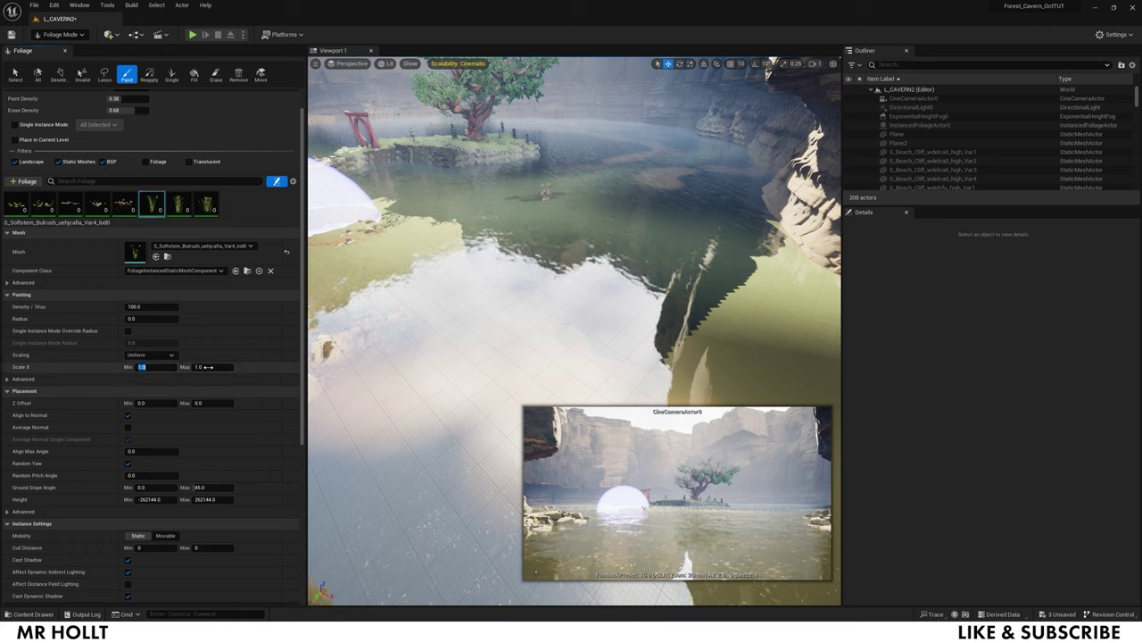
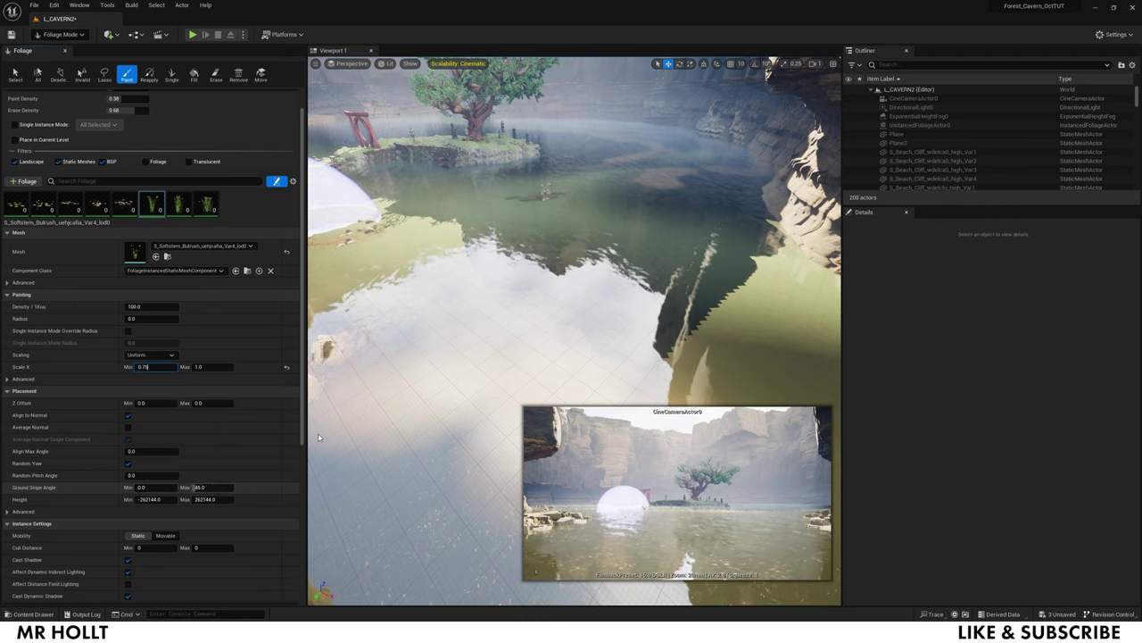
Try painting the mixed foliage onto the cliff at the reduced density, and undo the stroke
left_click(584, 316)
right_click_drag(584, 316, 626, 250)
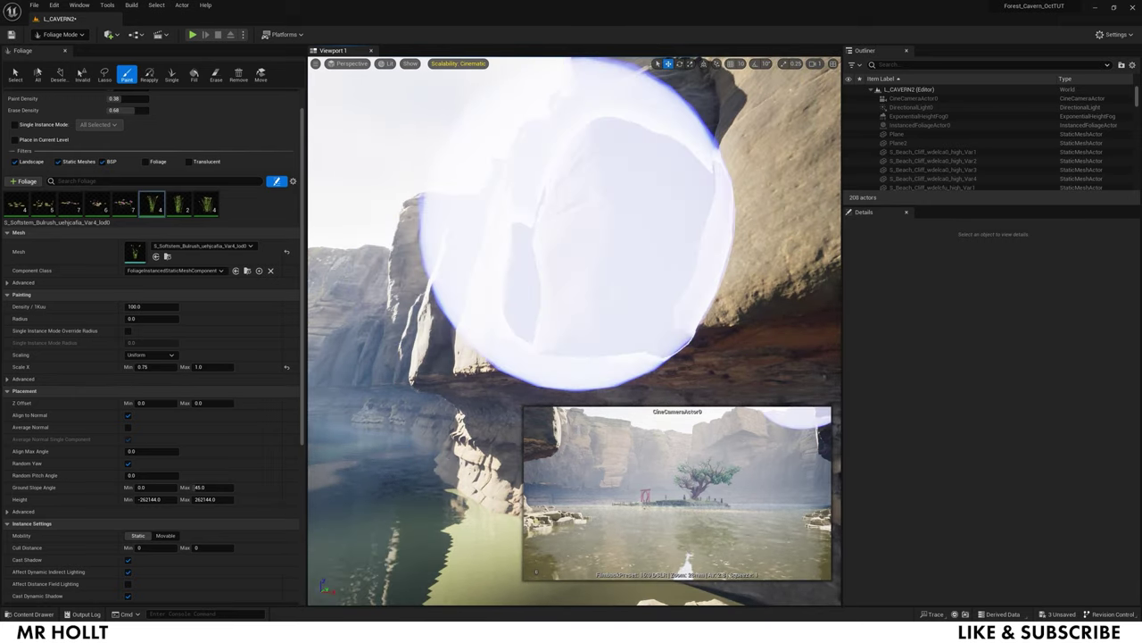
key("w")
mouse_move(507, 351)
right_mouse_down()
mouse_move(522, 335)
mouse_move(534, 420)
mouse_move(489, 351)
right_mouse_up()
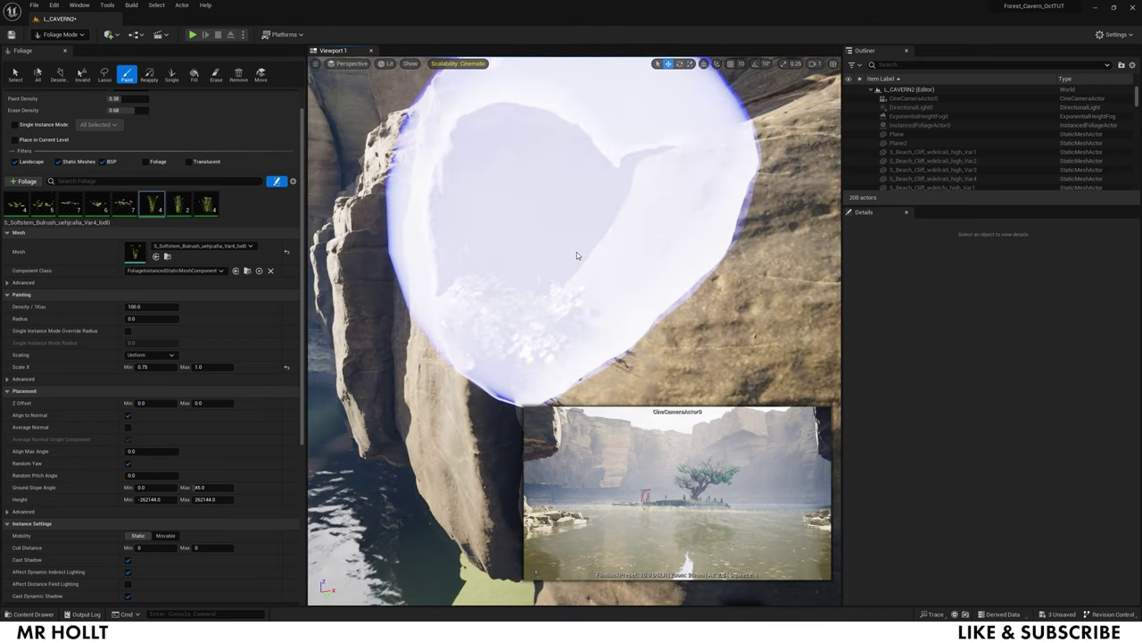
key("ctrl+z")
Examine the steep cliff faces and the bulrush's maximum ground slope angle setting, ending back at the lake view
scroll(443, 258, "down", 5)
right_click_drag(443, 258, 402, 366)
right_click_drag(441, 290, 441, 250)
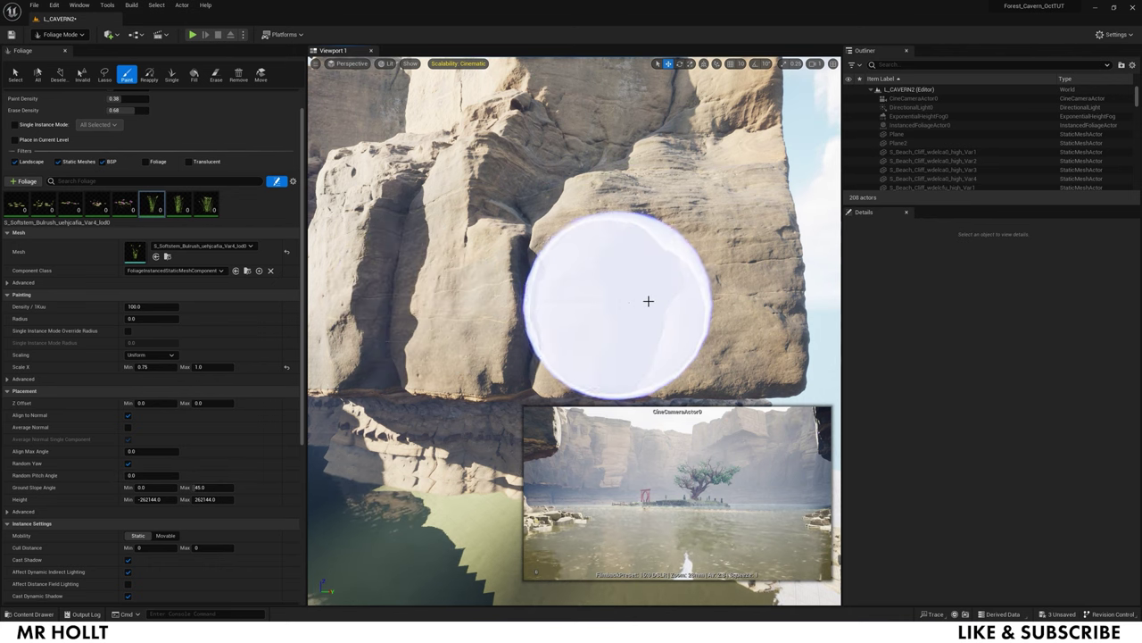
left_click(201, 486)
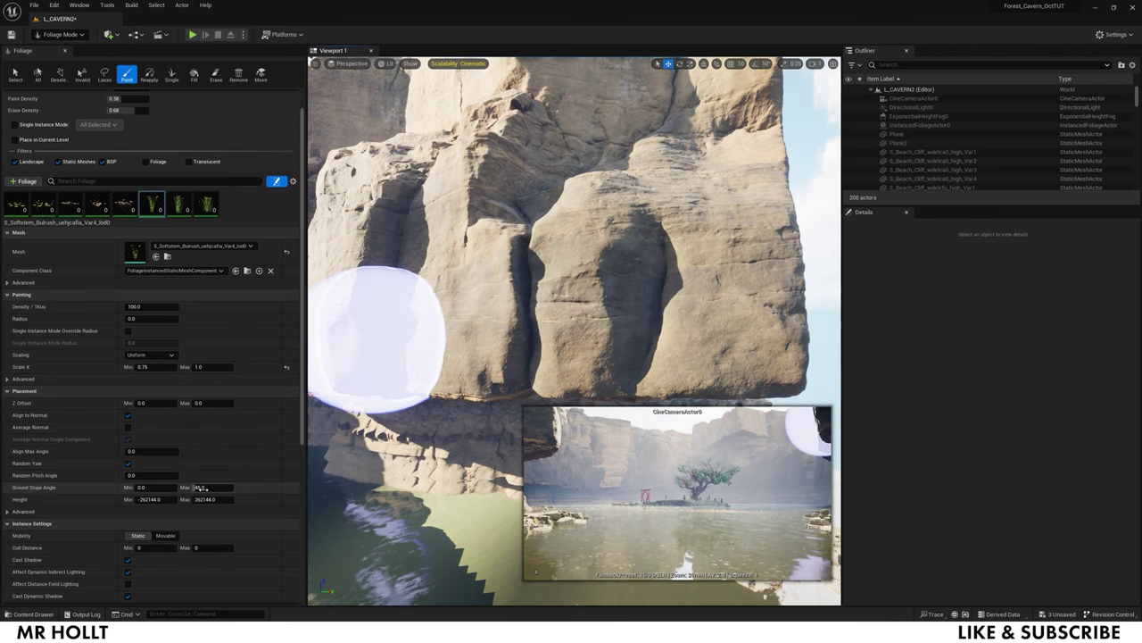
mouse_move(428, 459)
right_mouse_down()
mouse_move(361, 482)
mouse_move(357, 469)
mouse_move(317, 473)
right_mouse_up()
right_click_drag(357, 419, 357, 419)
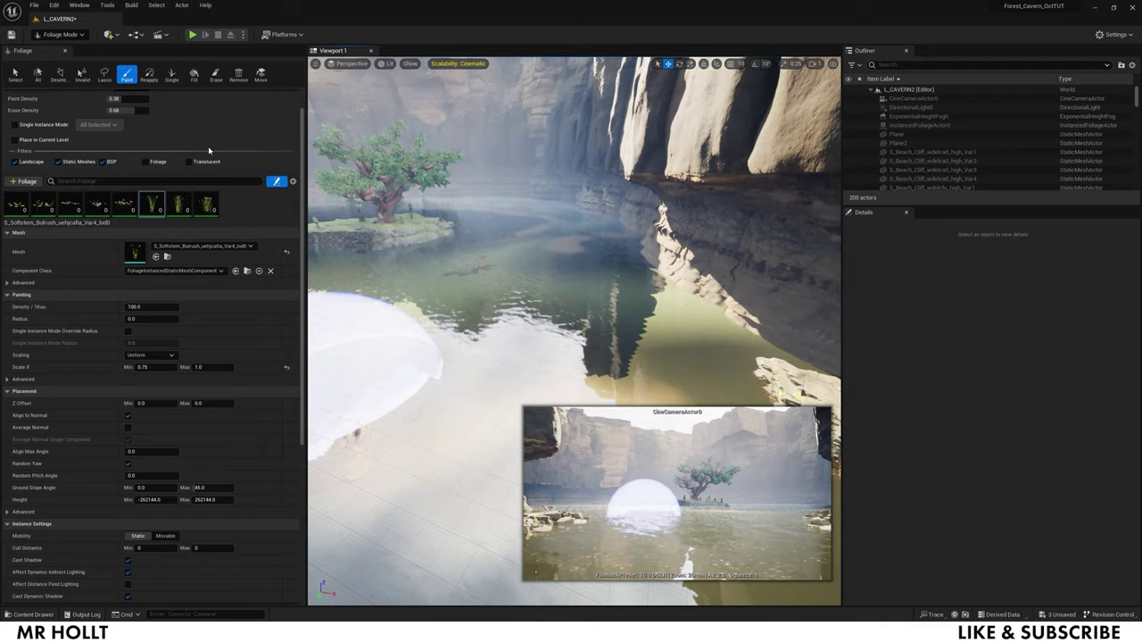
scroll(170, 188, "up", 1)
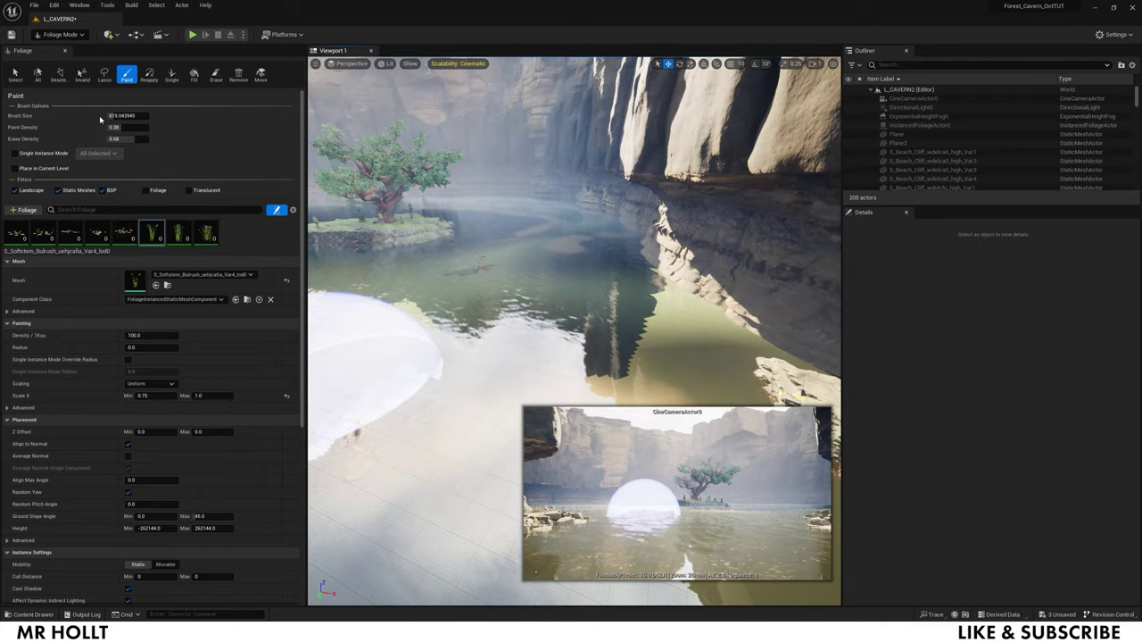
mouse_move(375, 295)
right_mouse_down()
mouse_move(375, 375)
mouse_move(331, 384)
right_mouse_up()
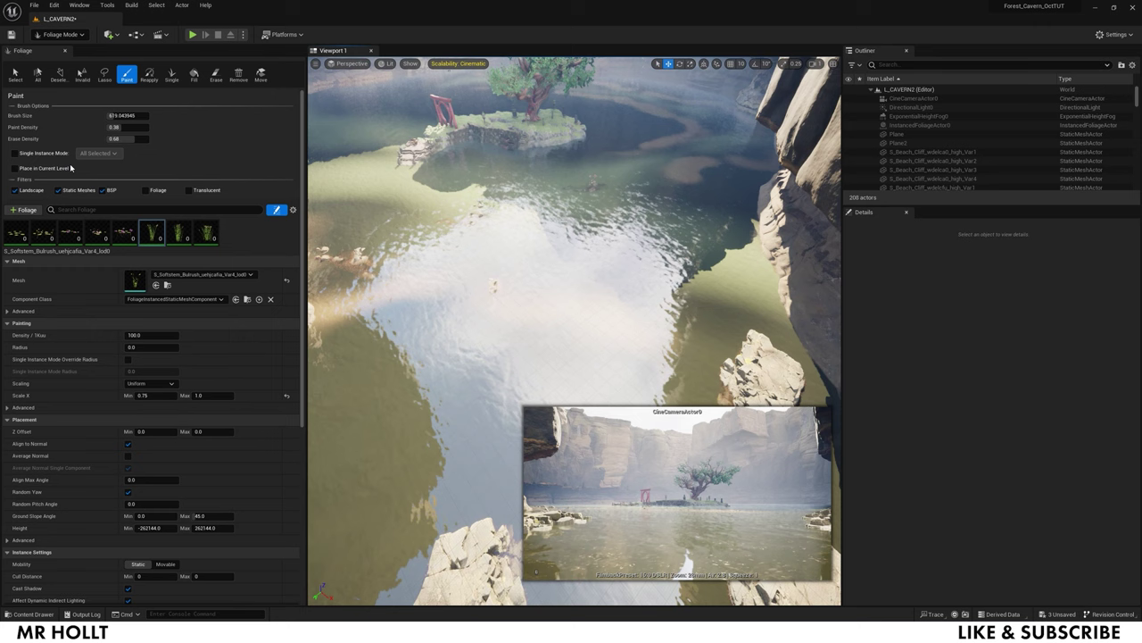
left_click(21, 234)
left_click(646, 407)
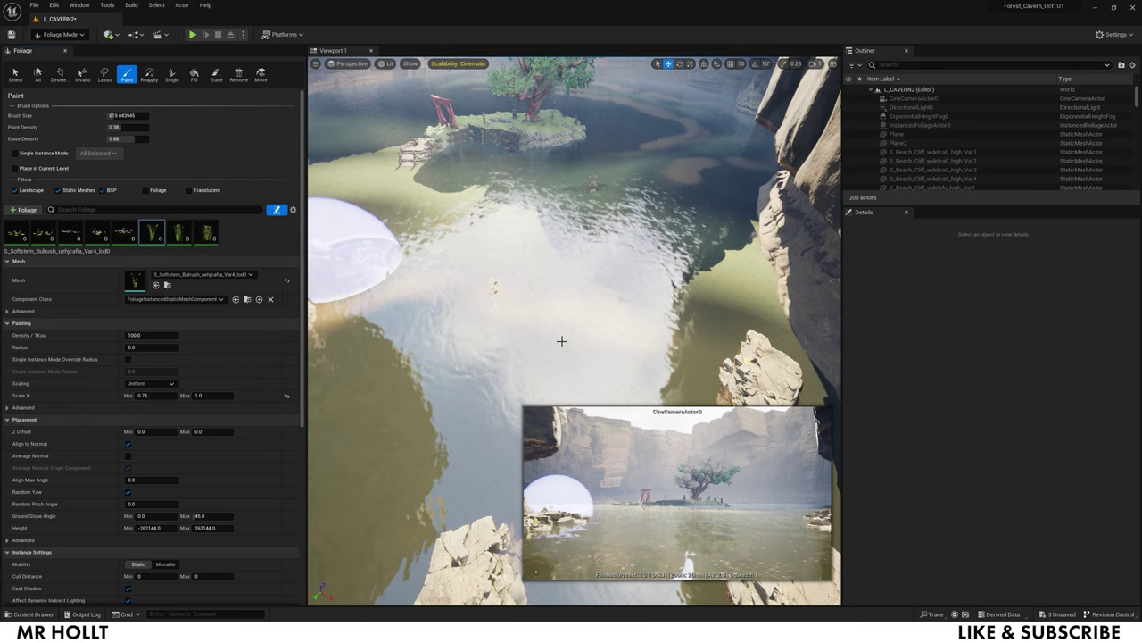
mouse_move(561, 339)
left_mouse_down()
mouse_move(458, 370)
mouse_move(470, 346)
left_mouse_up()
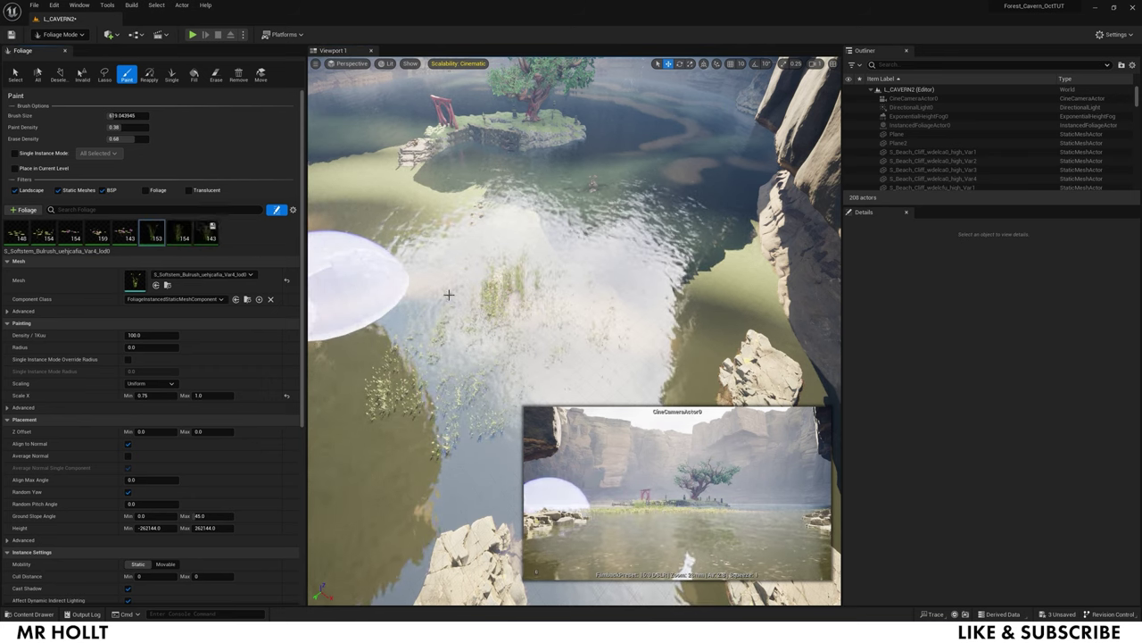
mouse_move(449, 294)
left_mouse_down()
mouse_move(510, 252)
mouse_move(459, 324)
mouse_move(464, 286)
left_mouse_up()
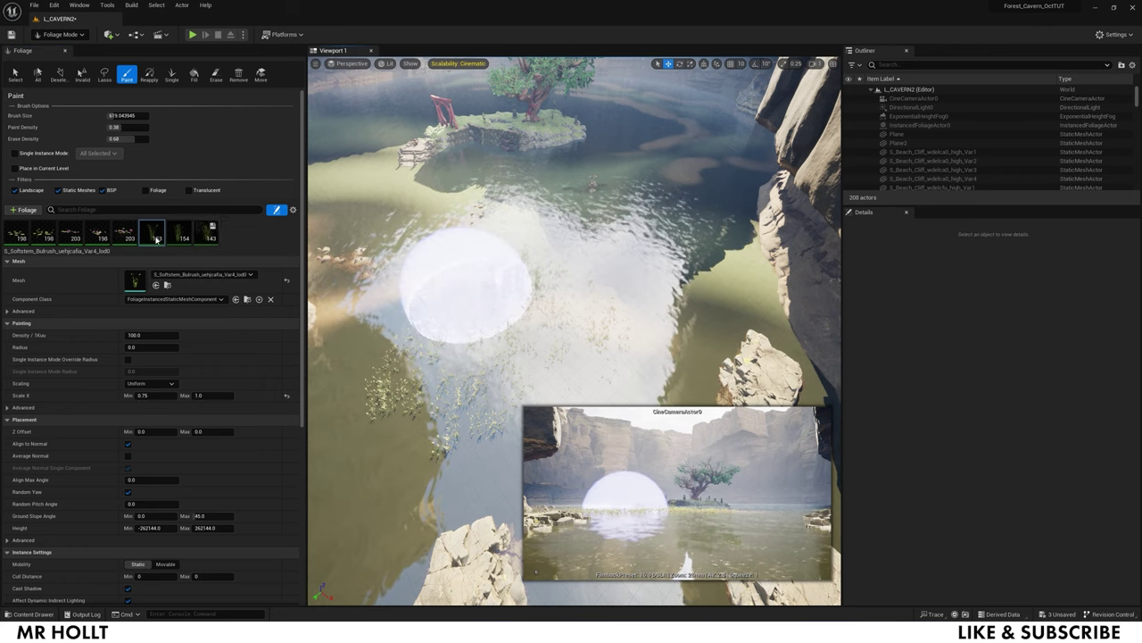
key("ctrl+z")
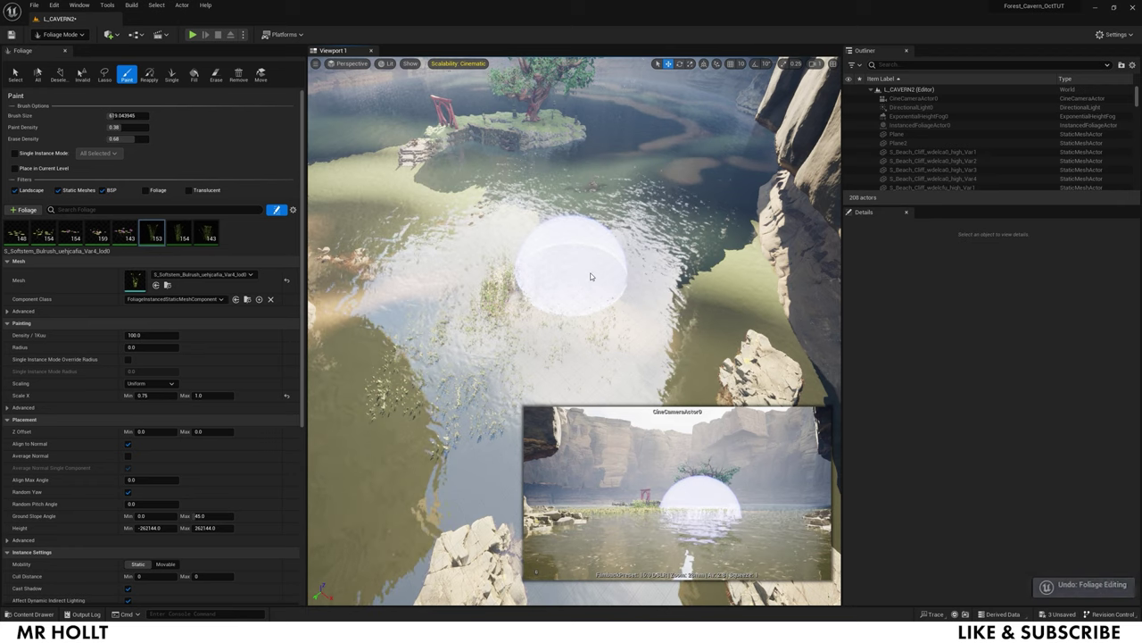
Set the foliage brush size to 25
mouse_move(563, 352)
right_mouse_down()
mouse_move(564, 473)
mouse_move(607, 455)
mouse_move(607, 366)
mouse_move(536, 294)
mouse_move(562, 299)
right_mouse_up()
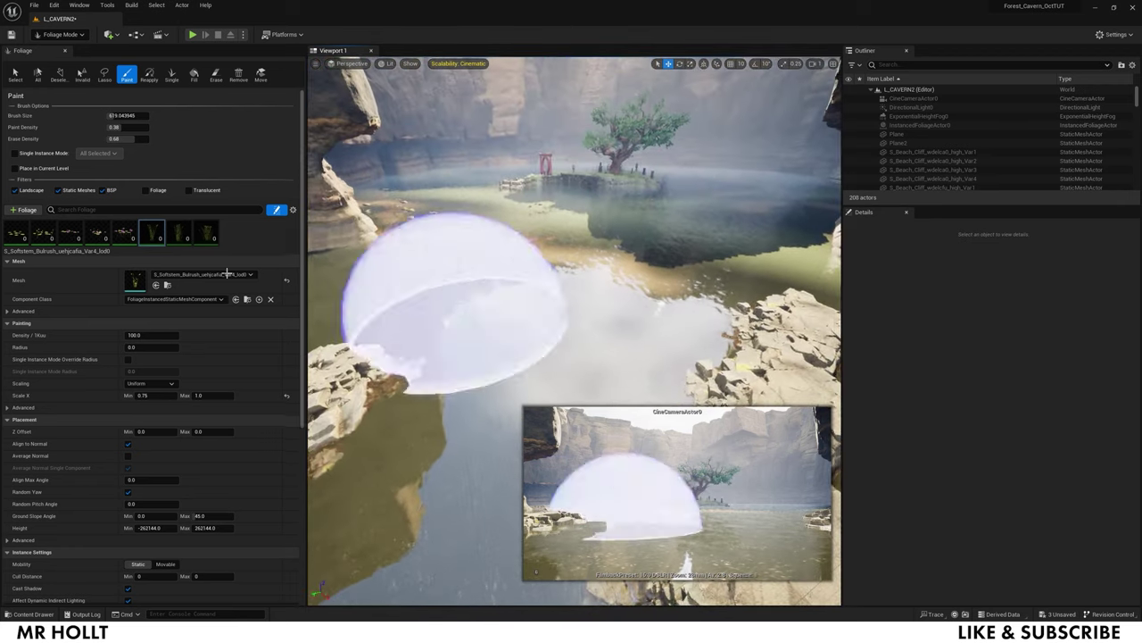
left_click(113, 115)
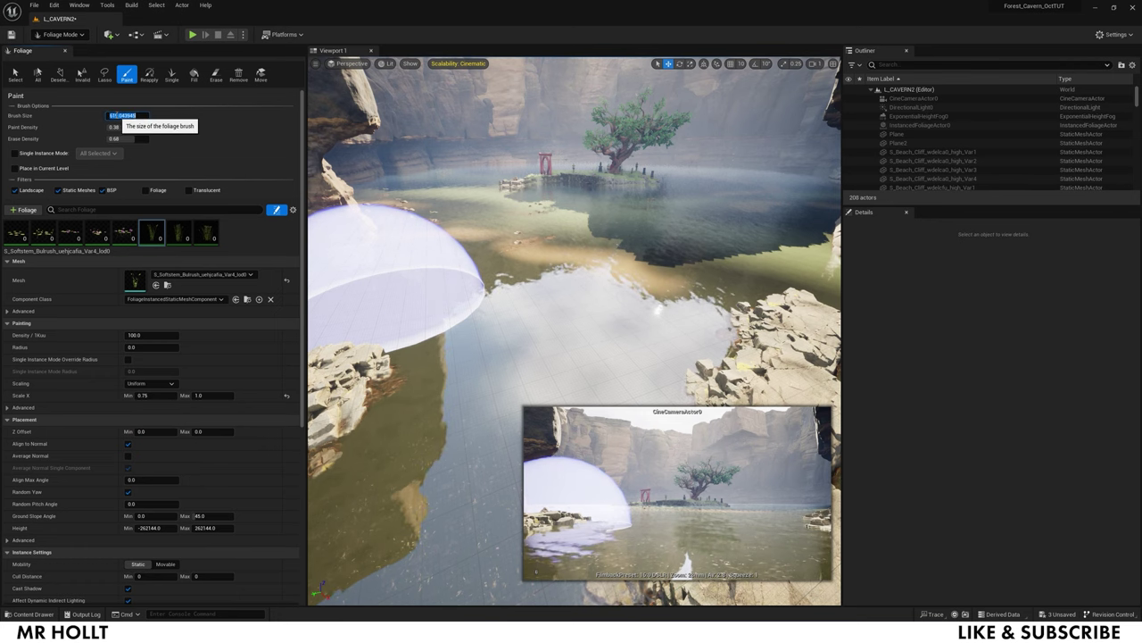
type("50")
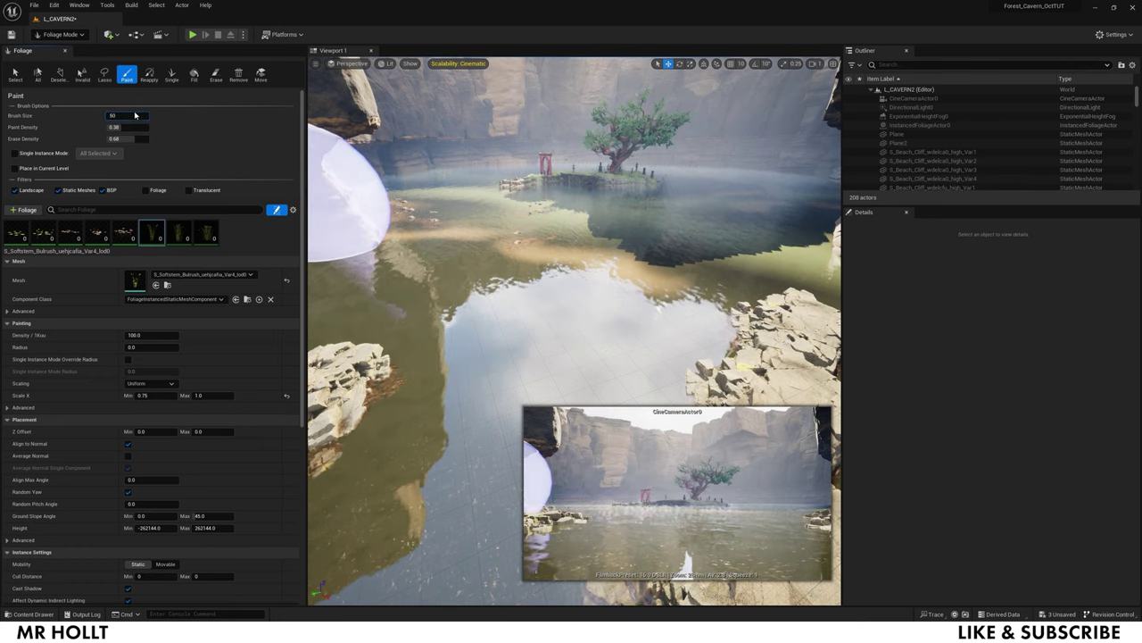
type("25")
key("Return")
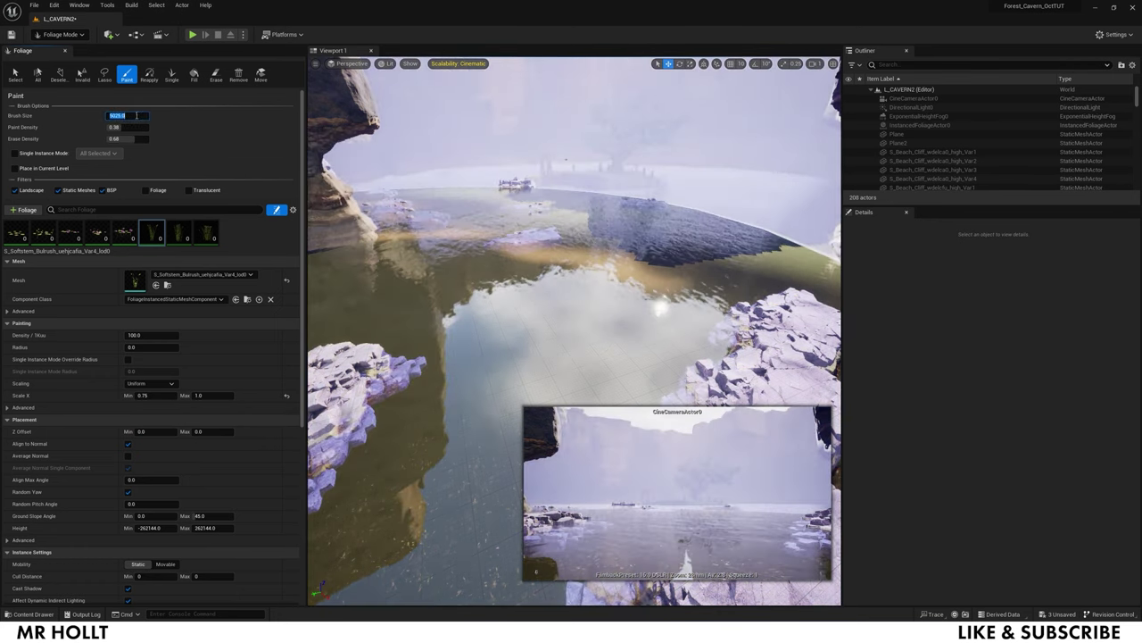
left_click(136, 115)
key("BackSpace")
key("BackSpace")
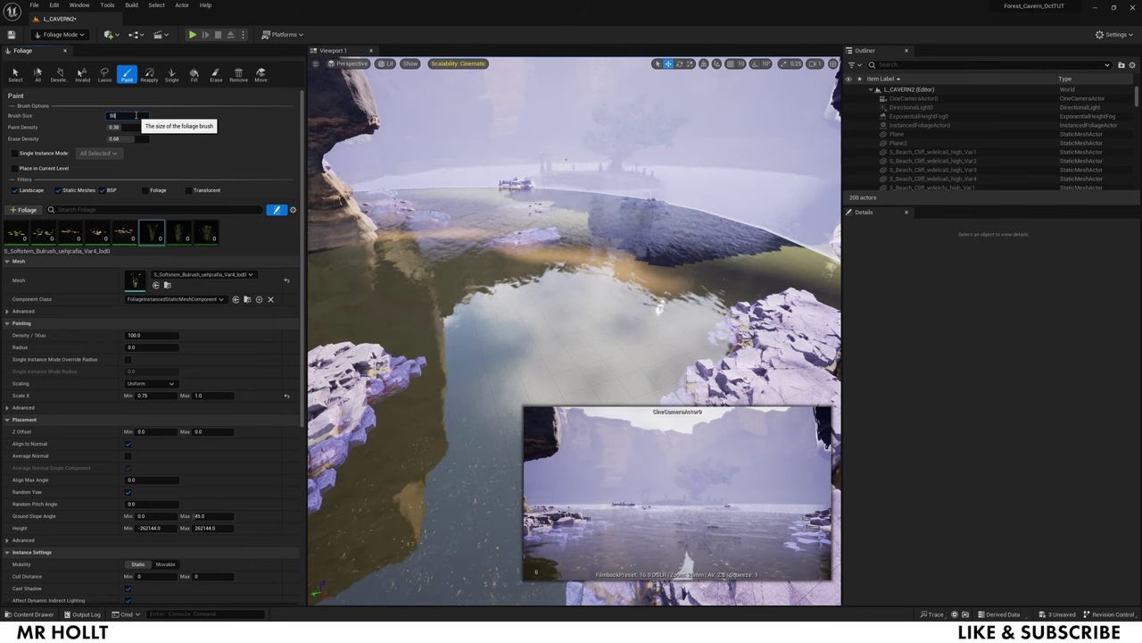
type("25")
key("Return")
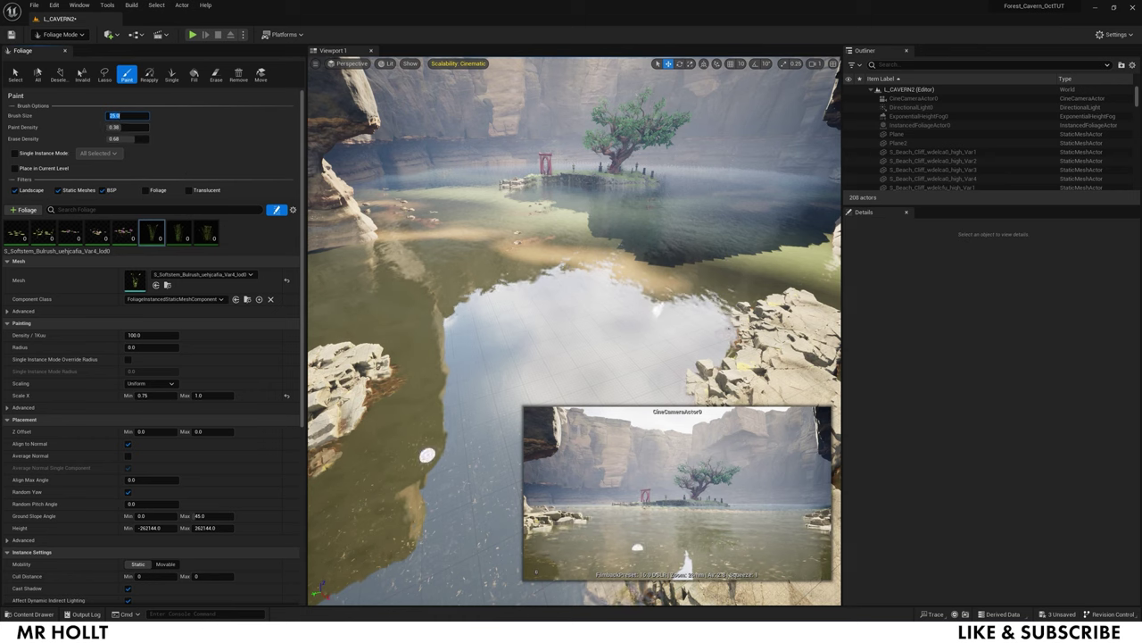
Paint water lilies on the water along the edge of the foreground rock formation
mouse_move(427, 454)
right_mouse_down()
mouse_move(357, 455)
mouse_move(352, 536)
mouse_move(357, 509)
mouse_move(491, 391)
right_mouse_up()
left_click_drag(504, 338, 599, 235)
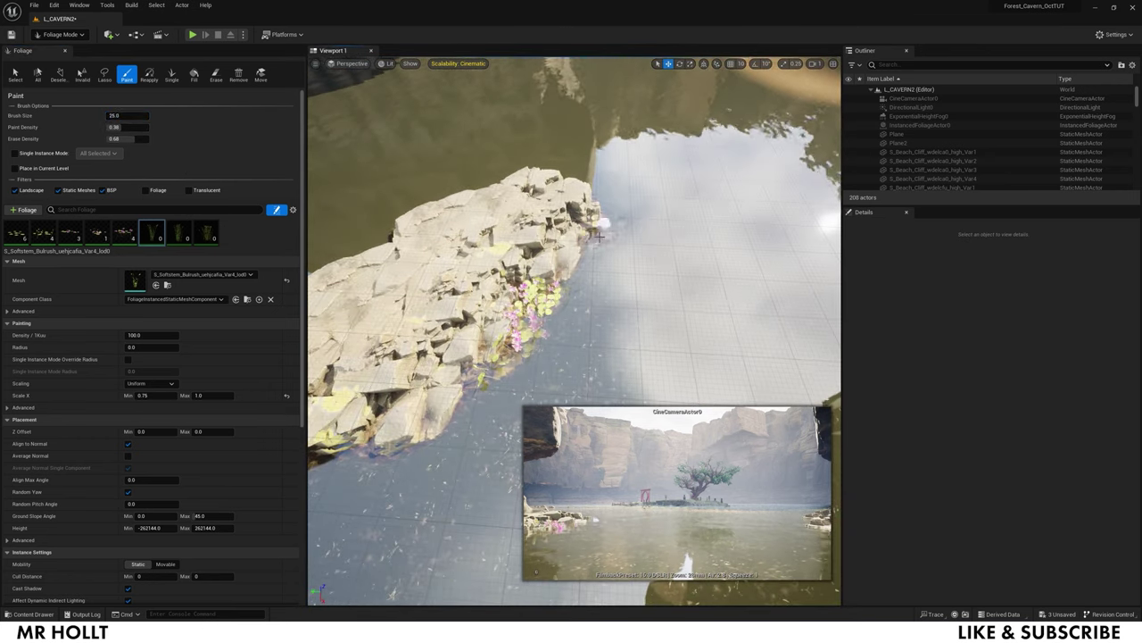
left_click_drag(567, 170, 607, 237)
right_click_drag(607, 236, 638, 169)
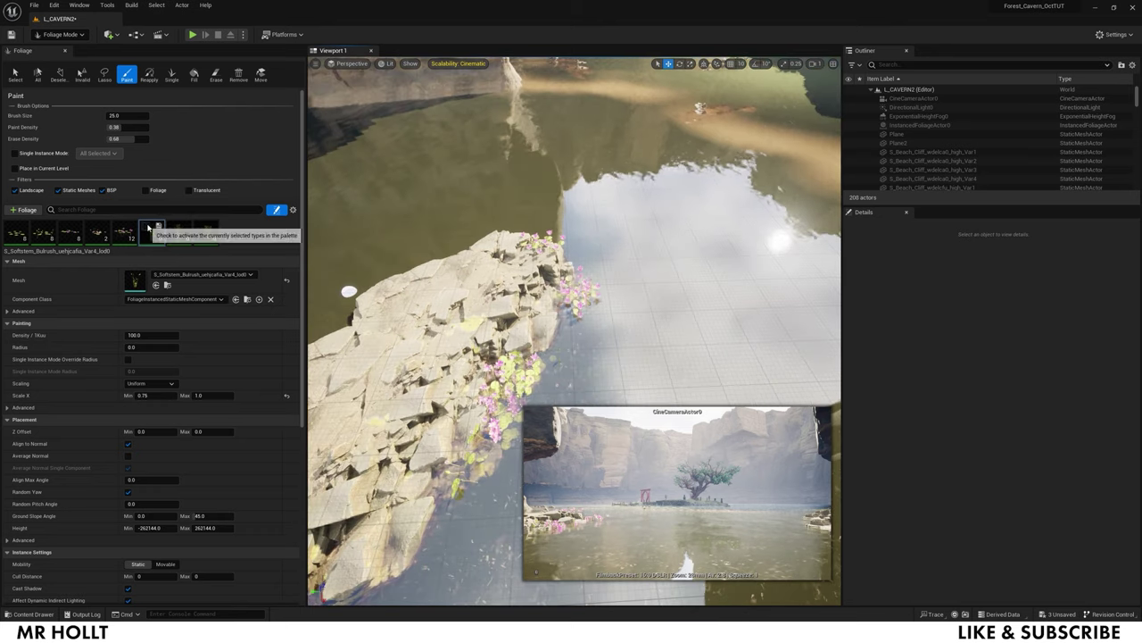
Lower the paint density and paint bulrushes with water lilies in the water behind the rock formation and toward the cliff
left_click_drag(115, 128, 110, 128)
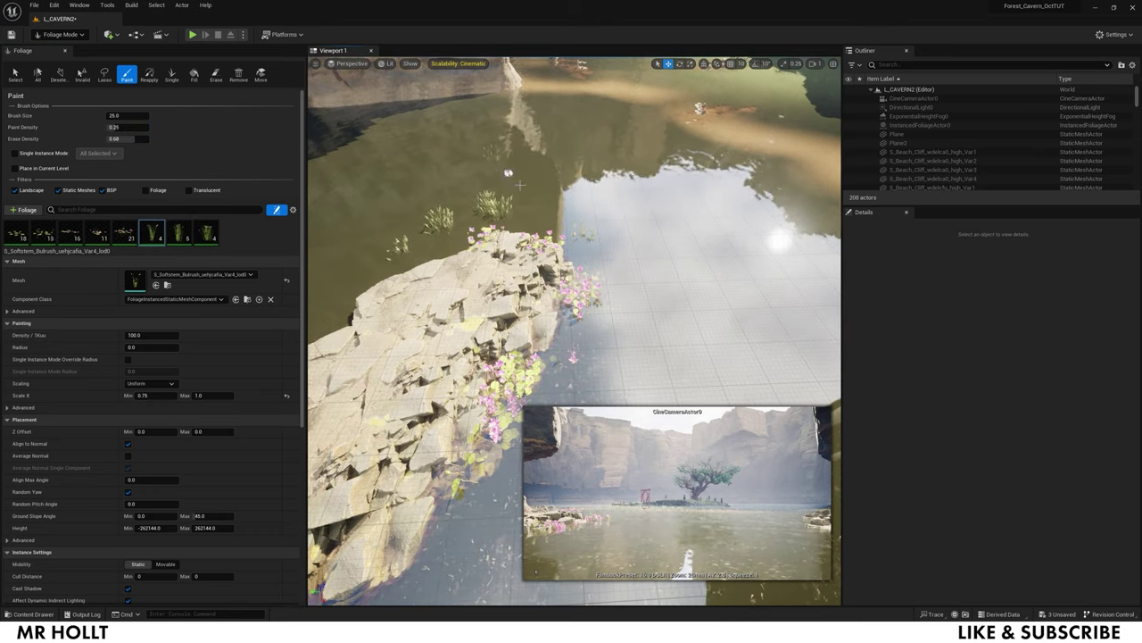
right_click_drag(519, 185, 513, 201)
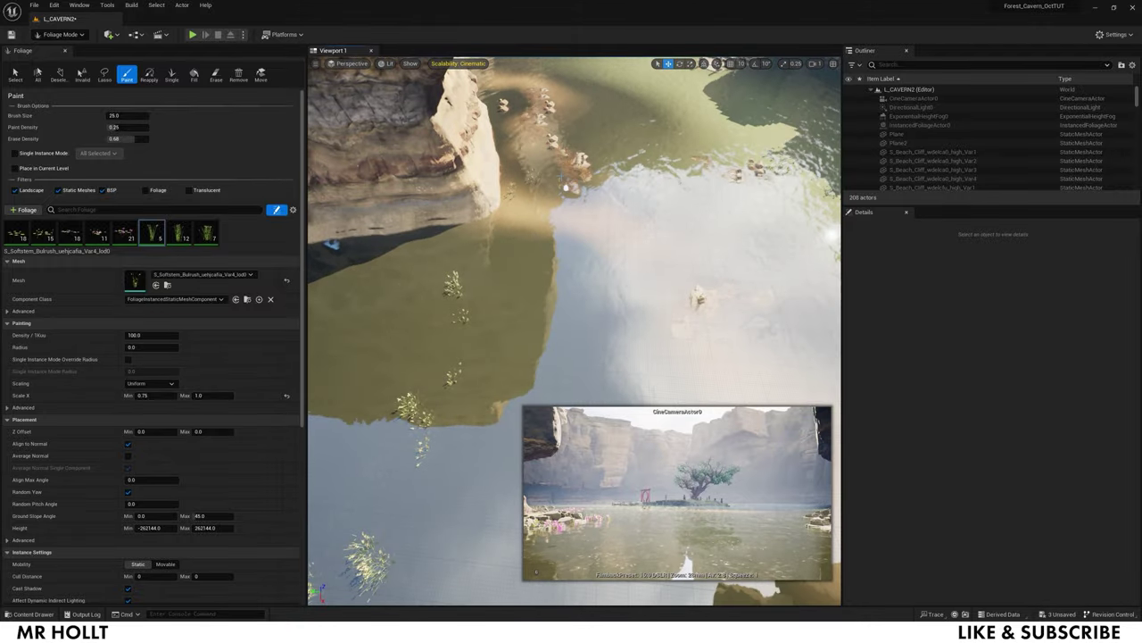
right_click_drag(592, 134, 589, 143)
right_click_drag(561, 104, 517, 177)
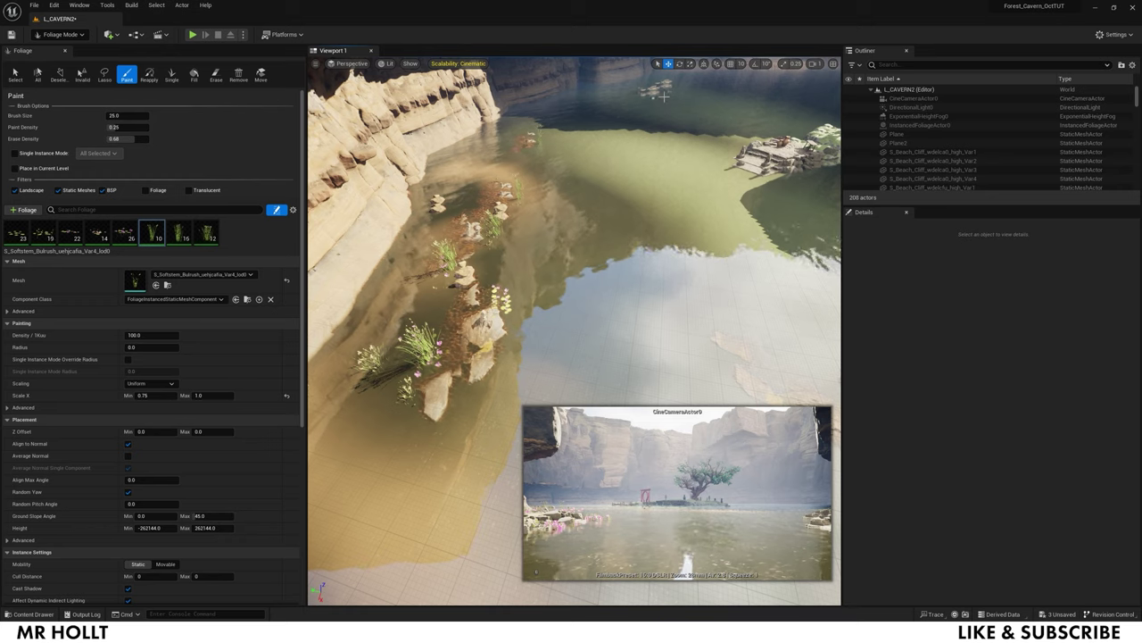
Paint bulrushes and water lilies around the small rocks in the shallows below the cliff
left_click(634, 93)
right_click_drag(634, 93, 492, 281)
right_click_drag(548, 222, 592, 226)
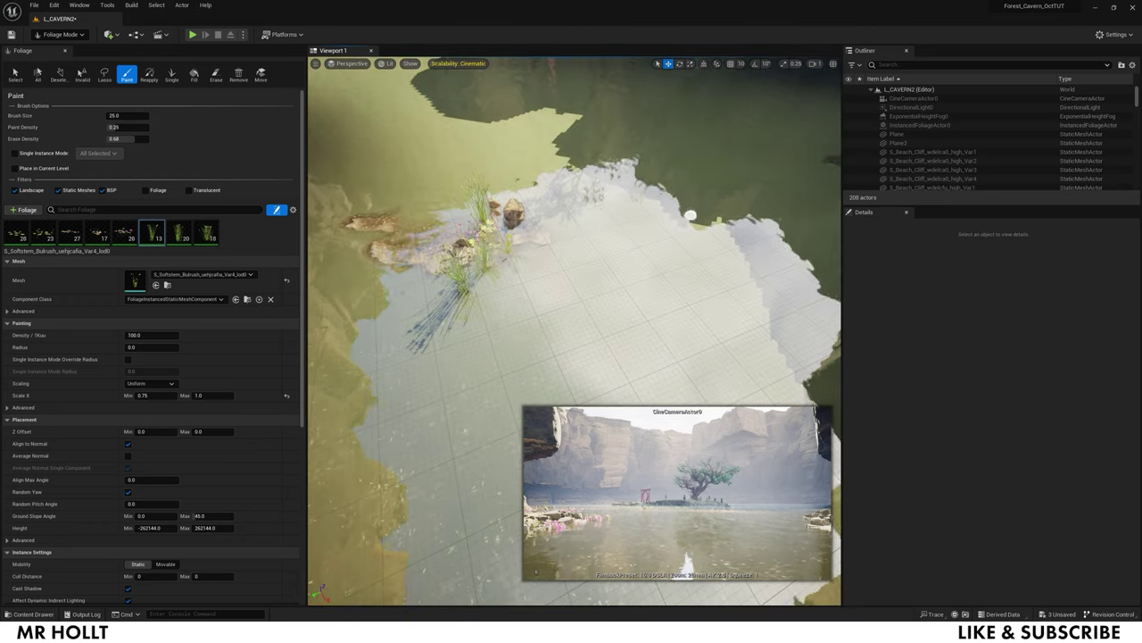
right_click_drag(689, 216, 670, 157)
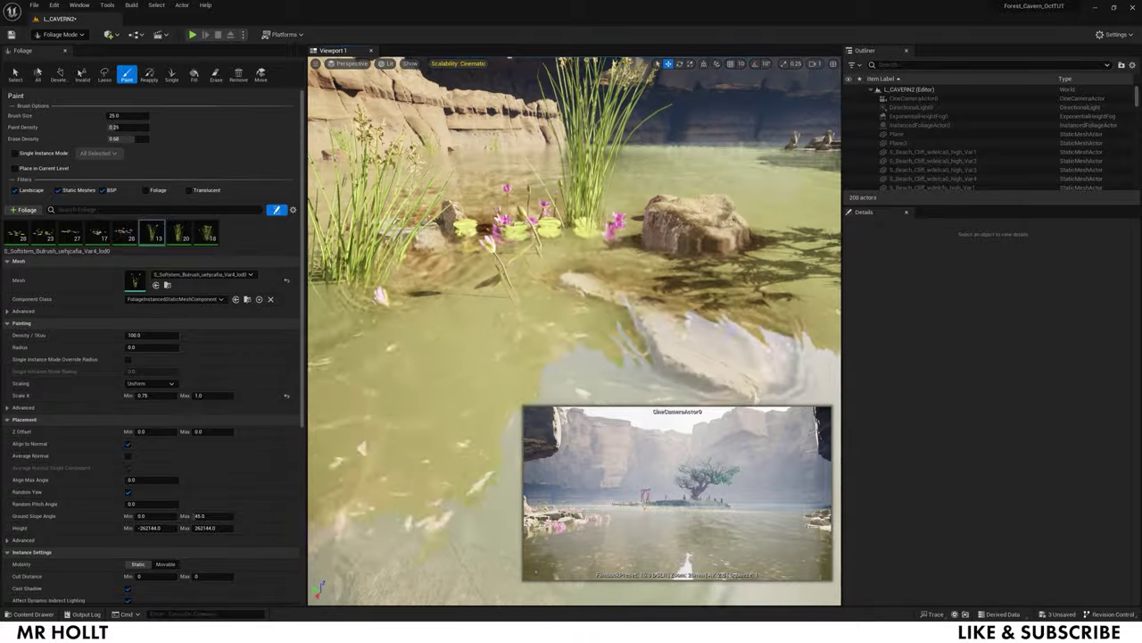
mouse_move(638, 259)
right_mouse_down()
mouse_move(637, 294)
mouse_move(637, 260)
right_mouse_up()
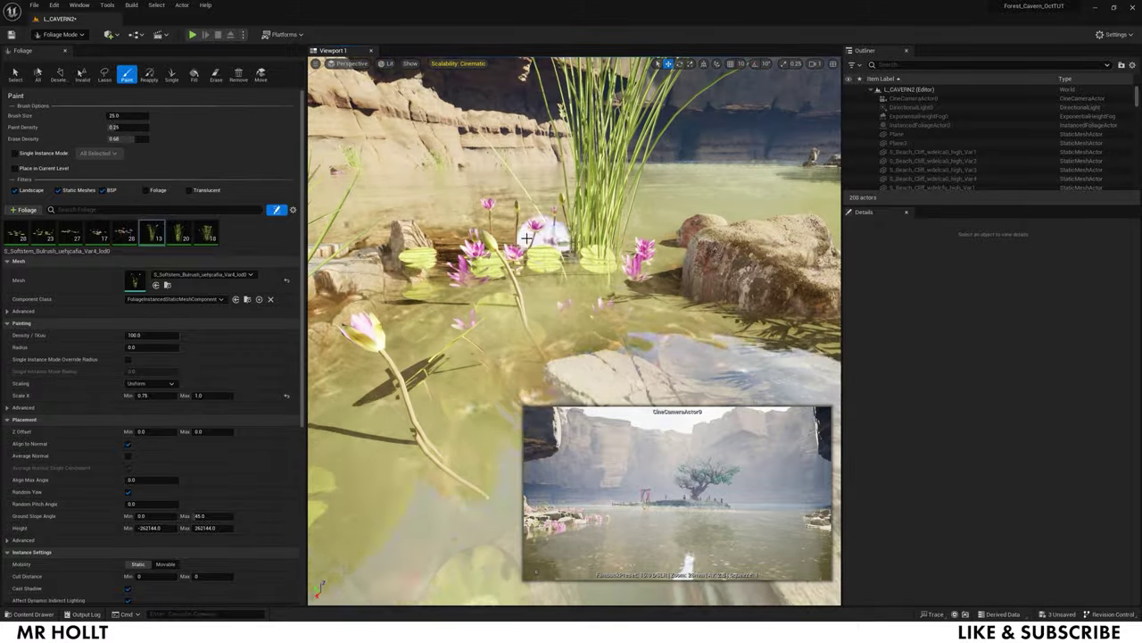
scroll(526, 238, "down", 5)
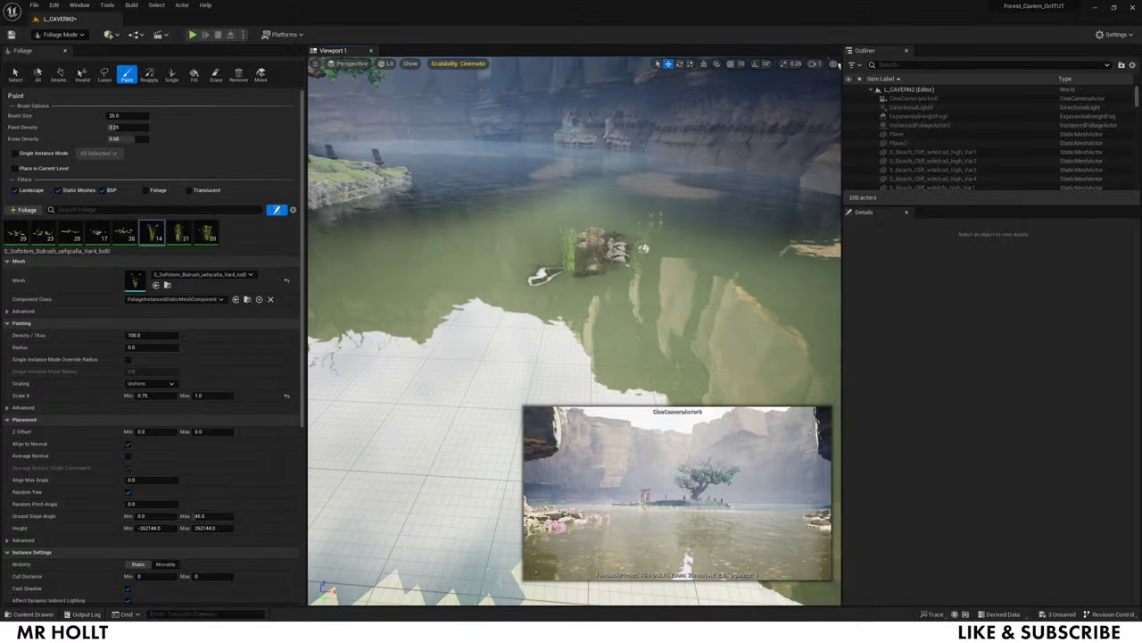
Paint bulrushes and water lilies around the small rock outcrop and the shore on the opposite side of the lake
mouse_move(636, 246)
right_mouse_down()
mouse_move(573, 243)
mouse_move(572, 295)
mouse_move(625, 259)
mouse_move(589, 312)
right_mouse_up()
left_click(572, 276)
key("w")
right_click_drag(540, 242, 482, 178)
left_click(539, 242)
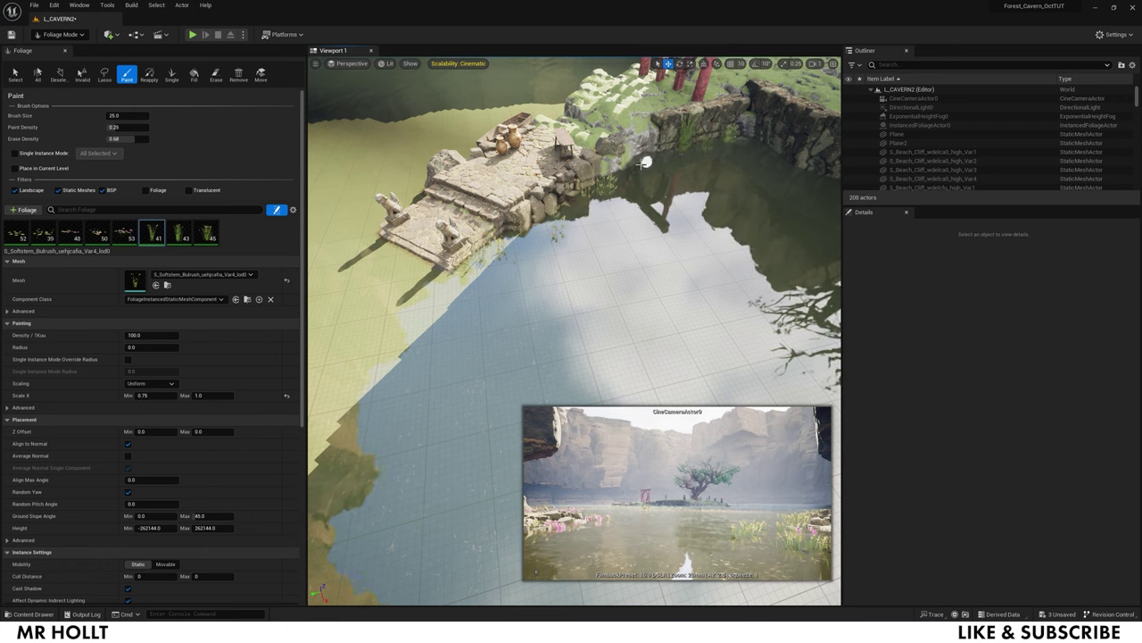
Set the paint density to 0.38 and paint bulrushes and water lilies along the waterline of the island's stone wall
right_click_drag(792, 174, 658, 211)
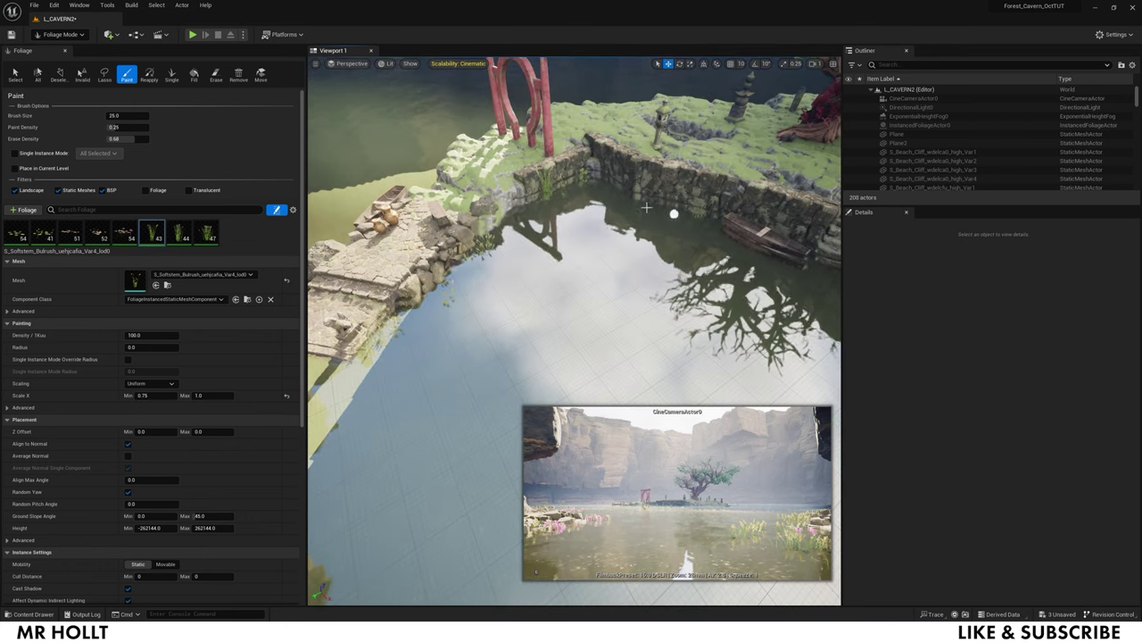
left_click(114, 127)
type("0.38")
key("Return")
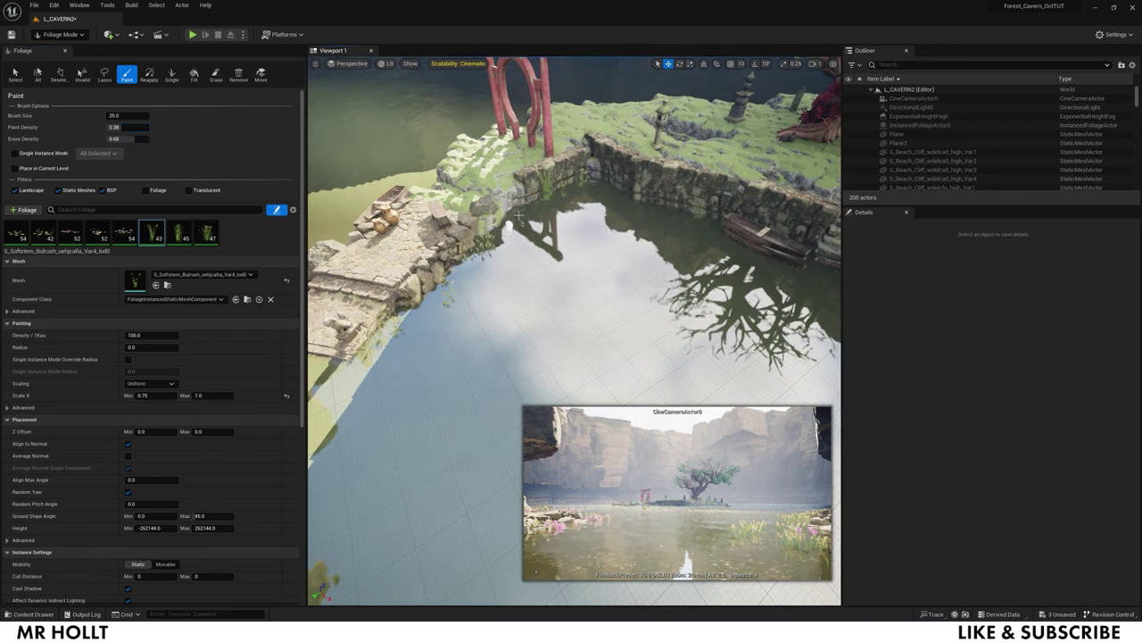
right_click_drag(754, 280, 696, 217)
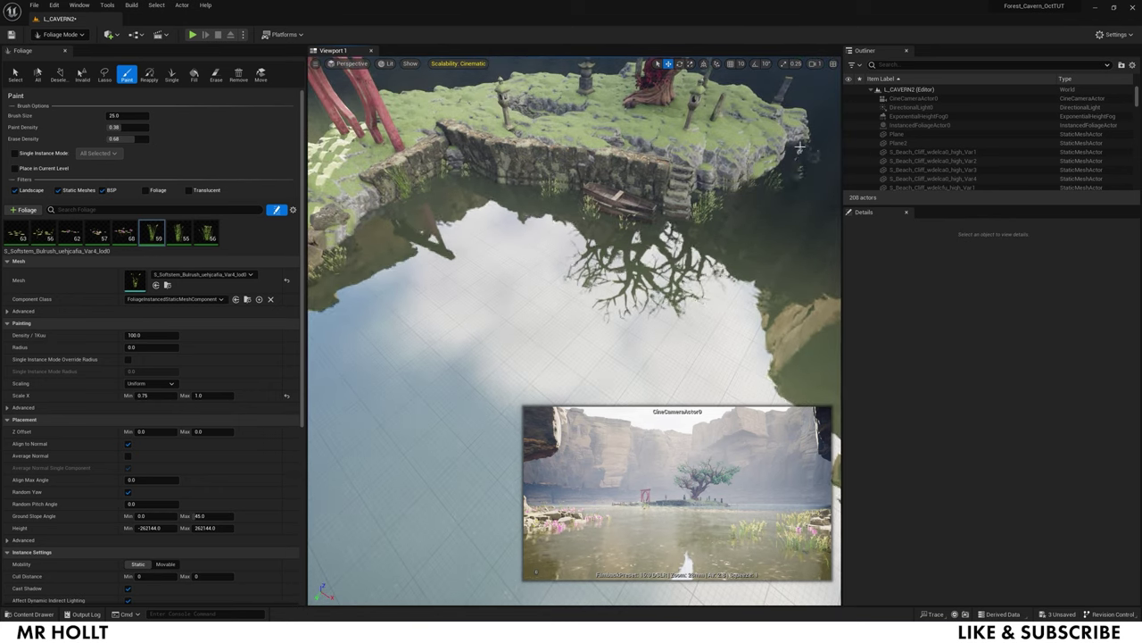
Paint bulrushes and water lilies along the base of the stone dock on its far side
right_click_drag(799, 147, 659, 292)
left_click_drag(659, 293, 706, 333)
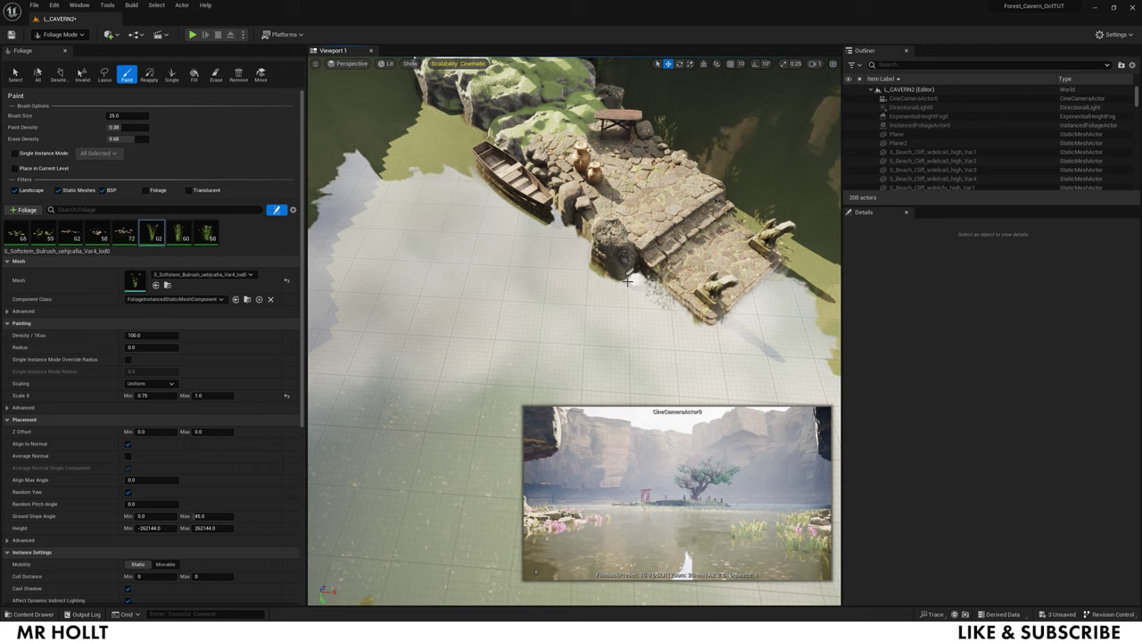
right_click_drag(418, 118, 712, 283)
left_click_drag(712, 283, 632, 322)
left_click_drag(457, 309, 413, 324)
Paint bulrushes and water lilies along the rear shoreline of the tree island
right_click_drag(413, 325, 627, 312)
right_click_drag(461, 246, 466, 343)
right_click_drag(384, 311, 543, 392)
left_click_drag(542, 392, 497, 283)
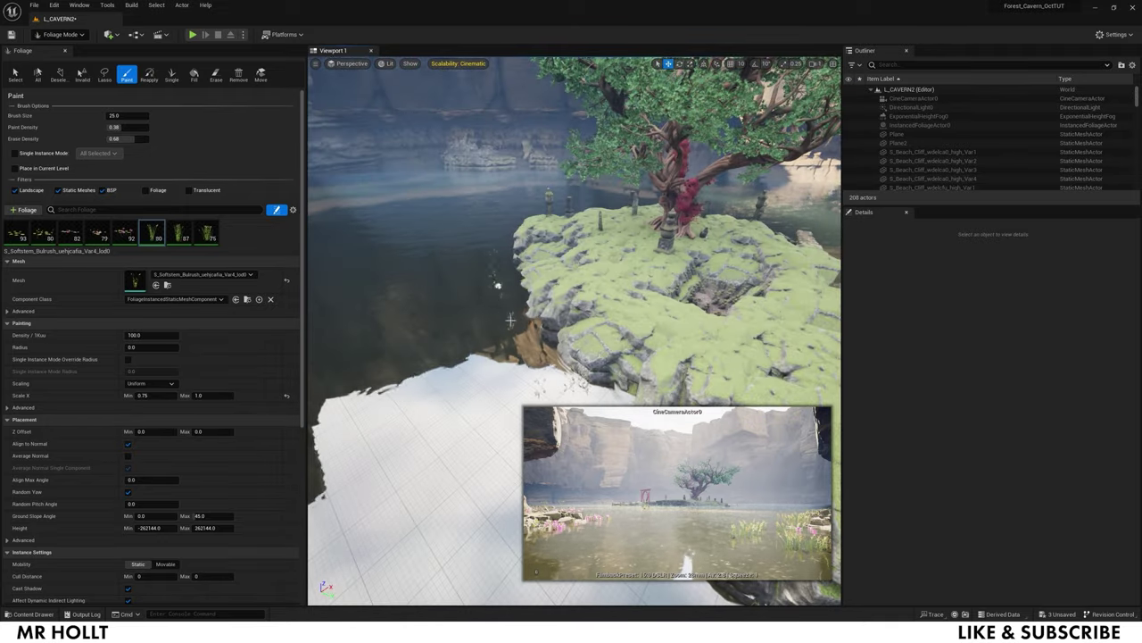
mouse_move(497, 283)
right_mouse_down()
mouse_move(587, 268)
mouse_move(616, 295)
right_mouse_up()
right_click_drag(393, 290, 406, 284)
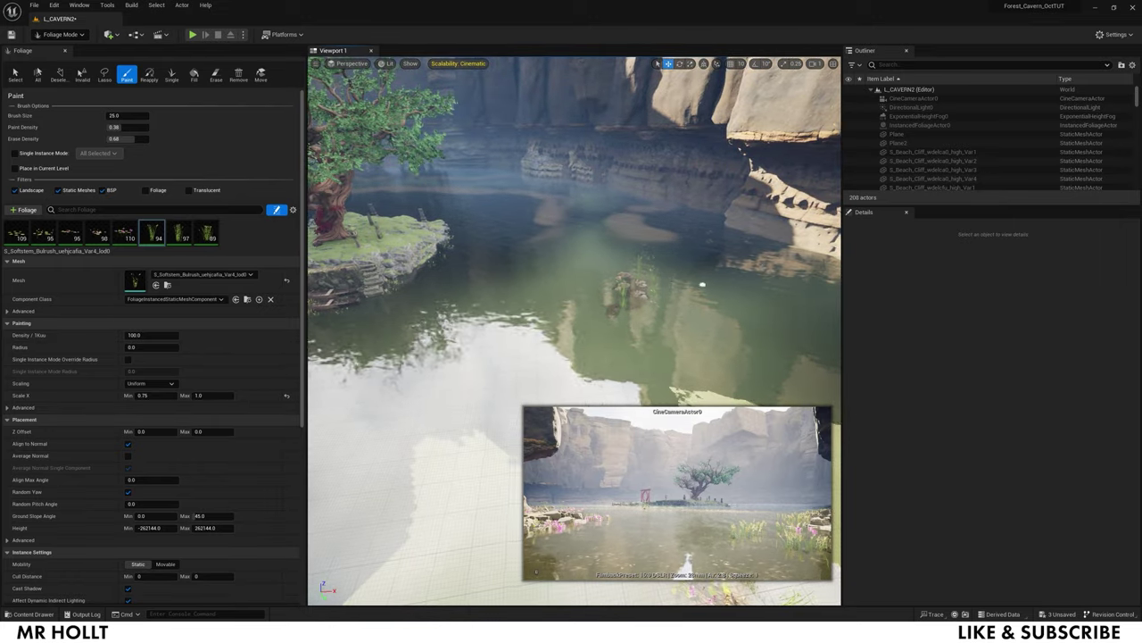
right_click_drag(406, 284, 411, 268)
right_click_drag(476, 216, 446, 223)
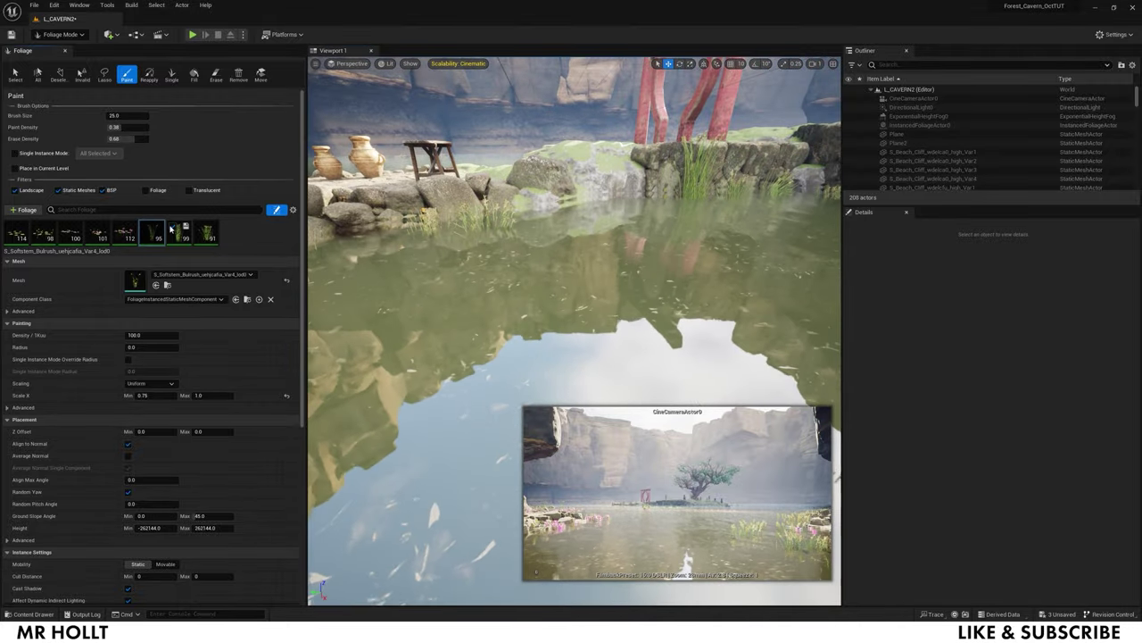
Set the paint density to 0.45 and paint a few more water lilies on the lake
left_click_drag(121, 126, 126, 127)
mouse_move(541, 237)
right_mouse_down()
mouse_move(556, 284)
mouse_move(535, 284)
right_mouse_up()
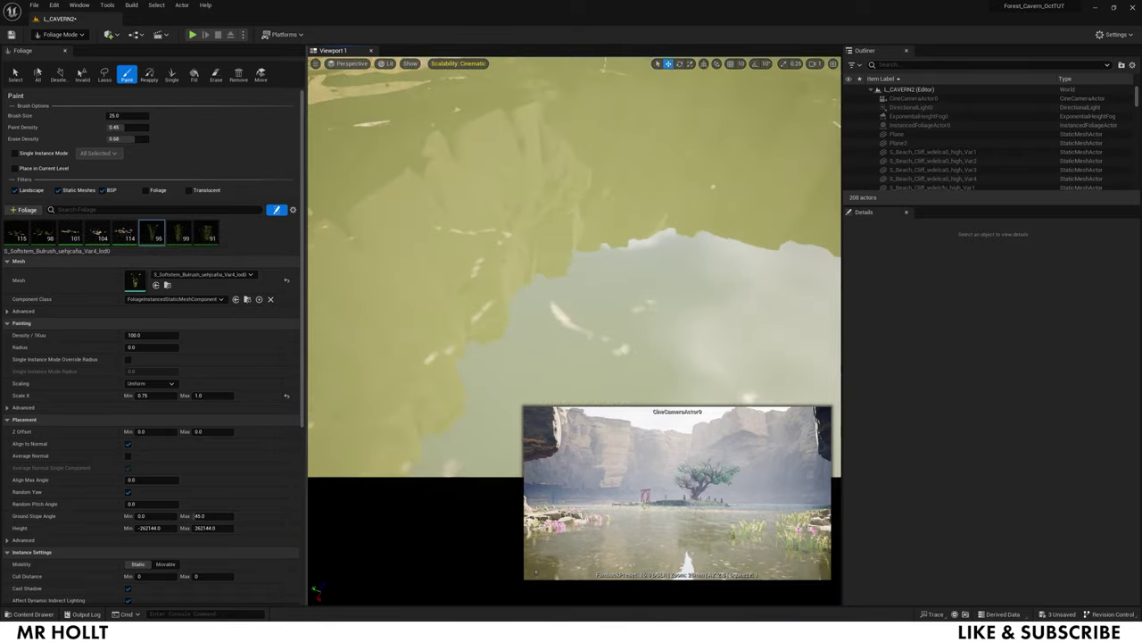
right_click_drag(585, 381, 535, 366)
Check the Rembrandt Water Lily static meshes in the Megascans folder
key("ctrl+space")
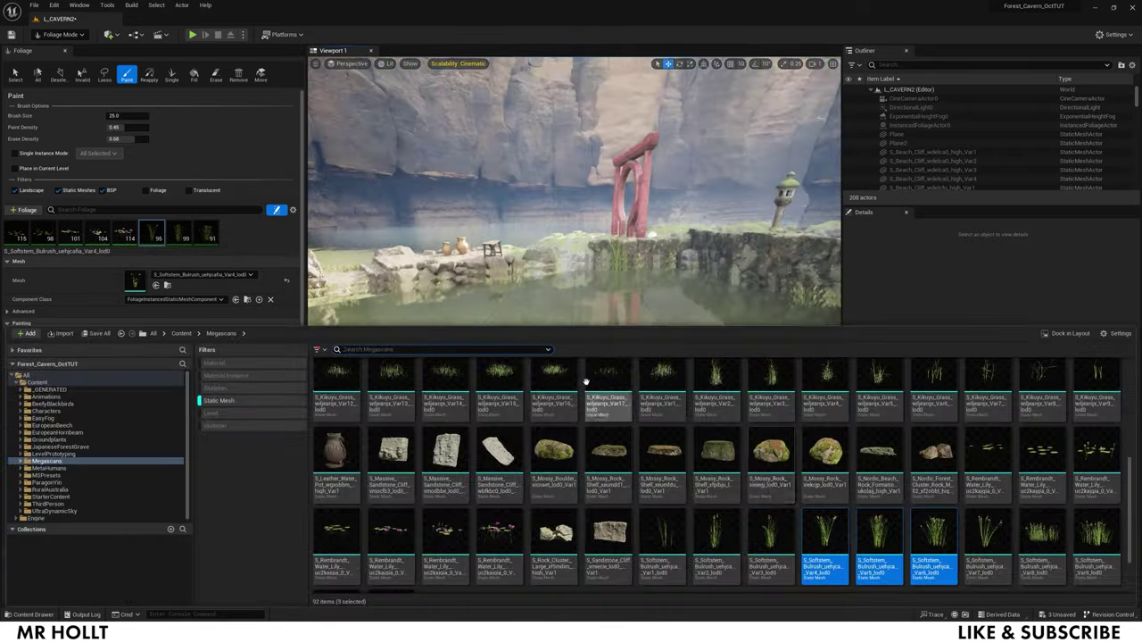
left_click(497, 542)
key("ctrl+space")
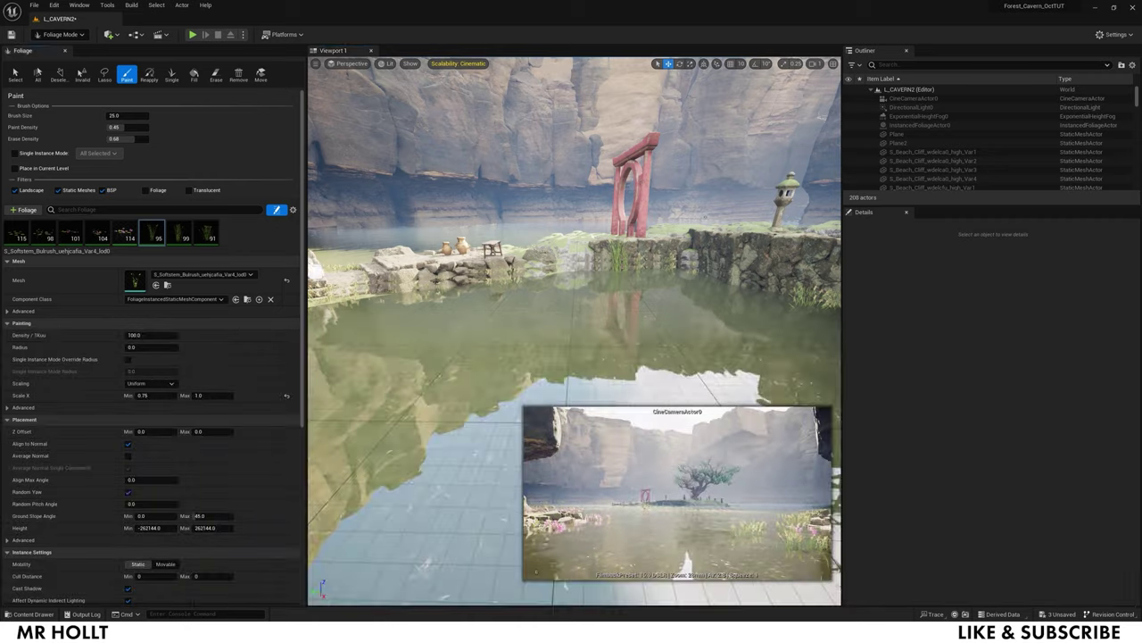
Switch to Selection mode, then select Plane2 beneath the water and raise it slightly
left_click(62, 34)
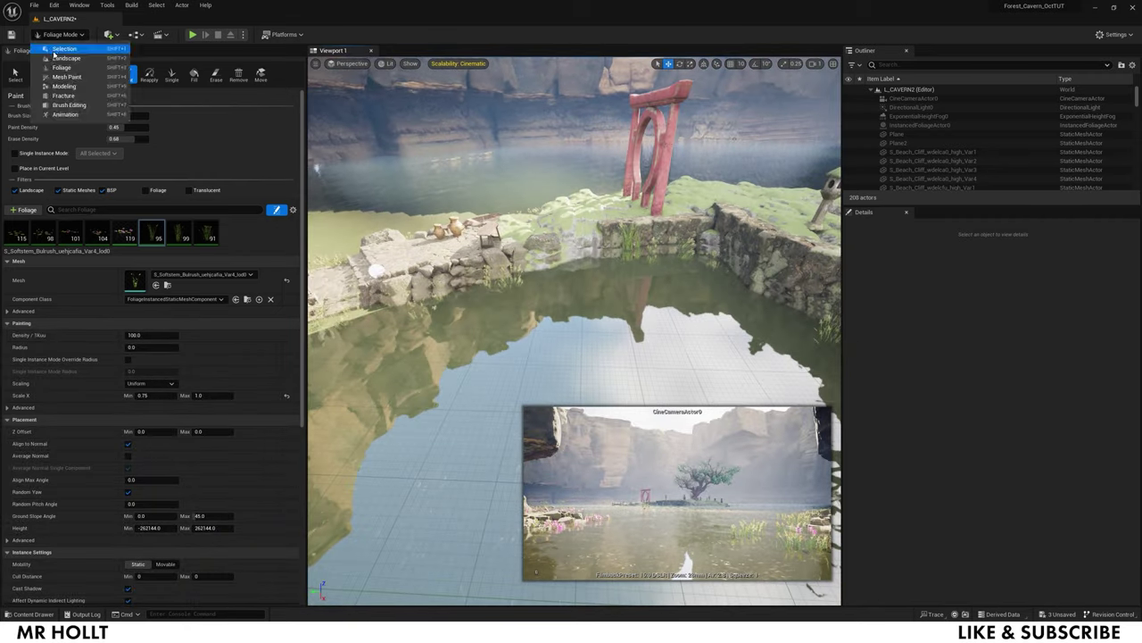
left_click(57, 48)
right_click_drag(420, 330, 419, 357)
left_click(419, 330)
left_click_drag(421, 158, 420, 151)
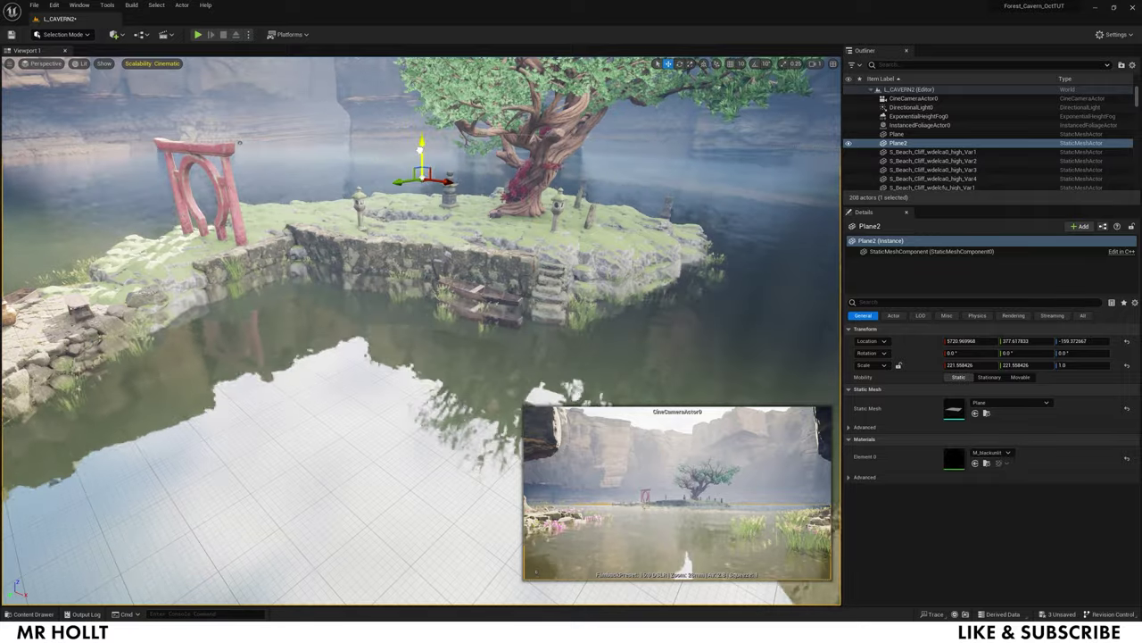
right_click_drag(421, 151, 330, 178)
right_click_drag(239, 156, 239, 125)
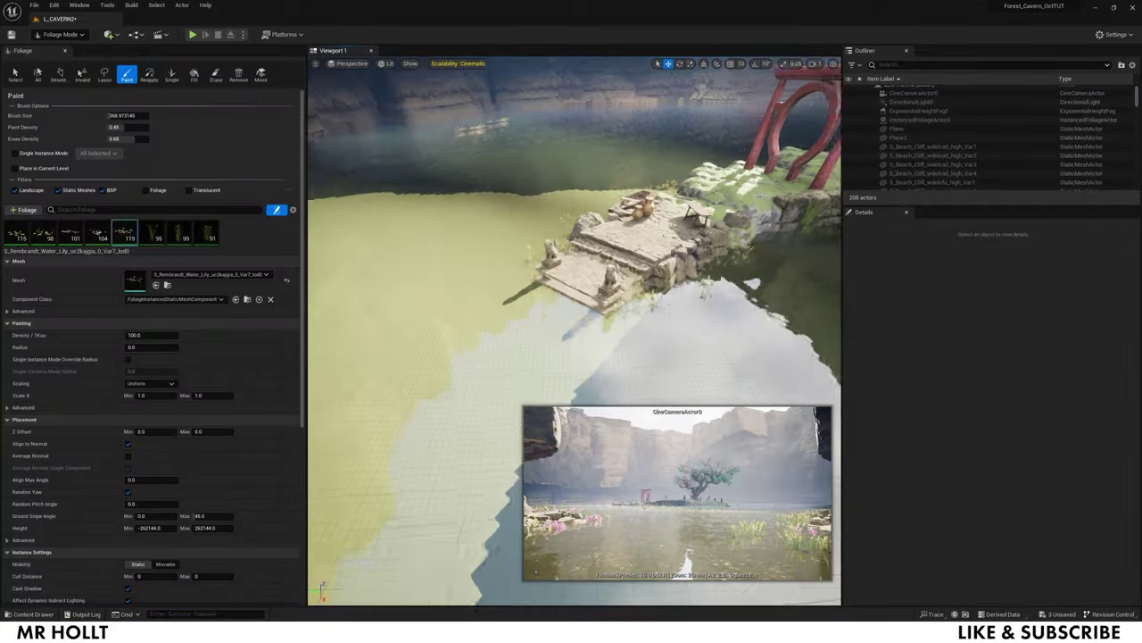
Restrict foliage painting to static meshes and translucent surfaces by turning off the Landscape and BSP filters and enabling Translucent
right_click_drag(419, 285, 508, 259)
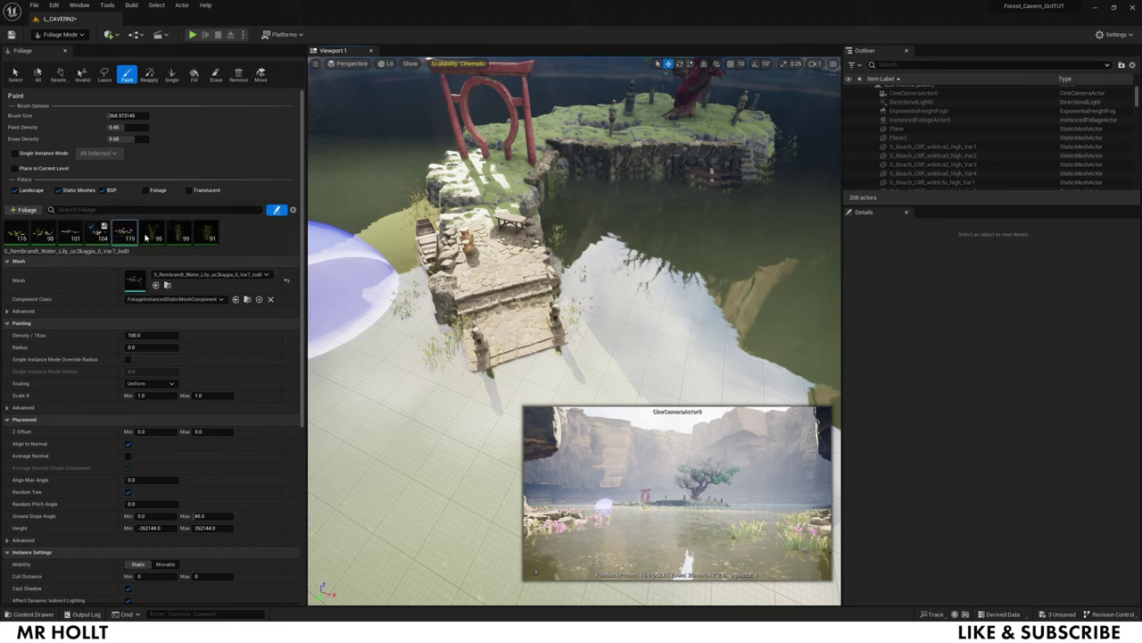
right_click_drag(370, 241, 369, 210)
right_click_drag(574, 330, 723, 303)
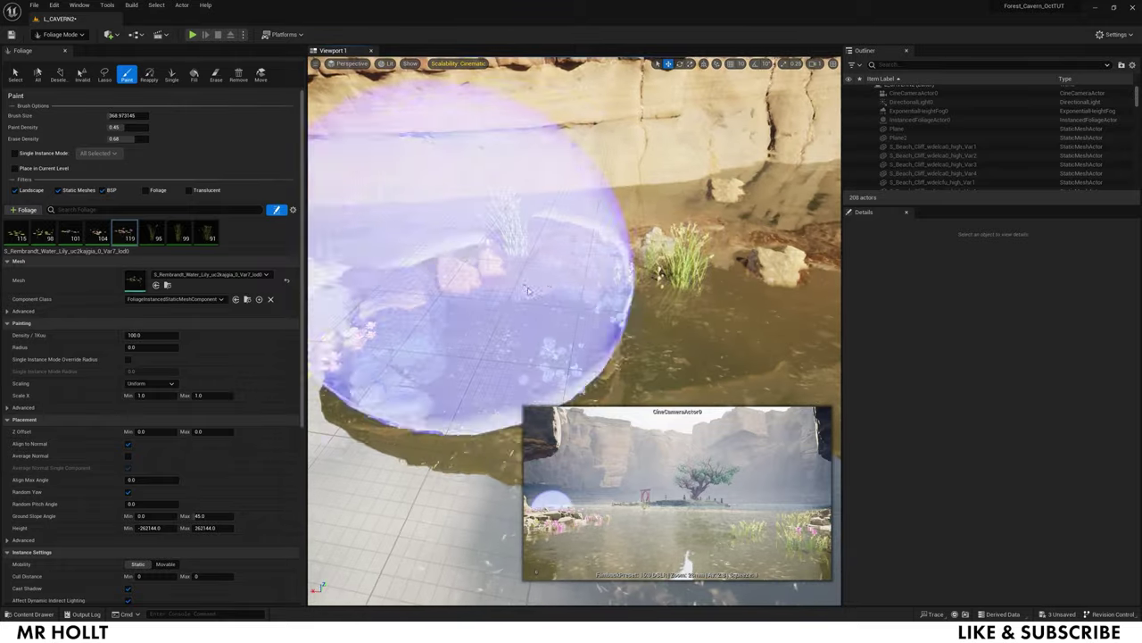
right_click_drag(574, 217, 574, 286)
right_click_drag(464, 295, 472, 355)
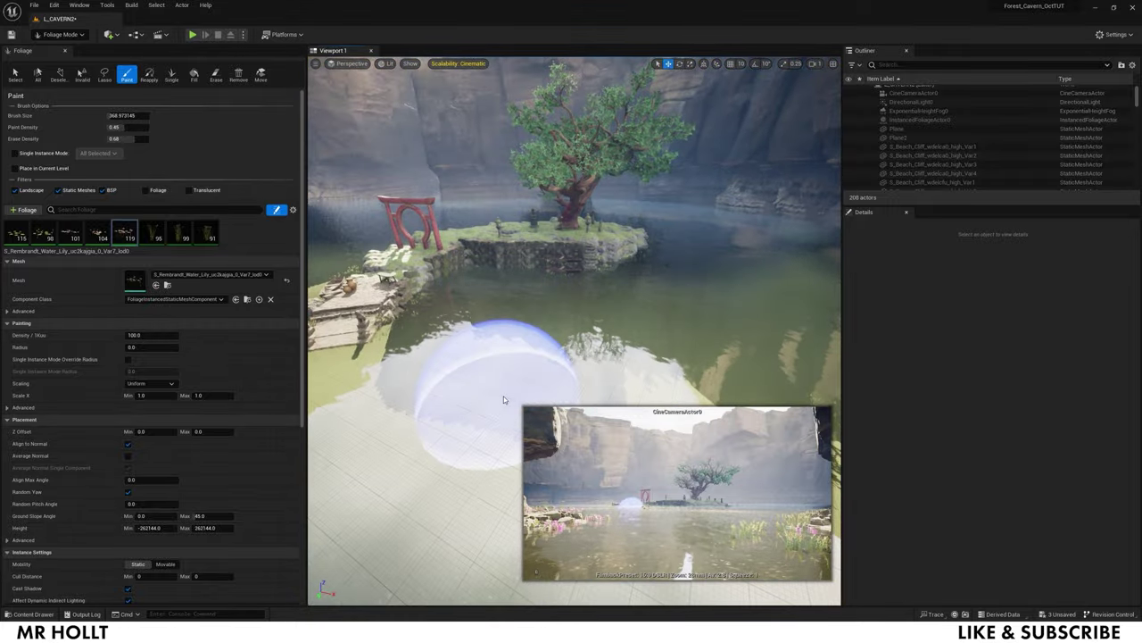
right_click_drag(504, 397, 482, 432)
mouse_move(523, 220)
right_mouse_down()
mouse_move(513, 241)
mouse_move(482, 220)
mouse_move(482, 259)
mouse_move(473, 250)
right_mouse_up()
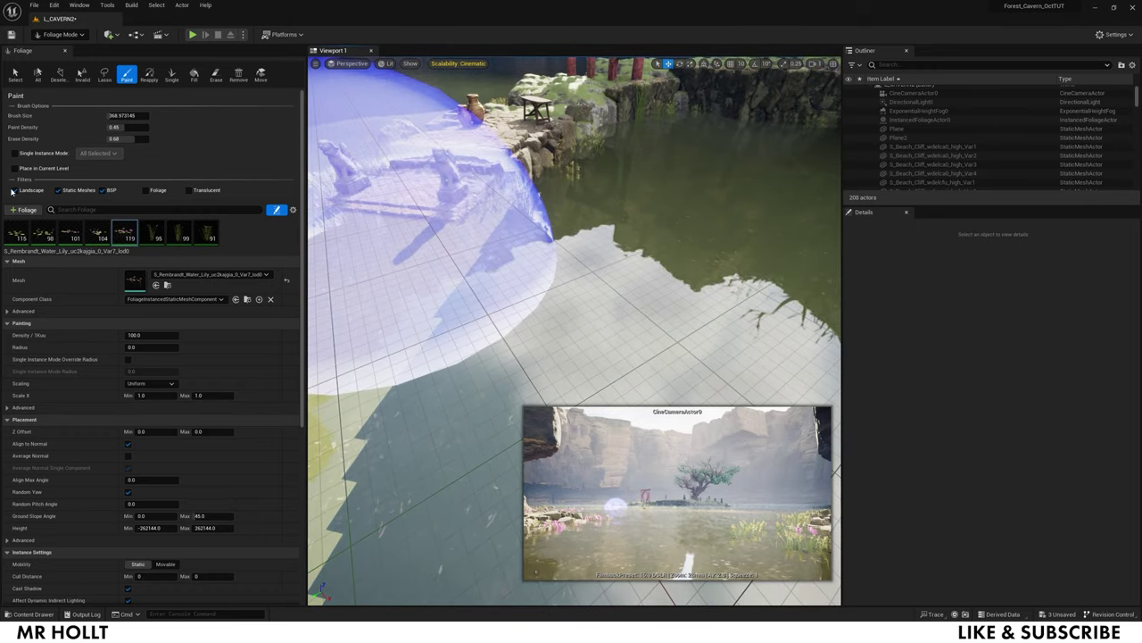
left_click(14, 191)
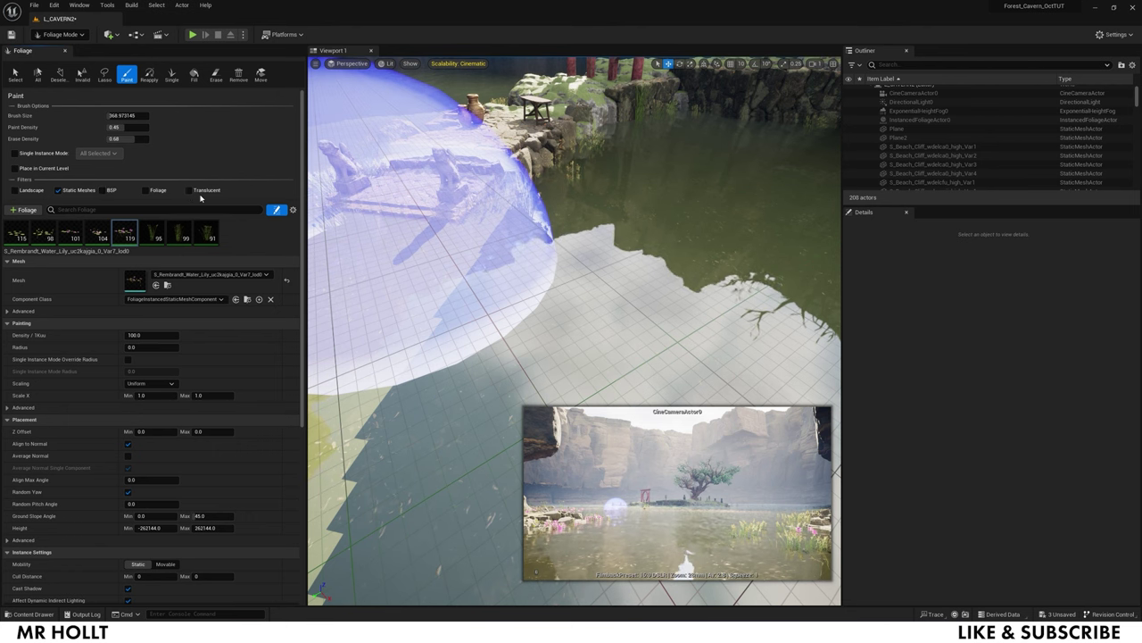
left_click(188, 190)
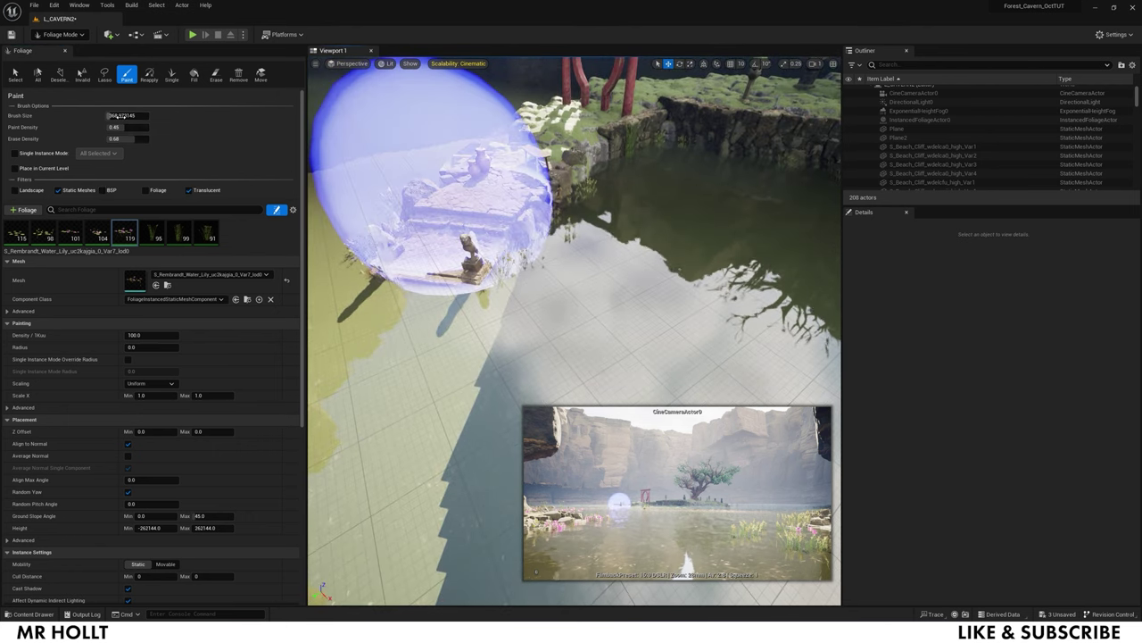
Set the foliage brush size to 50 and the paint density to 0.1
left_click(116, 115)
type("50")
key("Return")
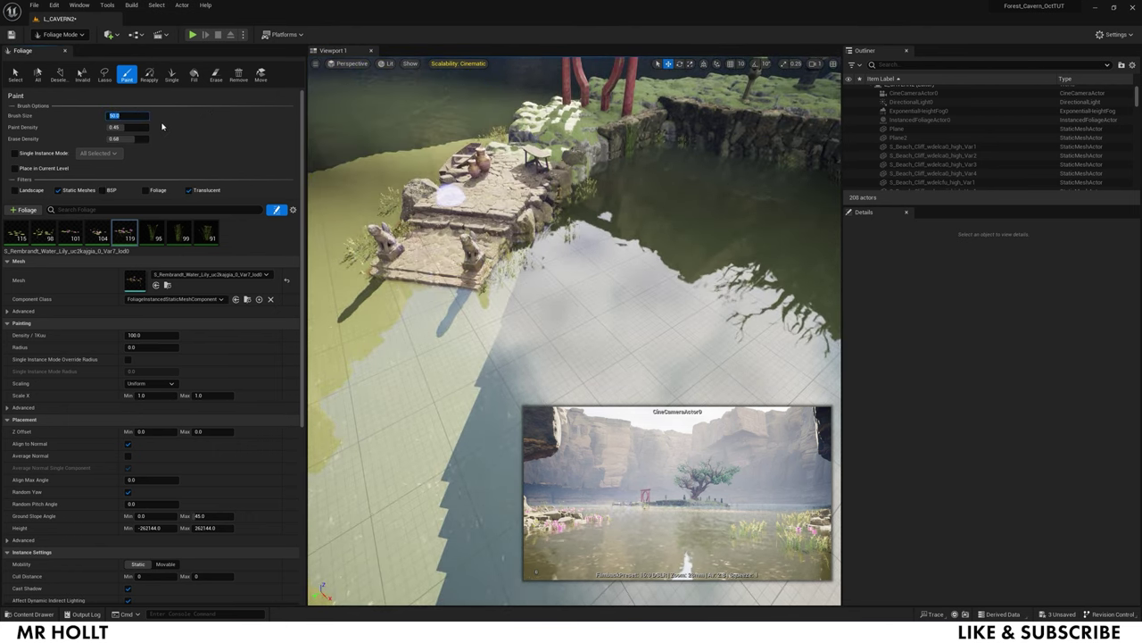
left_click(125, 126)
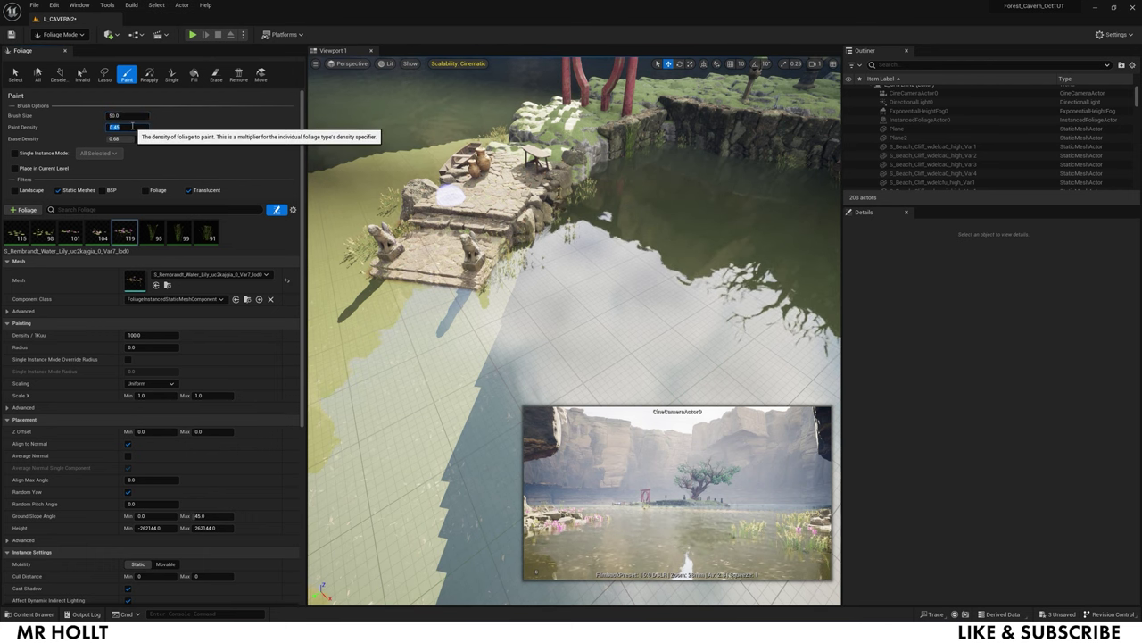
type("0.1")
key("Return")
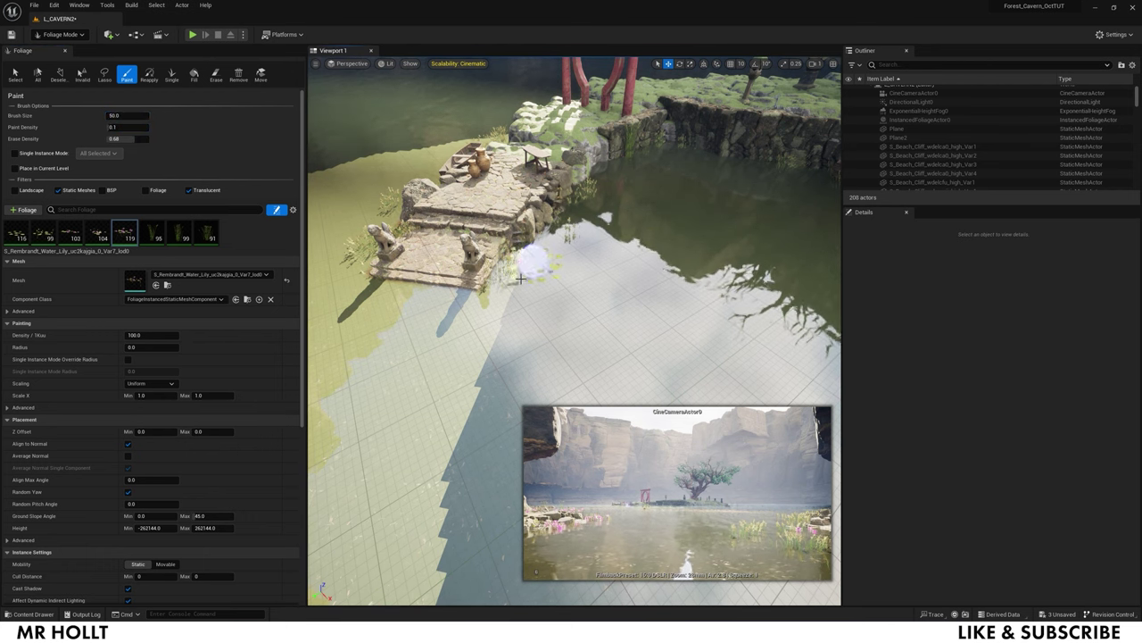
Try a test stroke of water lilies on the water beside the stone dock, and undo it
left_click(521, 279)
mouse_move(683, 252)
right_mouse_down()
mouse_move(657, 217)
mouse_move(635, 217)
mouse_move(741, 223)
right_mouse_up()
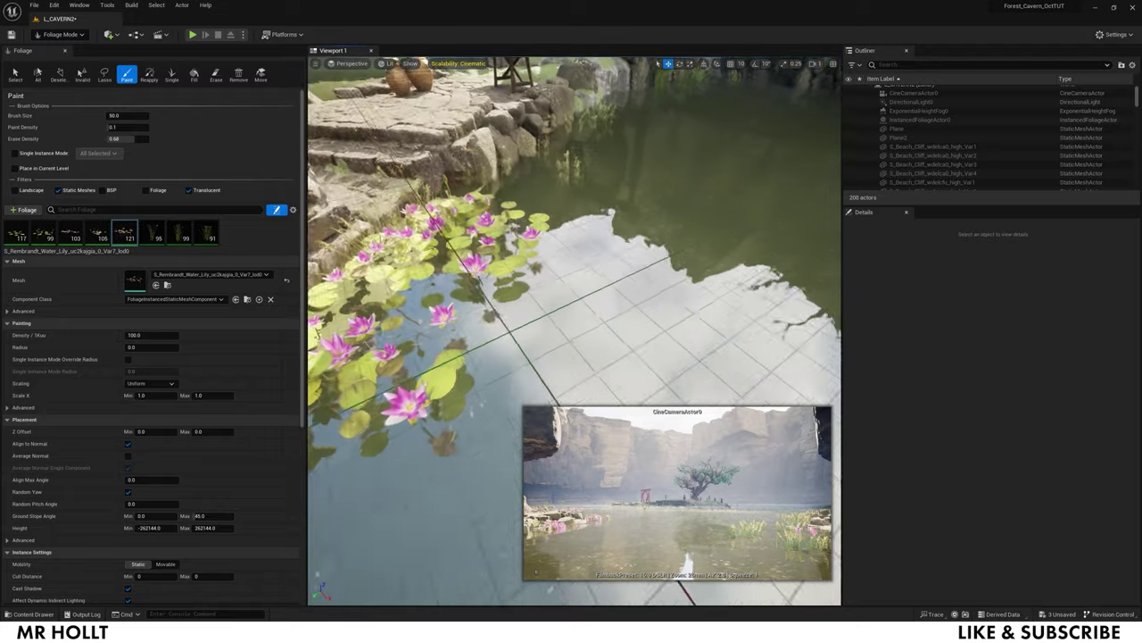
right_click_drag(522, 161, 585, 256)
scroll(582, 268, "down", 5)
key("ctrl+z")
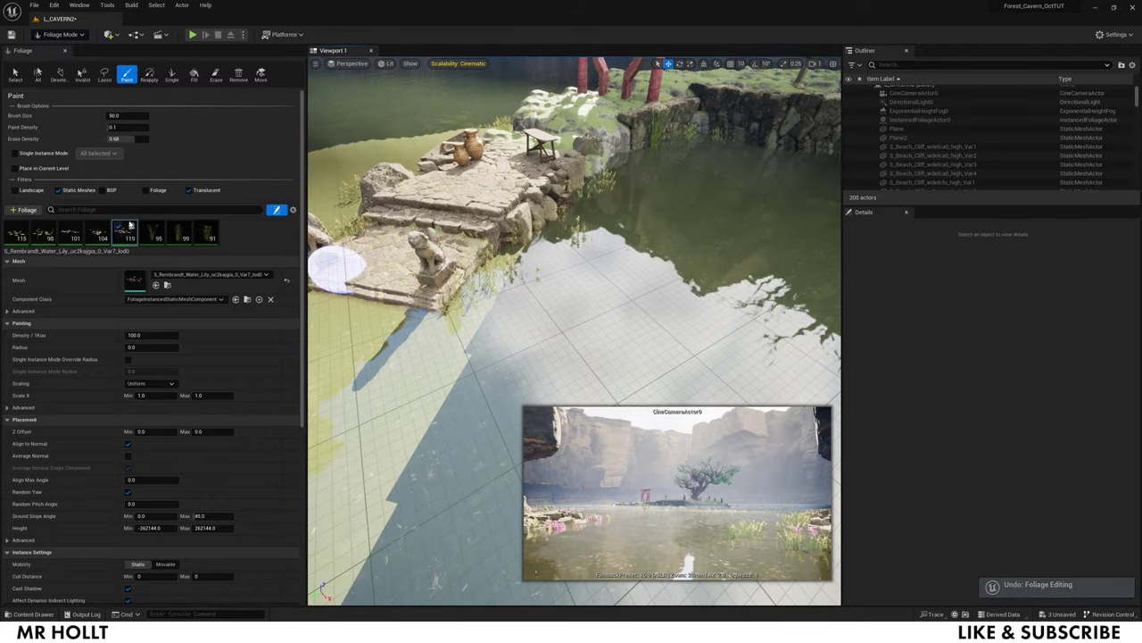
Set the paint density to 0.02 and paint sparse water lilies beside the stone dock on the side away from its boat
left_click(124, 128)
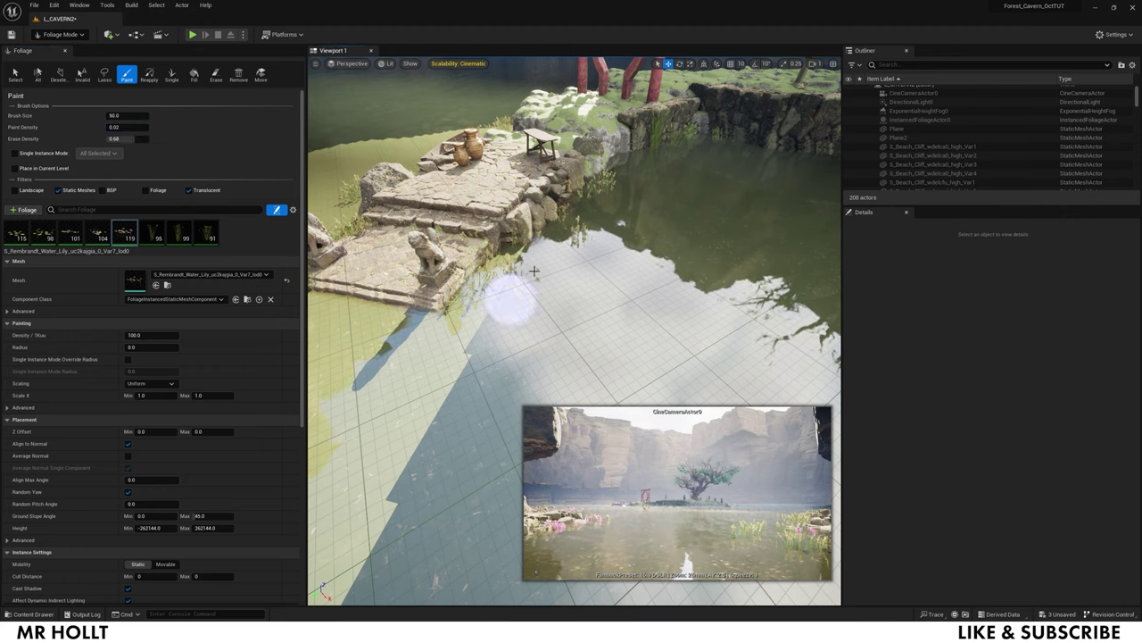
left_click(593, 244)
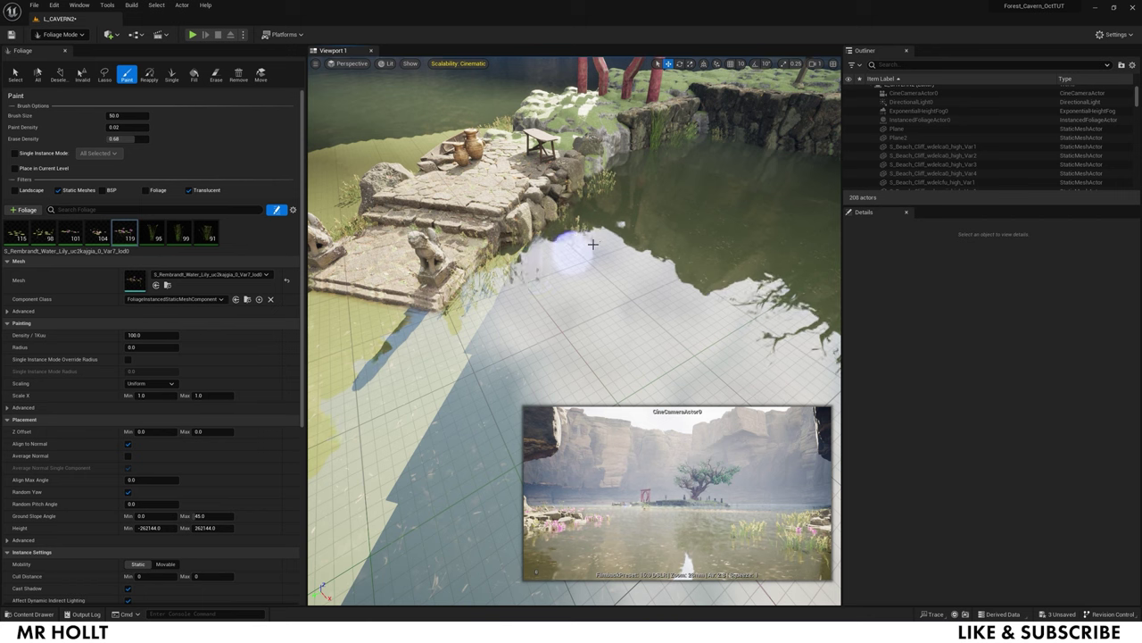
left_click(423, 357)
mouse_move(597, 281)
right_mouse_down()
mouse_move(572, 259)
mouse_move(554, 178)
right_mouse_up()
right_click_drag(527, 312, 513, 354)
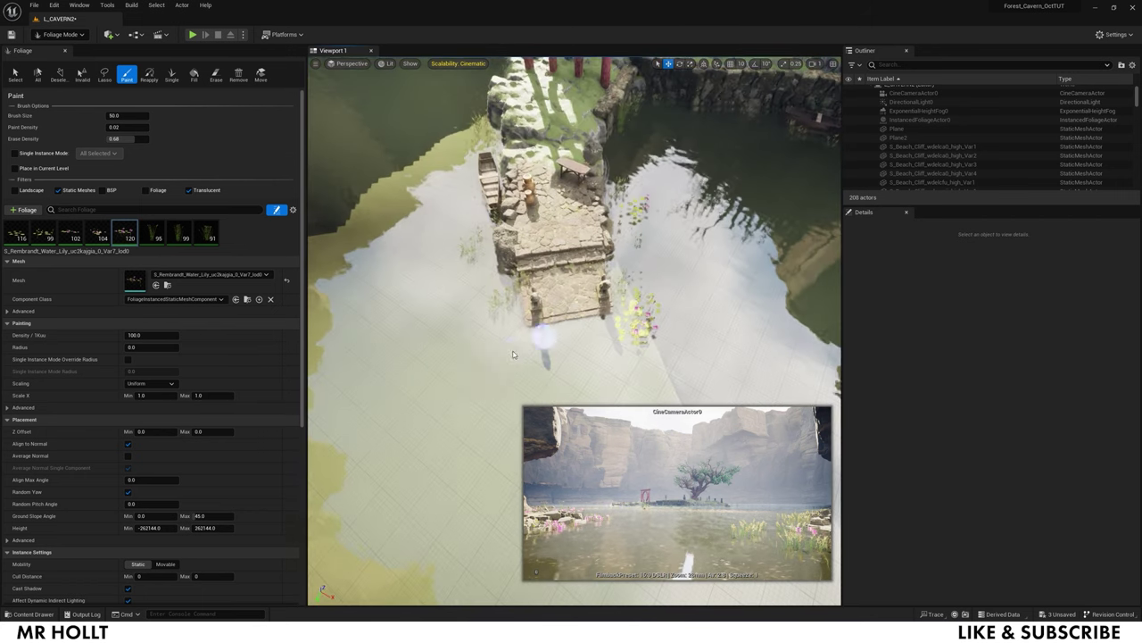
Paint water lilies along the side of the dock where the small boat is moored
mouse_move(493, 337)
left_mouse_down()
mouse_move(462, 237)
mouse_move(462, 166)
left_mouse_up()
right_click_drag(471, 149, 446, 98)
right_click_drag(571, 223, 643, 330)
left_click(681, 252)
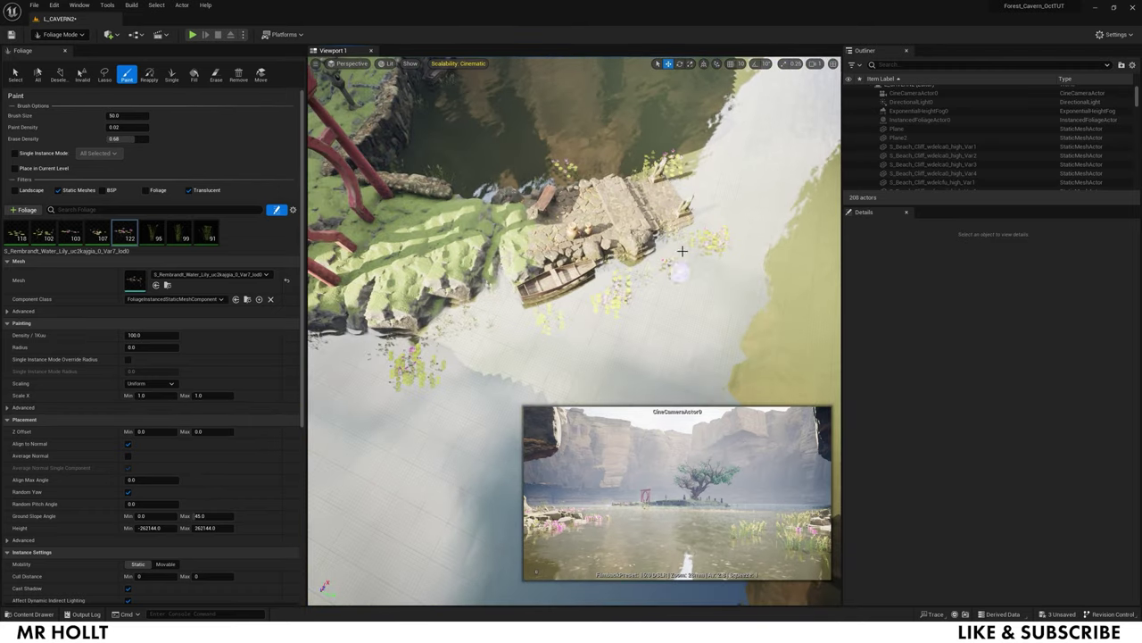
Paint water lilies along the island's stone wall near the moored boat and along the opposite shore past the torii gate
mouse_move(681, 252)
right_mouse_down()
mouse_move(660, 170)
mouse_move(589, 249)
mouse_move(548, 345)
right_mouse_up()
left_click_drag(548, 344, 630, 268)
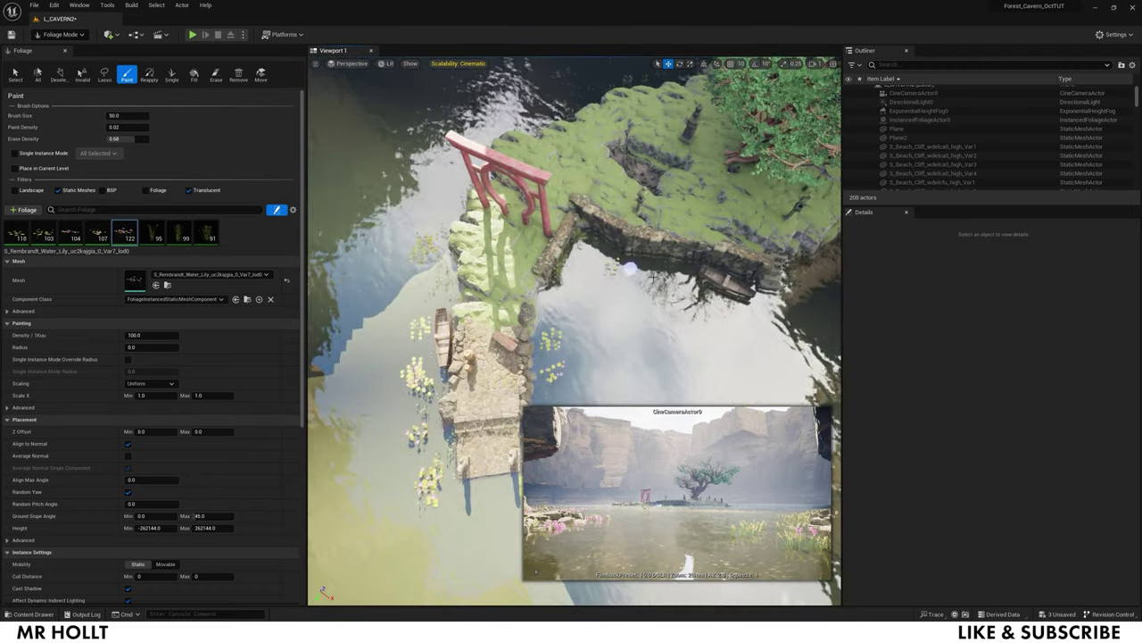
right_click_drag(605, 287, 635, 234)
mouse_move(634, 234)
left_mouse_down()
mouse_move(655, 221)
mouse_move(678, 152)
left_mouse_up()
mouse_move(678, 152)
right_mouse_down()
mouse_move(625, 143)
mouse_move(616, 116)
mouse_move(625, 152)
mouse_move(515, 359)
right_mouse_up()
left_click_drag(515, 360, 523, 196)
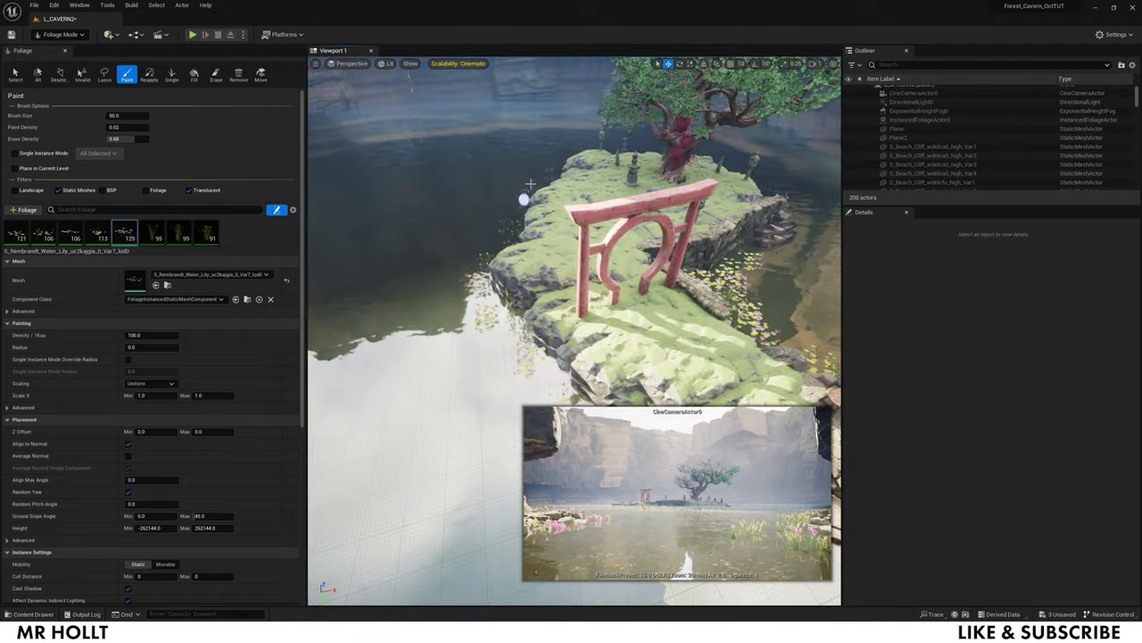
right_click_drag(523, 197, 535, 223)
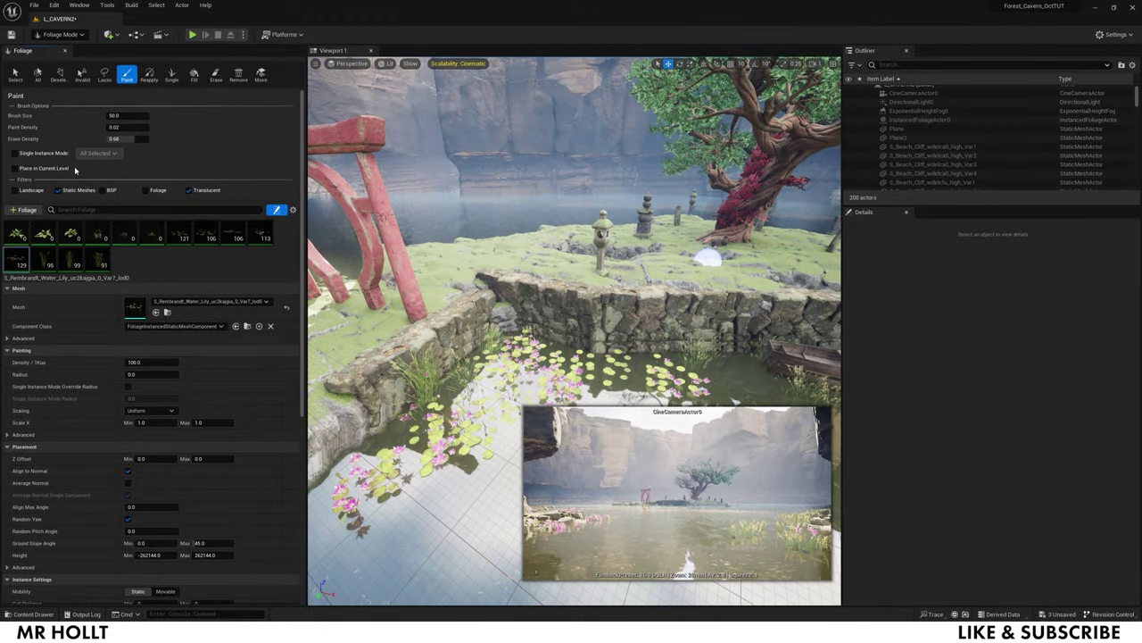
Switch to Selection mode and set the viewport shading to Unlit
left_click(60, 33)
left_click(71, 42)
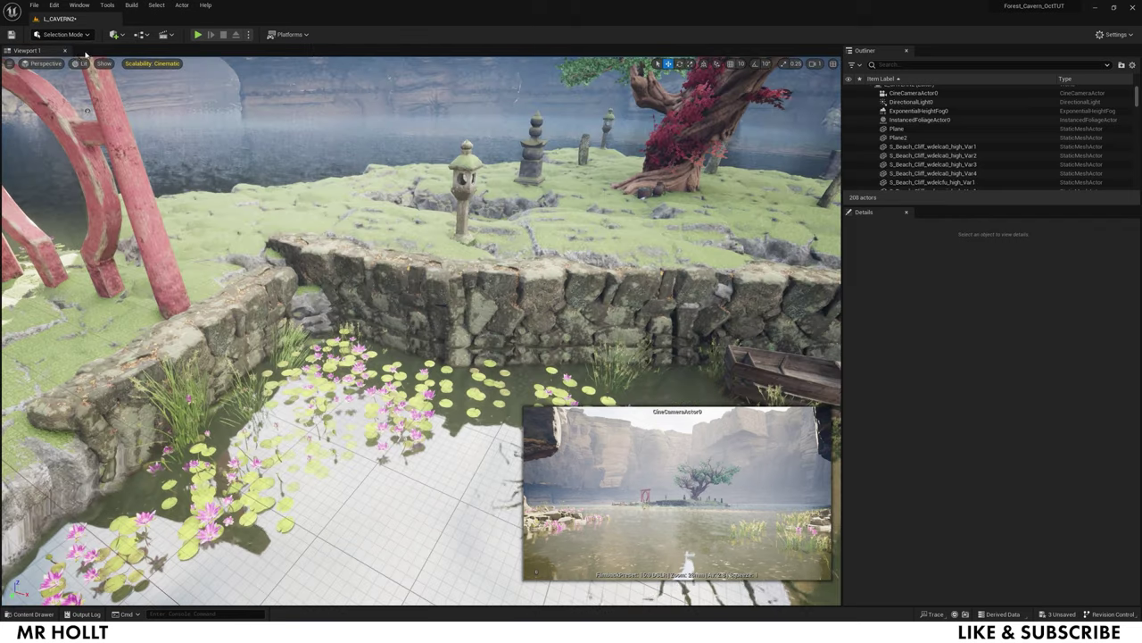
left_click(81, 63)
left_click(89, 99)
Open Quixel Bridge and browse the locally downloaded Megascans assets for ground plants
left_click(79, 5)
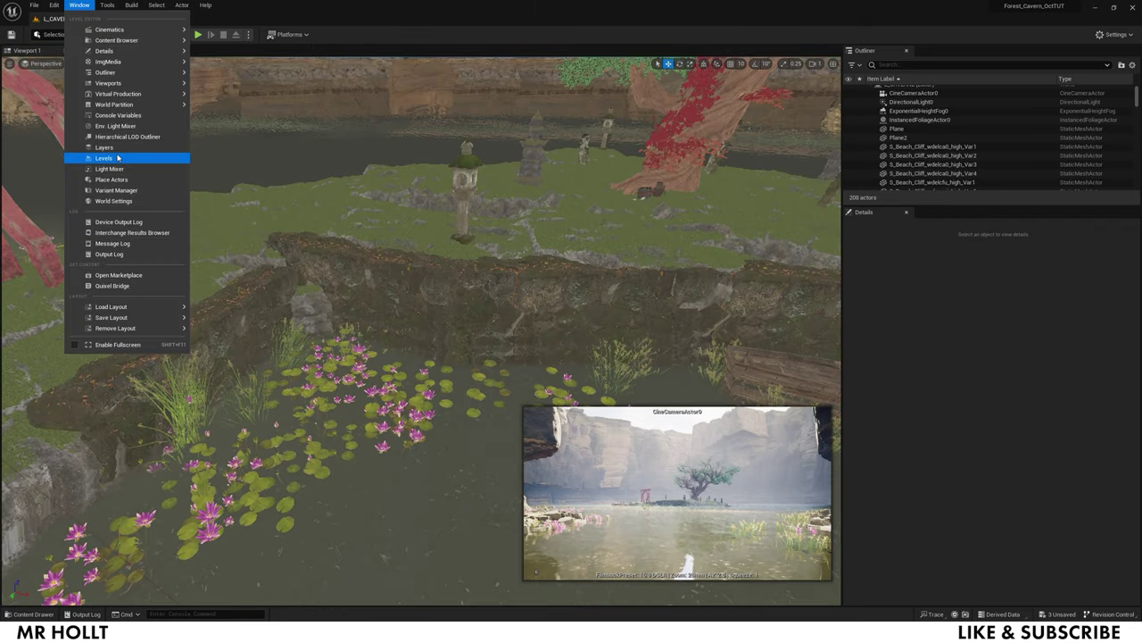
left_click(112, 285)
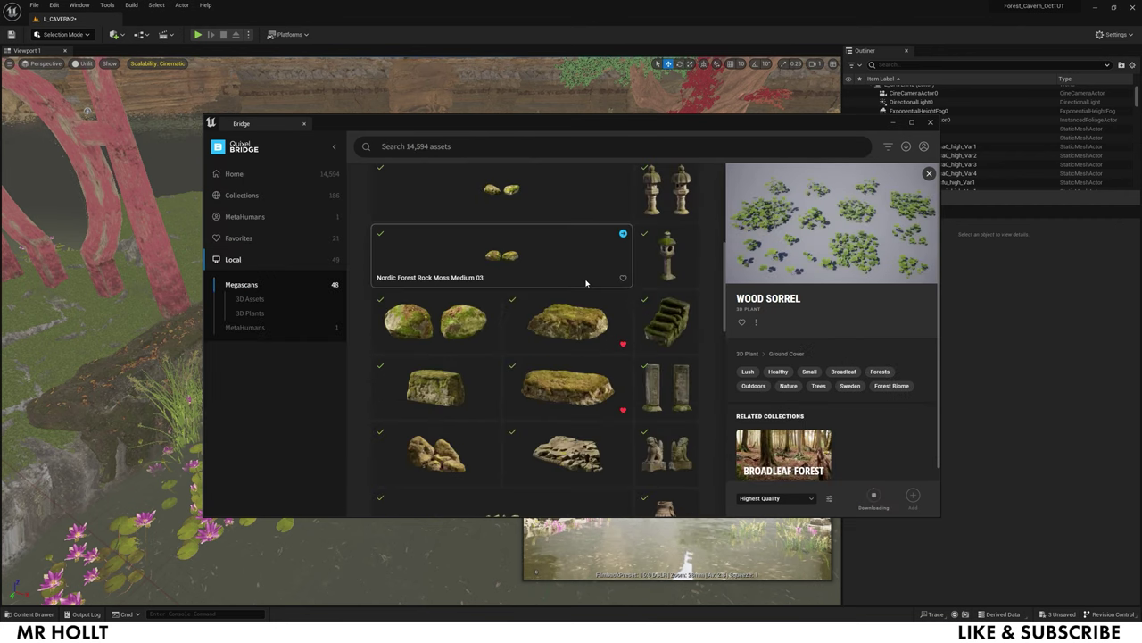
scroll(586, 283, "down", 4)
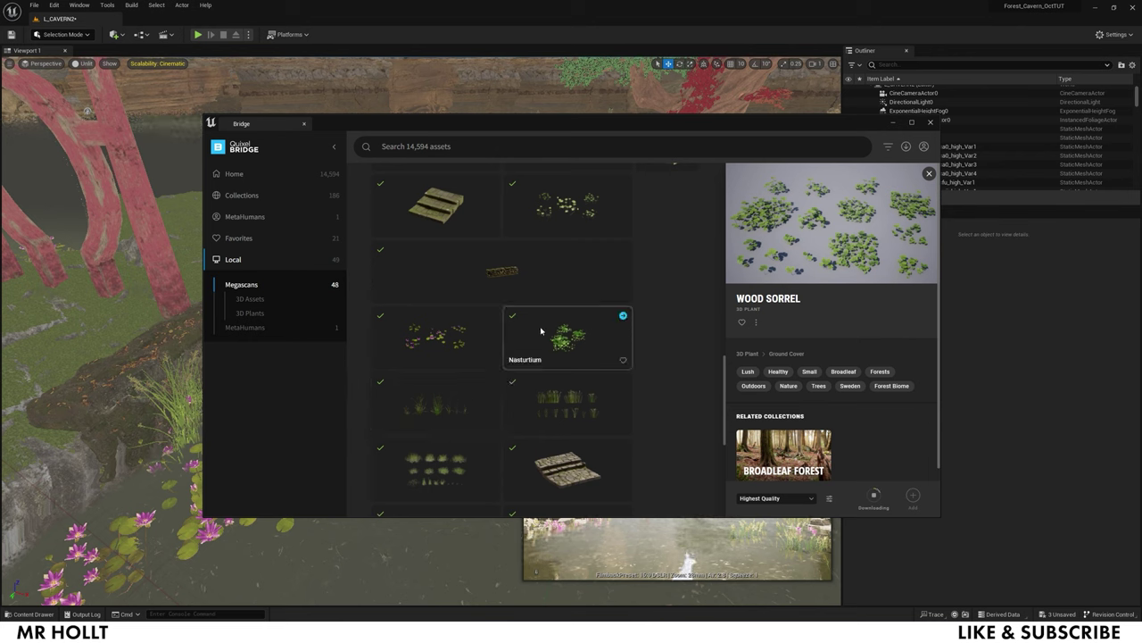
scroll(596, 357, "down", 3)
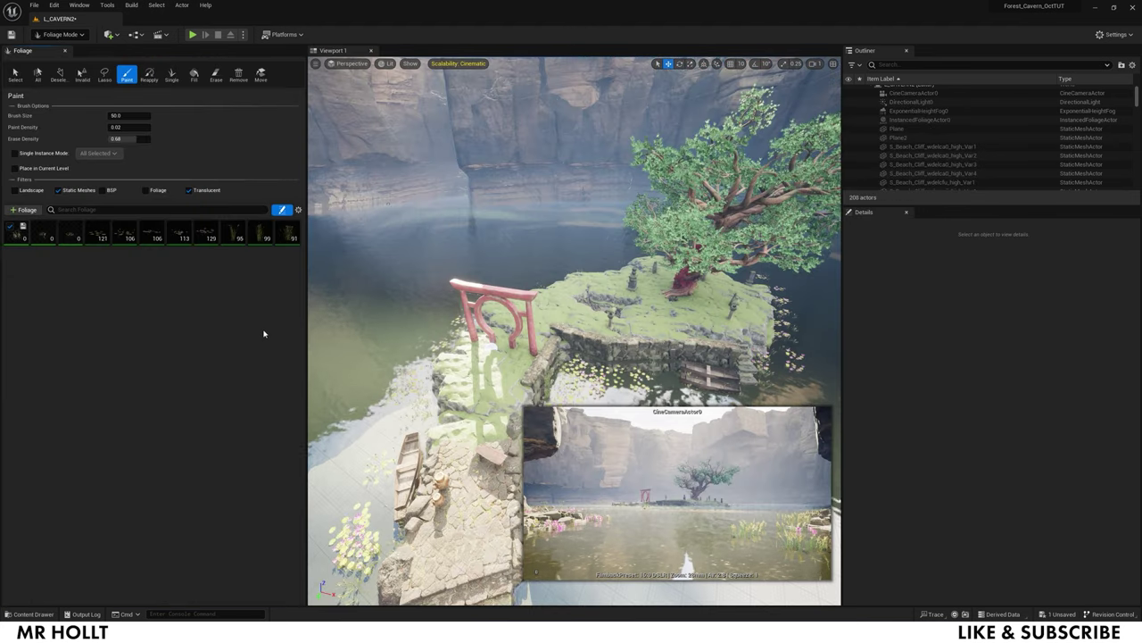
Show only the static meshes of the Megascans folder in the content browser
key("ctrl+space")
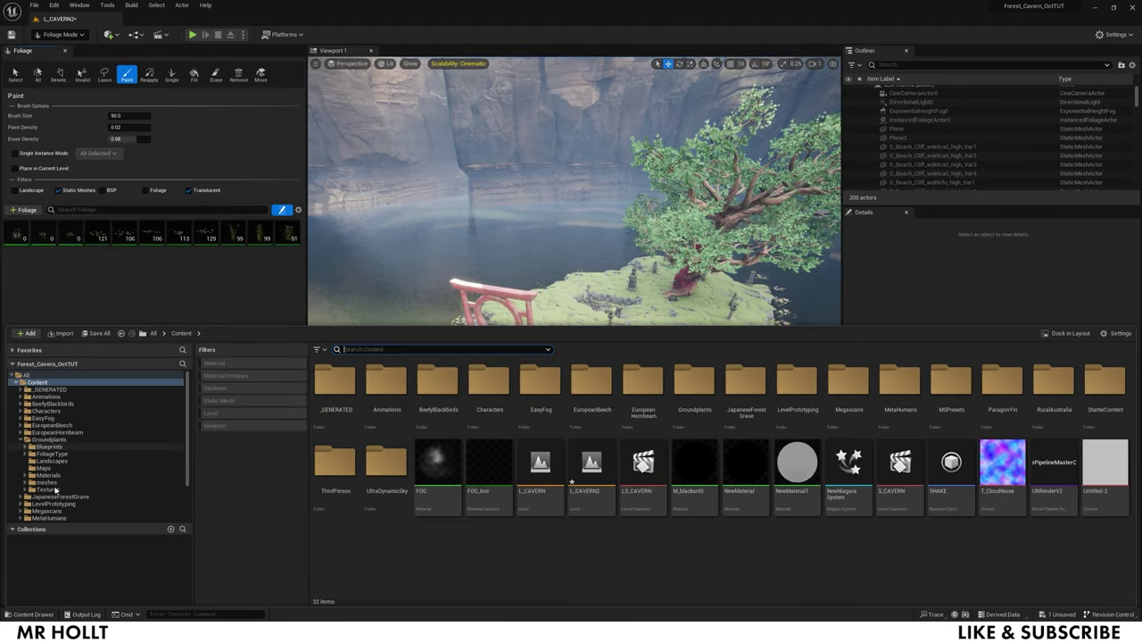
scroll(49, 446, "down", 3)
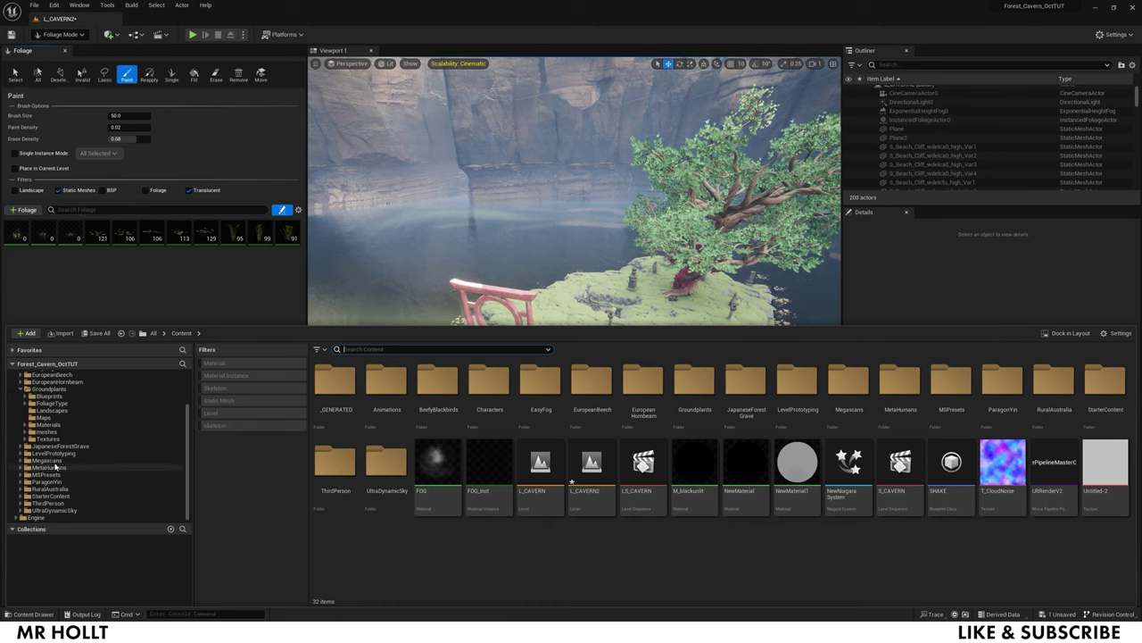
left_click(47, 460)
left_click(233, 400)
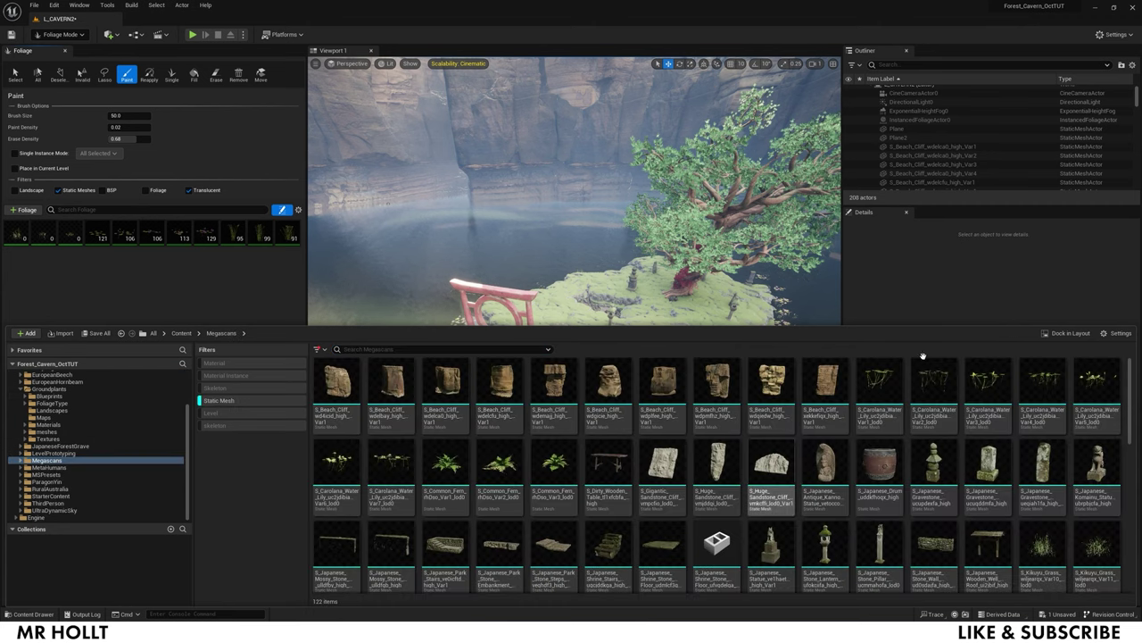
Add the three Common Fern static meshes, Var1 to Var3, to the foliage palette
left_click(555, 464)
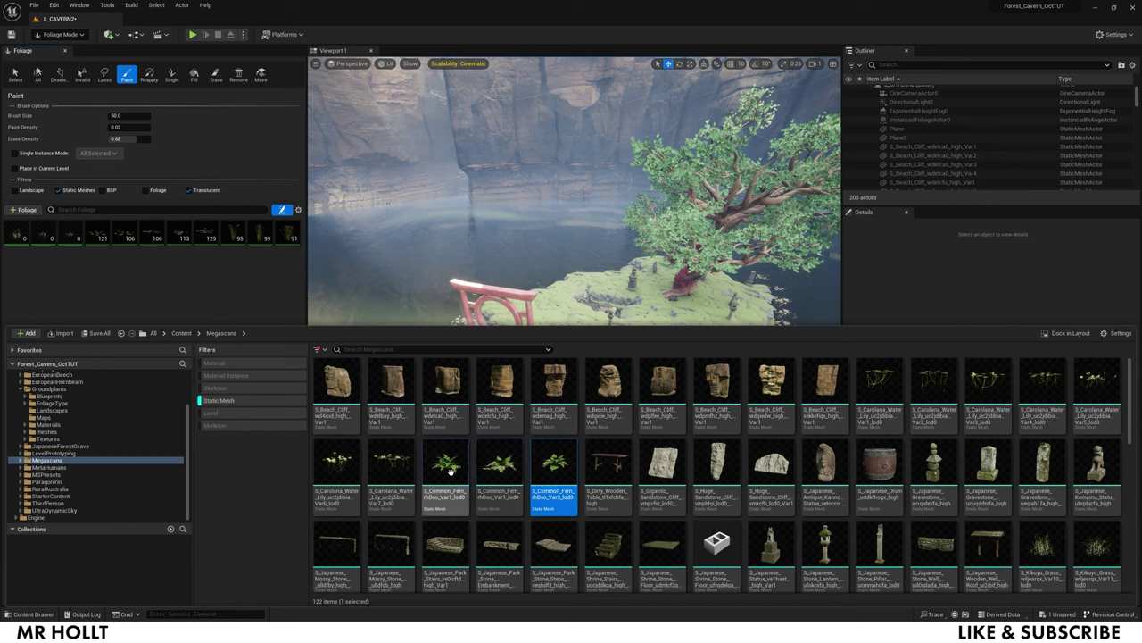
left_click(445, 465, "shift")
left_click_drag(446, 464, 154, 237)
scroll(515, 449, "down", 2)
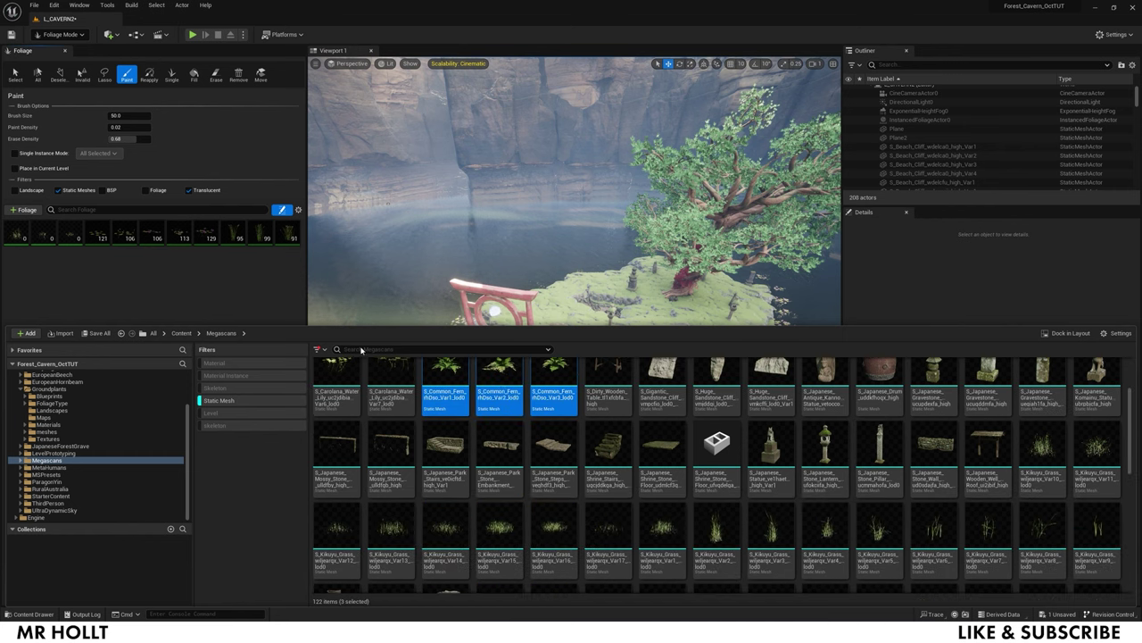
left_click_drag(452, 378, 219, 252)
Add the Wood Sorrel static meshes Var1 to Var4 from the Megascans folder to the foliage palette
key("ctrl+space")
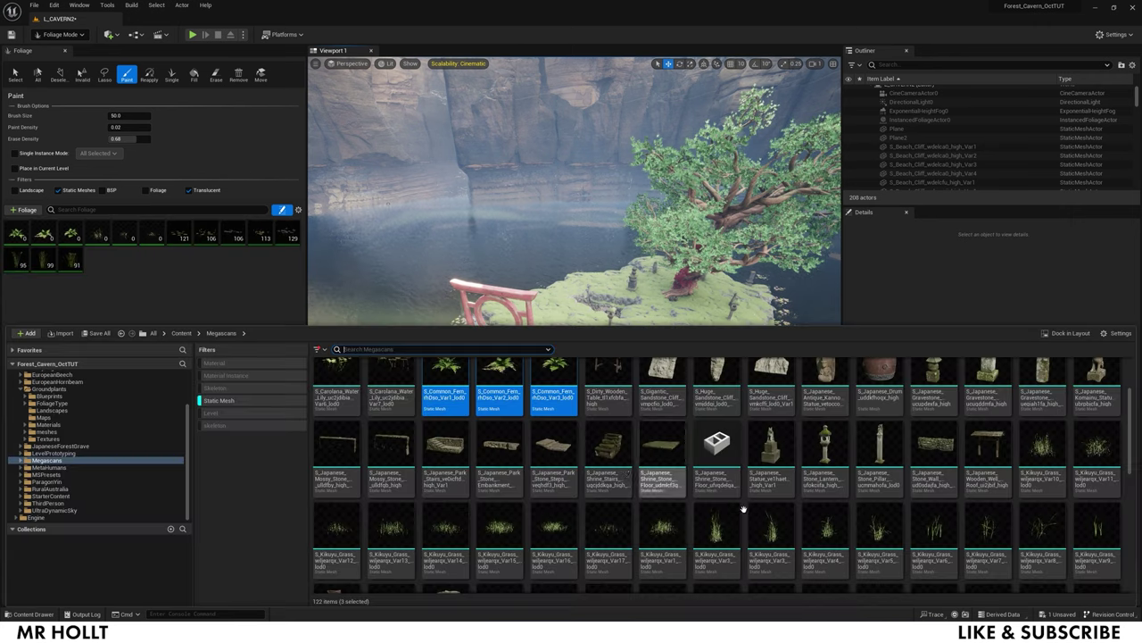
scroll(623, 473, "down", 1)
scroll(623, 474, "down", 3)
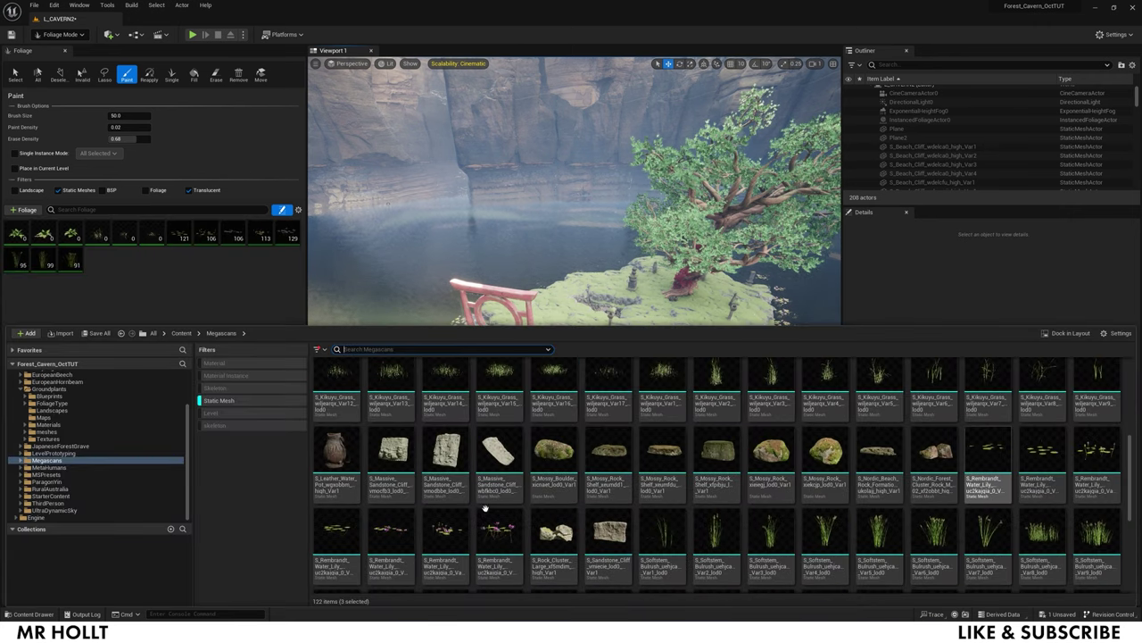
scroll(979, 430, "down", 2)
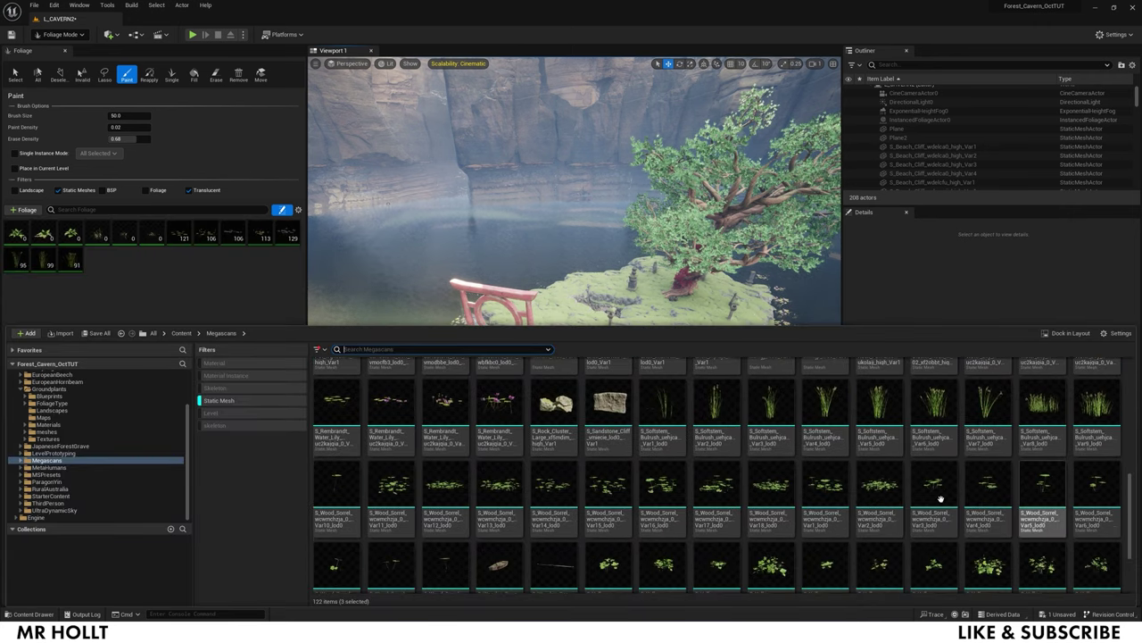
left_click(879, 493)
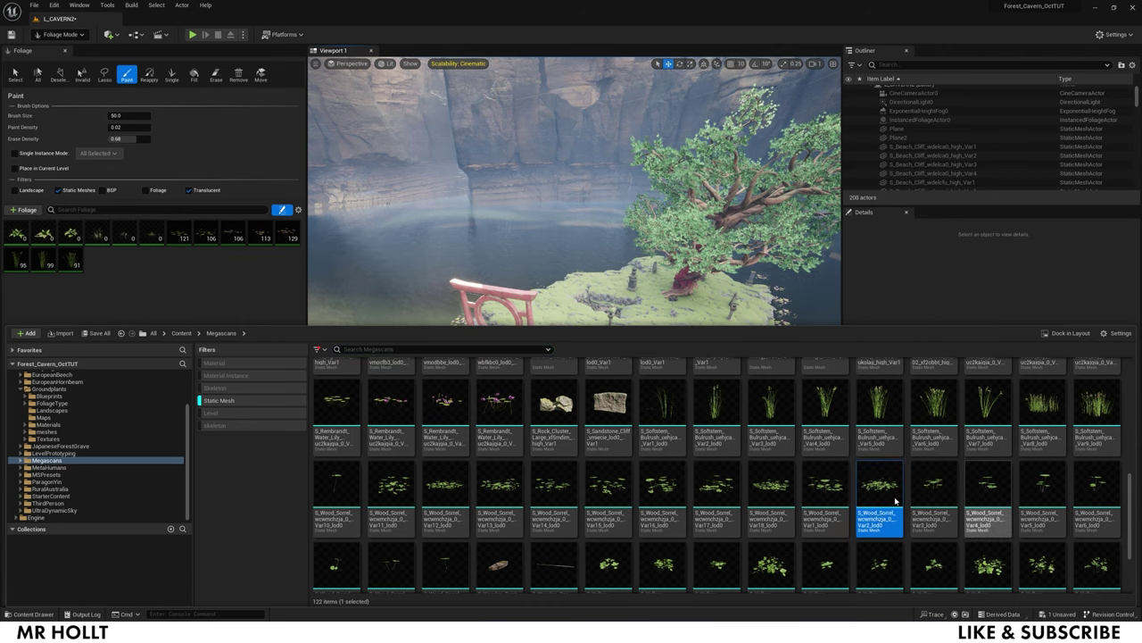
left_click(837, 498, "shift")
left_click(995, 497, "shift")
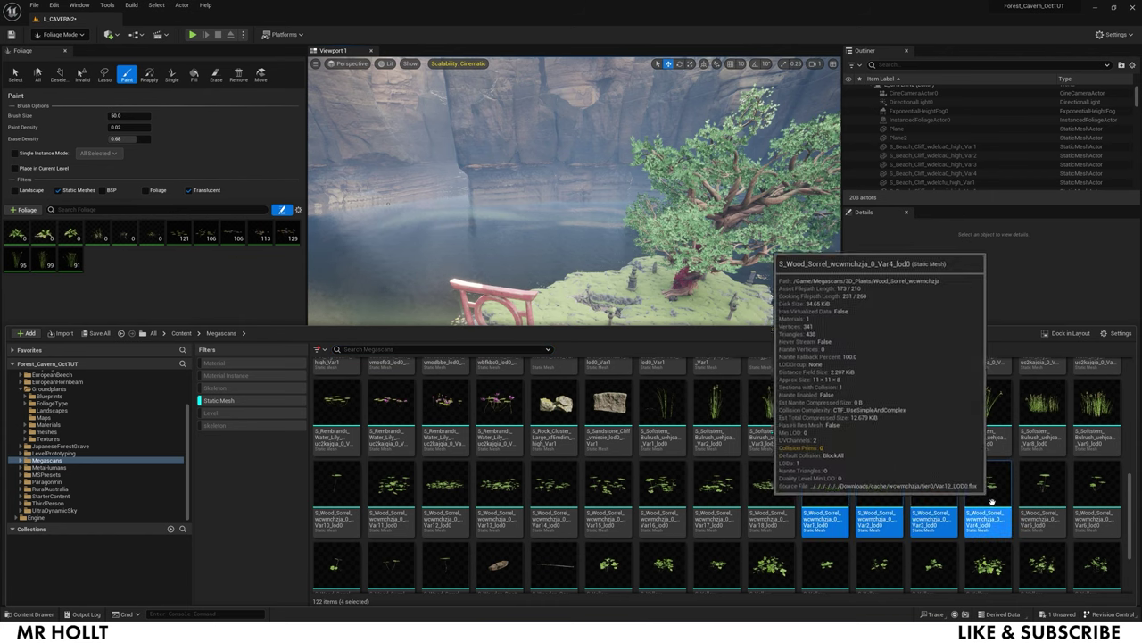
left_click_drag(988, 497, 522, 405)
left_click_drag(623, 440, 242, 302)
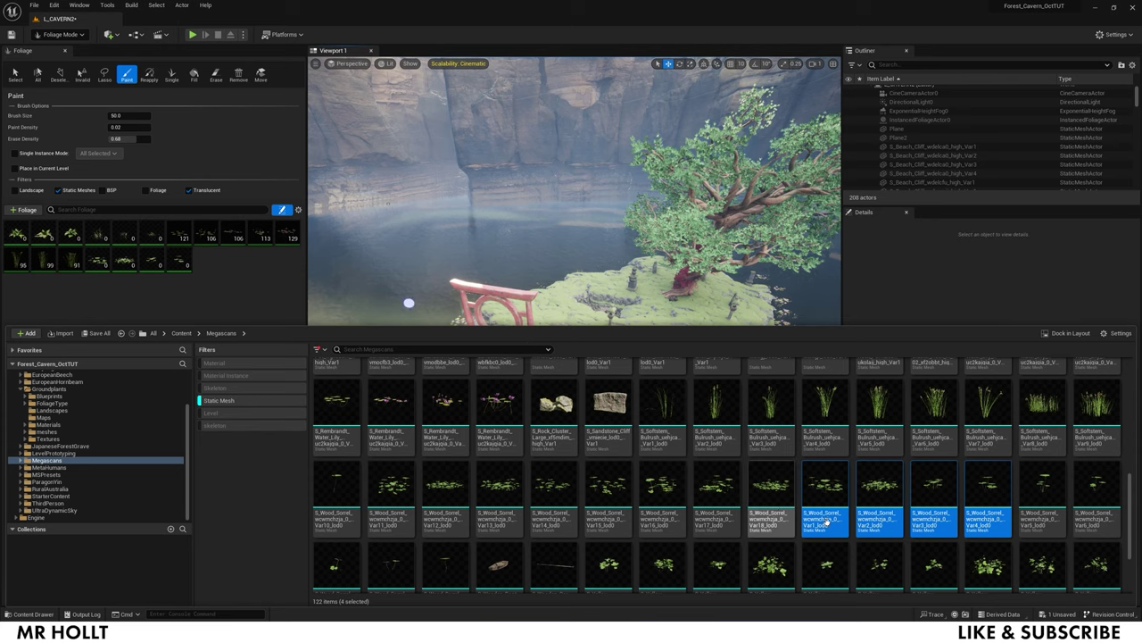
scroll(666, 491, "down", 2)
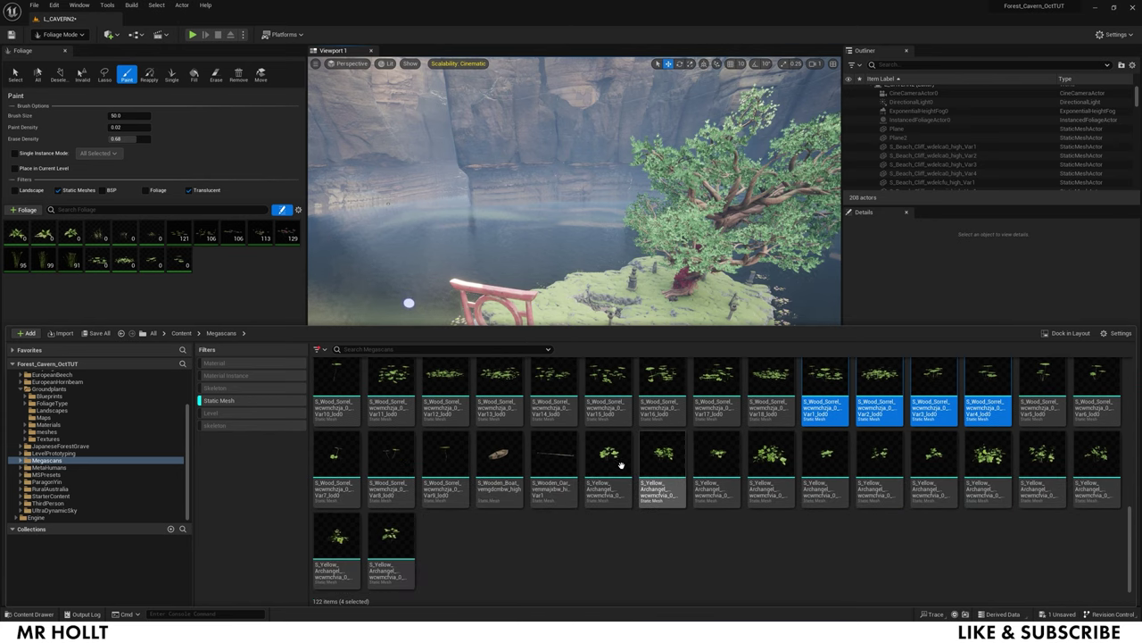
Add five Yellow Archangel static meshes from the Megascans folder to the foliage palette
left_click(608, 460)
left_click(768, 465, "shift")
left_click_drag(767, 465, 230, 287)
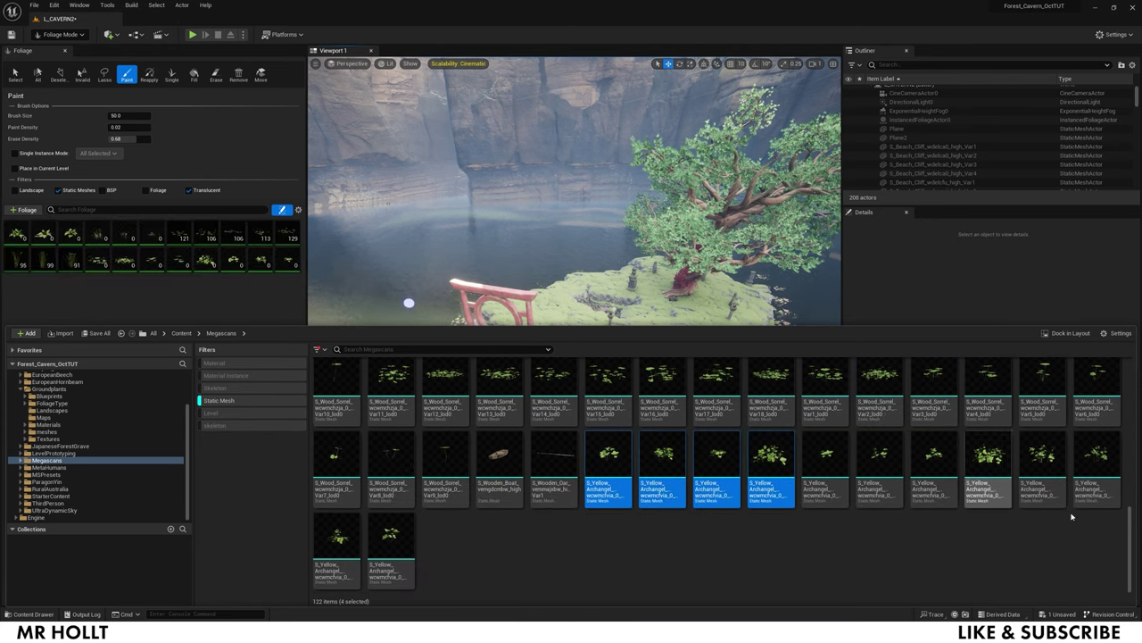
left_click_drag(983, 461, 238, 270)
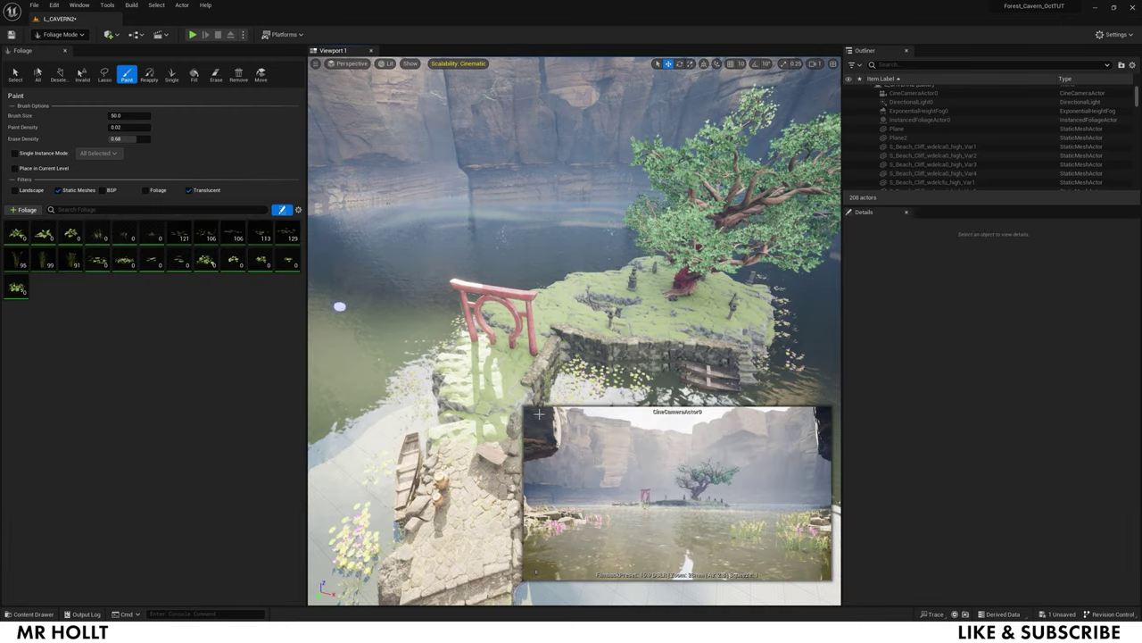
Add the Kikuyu Grass static meshes Var14 to Var17 and Var1 to the foliage palette
key("ctrl+space")
scroll(714, 498, "up", 10)
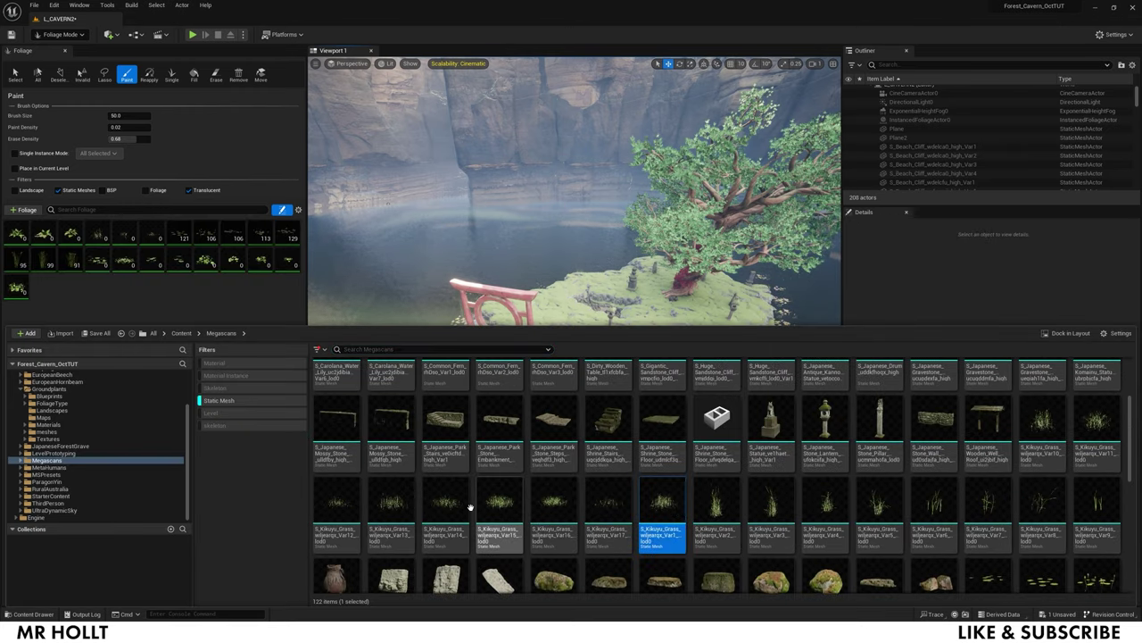
left_click(445, 504, "shift")
left_click_drag(445, 505, 304, 297)
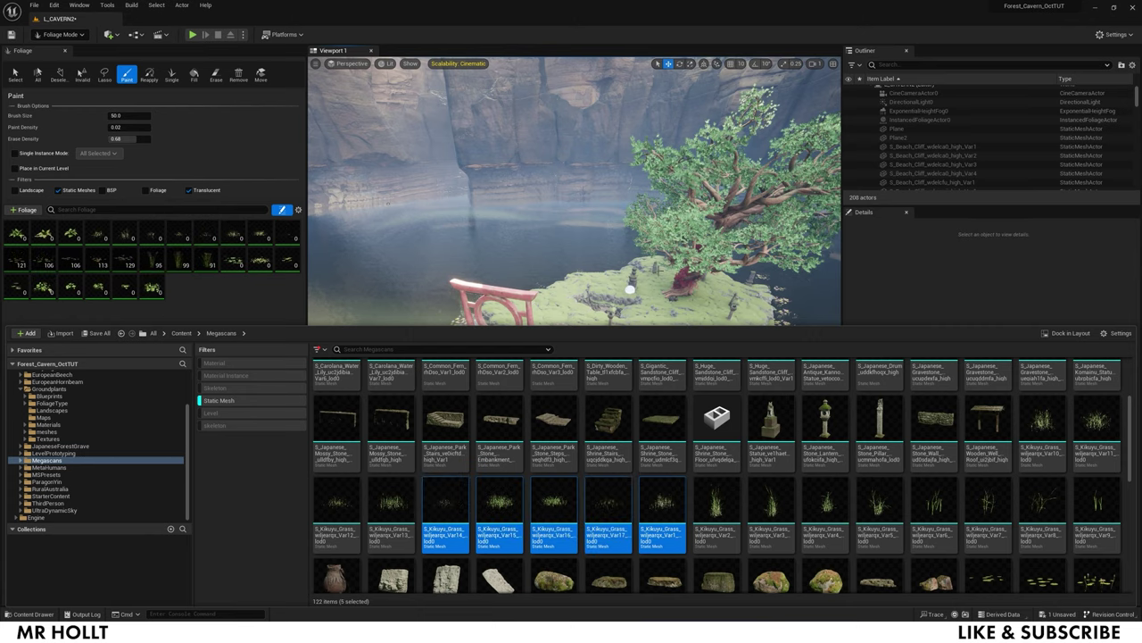
Deactivate the fern, grass, water lily and bulrush types in the foliage palette, keeping Wood Sorrel and Yellow Archangel active
right_click_drag(658, 270, 705, 330)
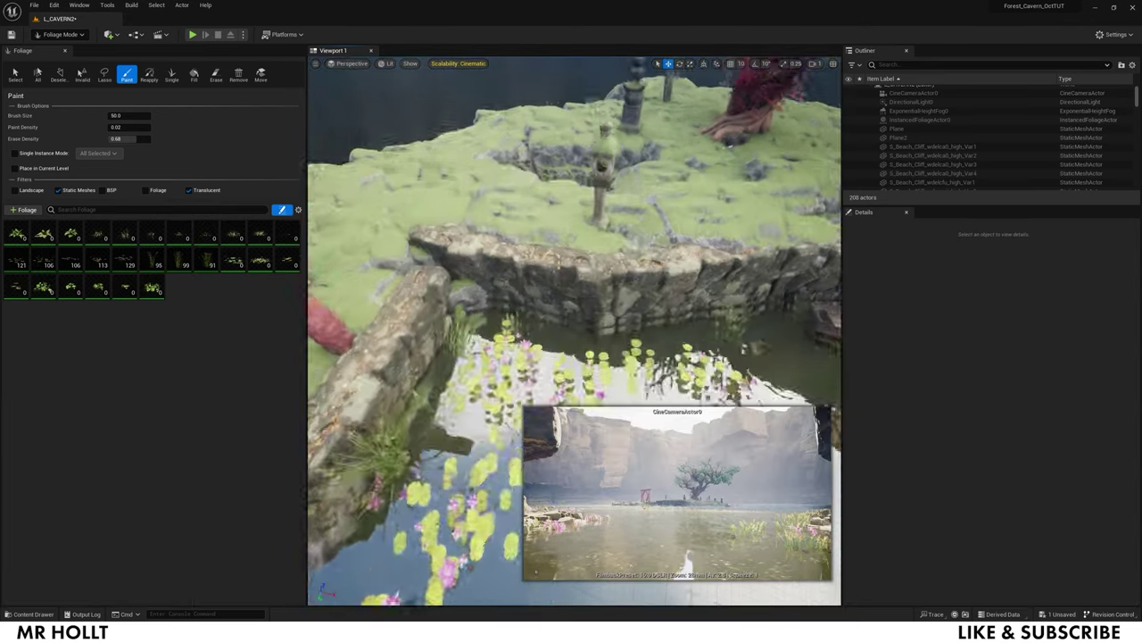
mouse_move(575, 257)
right_mouse_down()
mouse_move(576, 233)
mouse_move(575, 330)
right_mouse_up()
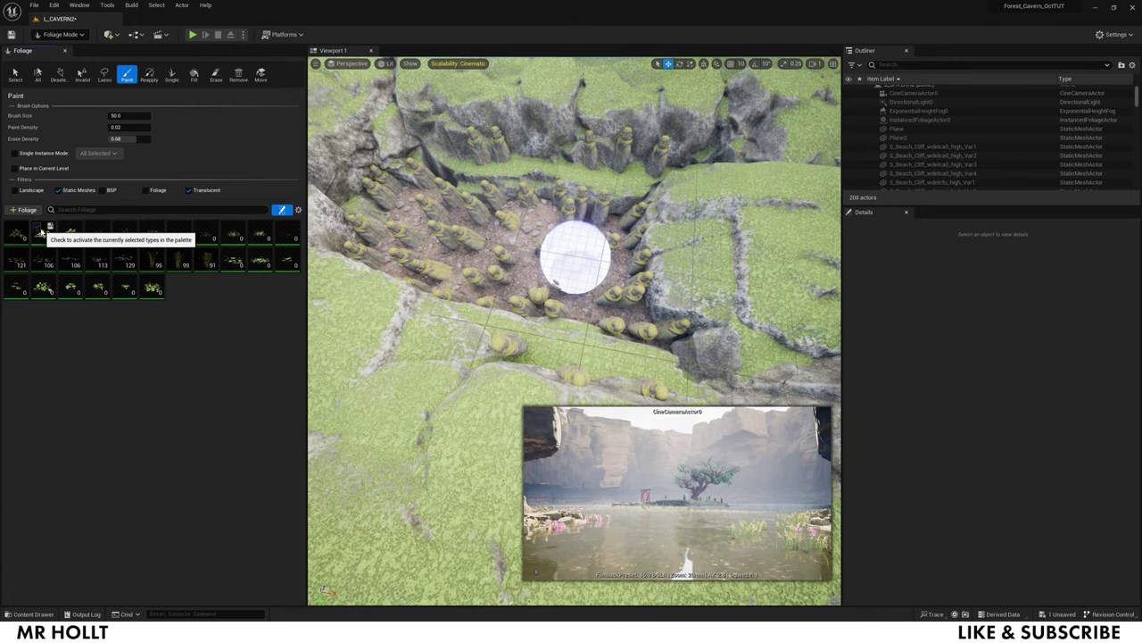
left_click(70, 232)
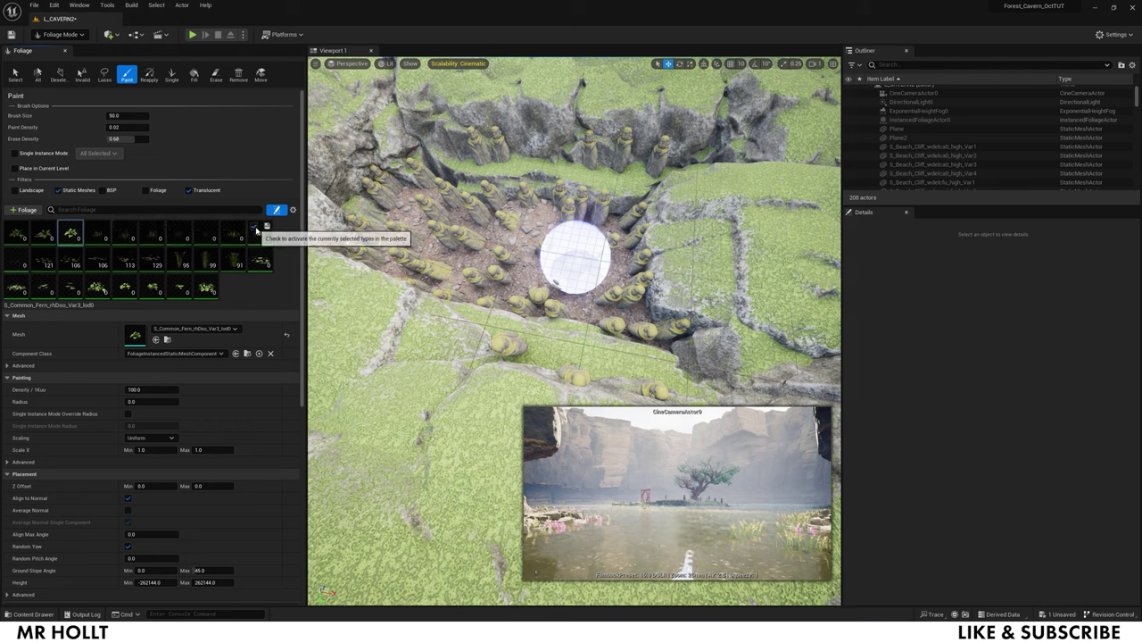
left_click(42, 260)
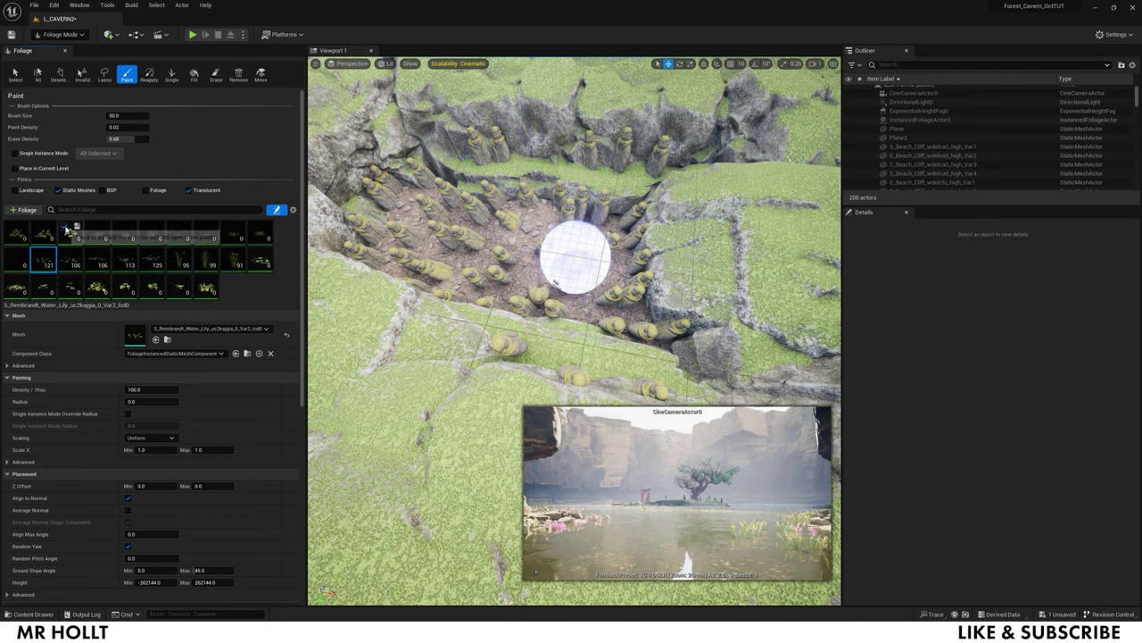
Paint Wood Sorrel and Yellow Archangel inside and around the island's rocky hollow with a paint density of 1.0
scroll(544, 251, "up", 3)
middle_click_drag(545, 251, 544, 187)
left_click(616, 266)
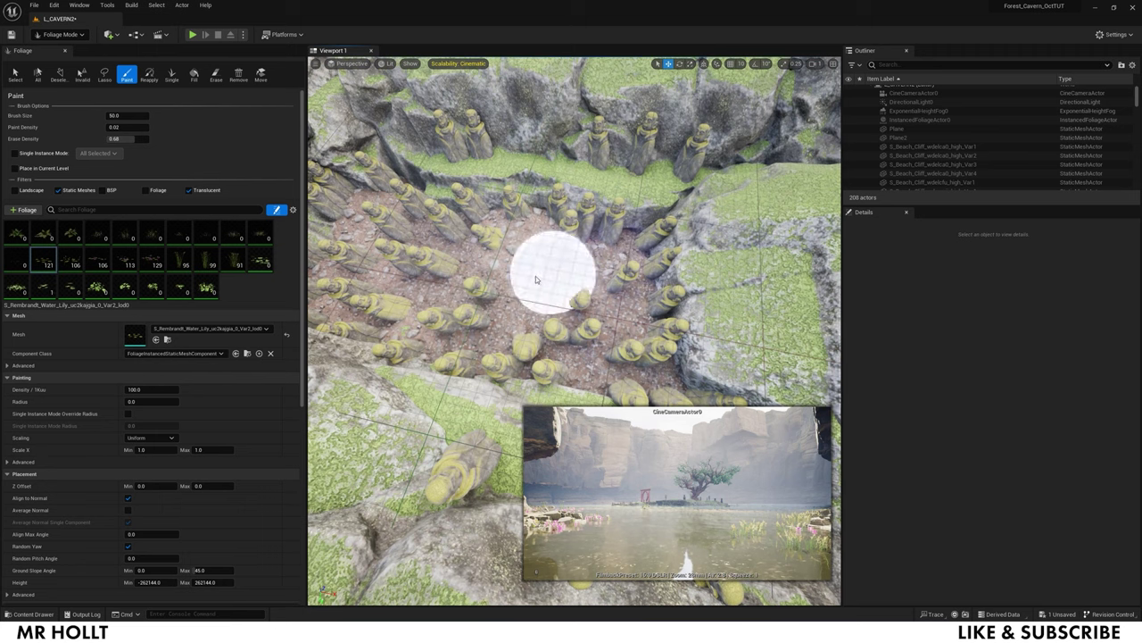
left_click(555, 283)
scroll(714, 193, "down", 3)
mouse_move(714, 193)
right_mouse_down()
mouse_move(714, 152)
mouse_move(682, 270)
right_mouse_up()
left_click(533, 248)
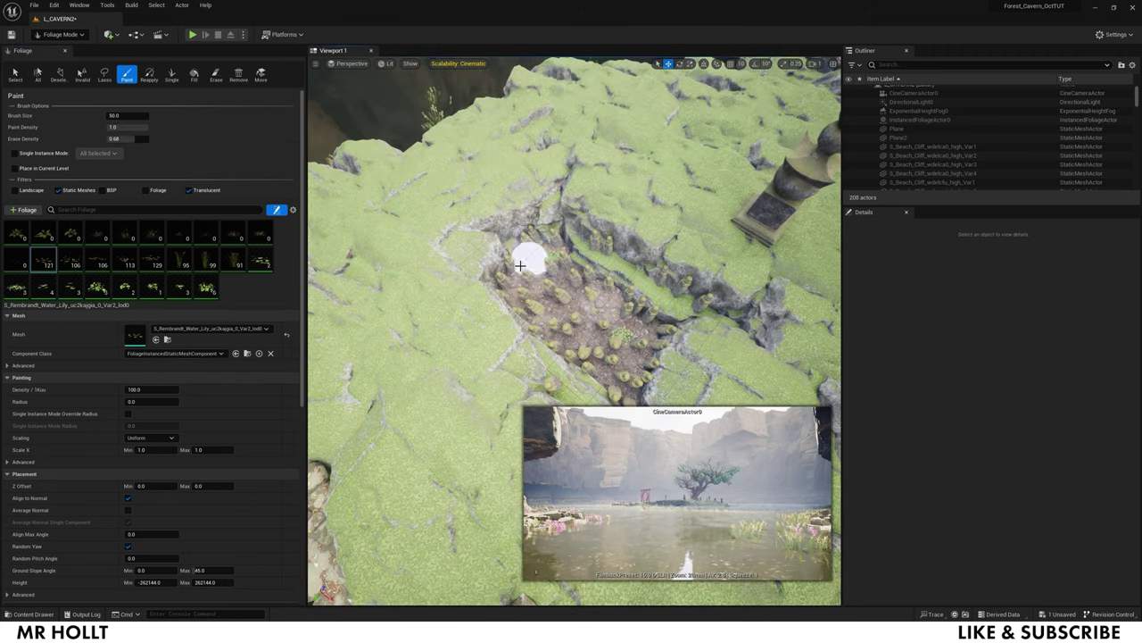
mouse_move(527, 255)
left_mouse_down()
mouse_move(566, 316)
mouse_move(696, 352)
mouse_move(522, 236)
mouse_move(719, 365)
mouse_move(484, 243)
mouse_move(681, 389)
mouse_move(628, 204)
mouse_move(545, 367)
mouse_move(508, 283)
left_mouse_up()
right_click_drag(508, 283, 486, 274)
left_click_drag(527, 279, 632, 229)
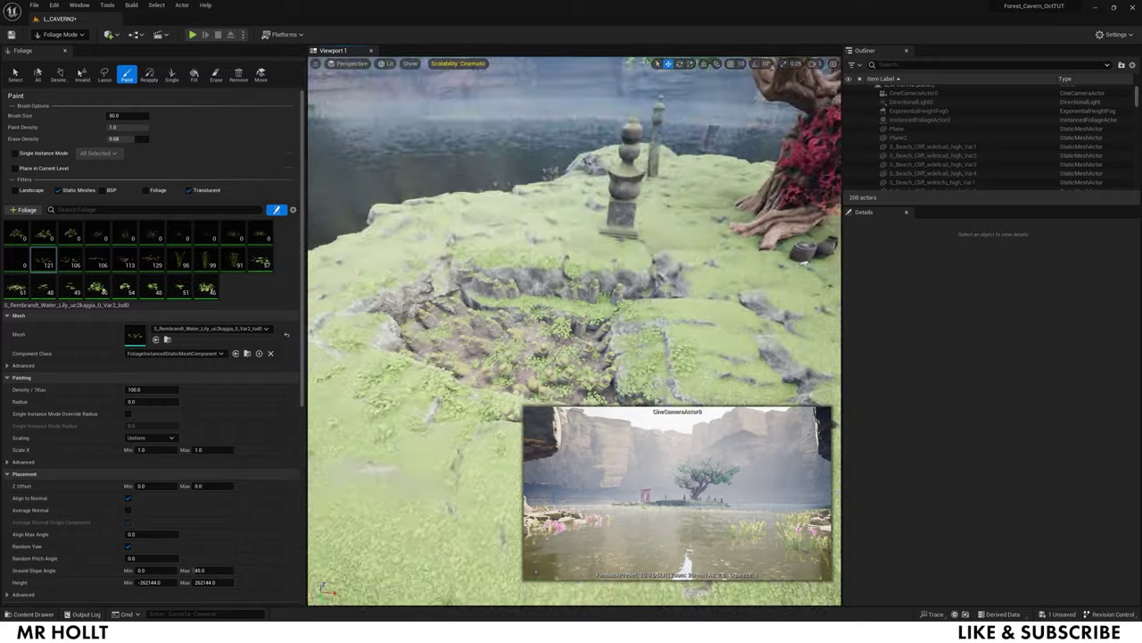
Activate the Common Fern and some Kikuyu Grass types and paint them with the ground plants over the mossy path before the torii gate
scroll(672, 323, "up", 2)
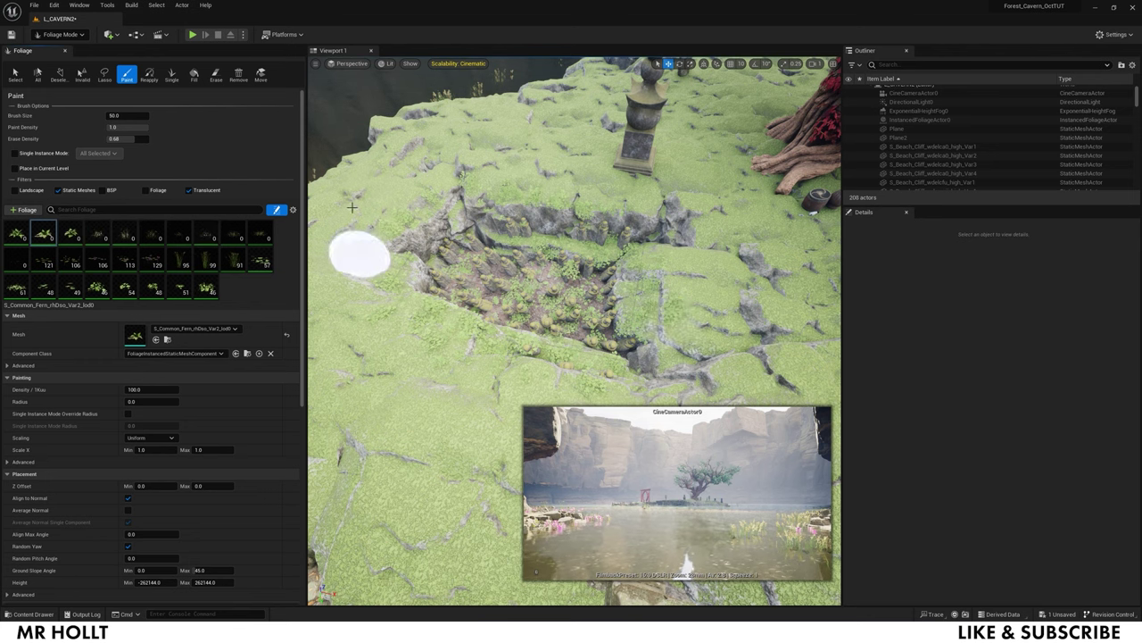
mouse_move(342, 223)
right_mouse_down()
mouse_move(321, 234)
mouse_move(357, 214)
mouse_move(344, 259)
mouse_move(317, 277)
mouse_move(374, 241)
right_mouse_up()
right_click_drag(395, 301, 395, 301)
mouse_move(483, 412)
left_mouse_down()
mouse_move(375, 330)
mouse_move(357, 214)
mouse_move(408, 301)
mouse_move(525, 261)
left_mouse_up()
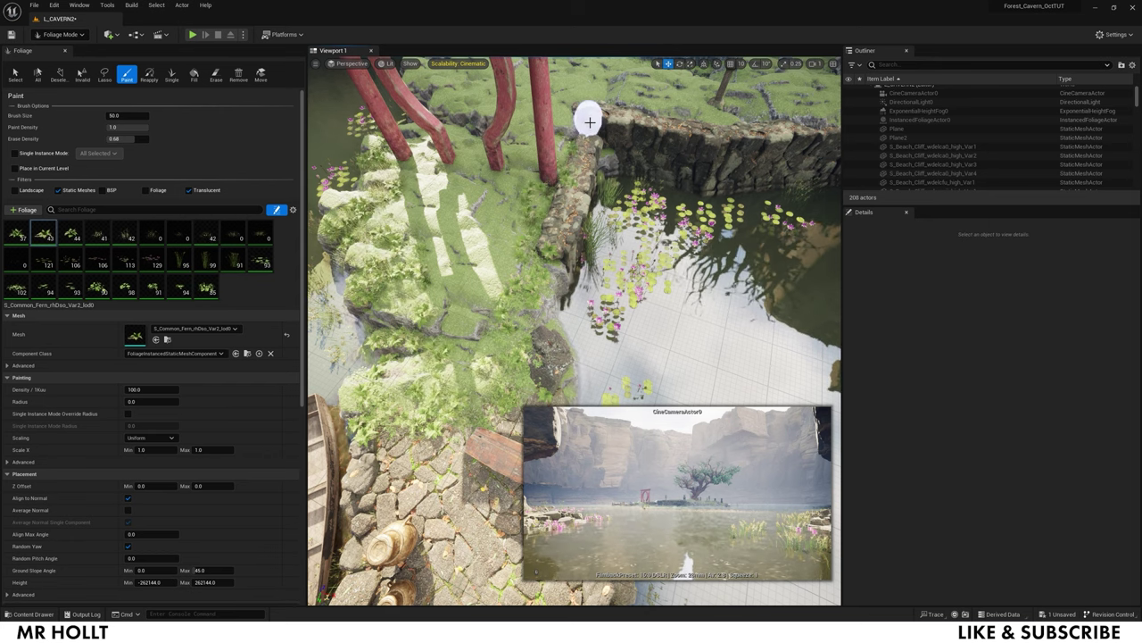
Paint the ferns, grass and ground plants past the torii gate and along the island's edge above the stone wall
right_click_drag(590, 122, 590, 122)
left_click_drag(457, 147, 387, 115)
right_click_drag(387, 115, 387, 115)
left_click_drag(473, 214, 613, 217)
left_click_drag(694, 199, 769, 185)
right_click_drag(769, 186, 767, 259)
left_click_drag(436, 356, 375, 380)
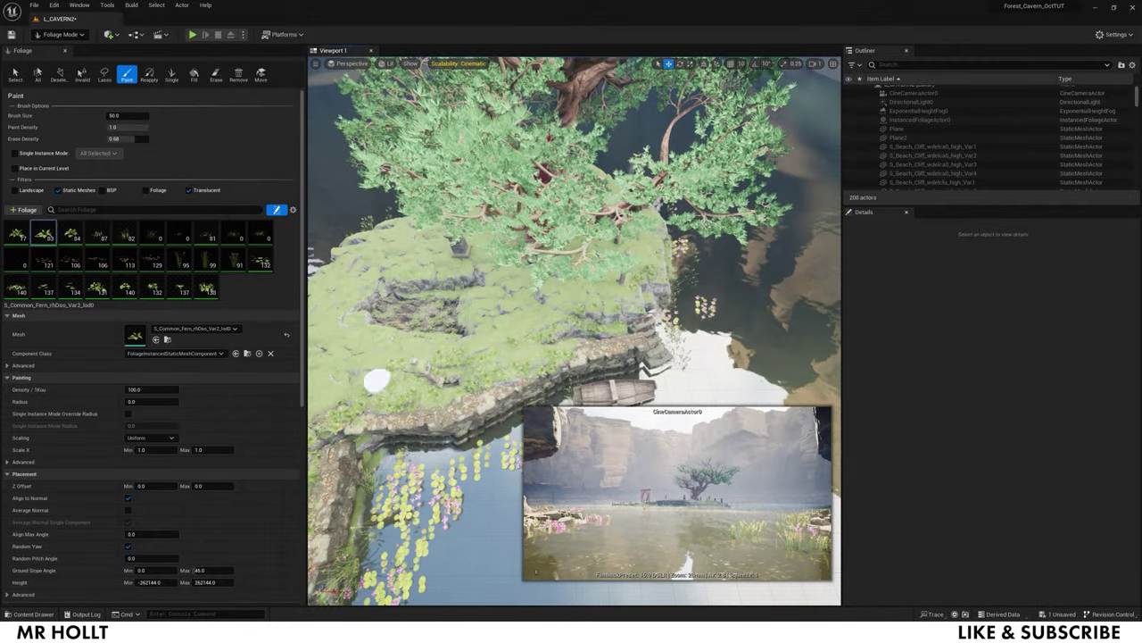
Undo the last foliage strokes on the island
right_click_drag(375, 380, 375, 380)
mouse_move(505, 308)
right_mouse_down()
mouse_move(523, 286)
mouse_move(526, 373)
right_mouse_up()
right_click_drag(571, 327, 574, 323)
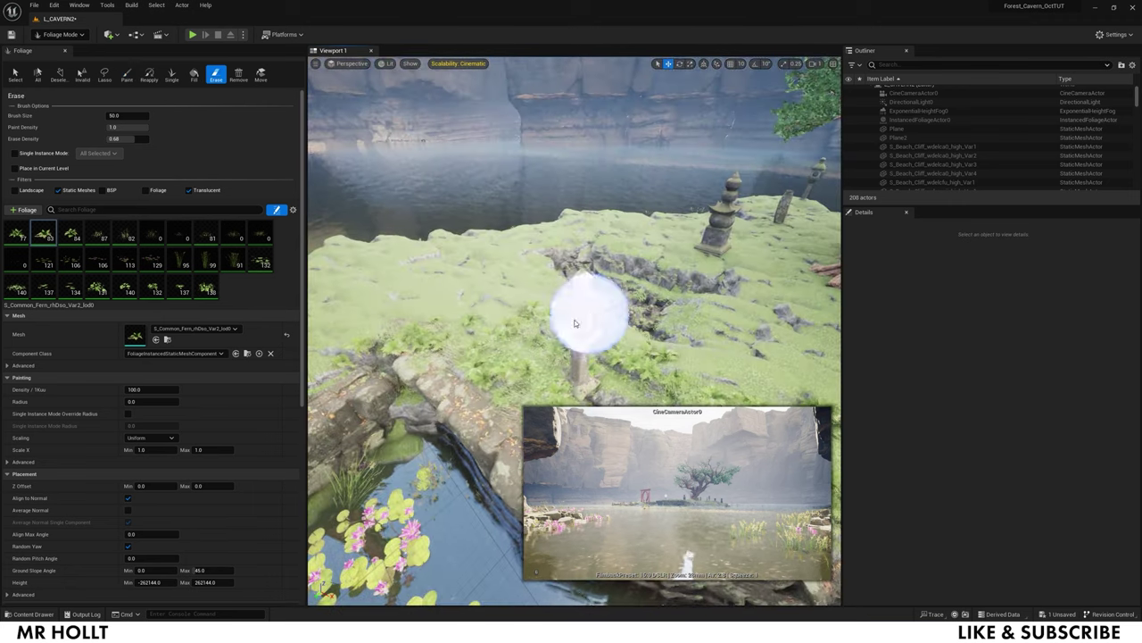
key("ctrl+z")
Paint ferns and ground plants around the stone lantern and along the wall edge towards the torii gate
right_click_drag(632, 376, 655, 309)
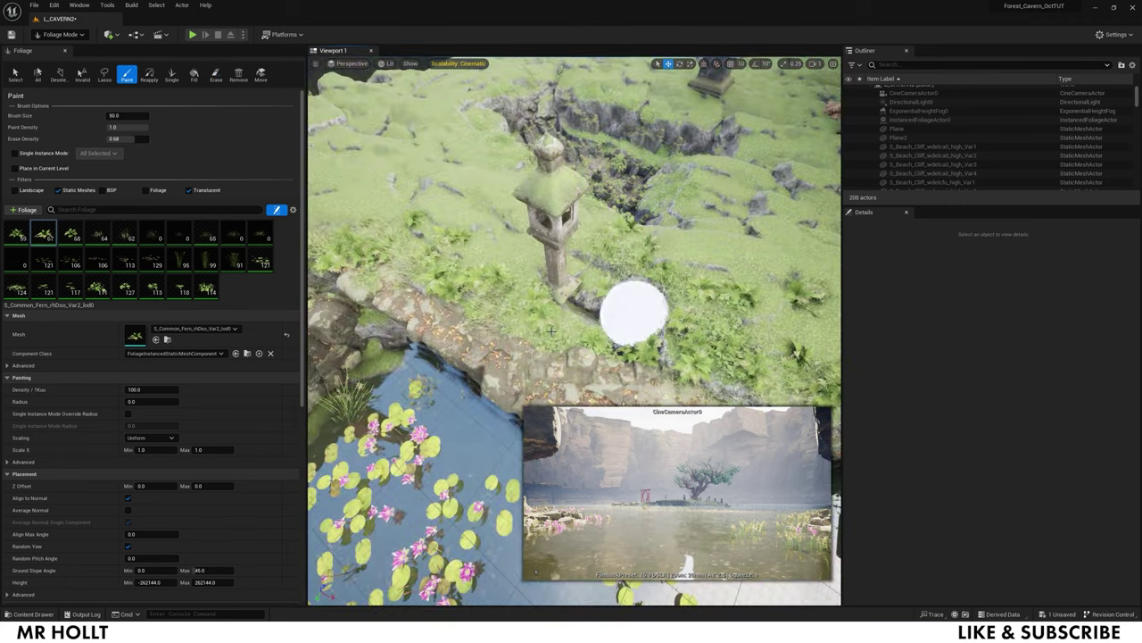
left_click_drag(551, 331, 383, 191)
right_click_drag(383, 191, 570, 247)
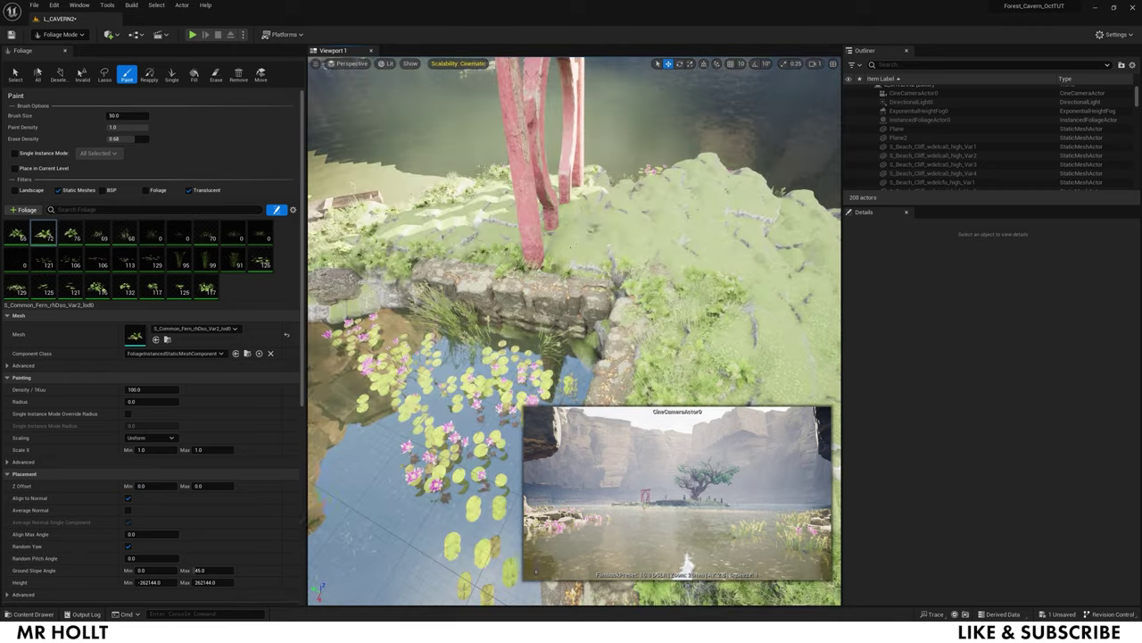
Deactivate the four Wood Sorrel types and the first Yellow Archangel type, and paint ferns and remaining plants over the island's mossy slopes
left_click(266, 264)
left_click(98, 289, "shift")
right_click_drag(420, 290, 411, 258)
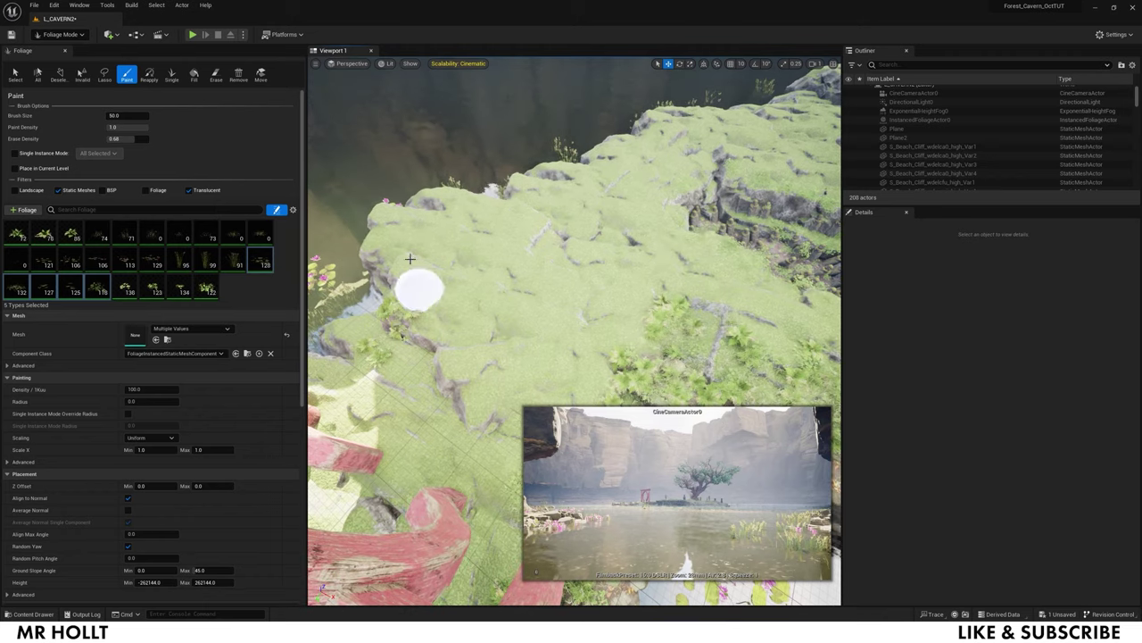
left_click_drag(410, 259, 376, 214)
left_click_drag(373, 407, 446, 392)
right_click_drag(446, 393, 357, 456)
left_click(483, 325)
right_click_drag(483, 326, 536, 366)
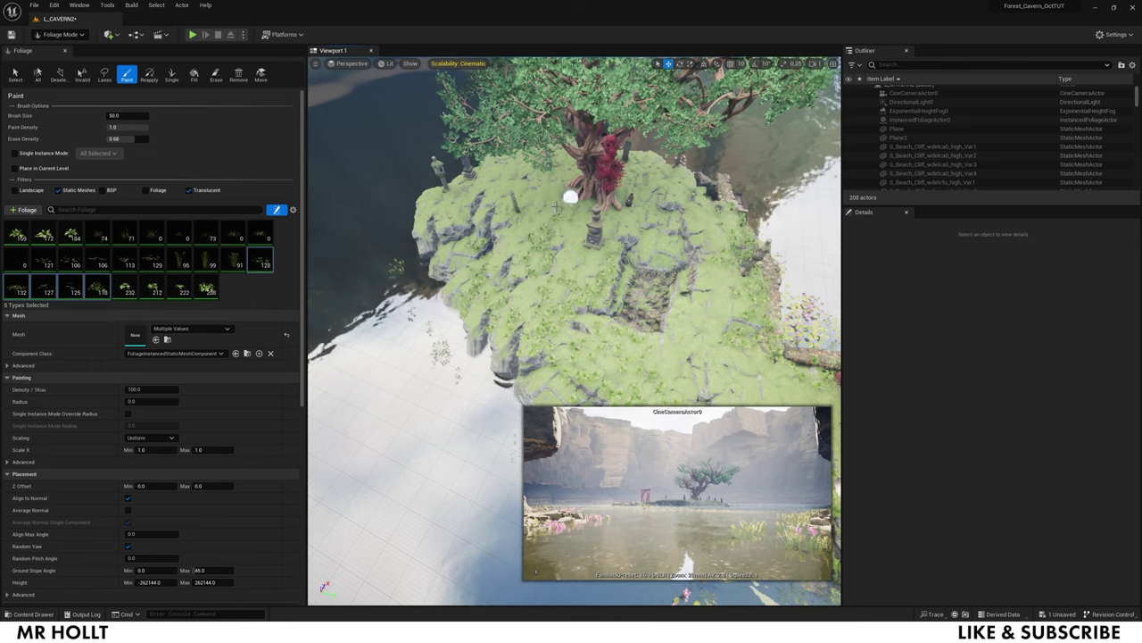
left_click(421, 295)
right_click_drag(421, 295, 447, 250)
Activate the eight grass types and paint them with the ferns over the mossy ground around the rocky hollow
left_click(97, 234)
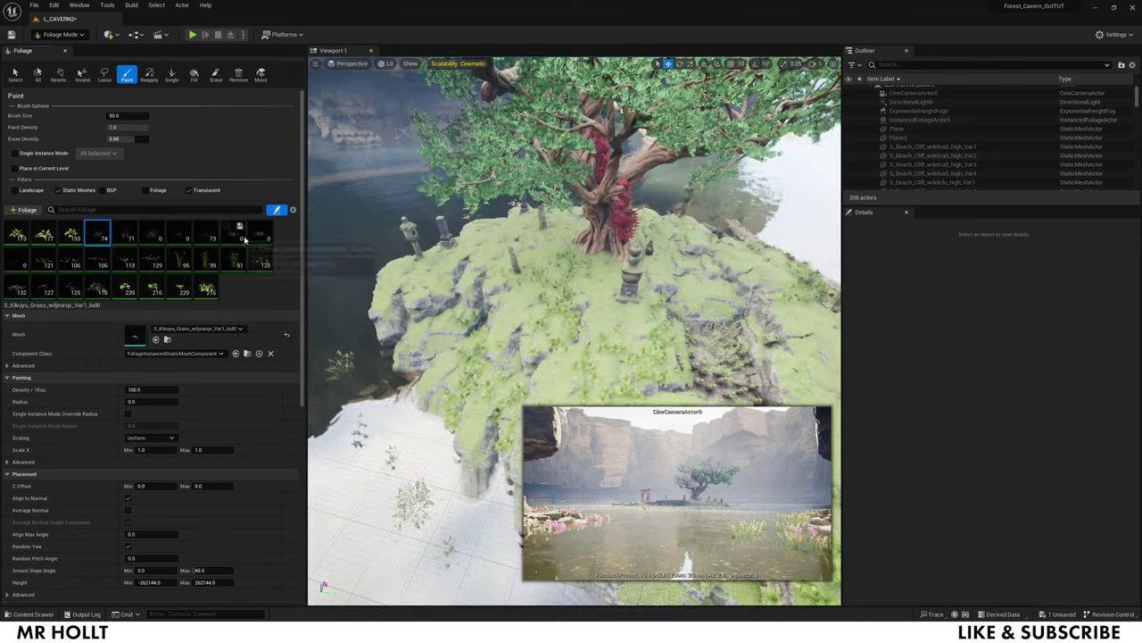
left_click(14, 259, "shift")
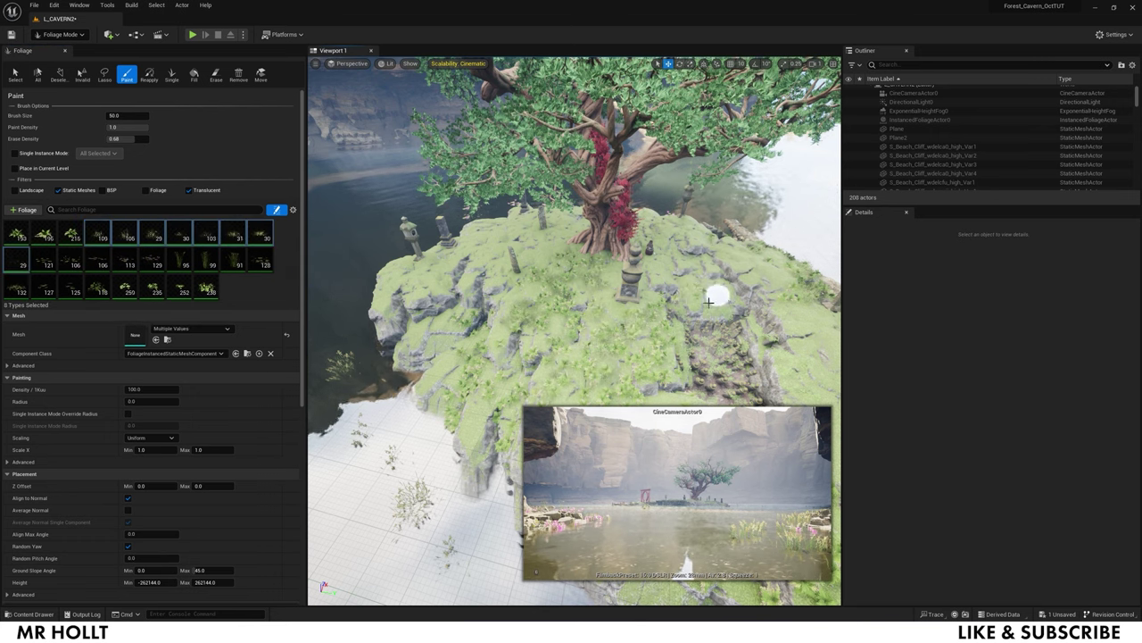
left_click(665, 269)
right_click_drag(591, 279, 553, 313)
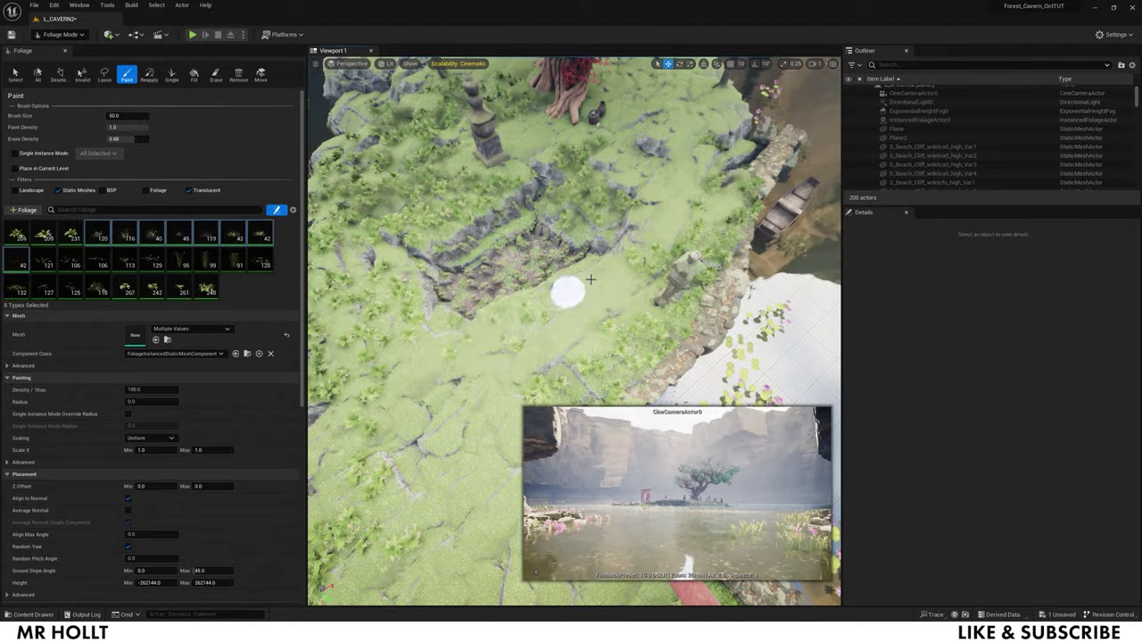
left_click_drag(418, 399, 623, 257)
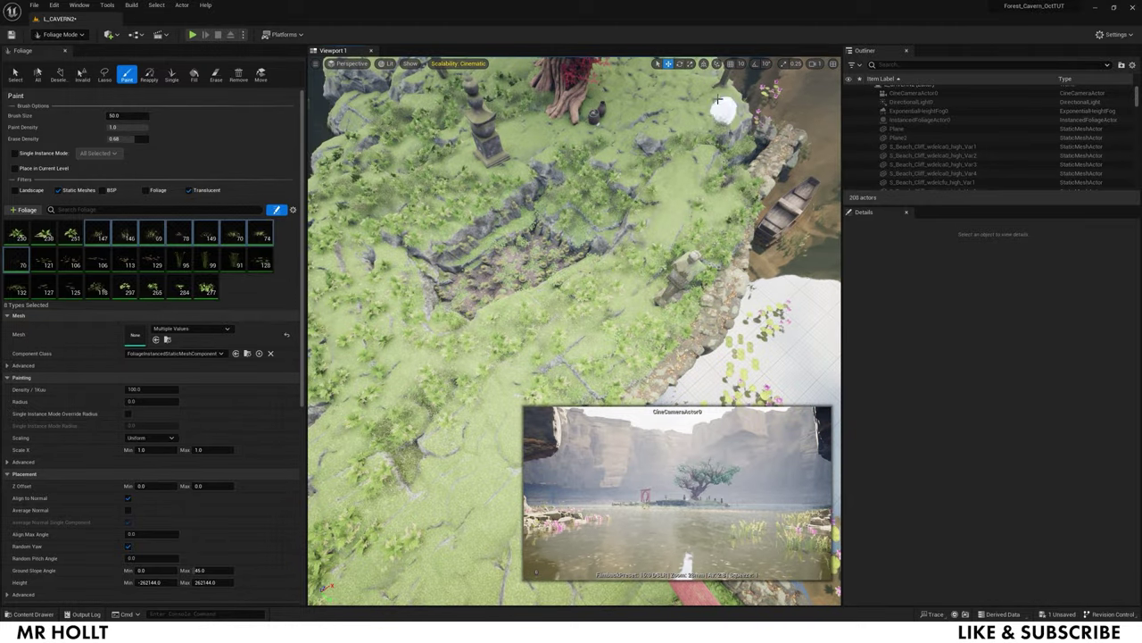
left_click(718, 99)
Paint grass, ferns and ground plants on the mossy ground between the tree and the stone steps beside the boat
mouse_move(717, 99)
right_mouse_down()
mouse_move(749, 116)
mouse_move(572, 205)
mouse_move(500, 211)
mouse_move(523, 271)
right_mouse_up()
mouse_move(524, 271)
left_mouse_down()
mouse_move(551, 232)
mouse_move(684, 261)
left_mouse_up()
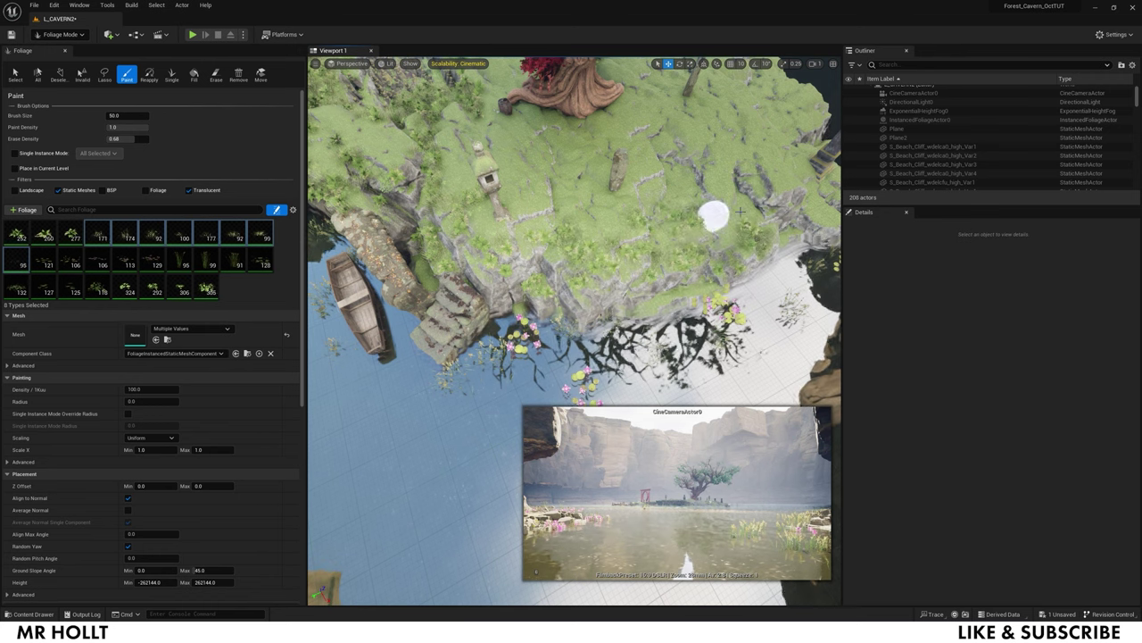
left_click_drag(768, 162, 617, 115)
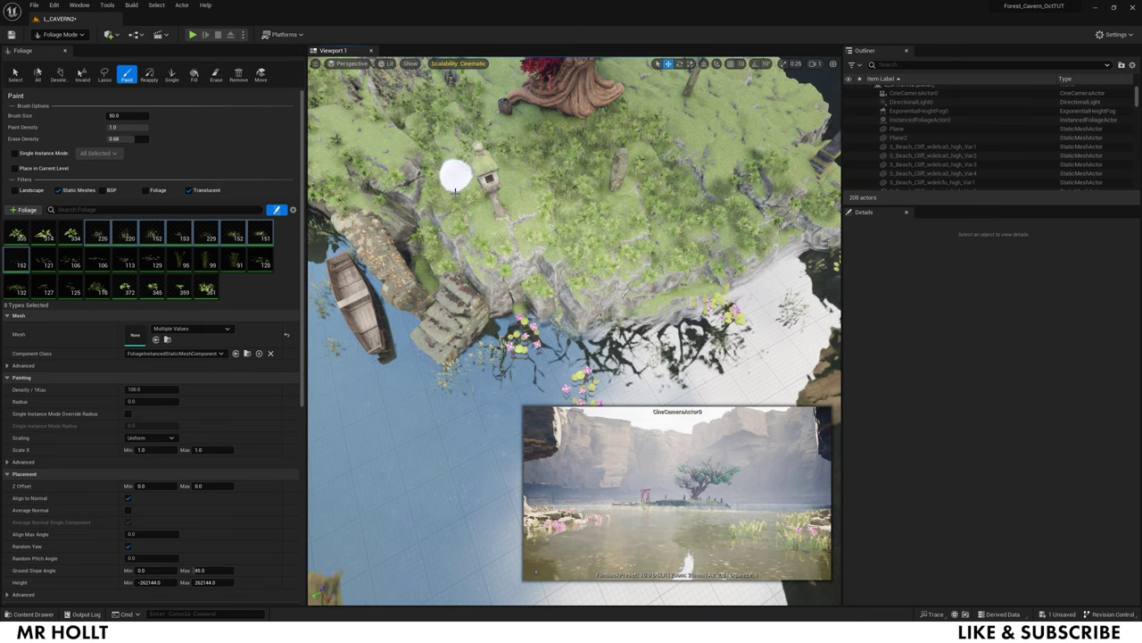
left_click_drag(456, 175, 523, 165)
left_click_drag(773, 117, 785, 114)
Paint grass, ferns and ground plants over the moss around the tree on the island's far side
right_click_drag(785, 114, 714, 178)
right_click_drag(535, 303, 579, 270)
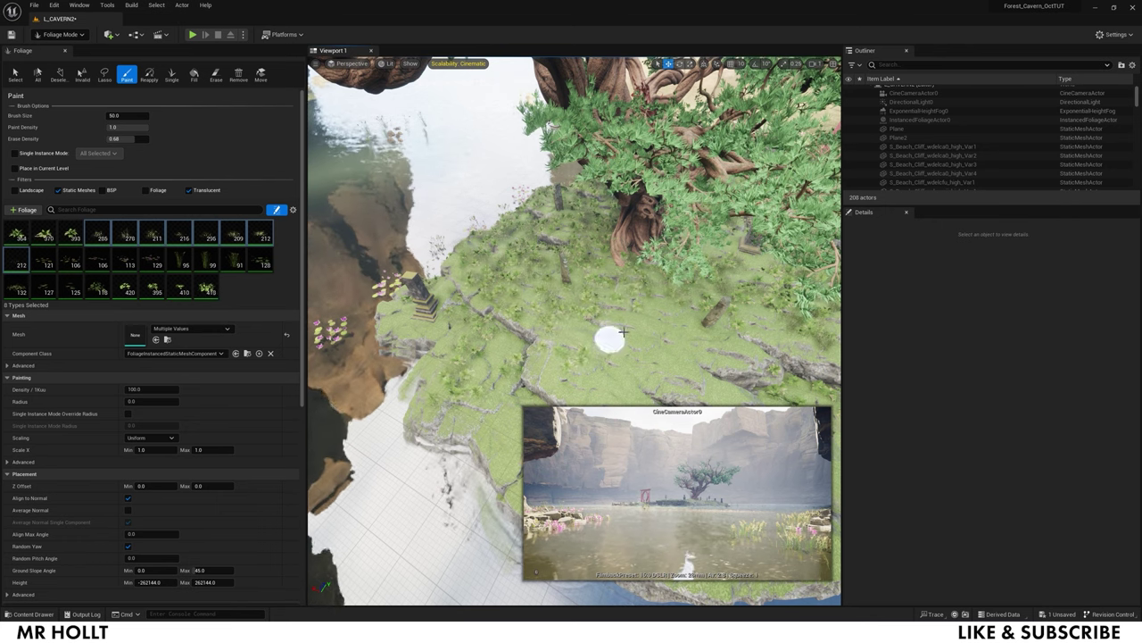
left_click_drag(678, 295, 623, 202)
mouse_move(623, 202)
right_mouse_down()
mouse_move(714, 202)
mouse_move(661, 223)
mouse_move(623, 202)
right_mouse_up()
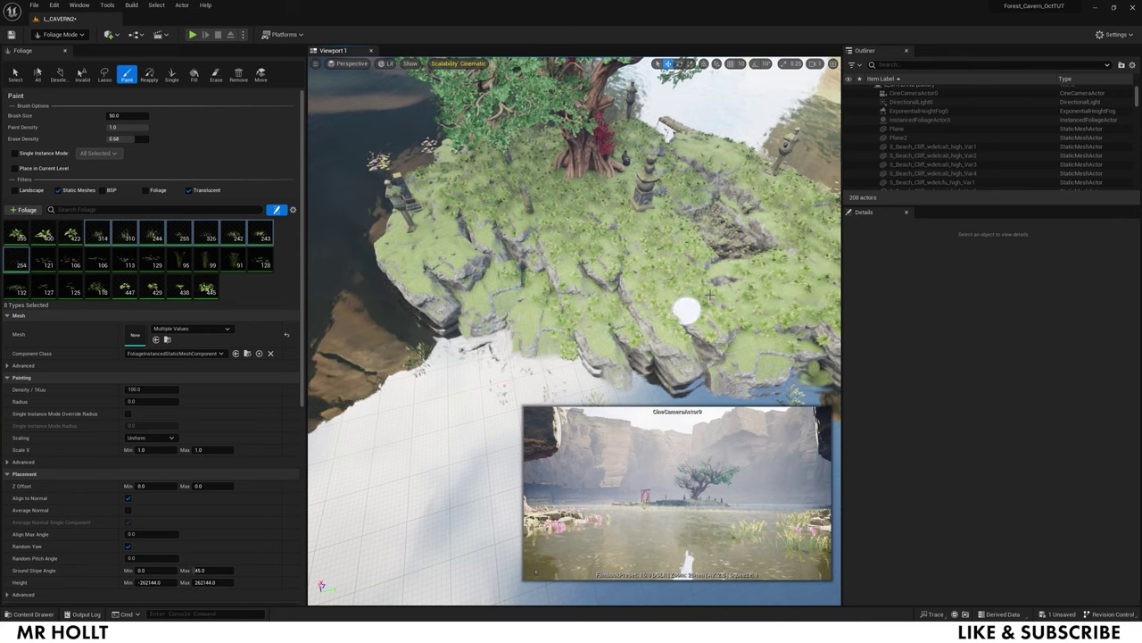
Fill the remaining bare moss on the rocky slope and beside the torii gate with grass, ferns and ground plants
right_click_drag(801, 299, 554, 259)
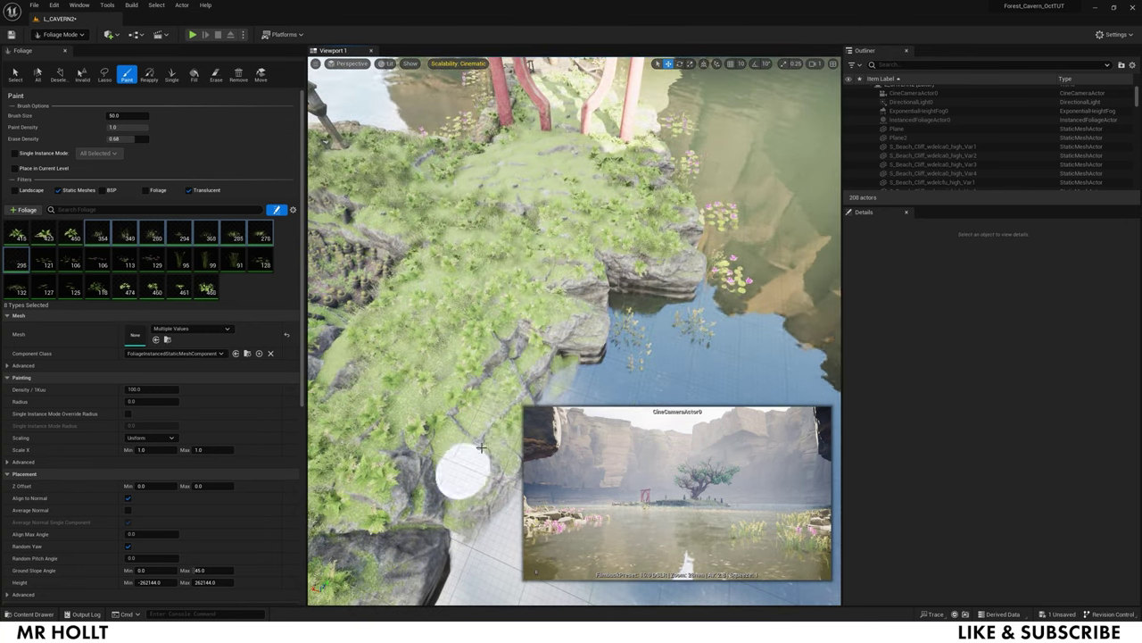
left_click_drag(370, 339, 429, 304)
right_click_drag(428, 303, 597, 316)
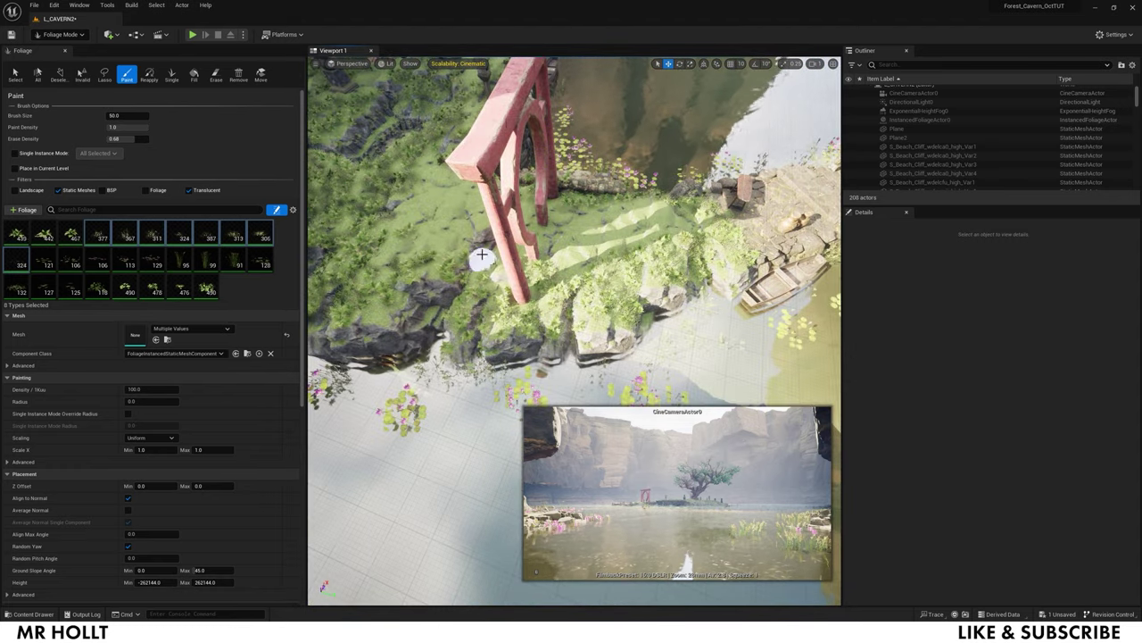
left_click(403, 233)
right_click_drag(403, 233, 460, 159)
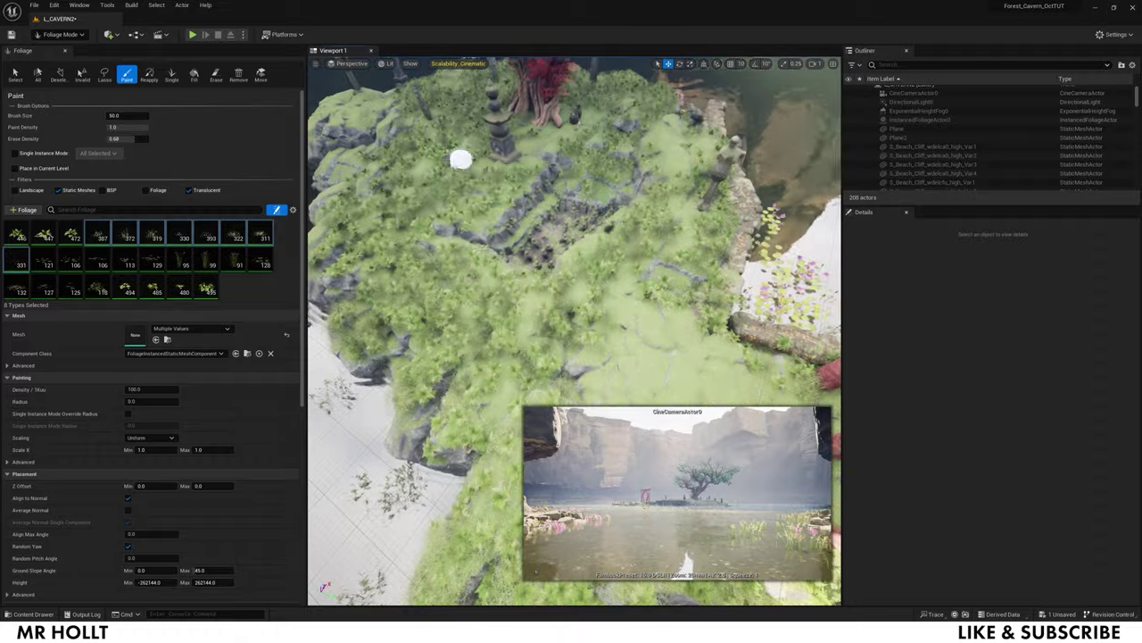
right_click_drag(526, 182, 510, 214)
Switch to Selection Mode and place the Japanese Shrine Stone Floor mesh at the torii gate, turned about -21° and scaled to about 7.03
left_click(61, 33)
left_click(62, 48)
right_click_drag(419, 268, 482, 357)
key("ctrl+space")
right_click_drag(646, 571, 646, 500)
scroll(670, 499, "down", 4)
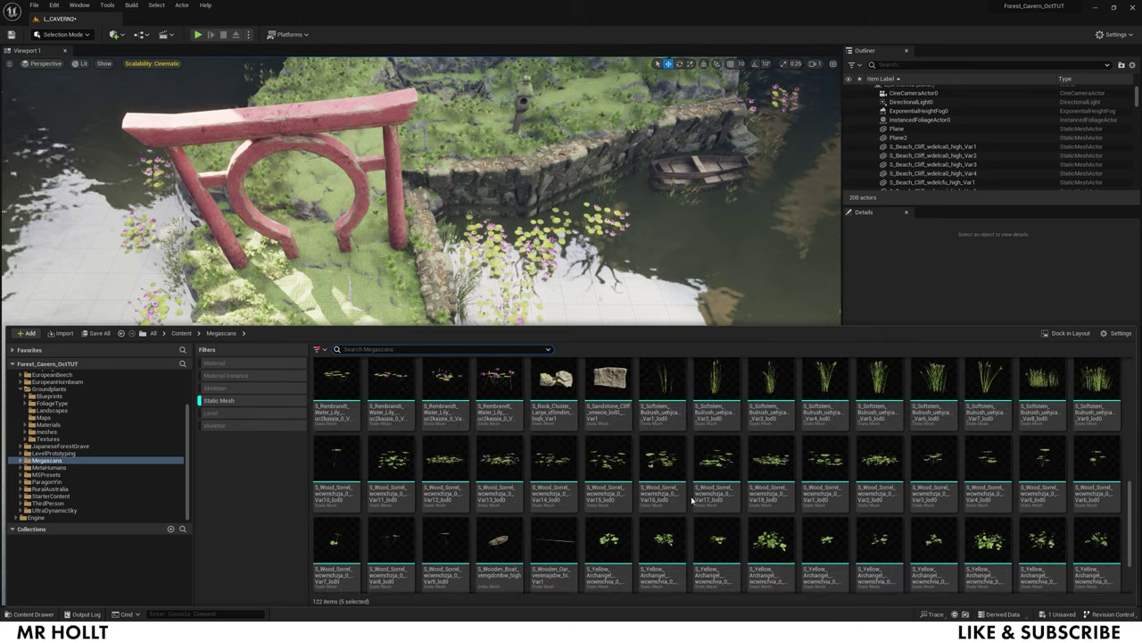
scroll(687, 497, "up", 5)
left_click_drag(671, 478, 340, 296)
key("e")
key("w")
right_click_drag(340, 296, 286, 250)
Duplicate the stone floor towards the dock, tilt it to follow the slope and turn it to about -31°
left_click_drag(400, 351, 407, 532)
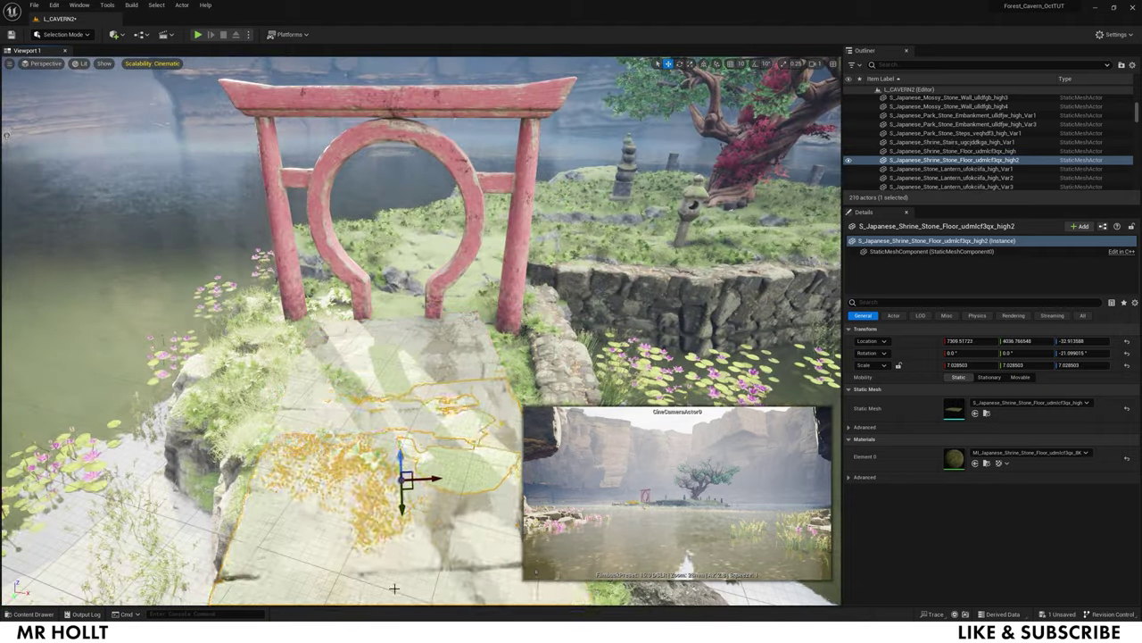
right_click_drag(407, 532, 407, 580)
key("e")
left_click_drag(413, 335, 435, 289)
key("e")
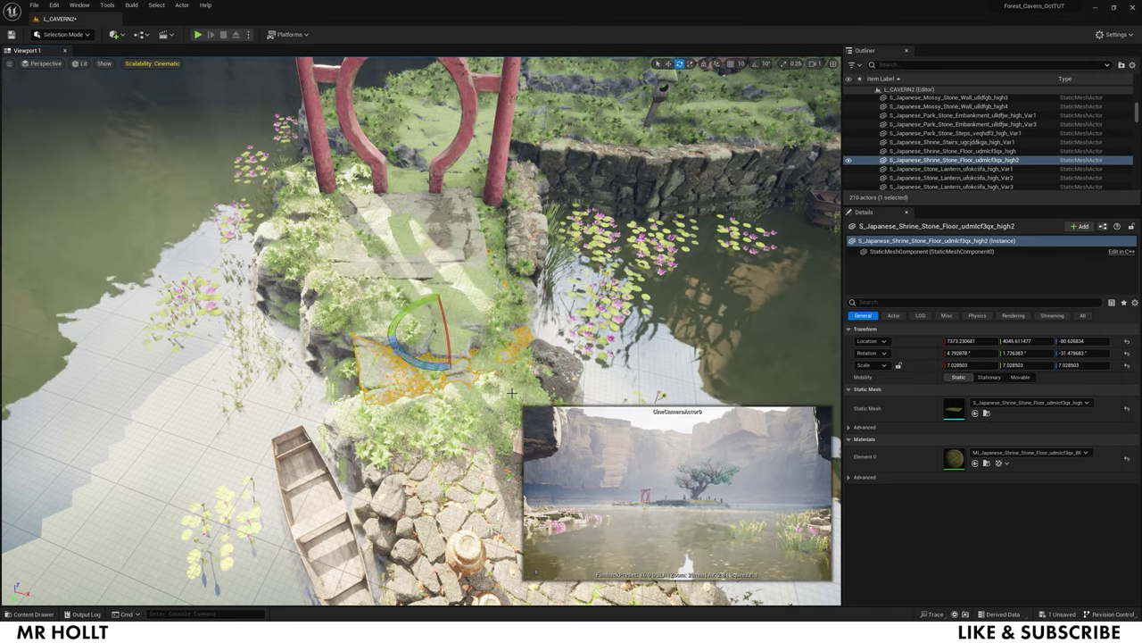
left_click(511, 393)
right_click_drag(511, 393, 524, 359)
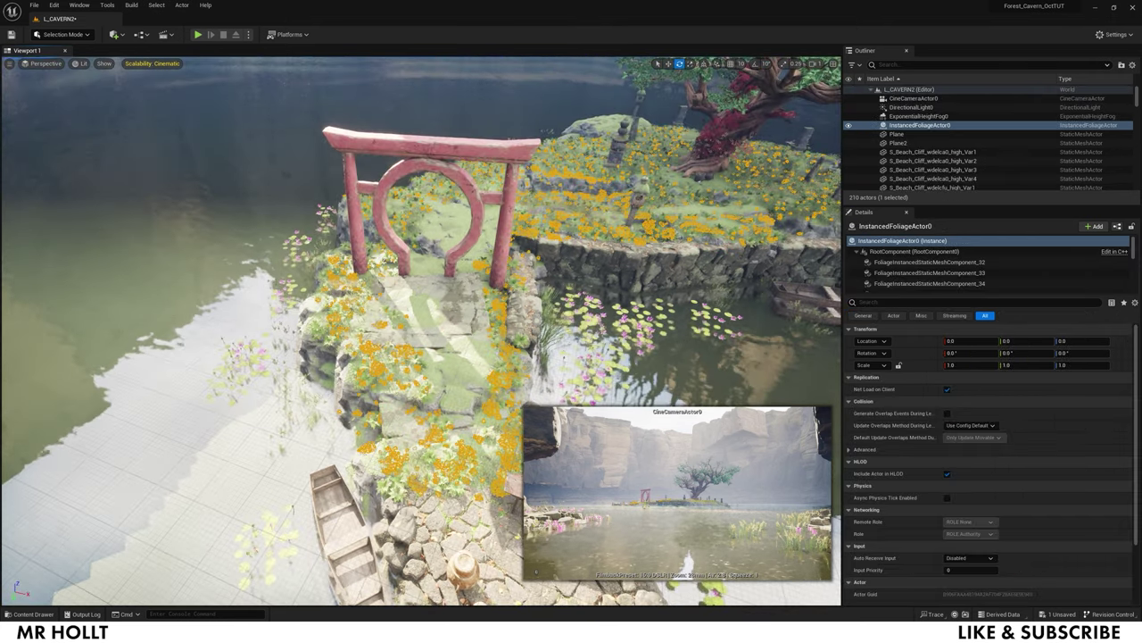
Place another Japanese Shrine Stone Floor mesh on the island side of the torii gate, scaled to about 8.05 and tilted about 4.8°
left_click(444, 291)
key("w")
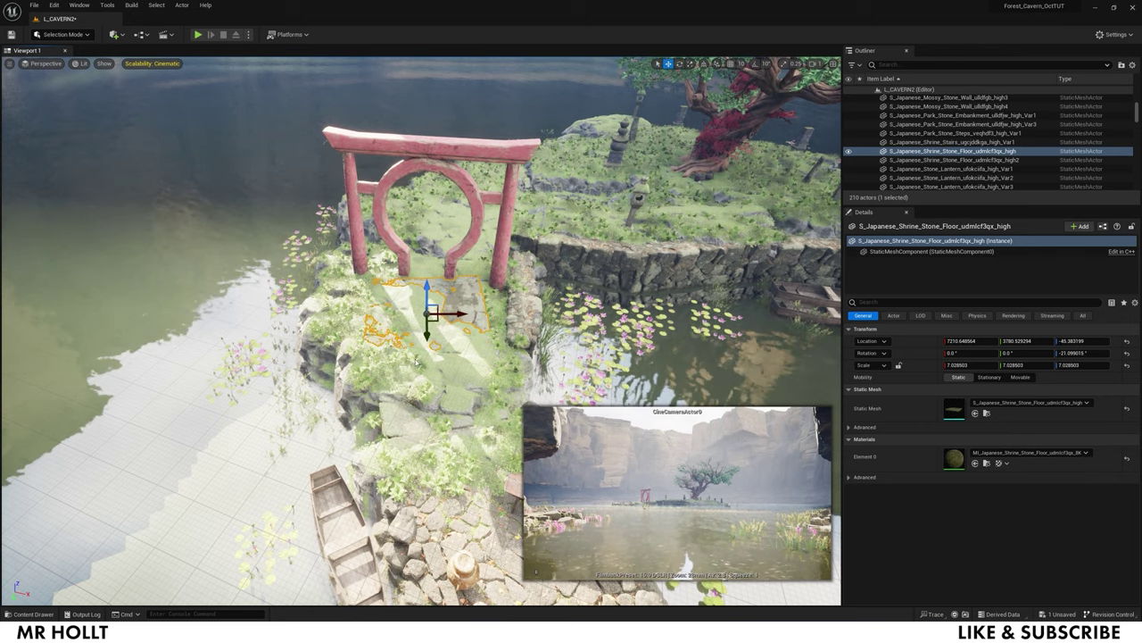
key("ctrl+b")
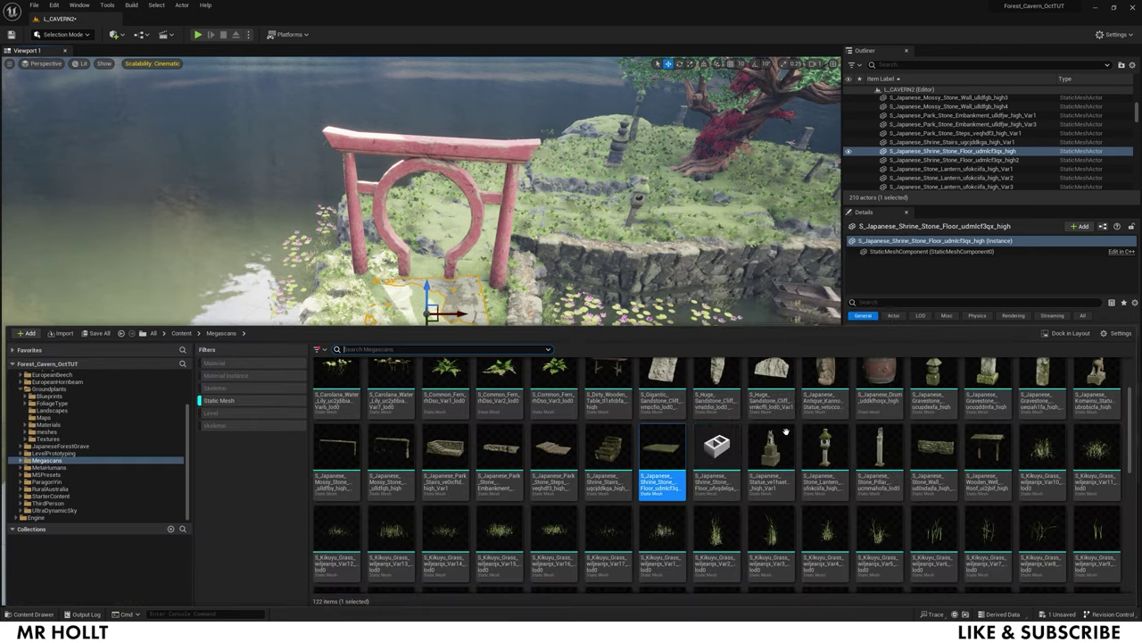
right_click_drag(607, 286, 662, 372)
left_click(627, 310)
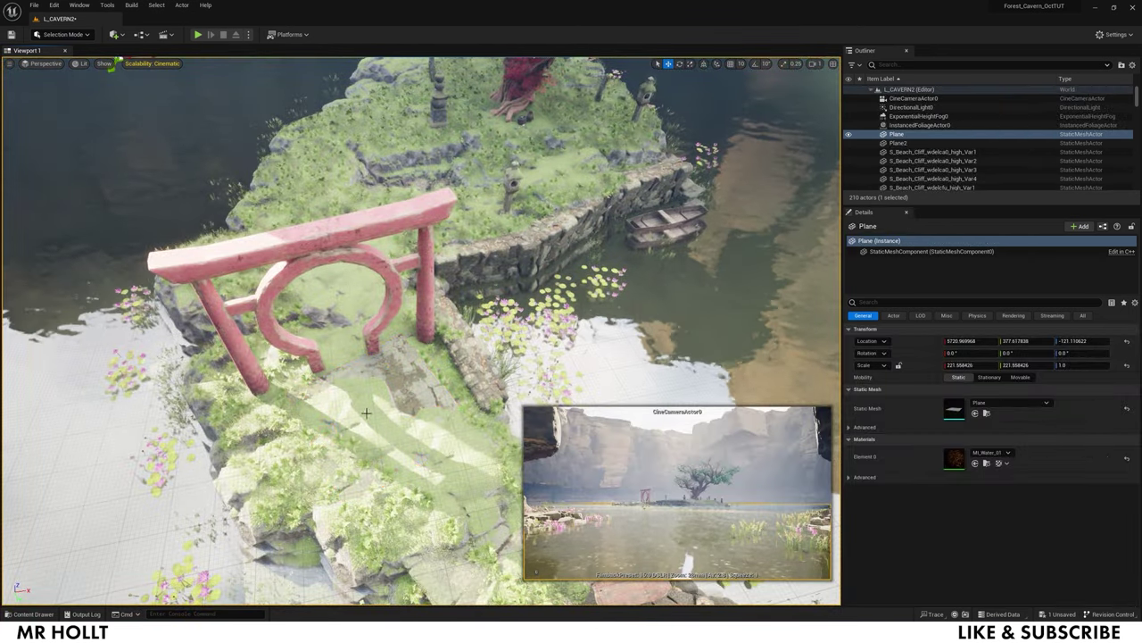
right_click_drag(485, 412, 589, 459)
key("ctrl+space")
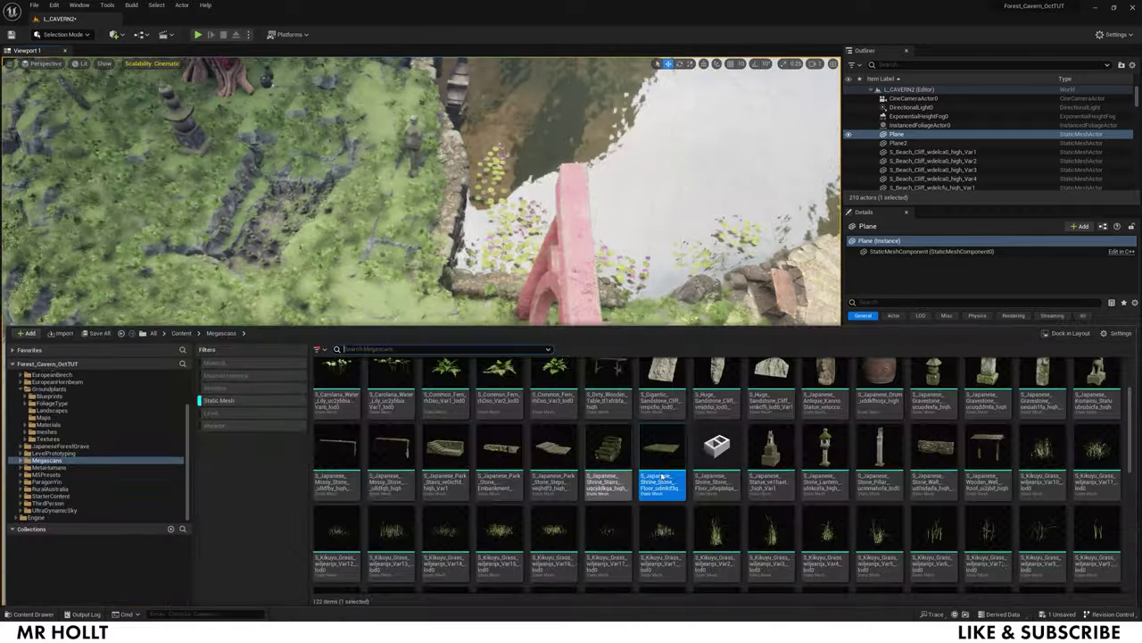
left_click_drag(661, 473, 428, 352)
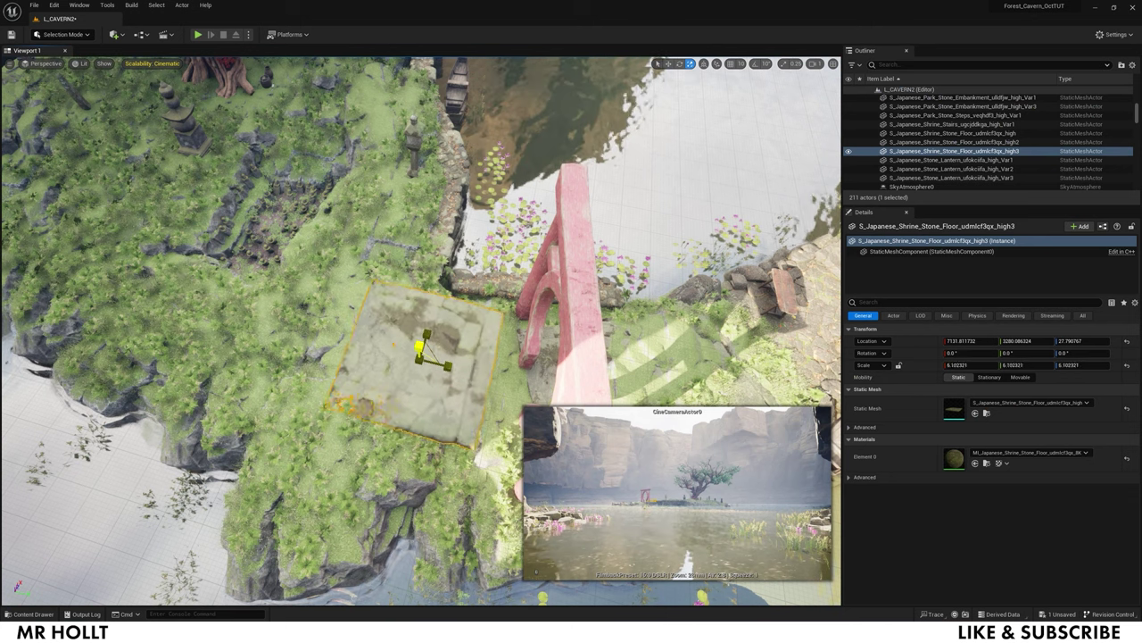
left_click_drag(420, 350, 451, 373)
key("w")
key("e")
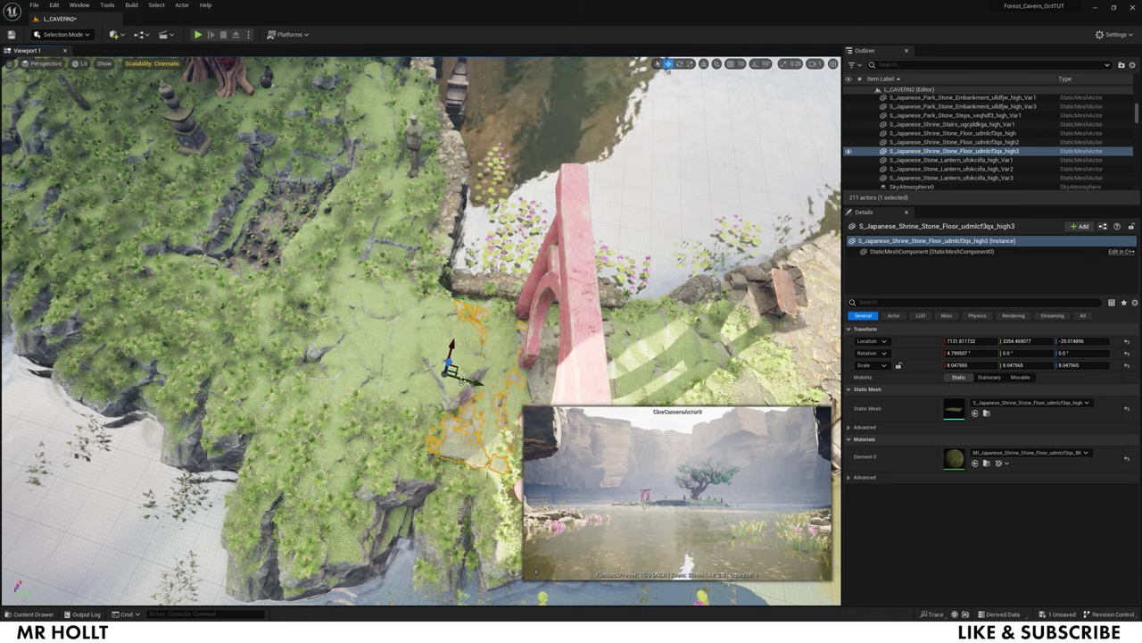
Duplicate that stone floor farther inland from the gate and reduce its tilt to about 1.9° to follow the ground
left_click_drag(451, 368, 419, 359, "alt")
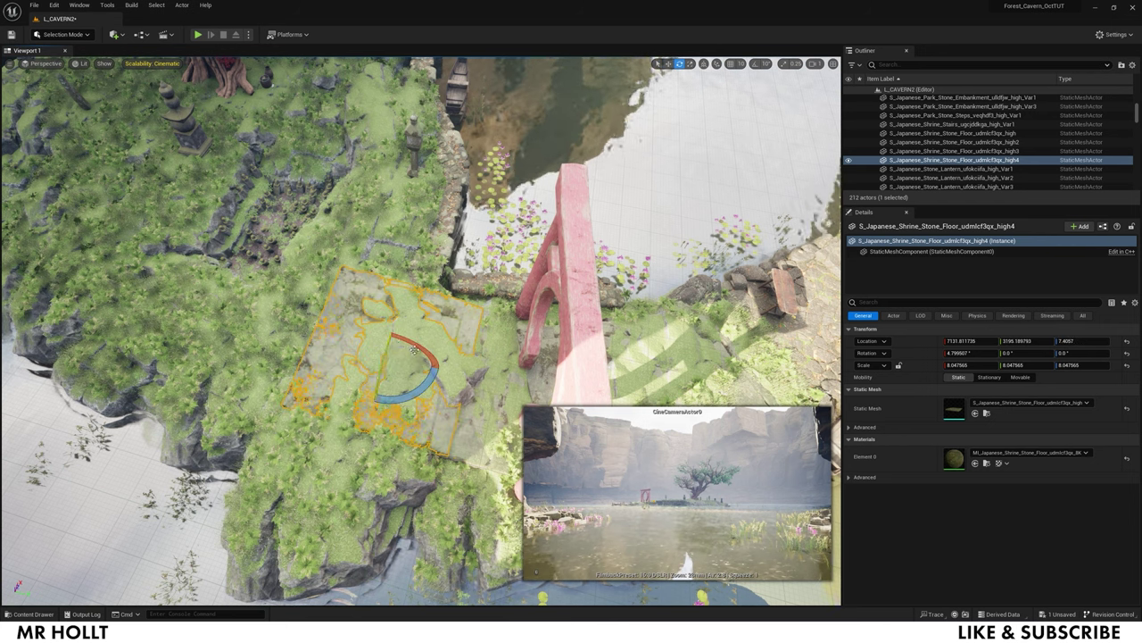
key("w")
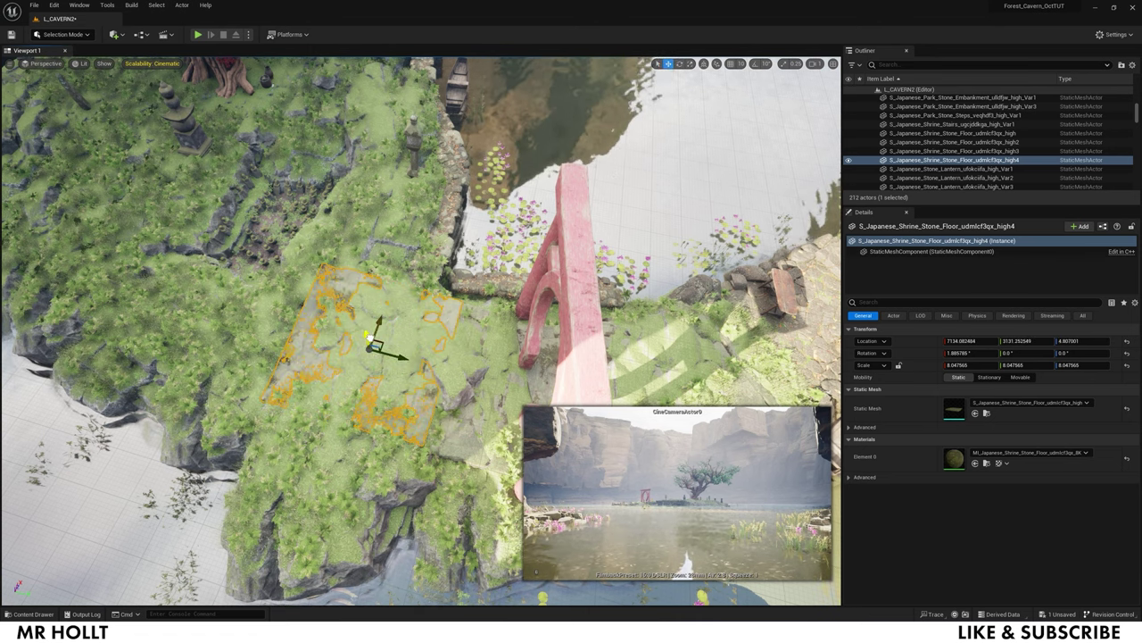
left_click(366, 223)
right_click_drag(366, 223, 437, 210)
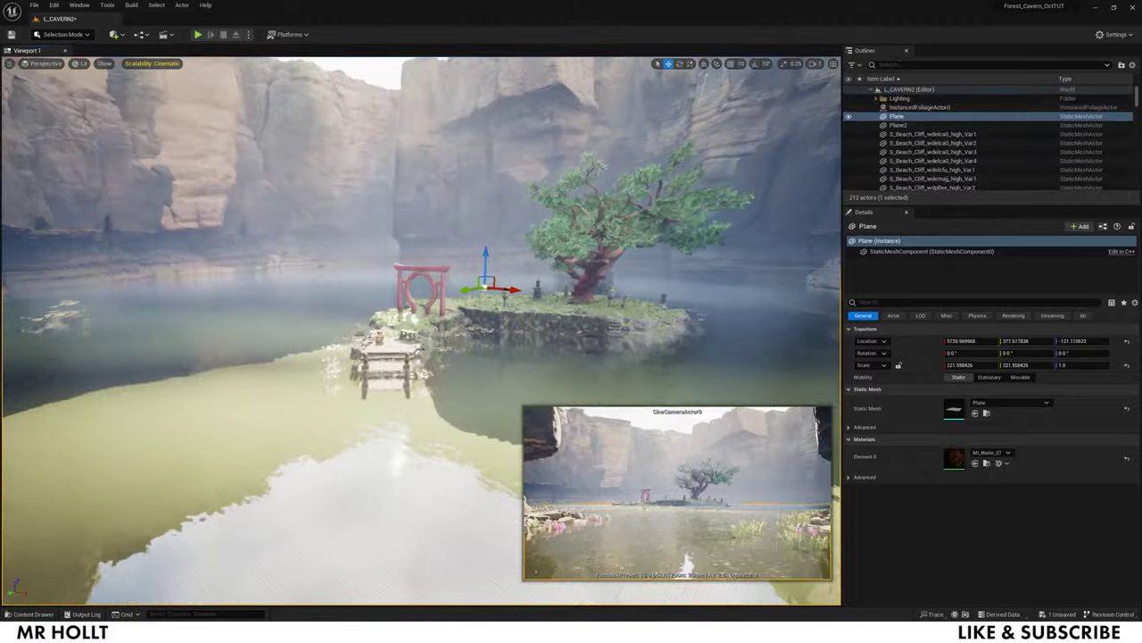
Enable Volumetric Fog on ExponentialHeightFog0 in the Lighting folder
key("w")
right_click_drag(421, 330, 455, 331)
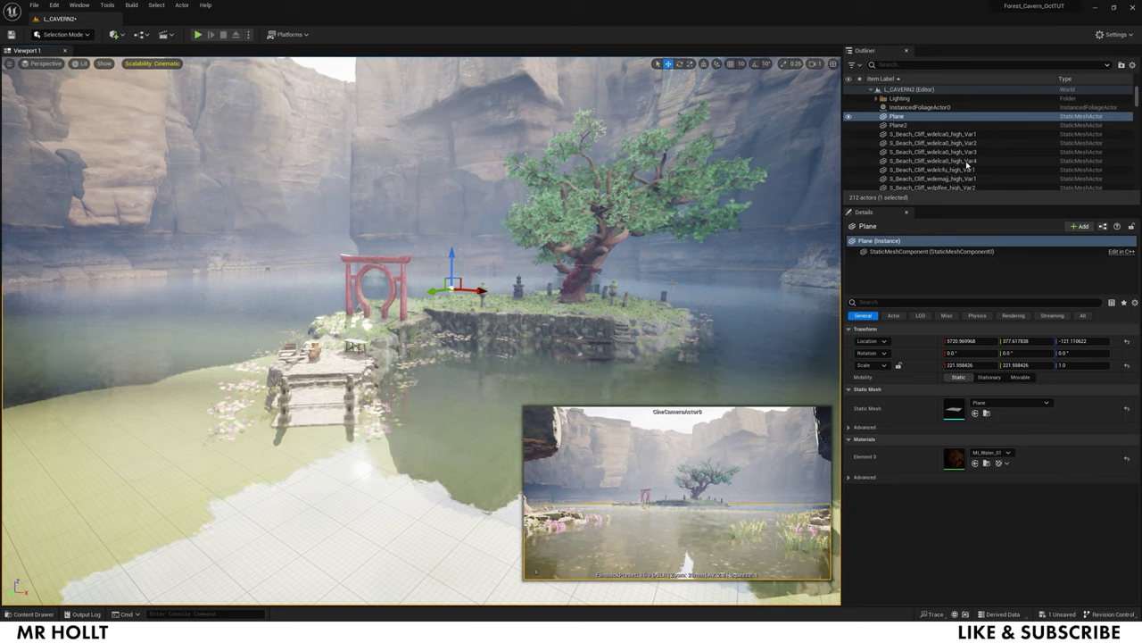
left_click(881, 98)
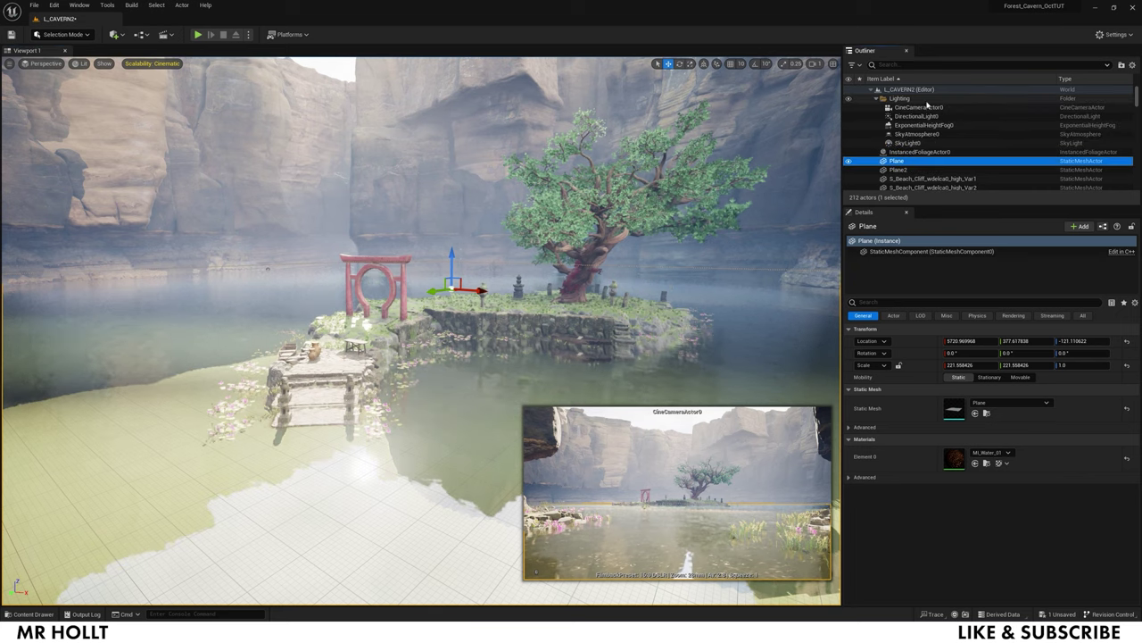
left_click(917, 117)
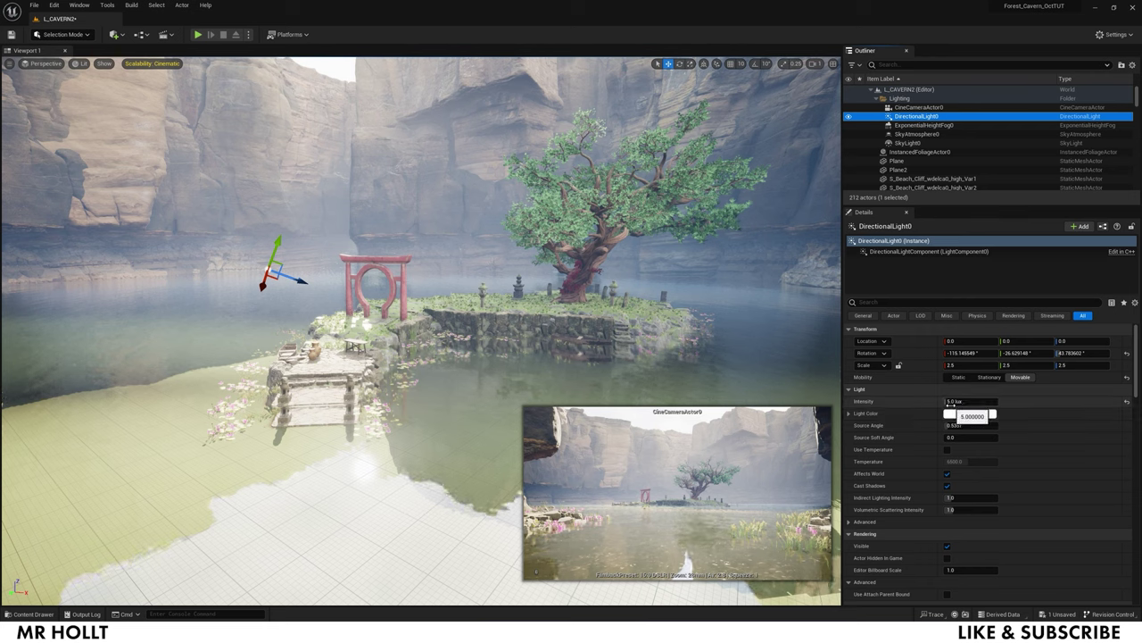
left_click(933, 125)
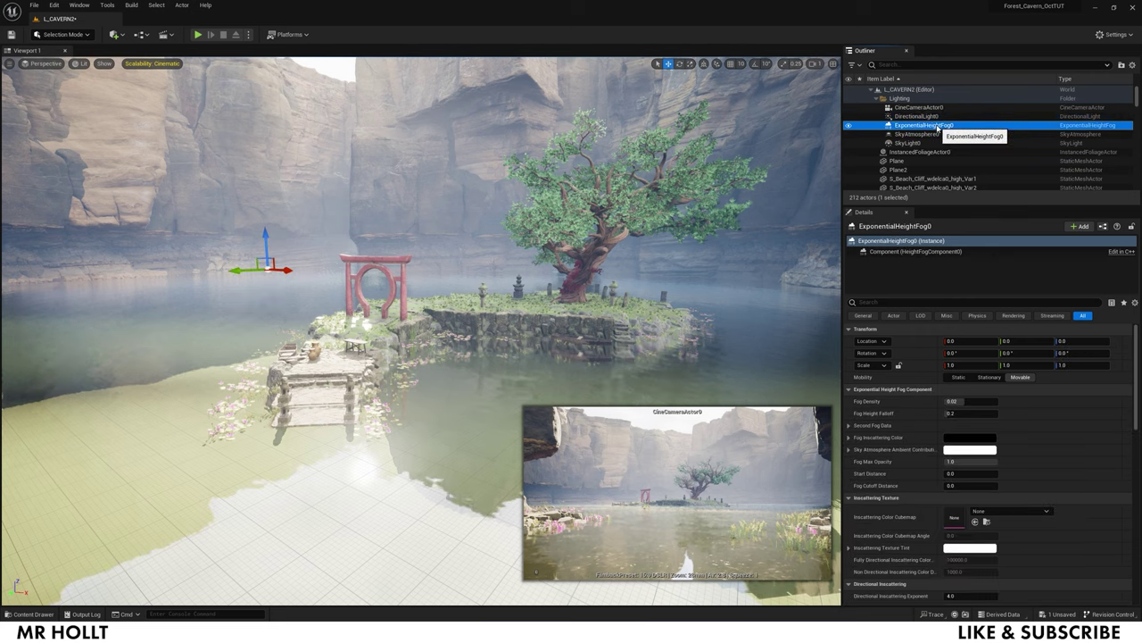
mouse_move(960, 401)
left_mouse_down()
mouse_move(982, 401)
mouse_move(973, 403)
left_mouse_up()
scroll(998, 452, "down", 10)
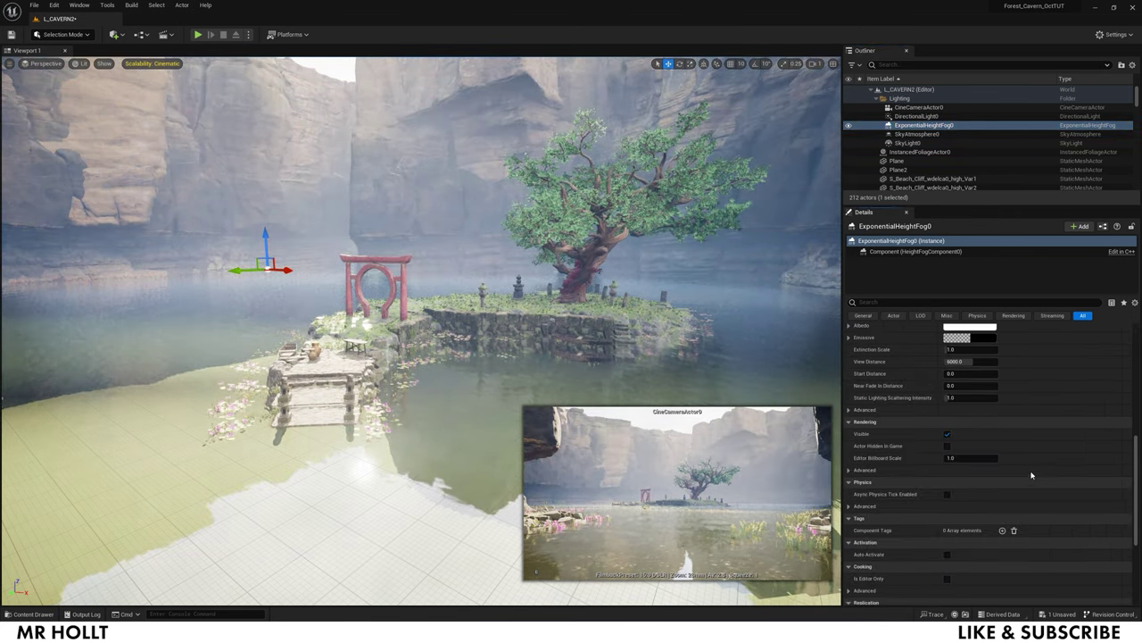
left_click(947, 344)
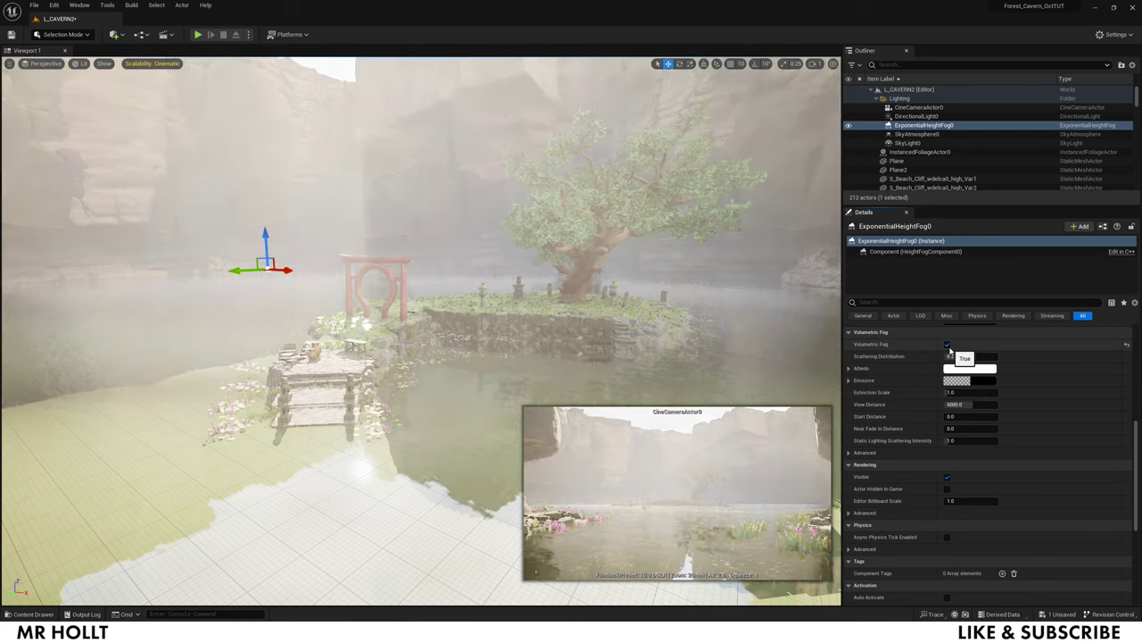
Set the volumetric fog's Scattering Distribution to about -0.70, Extinction Scale to about 2.9, View Distance to 10000 and Start Distance to 5000
left_click_drag(959, 356, 935, 356)
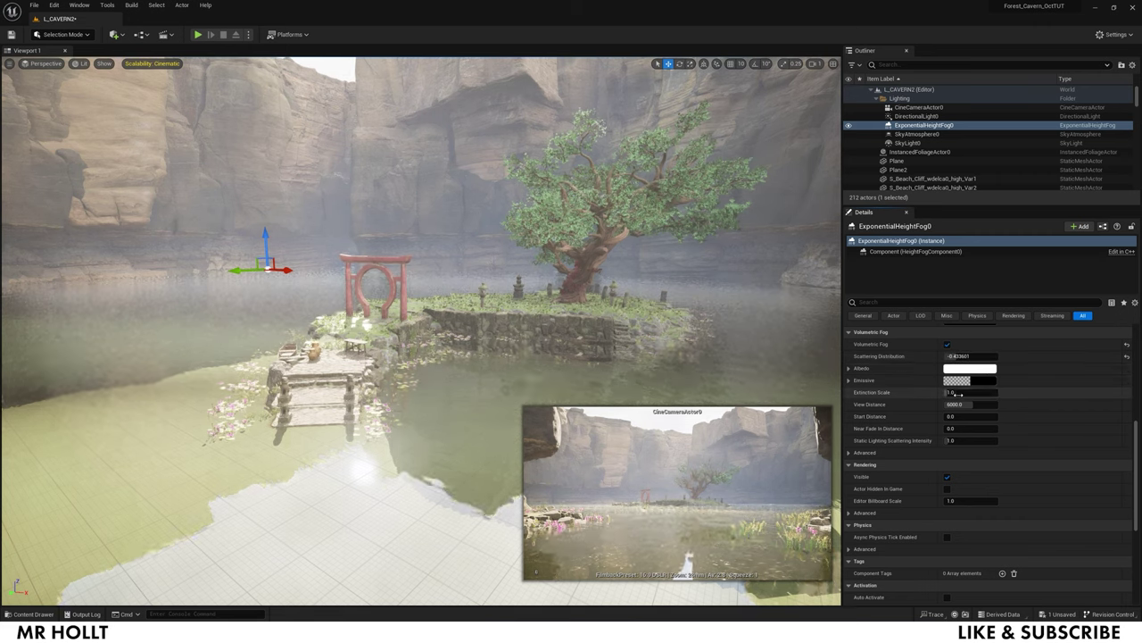
left_click_drag(956, 394, 953, 417)
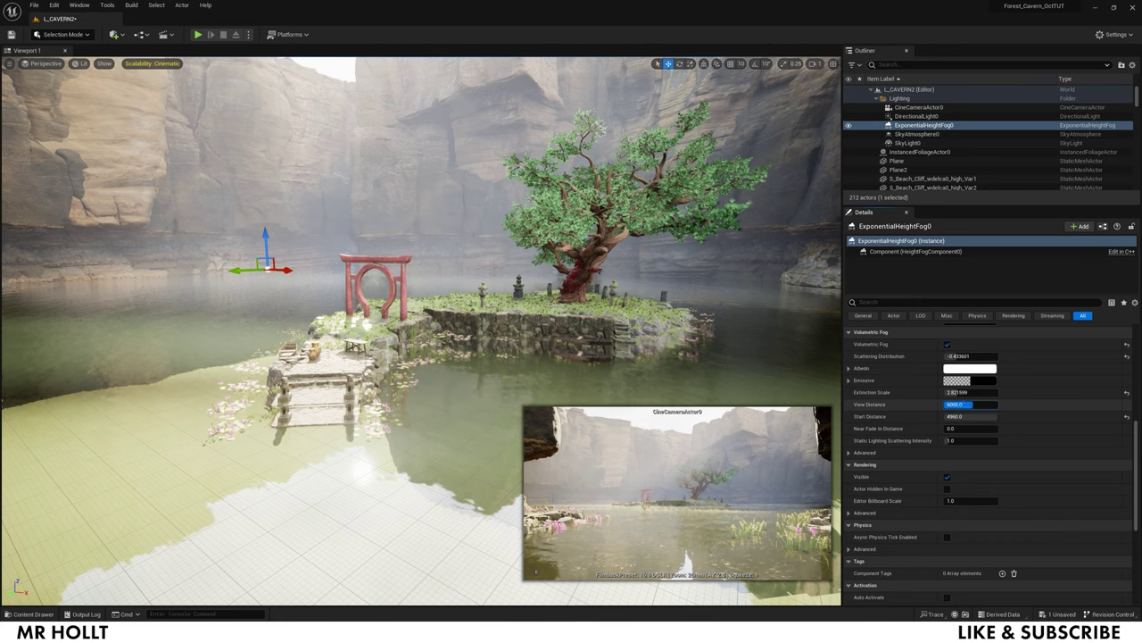
mouse_move(959, 404)
left_mouse_down()
mouse_move(989, 405)
mouse_move(948, 416)
mouse_move(971, 416)
left_mouse_up()
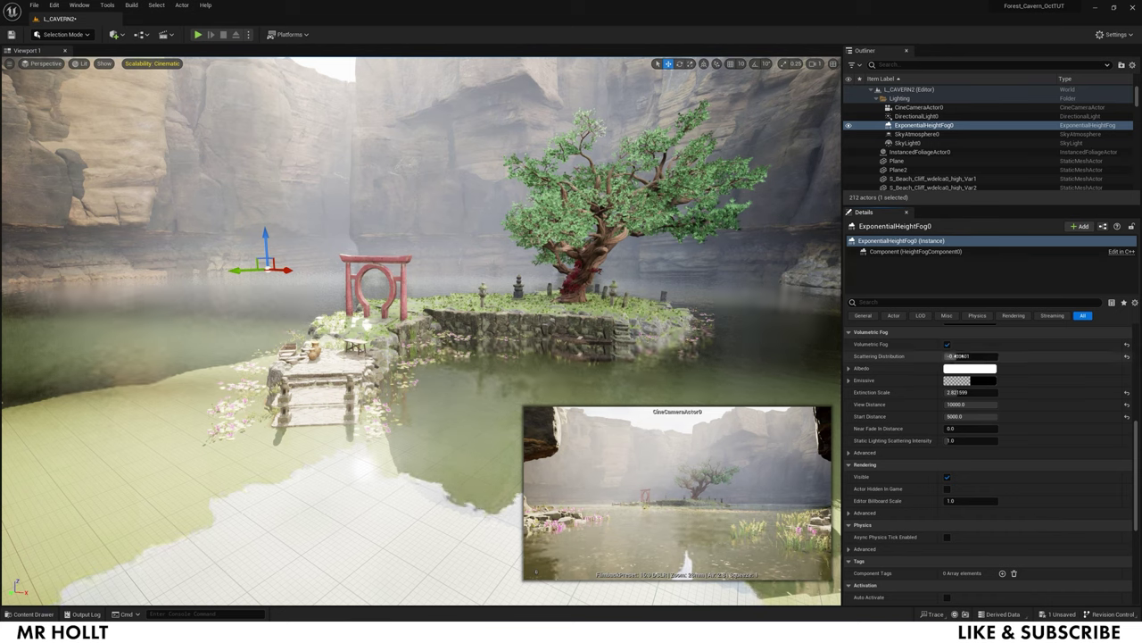
mouse_move(957, 355)
left_mouse_down()
mouse_move(994, 355)
mouse_move(944, 356)
mouse_move(961, 355)
left_mouse_up()
Lower the exponential height fog's Fog Density to about 0.015
scroll(984, 383, "up", 5)
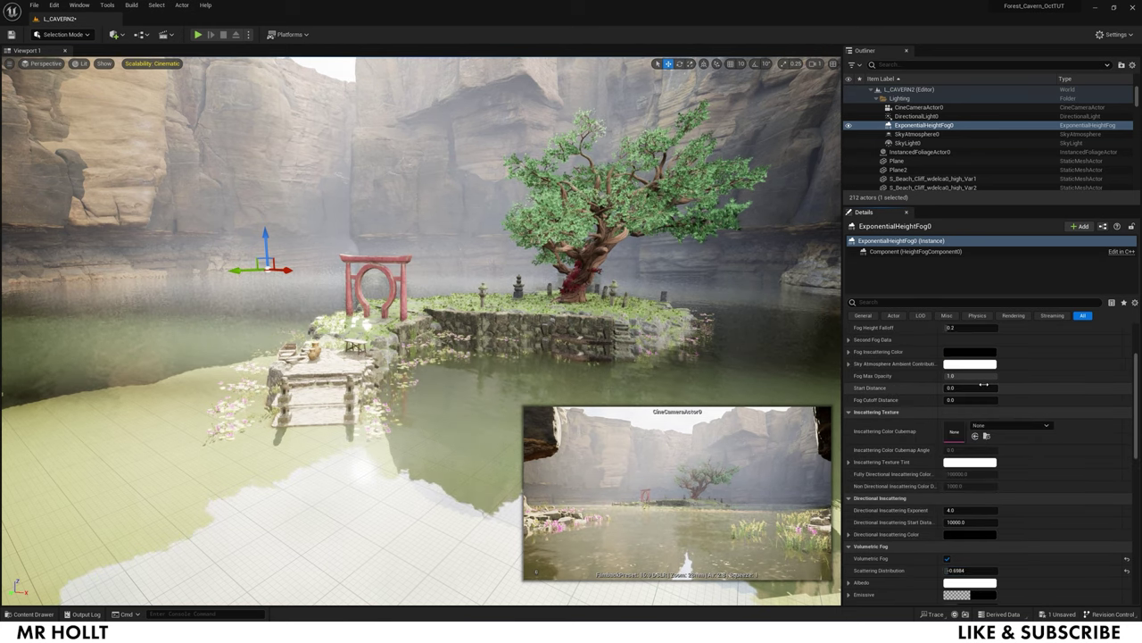
scroll(984, 386, "up", 3)
mouse_move(960, 400)
left_mouse_down()
mouse_move(946, 400)
mouse_move(959, 401)
left_mouse_up()
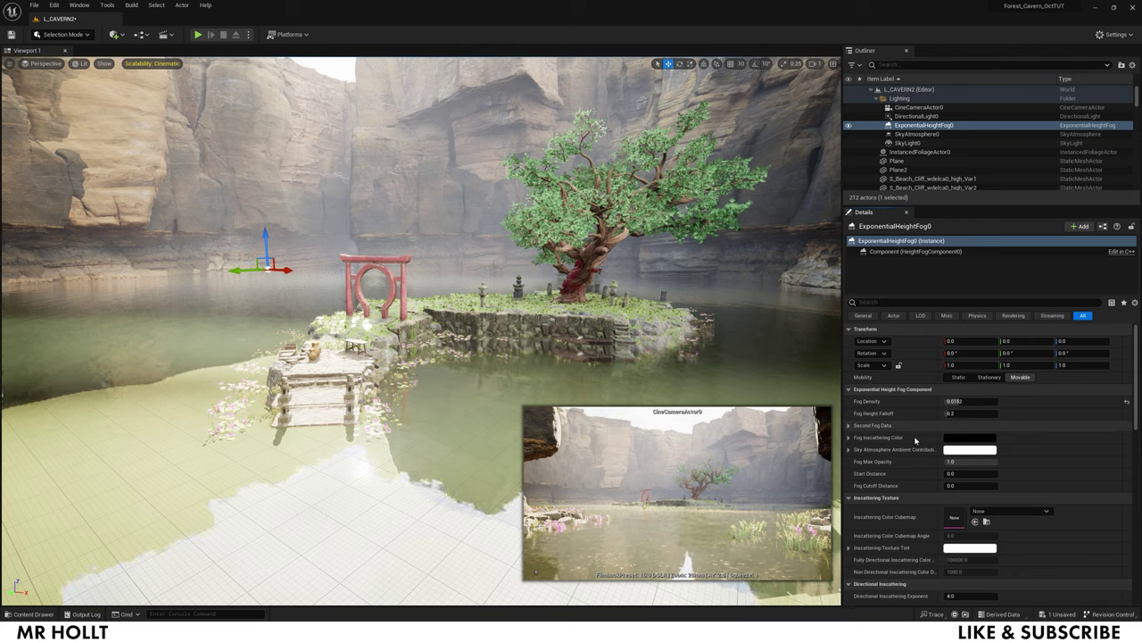
Set the Atmosphere Height of SkyAtmosphere0 to 200
left_click(914, 133)
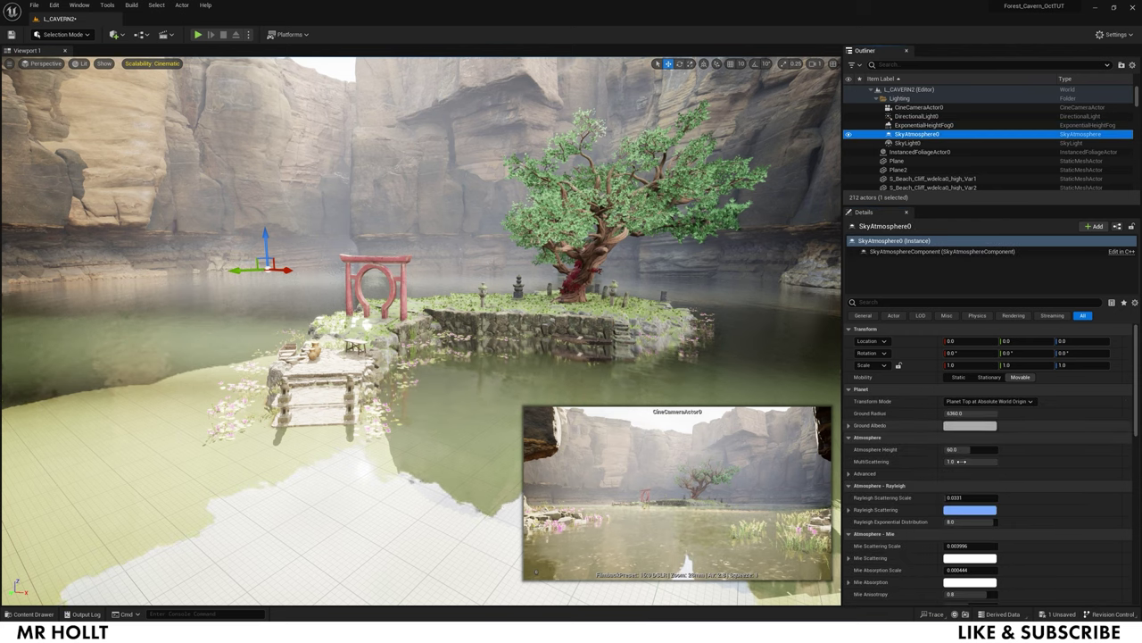
left_click_drag(959, 449, 1035, 449)
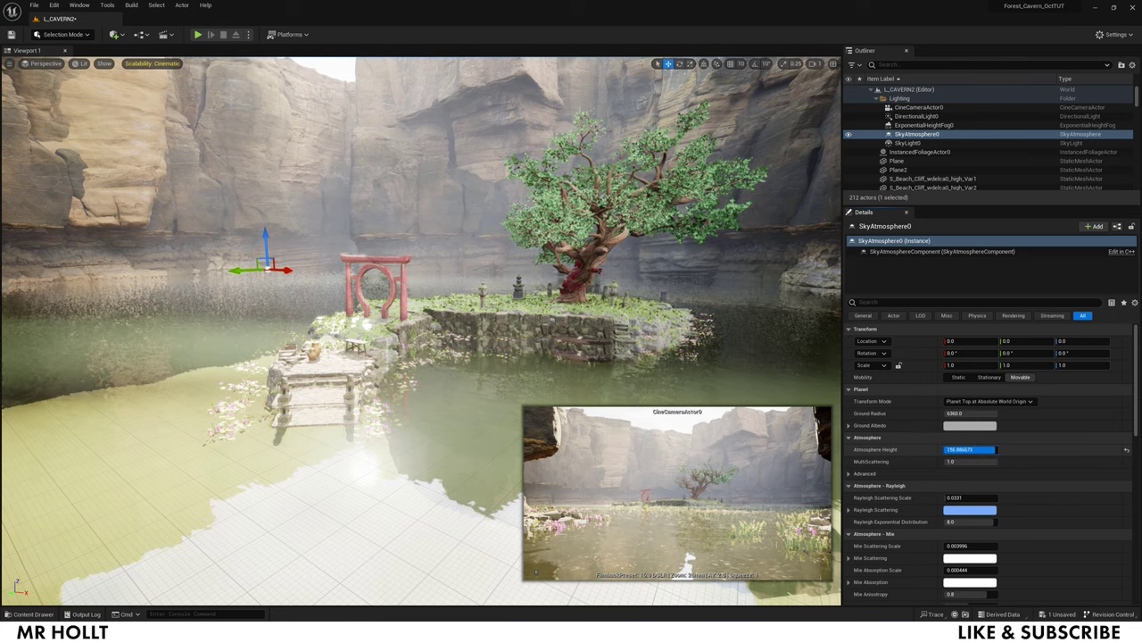
type("200")
key("Return")
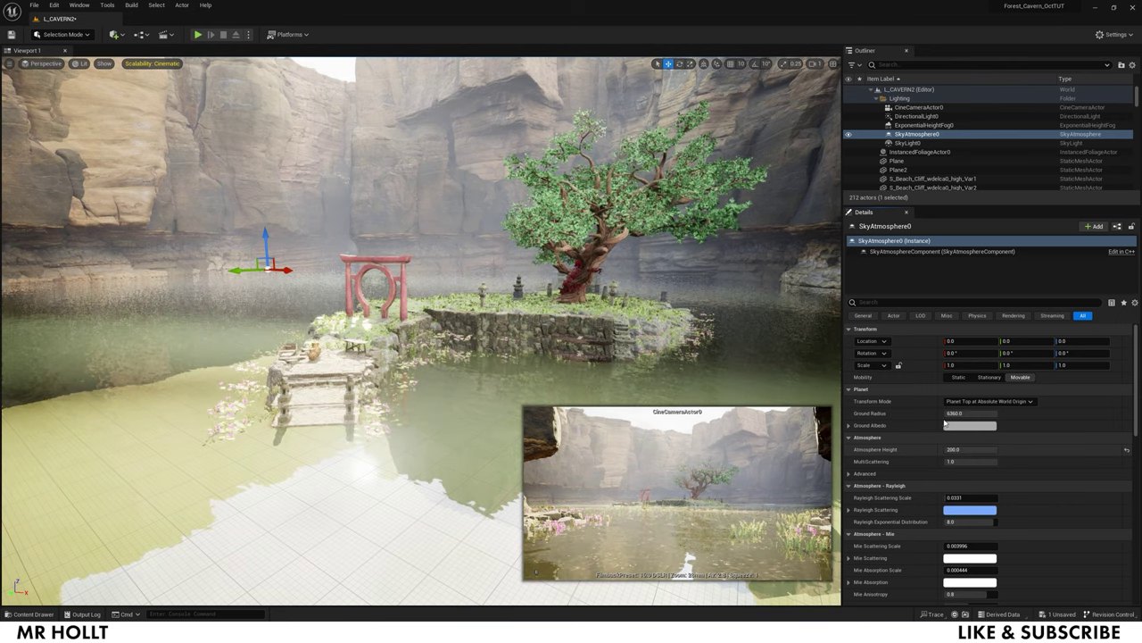
Try a higher Aerial Perspective View Distance Scale on the sky atmosphere and undo the change
scroll(981, 477, "down", 2)
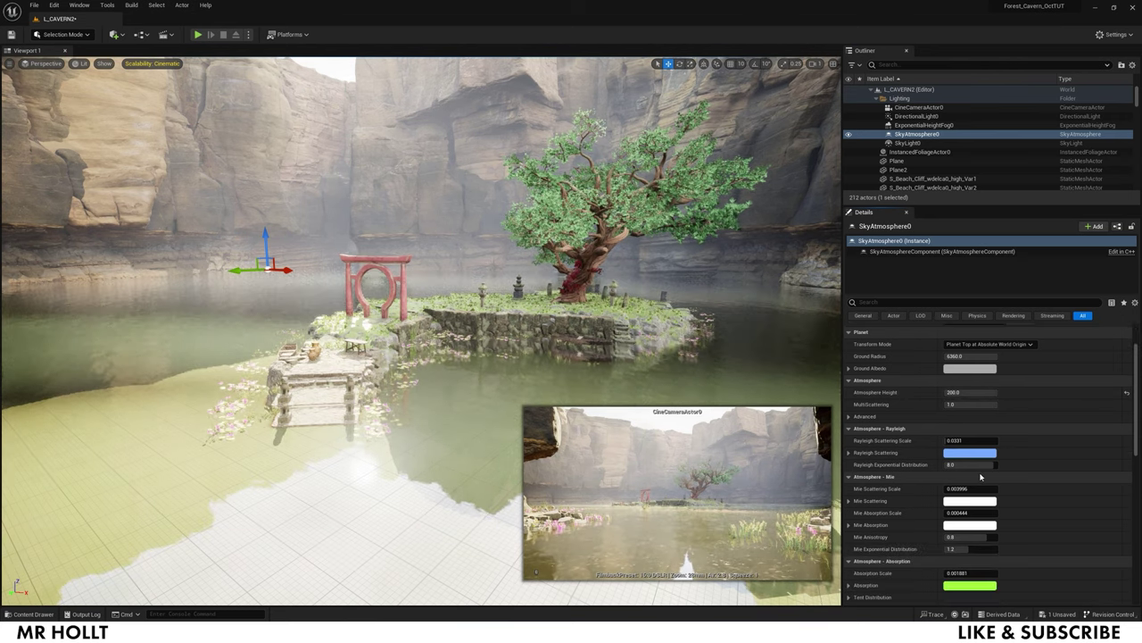
scroll(981, 477, "down", 7)
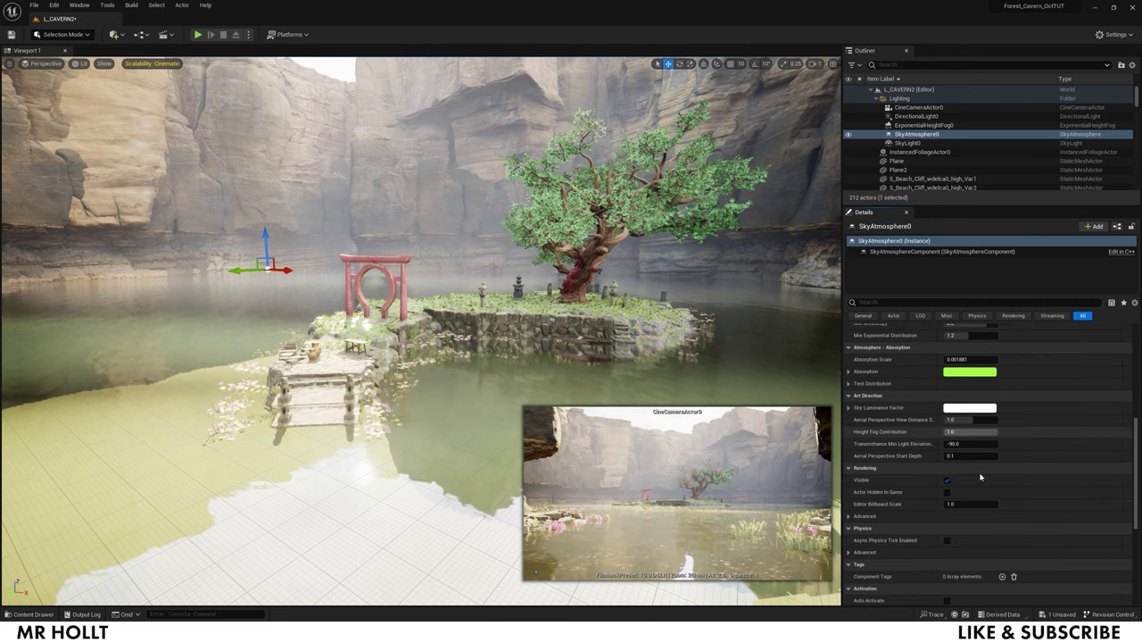
left_click_drag(967, 419, 1003, 419)
key("ctrl+z")
scroll(1028, 437, "down", 8)
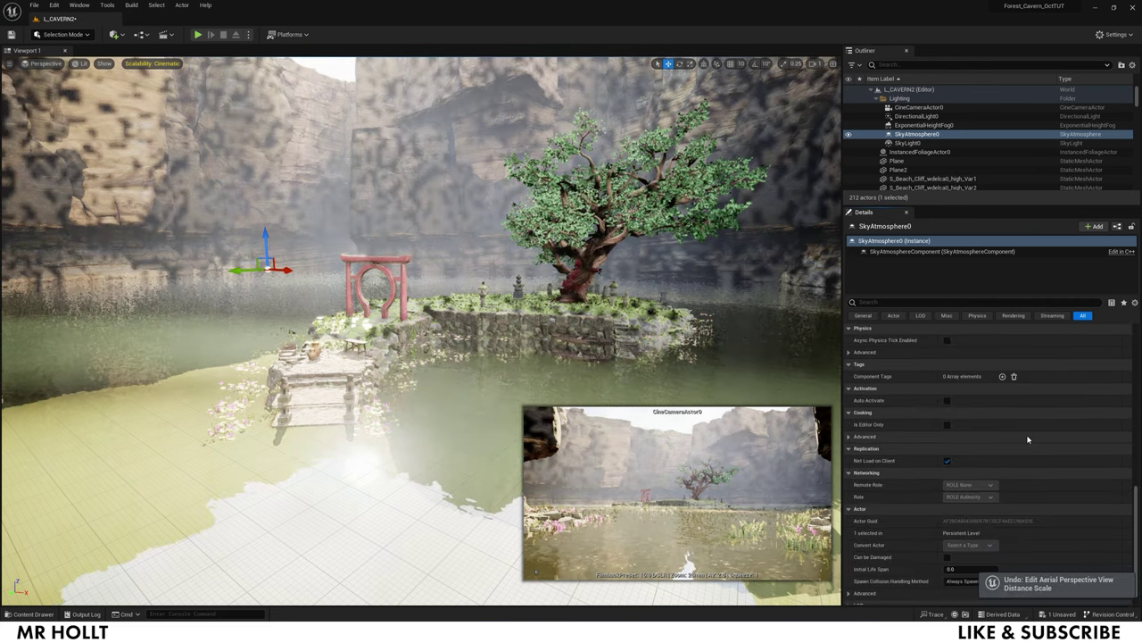
scroll(1029, 440, "up", 5)
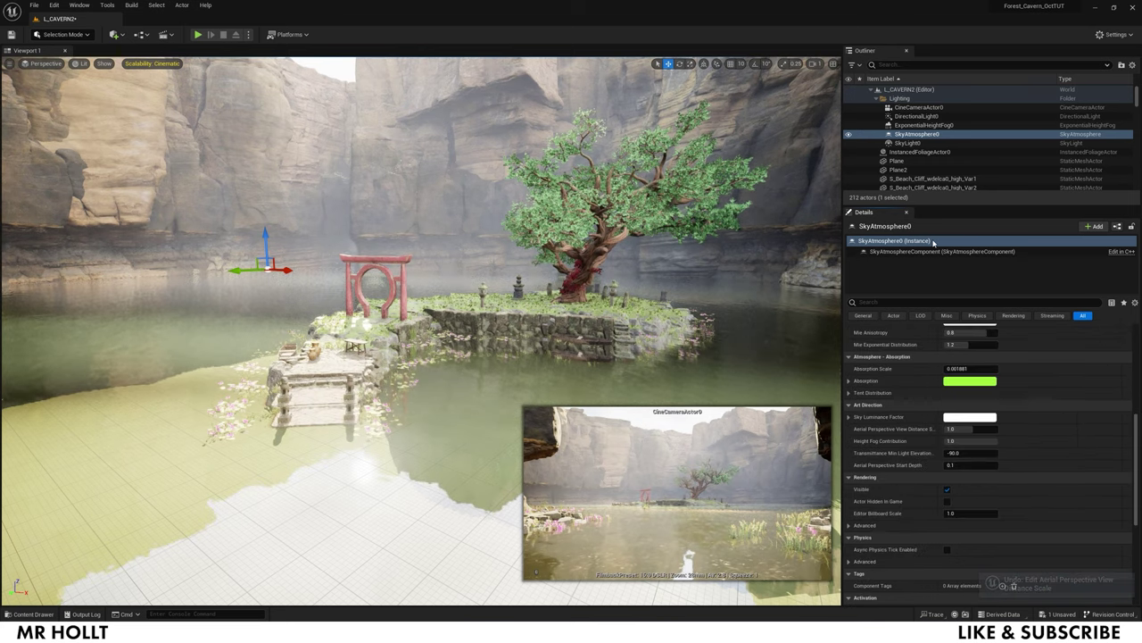
Adjust the height fog's volumetric Scattering Distribution to about -0.58 and its Extinction Scale to about 2.27
left_click(919, 126)
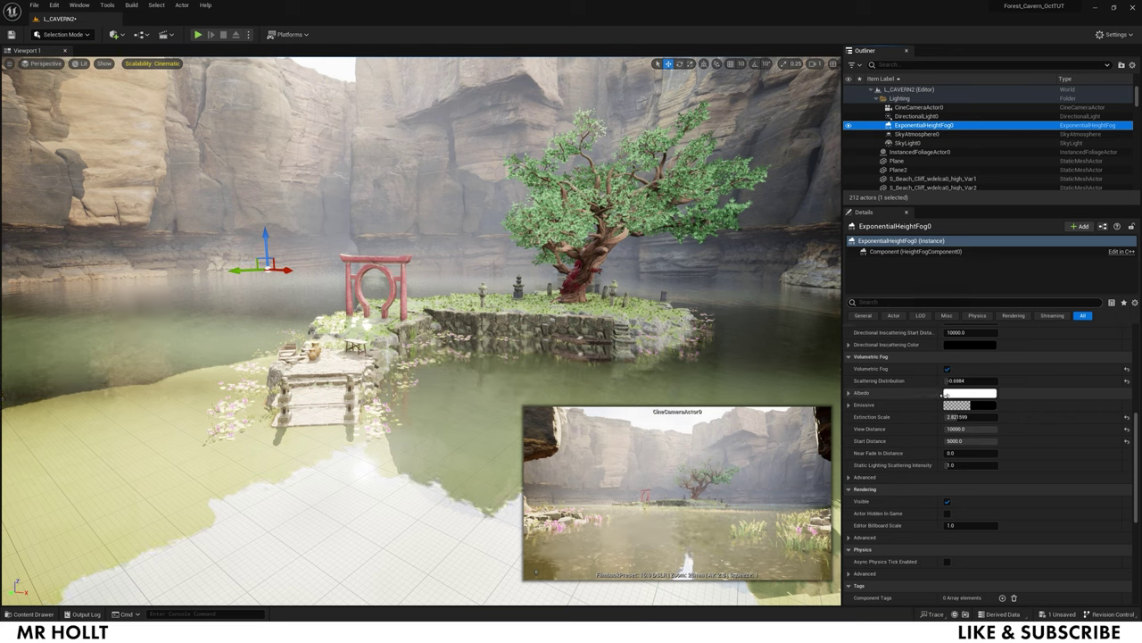
left_click_drag(970, 380, 969, 416)
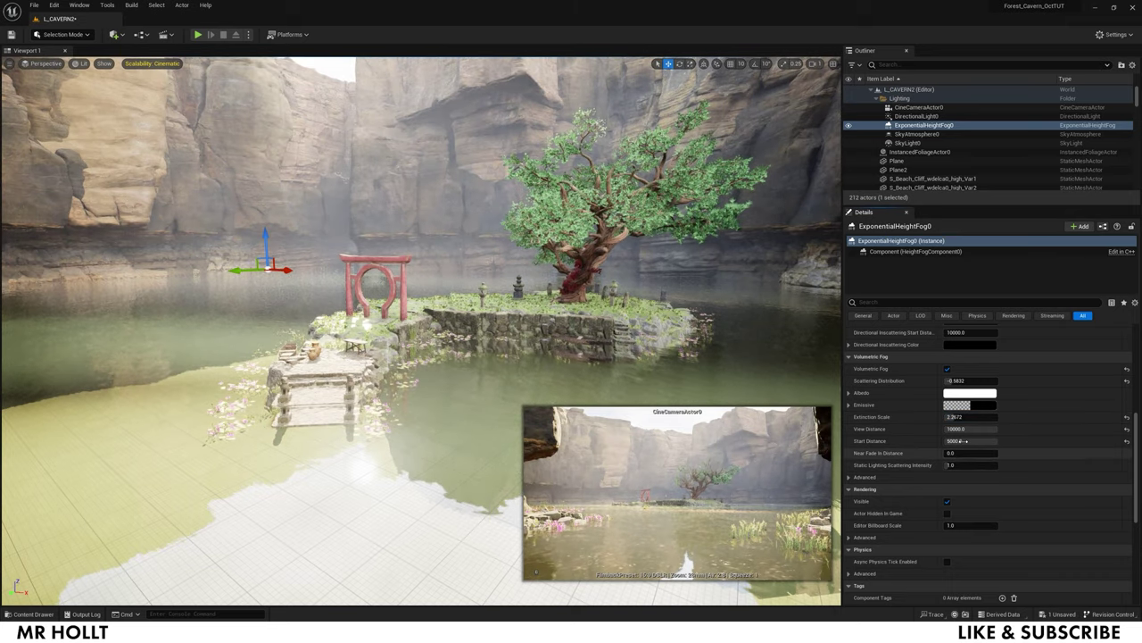
scroll(964, 465, "down", 5)
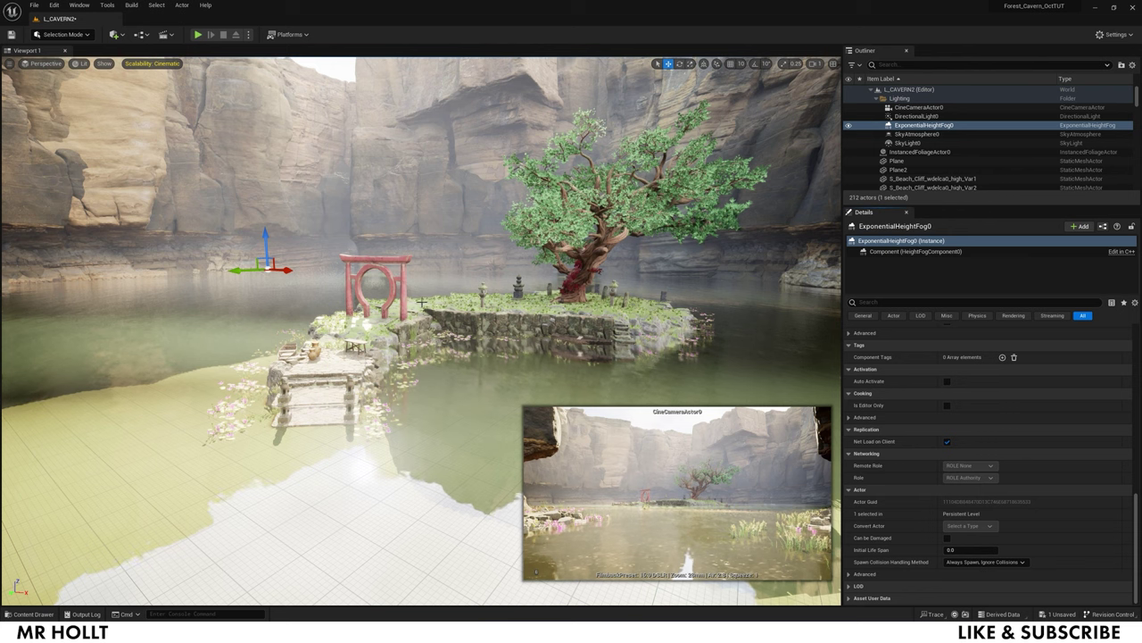
Add a Post Process Volume to the level and move it into the Lighting folder
right_click_drag(502, 448, 478, 404)
key("s")
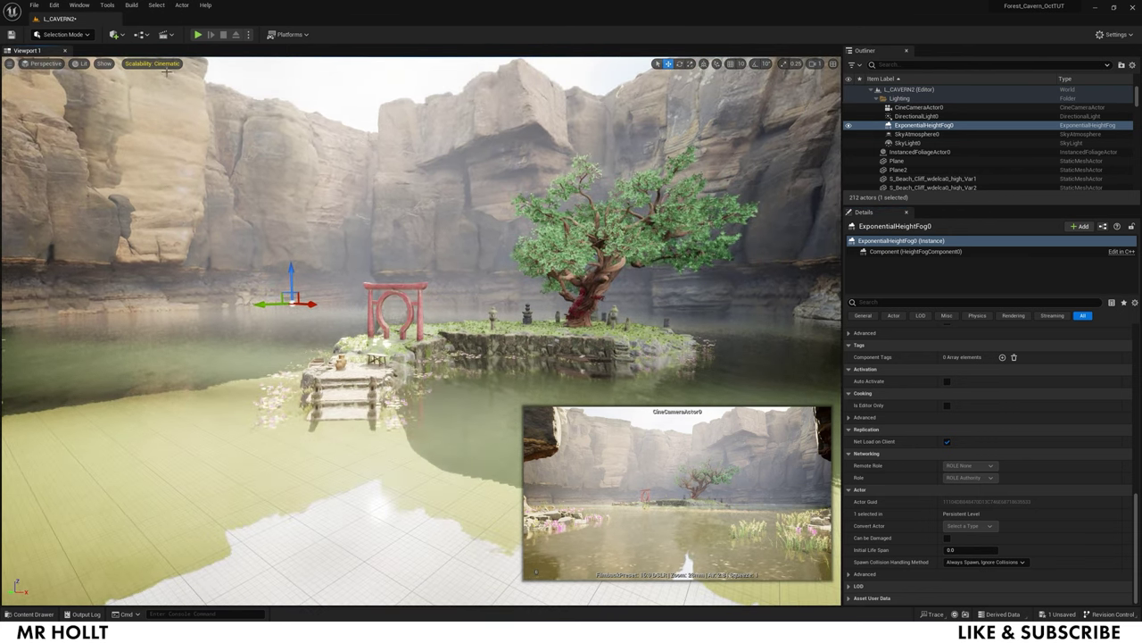
left_click(123, 35)
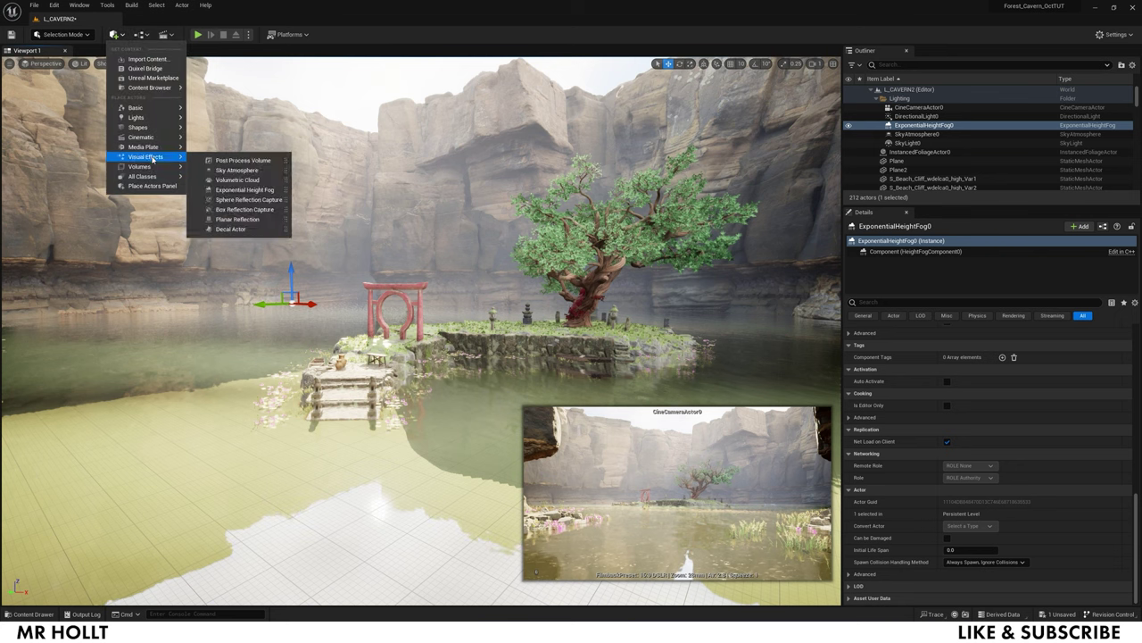
mouse_move(143, 166)
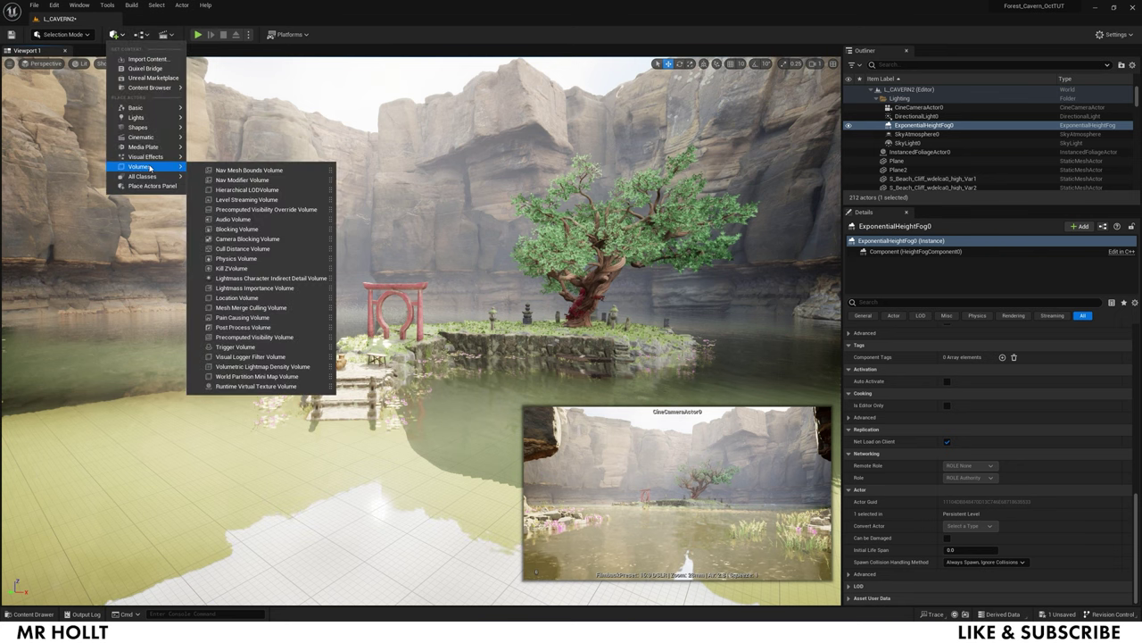
left_click(248, 328)
left_click_drag(903, 183, 900, 99)
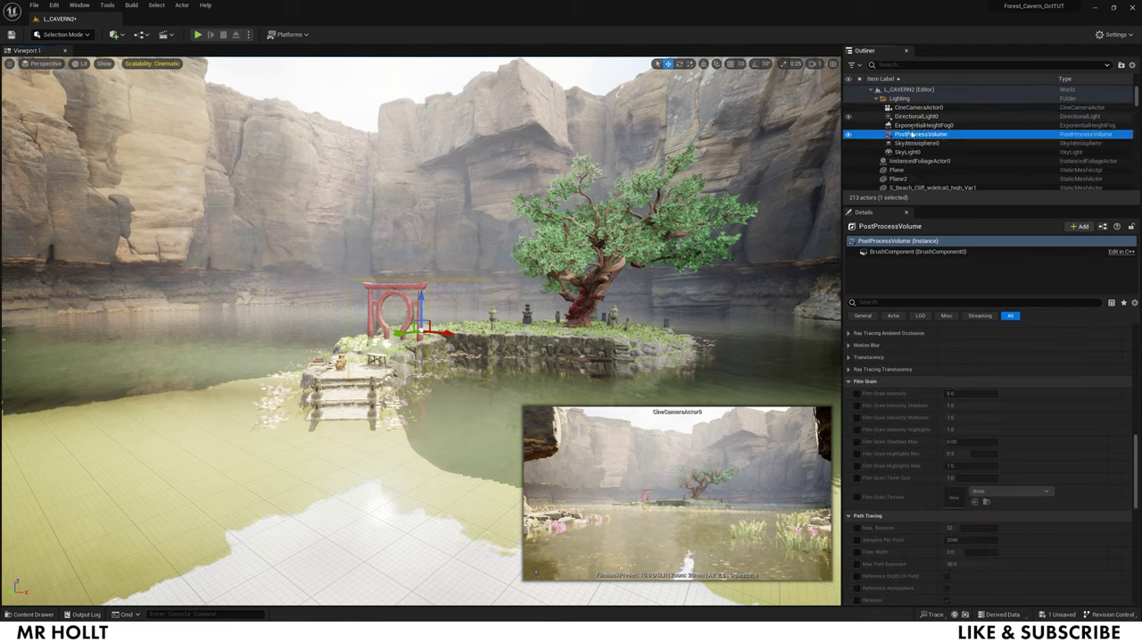
Enable Infinite Extent (Unbound) on the post process volume
left_click(881, 301)
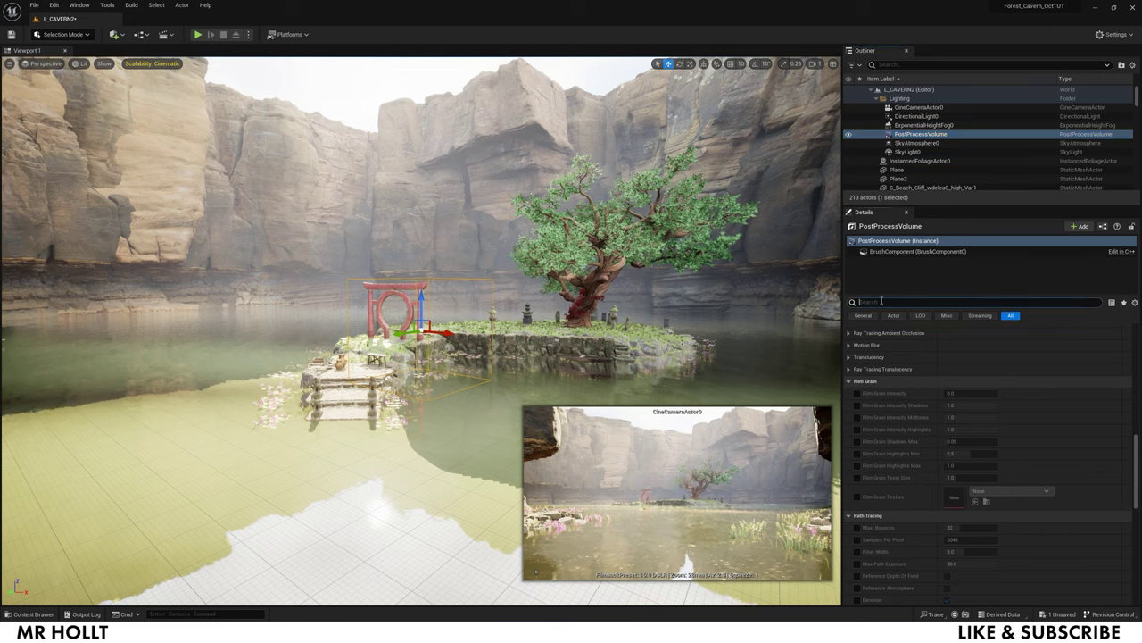
type("bound")
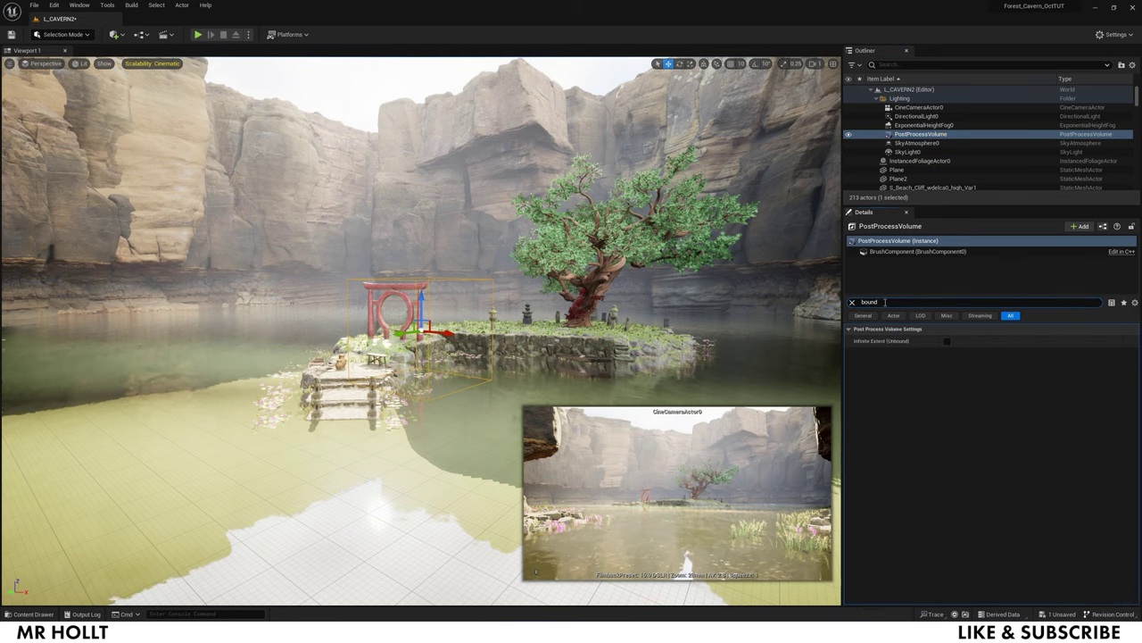
left_click(947, 341)
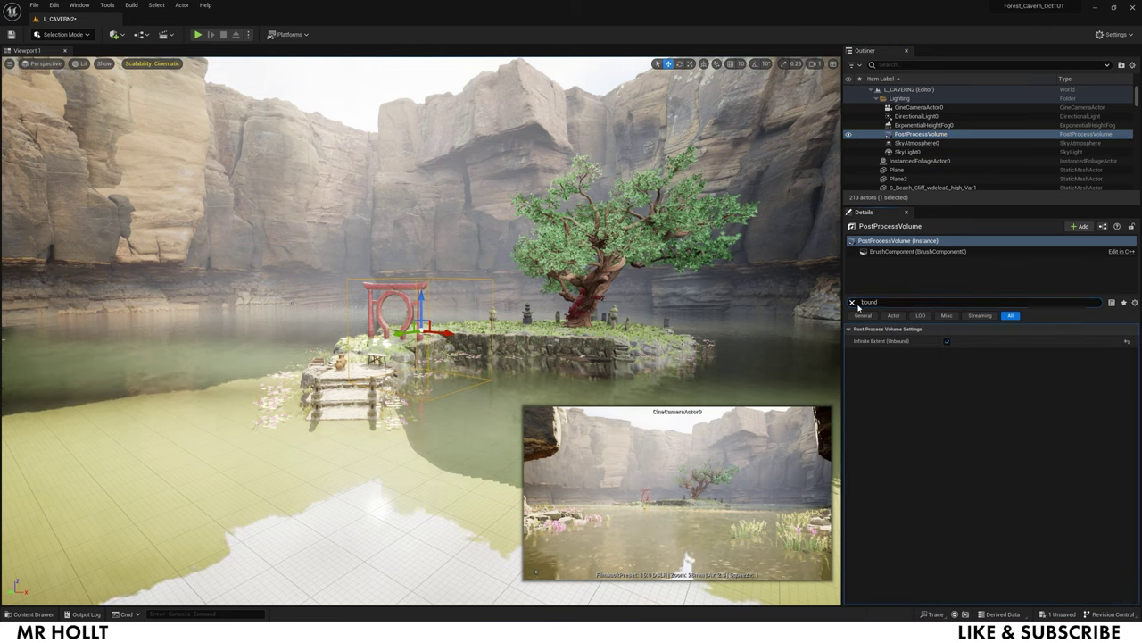
Find the post process volume's exposure settings and enable the Min EV100 and Max EV100 overrides
left_click(852, 302)
type("ga")
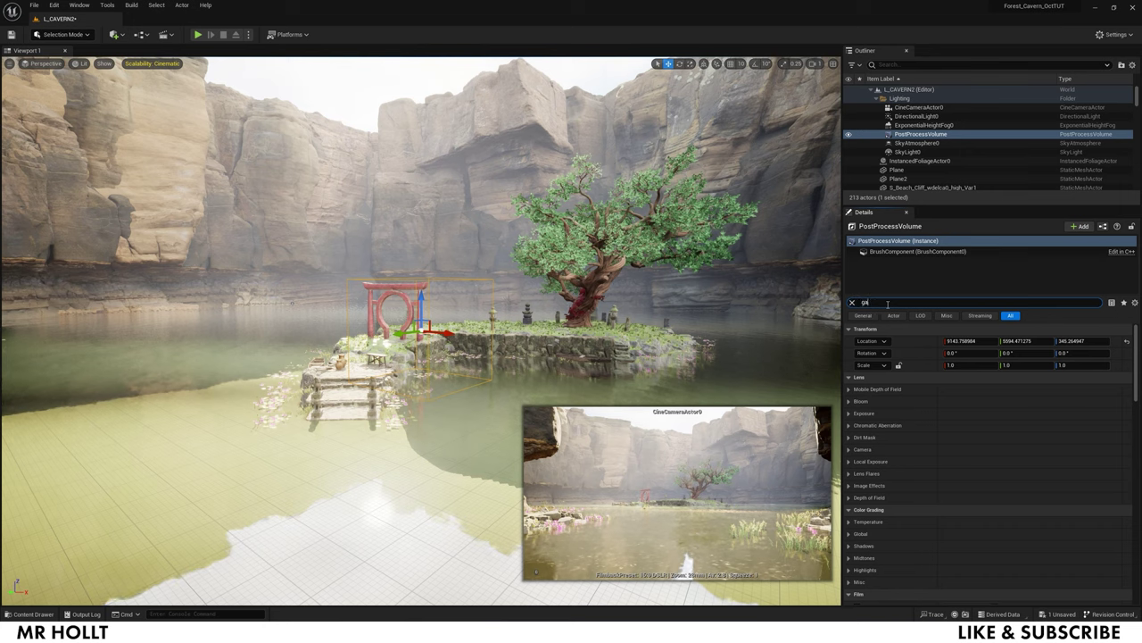
type("mma")
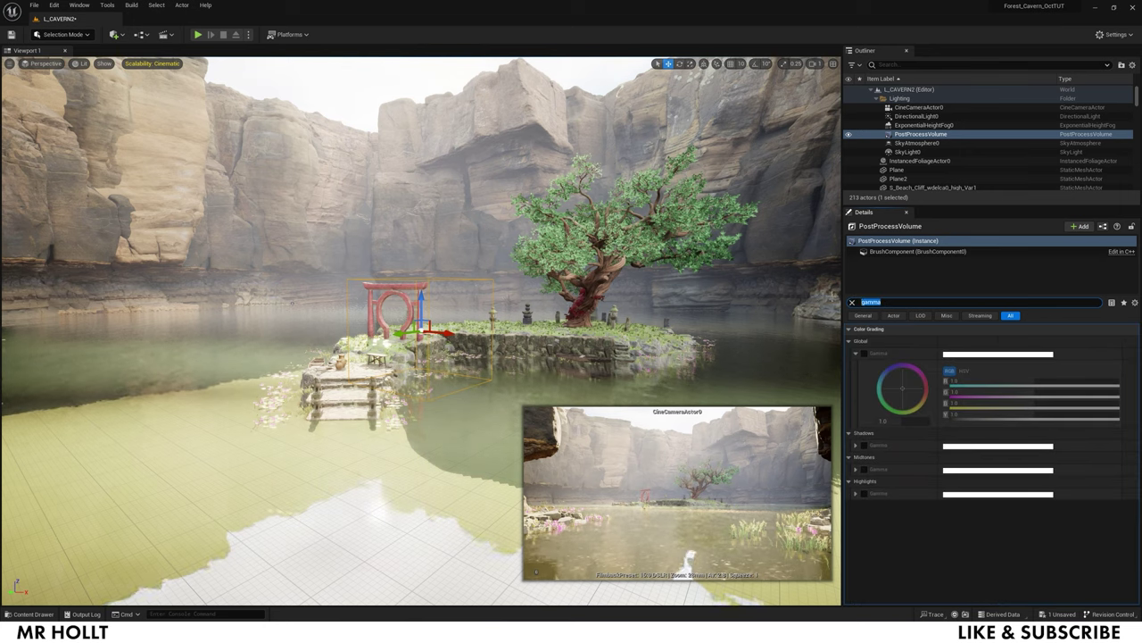
type("expos")
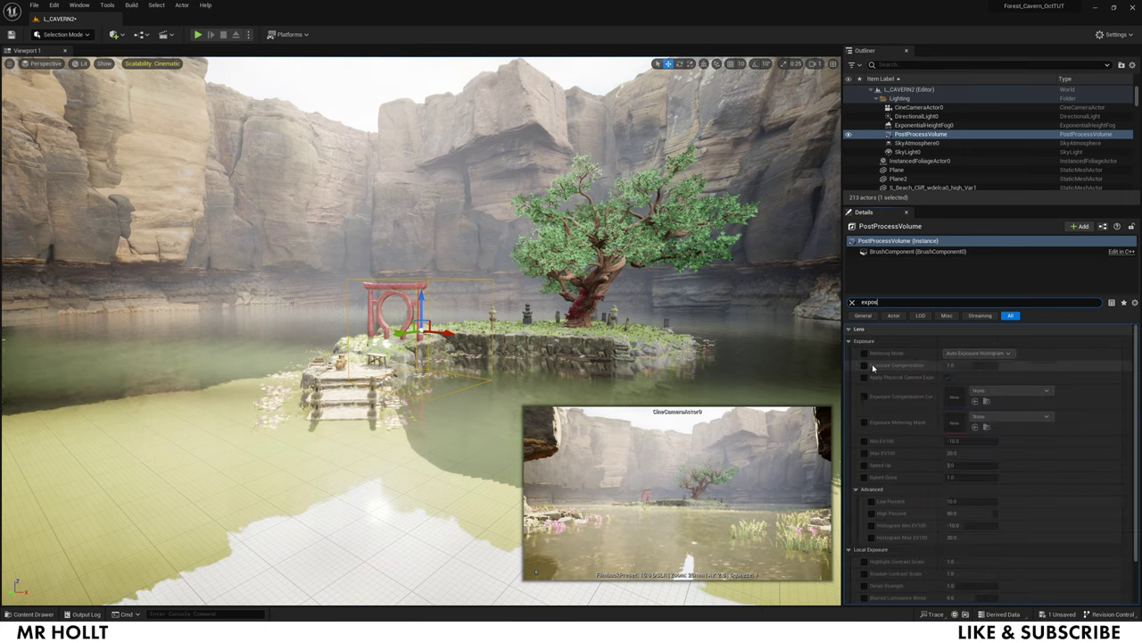
left_click(864, 453)
left_click(864, 441)
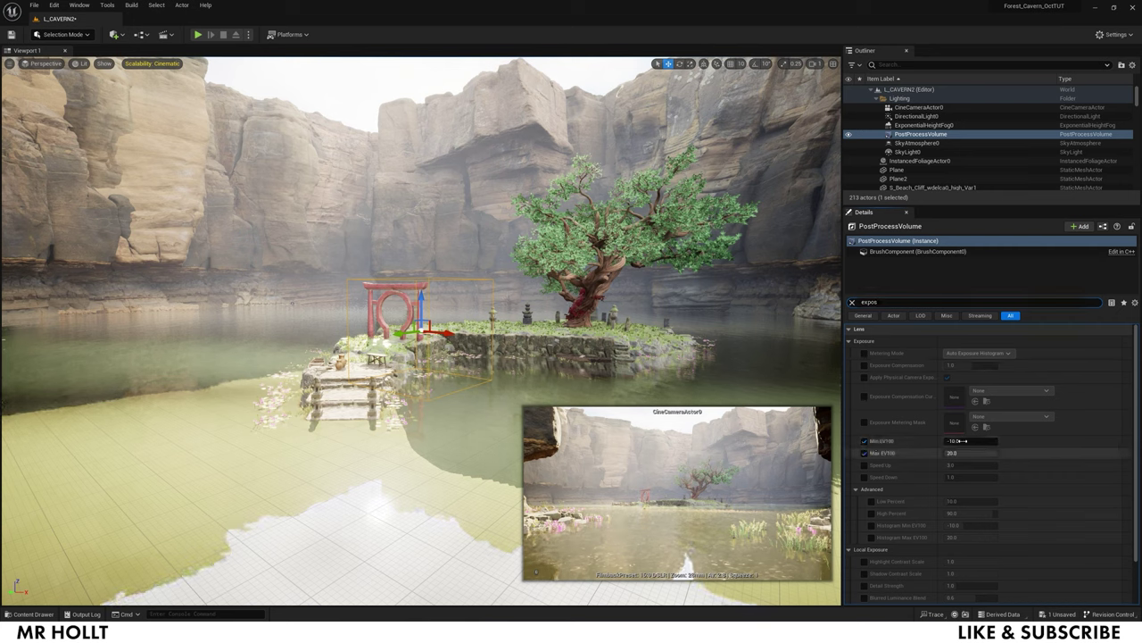
Try the exposure limits Min EV100 and Max EV100 at -5 and at -1
left_click(971, 440)
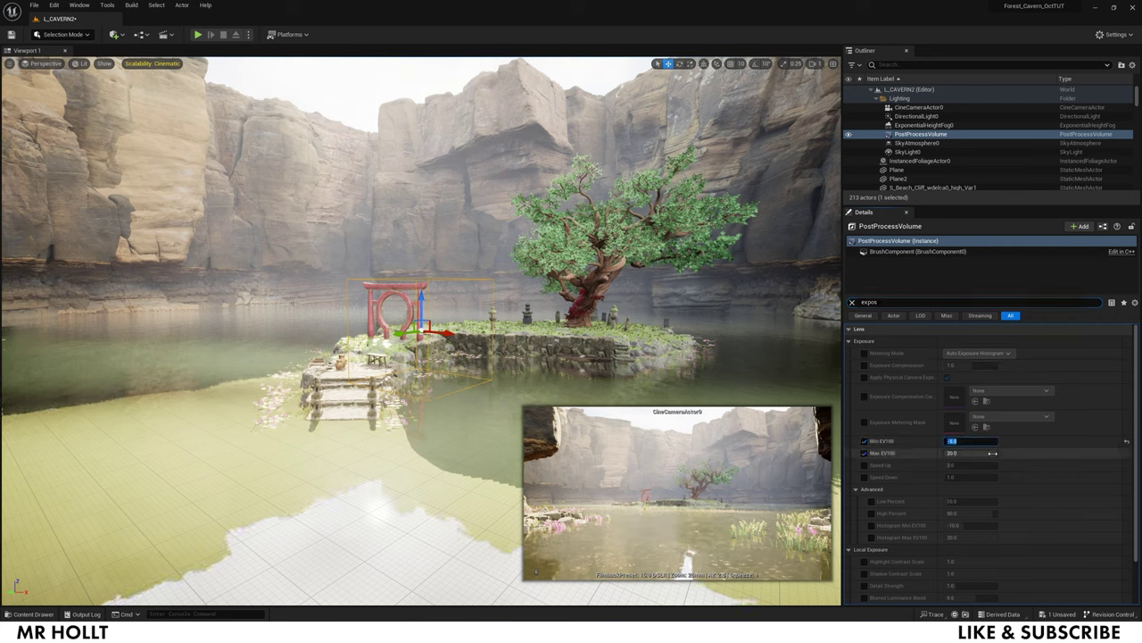
type("-5")
key("Return")
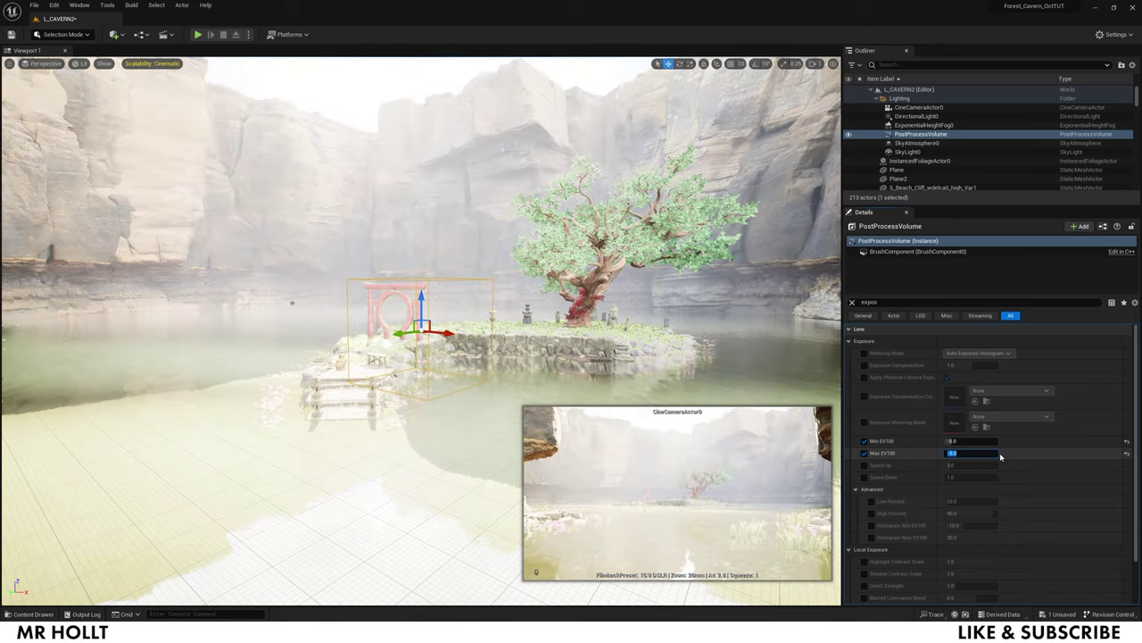
type("-1")
key("Return")
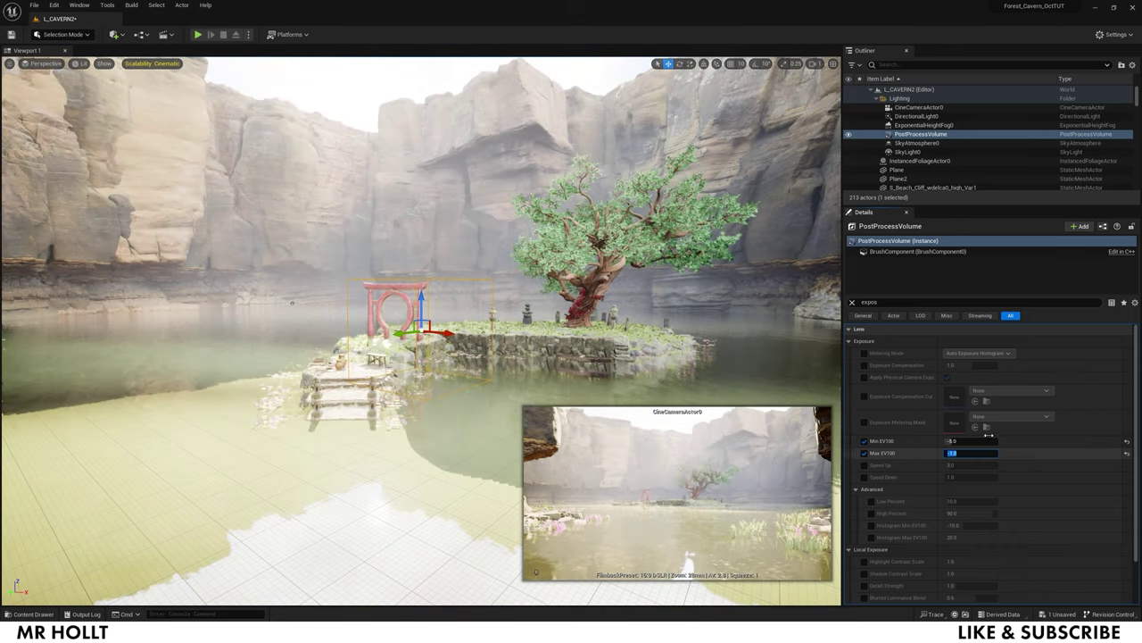
left_click(971, 441)
type("-1")
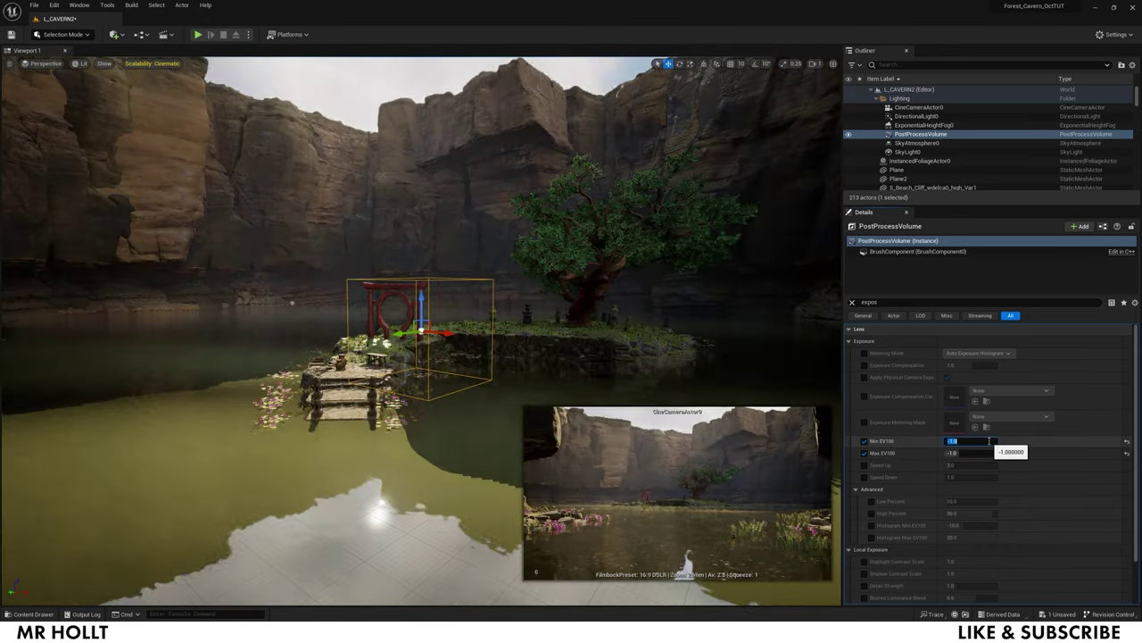
key("Return")
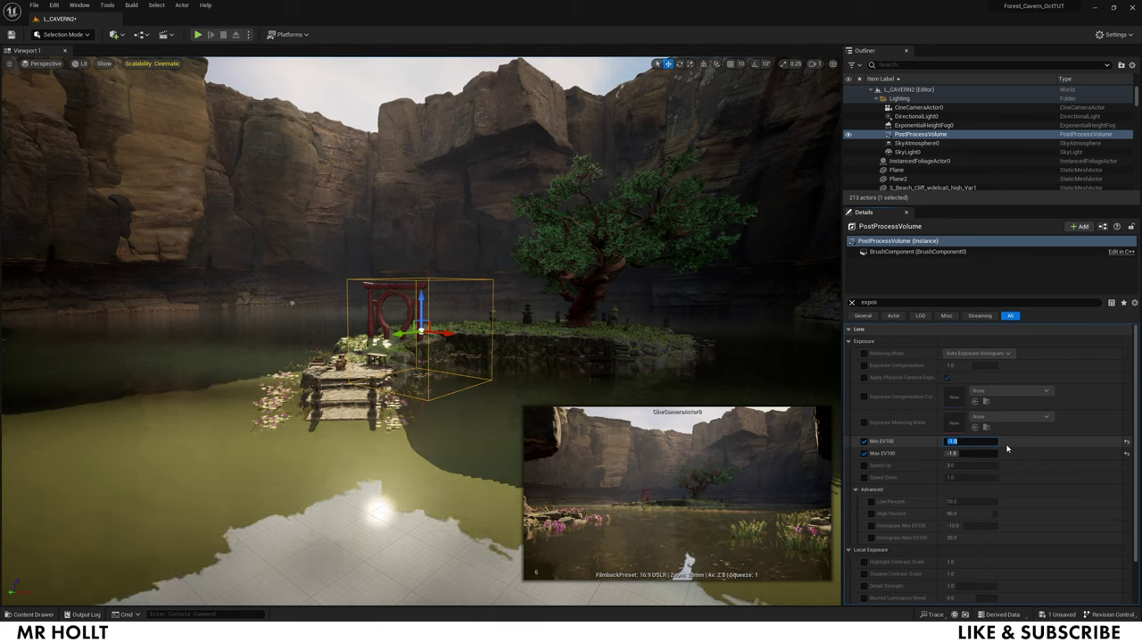
Try -2.5 for both Min EV100 and Max EV100 on the post process volume
type("-2.5")
key("Return")
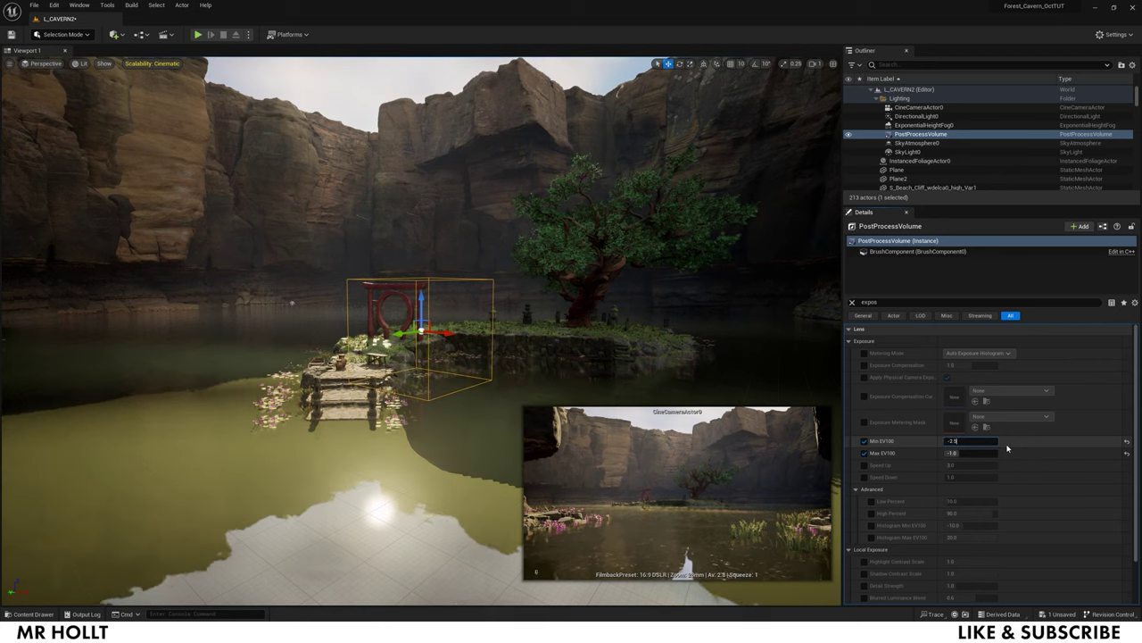
left_click(988, 453)
type("-2")
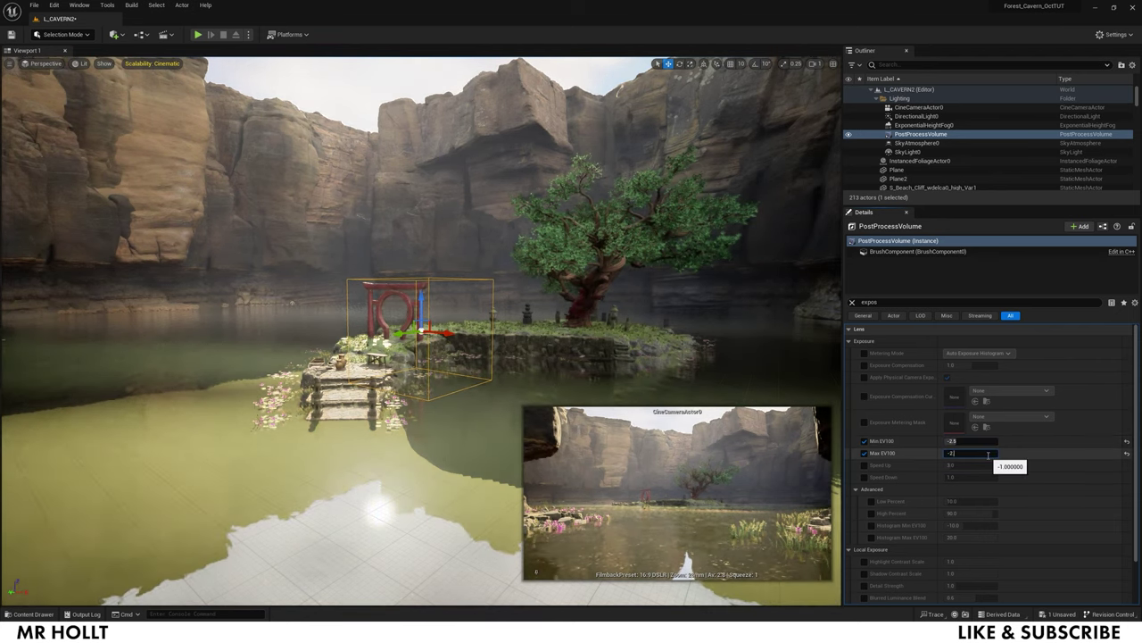
type(".5")
key("Return")
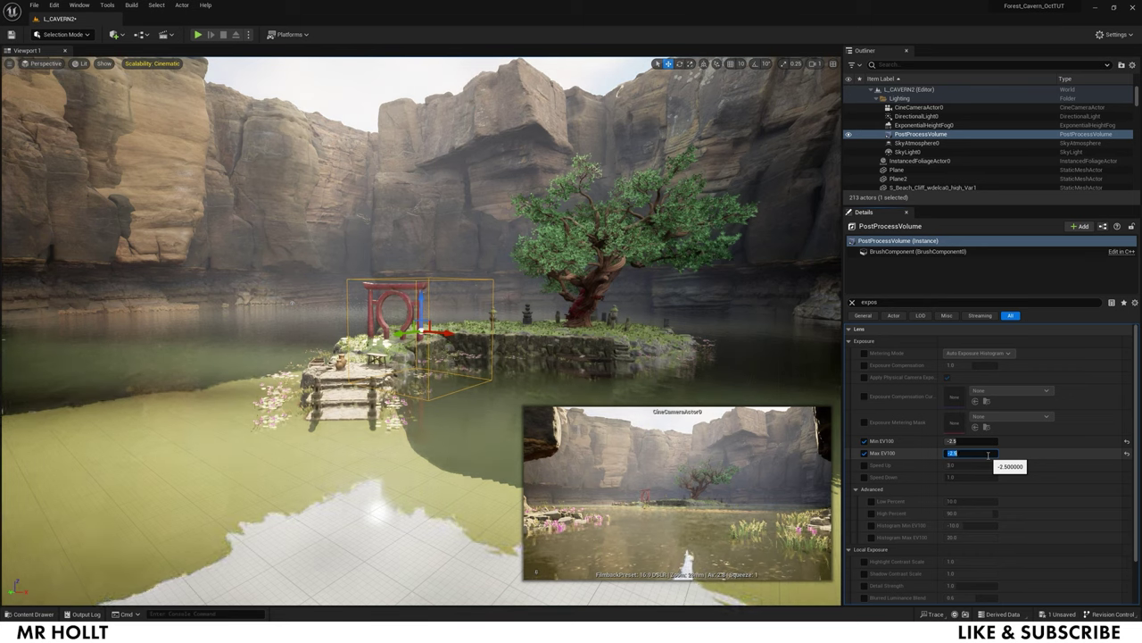
Set Min EV100 and Max EV100 of the post process volume to -2
left_click(980, 441)
type("-")
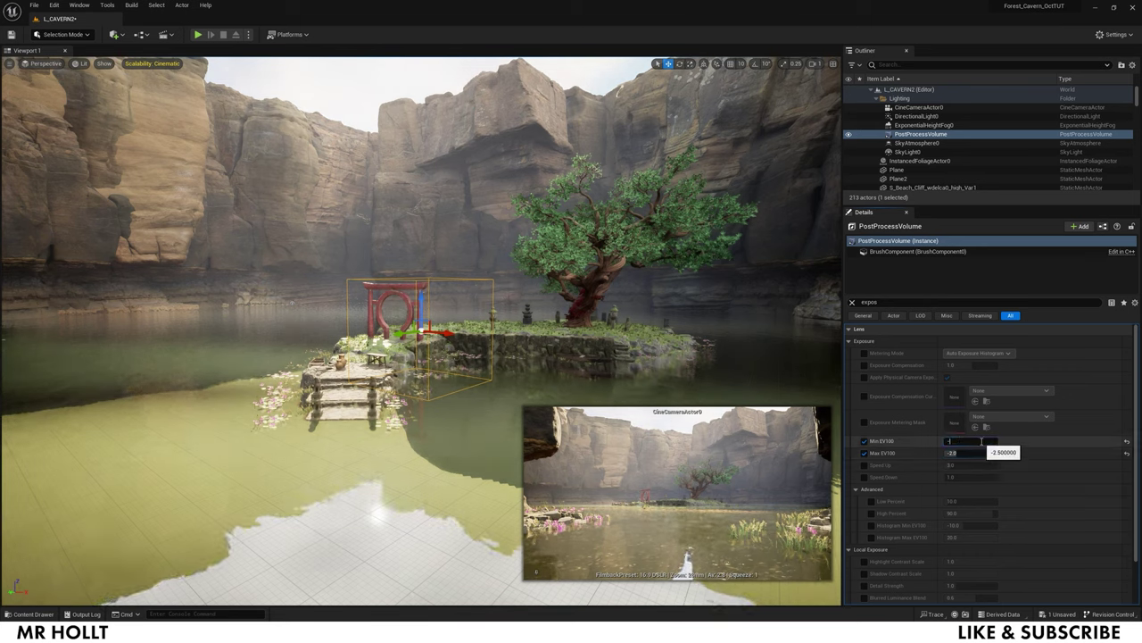
type("2")
key("Return")
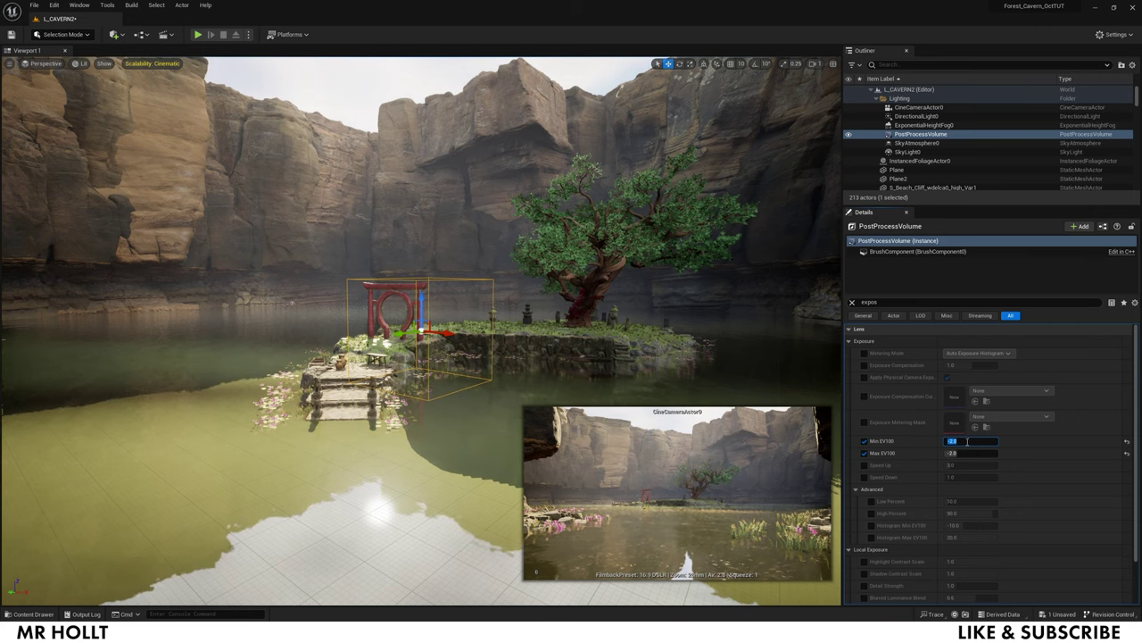
Enable the global color grading Gamma override on the post process volume and set it to 0.98
left_click(852, 302)
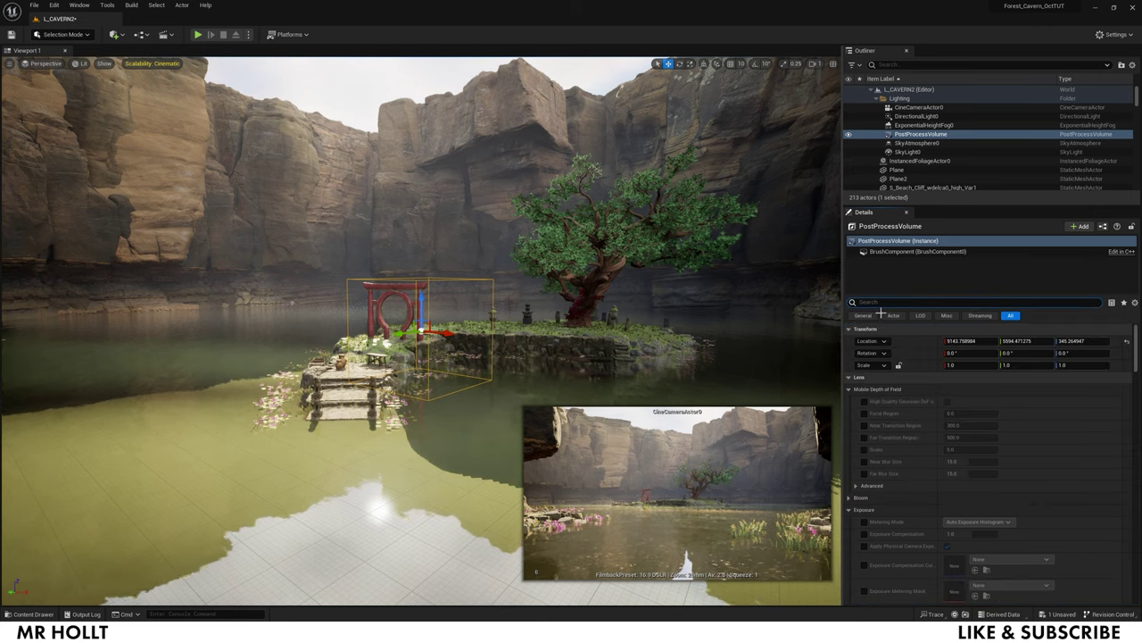
right_click_drag(647, 327, 696, 366)
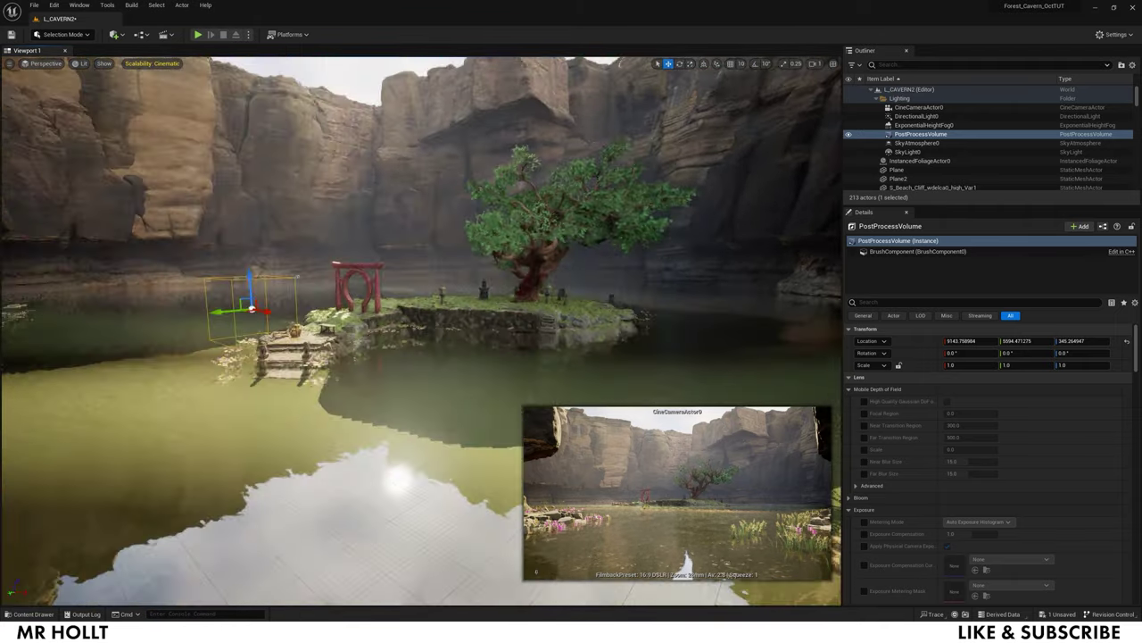
left_click_drag(393, 379, 397, 384)
left_click(912, 302)
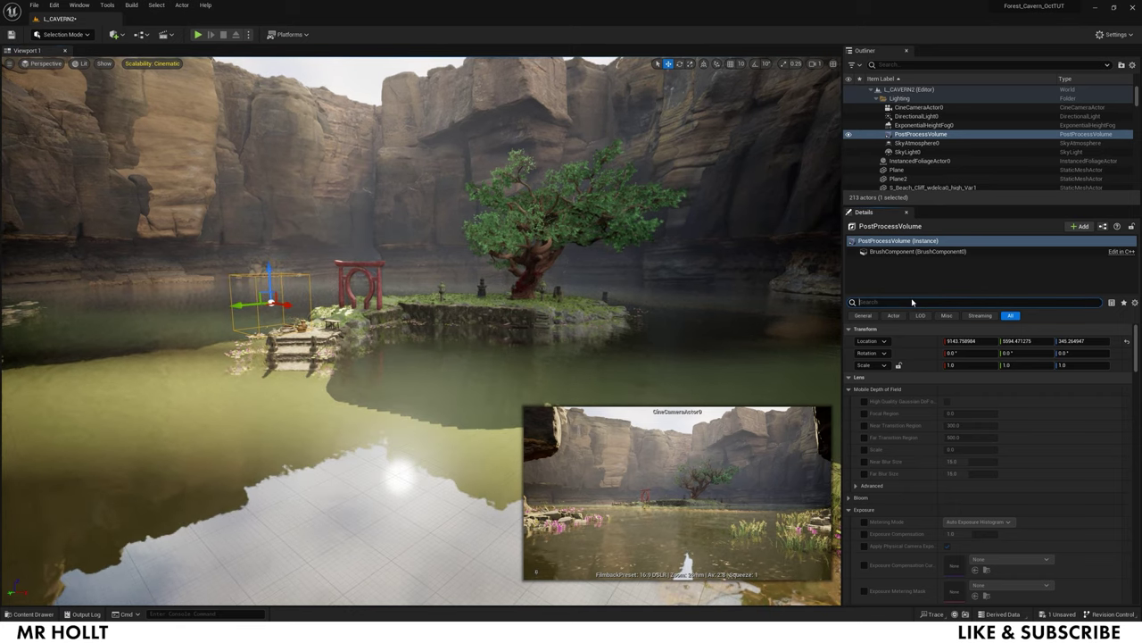
type("gamma")
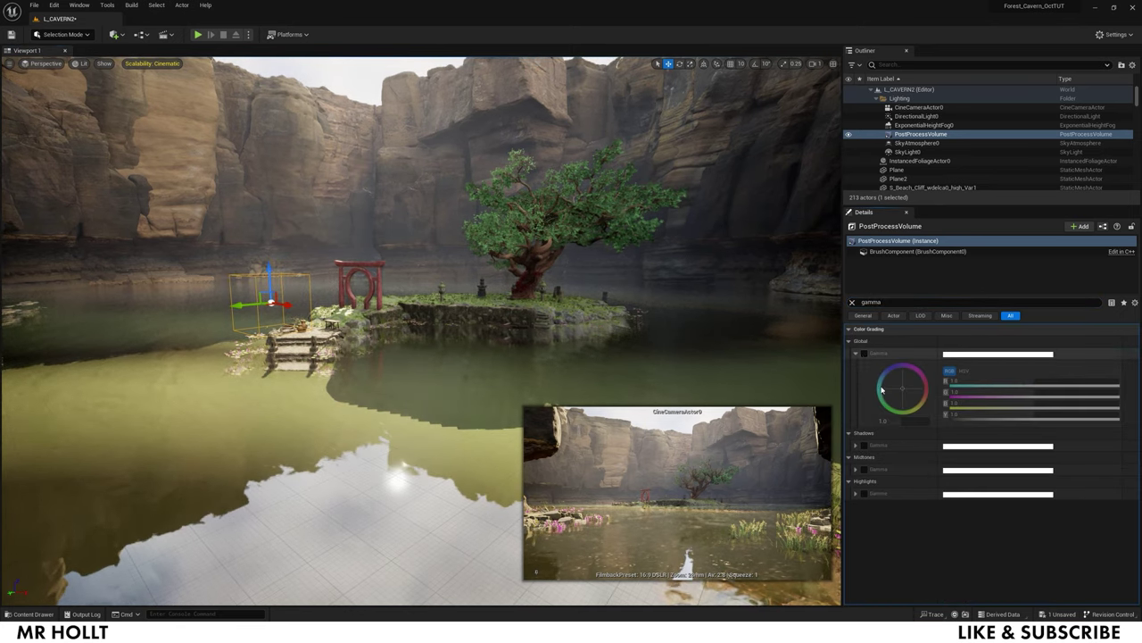
left_click(864, 353)
mouse_move(892, 418)
left_mouse_down()
mouse_move(933, 419)
mouse_move(866, 418)
mouse_move(887, 418)
left_mouse_up()
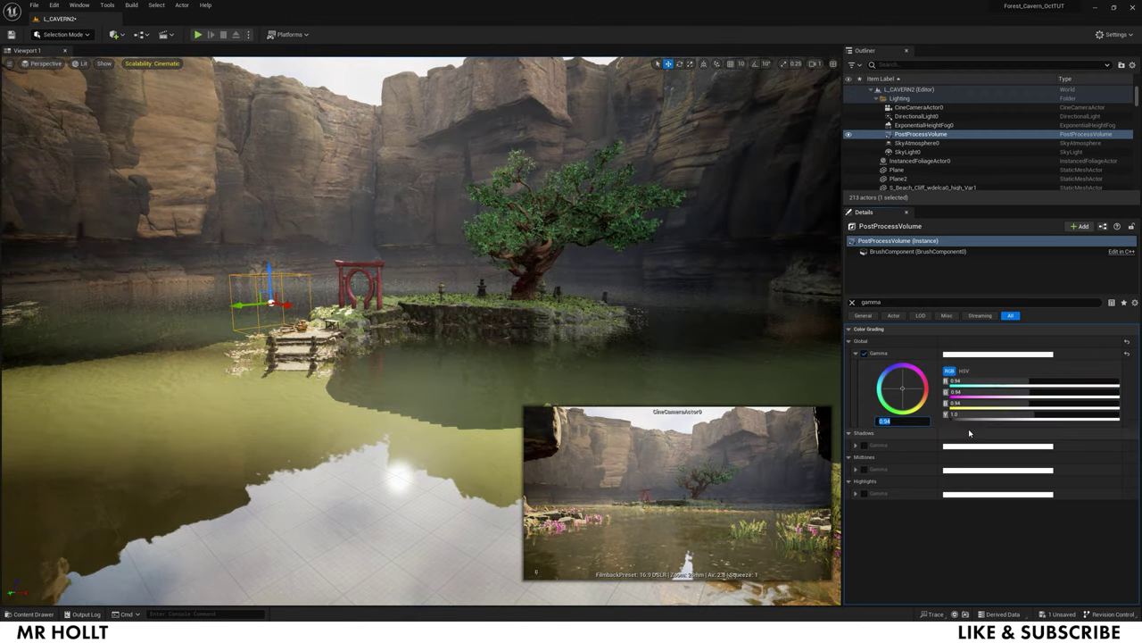
type("0.98")
key("Return")
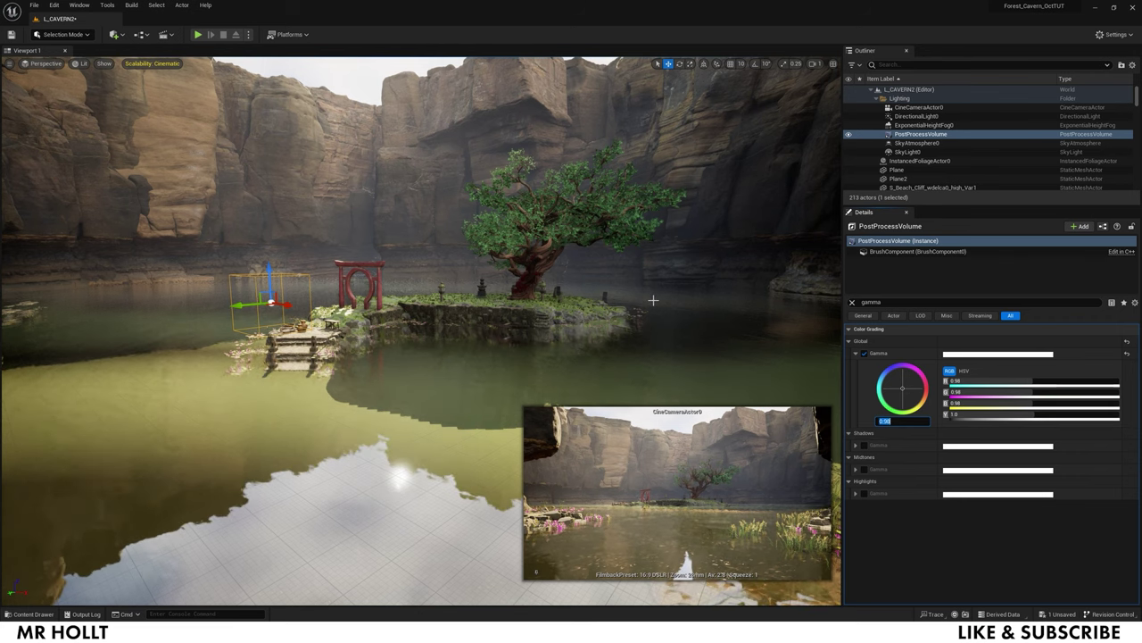
Examine the lighting on the cliffs, torii gate and tree island from several viewpoints
left_click(706, 256)
right_click_drag(706, 255, 758, 256)
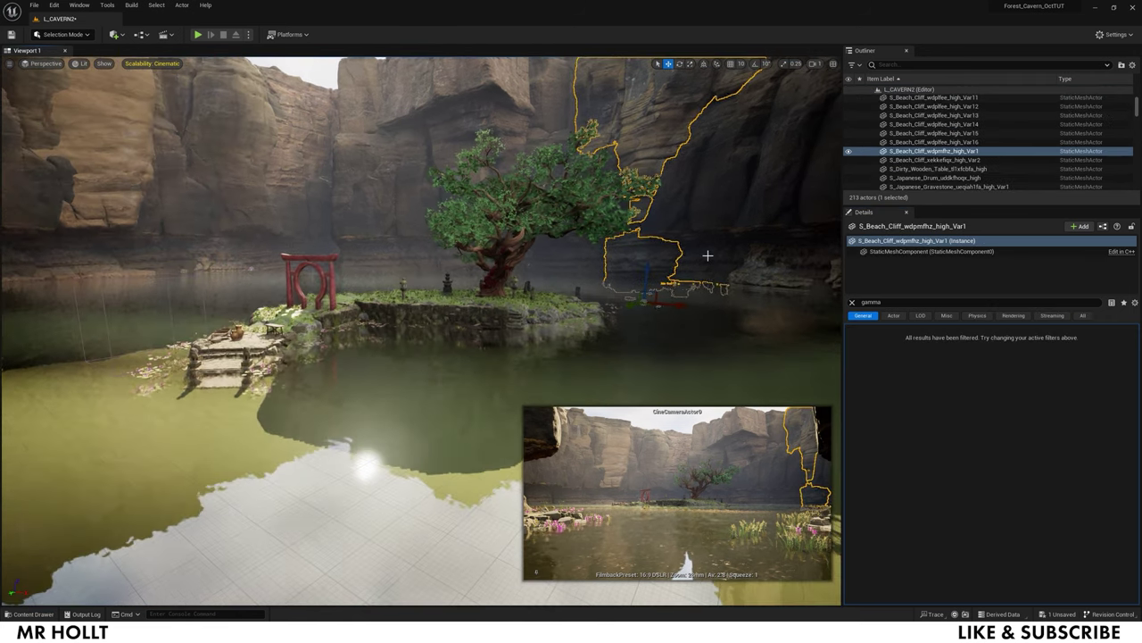
left_click_drag(327, 251, 276, 285)
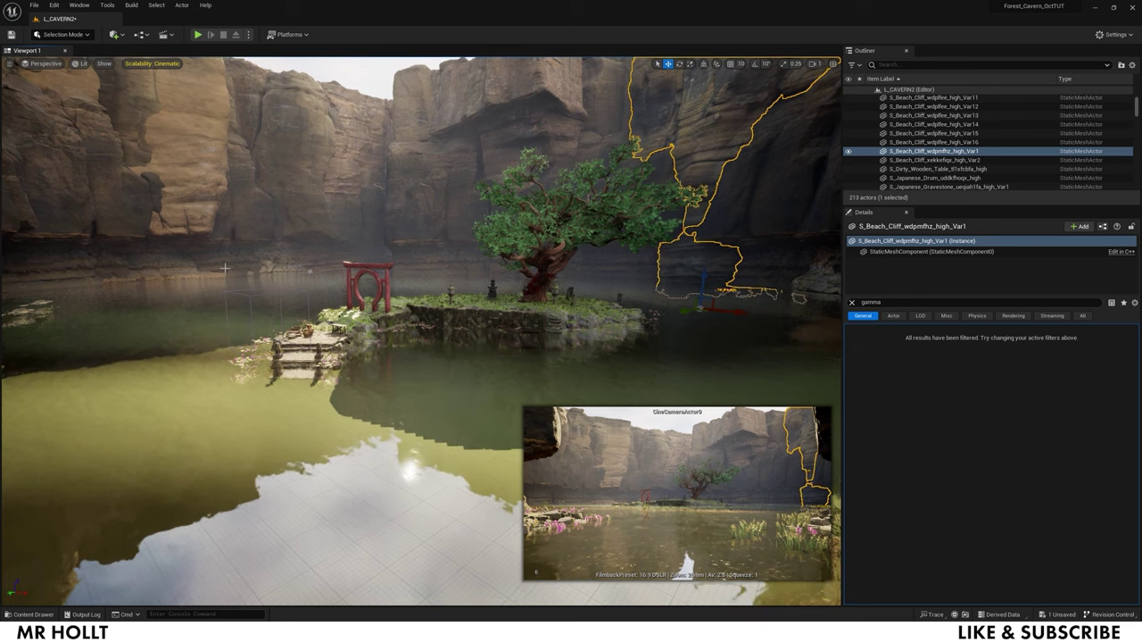
right_click_drag(327, 251, 318, 207)
key("s")
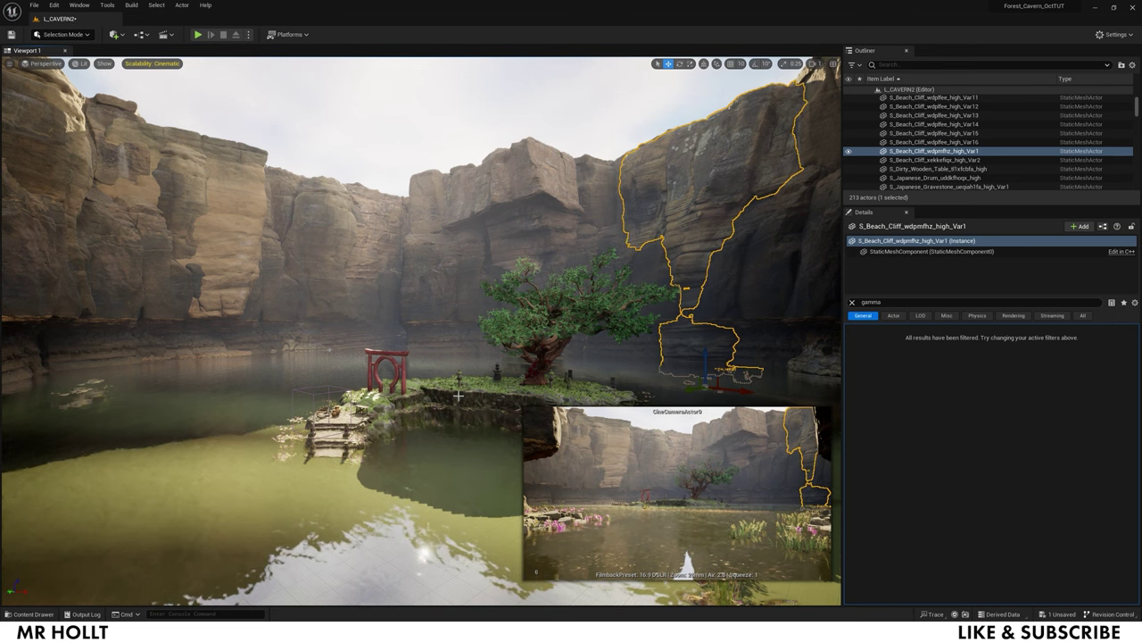
right_click_drag(459, 396, 459, 387)
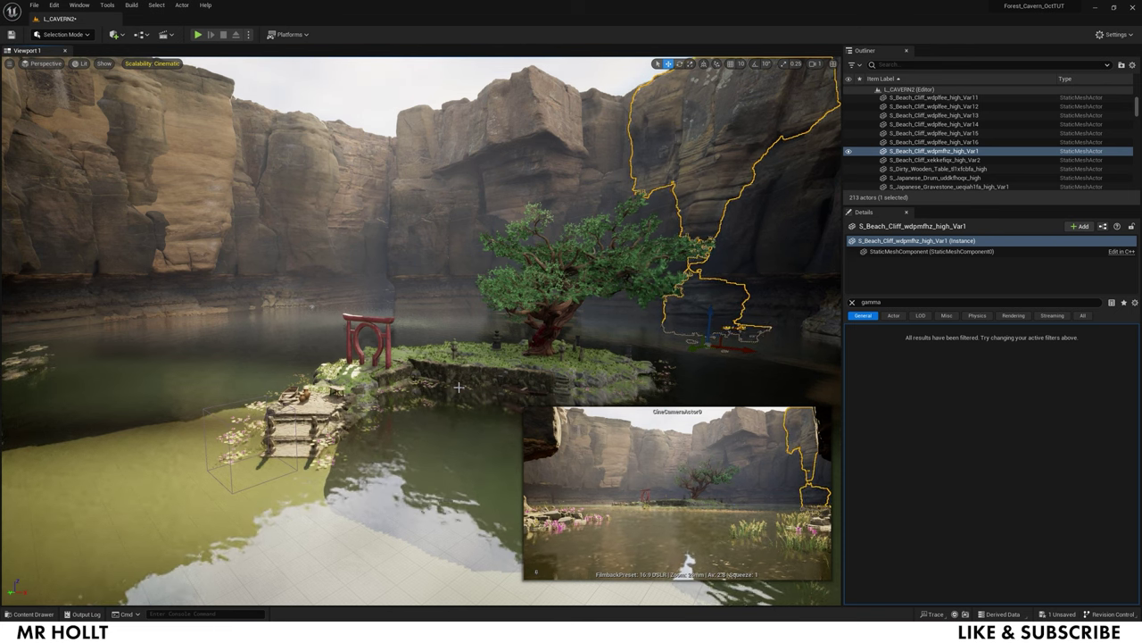
right_click_drag(459, 387, 477, 323)
key("w")
Open the VFX folder of the JapaneseForestGrave content
key("ctrl+space")
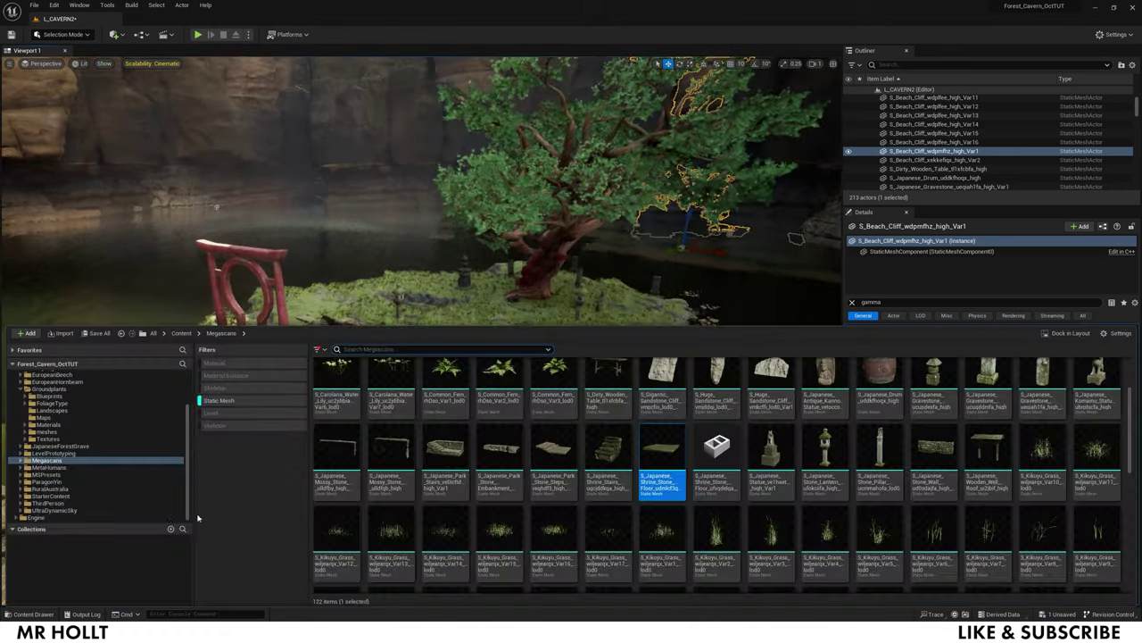
left_click(55, 445)
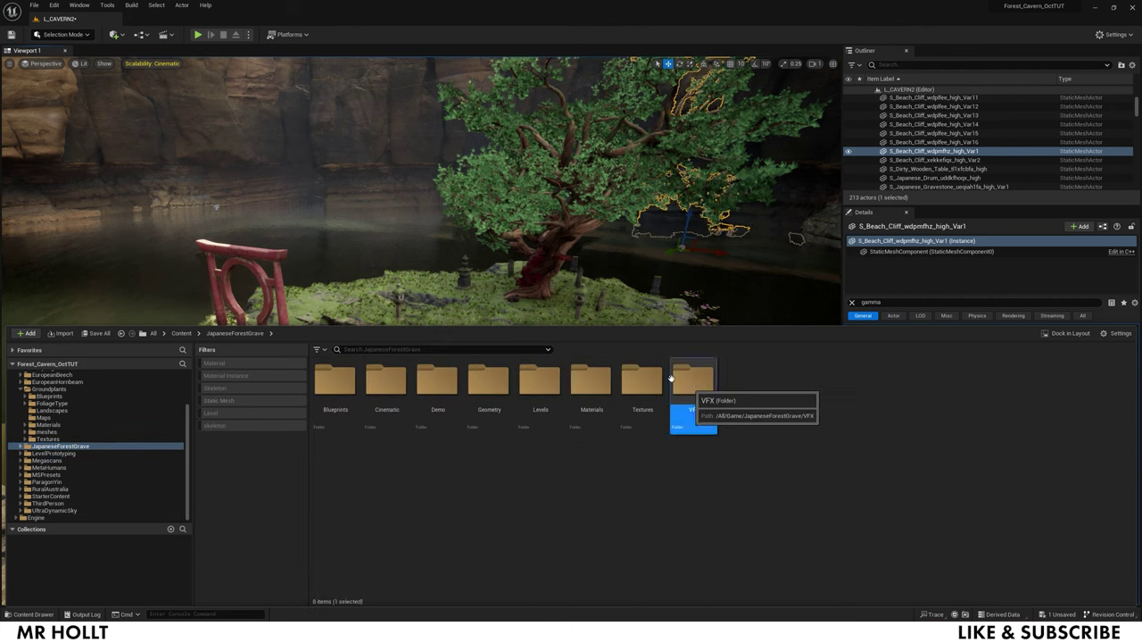
double_click(692, 382)
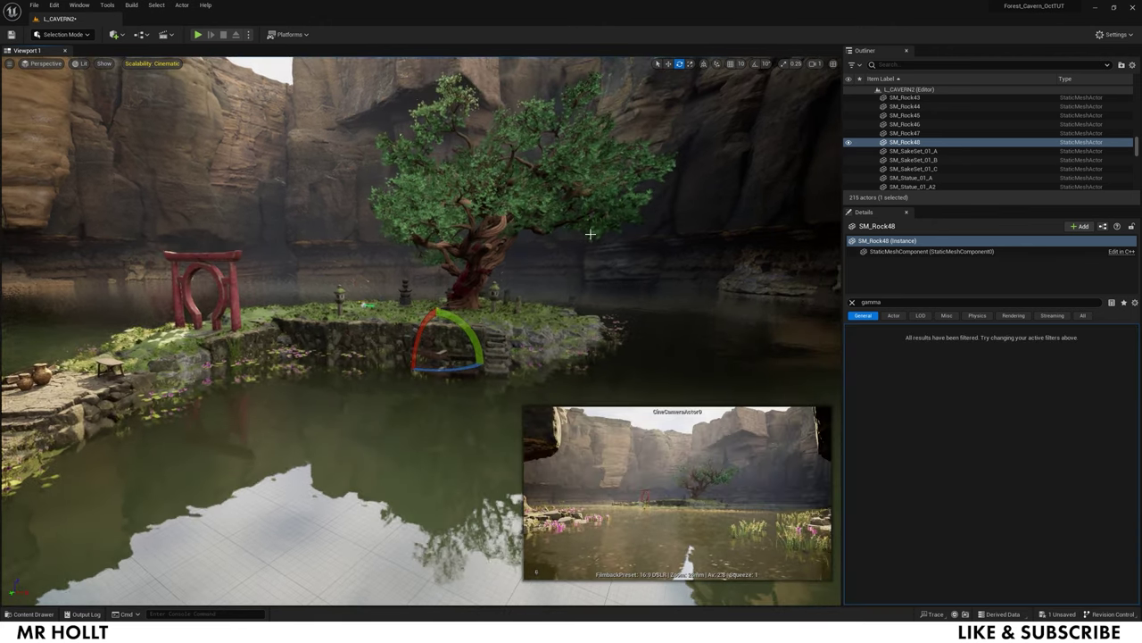
Add a Cylinder shape at the island's edge and scale it up into a tall, wide column
left_click(114, 34)
mouse_move(138, 131)
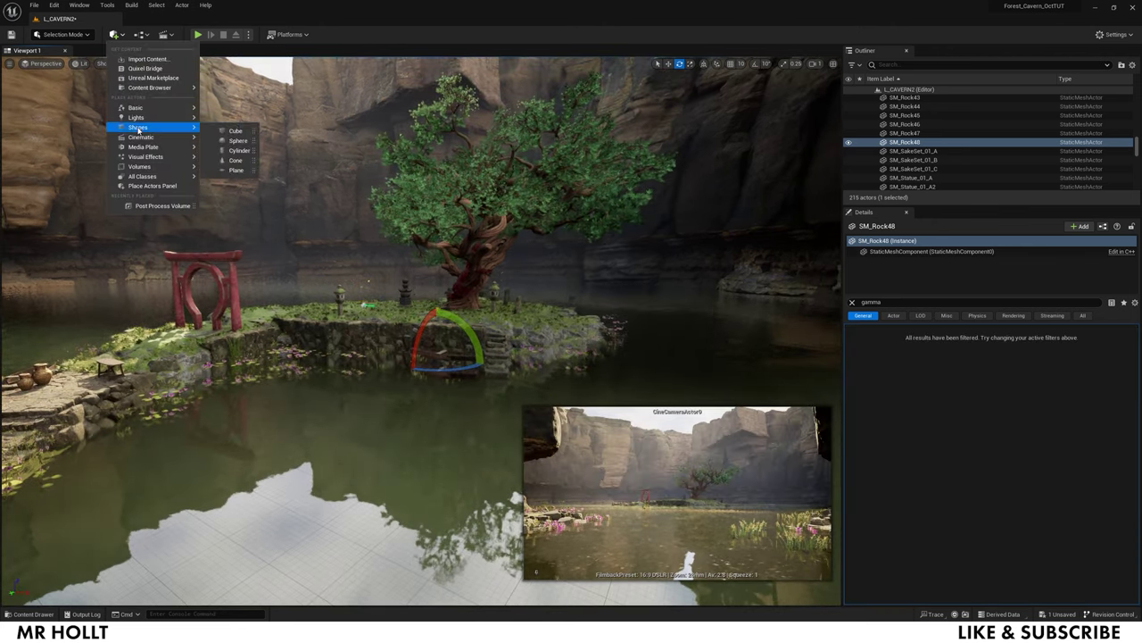
left_click(239, 150)
key("r")
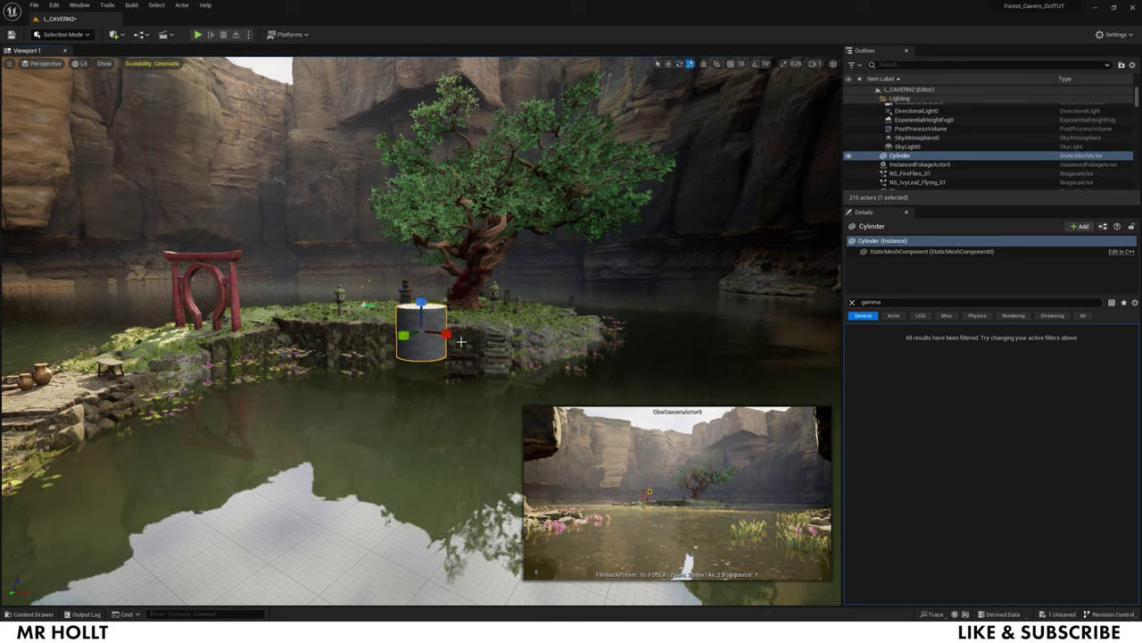
left_click_drag(427, 332, 343, 315)
left_click_drag(422, 302, 422, 272)
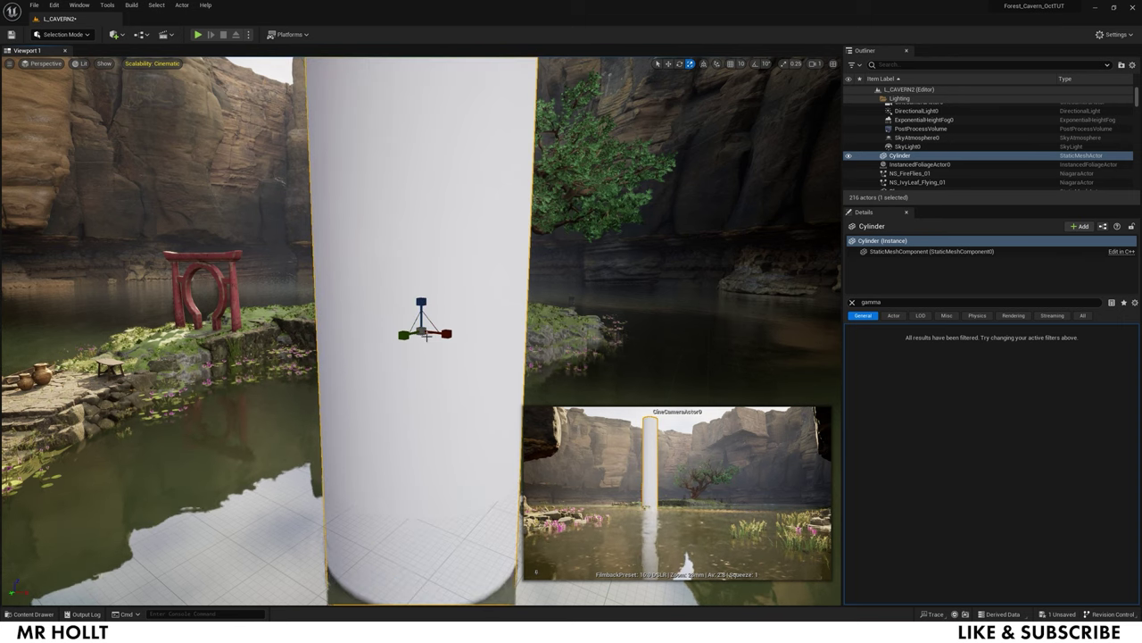
left_click_drag(425, 332, 509, 332)
Move the enlarged cylinder away from the torii gate toward the tree
key("e")
key("w")
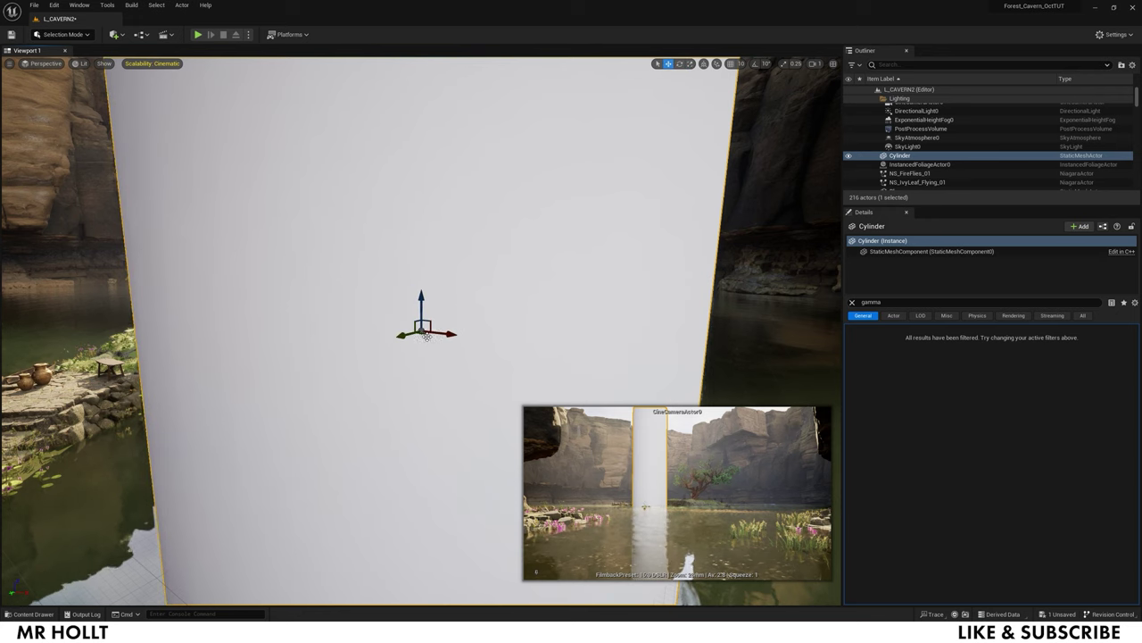
left_click_drag(423, 334, 531, 170)
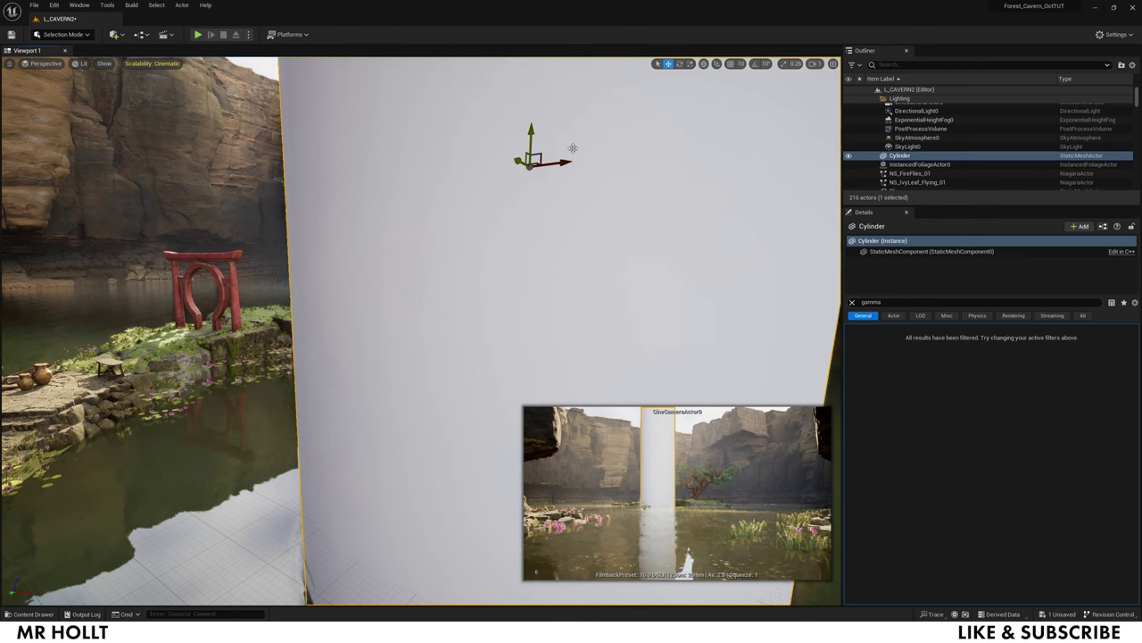
Raise the Cylinder and move it over the tree on the island
right_click_drag(573, 148, 596, 268)
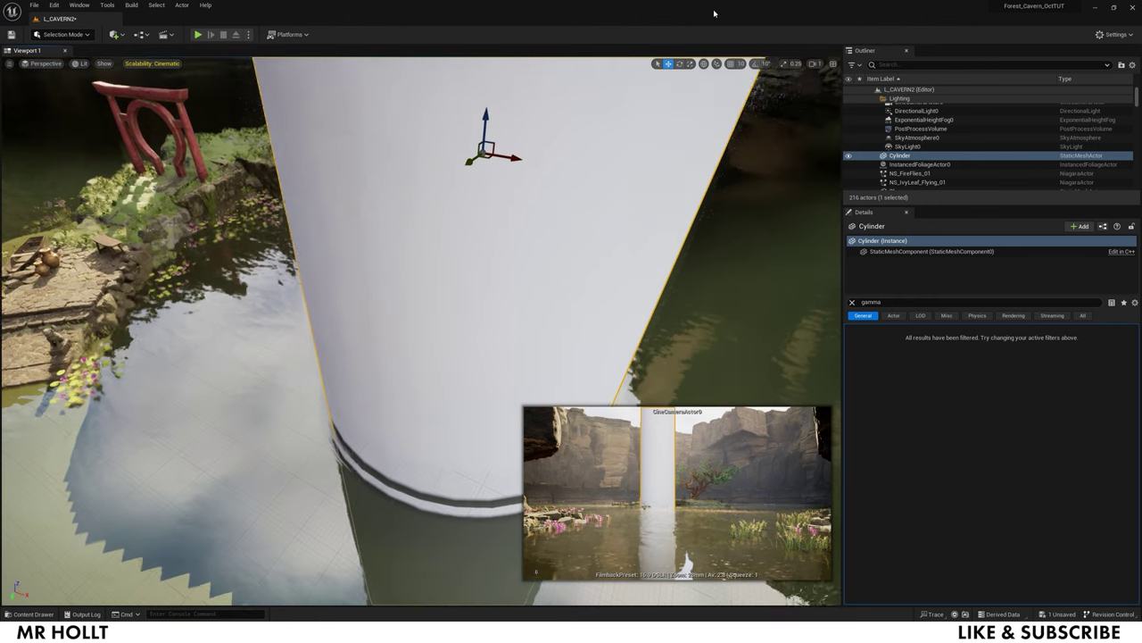
left_click(705, 64)
left_click_drag(483, 157, 480, 113)
mouse_move(480, 113)
right_mouse_down()
mouse_move(479, 98)
mouse_move(487, 130)
right_mouse_up()
left_click_drag(452, 220, 555, 107, "shift")
left_click_drag(489, 211, 468, 164, "shift")
Rotate the Cylinder so it tilts diagonally through the tree toward the sky
key("e")
left_click_drag(482, 225, 506, 216)
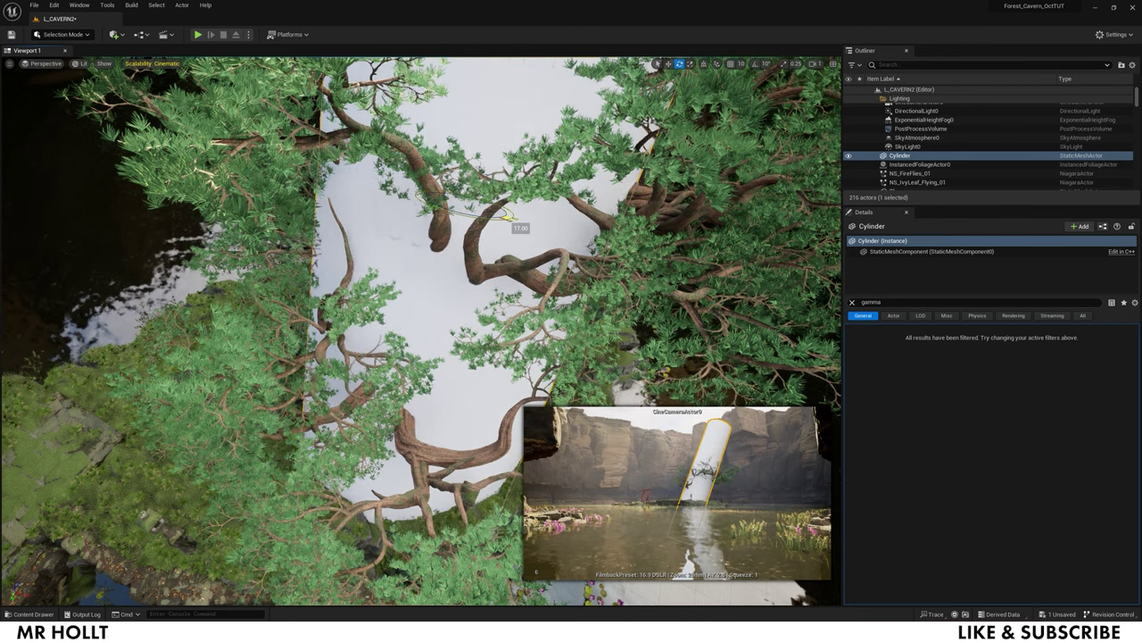
left_click_drag(430, 211, 423, 207)
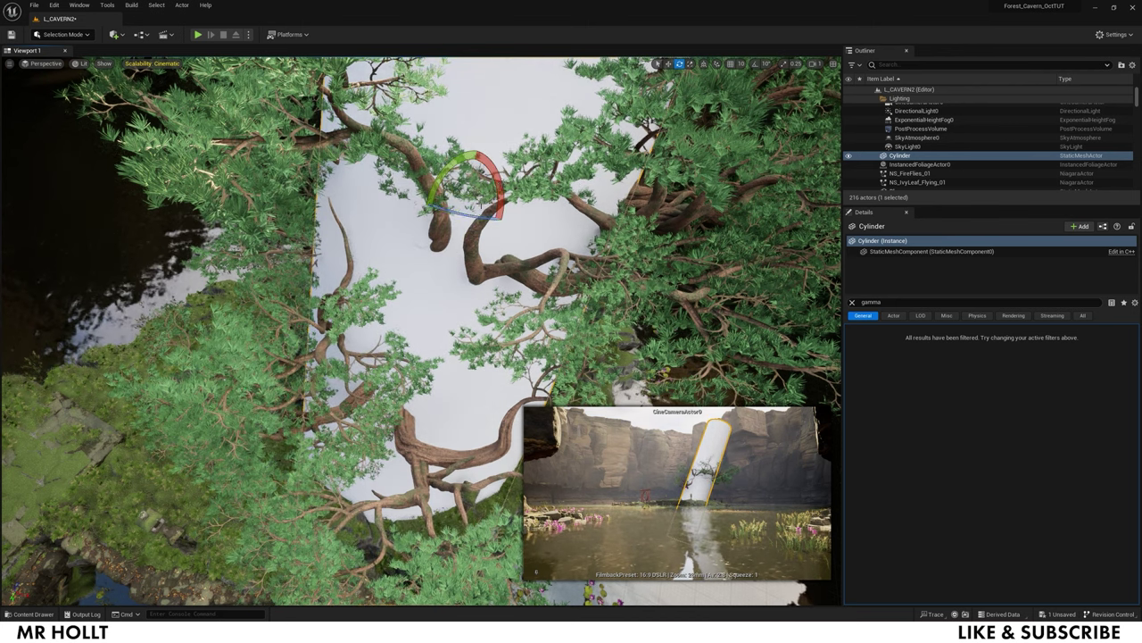
left_click_drag(499, 182, 478, 148)
Apply the FOG_Inst material instance to the tilted Cylinder
key("ctrl+space")
left_click_drag(483, 480, 451, 307)
right_click_drag(510, 282, 496, 156)
Open the FOG_Inst material instance and set its Cloud Contrast to 0.5
key("ctrl+space")
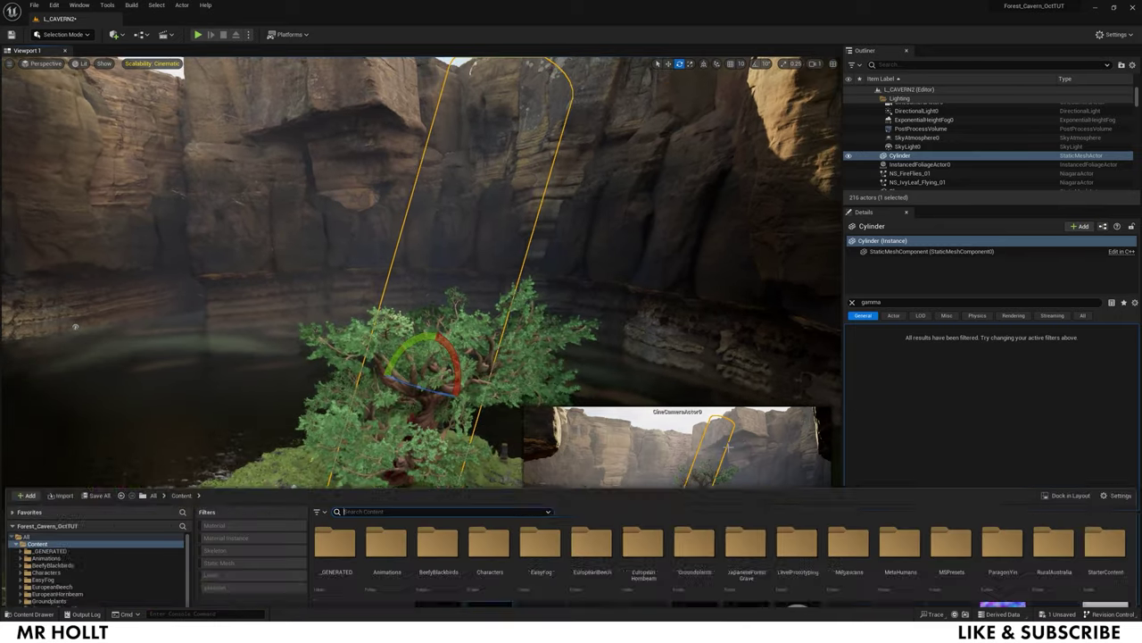
double_click(485, 470)
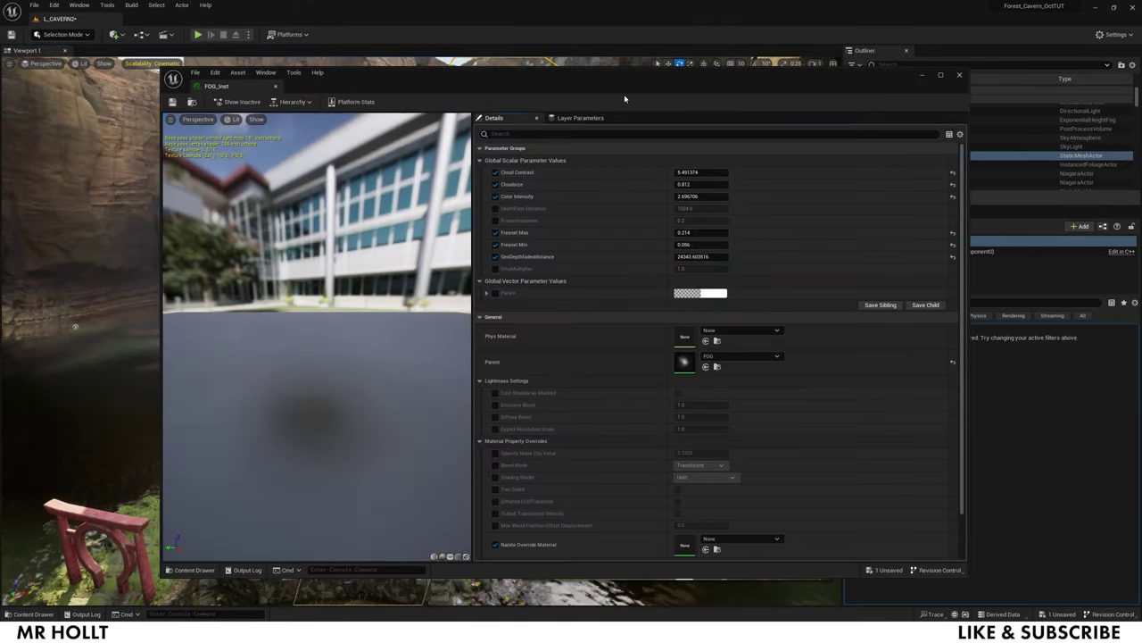
left_click_drag(620, 72, 1014, 268)
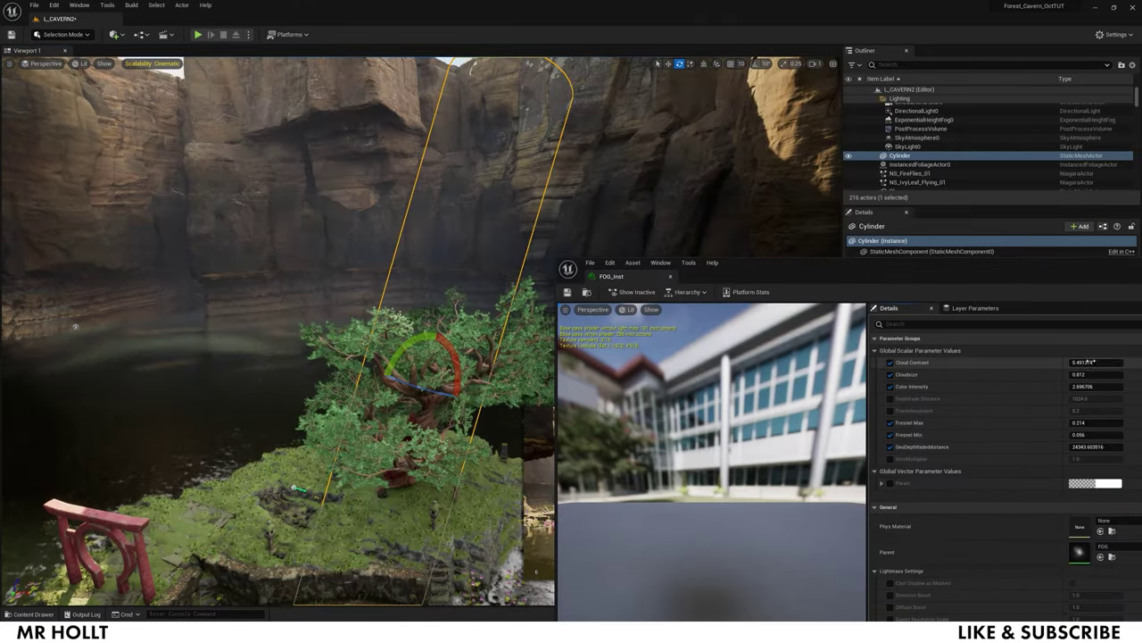
mouse_move(1082, 363)
left_mouse_down()
mouse_move(1111, 362)
mouse_move(1072, 362)
left_mouse_up()
left_click(686, 162)
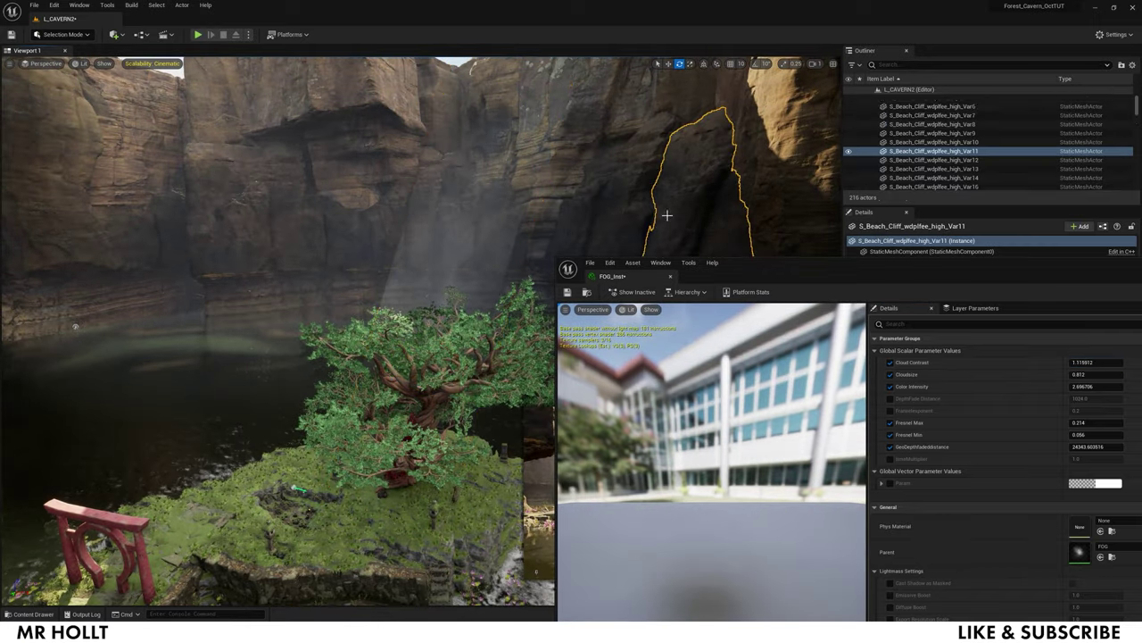
left_click_drag(832, 265, 113, 184)
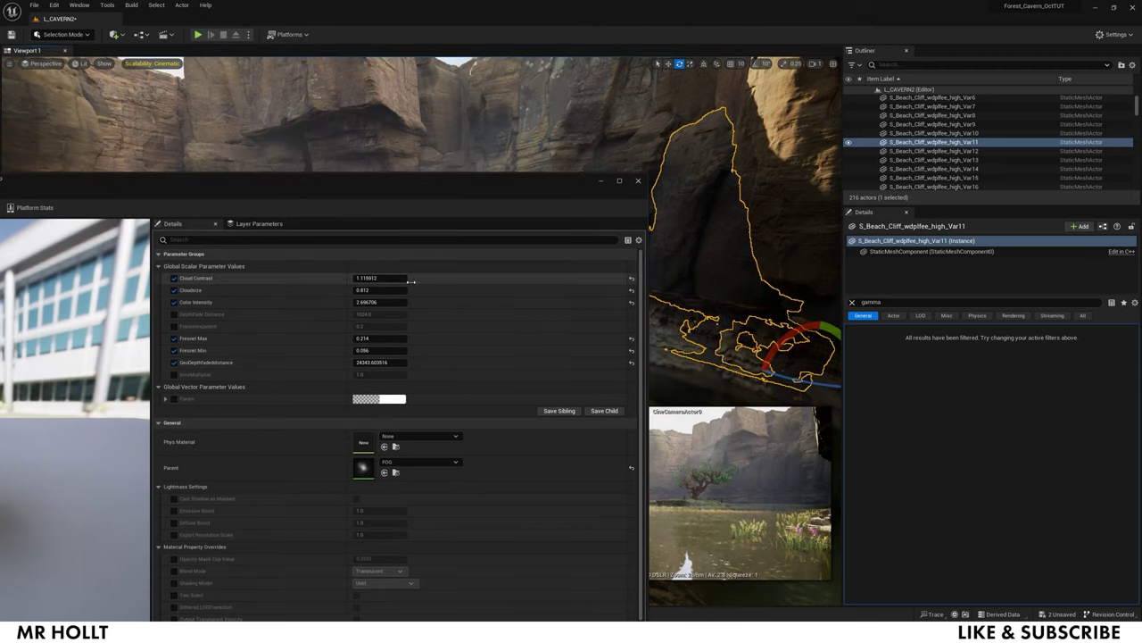
left_click(380, 277)
type("0.8")
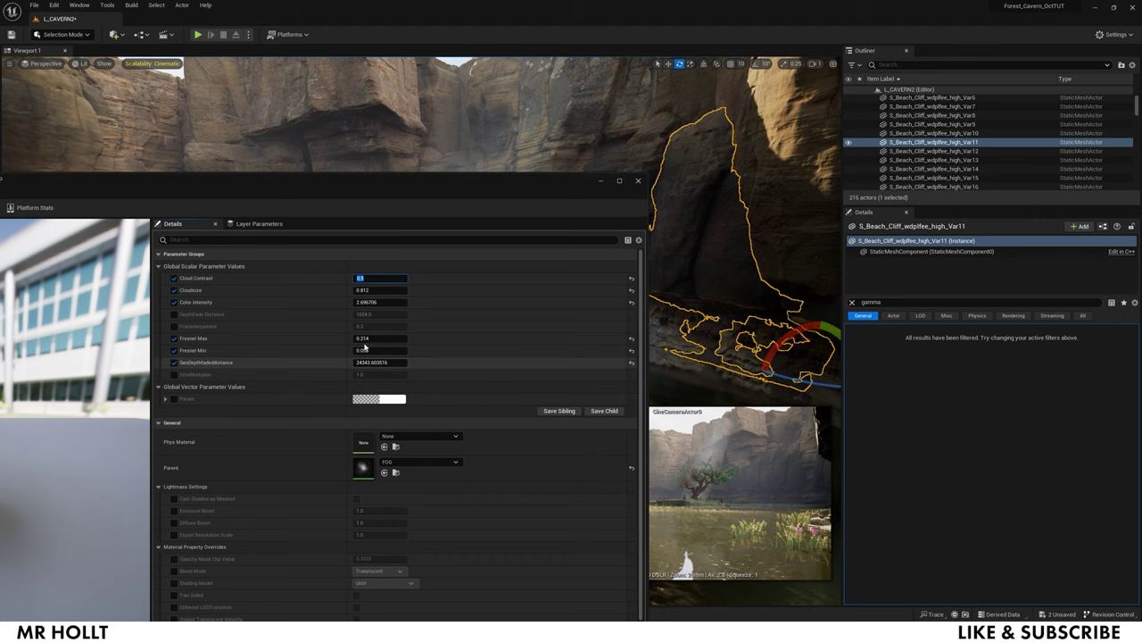
Set FOG_Inst's cloud size to 1.517561, Color Intensity to 2.164015 and Fresnel Min to 0.032, and close the material instance
mouse_move(366, 302)
left_mouse_down()
mouse_move(402, 301)
mouse_move(332, 290)
mouse_move(379, 290)
left_mouse_up()
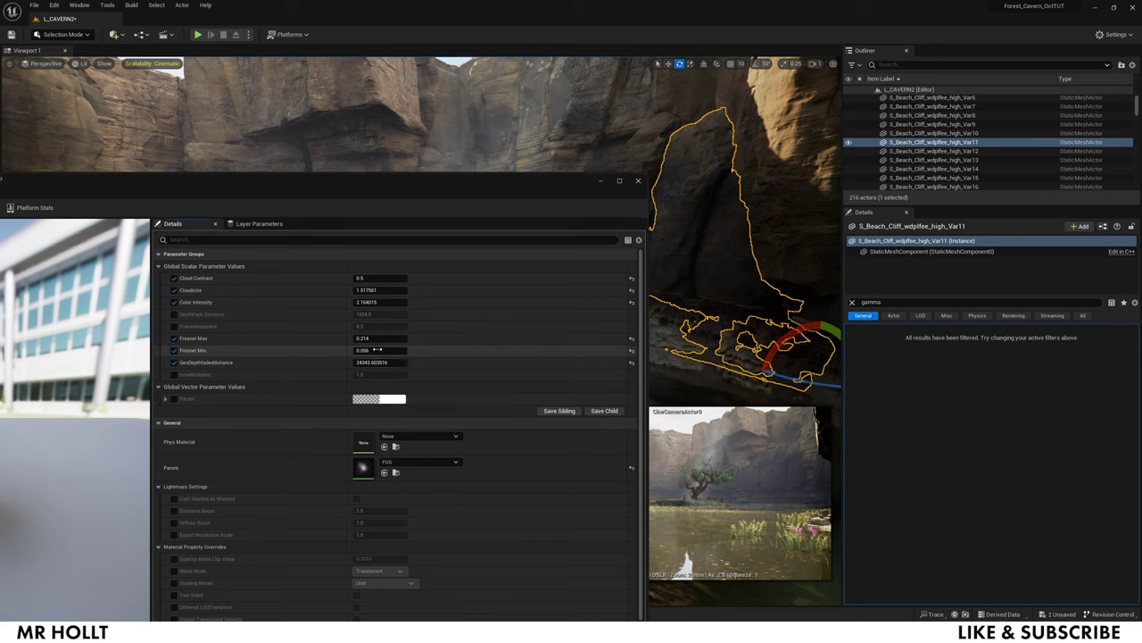
mouse_move(377, 349)
left_mouse_down()
mouse_move(361, 349)
mouse_move(373, 350)
left_mouse_up()
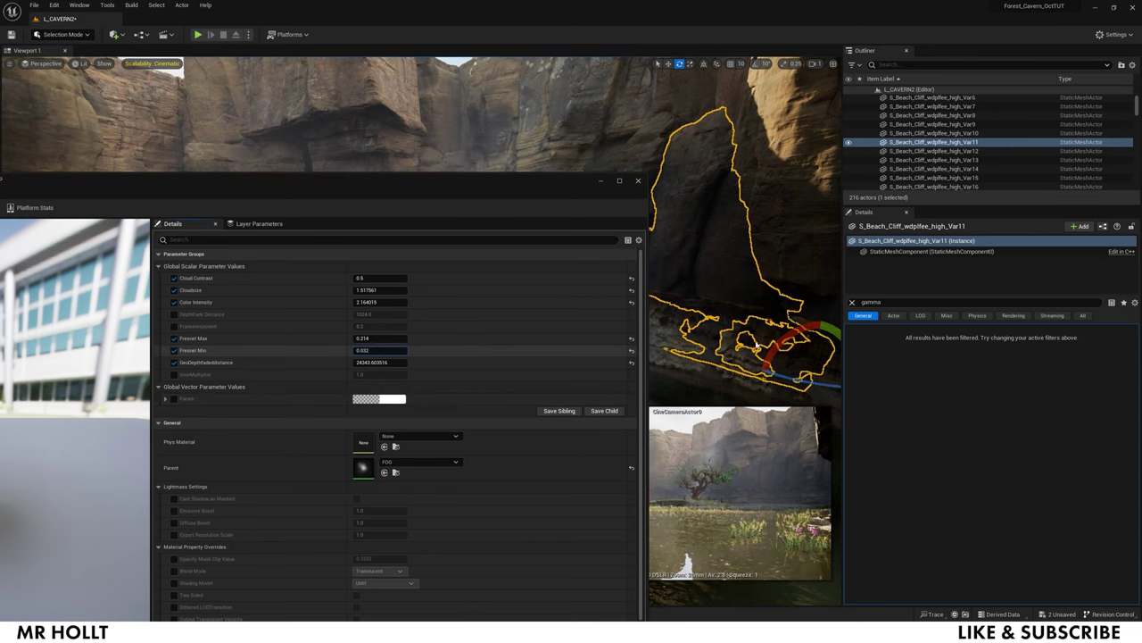
left_click(637, 182)
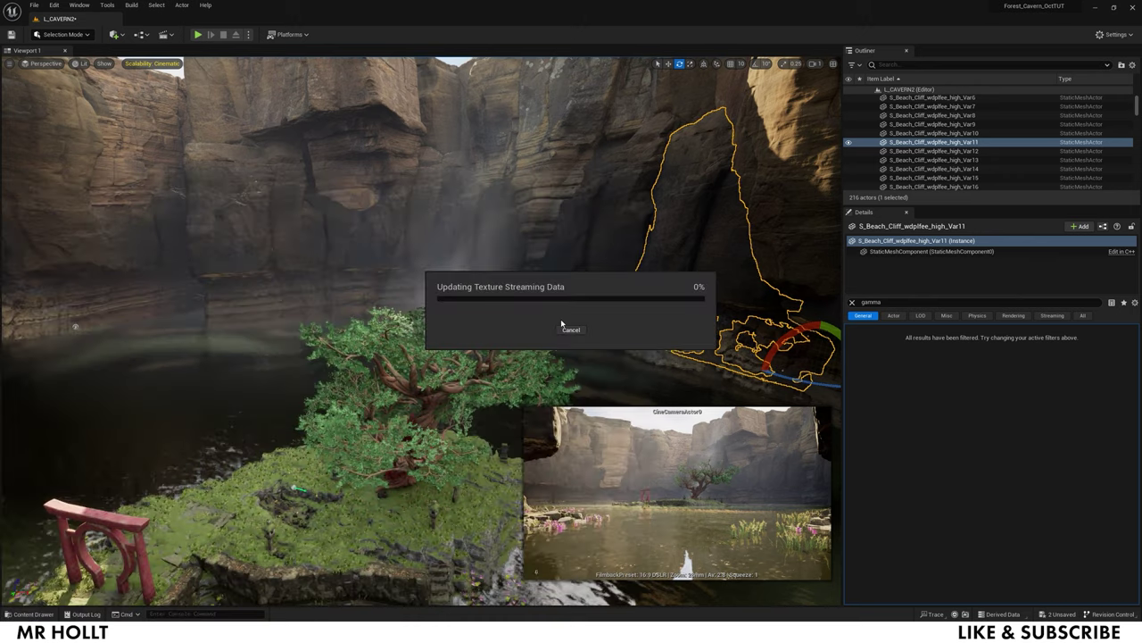
Add a Plane shape in front of the island and scale it up until it covers the whole lake
key("s")
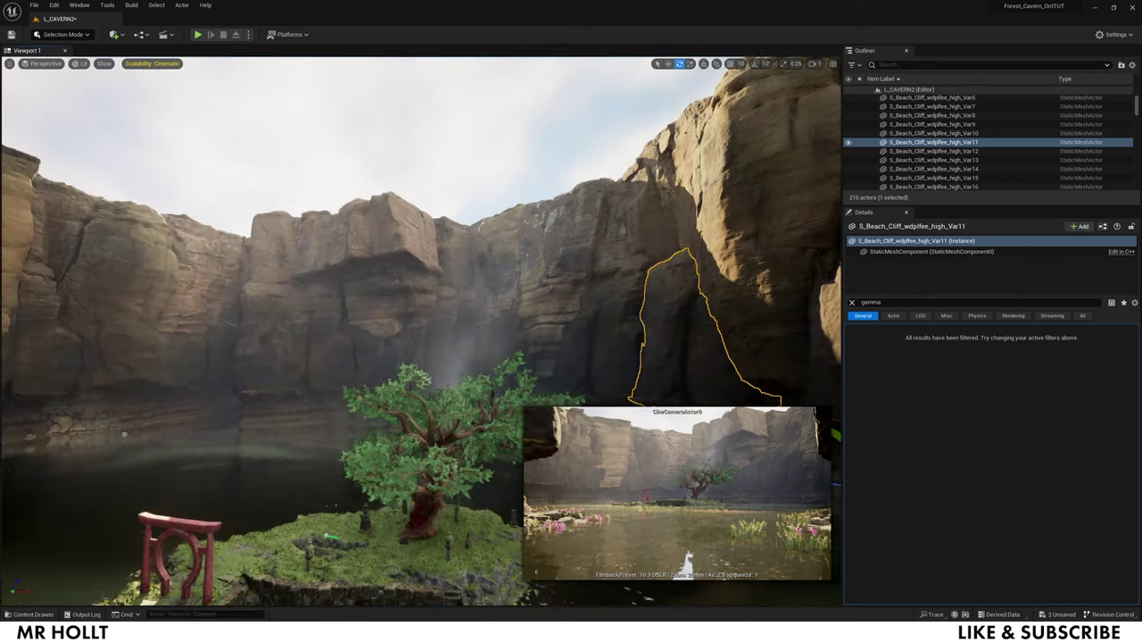
key("s")
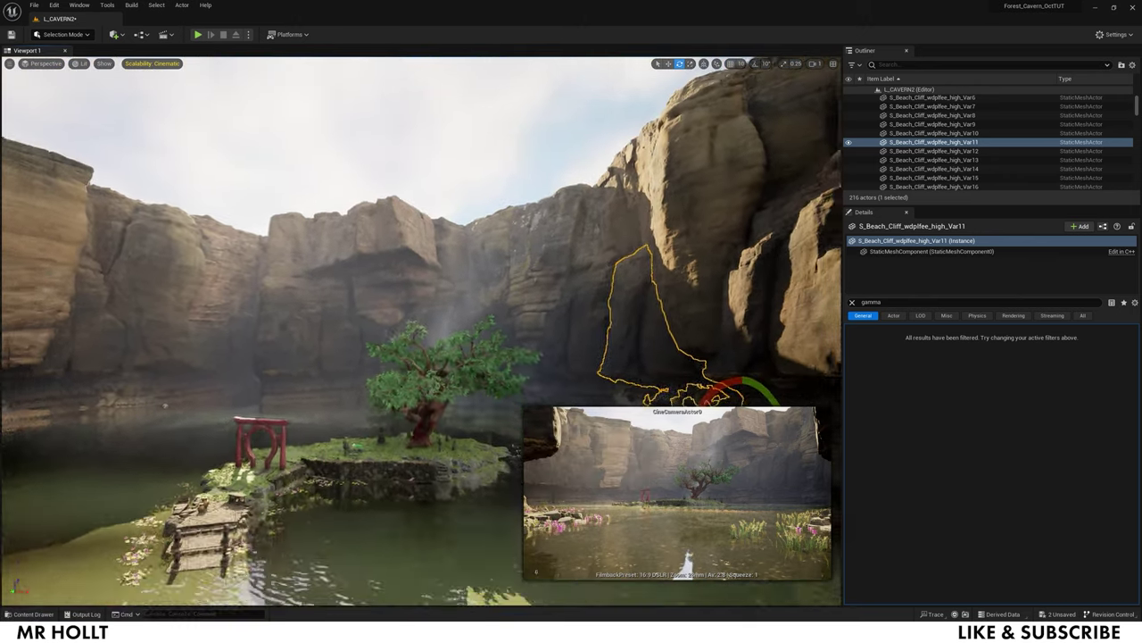
key("w")
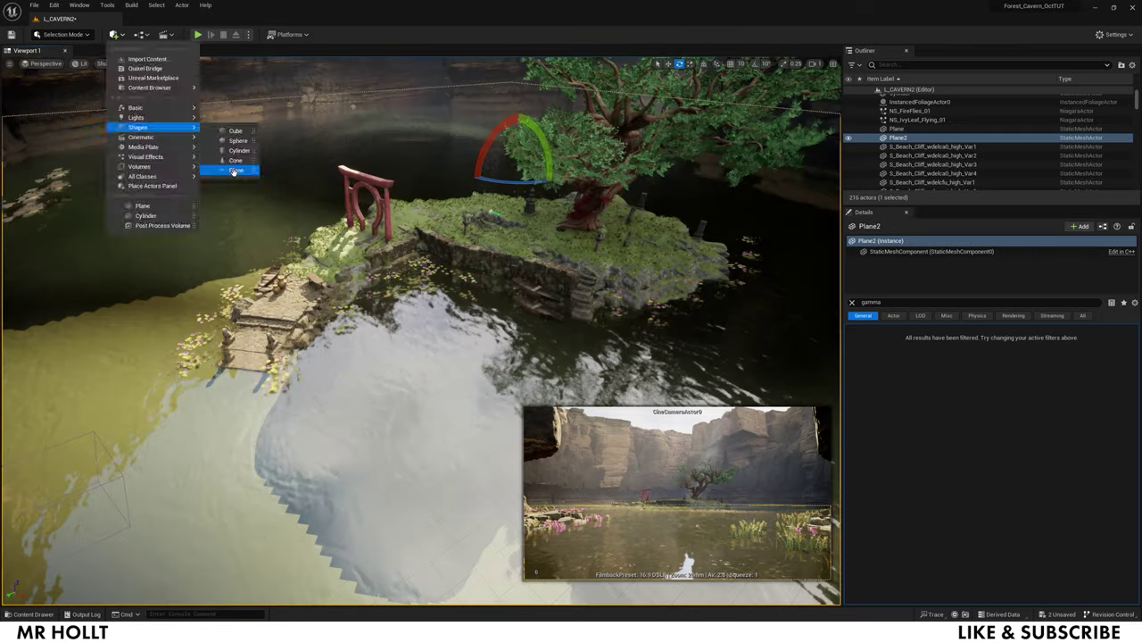
left_click(230, 169)
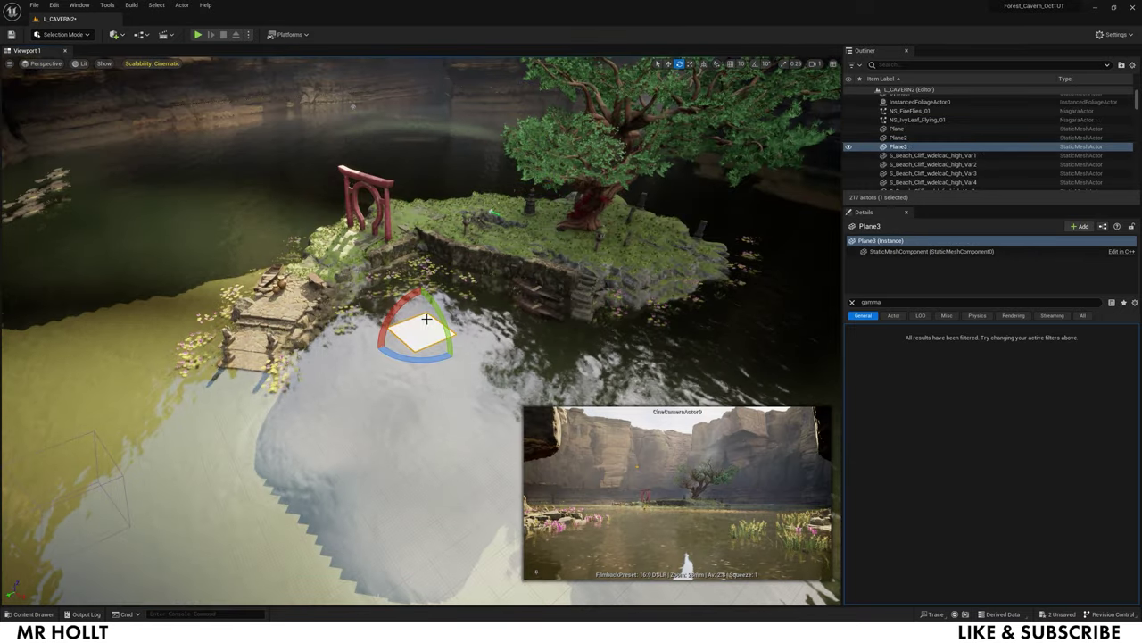
left_click_drag(420, 332, 422, 470)
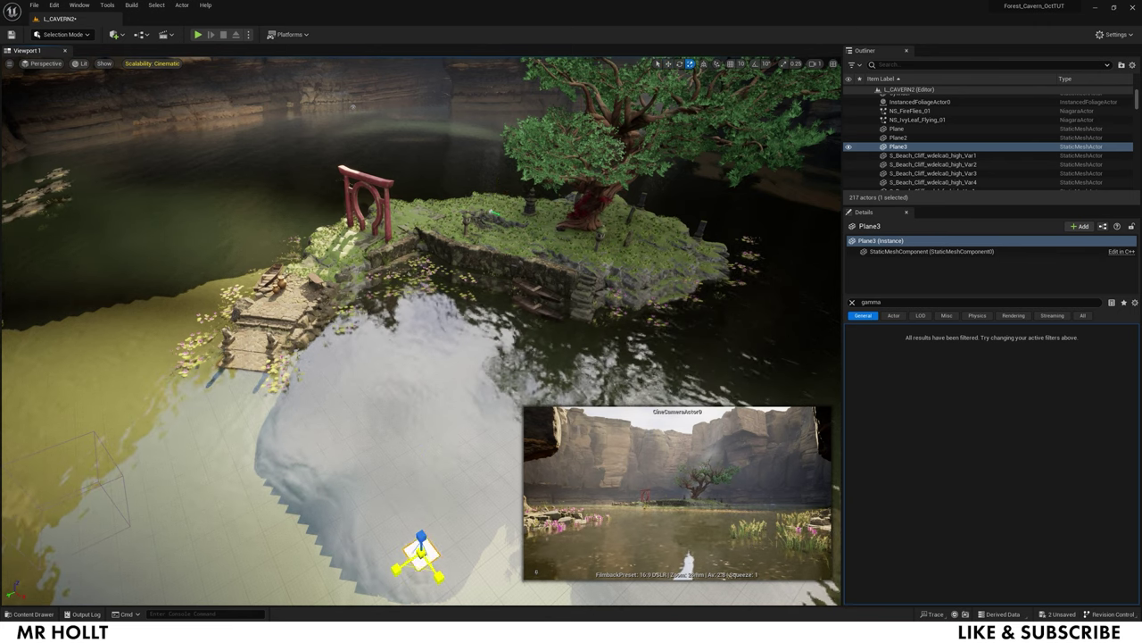
left_click_drag(420, 567, 420, 624)
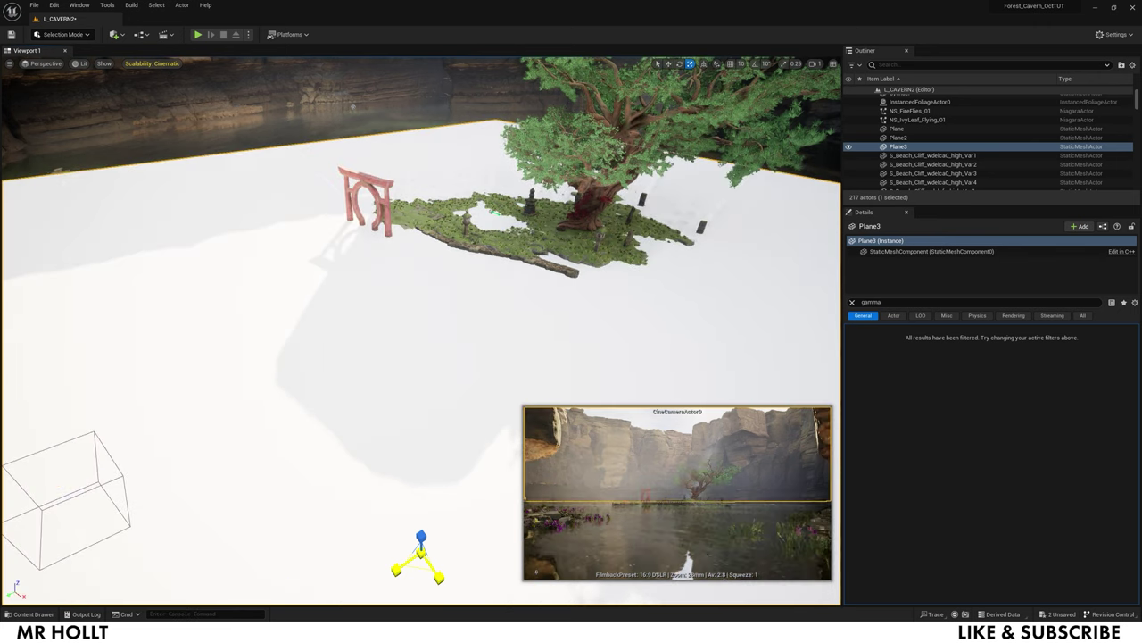
left_click_drag(647, 440, 696, 415)
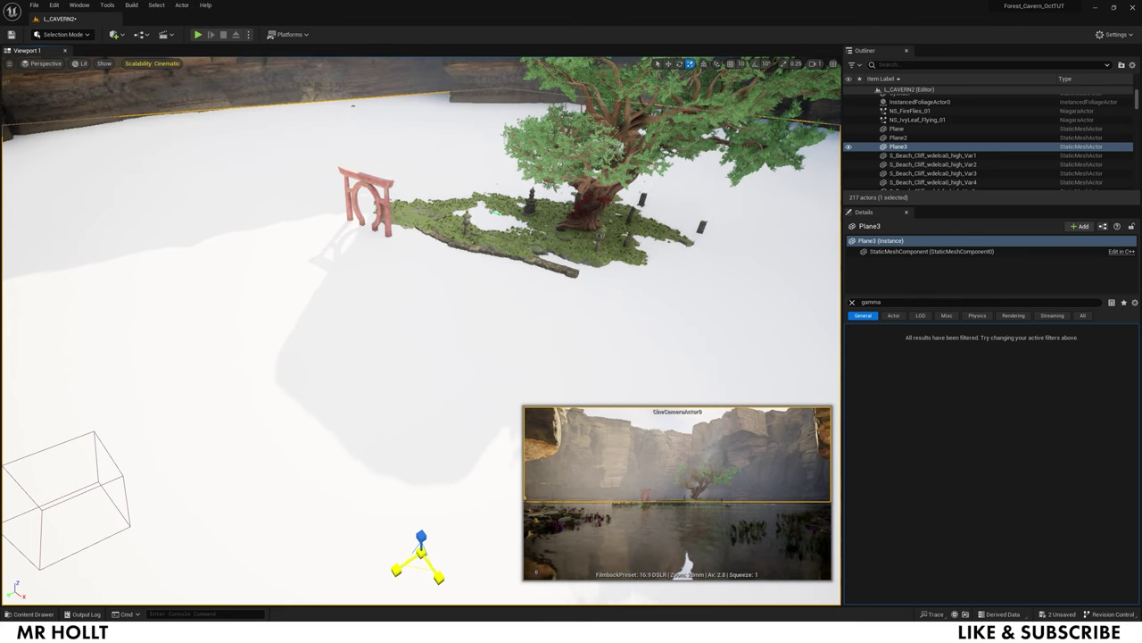
left_click_drag(685, 563, 687, 560)
Apply the FOG_Inst material instance to the large plane over the lake
right_click_drag(374, 363, 386, 314)
key("s")
key("ctrl+space")
left_click_drag(489, 469, 413, 321)
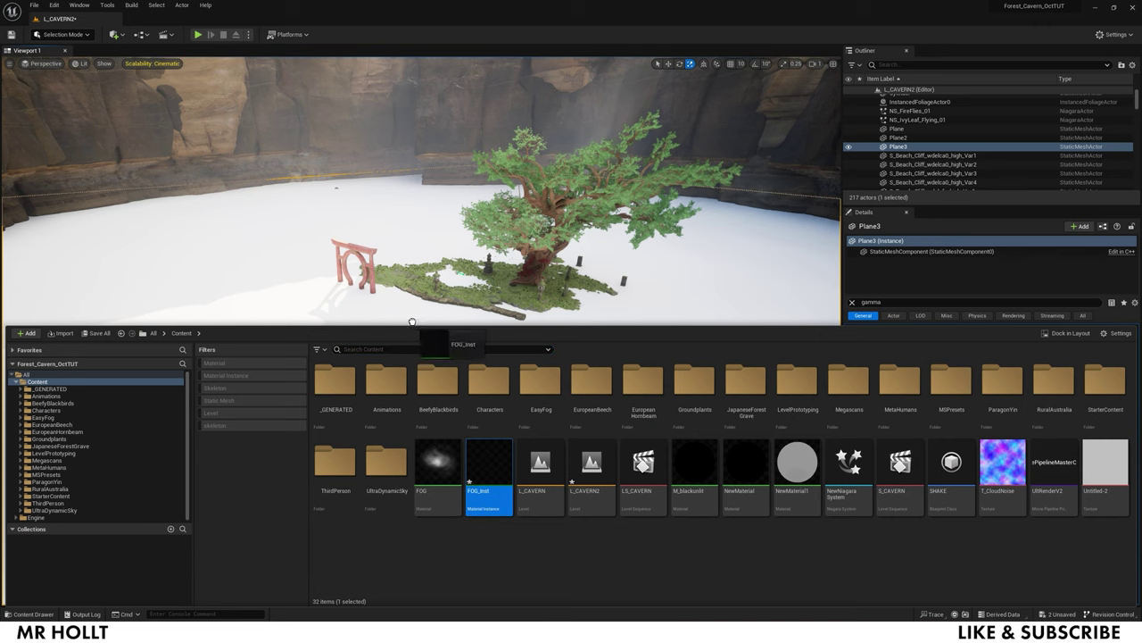
right_click_drag(613, 303, 624, 385)
key("ctrl+space")
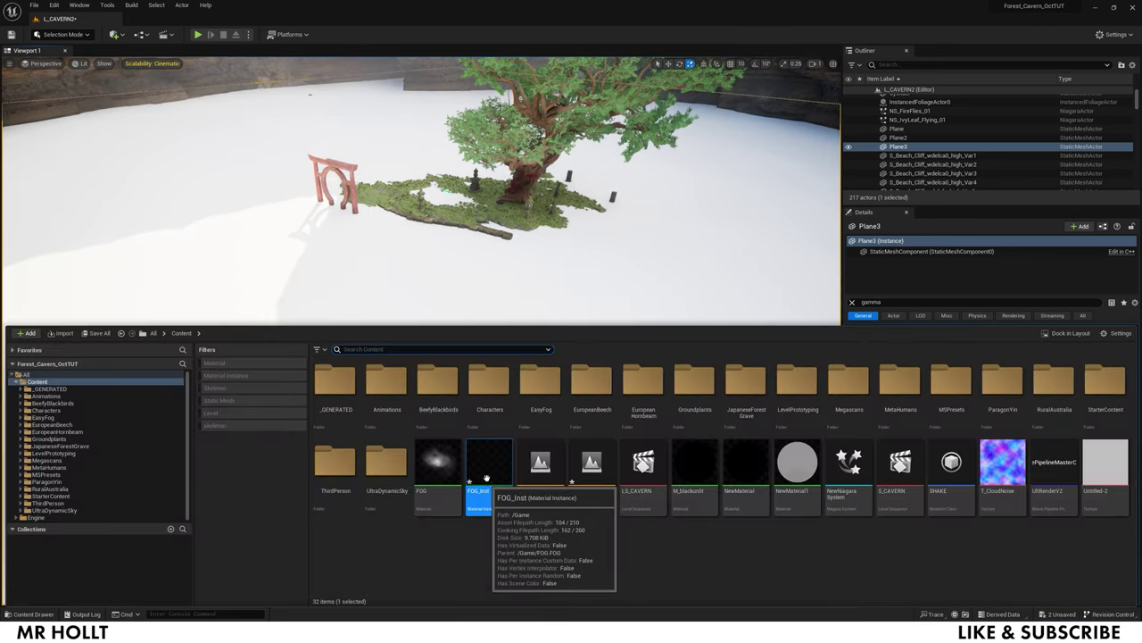
left_click_drag(486, 478, 520, 272)
Lower the fog plane closer to the lake's water surface
right_click_drag(514, 349, 514, 264)
key("w")
key("e")
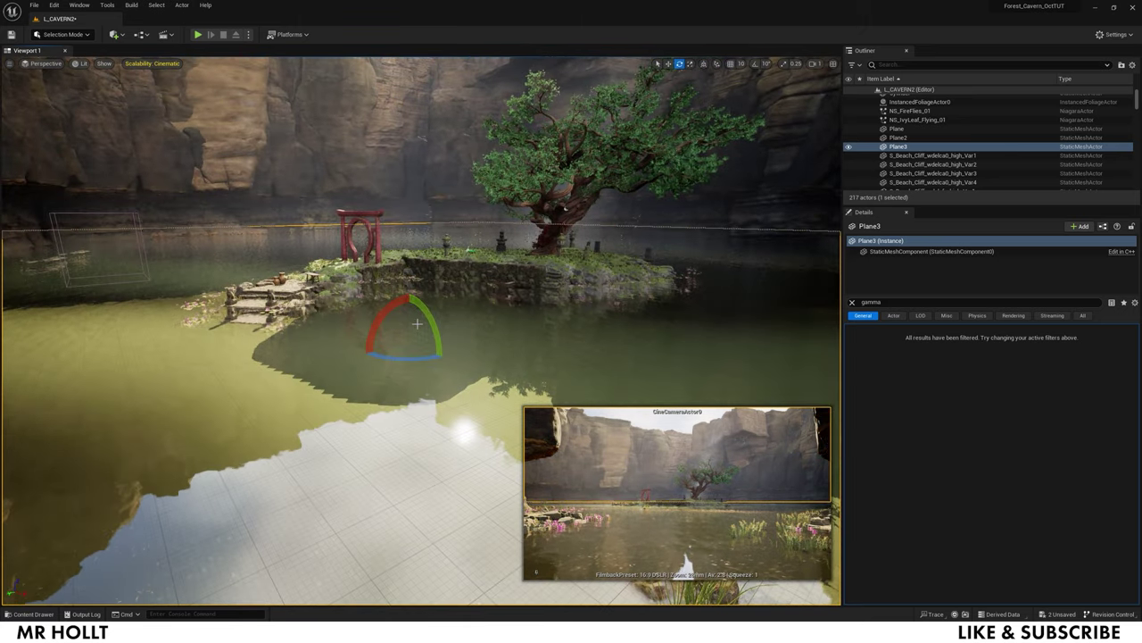
key("w")
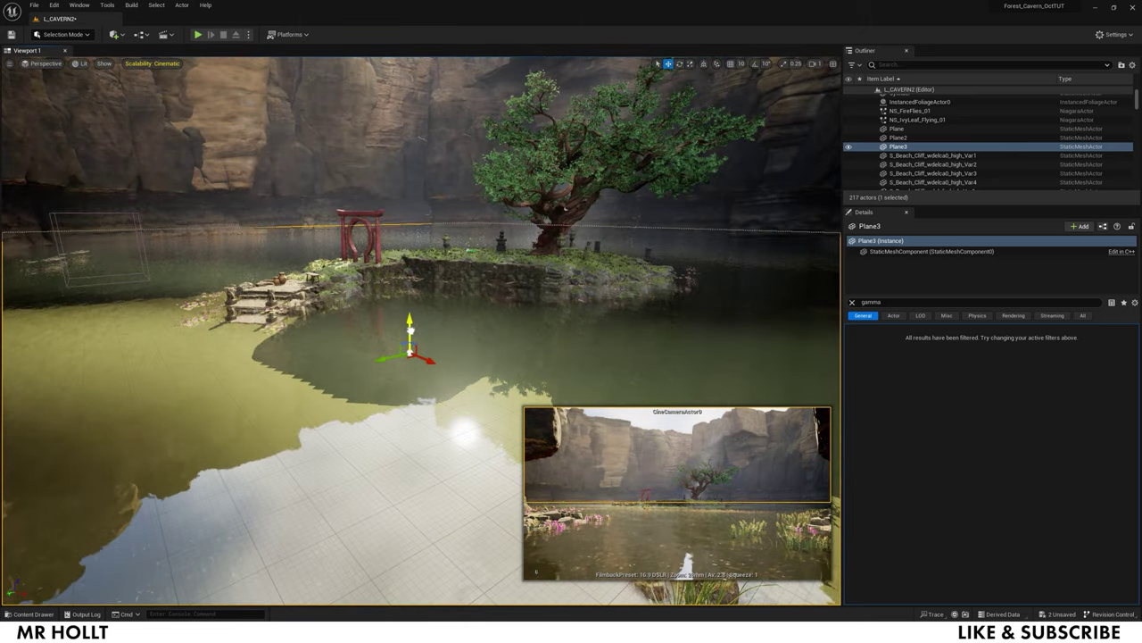
Reopen the FOG_Inst material instance and raise its Color Intensity to about 186.9 for stronger fog over the water
key("ctrl+space")
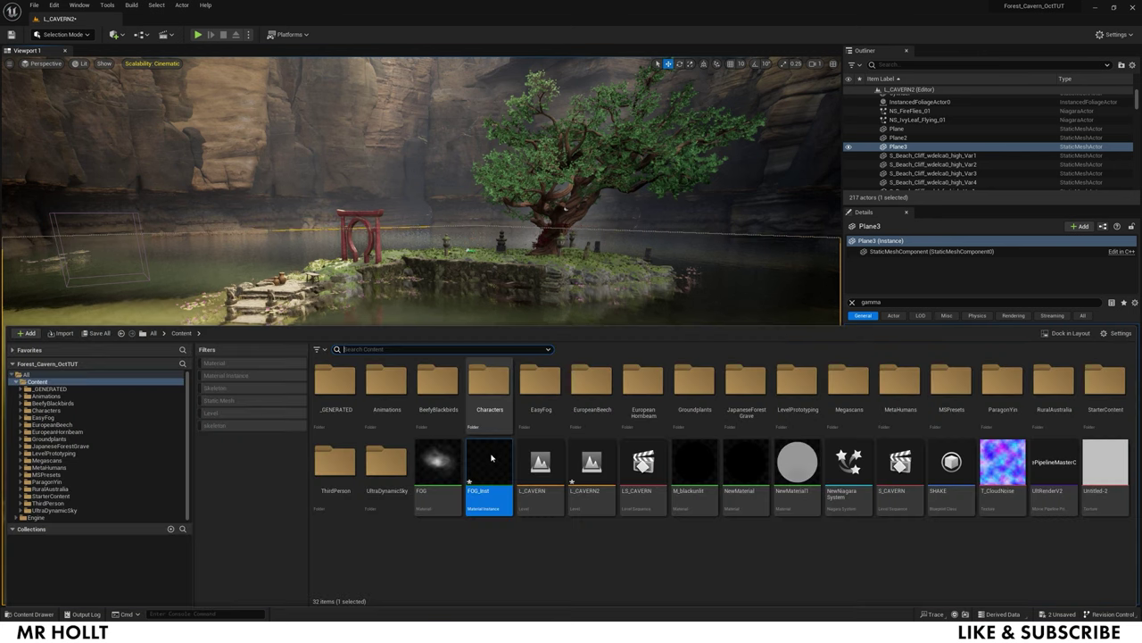
double_click(473, 468)
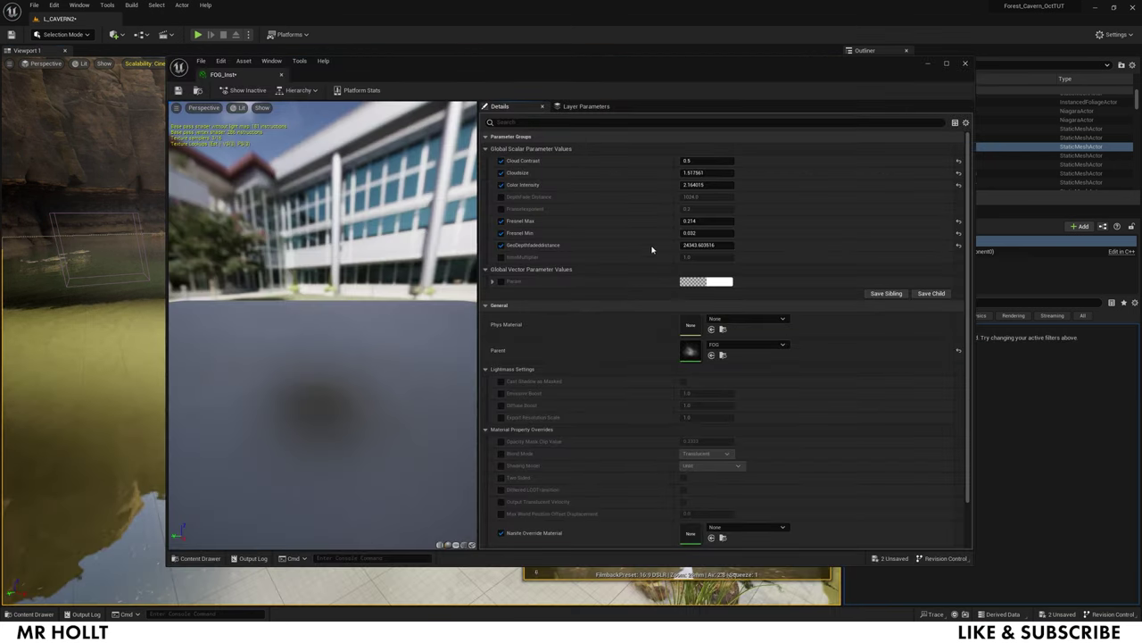
left_click_drag(551, 73, 877, 80)
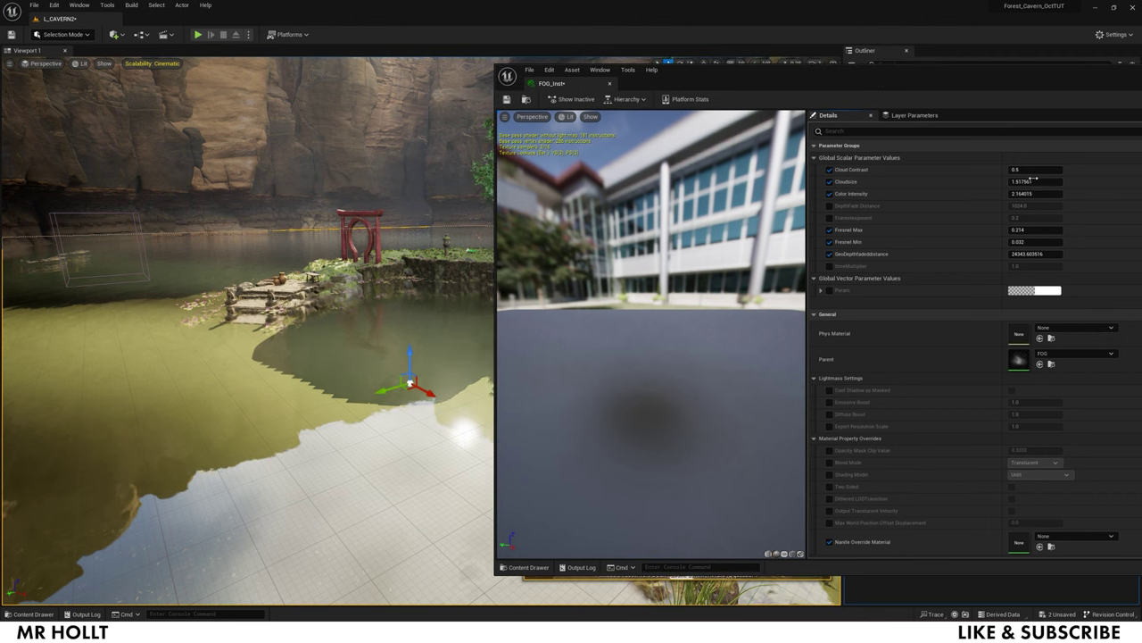
left_click_drag(1038, 193, 1109, 192)
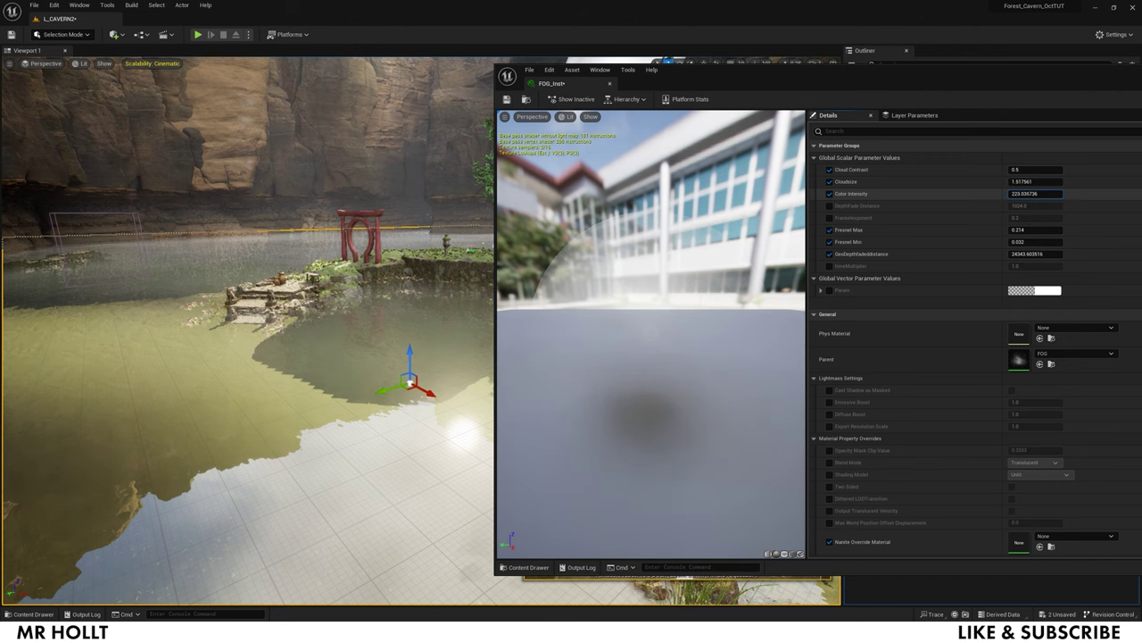
left_click_drag(1036, 194, 1026, 194)
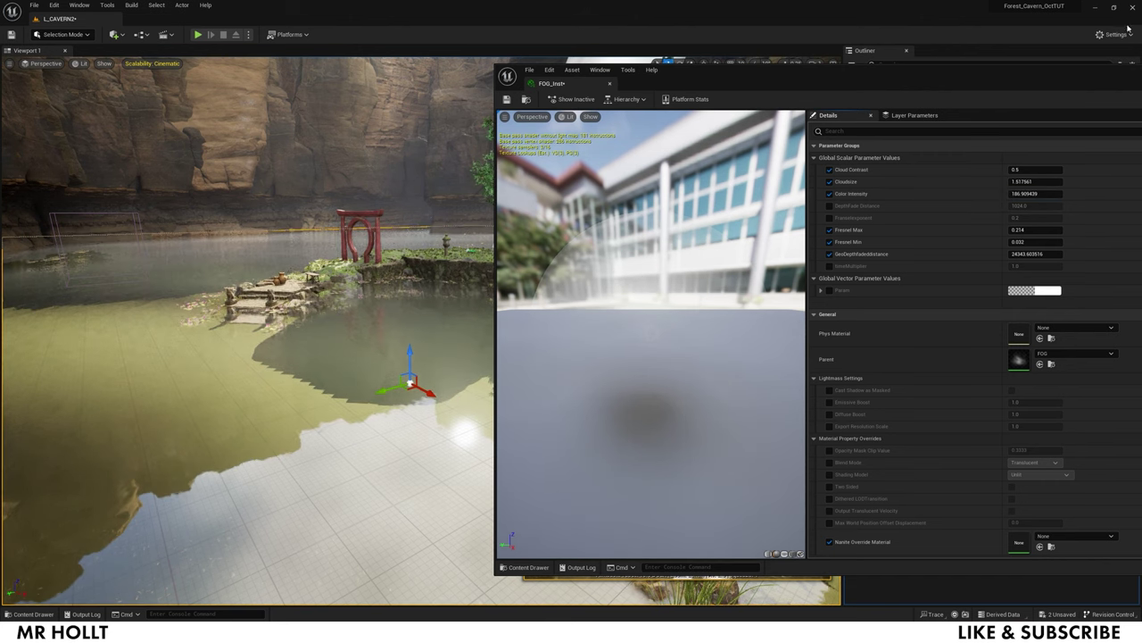
left_click_drag(999, 78, 611, 134)
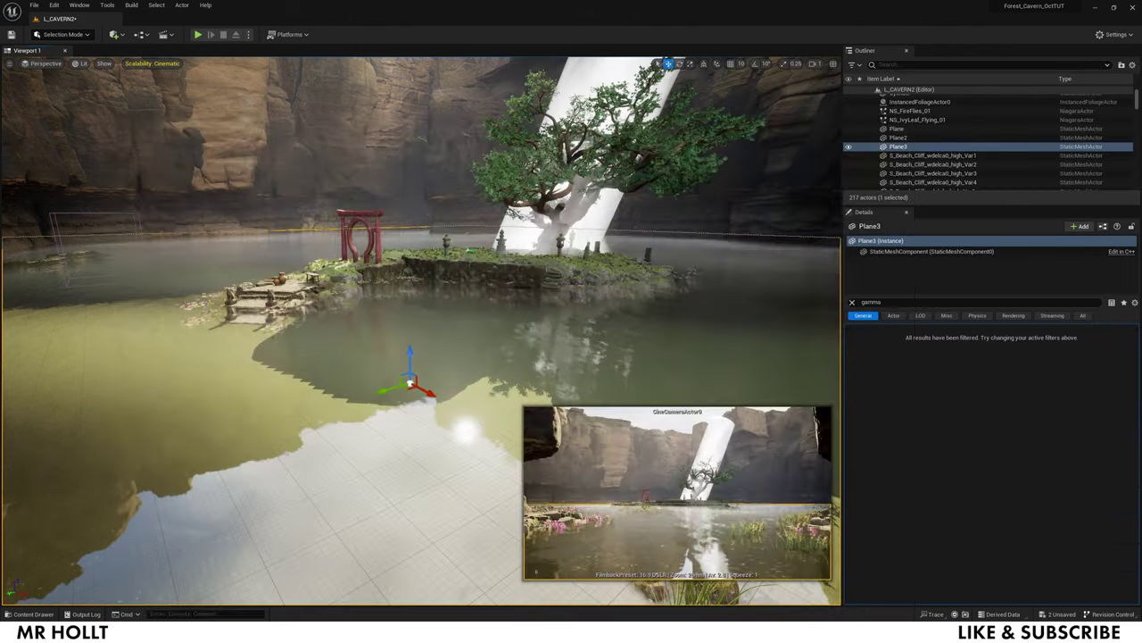
Browse to the Fog textures folder of the EasyFog content and close the EasyFog marketplace page
right_click_drag(419, 321, 403, 318)
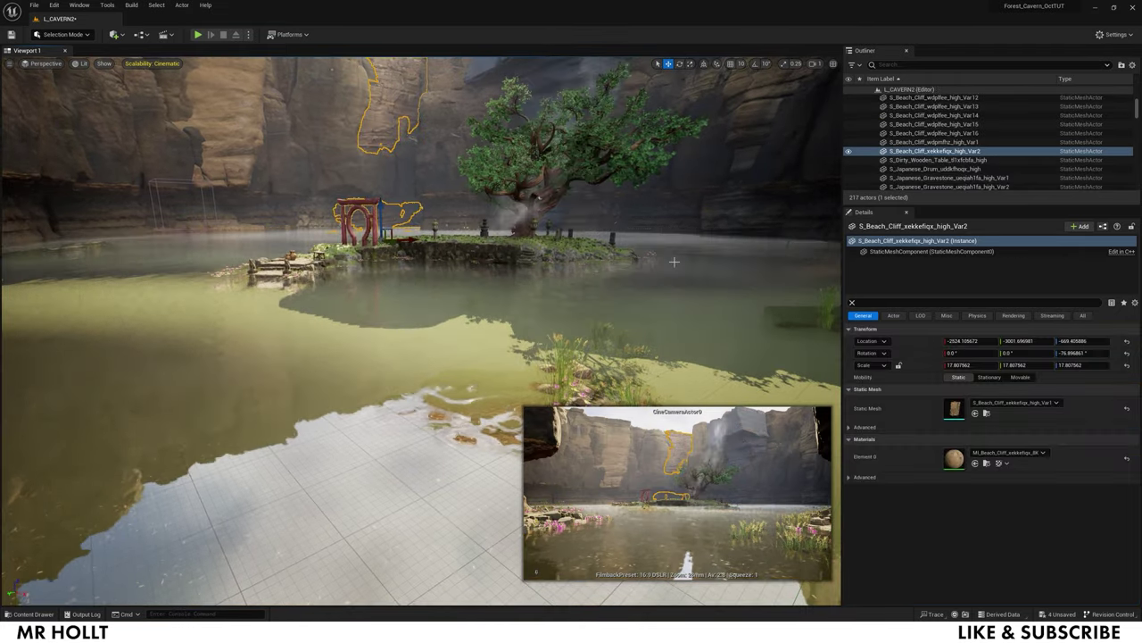
left_click(596, 300)
right_click_drag(596, 300, 580, 276)
mouse_move(539, 241)
right_mouse_down()
mouse_move(538, 228)
mouse_move(538, 254)
right_mouse_up()
key("ctrl+space")
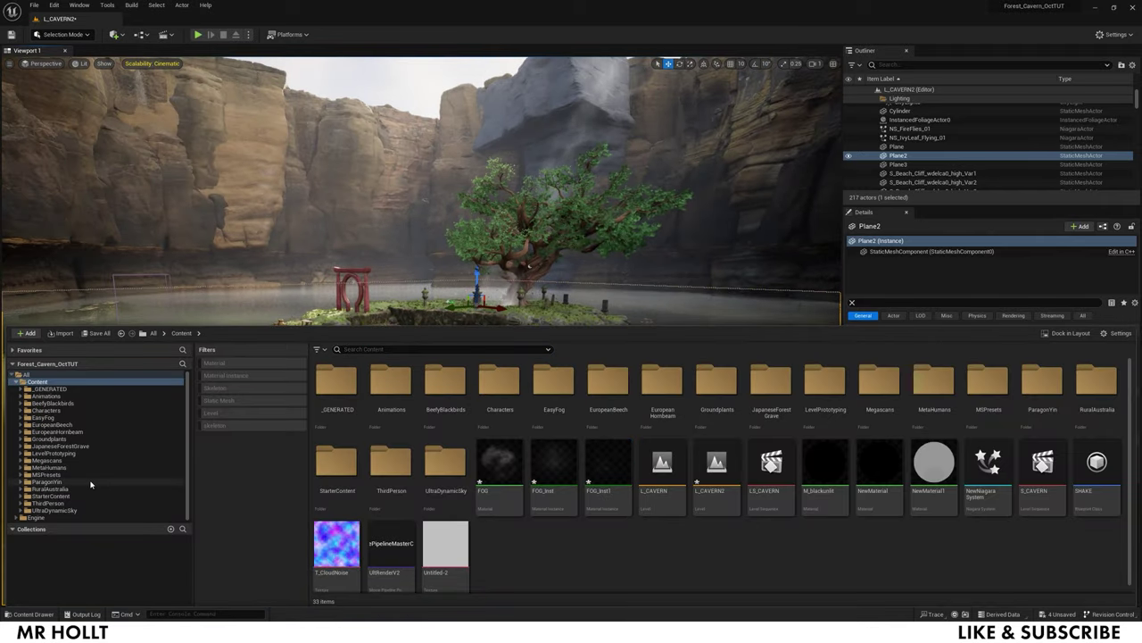
left_click(41, 417)
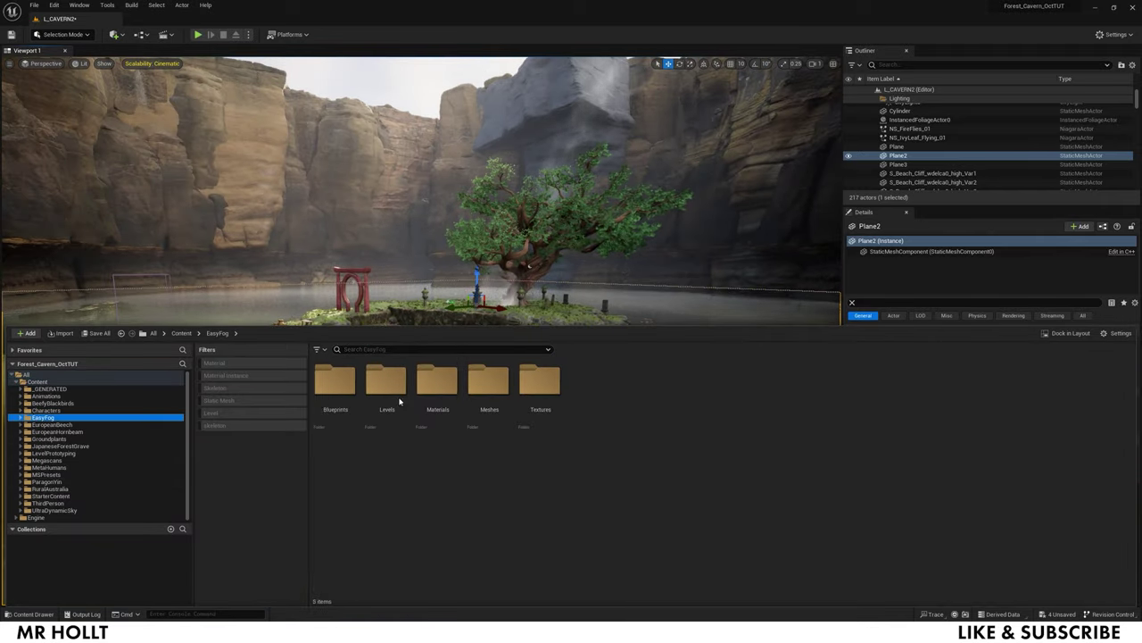
double_click(528, 382)
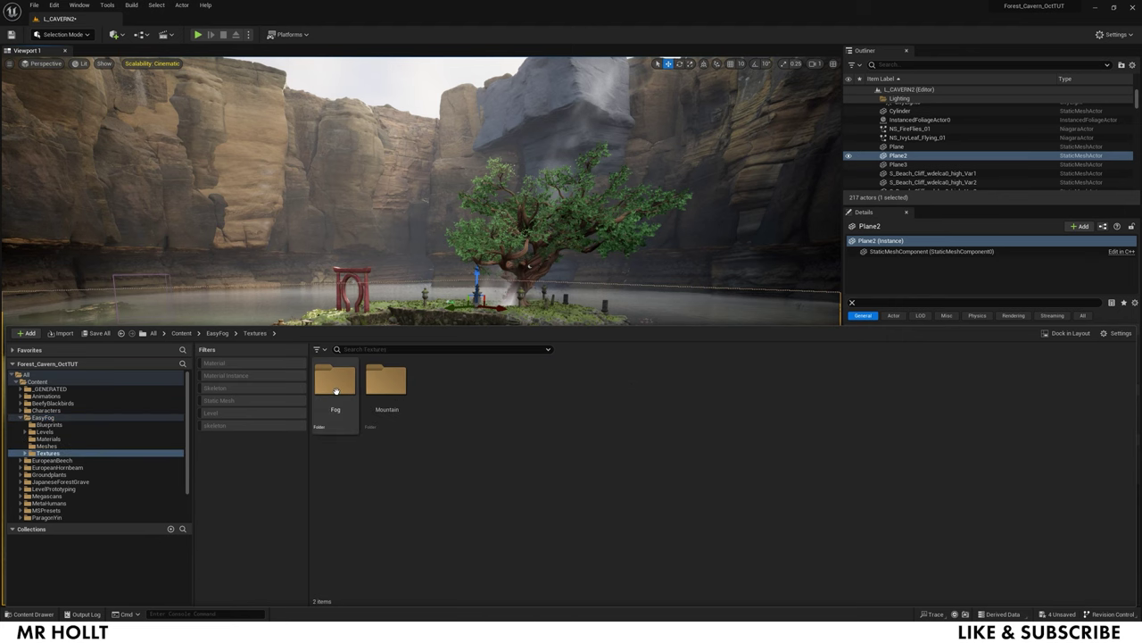
double_click(338, 384)
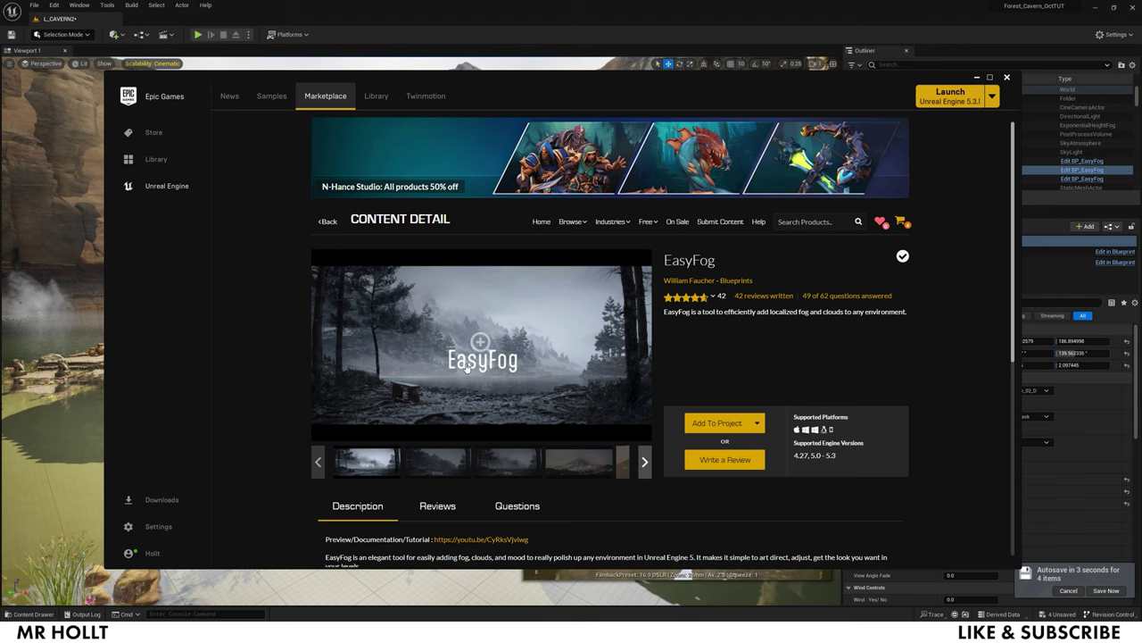
left_click(1005, 78)
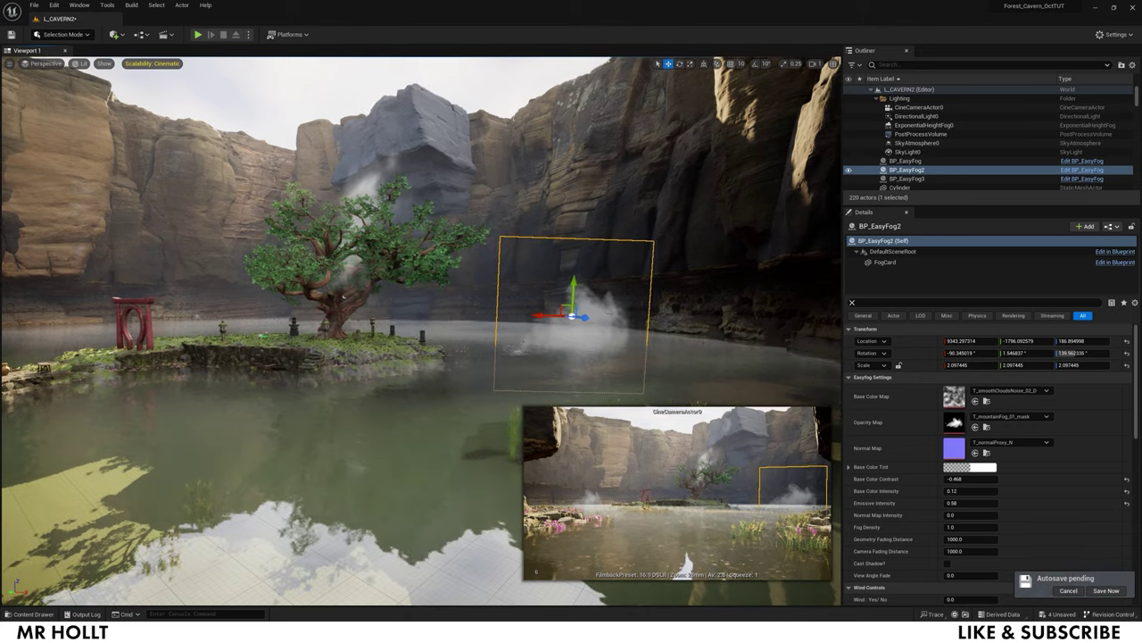
Delete the original unscaled BP_EasyFog actor lying flat over the lake
left_click(625, 223)
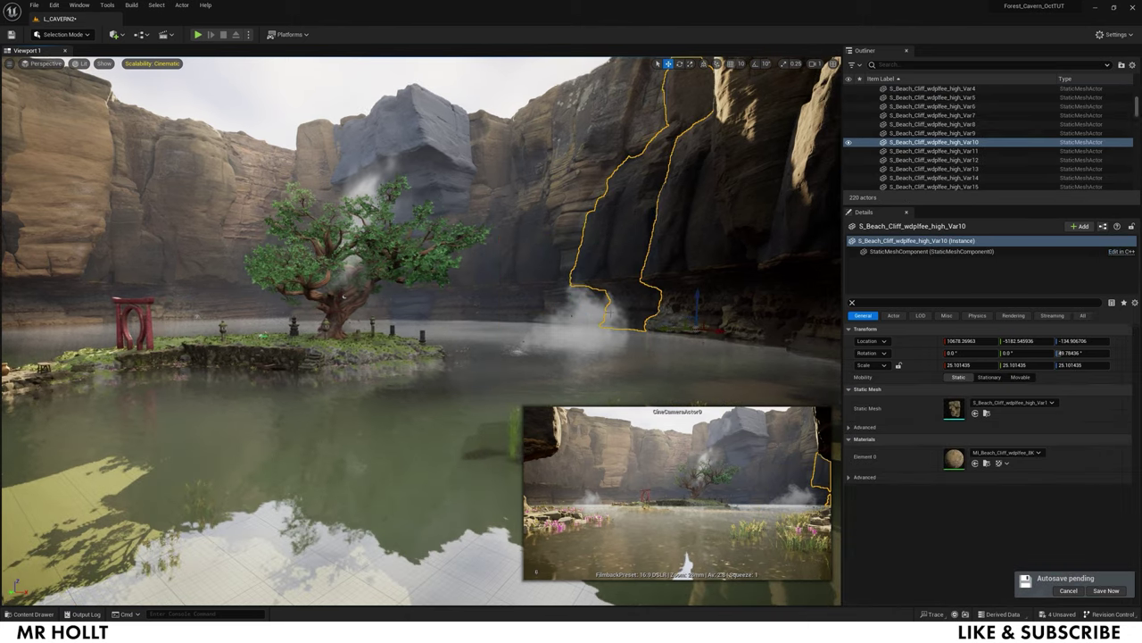
left_click(29, 614)
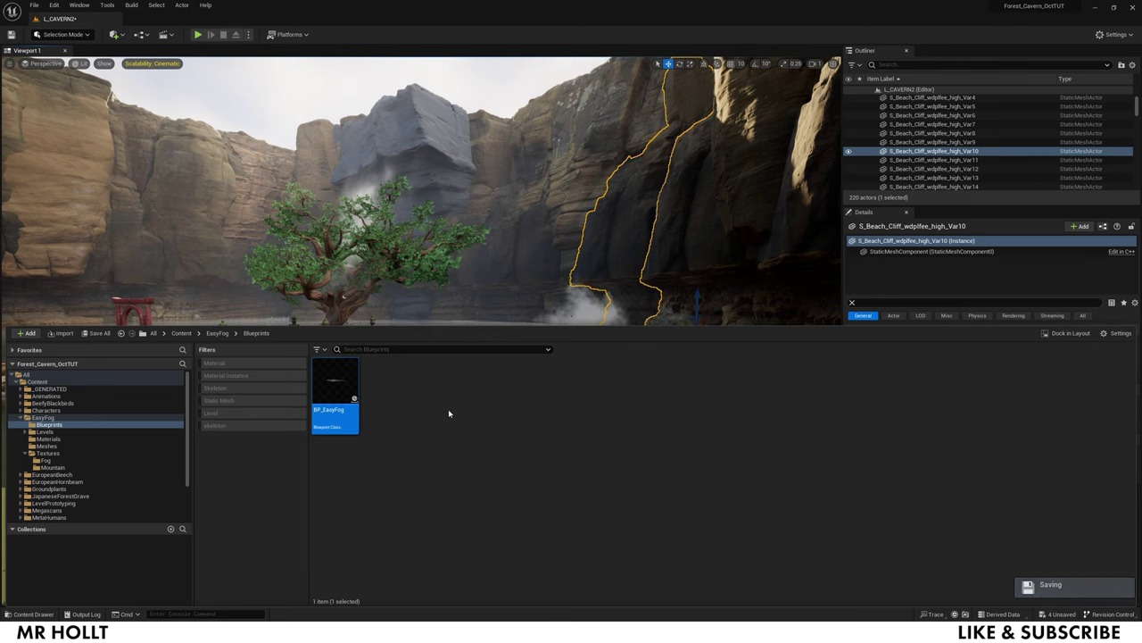
left_click(564, 275)
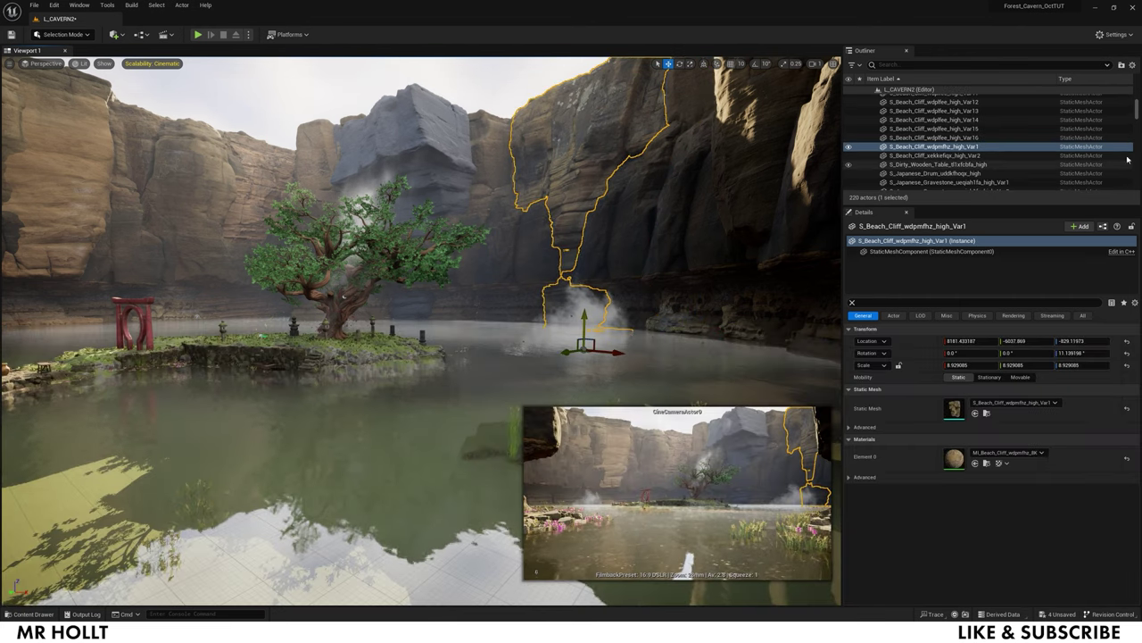
scroll(981, 143, "up", 10)
left_click(907, 161)
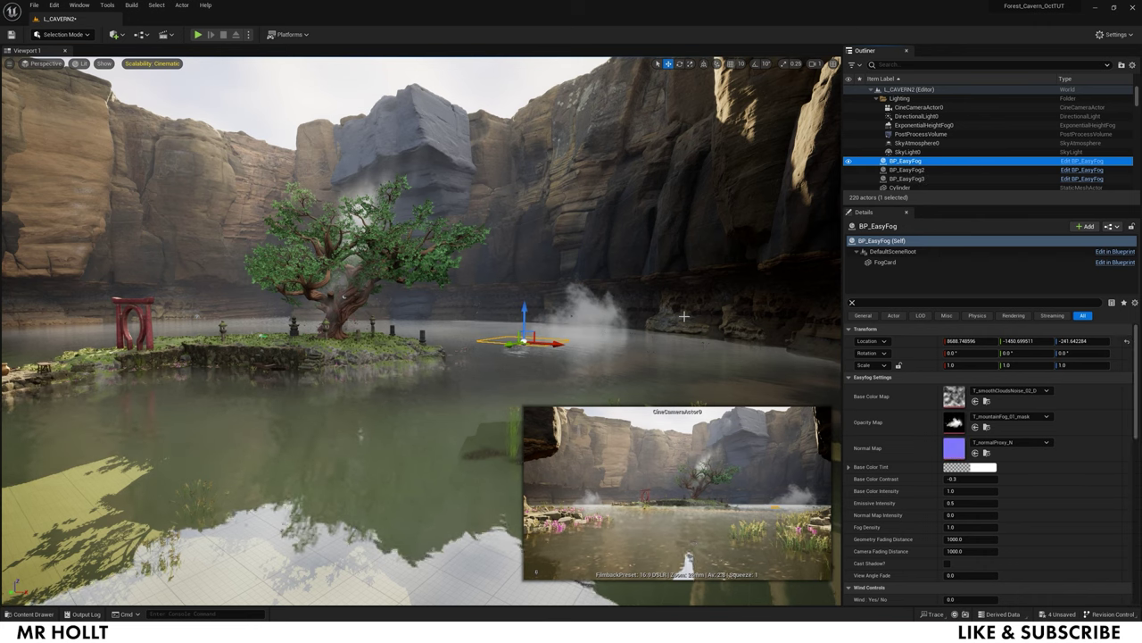
key("Delete")
Select the upright BP_EasyFog2 card and set its Opacity Map to T_mountainFog_06_mask
left_click(908, 163)
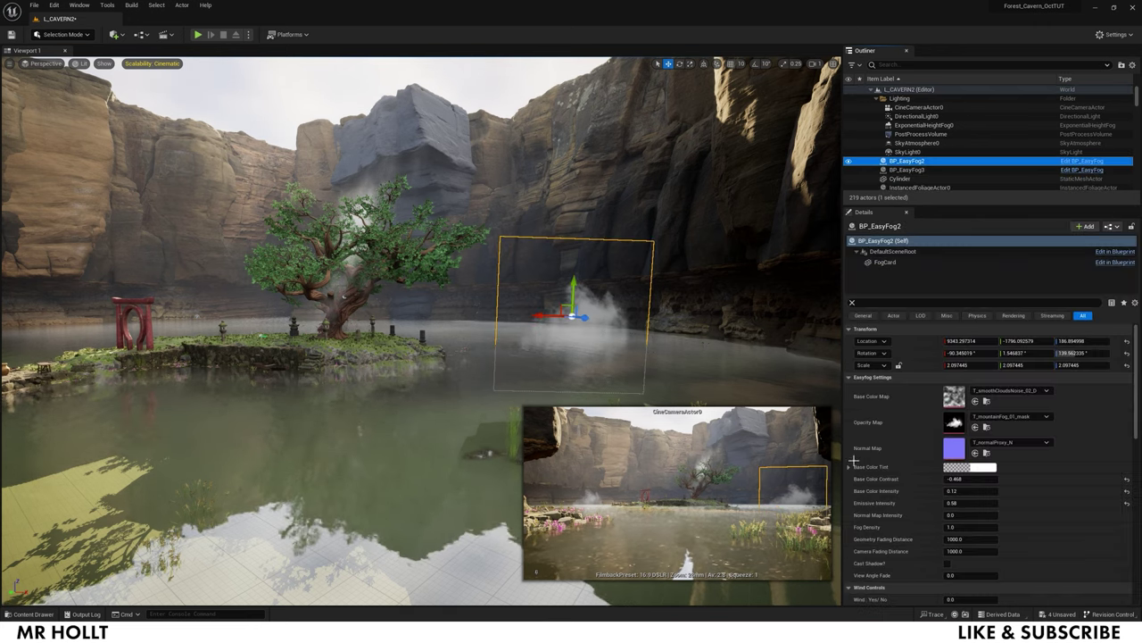
left_click(1047, 416)
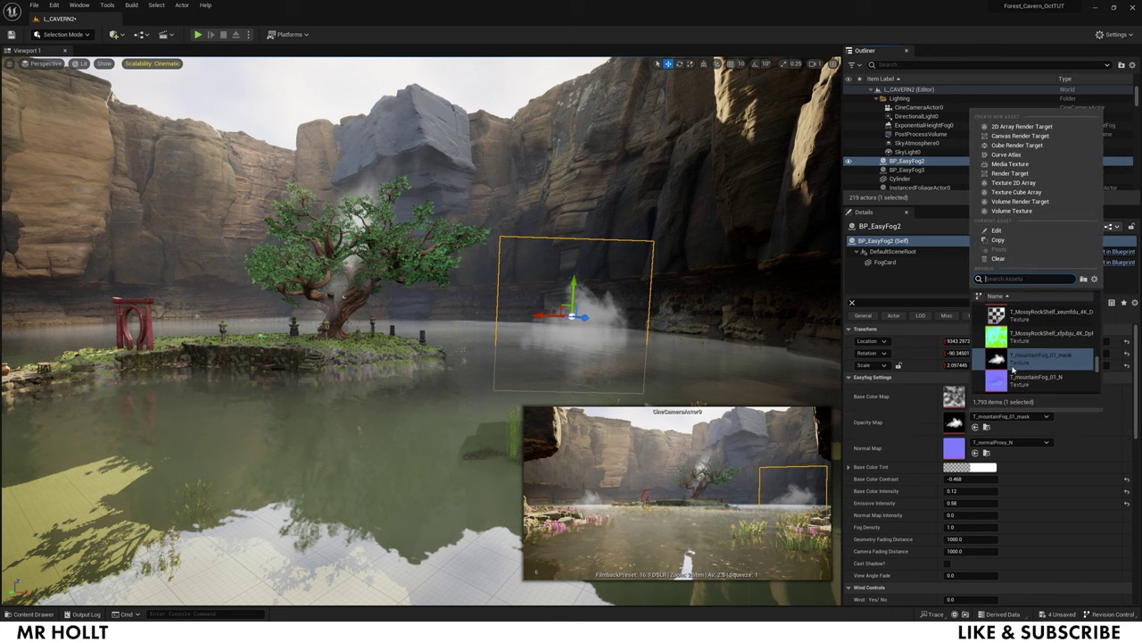
scroll(1016, 367, "down", 2)
scroll(1016, 367, "down", 3)
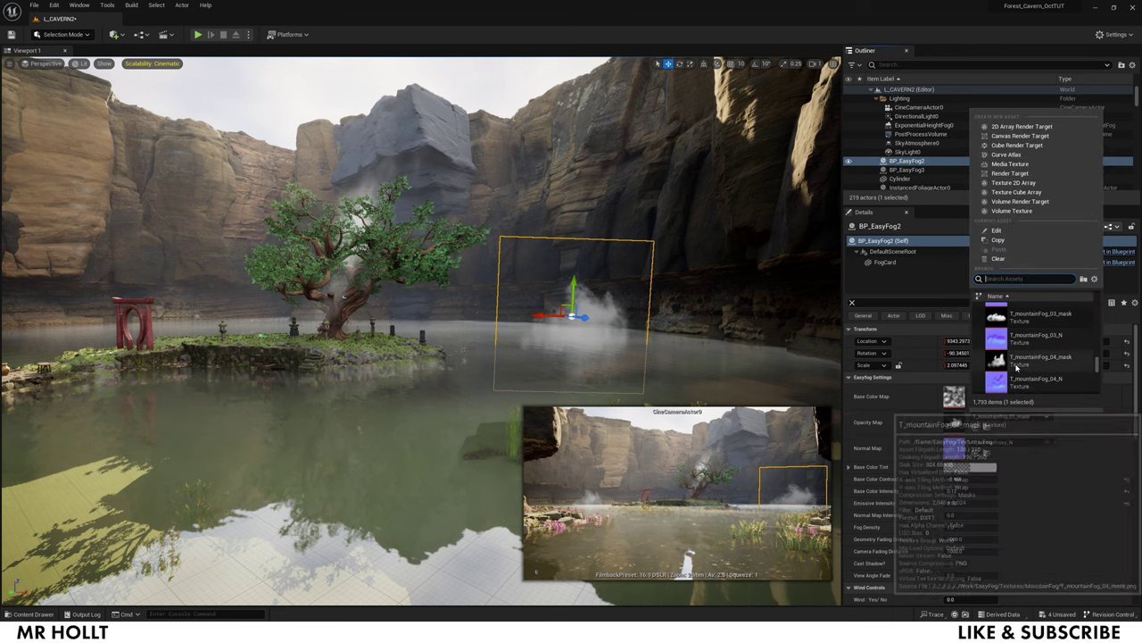
left_click(1003, 375)
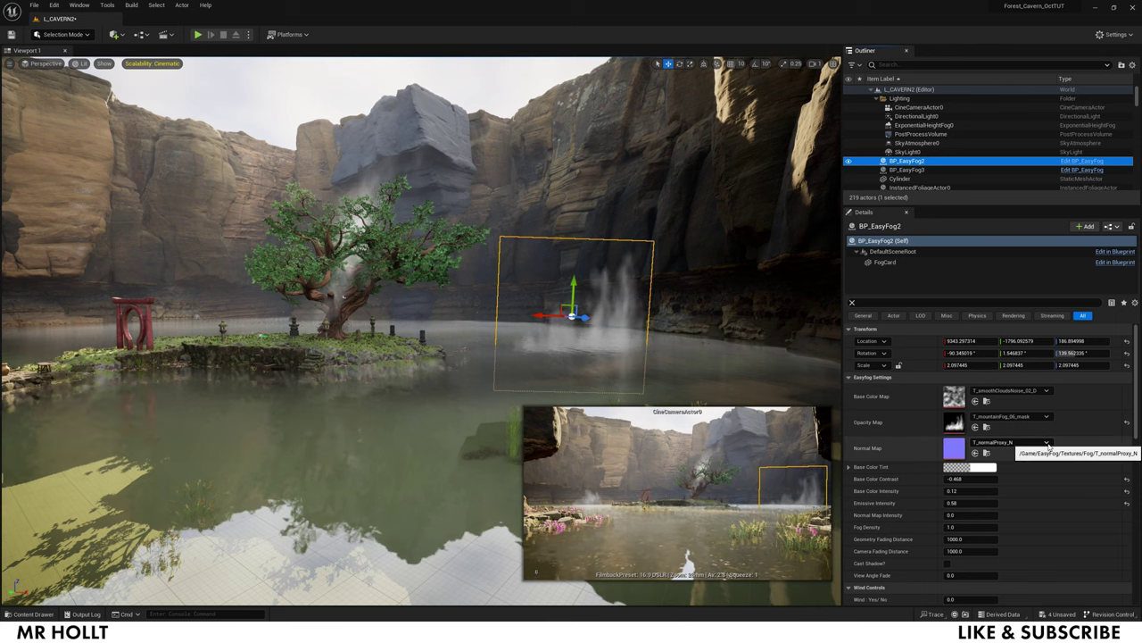
Search the textures for T_mou and assign T_mountainFog_06_N as the BP_EasyFog2 card's Normal Map
left_click(1017, 442)
scroll(1013, 373, "down", 3)
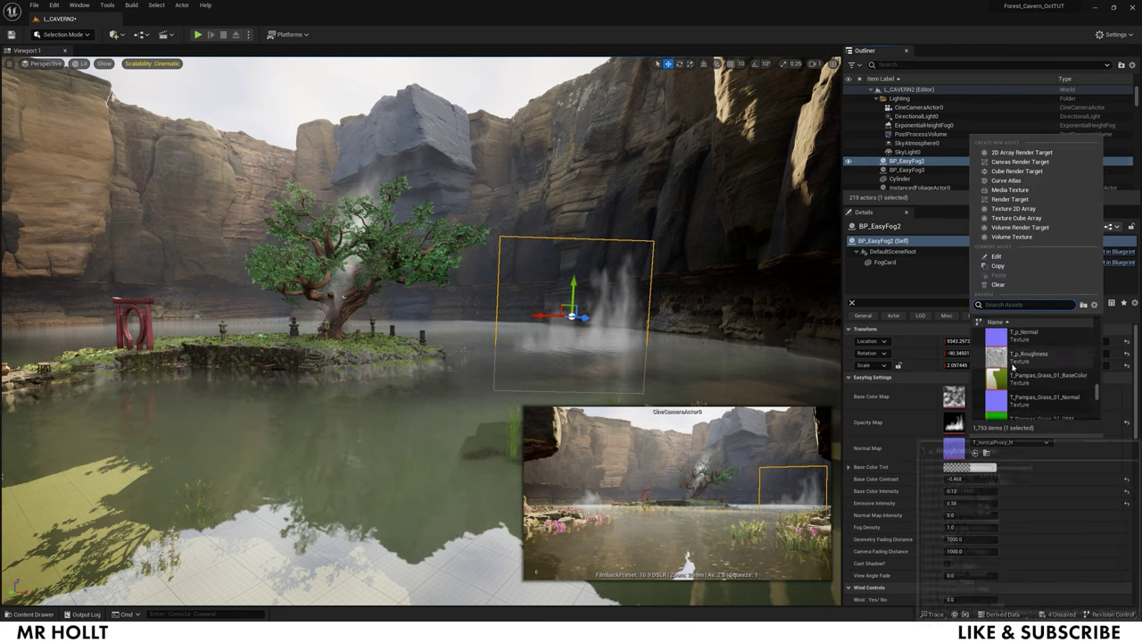
scroll(1012, 368, "down", 10)
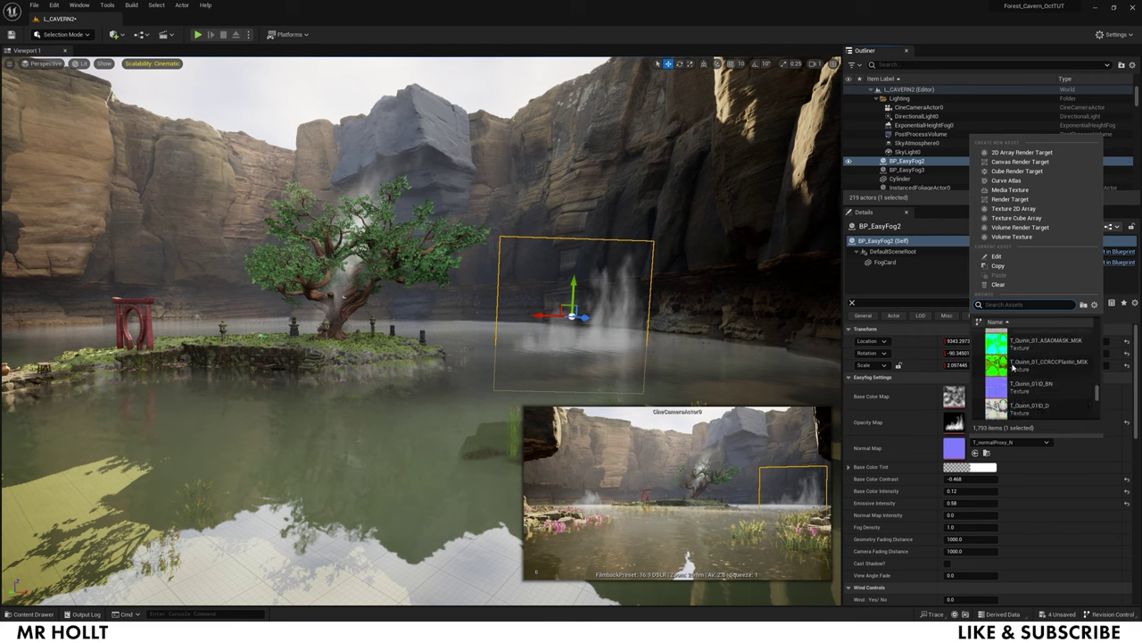
scroll(1012, 367, "down", 5)
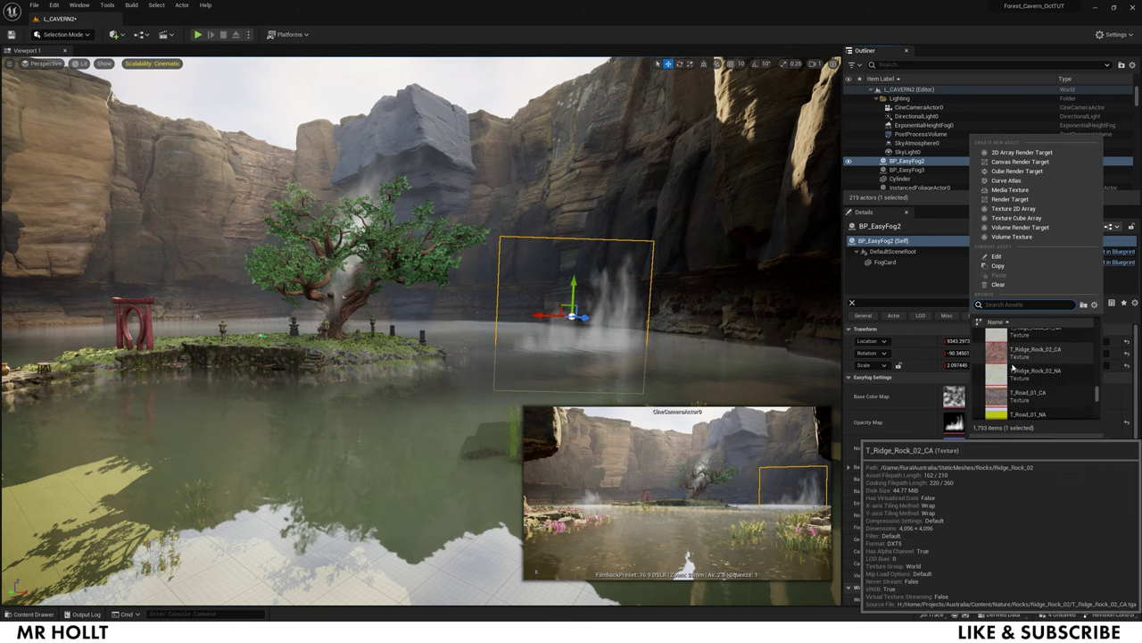
left_click(1053, 466)
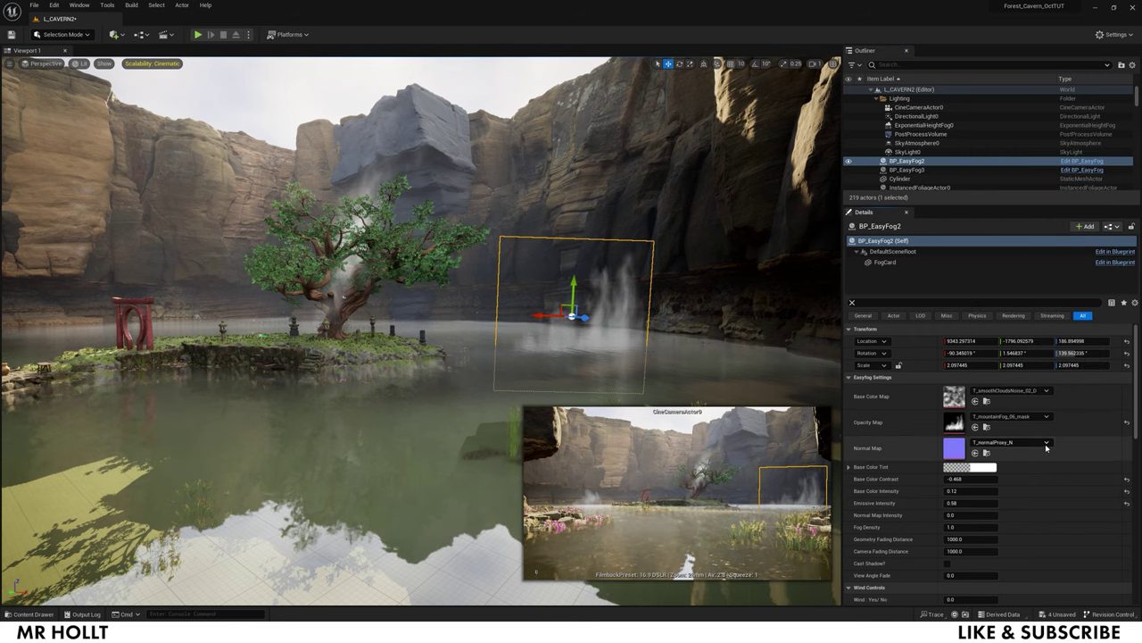
left_click(1047, 444)
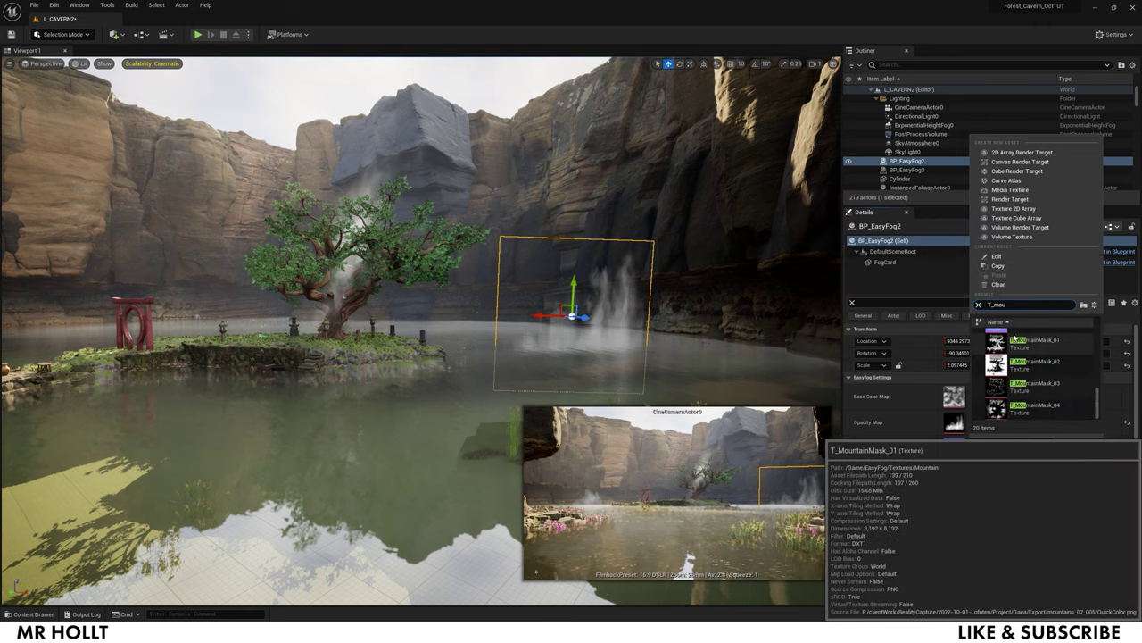
scroll(1025, 359, "up", 5)
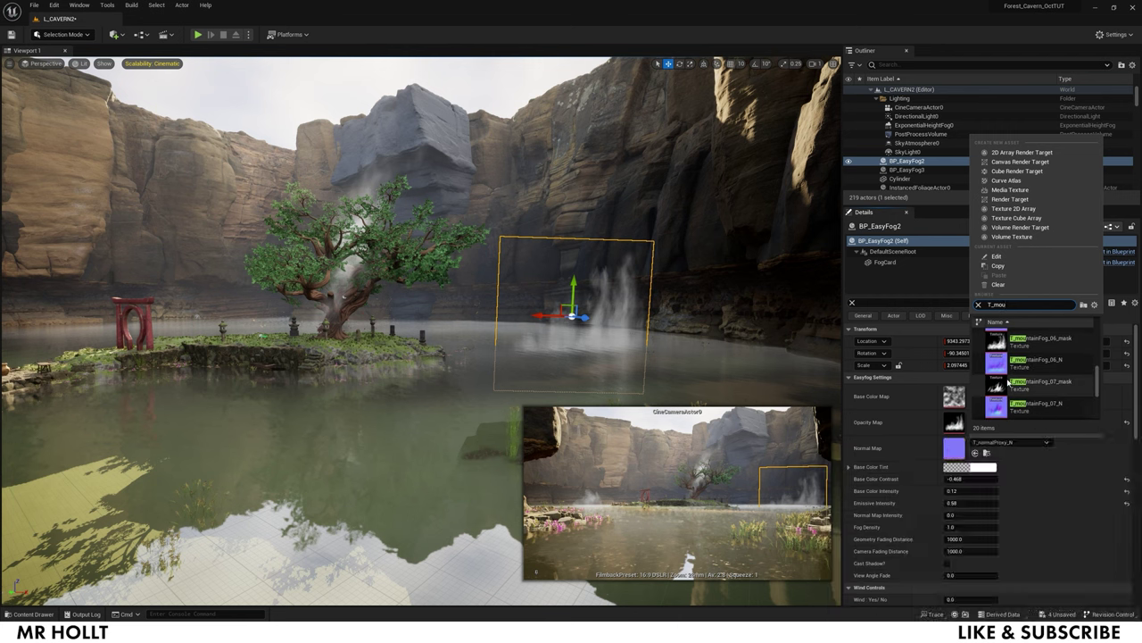
left_click(1027, 362)
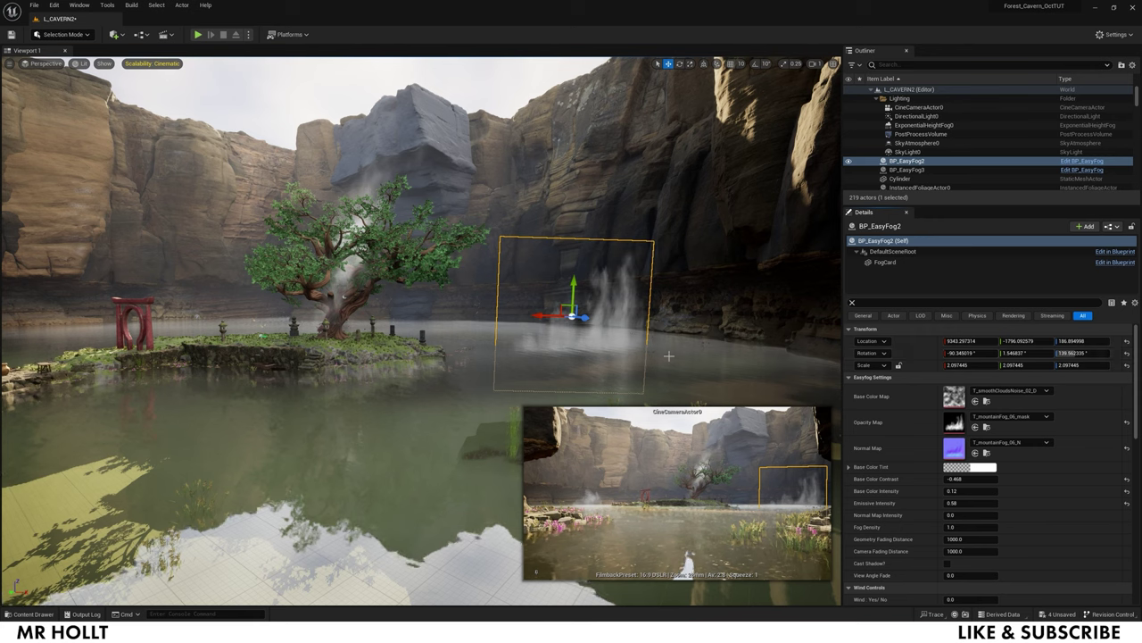
Raise the BP_EasyFog2 card higher above the water and turn on its wind by setting Wind Yes/No to 1
left_click_drag(574, 291, 575, 282)
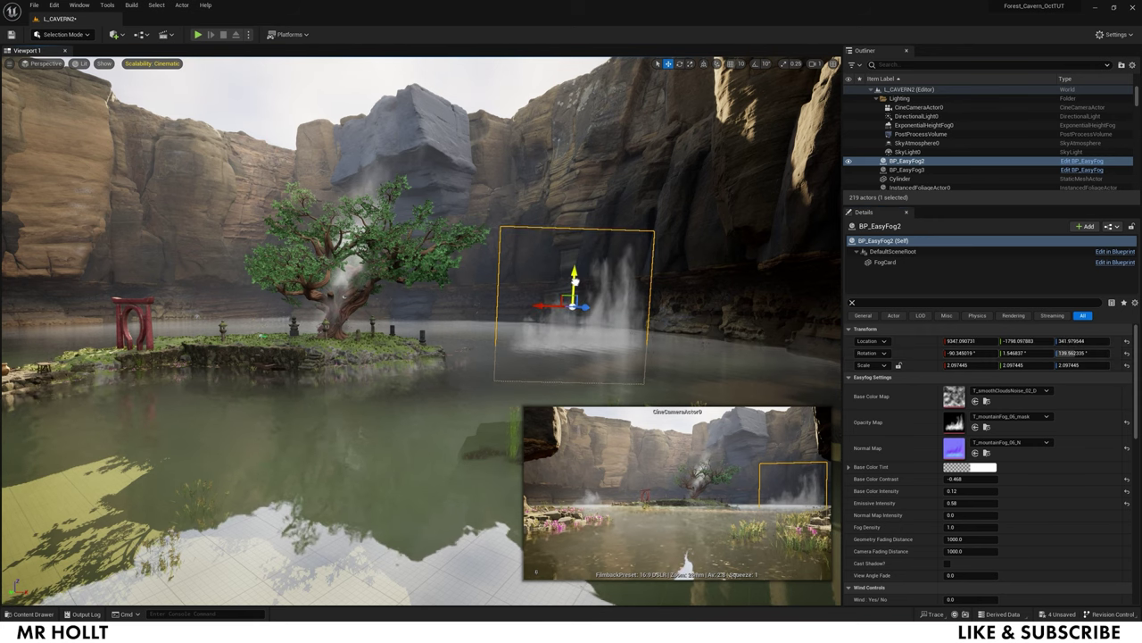
scroll(968, 524, "down", 2)
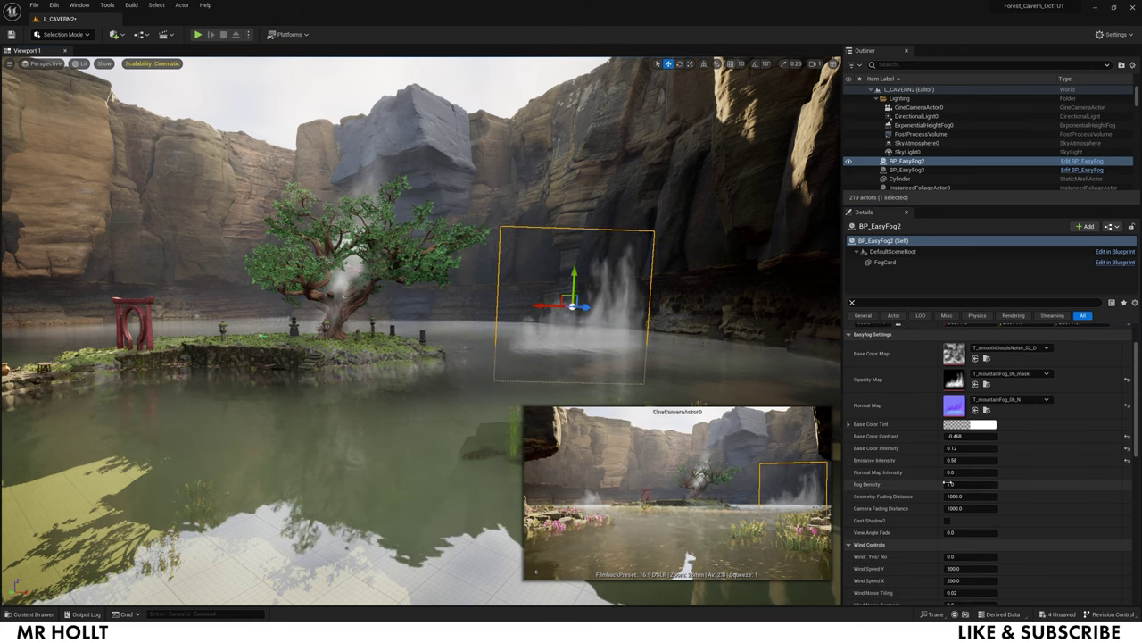
left_click(953, 514)
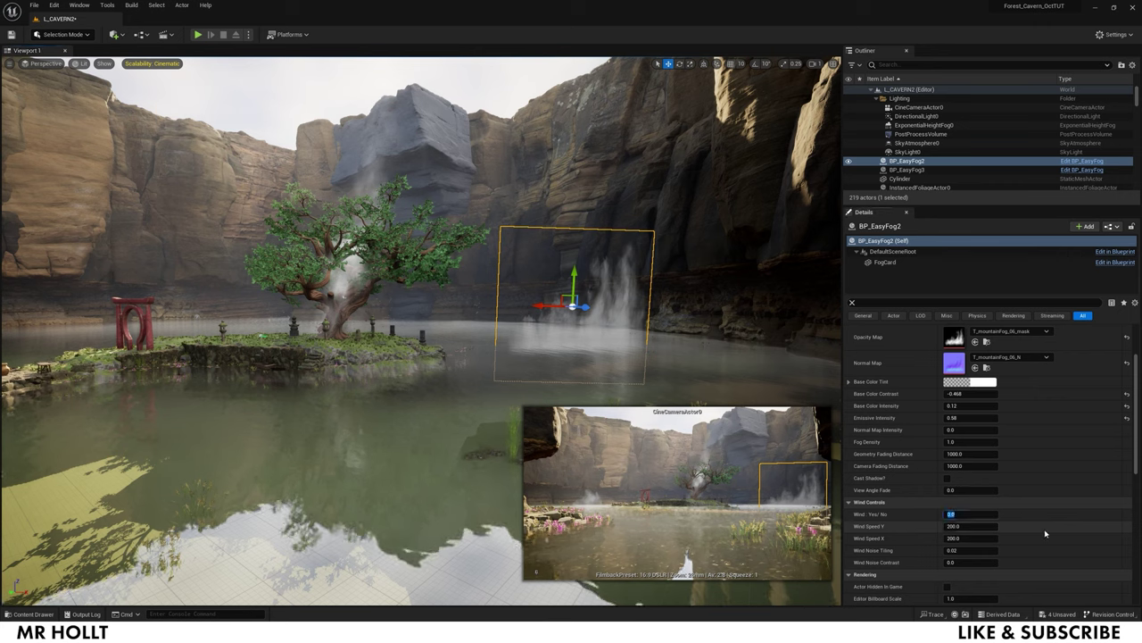
type("1")
key("Return")
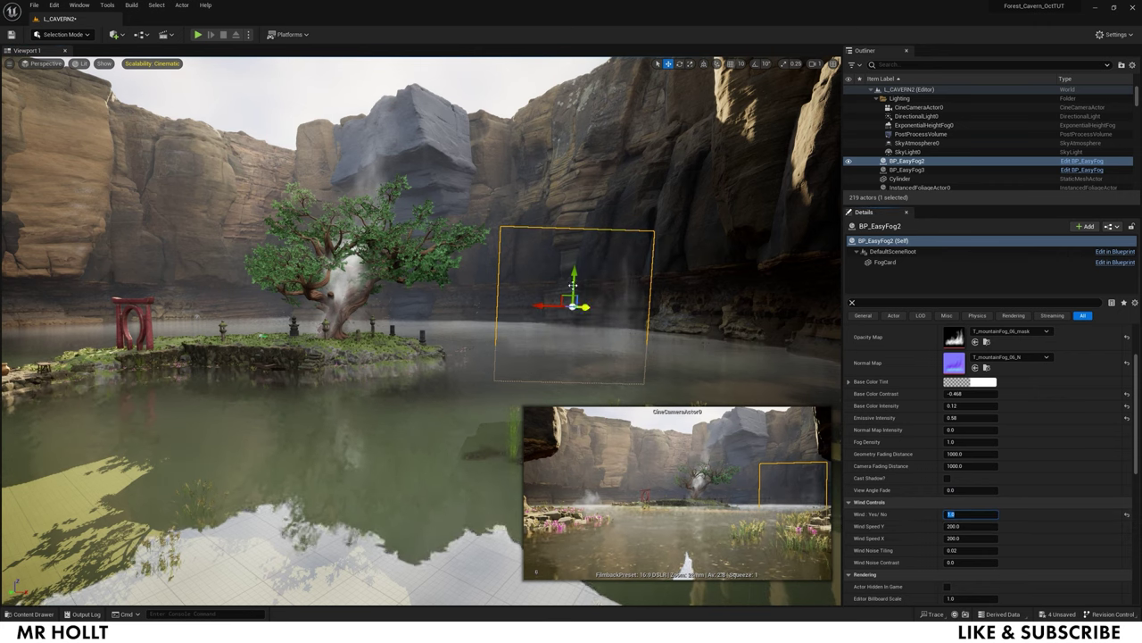
left_click_drag(573, 284, 574, 277)
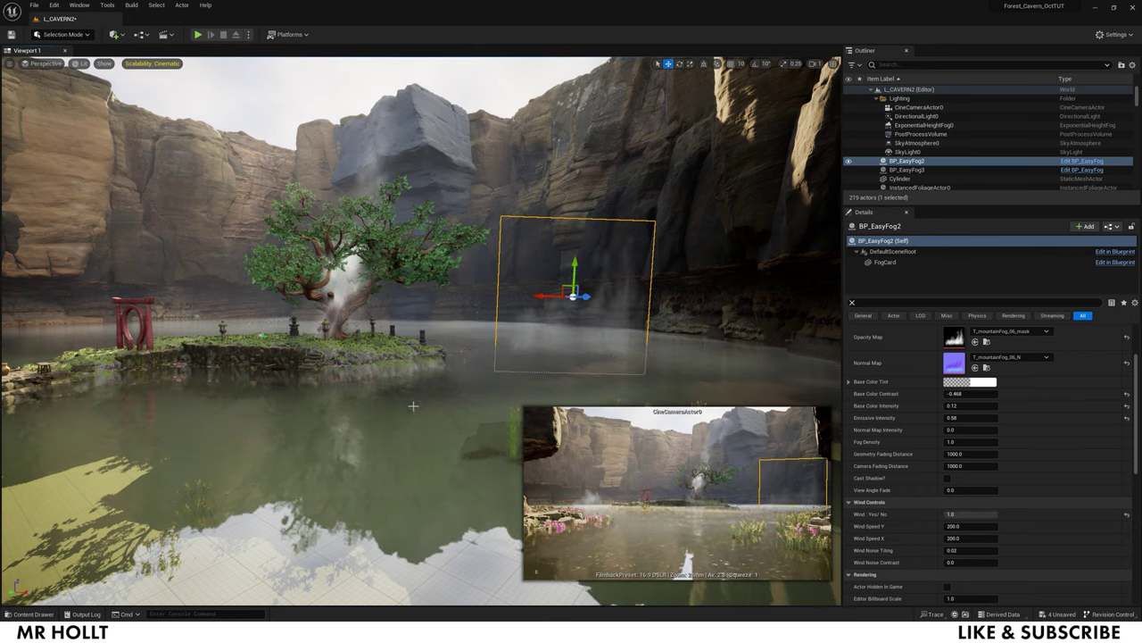
Duplicate the BP_EasyFog2 card and place the copy over the lake behind the tree island
left_click(560, 316)
left_click(573, 296)
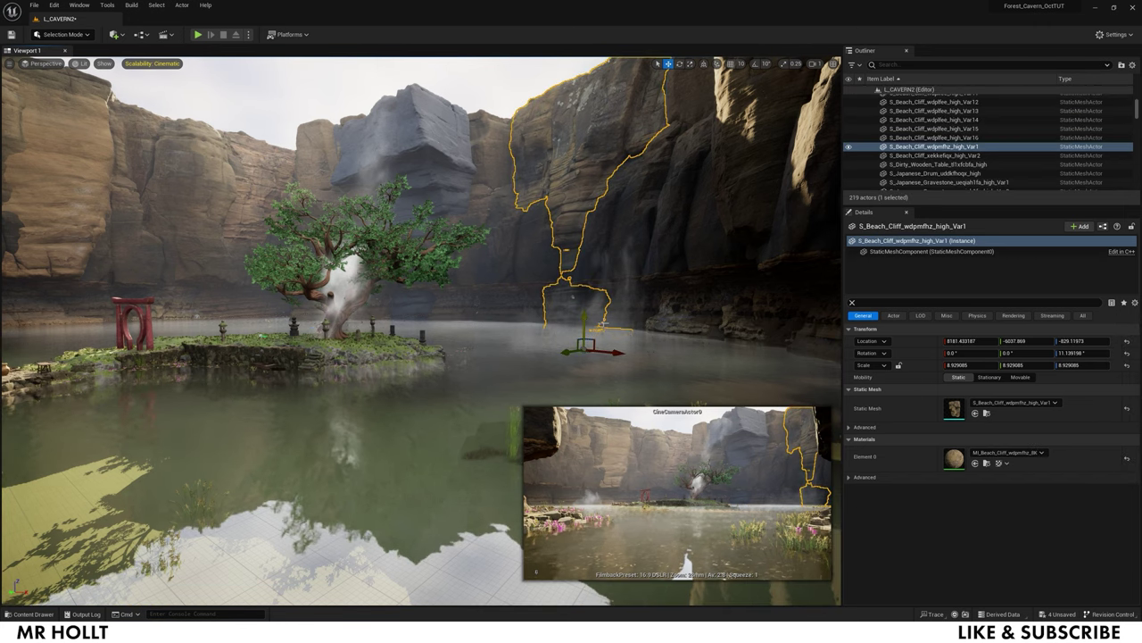
left_click(606, 321)
scroll(964, 129, "up", 8)
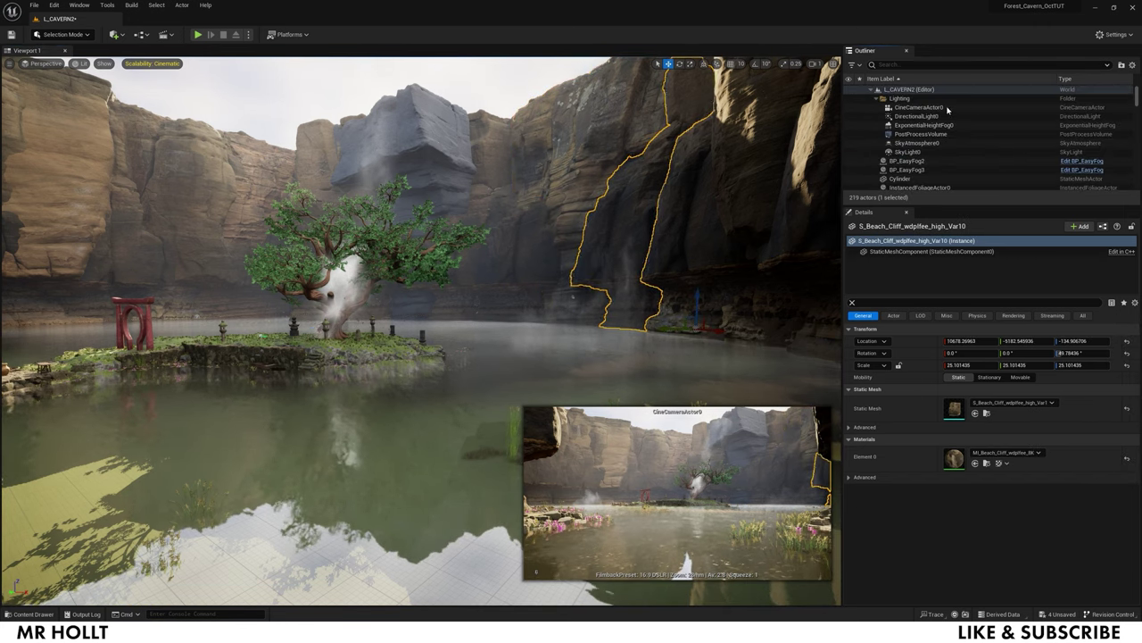
left_click(917, 163)
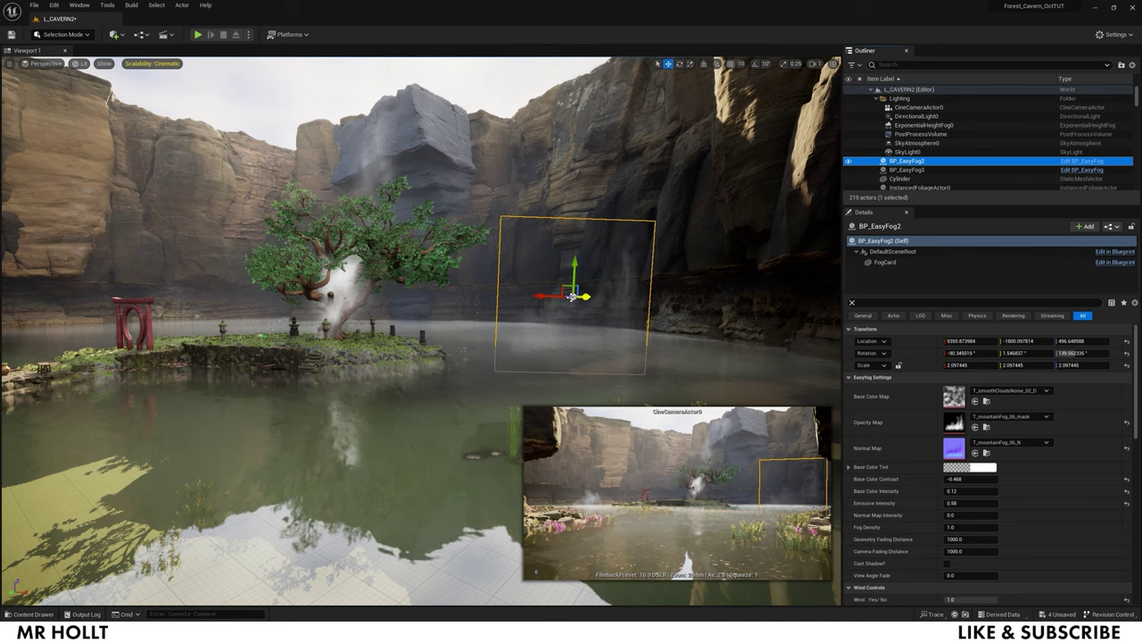
left_click_drag(572, 296, 456, 288, "alt")
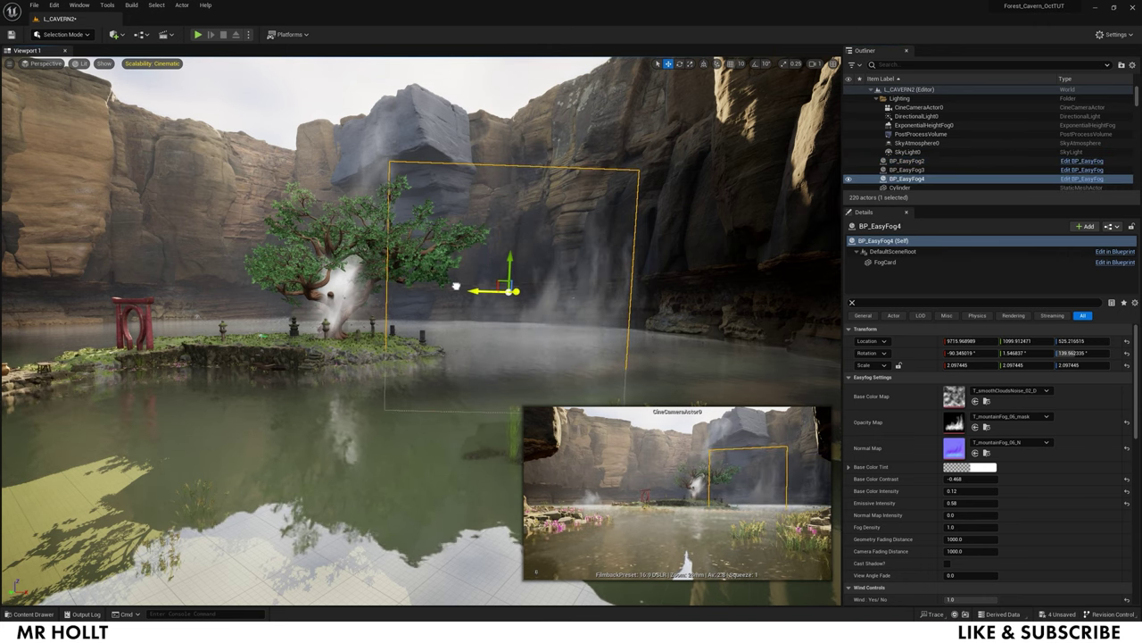
right_click_drag(456, 289, 456, 339)
left_click_drag(561, 207, 505, 120)
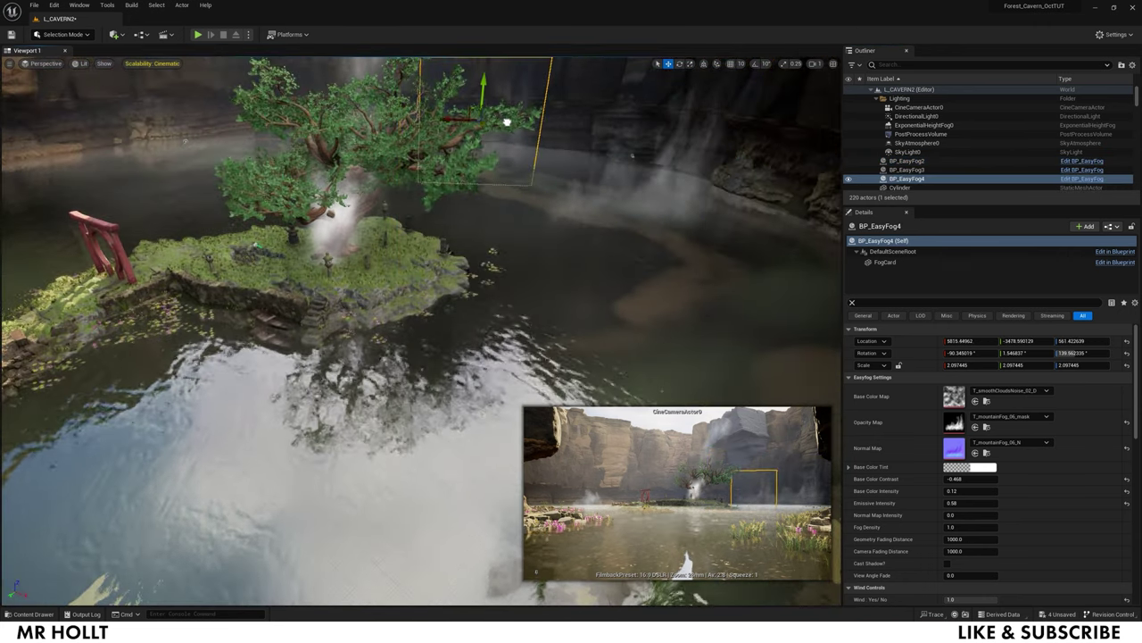
Select the BP_EasyFog3 card near the cliffs beyond the torii gate and scale it up uniformly
left_click(633, 155)
right_click_drag(633, 155, 520, 155)
left_click(294, 116)
right_click_drag(295, 116, 224, 116)
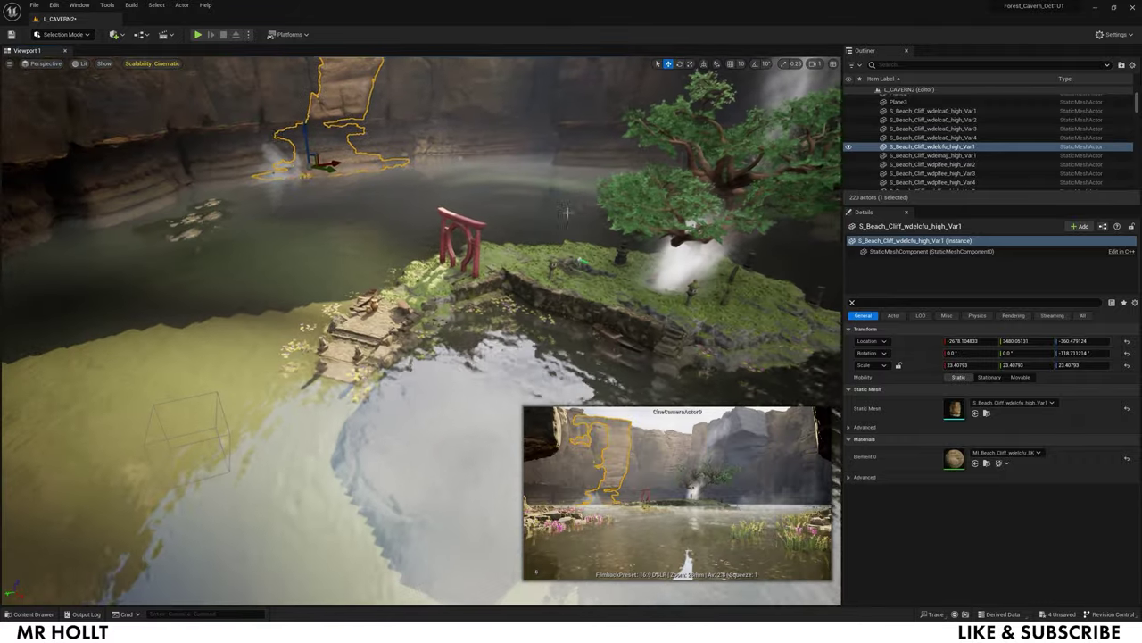
scroll(1135, 105, "up", 3)
left_click(906, 179)
left_click(906, 169)
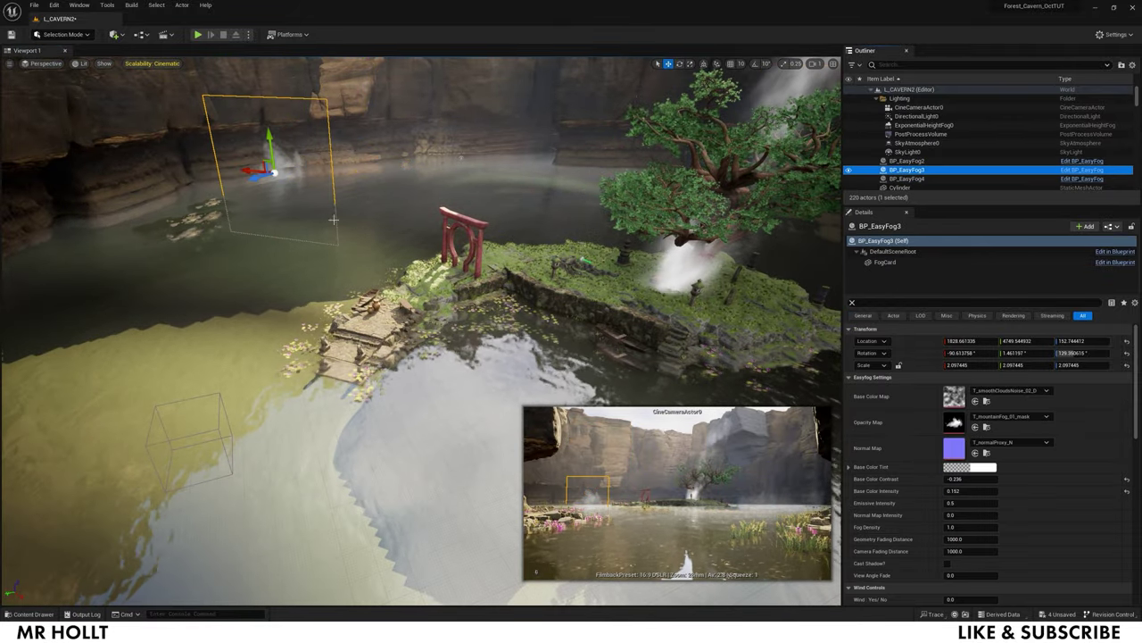
key("r")
left_click_drag(277, 176, 340, 134)
Duplicate the enlarged fog card and place the copy over the water nearer the overhanging cliff
key("w")
left_click_drag(267, 183, 40, 281)
key("w")
key("r")
left_click(292, 166)
left_click(473, 125)
right_click_drag(473, 125, 375, 134)
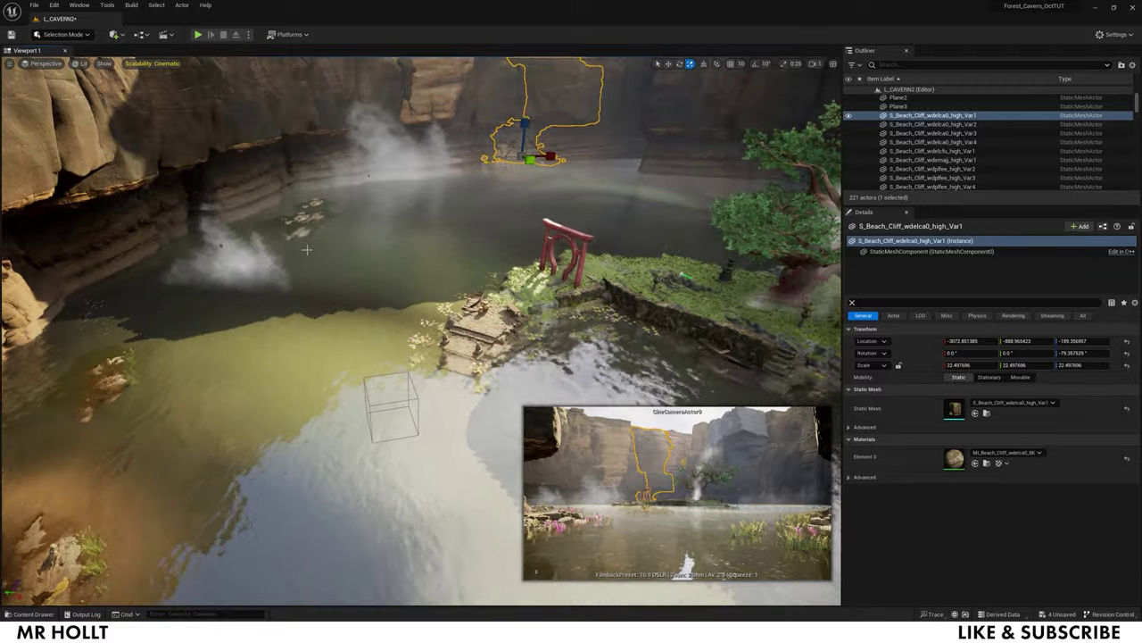
Set Wind Yes/No to 1 on the BP_EasyFog3 card, and select its copy near the overhanging cliff
left_click(571, 179)
left_click_drag(1136, 100, 1136, 81)
left_click(906, 169)
scroll(982, 428, "down", 5)
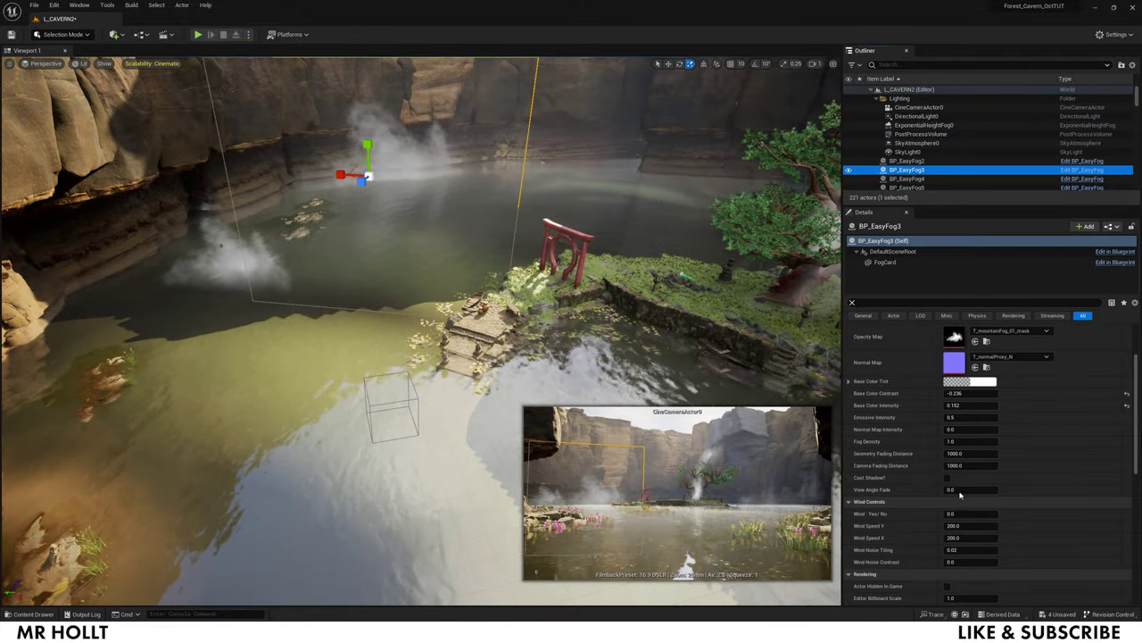
type("1")
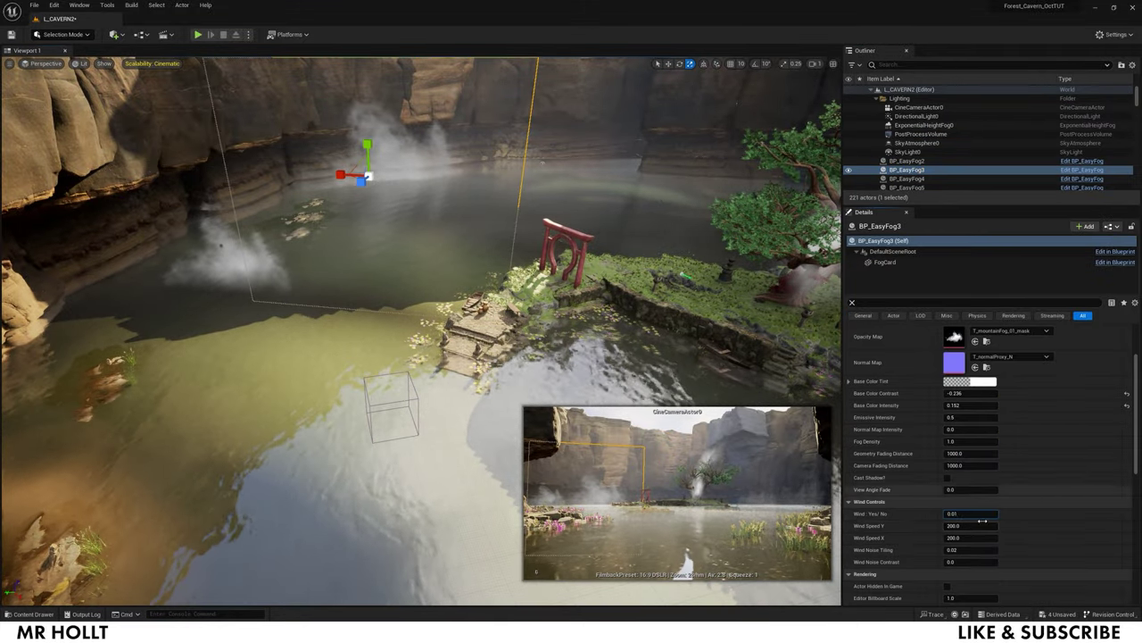
left_click(912, 179)
left_click(908, 169)
left_click(906, 161)
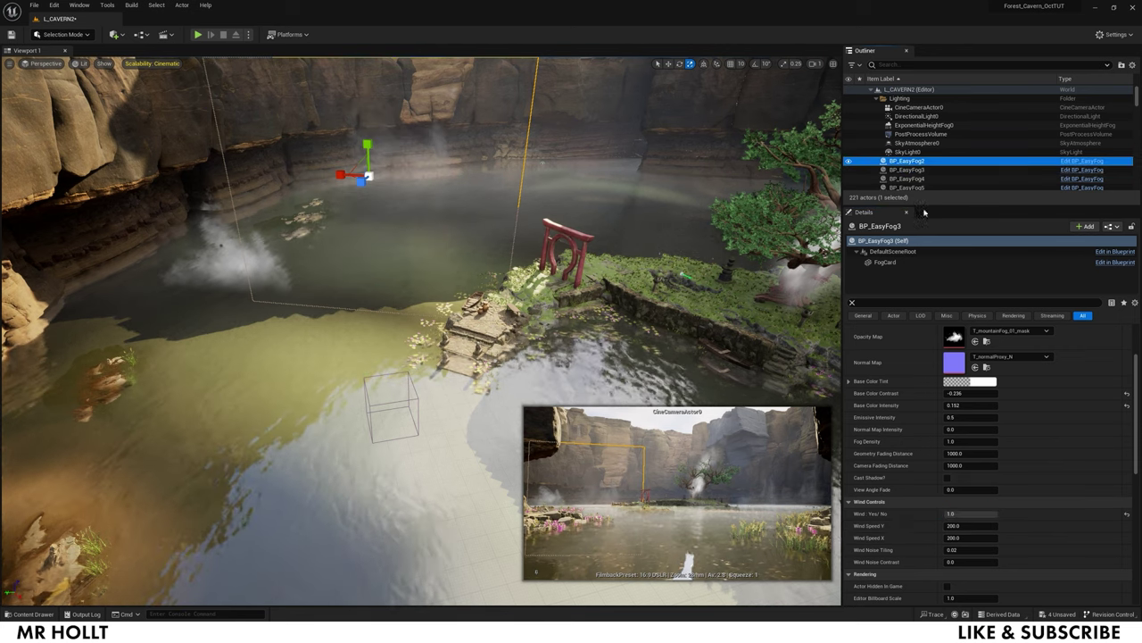
left_click(905, 187)
Open the FOG_Inst1 material instance of the light shaft cylinder and adjust its Cloud Contrast
left_click(518, 184)
right_click_drag(518, 184, 656, 134)
key("s")
left_click(519, 184)
scroll(915, 158, "up", 8)
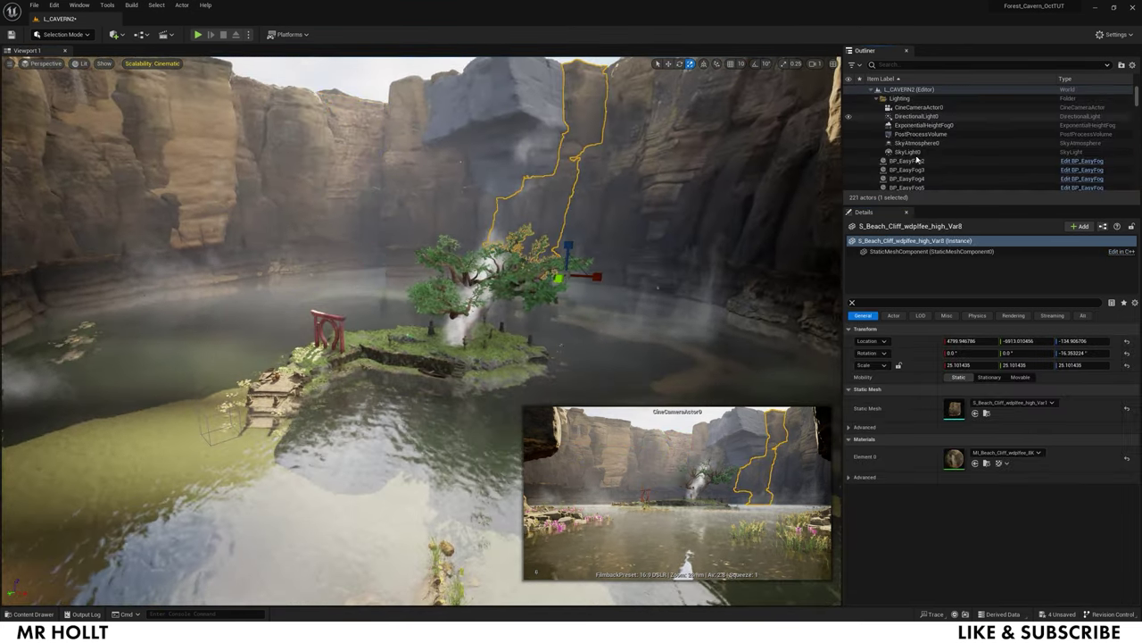
left_click(916, 169)
scroll(916, 170, "down", 3)
left_click(916, 166)
left_click(912, 158)
double_click(954, 458)
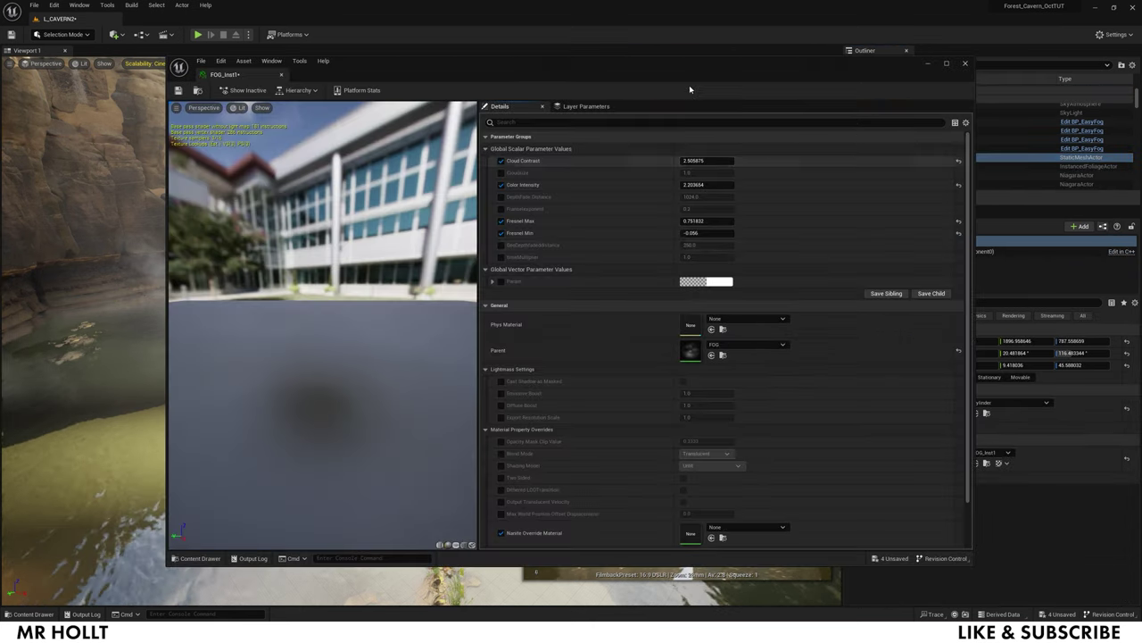
left_click_drag(689, 73, 385, 273)
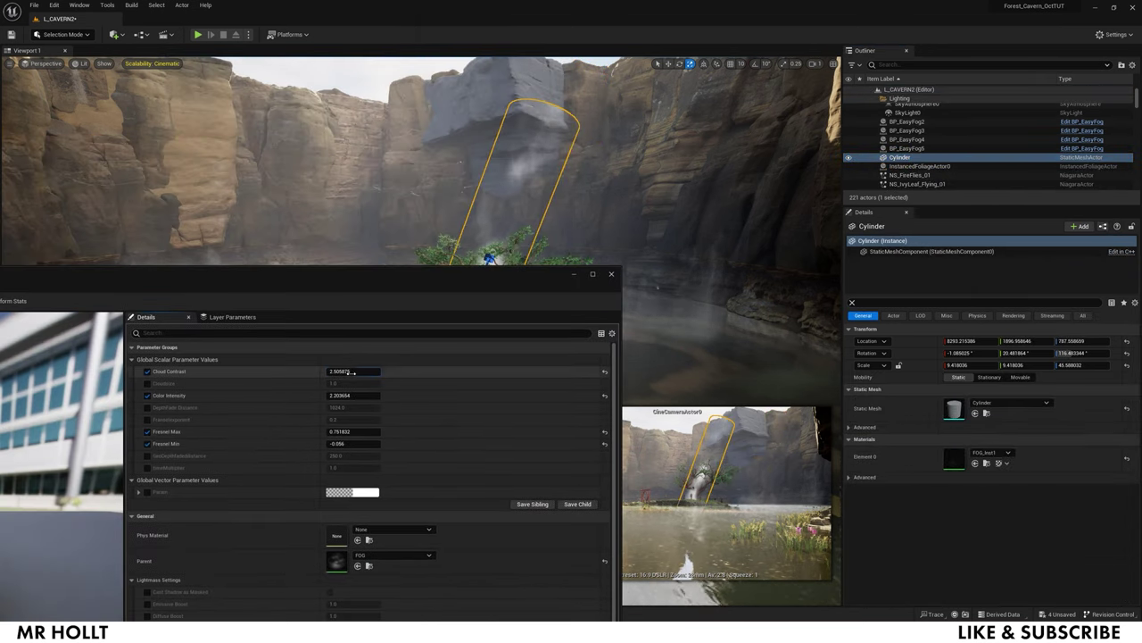
left_click_drag(353, 372, 330, 396)
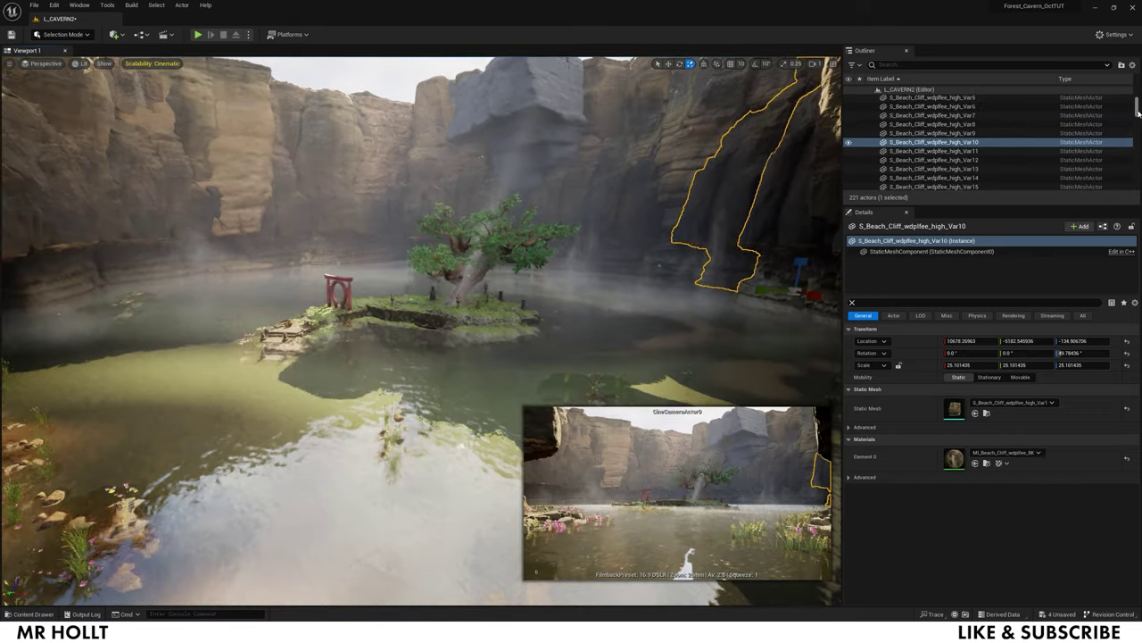
Select CineCameraActor0 in the Lighting folder and pilot it so the viewport looks through the camera
scroll(928, 143, "up", 5)
left_click(927, 108)
key("ctrl+shift+p")
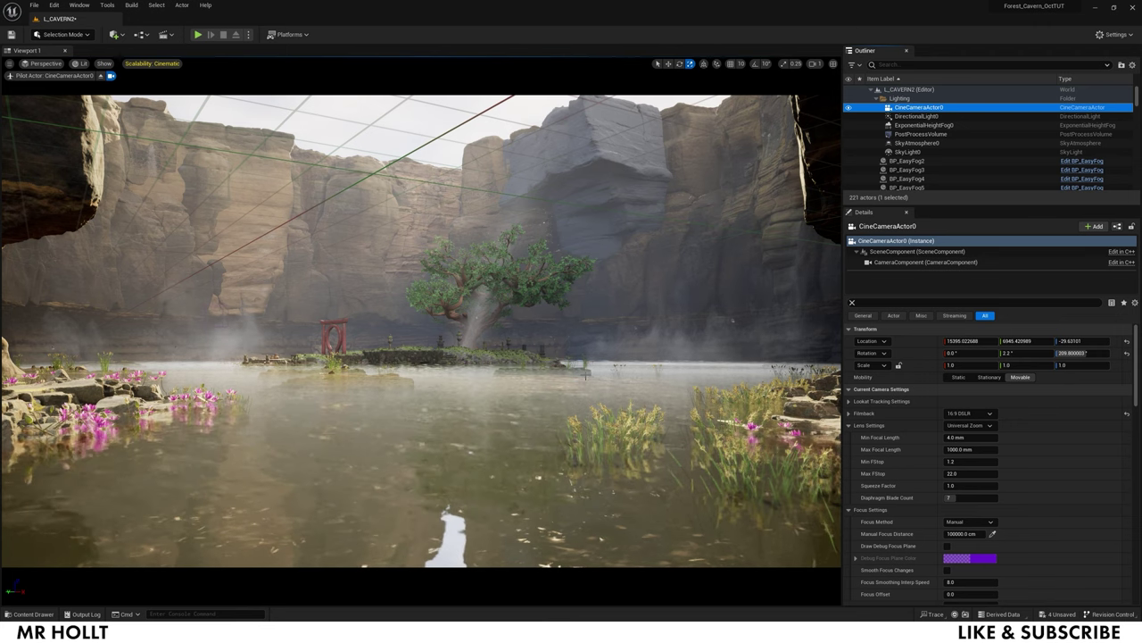
Create a level sequence saved as NewLevelSequence and add CineCameraActor0 to it as a track
left_click(169, 34)
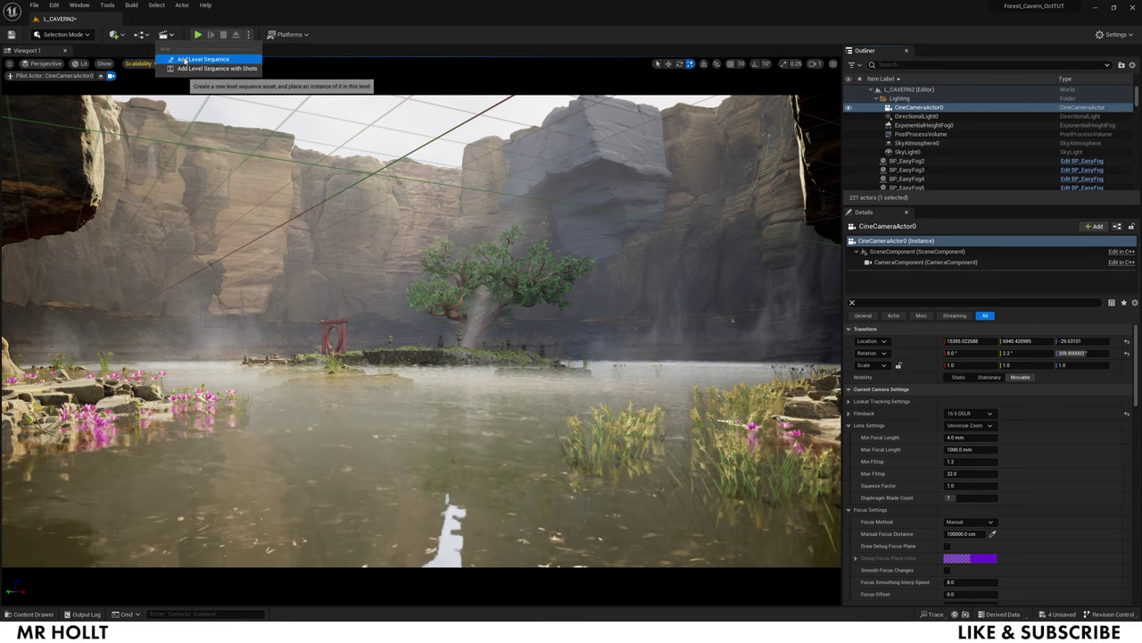
left_click(203, 59)
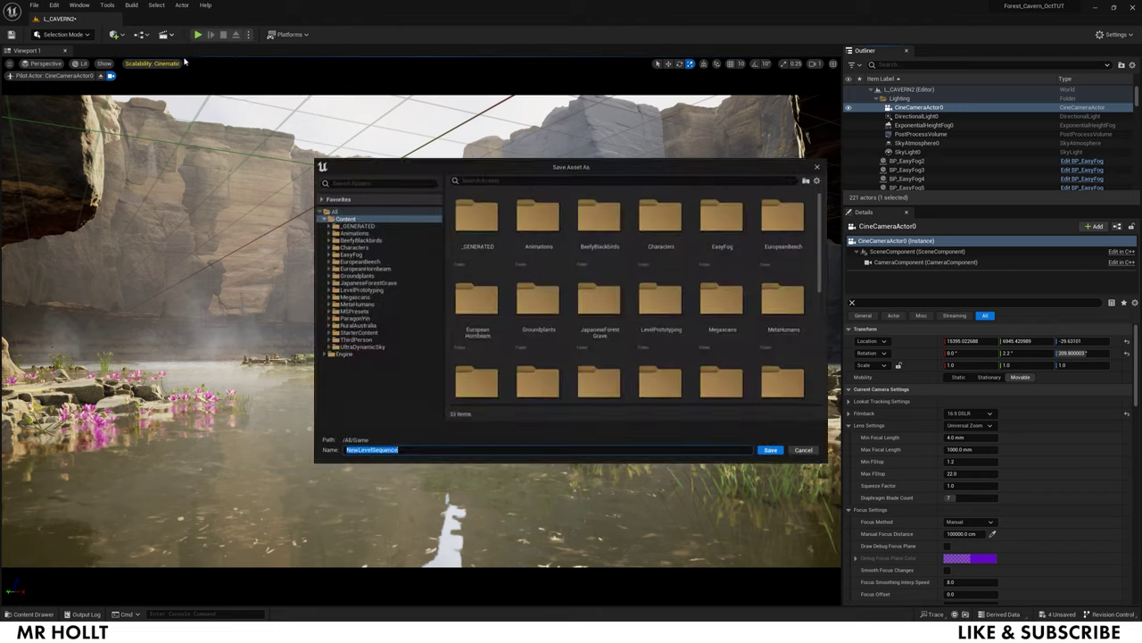
left_click(768, 451)
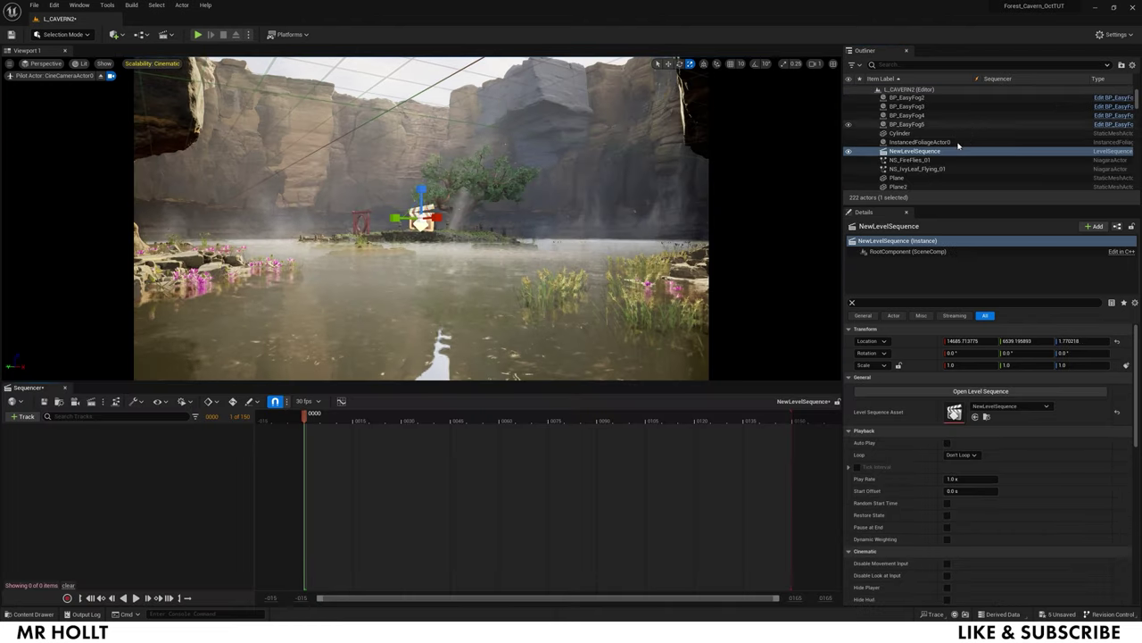
left_click(26, 417)
mouse_move(45, 431)
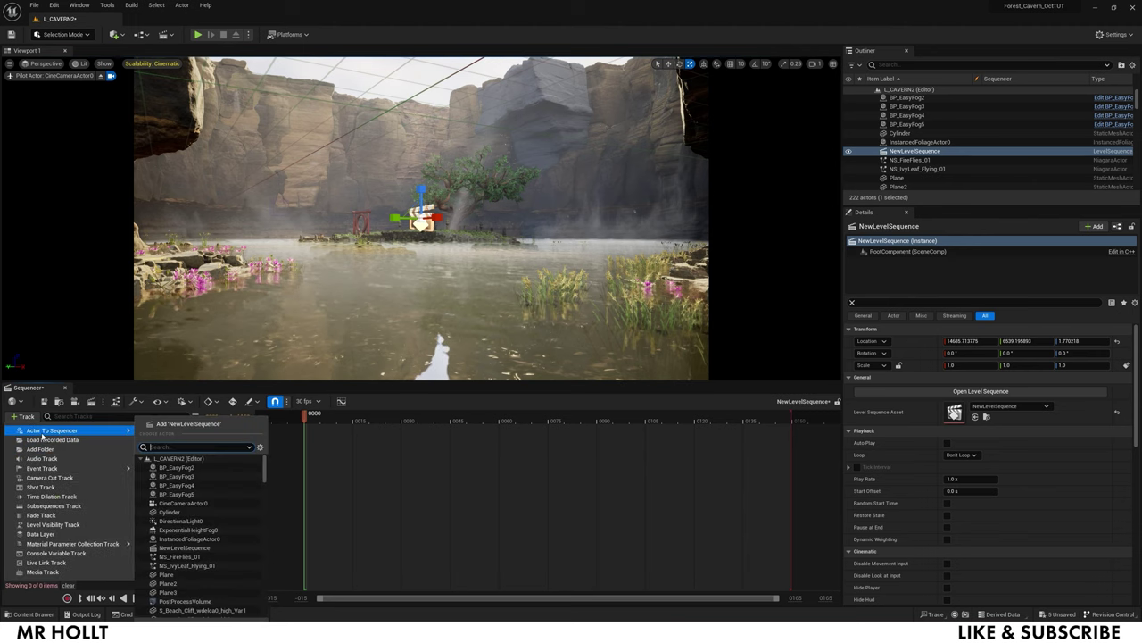
left_click(174, 503)
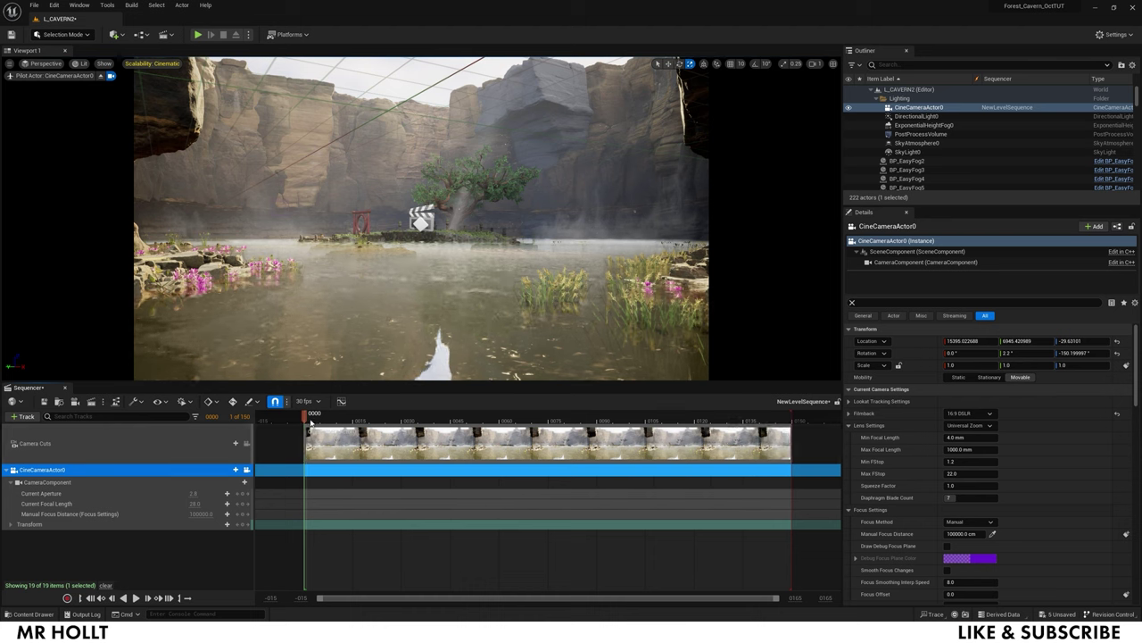
Keyframe the camera's Transform at frame 0 and, after moving it forward toward the island, at frame 150, and play back the move
mouse_move(311, 418)
left_mouse_down()
mouse_move(646, 418)
mouse_move(318, 418)
mouse_move(301, 432)
left_mouse_up()
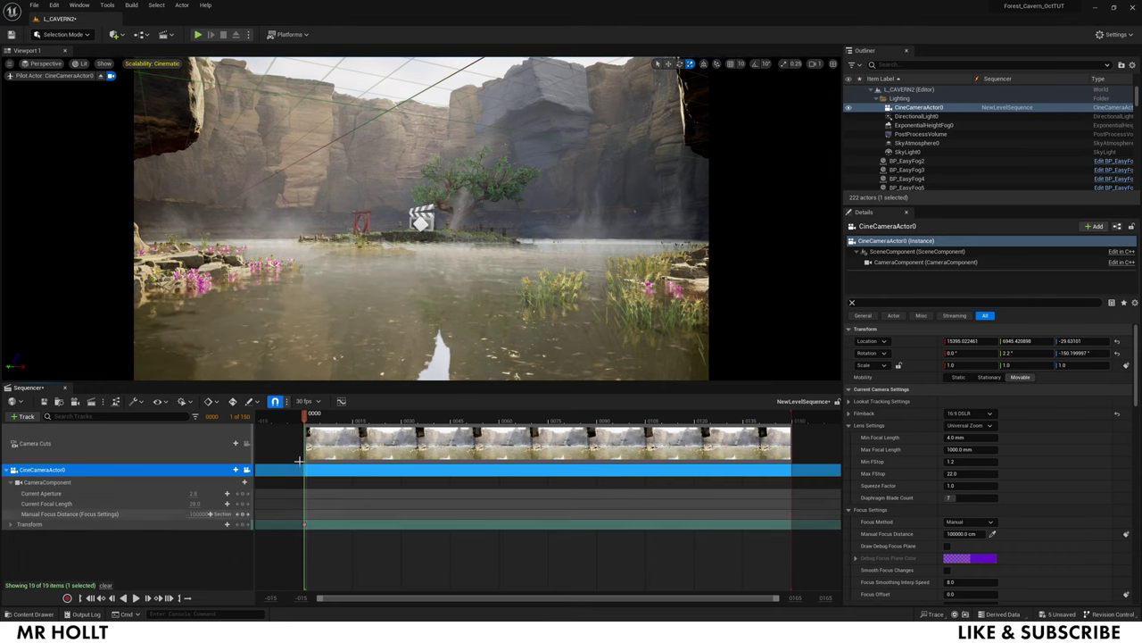
left_click_drag(305, 416, 793, 413)
key("w")
mouse_move(420, 219)
right_mouse_down()
mouse_move(429, 211)
mouse_move(409, 218)
right_mouse_up()
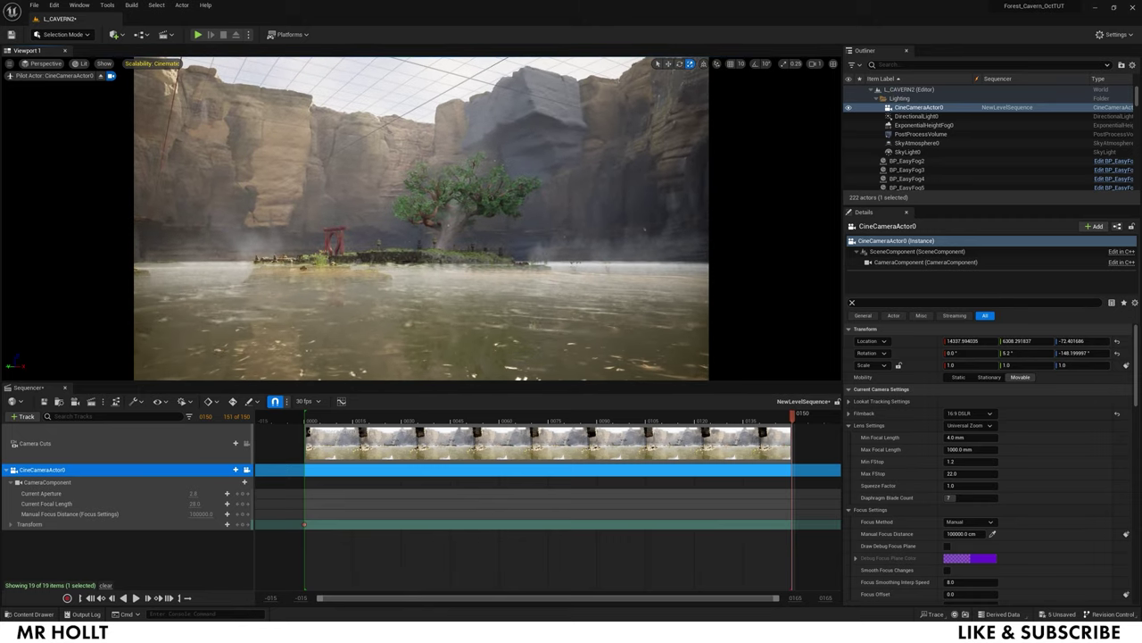
left_click(241, 524)
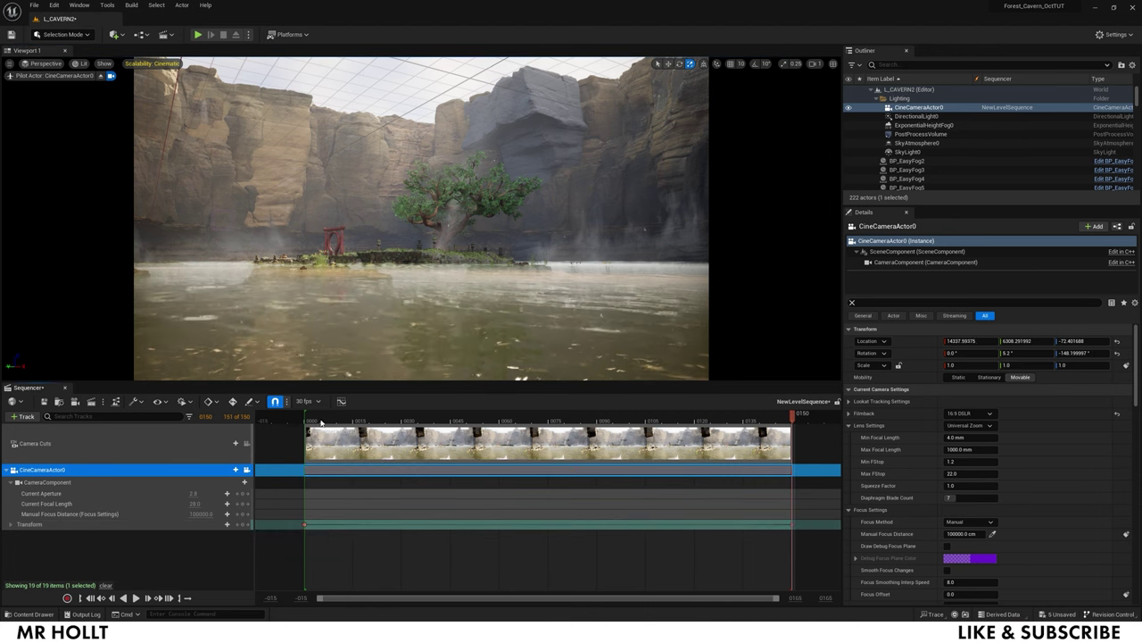
key("space")
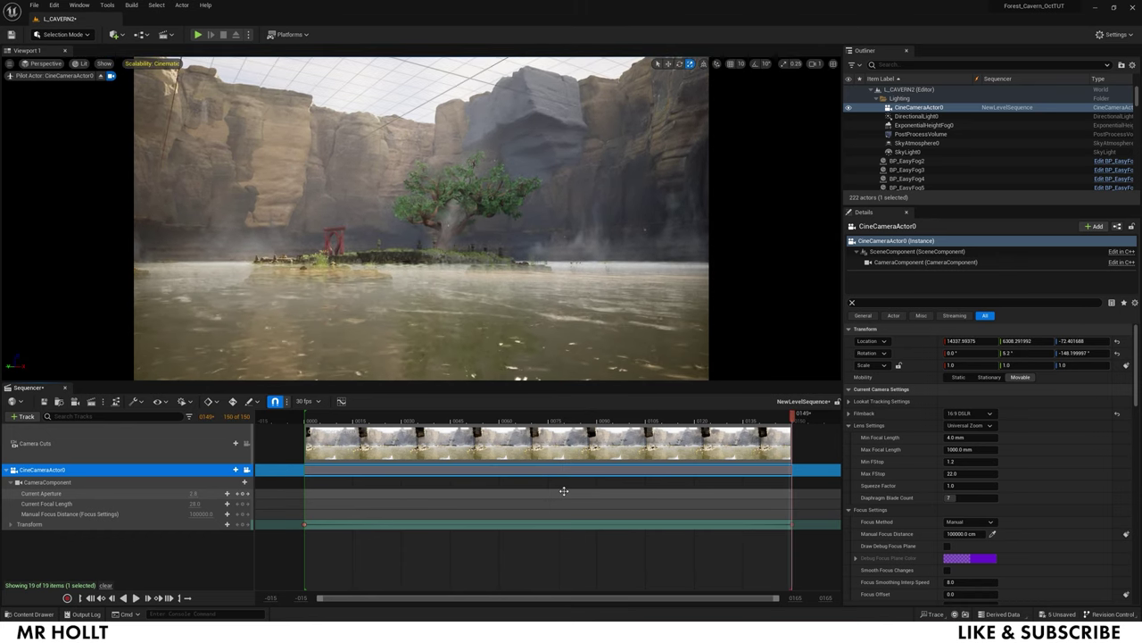
key("space")
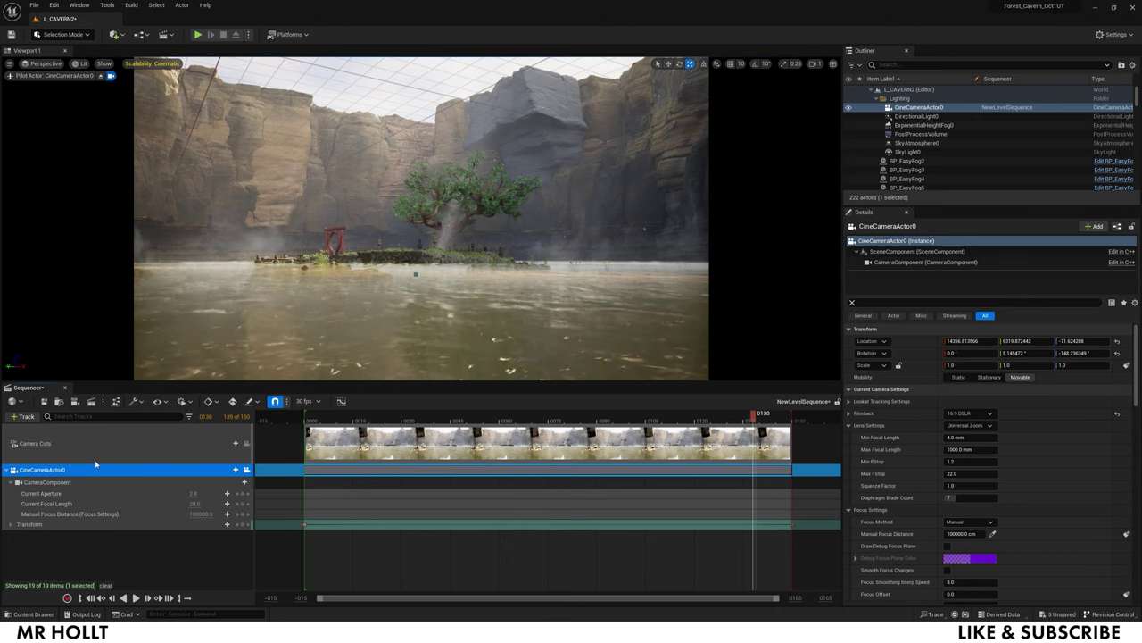
Check the sequence's render movie options and look up the Movie Render Queue plugin by searching the plugins for "movie"
left_click(103, 402)
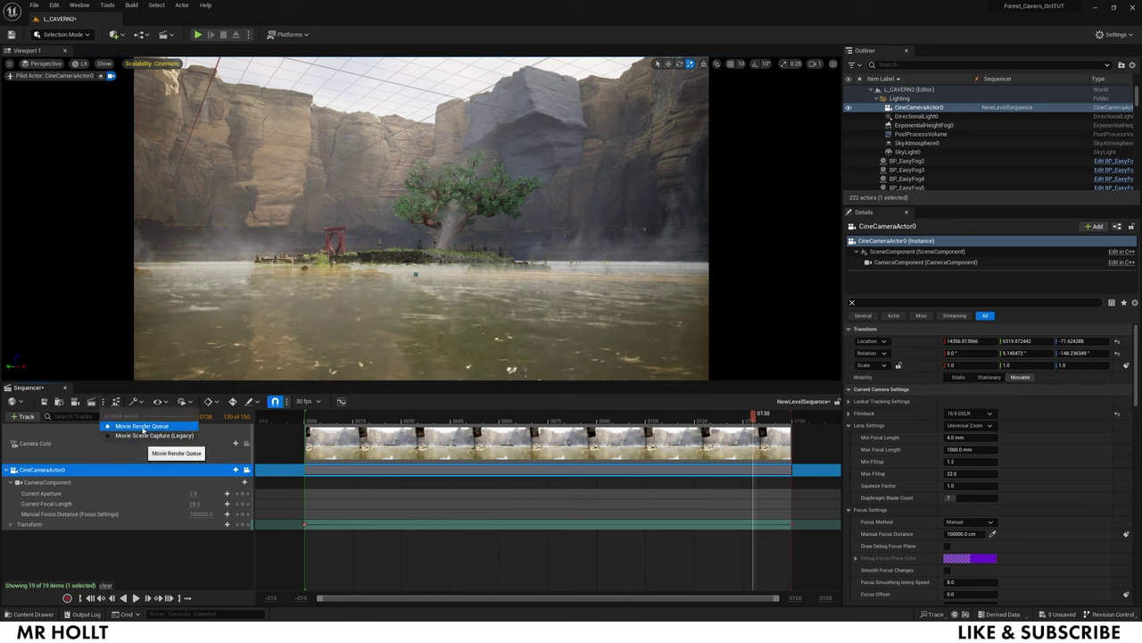
left_click(79, 5)
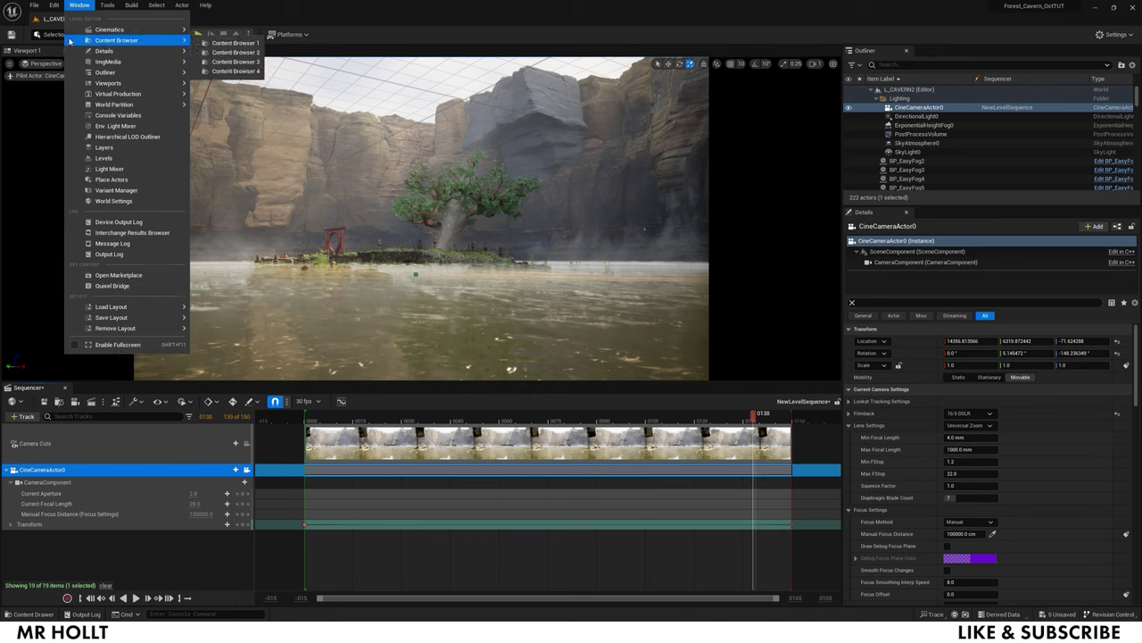
mouse_move(55, 11)
left_click(75, 143)
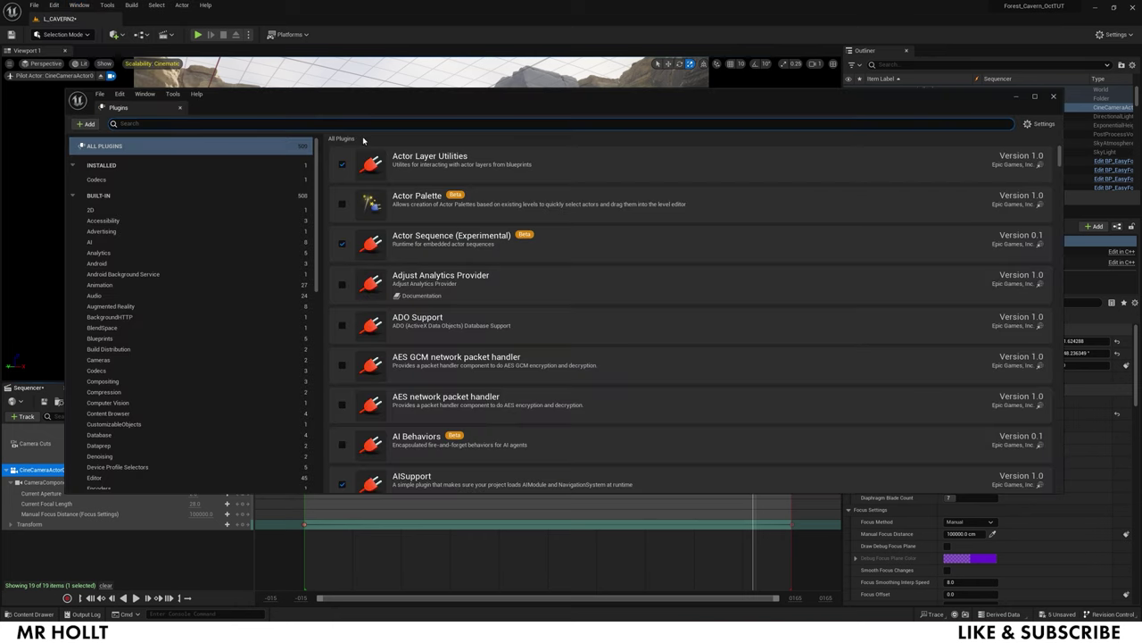
type("movie")
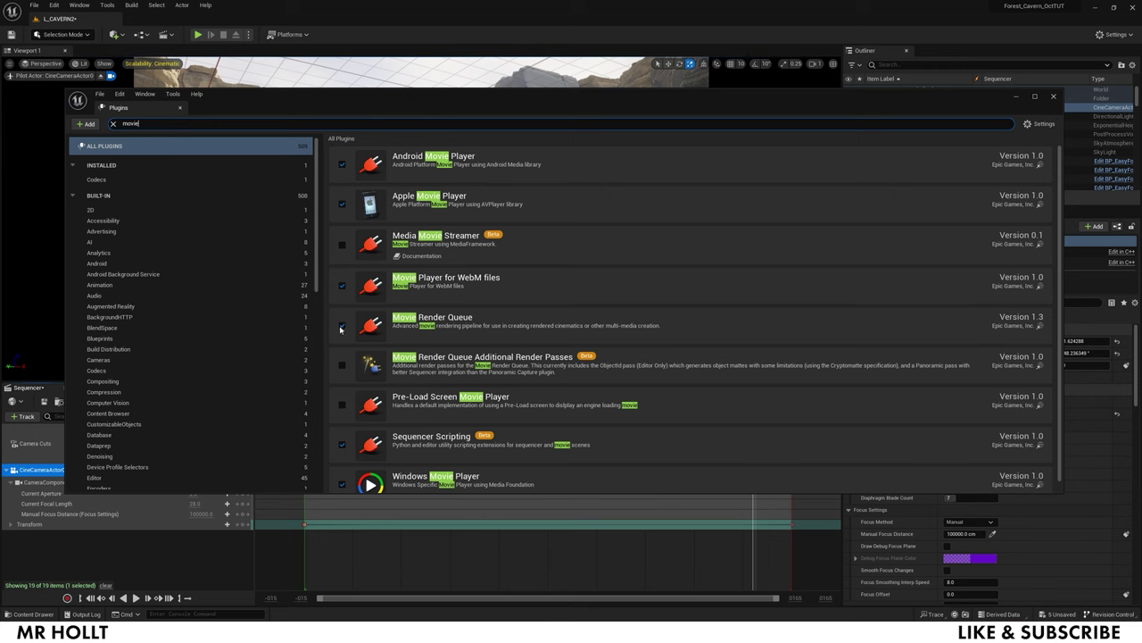
left_click(1053, 95)
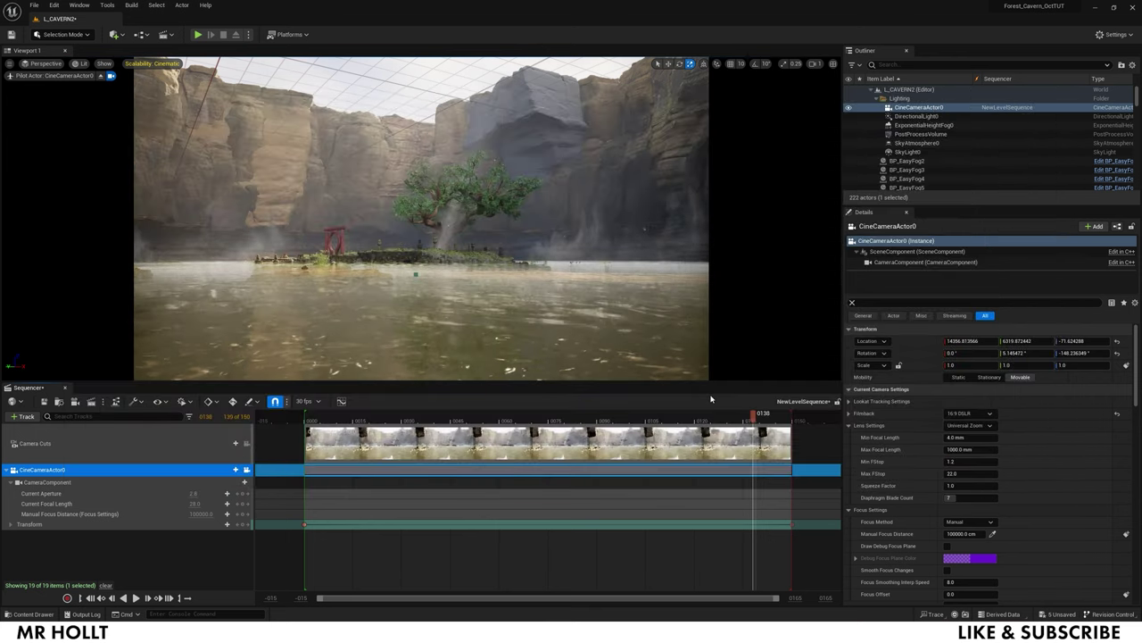
Open the NewLevelSequence job's settings in the Movie Render Queue with the UltRenderV2 preset, and review the EXR export and Deferred Rendering options
left_click(91, 402)
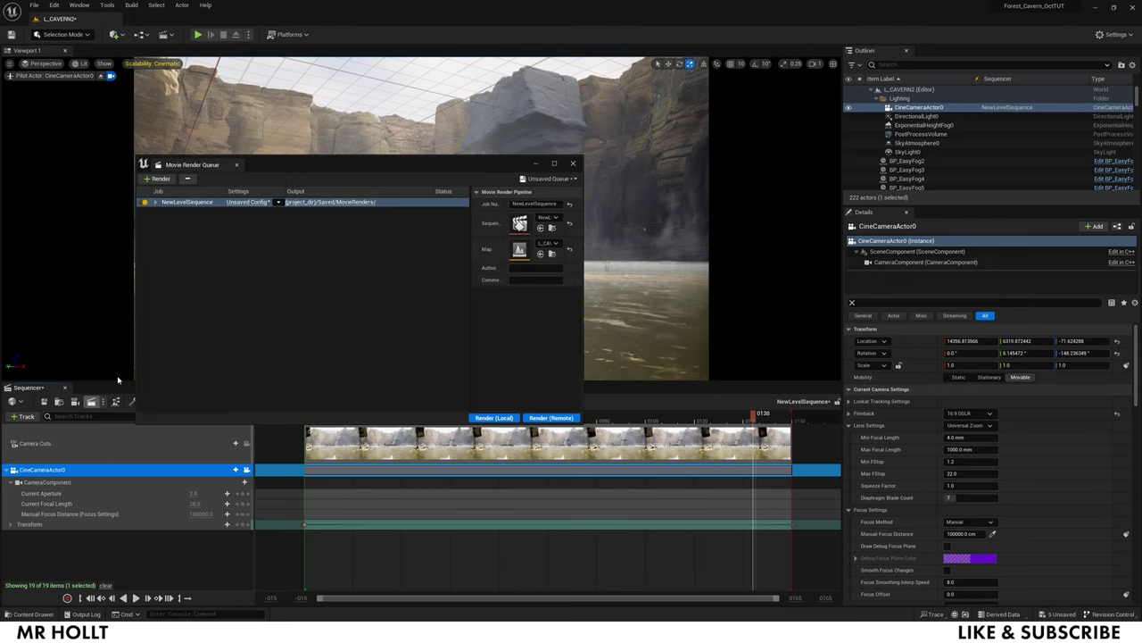
left_click(237, 202)
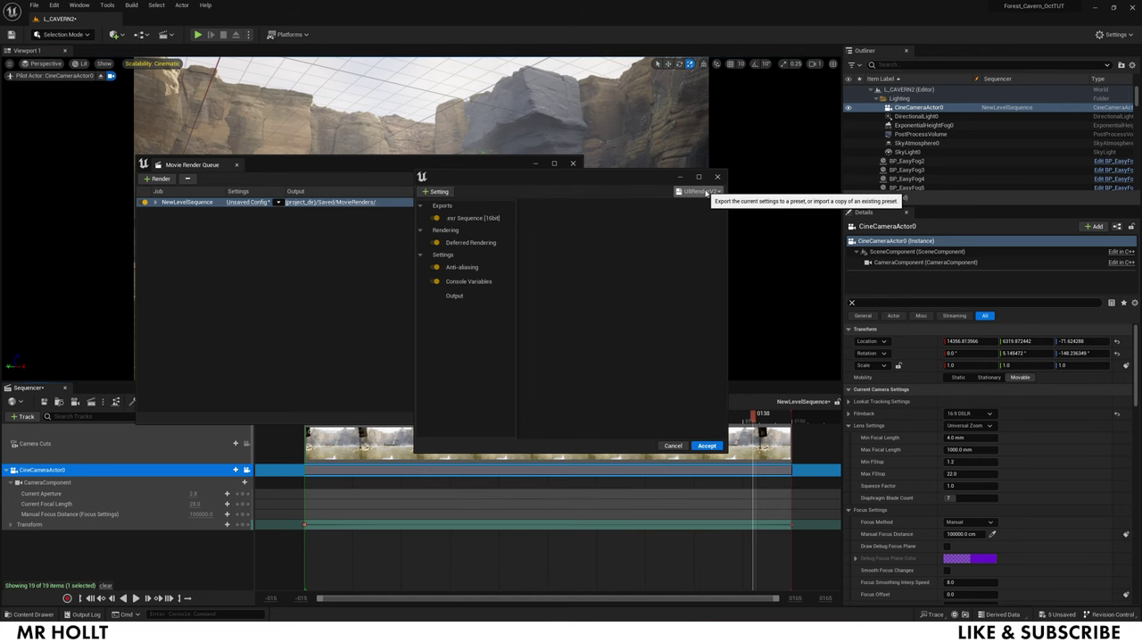
left_click(458, 217)
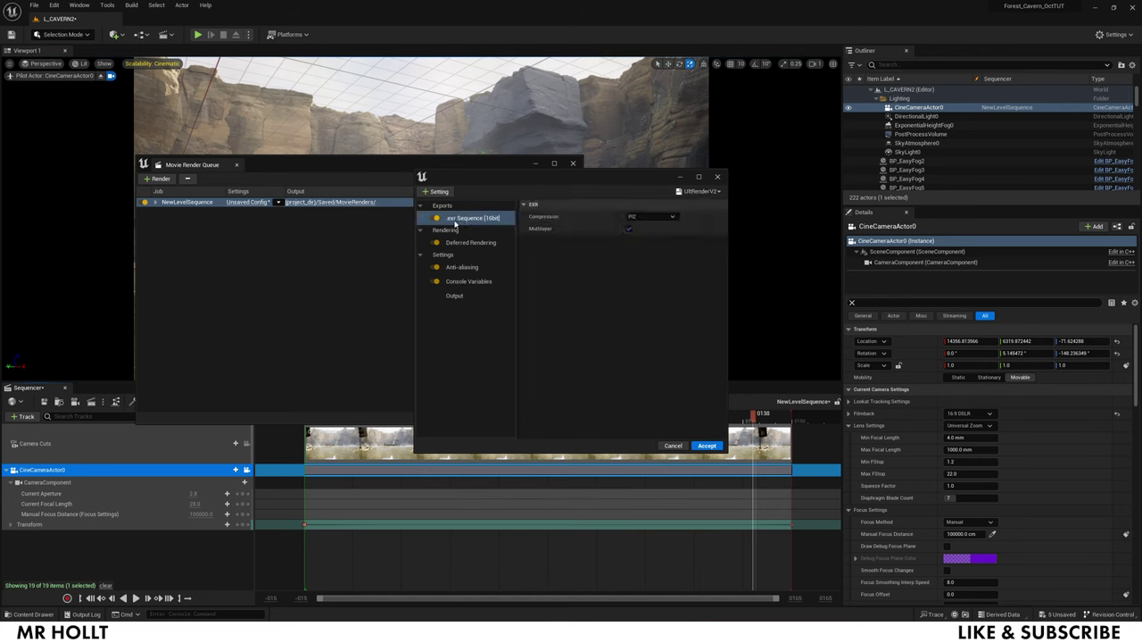
left_click(476, 247)
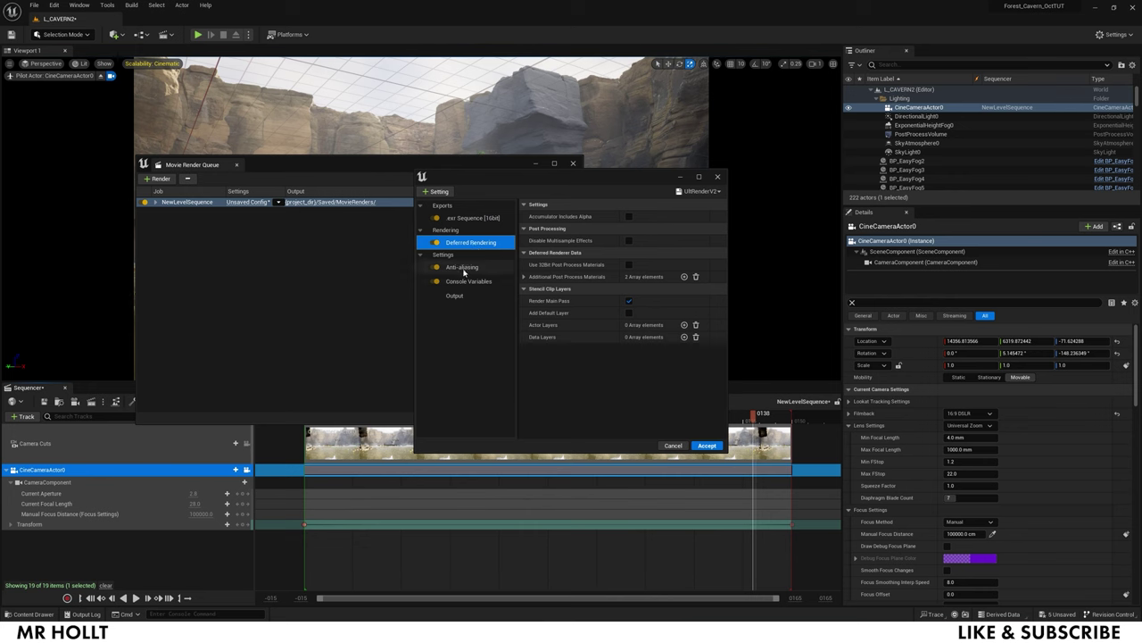
Set the Spatial Sample Count to 16 in the render job's Anti-aliasing settings
left_click(464, 270)
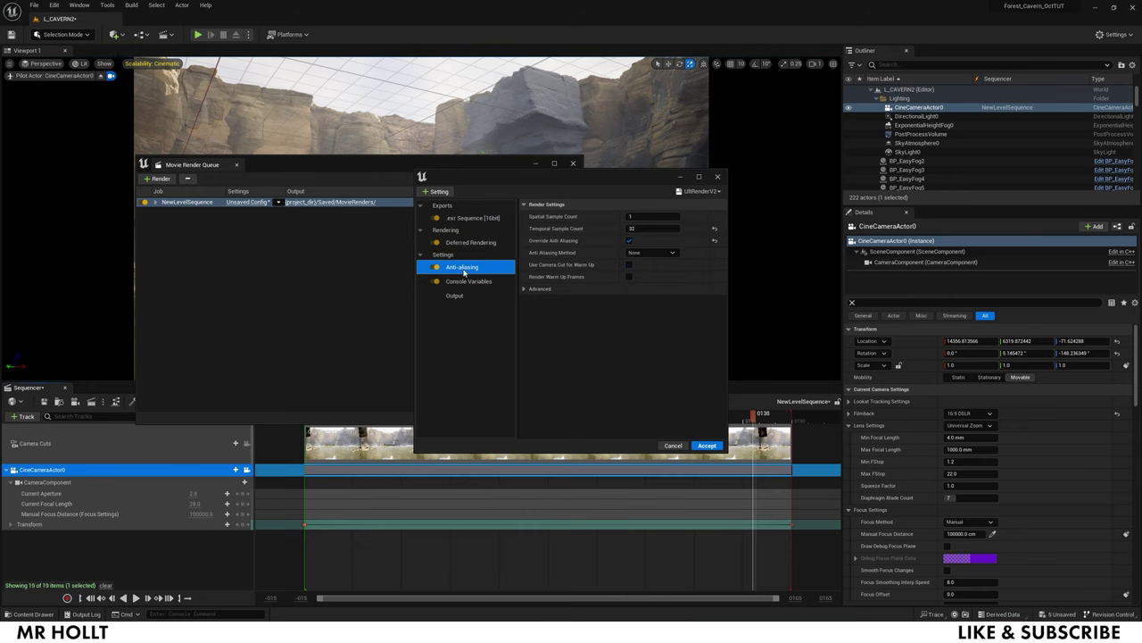
left_click(633, 228)
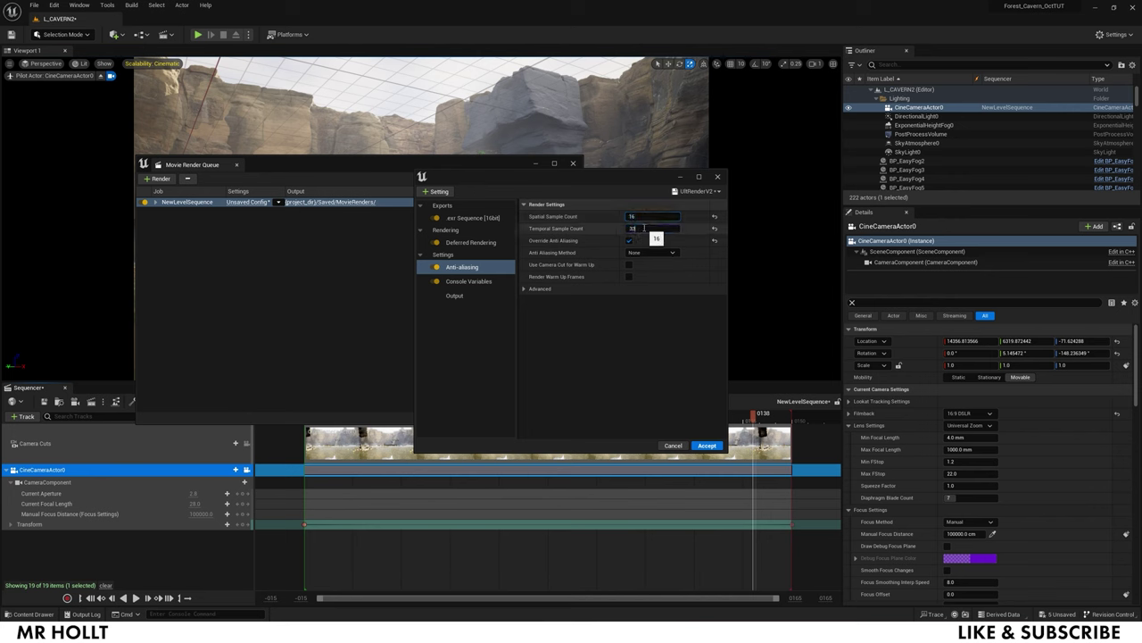
left_click(648, 216)
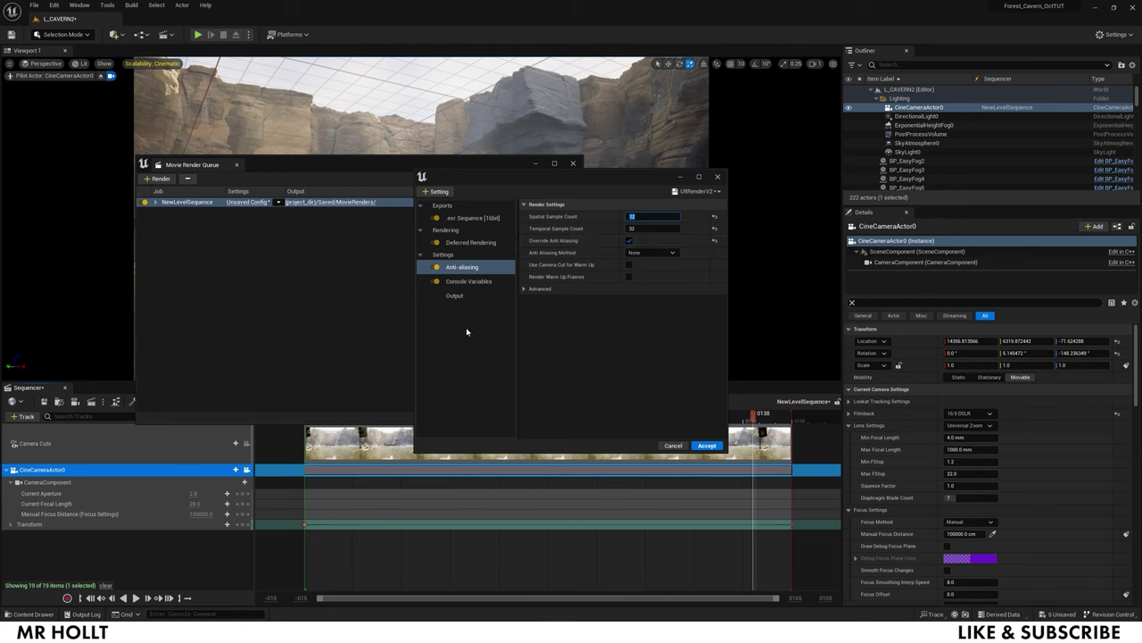
Expand the job's Console Variables list and enlarge and reposition the settings window to examine all entries
left_click(469, 281)
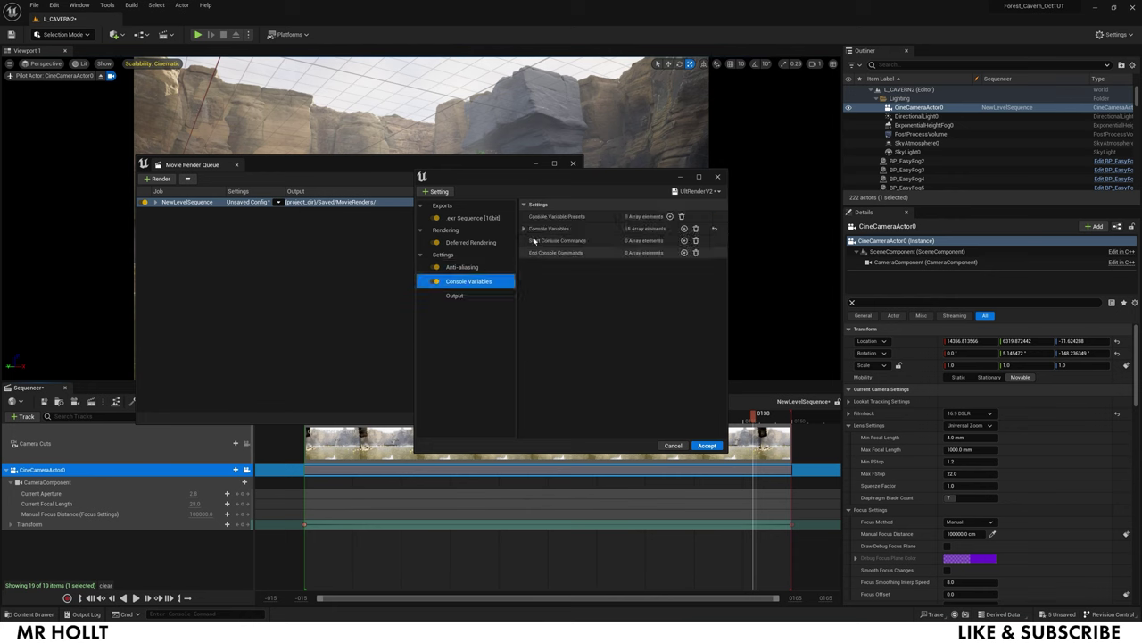
left_click(524, 228)
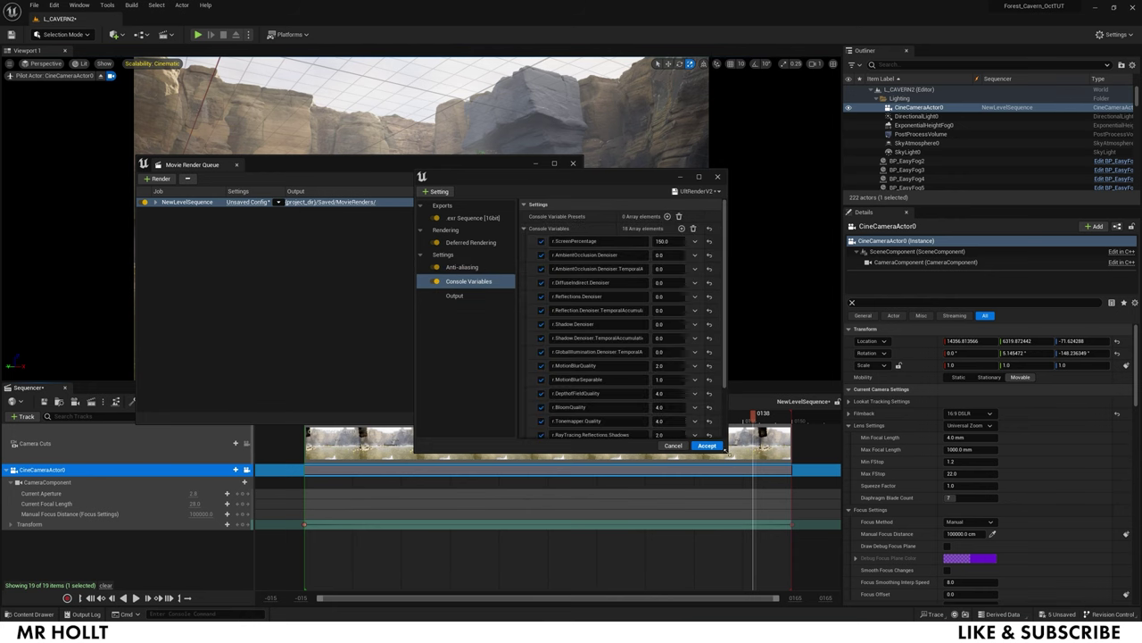
left_click_drag(726, 451, 1087, 544)
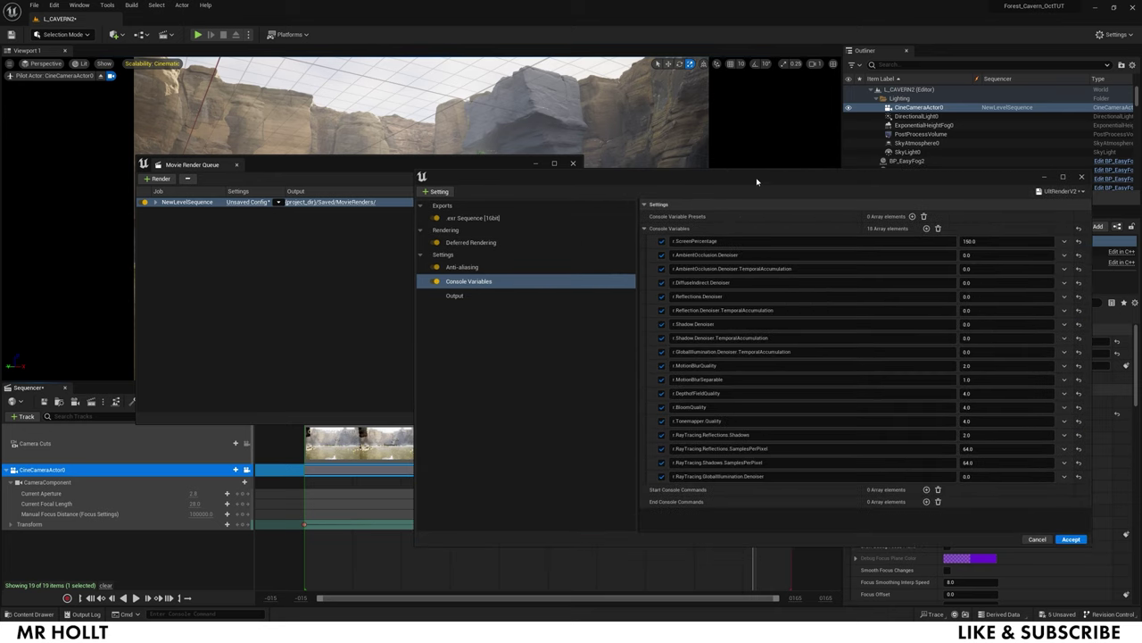
left_click_drag(758, 176, 559, 152)
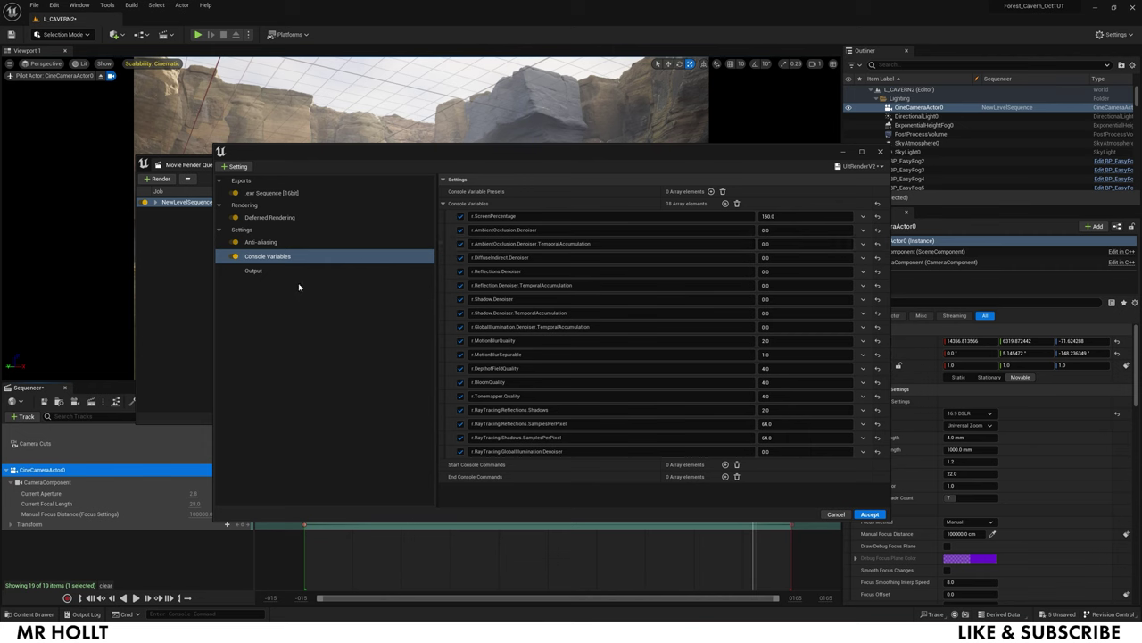
Check the Output settings' resolution and accept the render configuration for the job
left_click(258, 272)
left_click(696, 216)
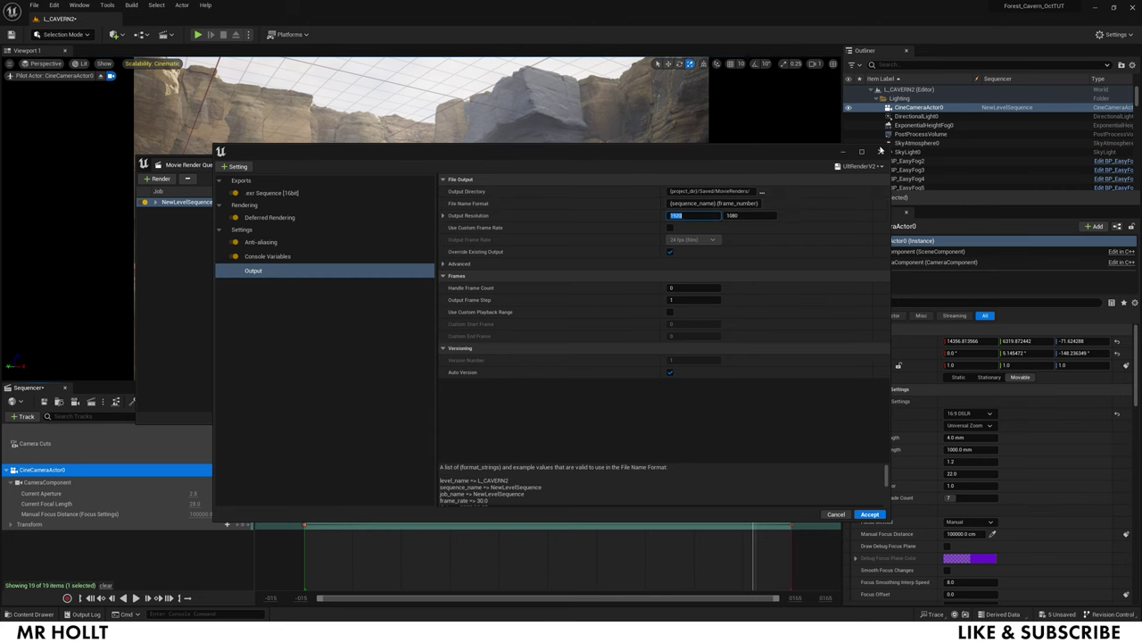
left_click(869, 514)
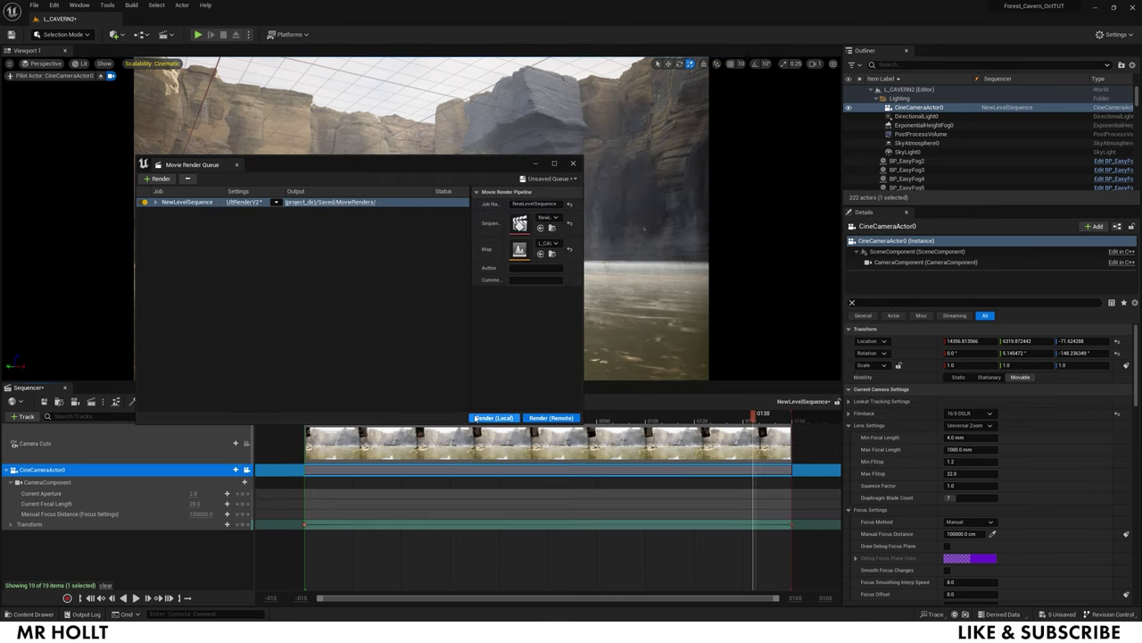